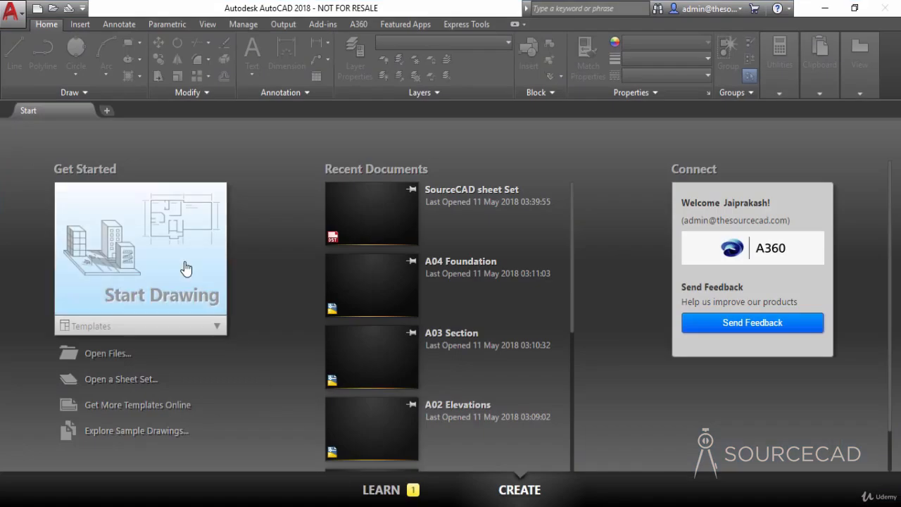
- Start a new drawing, and open the SourceCAD sheet Set file from the SSM - Copy desktop folder
left_click(186, 268)
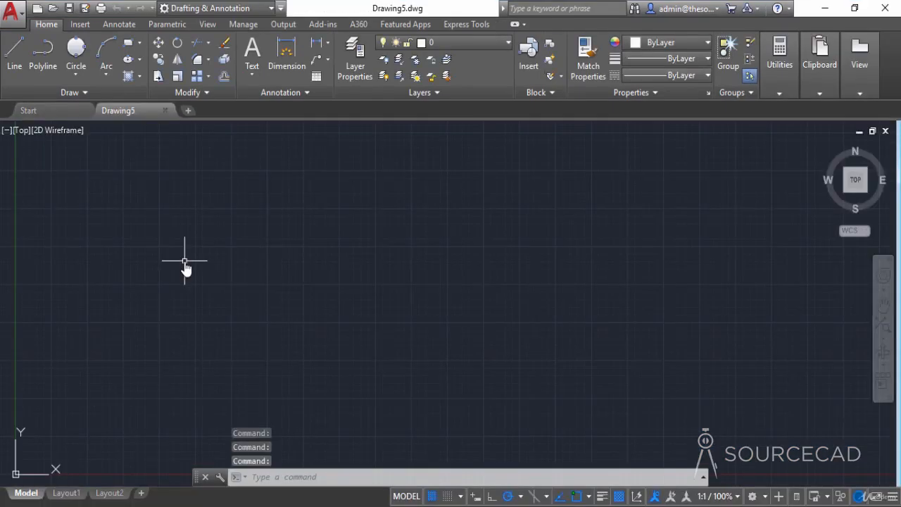
left_click(828, 8)
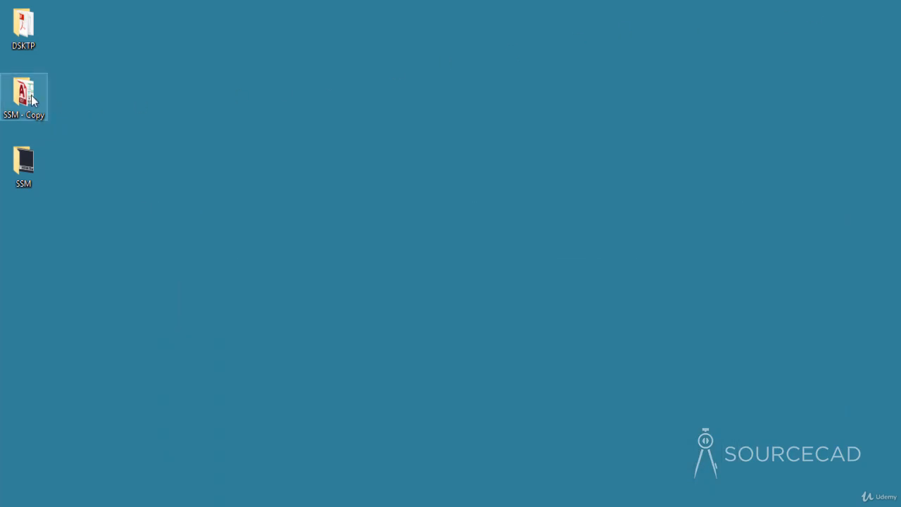
double_click(31, 99)
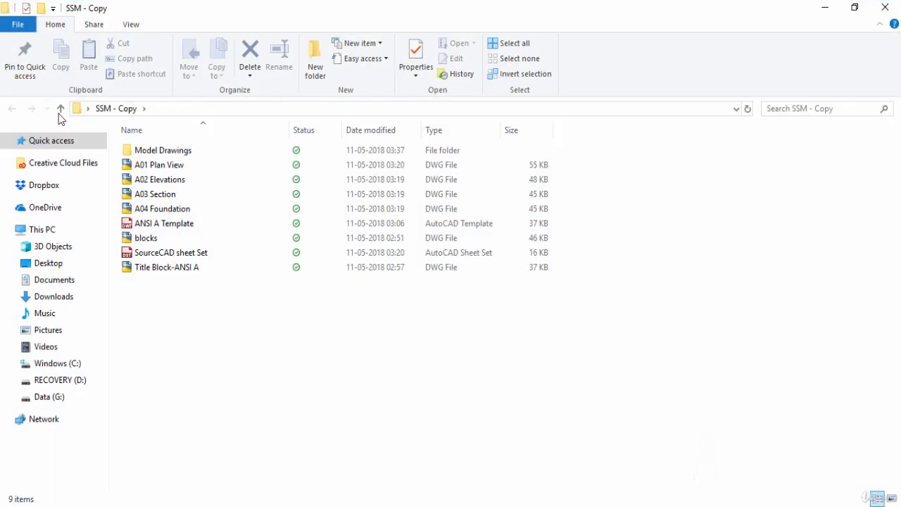
left_click(198, 255)
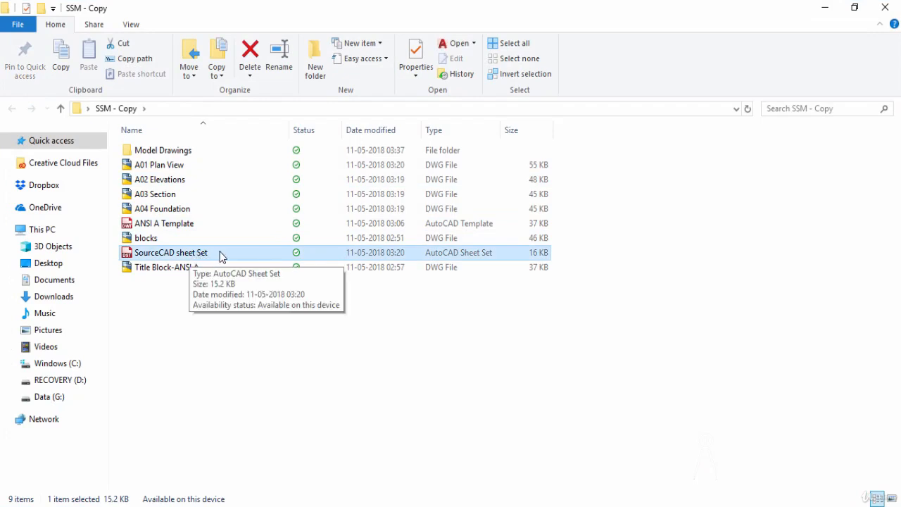
double_click(220, 254)
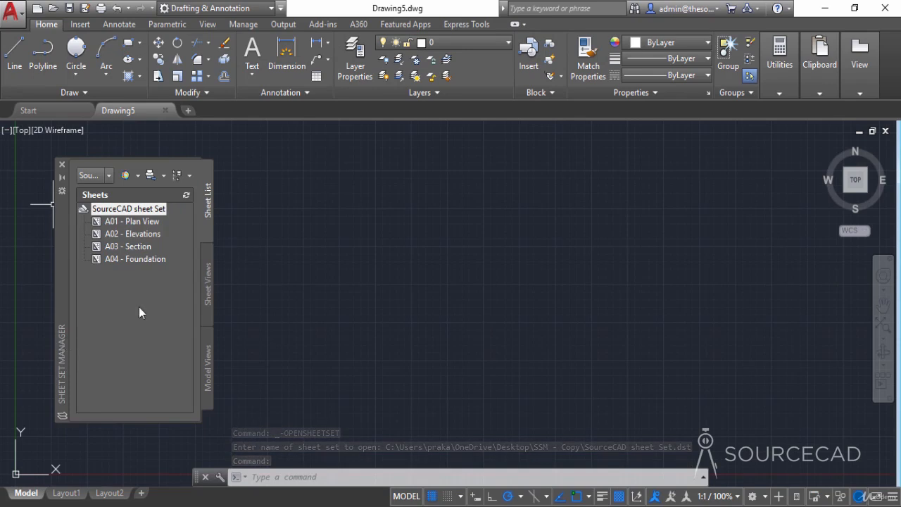
- Open the A01 - Plan View sheet and examine its plan, callouts, view label and title block
left_click(131, 222)
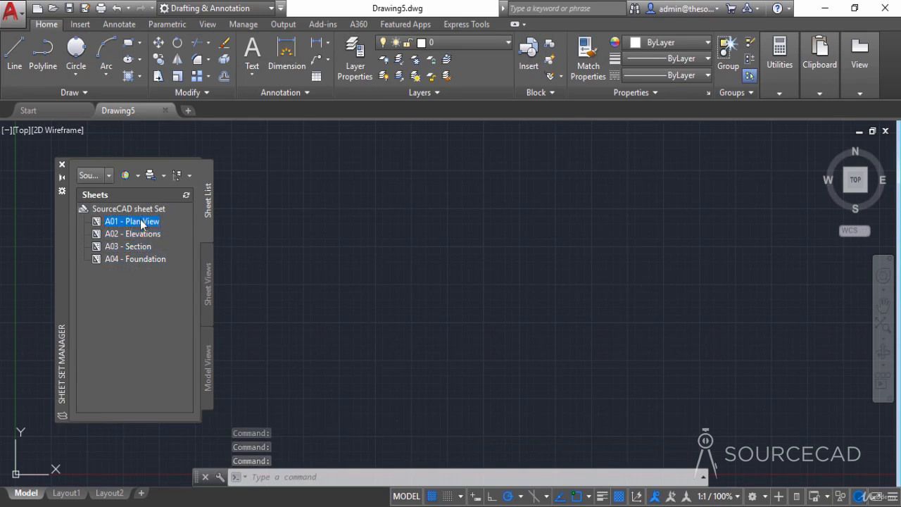
double_click(141, 222)
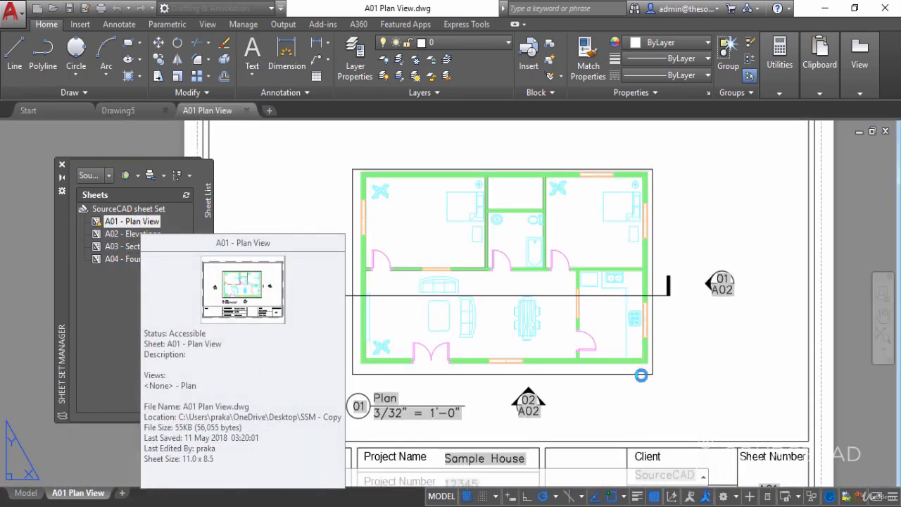
scroll(743, 236, "down", 2)
middle_click_drag(743, 236, 641, 253)
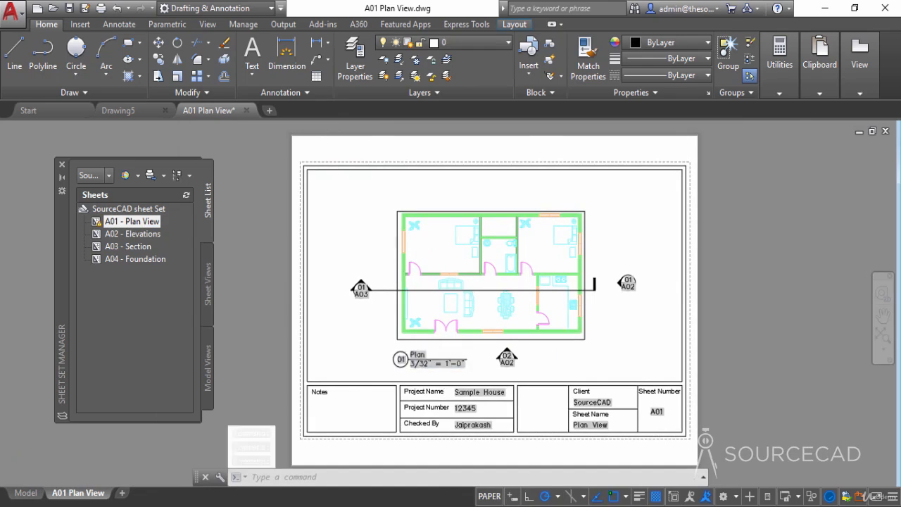
scroll(441, 368, "up", 4)
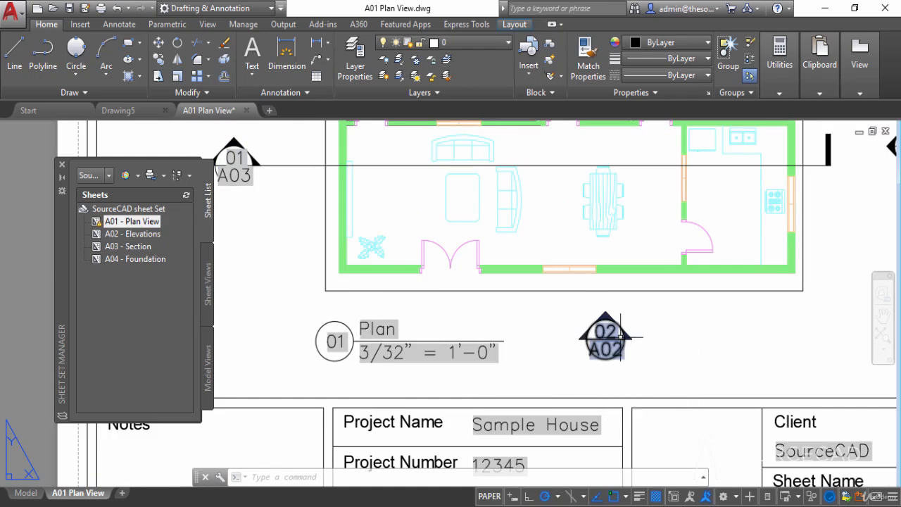
scroll(322, 221, "down", 2)
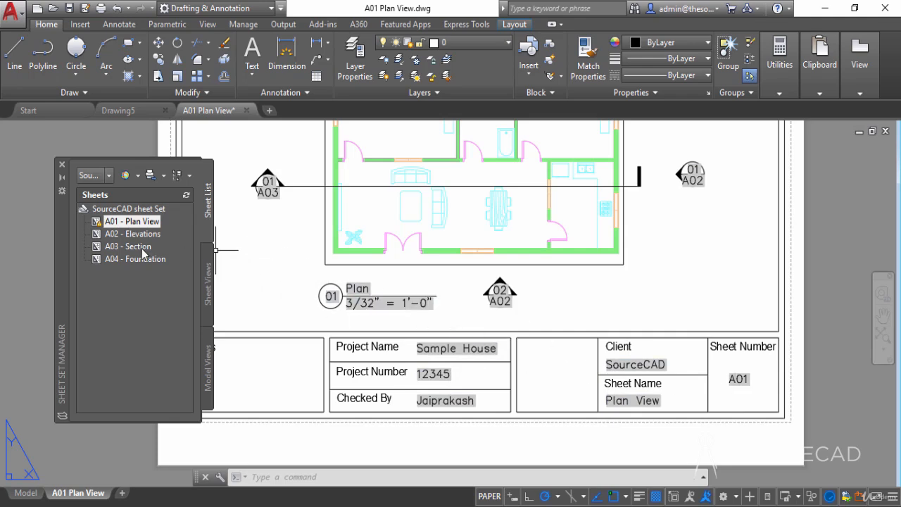
- Open the A02 - Elevations, A03 - Section and A04 - Foundation sheets from the sheet set one after another
double_click(119, 234)
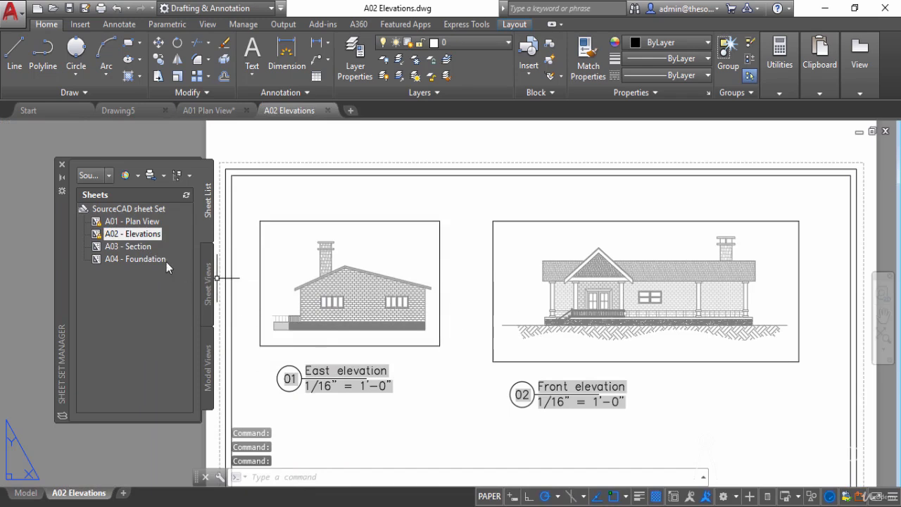
double_click(134, 247)
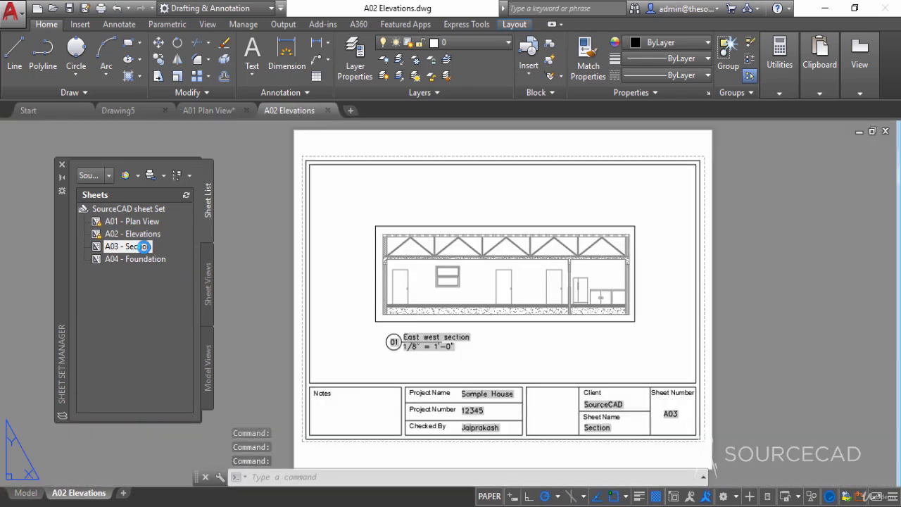
double_click(149, 260)
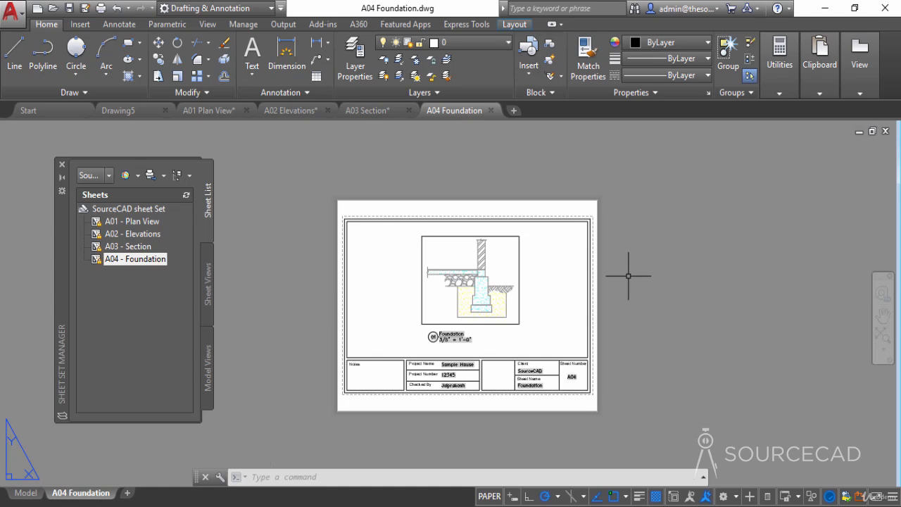
- Return to the A01 - Plan View sheet and inspect the 01/A02 elevation callout beside the plan
double_click(153, 224)
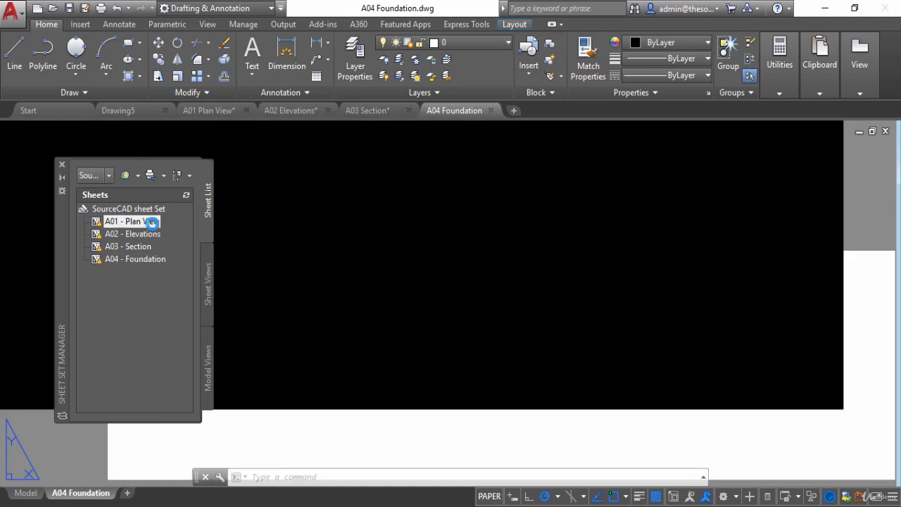
scroll(281, 247, "down", 3)
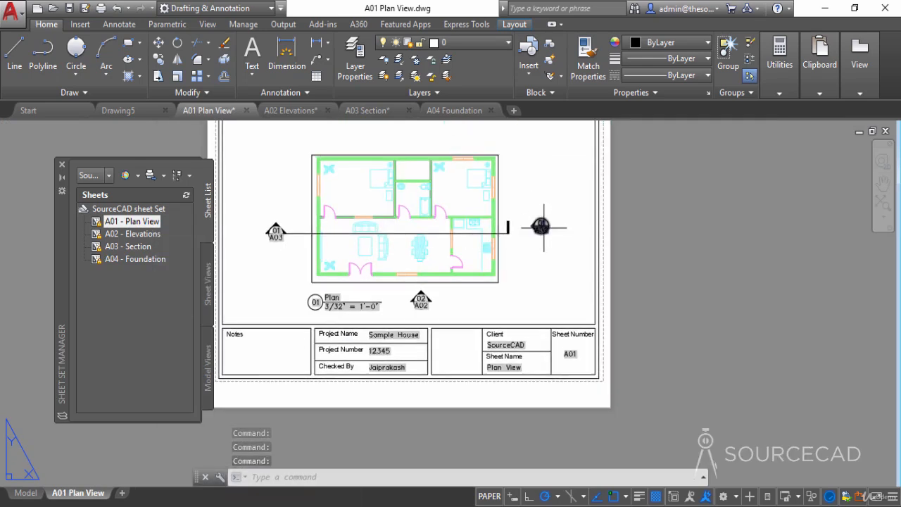
scroll(541, 225, "up", 2)
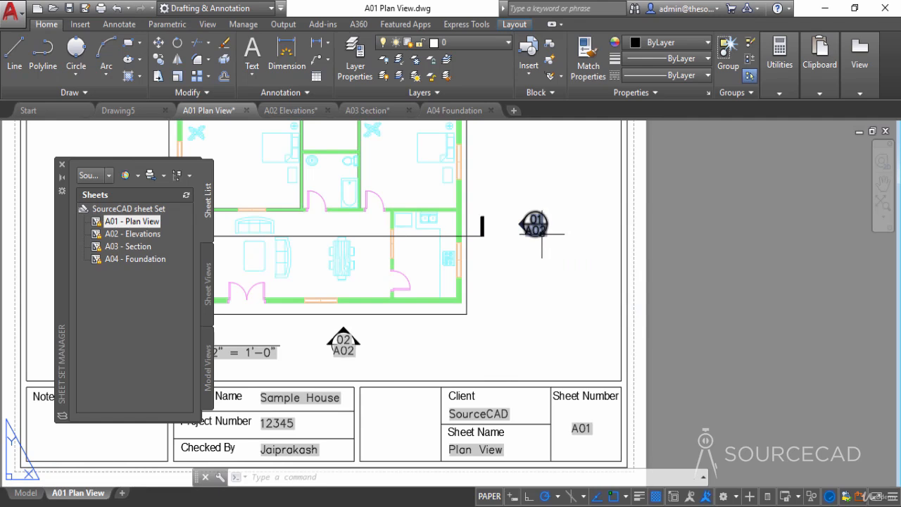
middle_click_drag(499, 188, 509, 247)
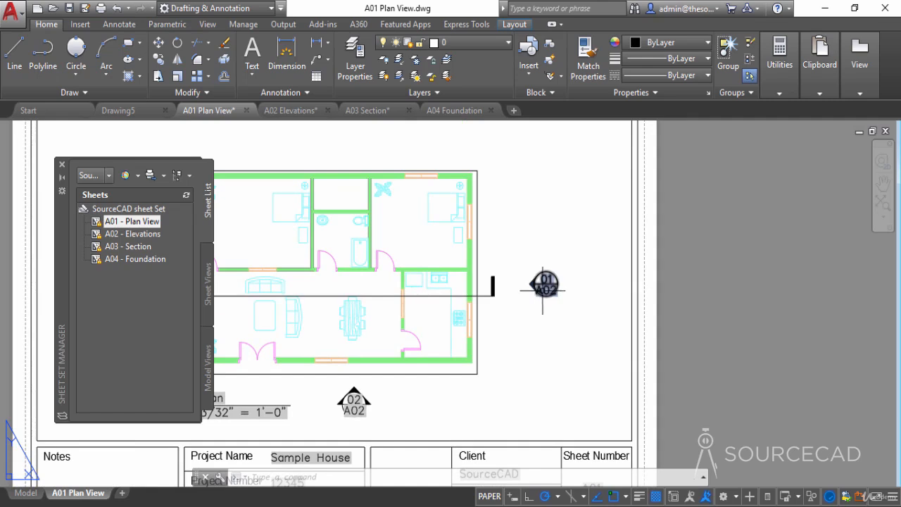
- Open the A02 - Elevations sheet and examine the view labels and sheet number that the plan callouts reference
left_click(109, 237)
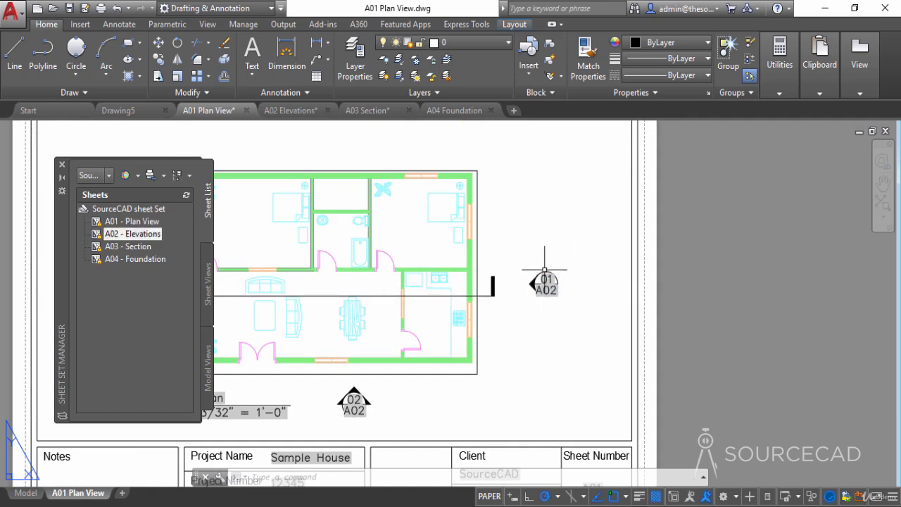
double_click(144, 235)
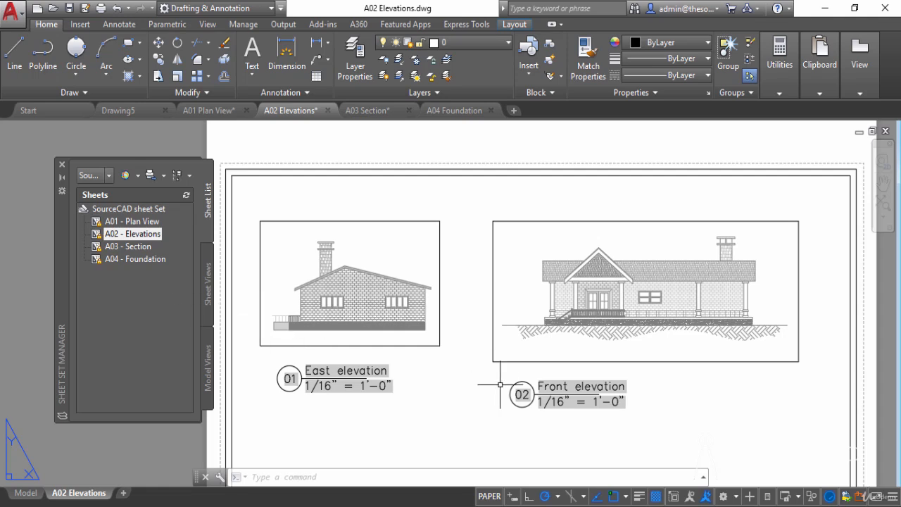
scroll(489, 382, "down", 3)
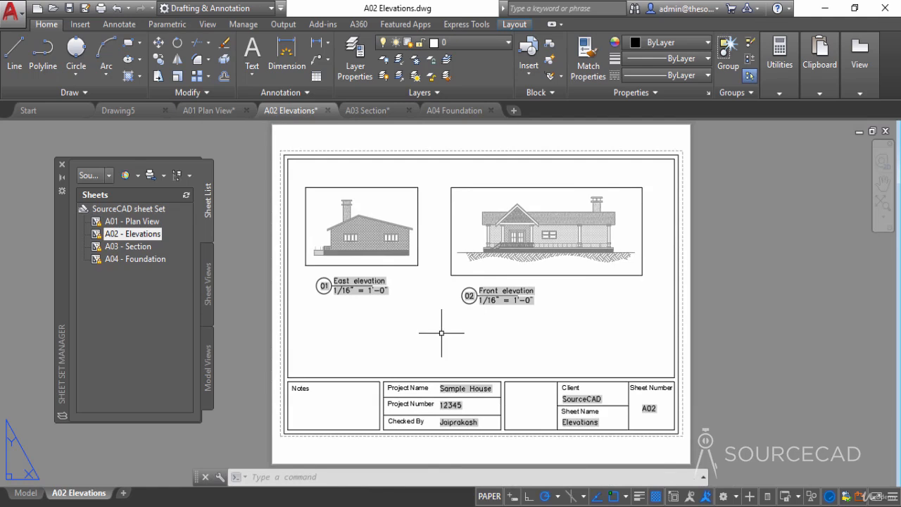
- Go back to the A01 - Plan View sheet and inspect the 01/A03 section callout beside the plan
double_click(153, 224)
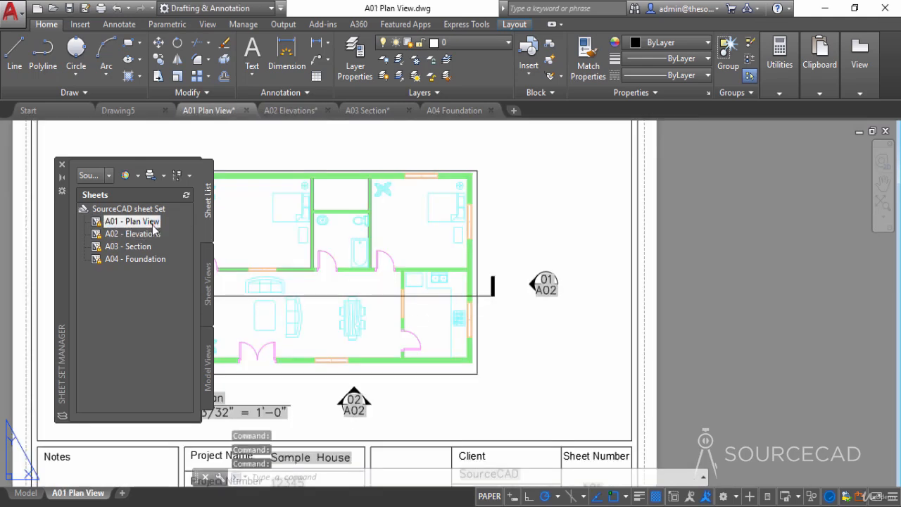
middle_click_drag(310, 328, 437, 316)
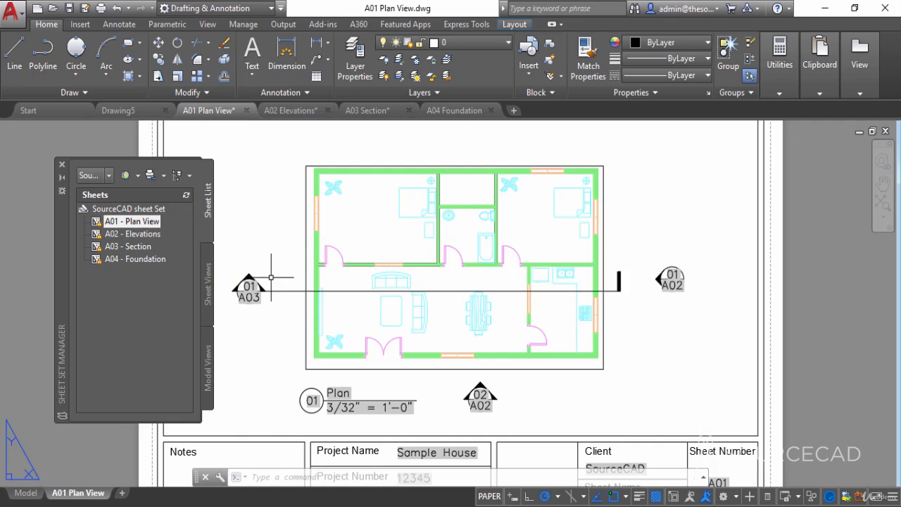
mouse_move(244, 301)
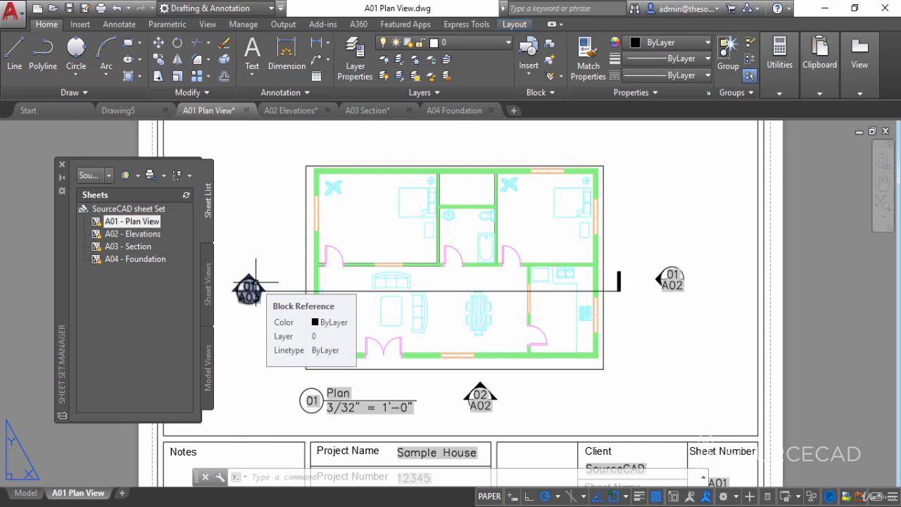
- Open the A03 - Section sheet and compare its East west section label with the section callout on A01 Plan View
double_click(144, 248)
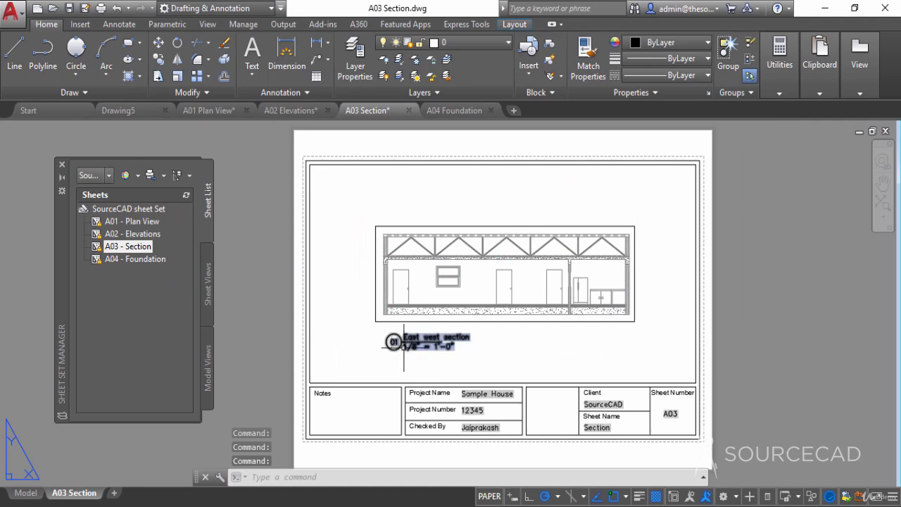
scroll(393, 338, "up", 2)
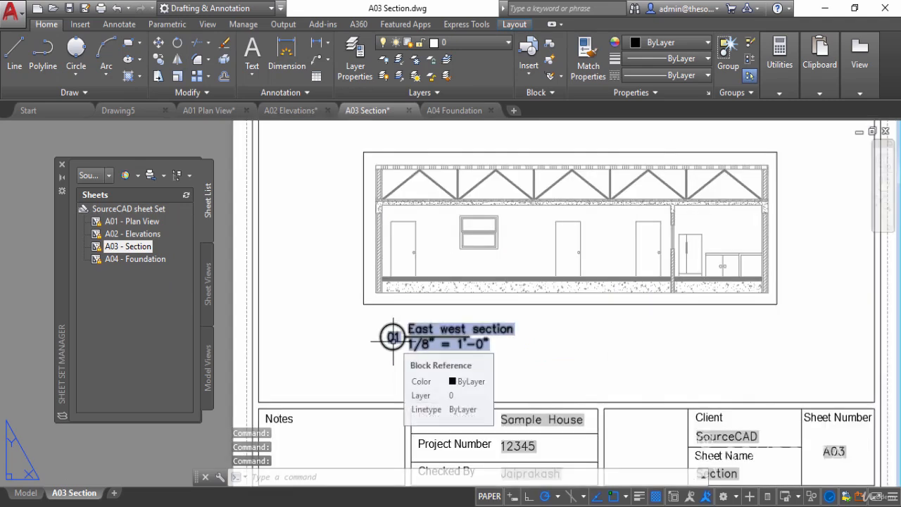
middle_click_drag(392, 338, 349, 363)
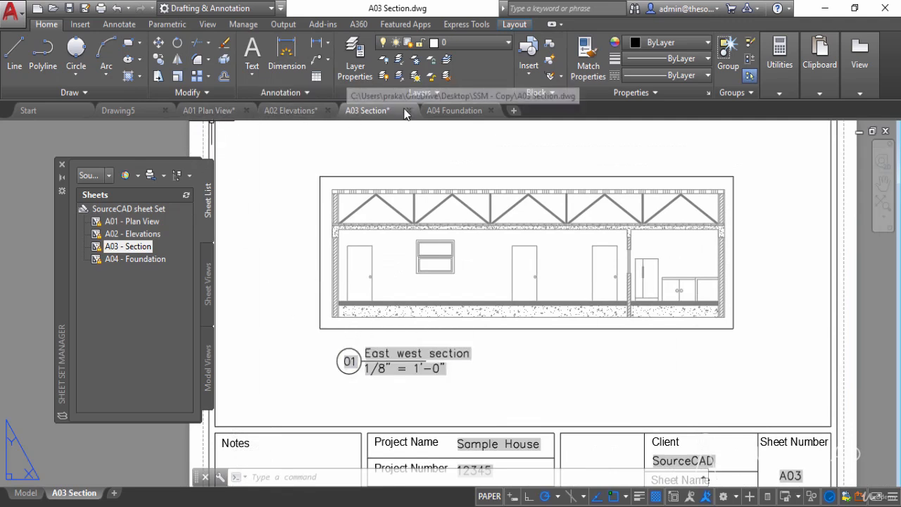
left_click(216, 110)
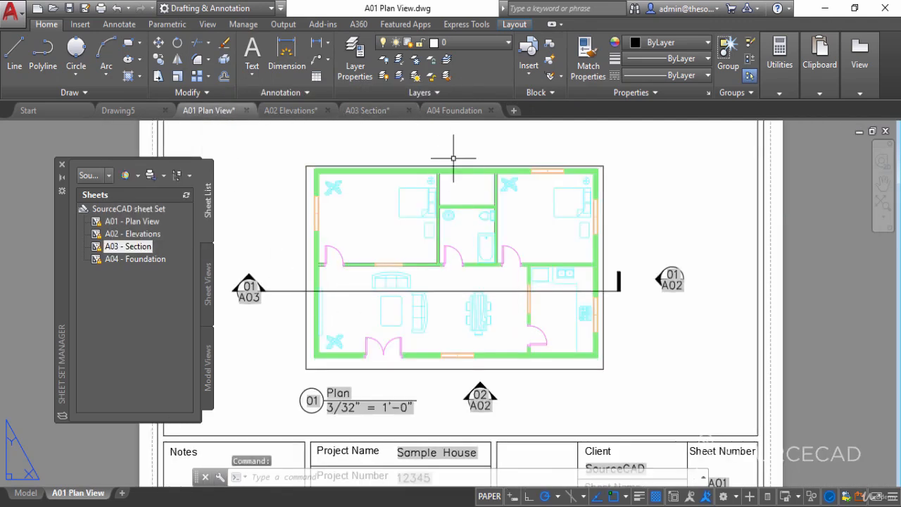
left_click(366, 110)
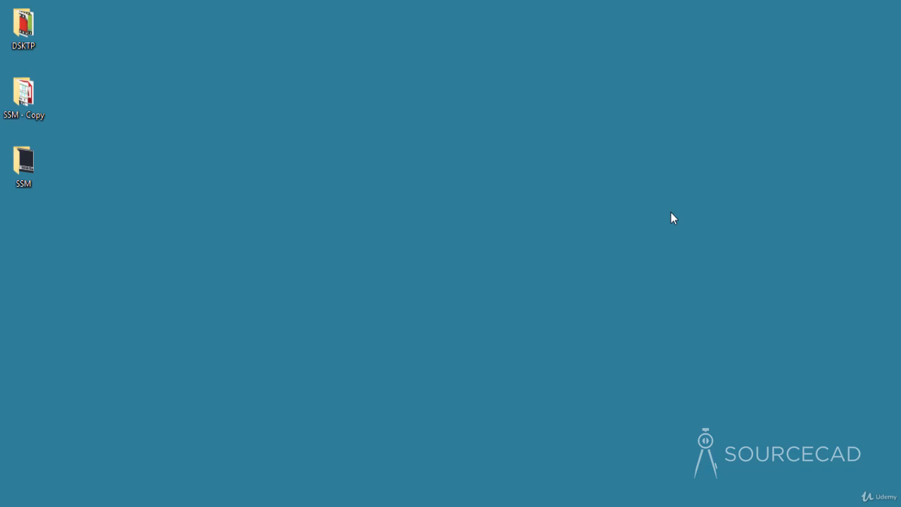
- Open the Model Drawings folder inside the SSM desktop folder and review the drawing files it contains
double_click(21, 163)
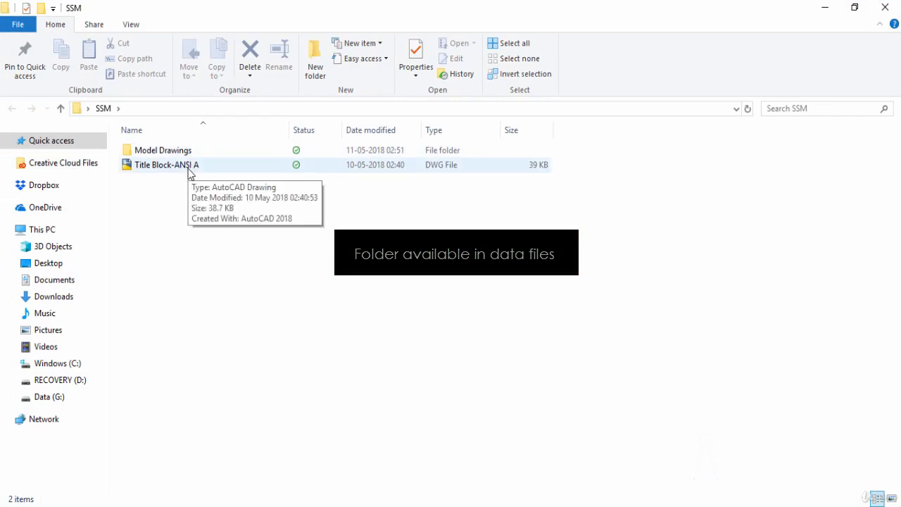
double_click(190, 151)
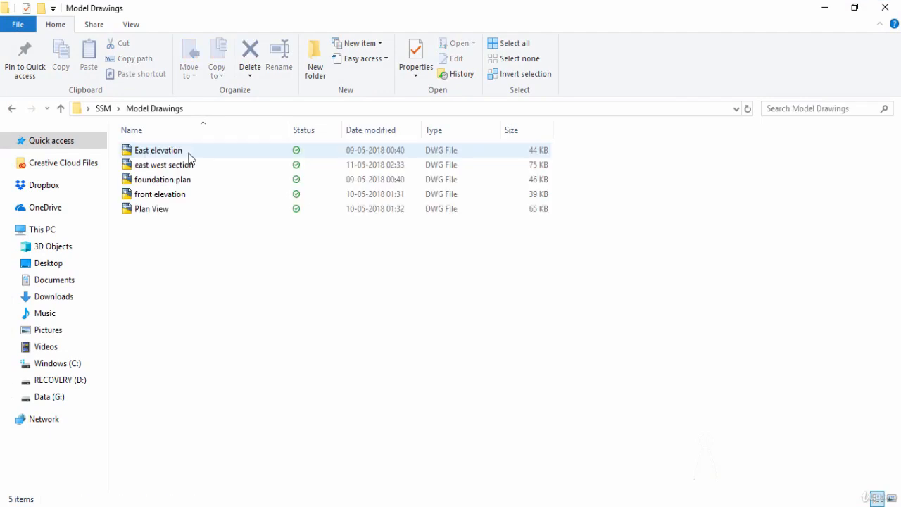
left_click(198, 208)
left_click_drag(198, 202, 199, 151)
left_click(207, 233)
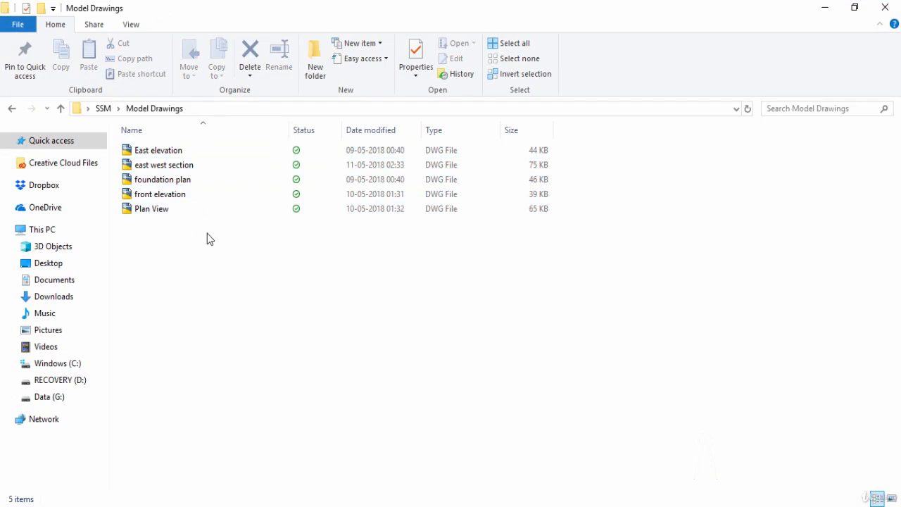
- Open the East elevation, east west section and foundation plan drawings from the Model Drawings folder in turn
left_click(191, 152)
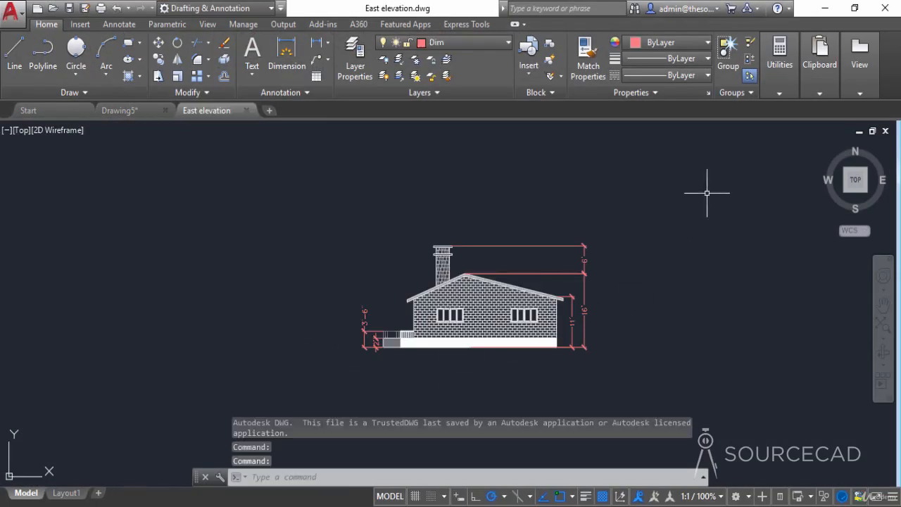
left_click(824, 8)
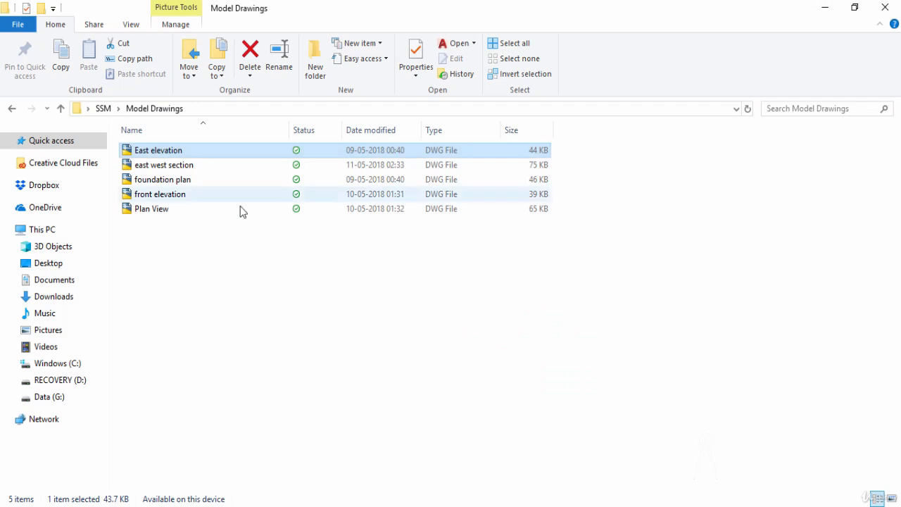
double_click(203, 166)
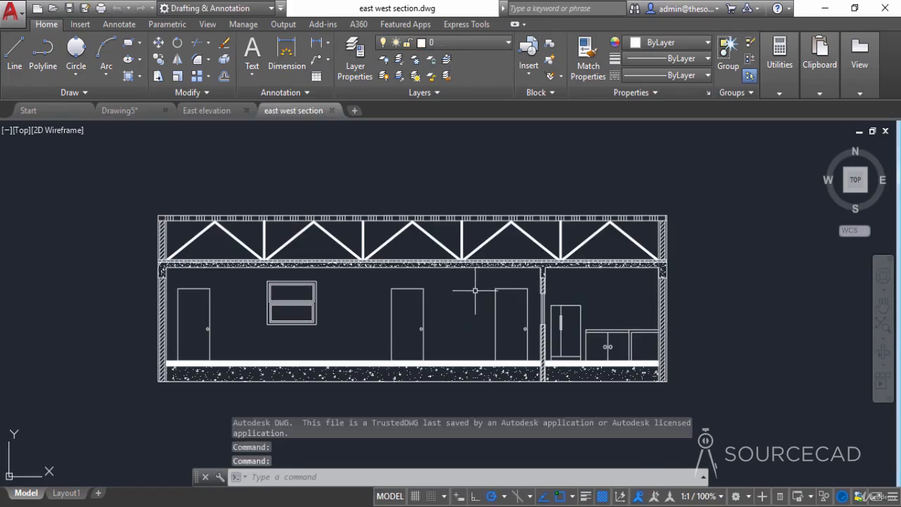
left_click(825, 8)
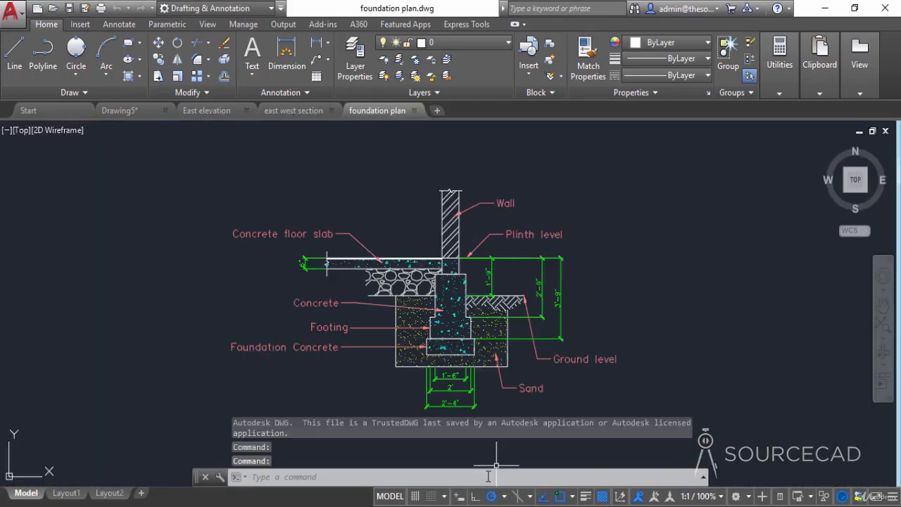
- Open the front elevation and Plan View drawings from the Model Drawings folder
left_click(824, 7)
left_click(207, 197)
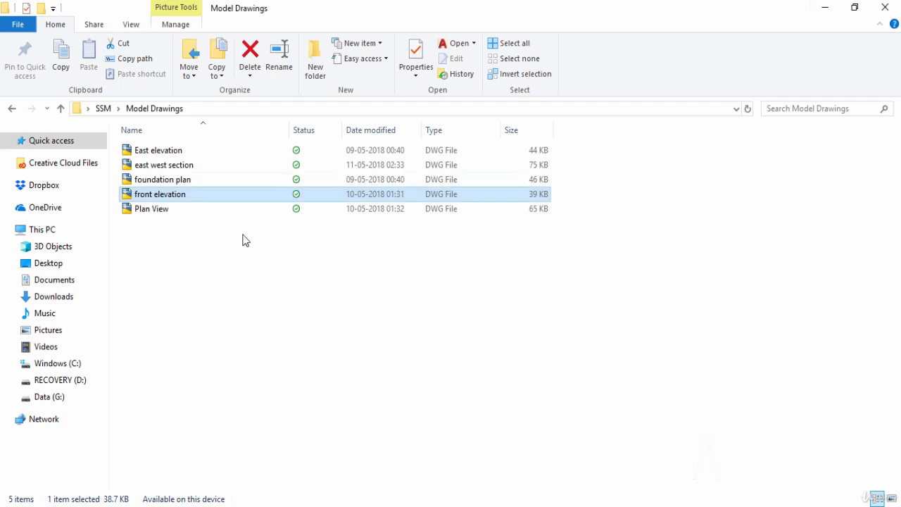
double_click(155, 209)
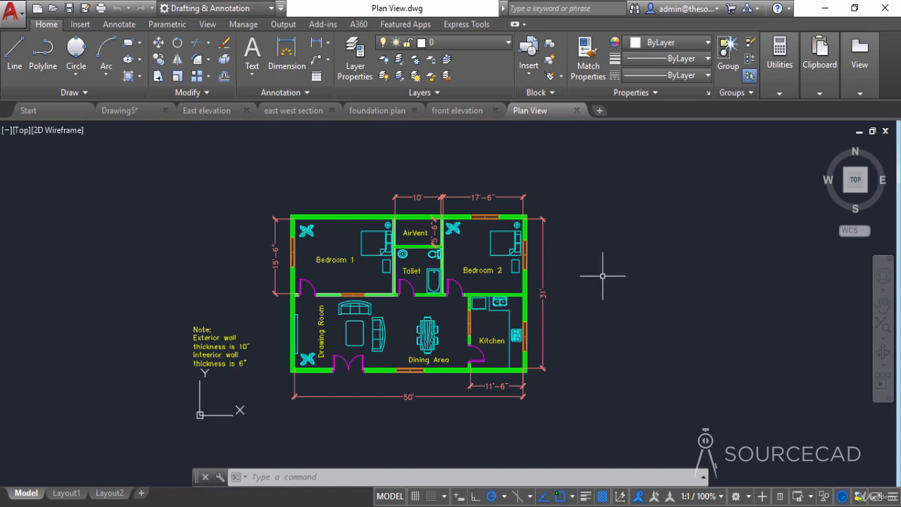
- In the East elevation drawing, make layer 0 current and turn off the Dim layer
left_click(214, 115)
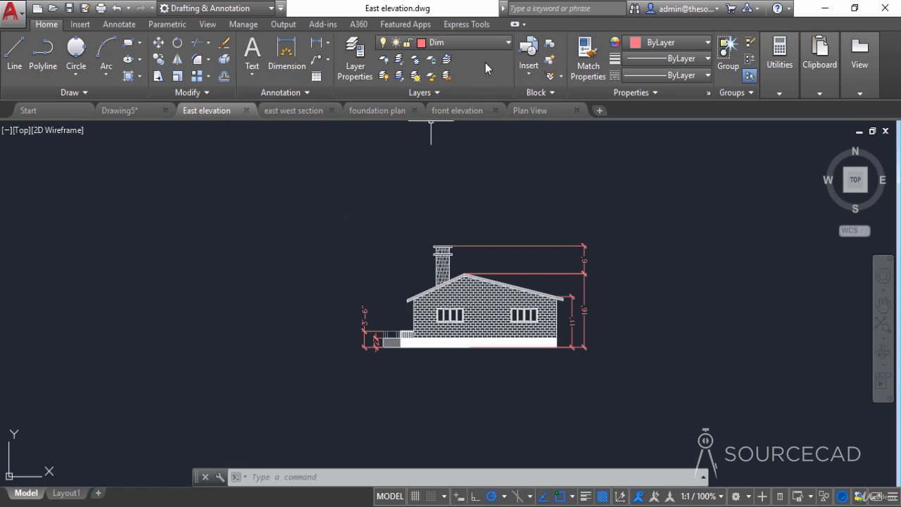
left_click(497, 43)
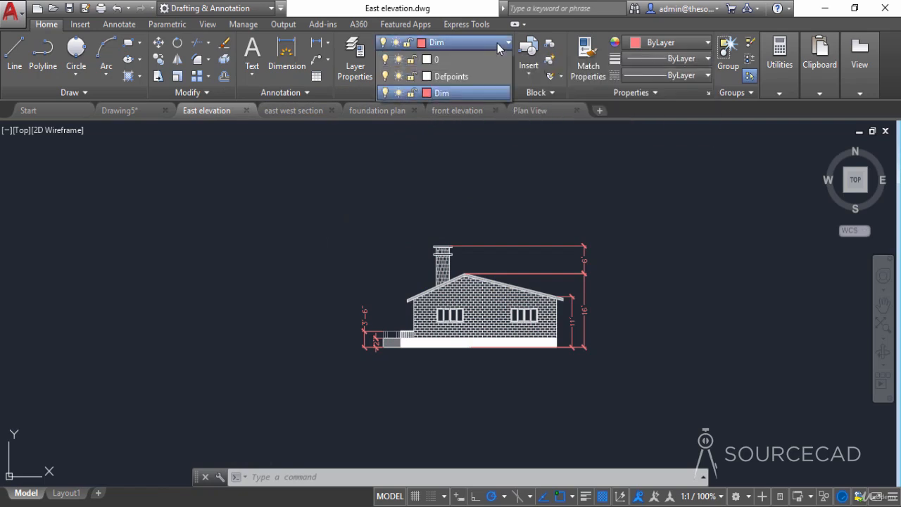
left_click(485, 59)
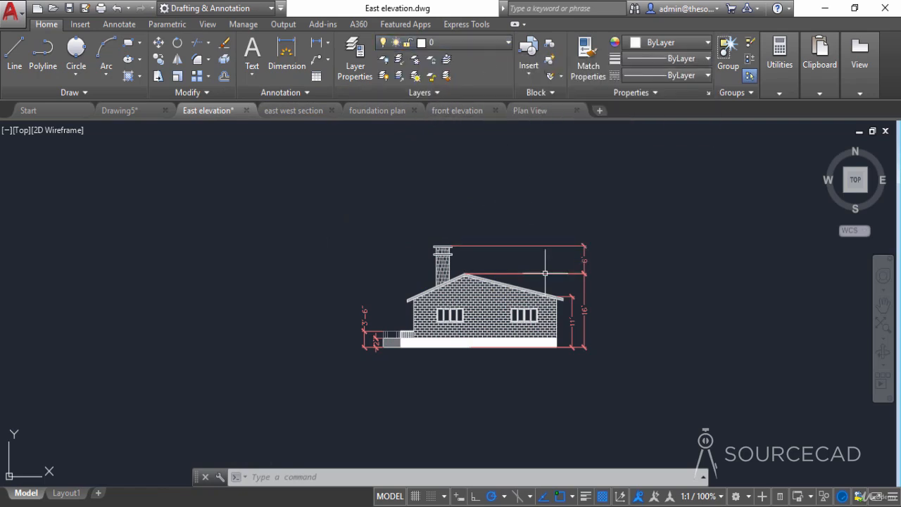
left_click(490, 43)
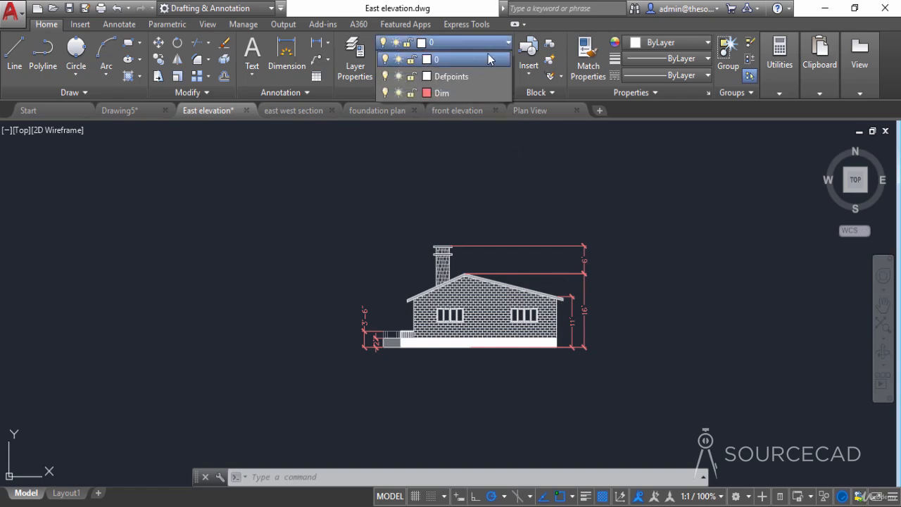
left_click(385, 93)
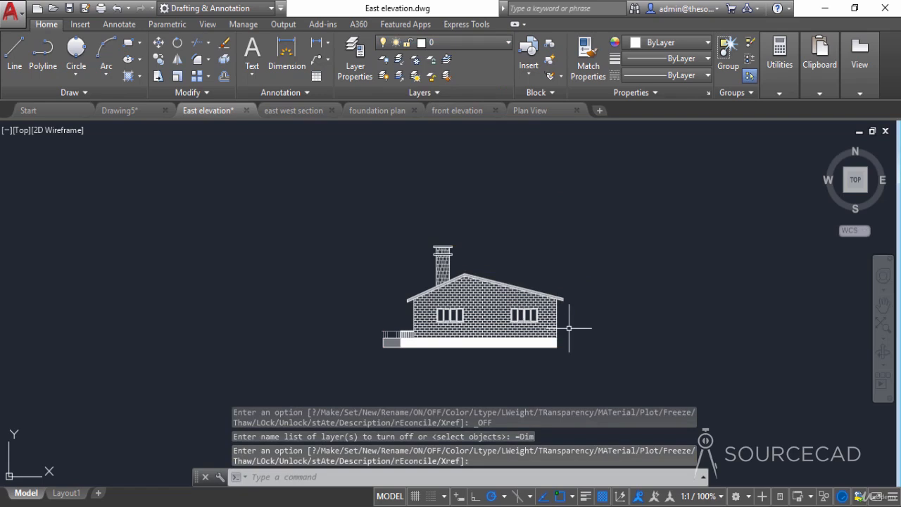
- Start a new named view in the View Manager and name it East elevation
middle_click_drag(577, 316, 557, 314)
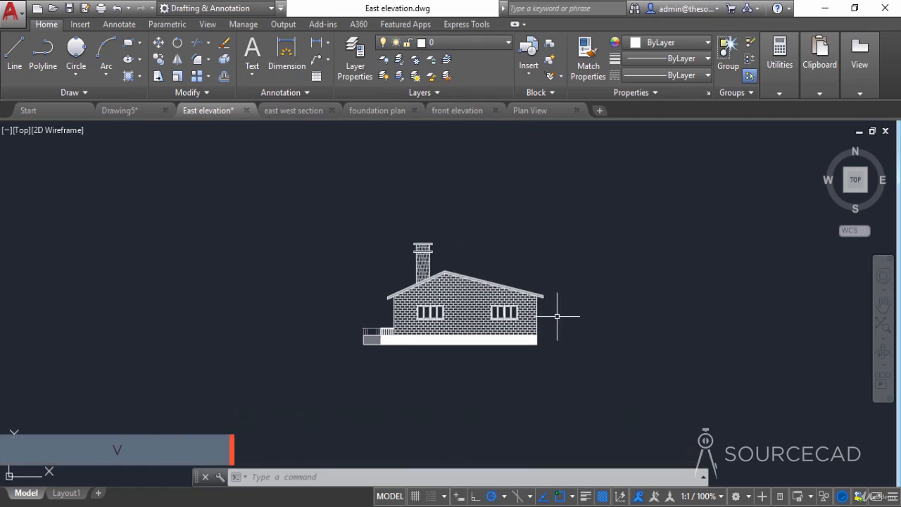
type("v")
key("Return")
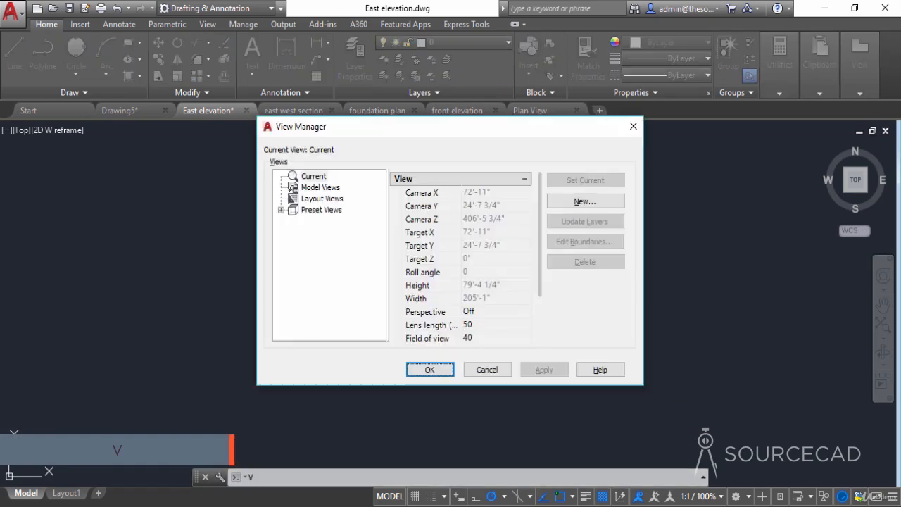
left_click(593, 202)
left_click_drag(470, 25, 488, 185)
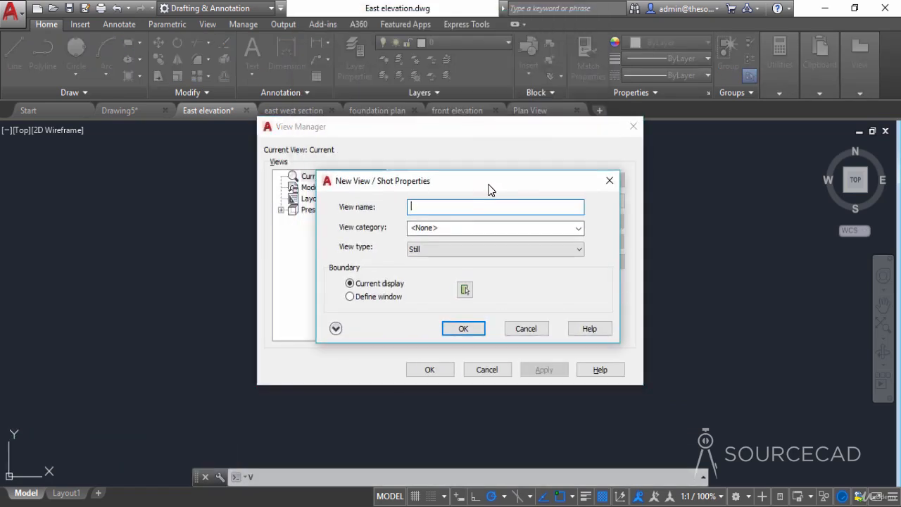
type("East elevation")
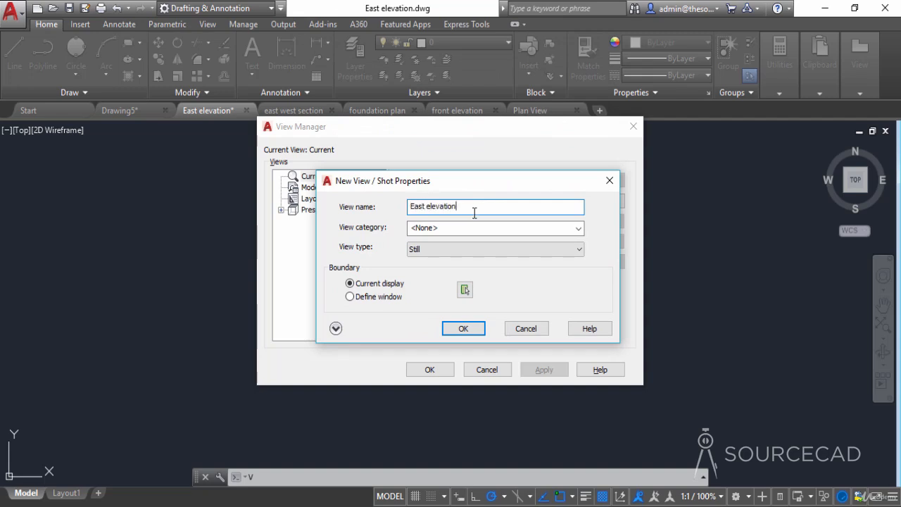
- Define the East elevation view's boundary as a window closely around the house, accept the view and save the drawing
left_click(465, 289)
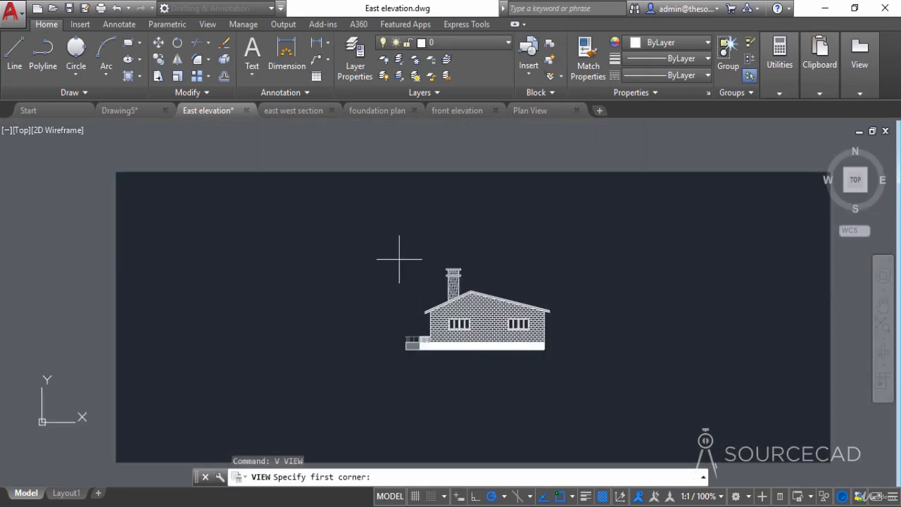
left_click(398, 262)
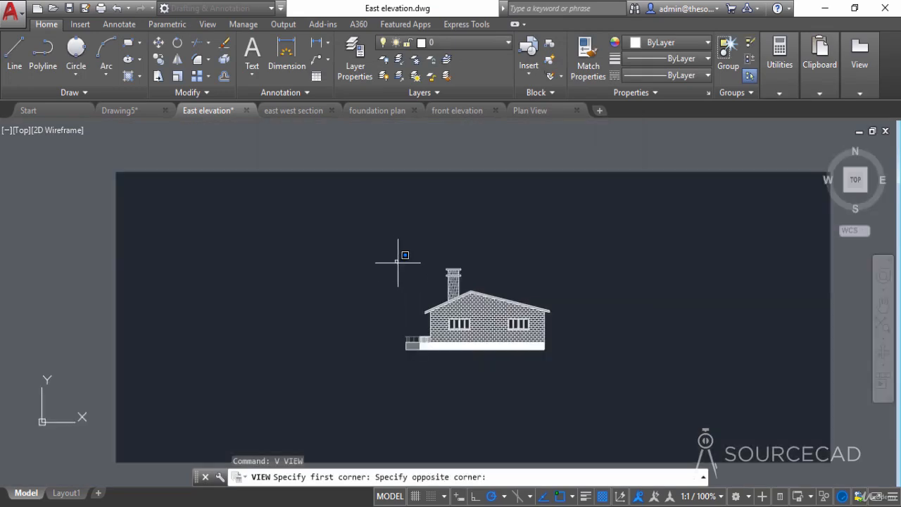
left_click(557, 359)
key("Return")
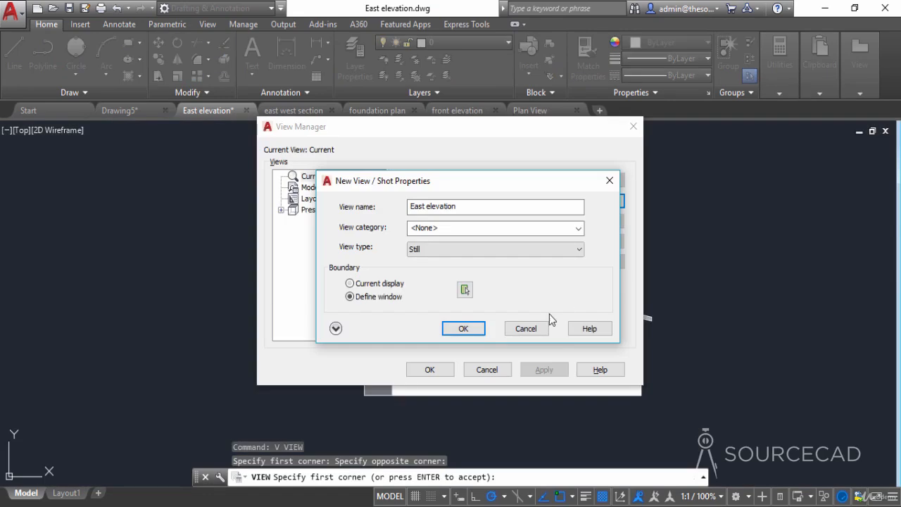
left_click(481, 330)
left_click(440, 370)
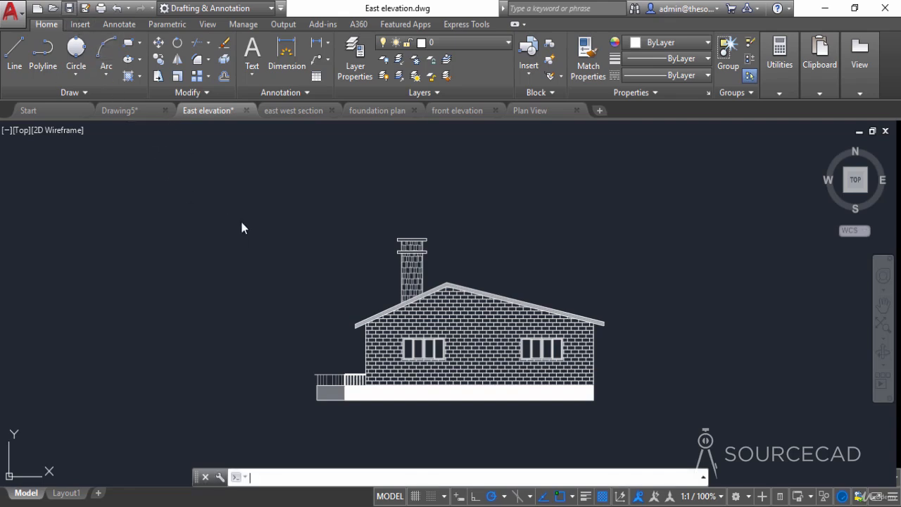
key("ctrl+s")
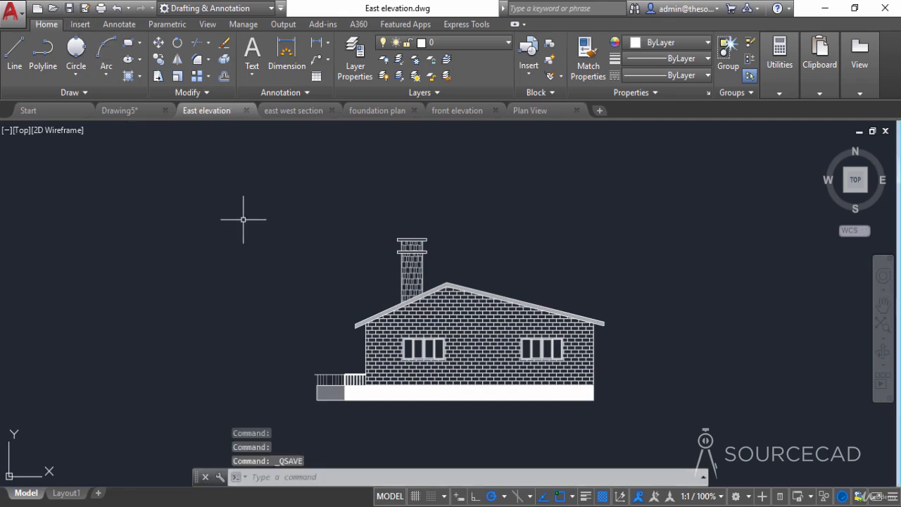
- In the east west section drawing, start a new named view called East west section
left_click(295, 113)
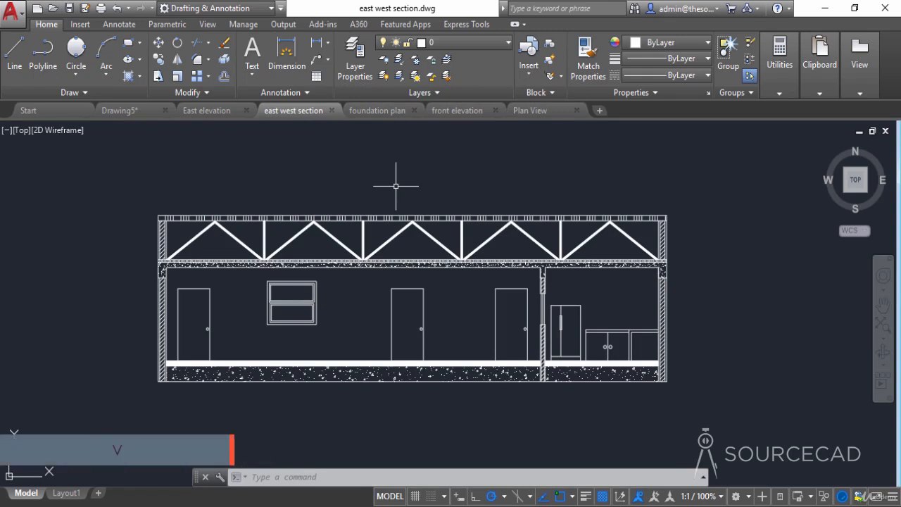
type("v")
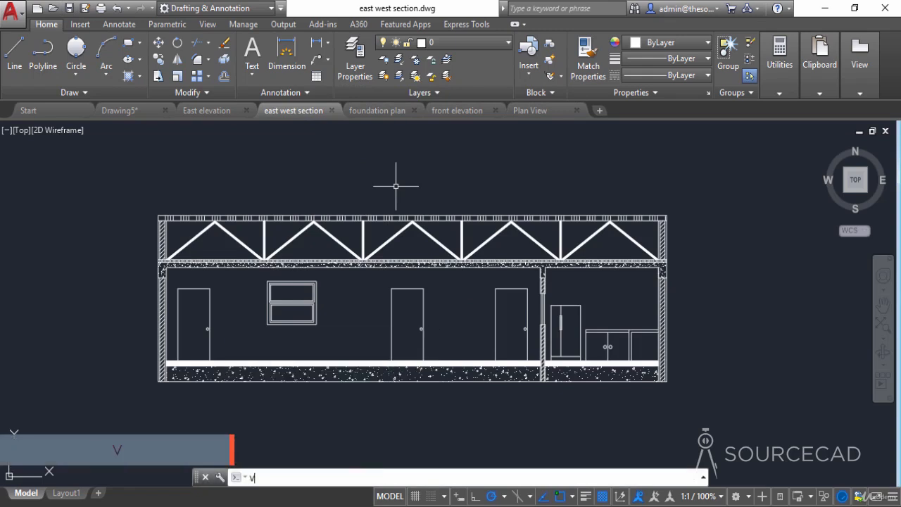
key("Return")
left_click(585, 203)
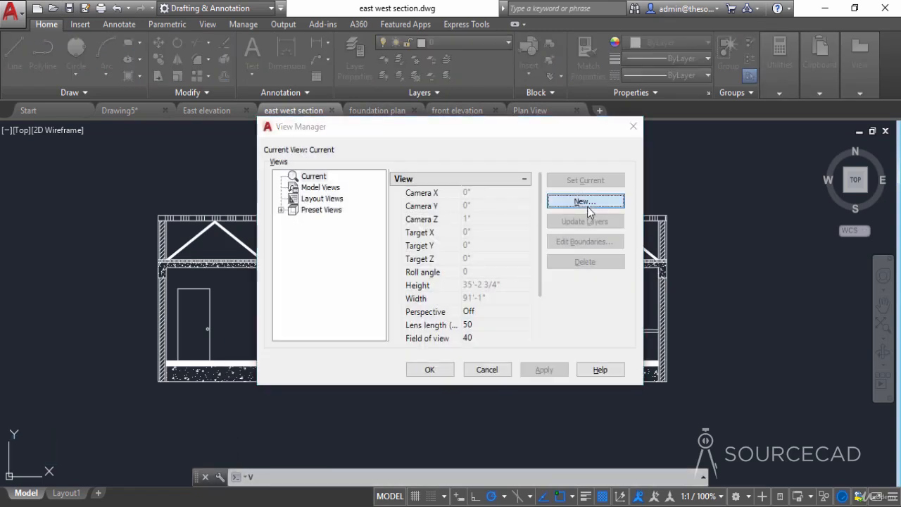
type("Ea")
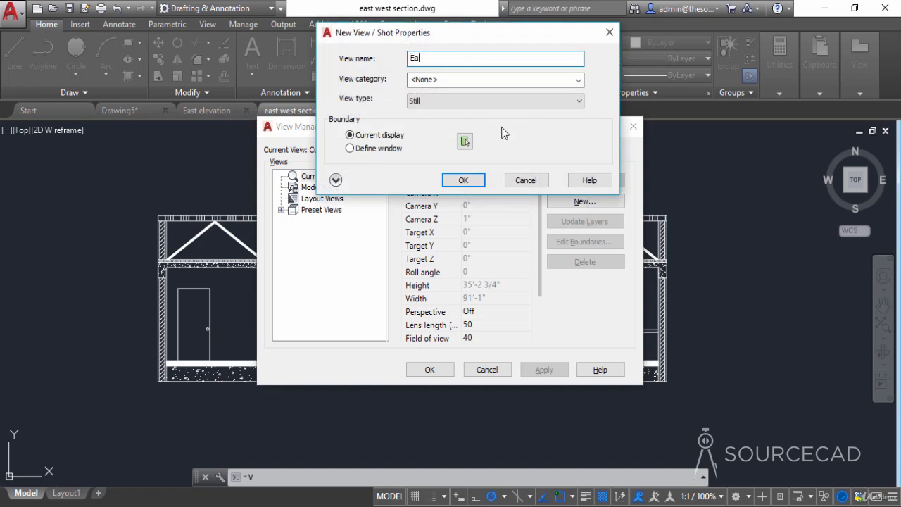
type("st west section")
- Define the East west section view's boundary as a window around the whole section, accept the view and save the drawing
left_click(465, 142)
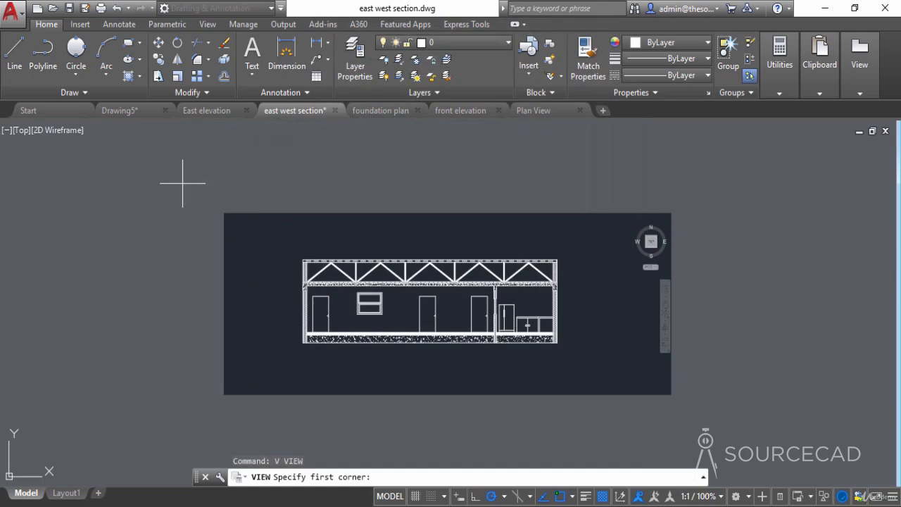
left_click(295, 250)
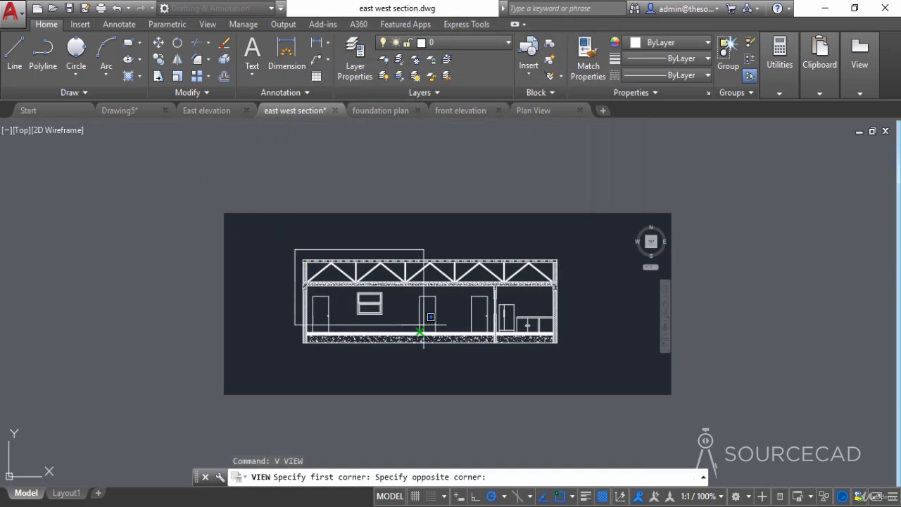
left_click(562, 350)
key("Return")
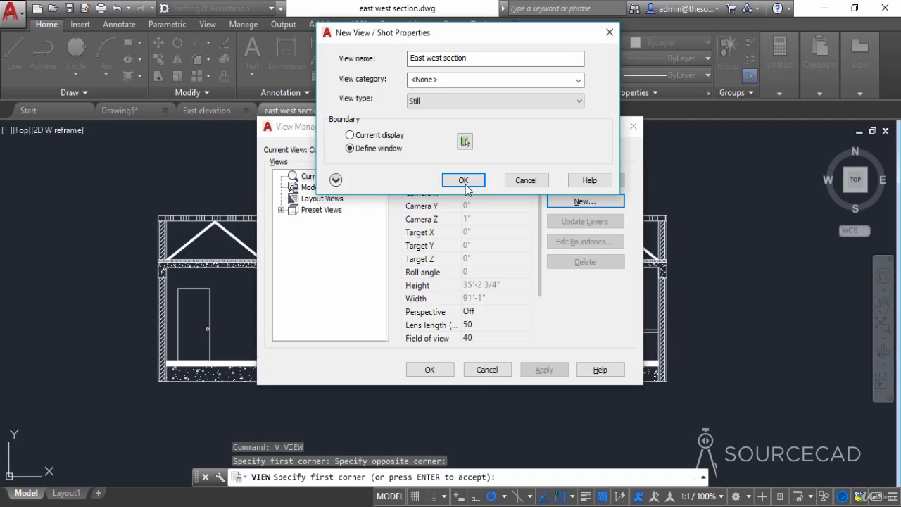
left_click(462, 177)
left_click(432, 370)
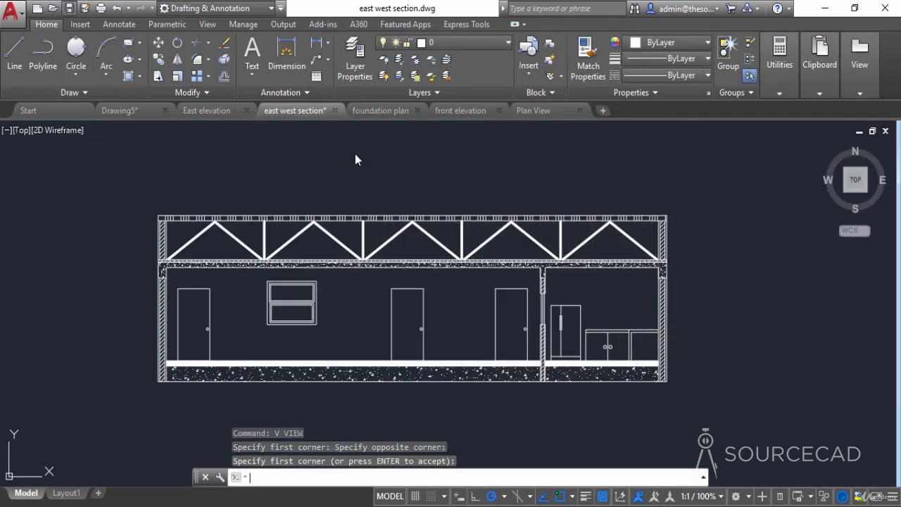
- In the foundation plan drawing, turn off the Dim and Leader layers
left_click(378, 112)
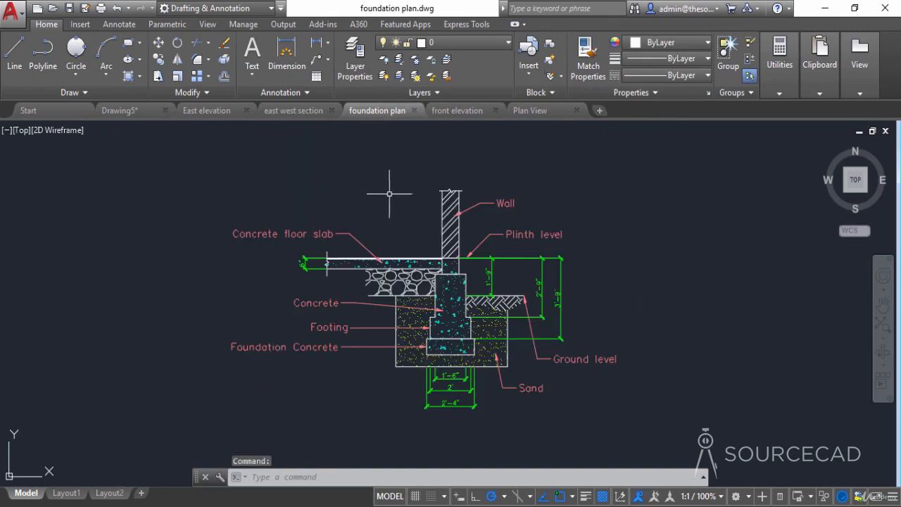
left_click(460, 44)
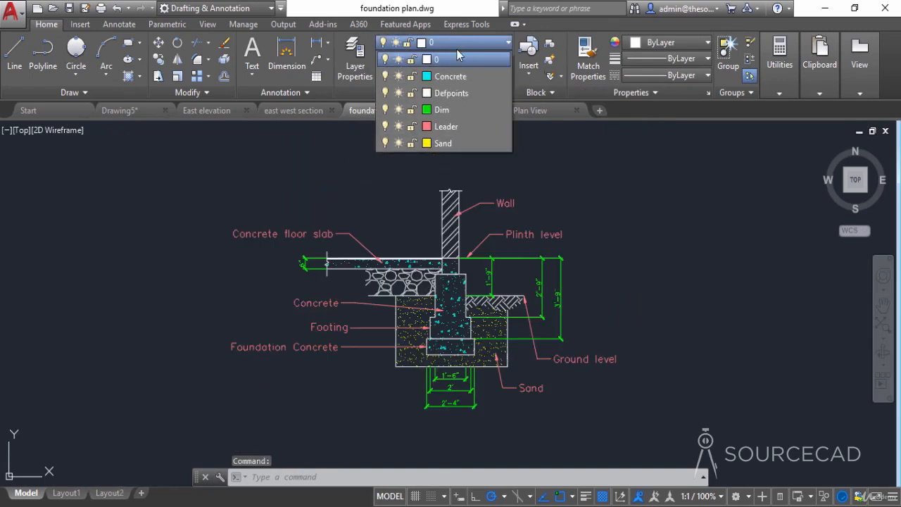
left_click(384, 111)
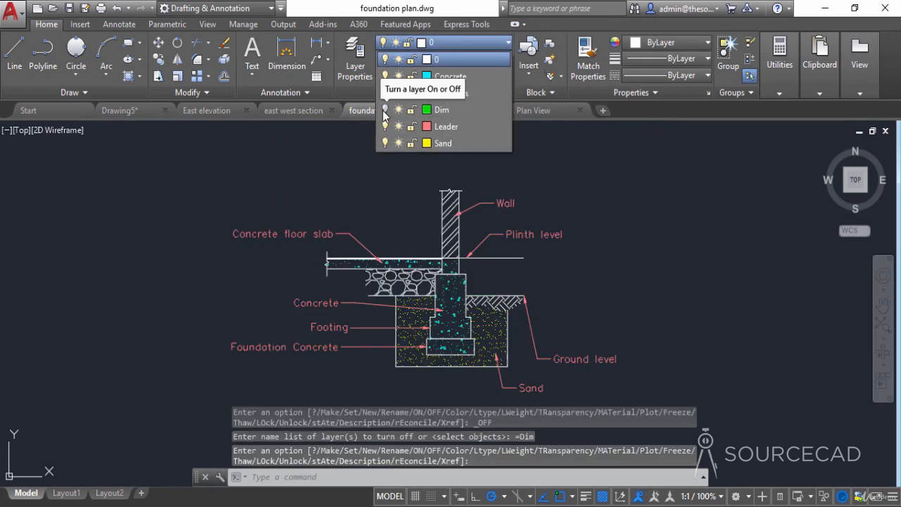
left_click(384, 127)
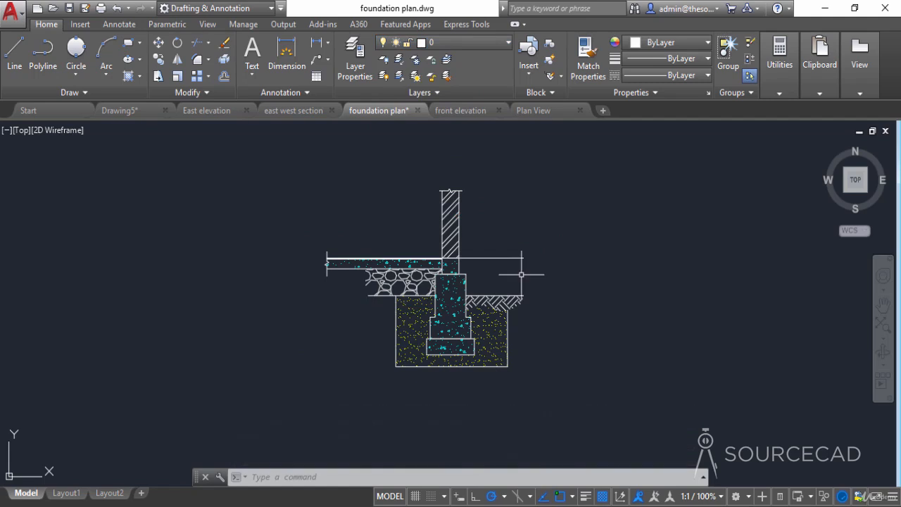
- Create a named view called Foundation plan, bounded by a window around the foundation detail, and save the drawing
type("v")
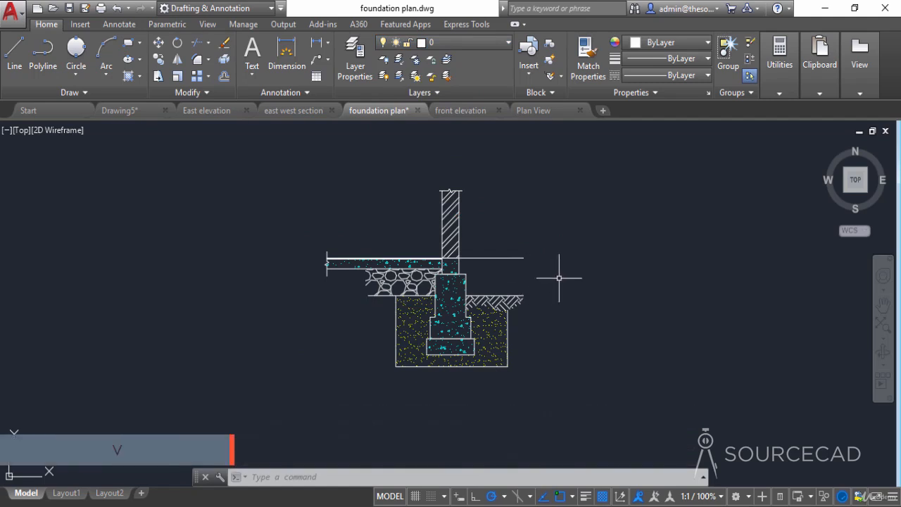
key("Return")
left_click(585, 204)
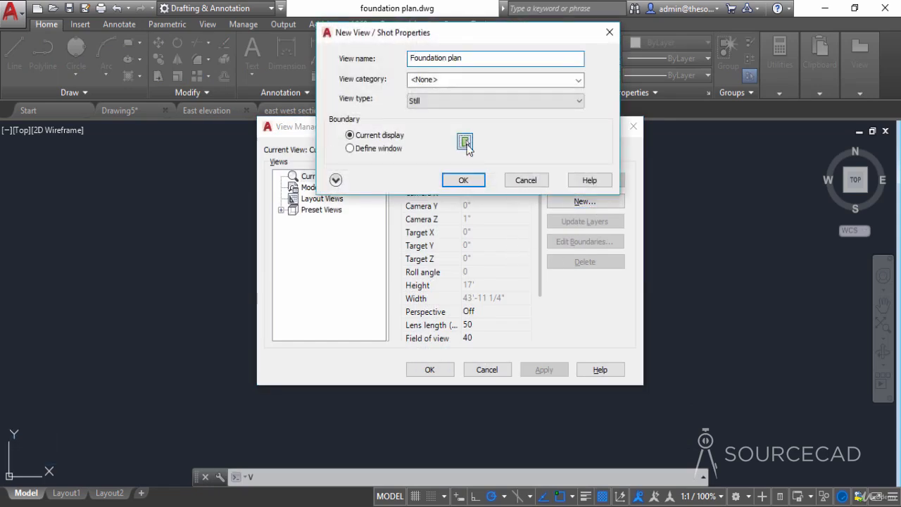
left_click(465, 141)
left_click(382, 243)
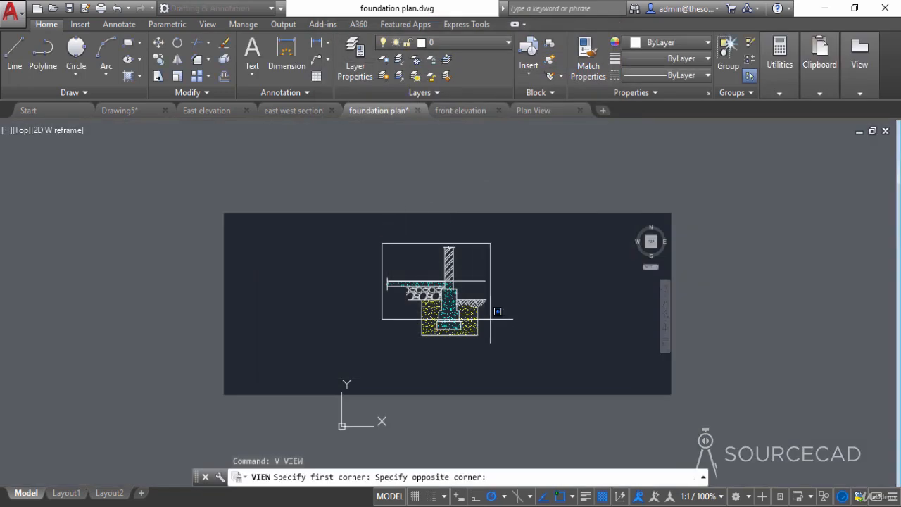
left_click(492, 340)
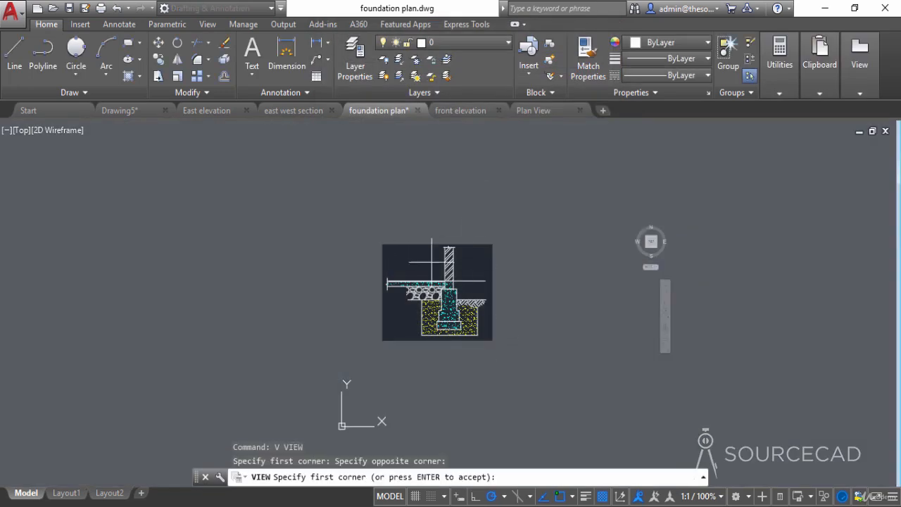
key("Return")
left_click(466, 181)
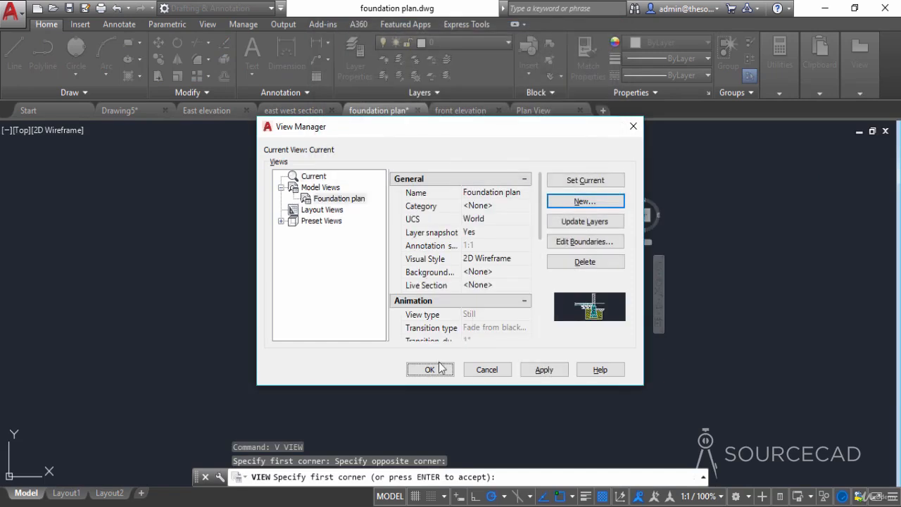
left_click(434, 371)
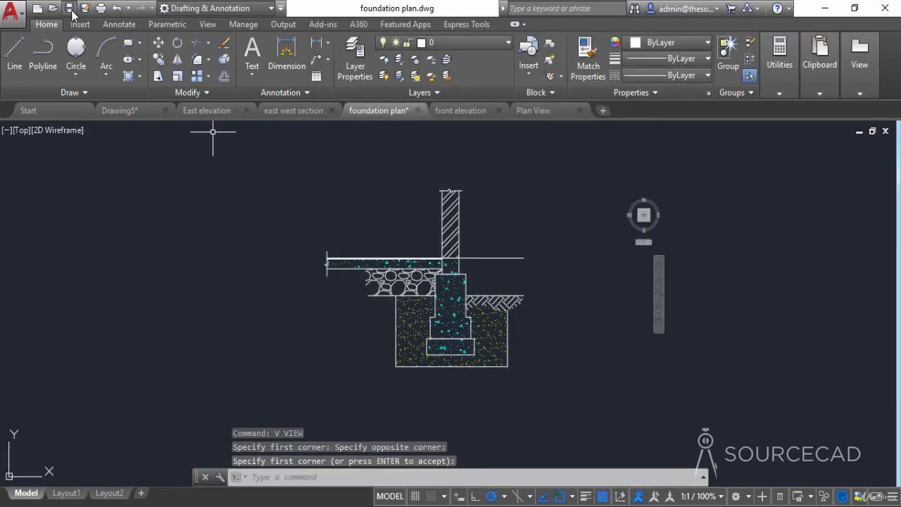
key("ctrl+s")
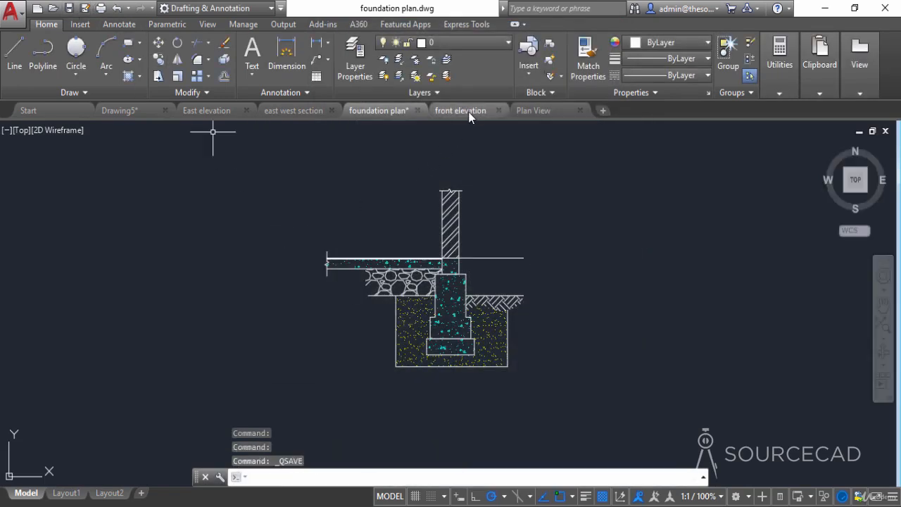
- In the front elevation drawing, turn off the Dim layer
left_click(471, 113)
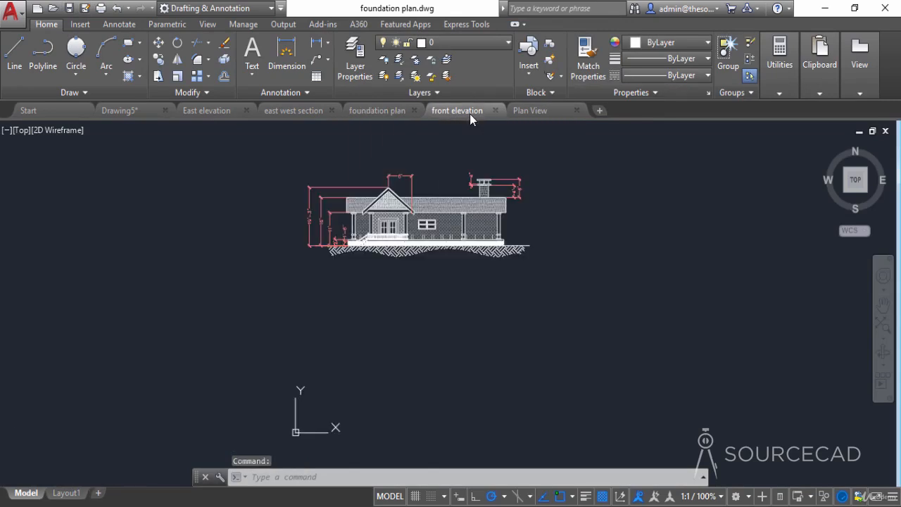
scroll(480, 332, "up", 3)
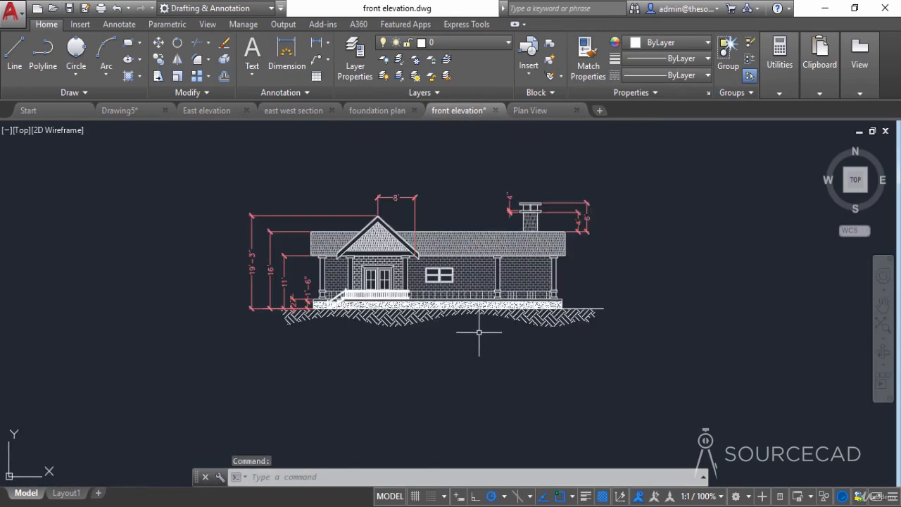
left_click(489, 42)
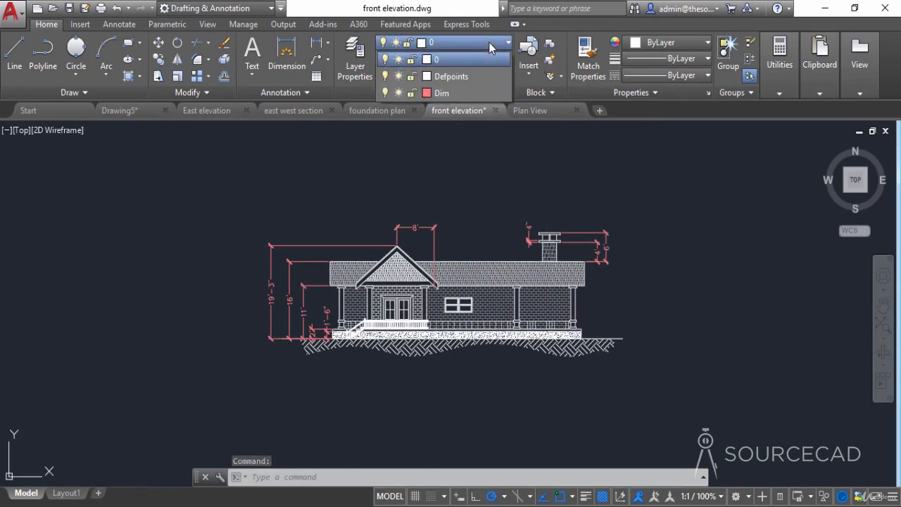
left_click(385, 92)
left_click(329, 181)
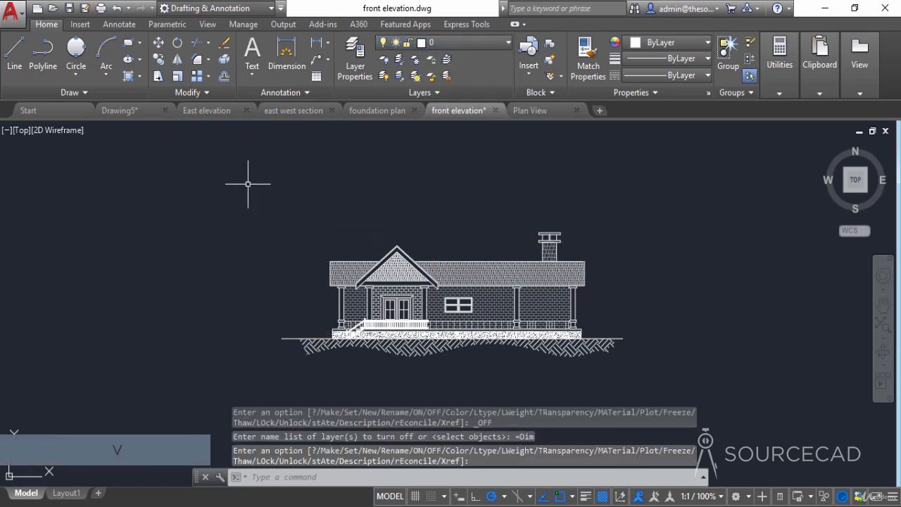
- Create a named view called Front elevation, bounded by a window around the whole house elevation, and save the drawing
key("Return")
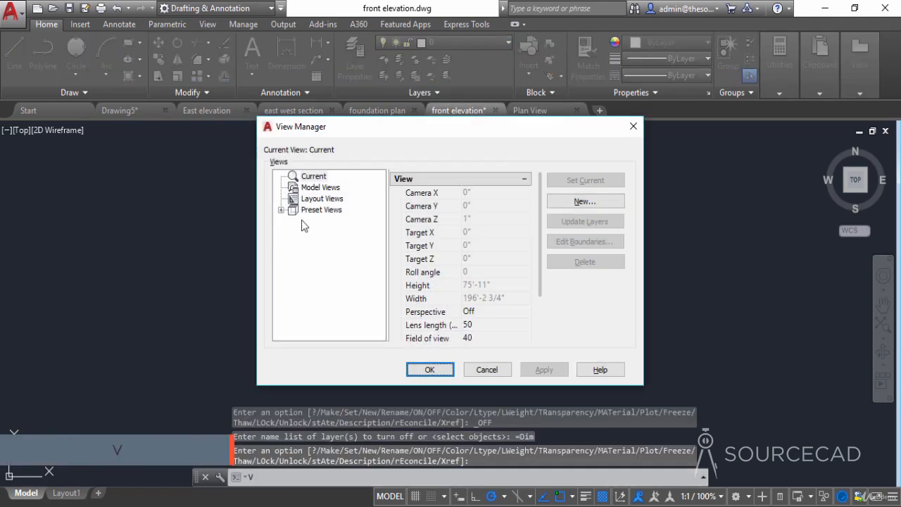
left_click(572, 203)
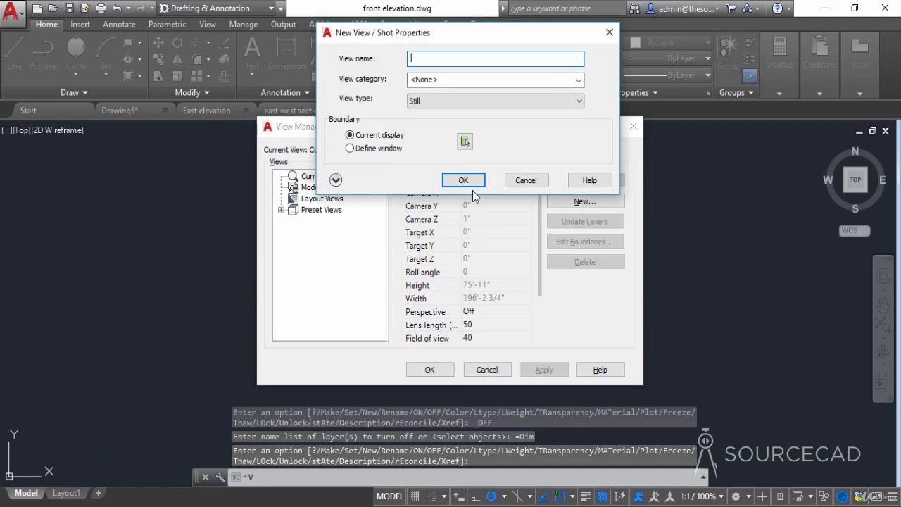
type("From")
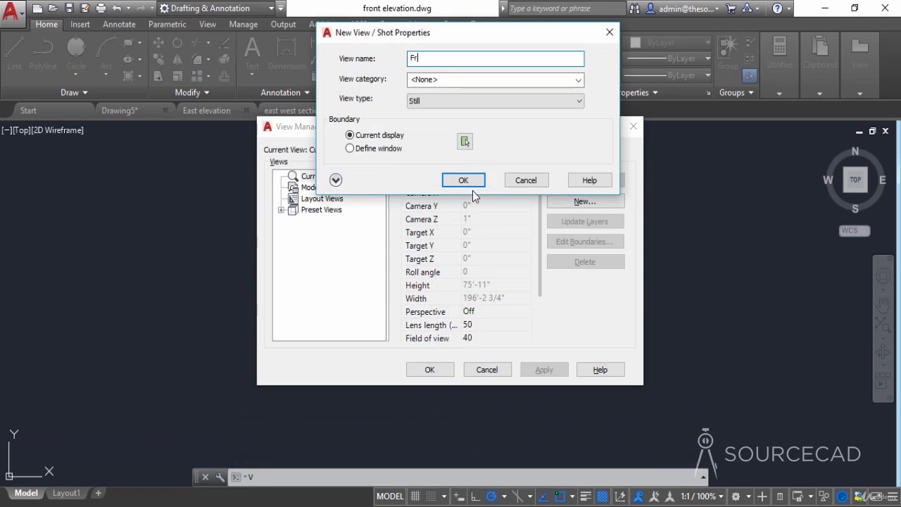
left_click(464, 141)
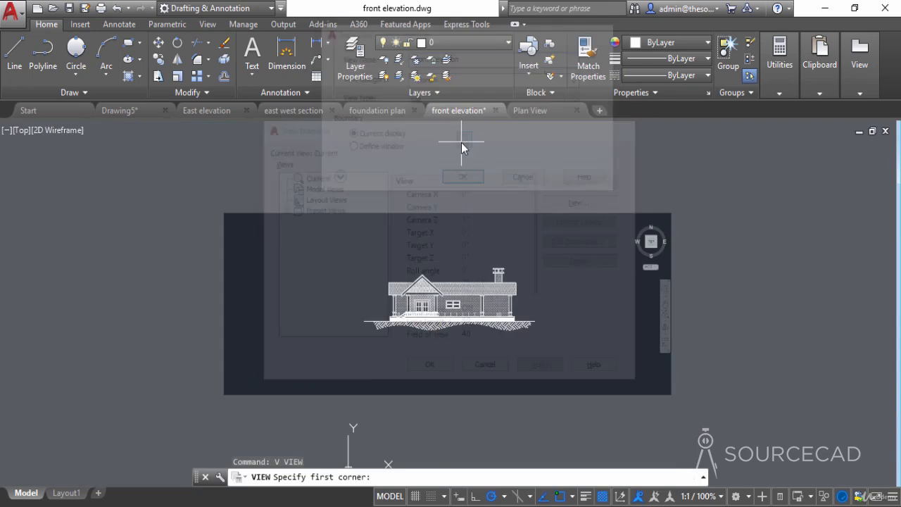
left_click(355, 262)
left_click(539, 337)
key("Return")
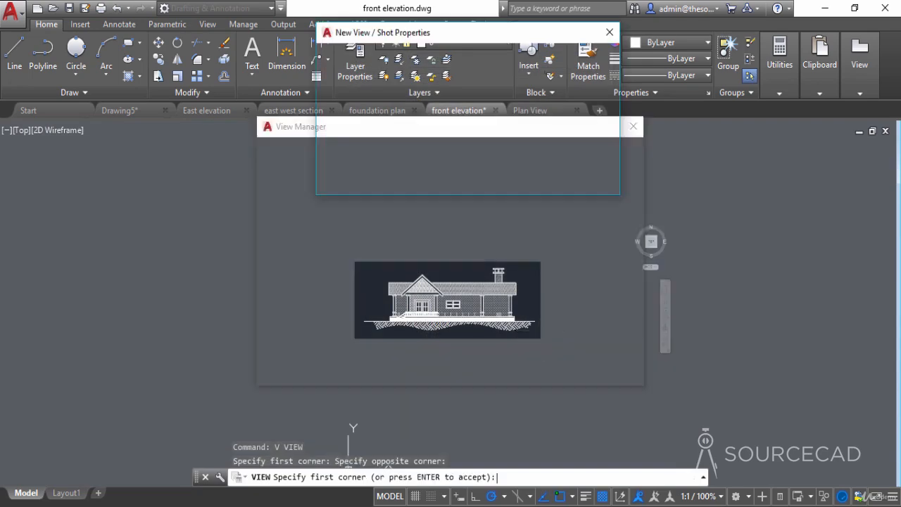
left_click(461, 178)
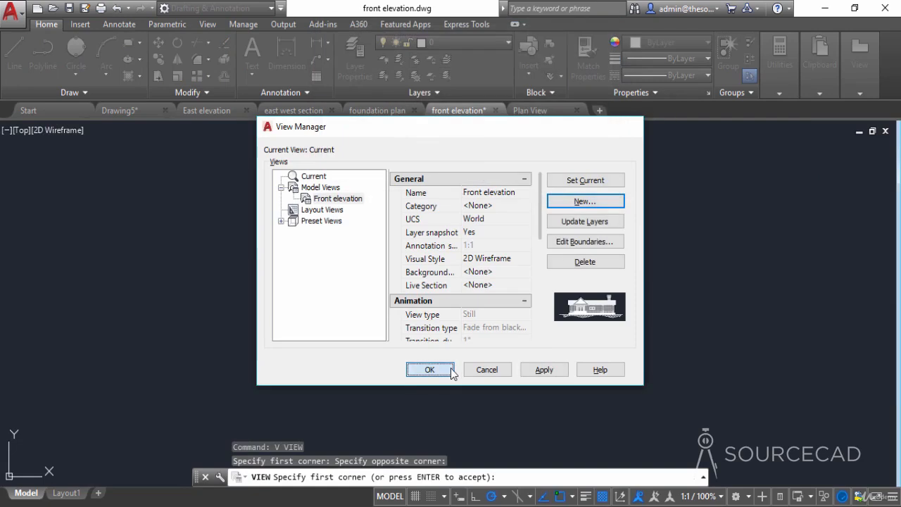
left_click(453, 371)
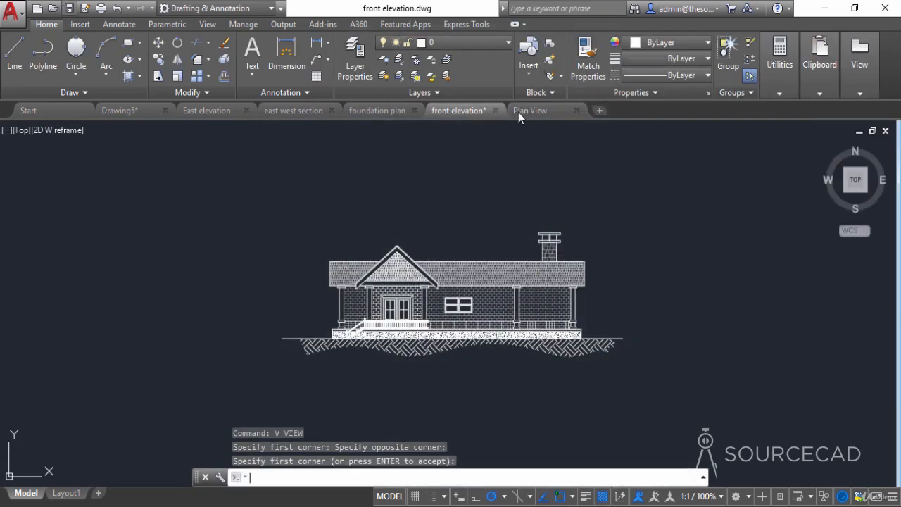
key("ctrl+s")
- In the Plan View drawing, turn off the Dim and Text layers
mouse_move(539, 112)
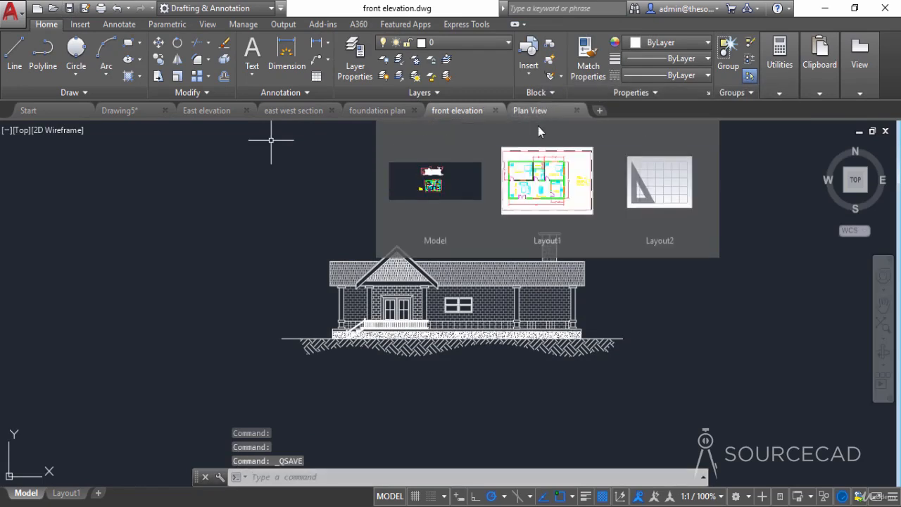
left_click(540, 111)
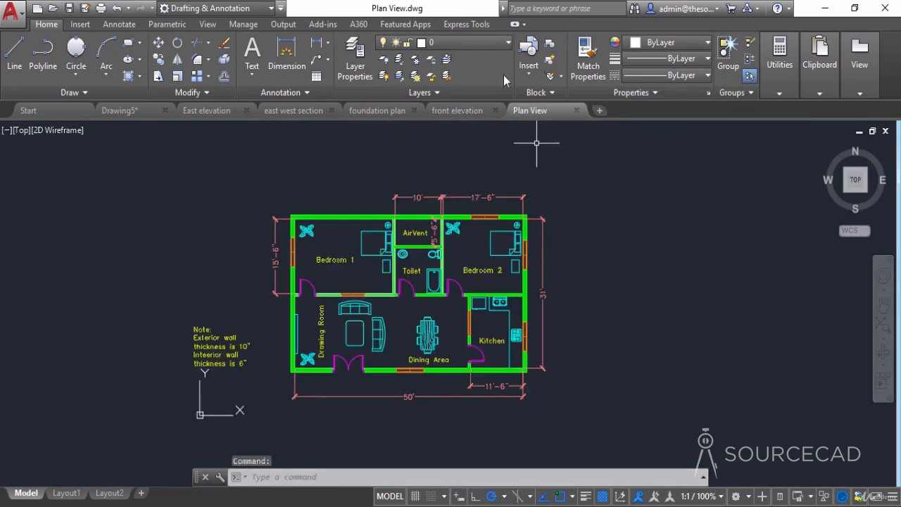
left_click(491, 38)
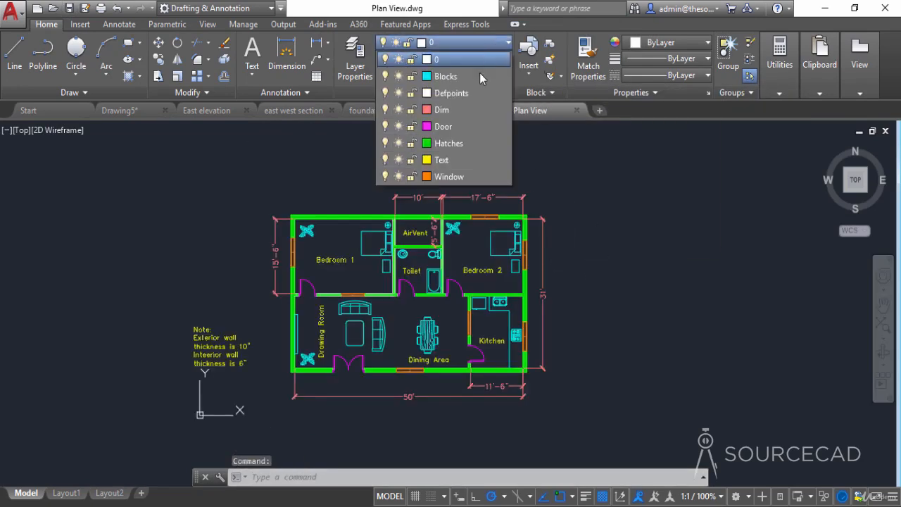
left_click(385, 111)
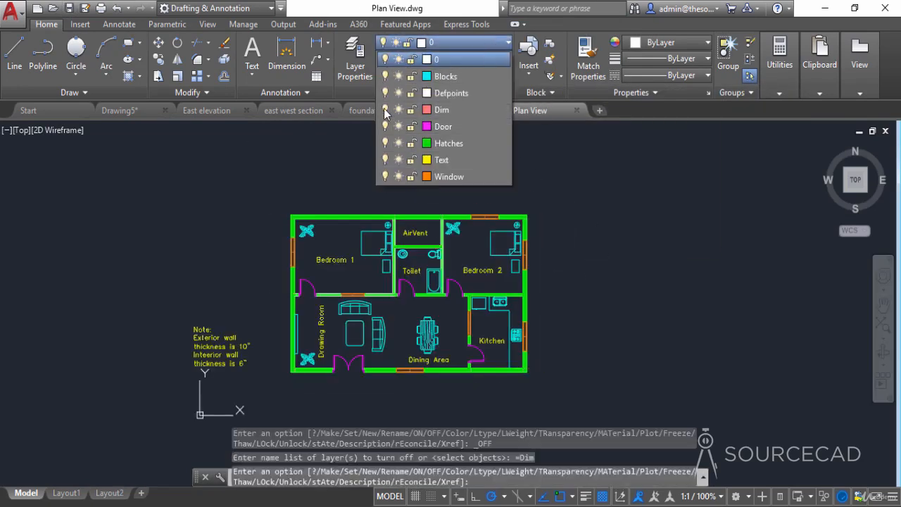
left_click(384, 160)
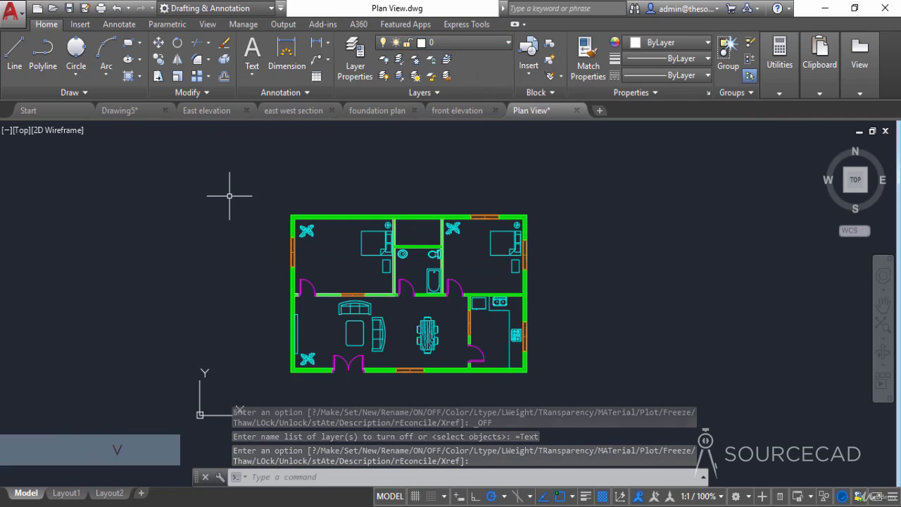
- Start a new named view called Plan View in the floor plan drawing
type("V")
key("Return")
left_click(582, 201)
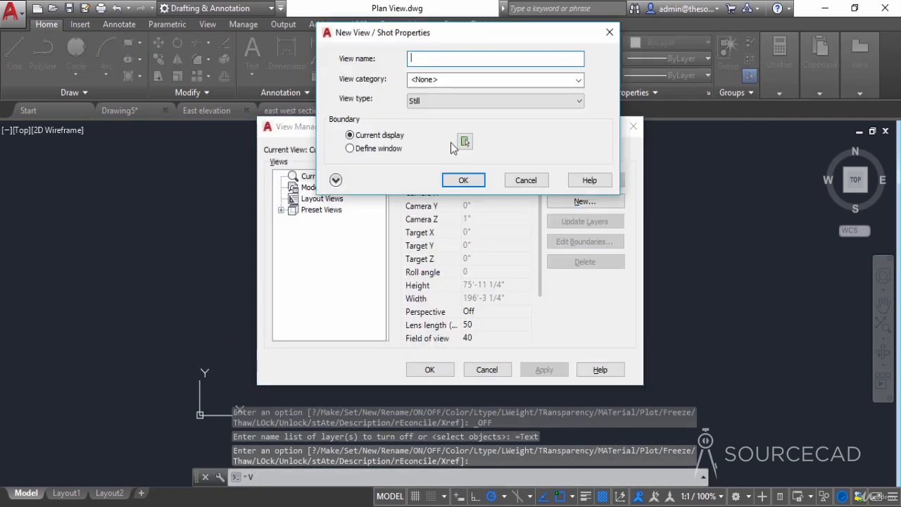
type("Plan View")
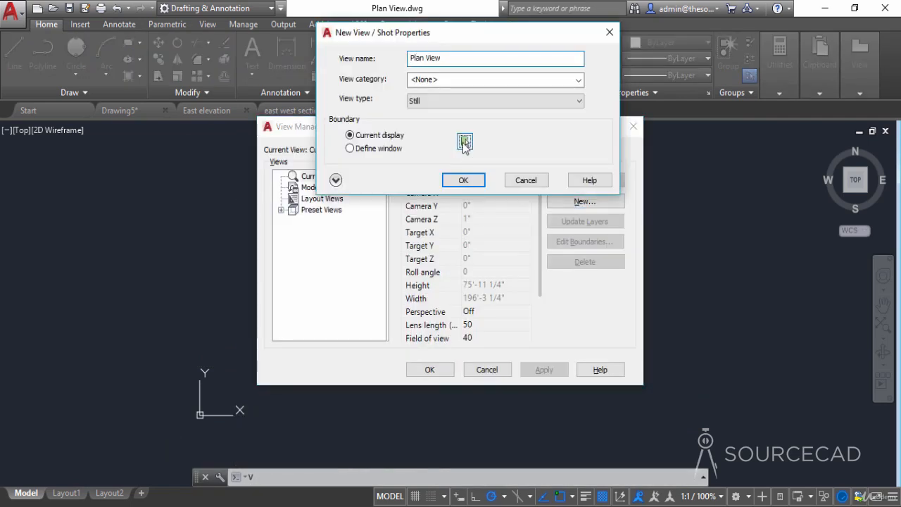
- Define the new view's boundary as a window around the floor plan
left_click(465, 143)
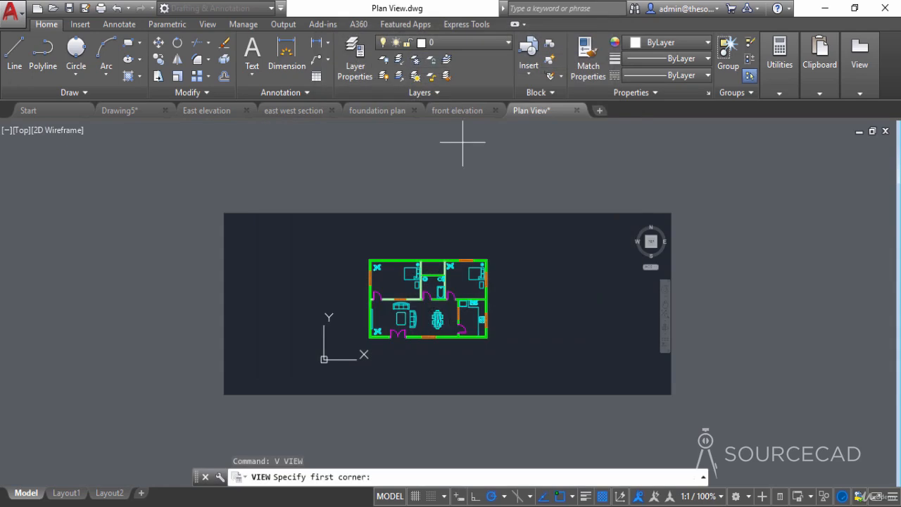
left_click(361, 258)
left_click(494, 345)
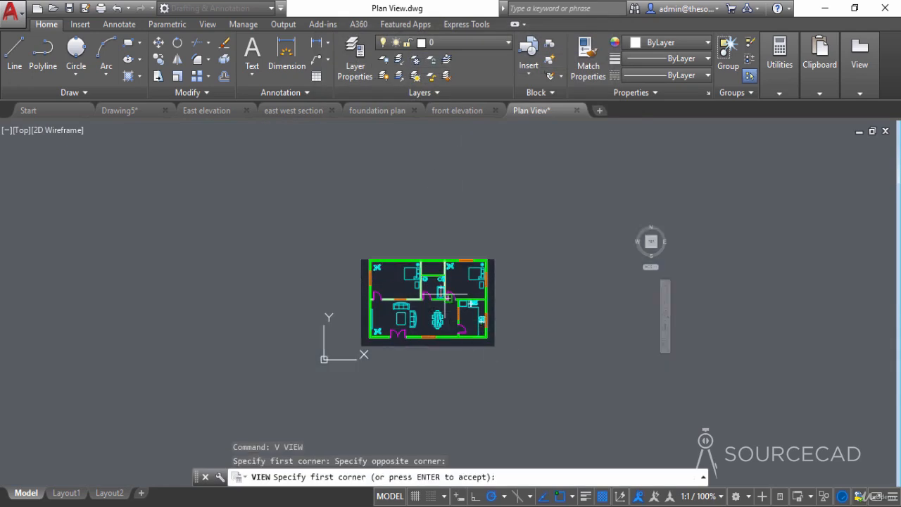
scroll(363, 258, "up", 4)
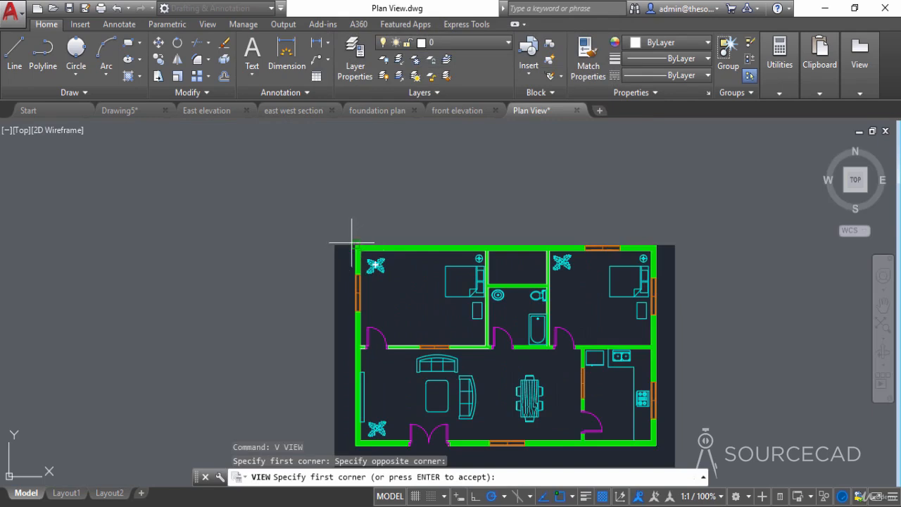
key("Return")
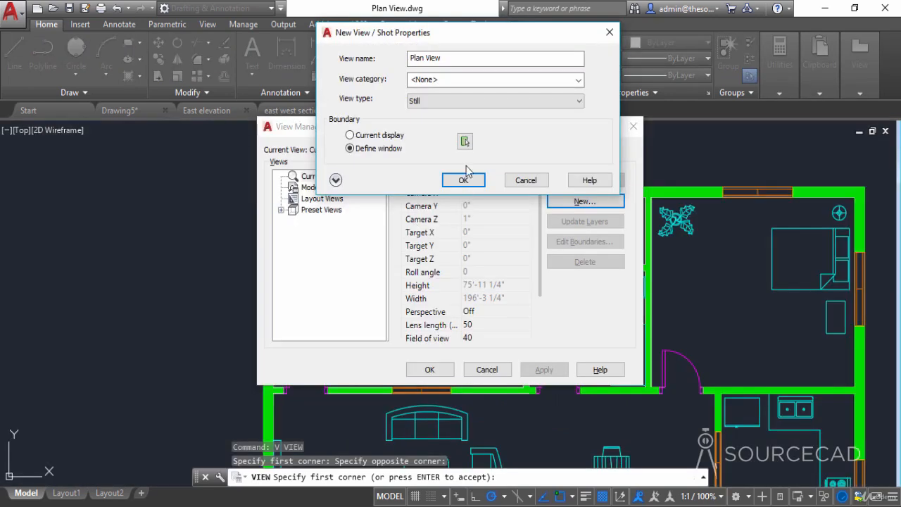
- Redefine the view's boundary with object snap off as a window just outside the floor plan's outer walls, and turn object snap back on
left_click(464, 141)
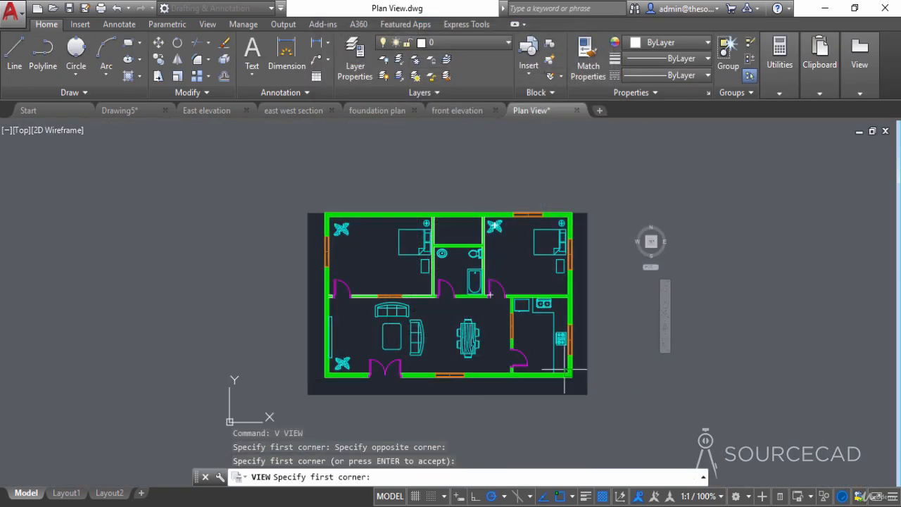
left_click(556, 496)
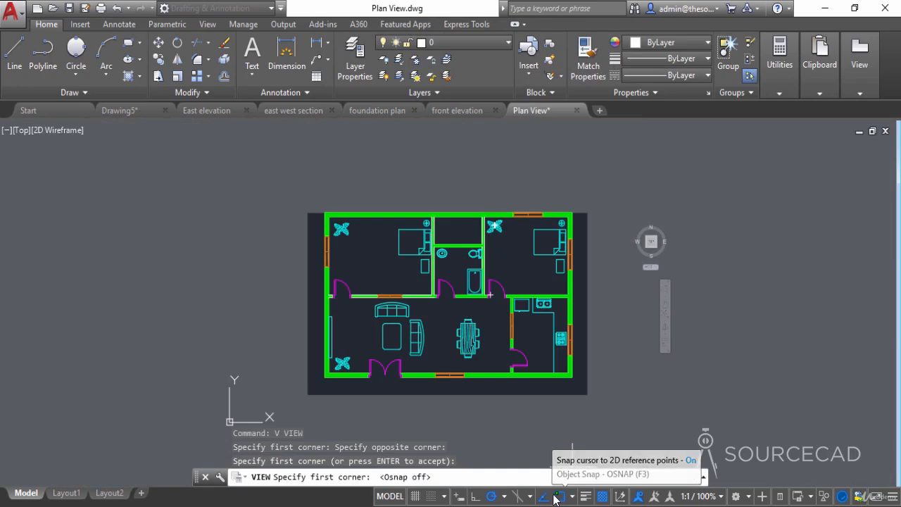
left_click(319, 205)
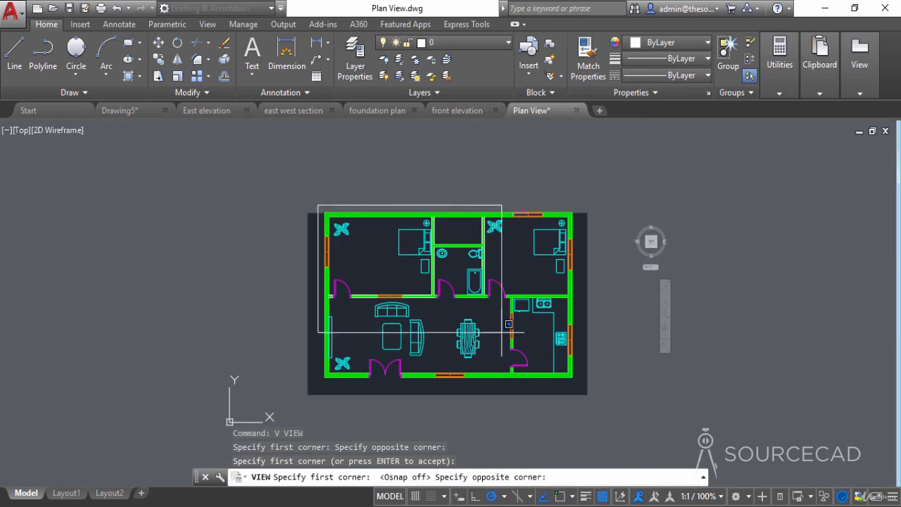
left_click(577, 383)
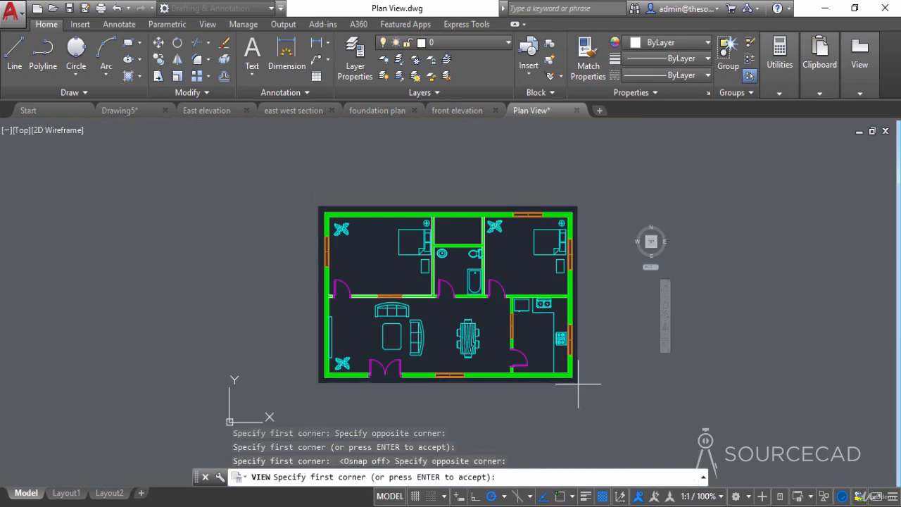
left_click(562, 497)
key("Return")
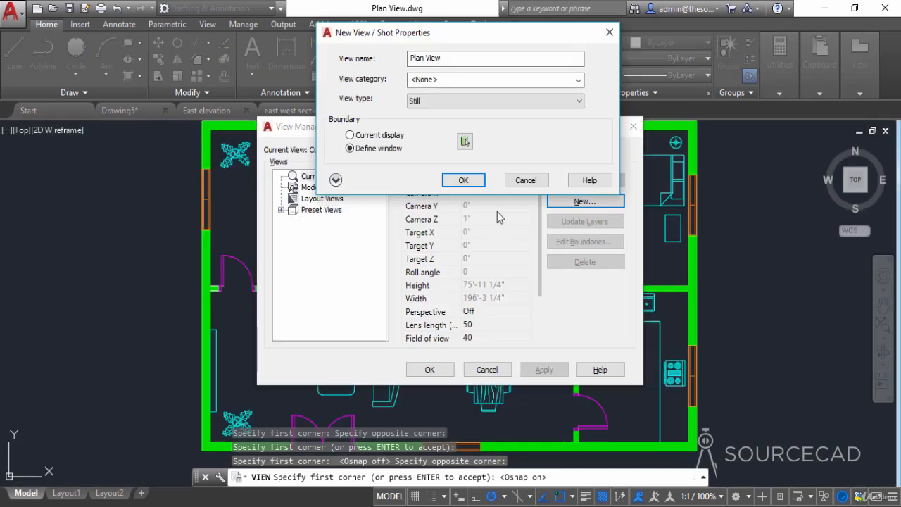
- Accept the Plan View named view and save the drawing
left_click(463, 180)
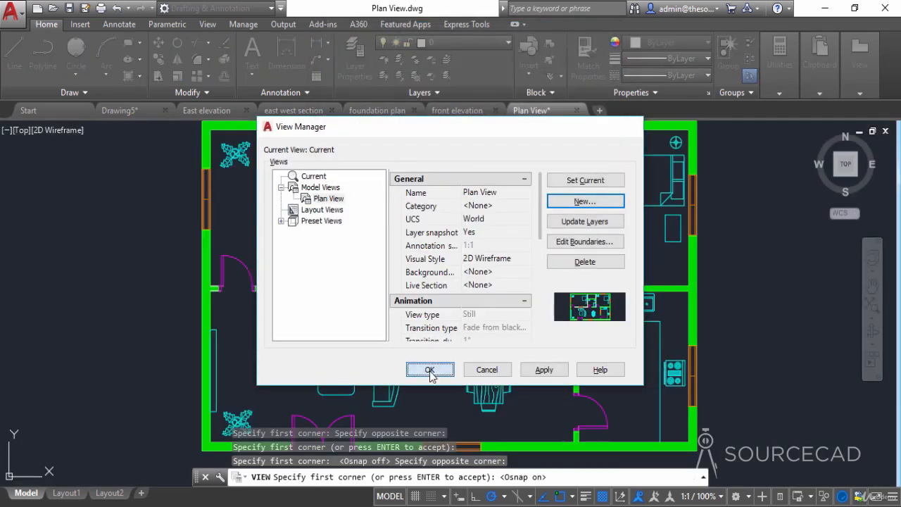
left_click(429, 370)
scroll(536, 238, "down", 2)
middle_click_drag(545, 227, 533, 247)
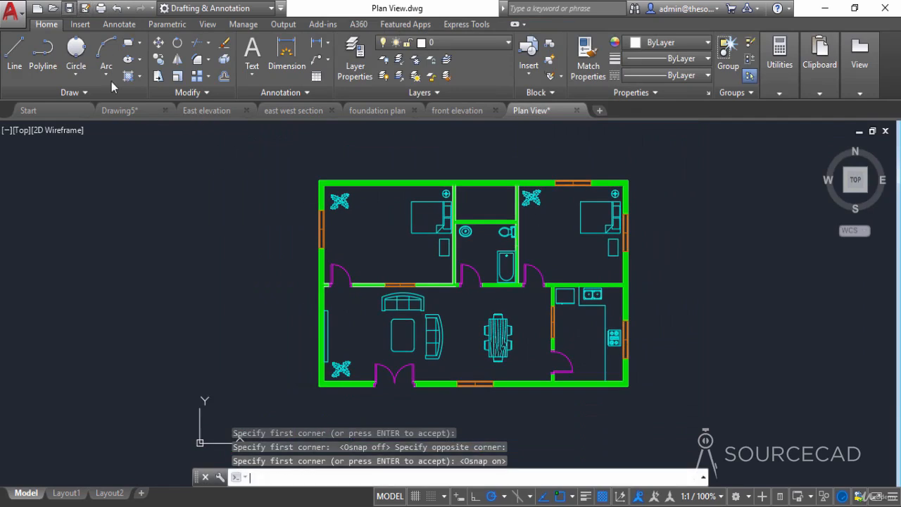
key("ctrl+s")
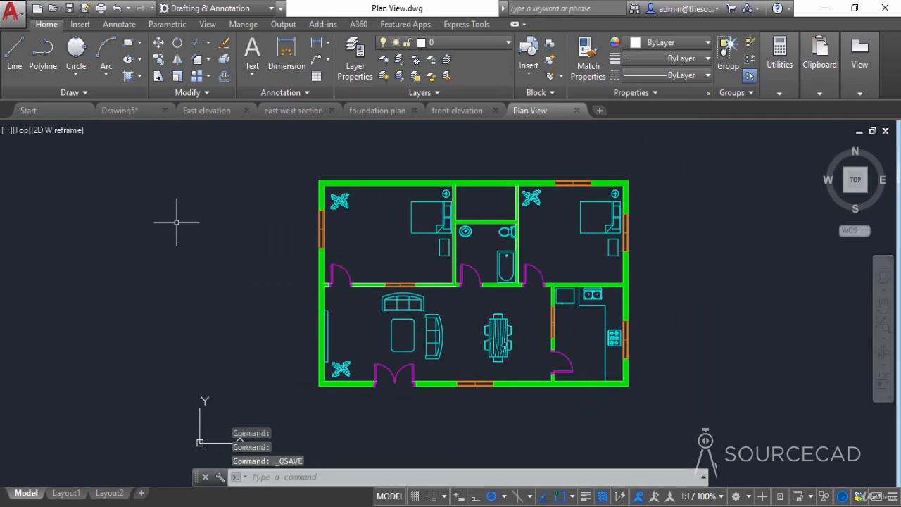
- Close the Plan View, front elevation and foundation plan drawings
left_click(577, 110)
left_click(495, 111)
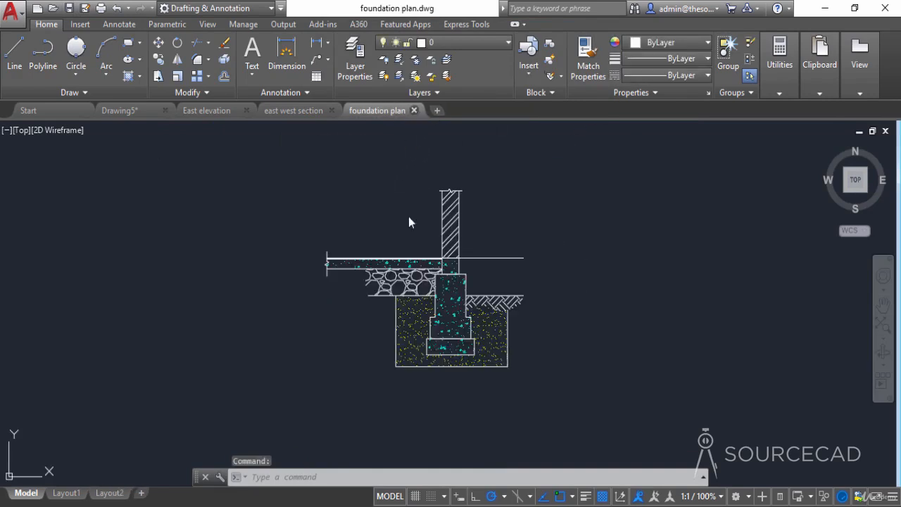
left_click(414, 111)
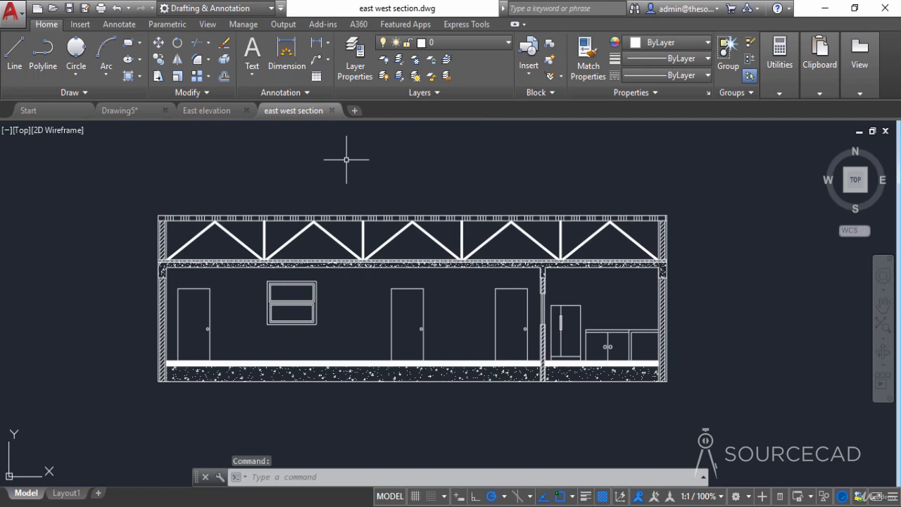
- Check the saved East west section view in the View Manager without changing it, and close the east west section drawing
type("v")
key("Return")
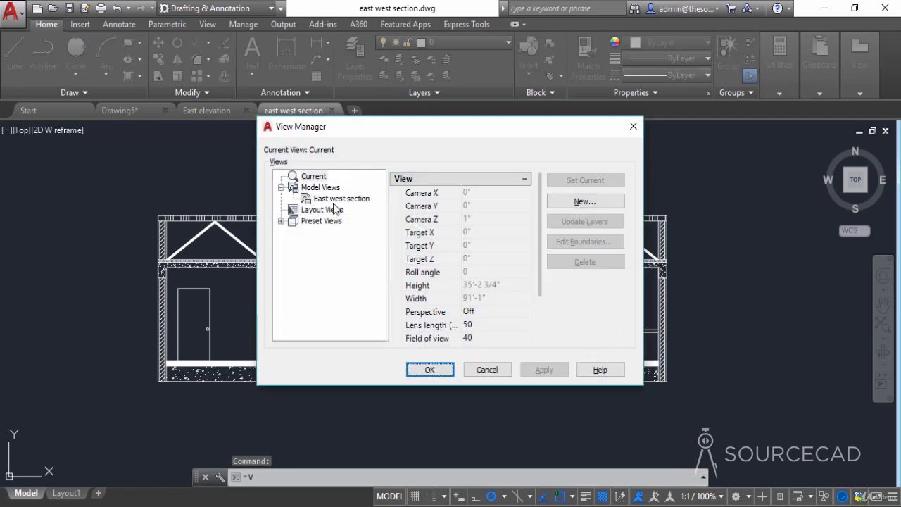
left_click(326, 201)
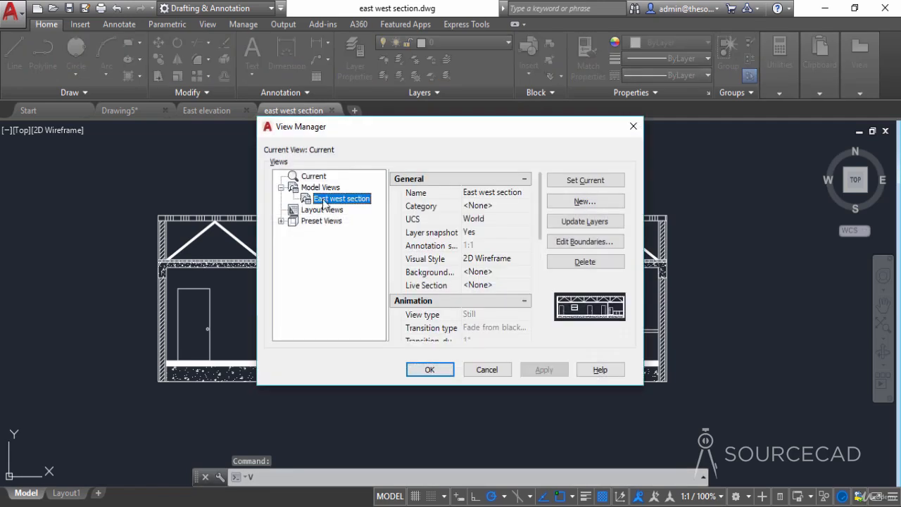
left_click(486, 369)
left_click(333, 110)
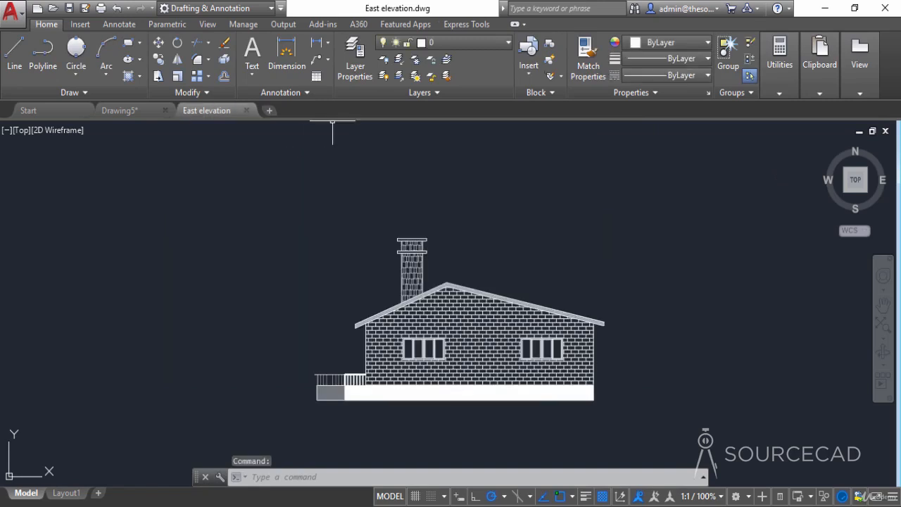
- Close the East elevation drawing and open the Title Block-ANSI A drawing from the SSM folder on the desktop
left_click(246, 112)
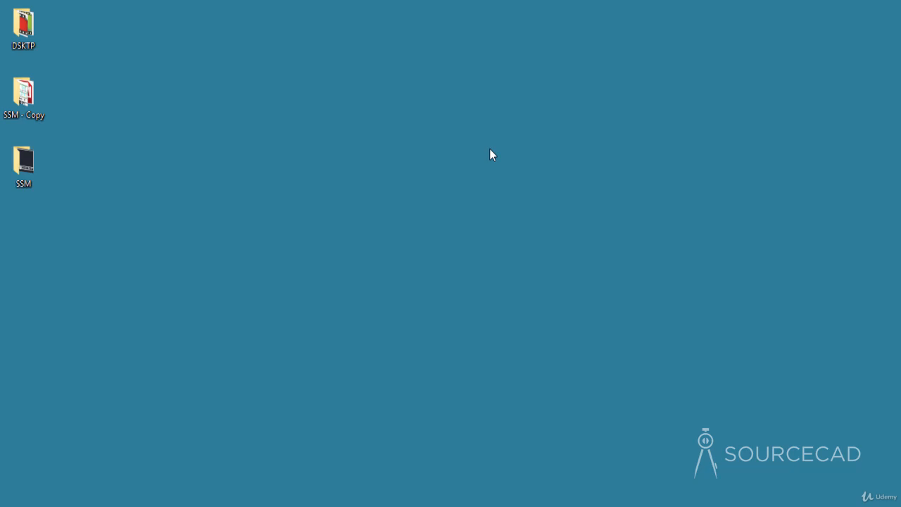
double_click(12, 160)
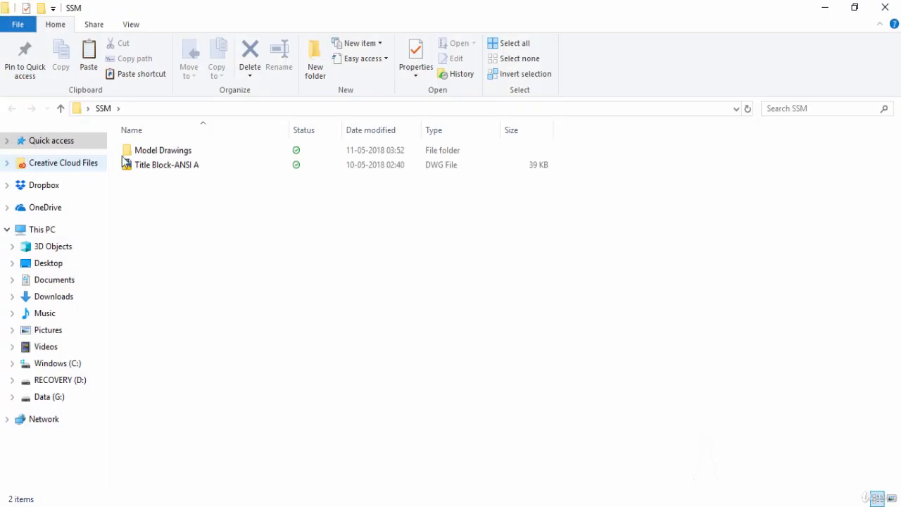
left_click(160, 169)
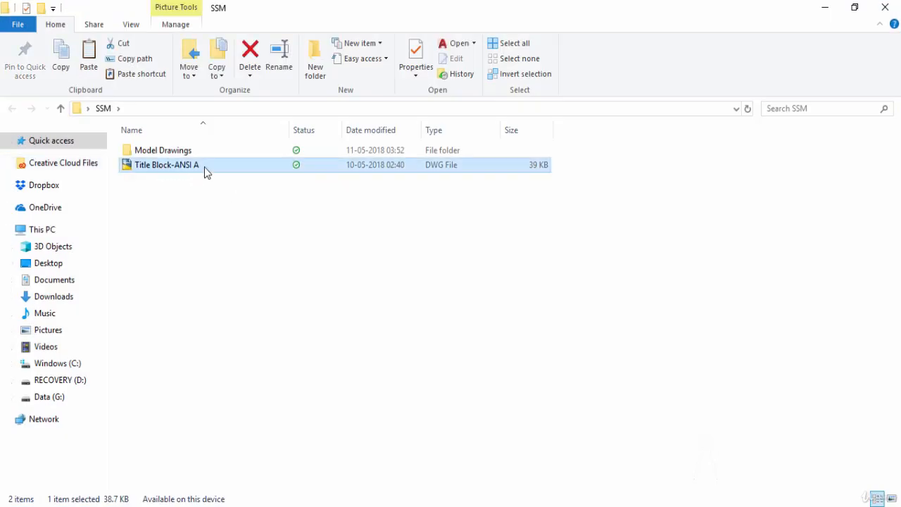
double_click(204, 167)
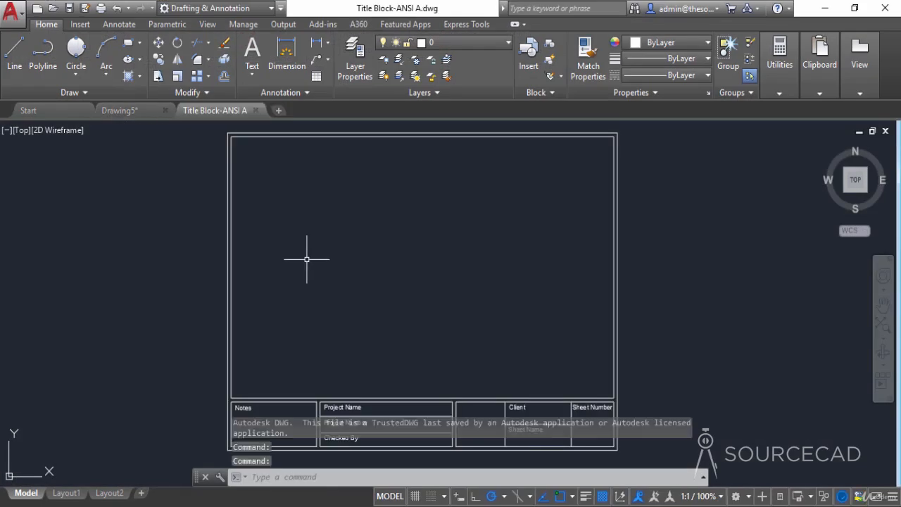
- Examine the title block's border and its label cells for notes, project, client and sheet information
middle_click_drag(473, 258, 457, 185)
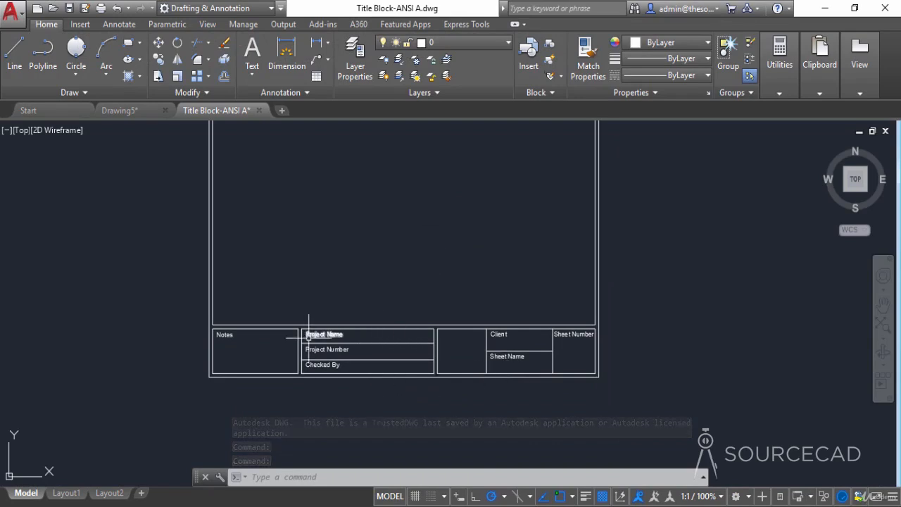
middle_click_drag(359, 301, 400, 365)
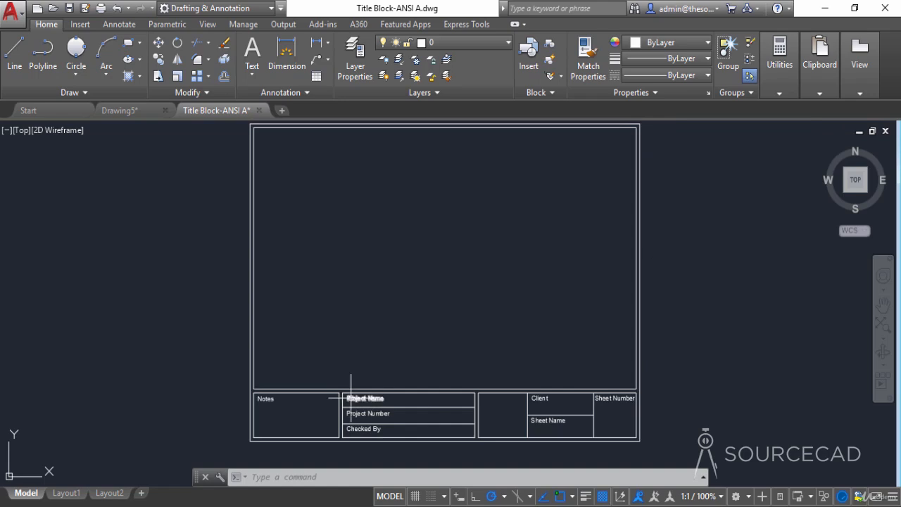
scroll(352, 398, "up", 4)
middle_click_drag(378, 412, 331, 317)
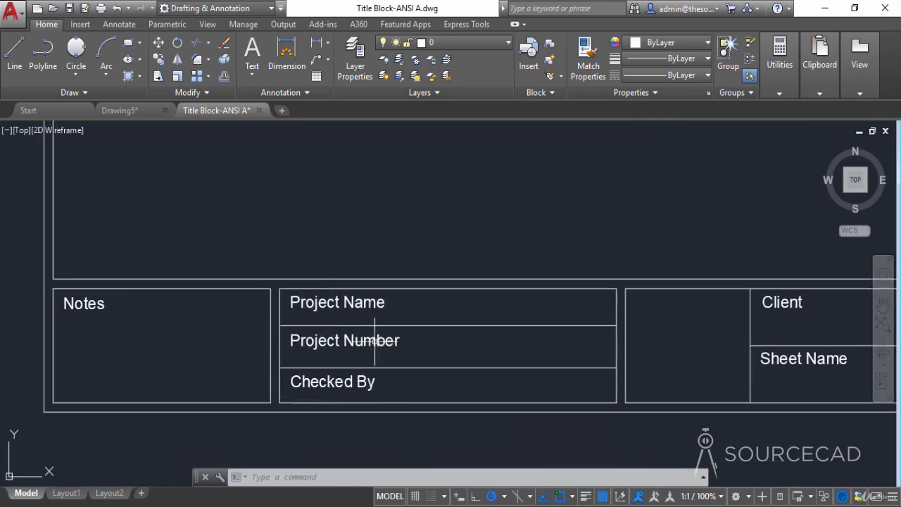
scroll(486, 337, "down", 4)
mouse_move(539, 256)
middle_mouse_down()
mouse_move(469, 328)
mouse_move(465, 352)
middle_mouse_up()
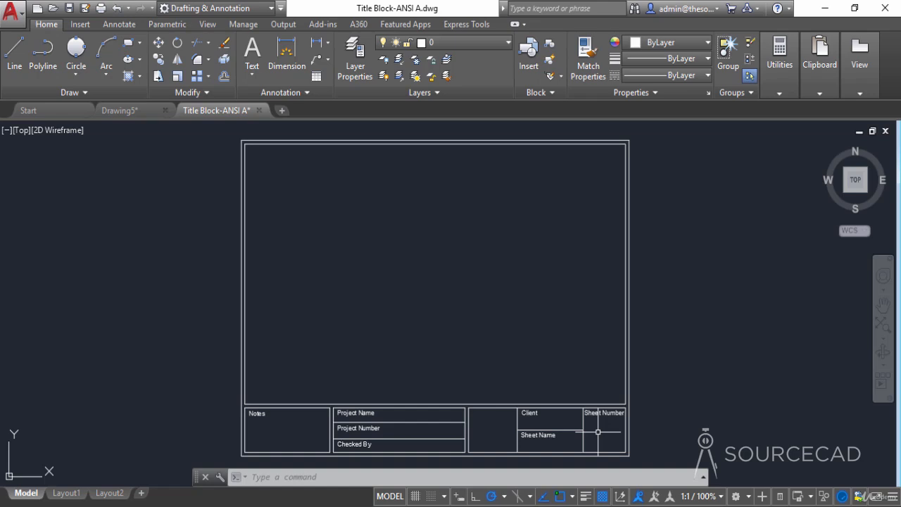
- Create a new text style named Fields in the title block drawing
left_click(282, 92)
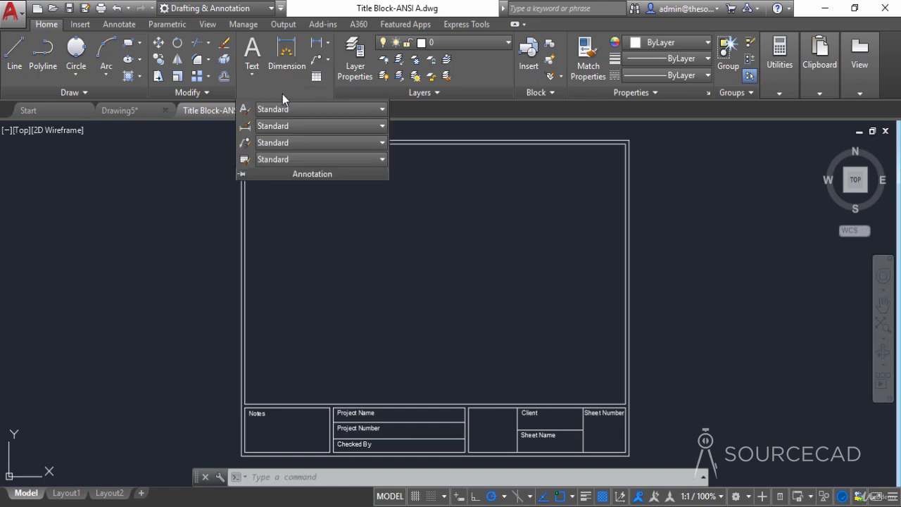
left_click(266, 109)
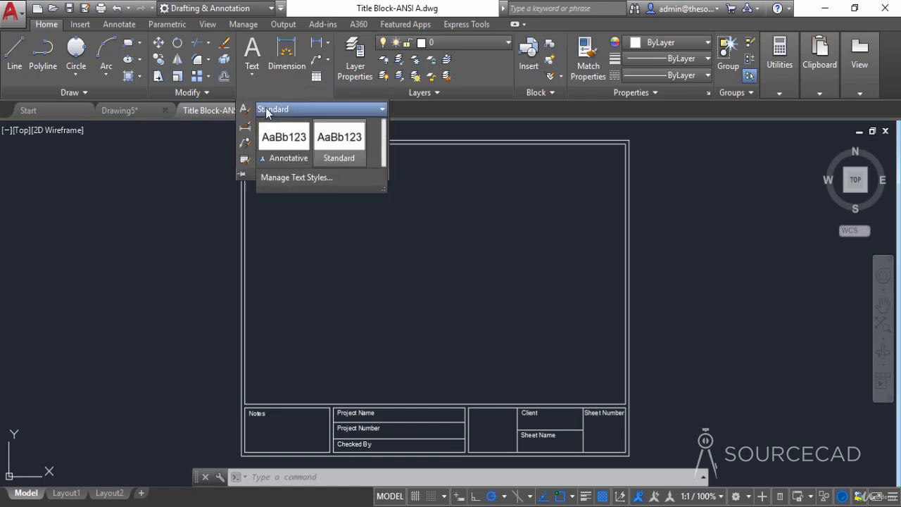
left_click(328, 111)
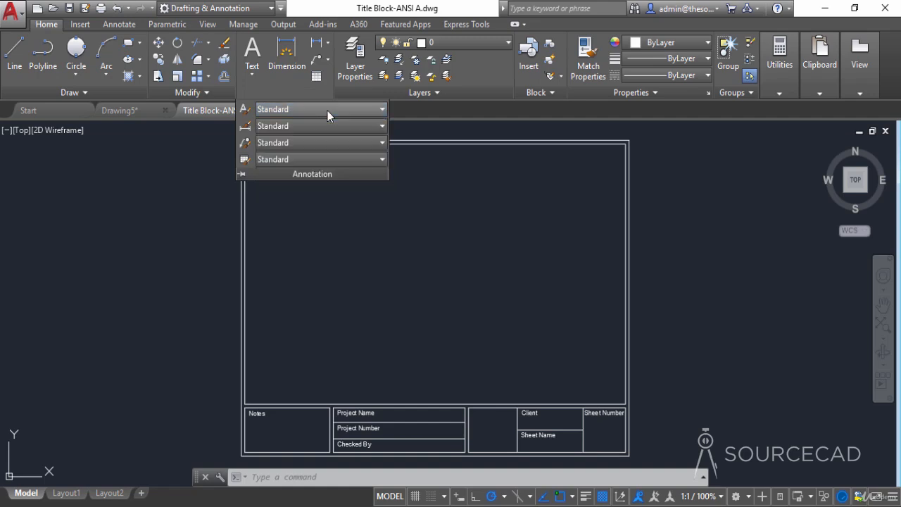
left_click(244, 110)
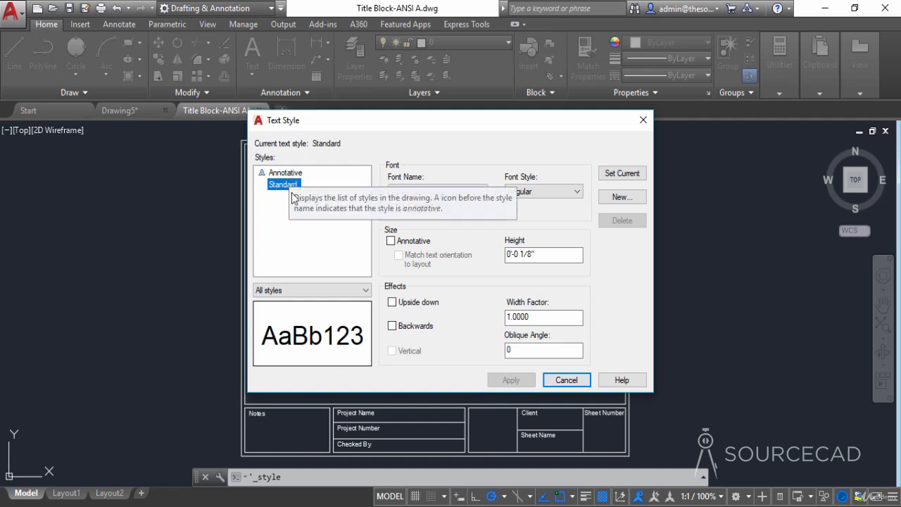
left_click(622, 198)
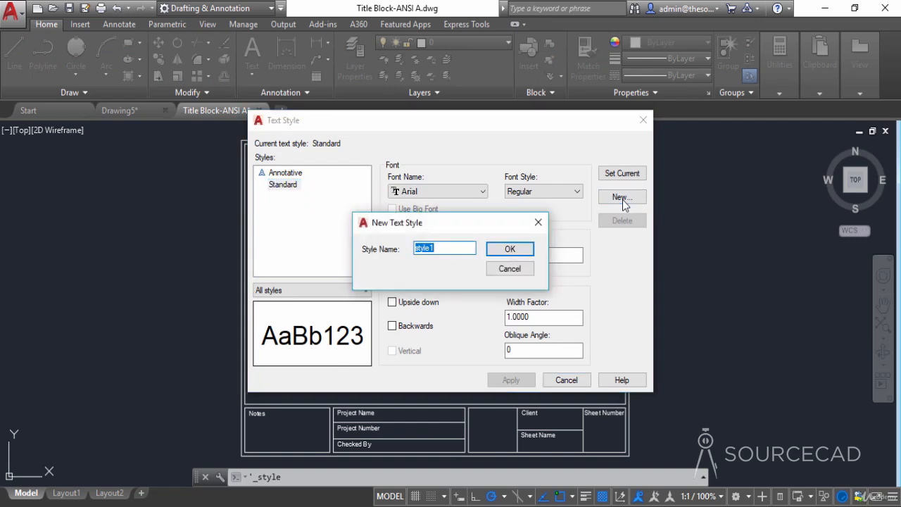
type("Fields")
left_click(527, 248)
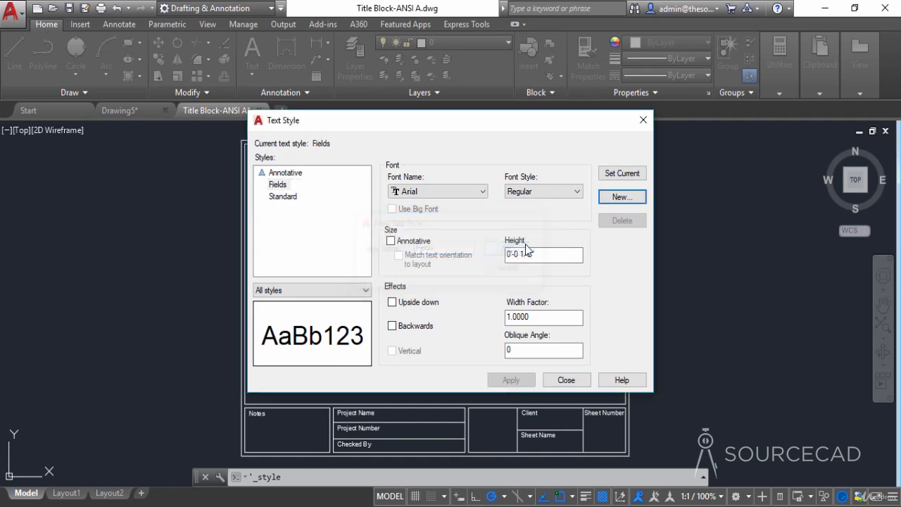
- Give the Fields text style the simplex.shx font and a height of 1/8", and apply the changes
left_click(463, 192)
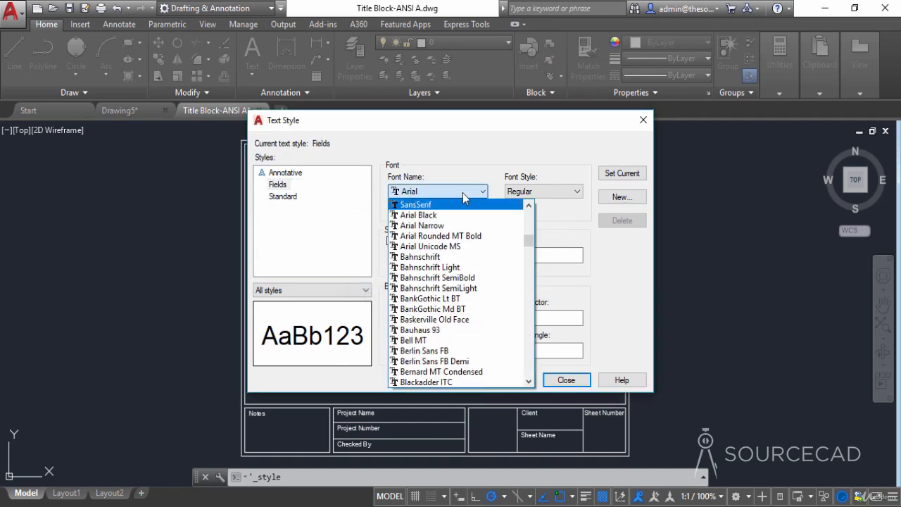
key("s")
left_click(444, 372)
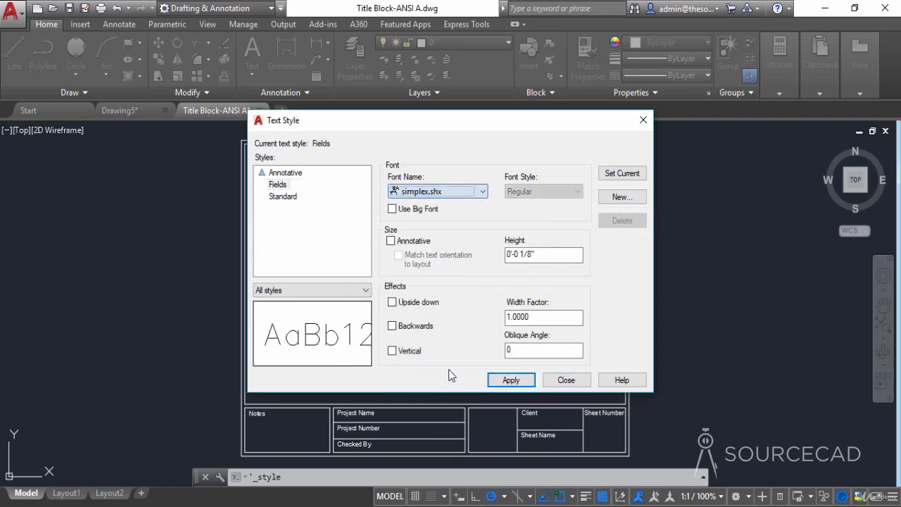
left_click(536, 254)
type("1")
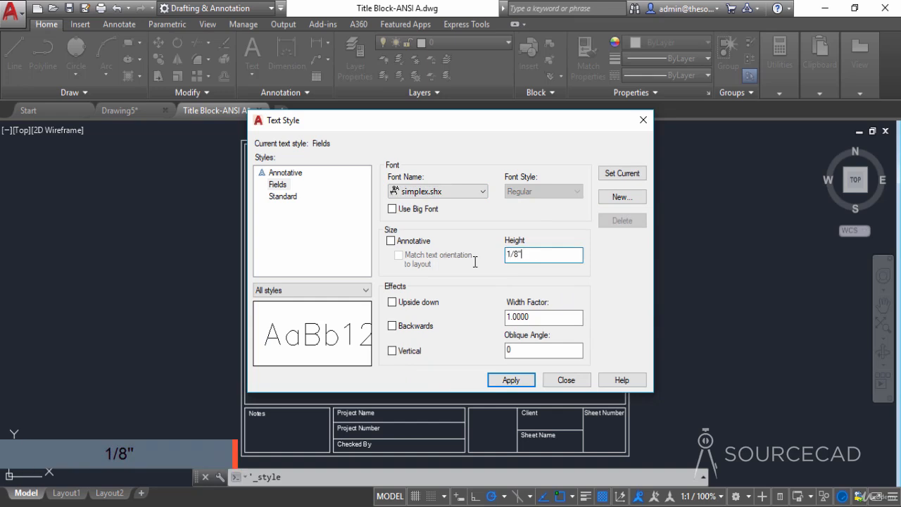
key("Tab")
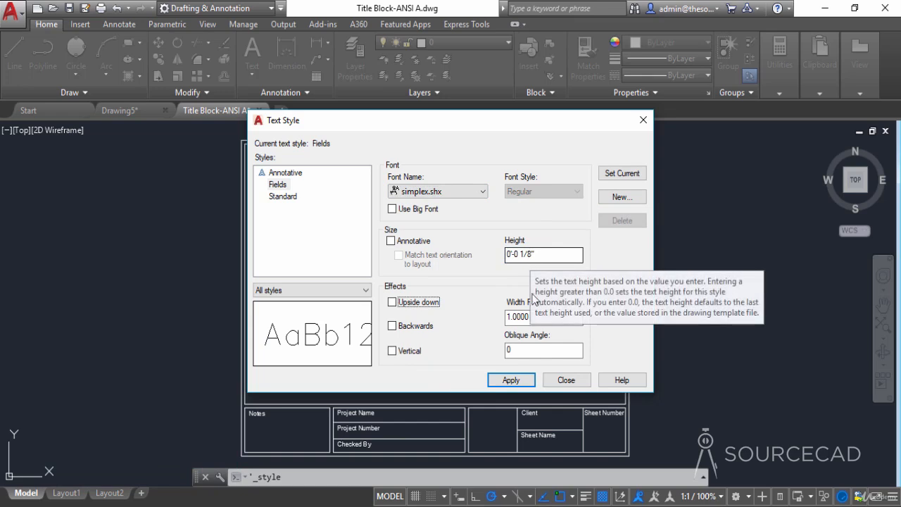
left_click(510, 380)
left_click(564, 380)
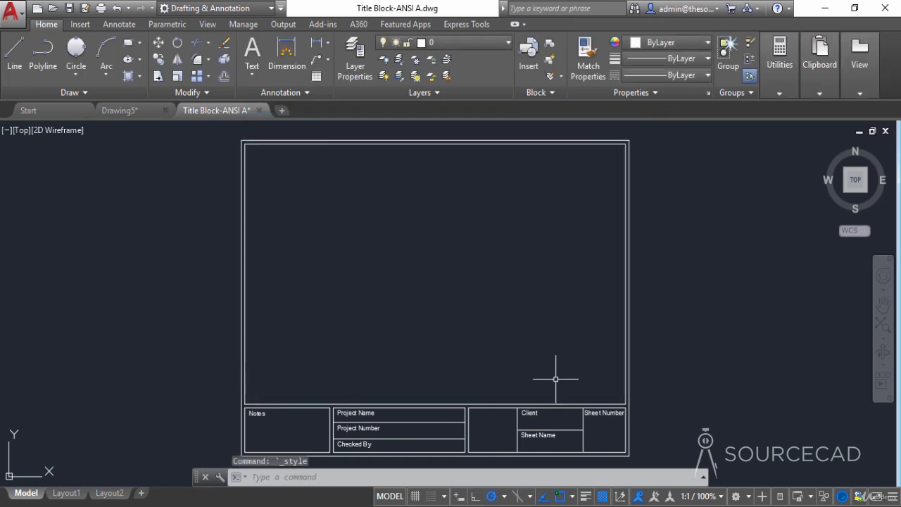
- Make Fields the current text style
left_click(284, 95)
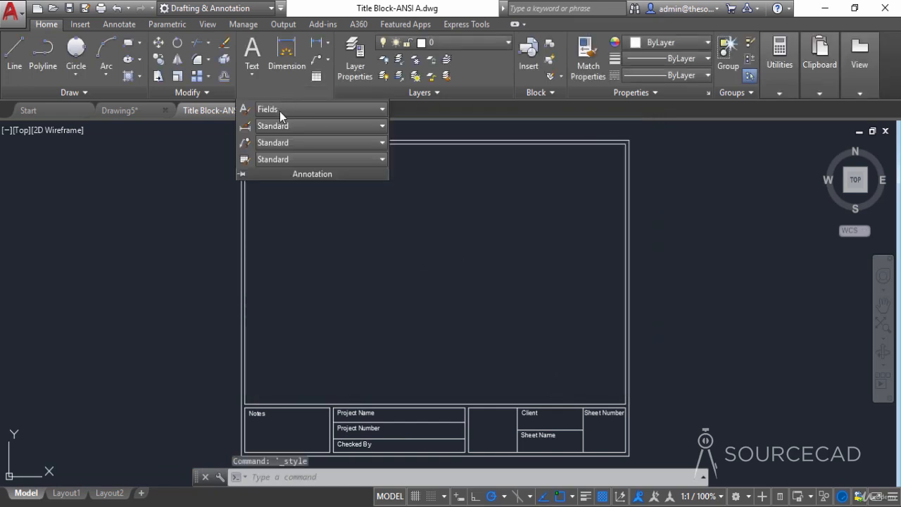
left_click(283, 111)
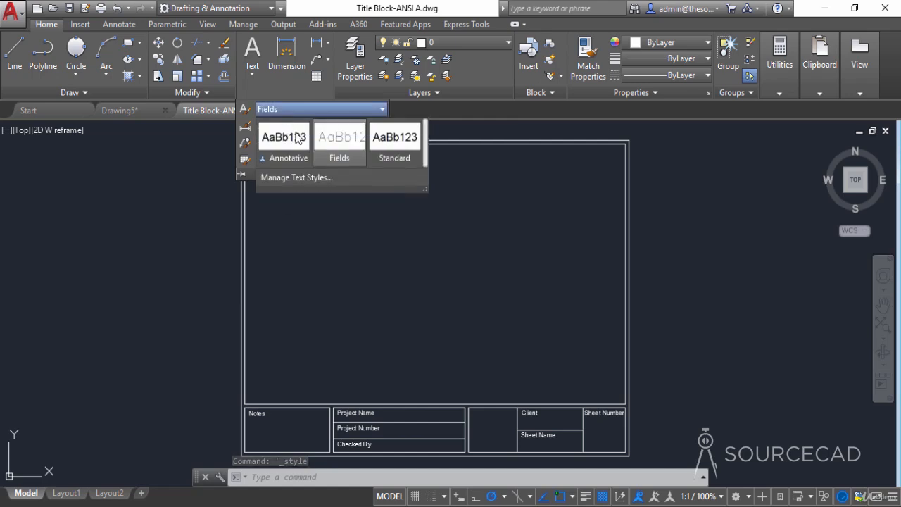
left_click(343, 140)
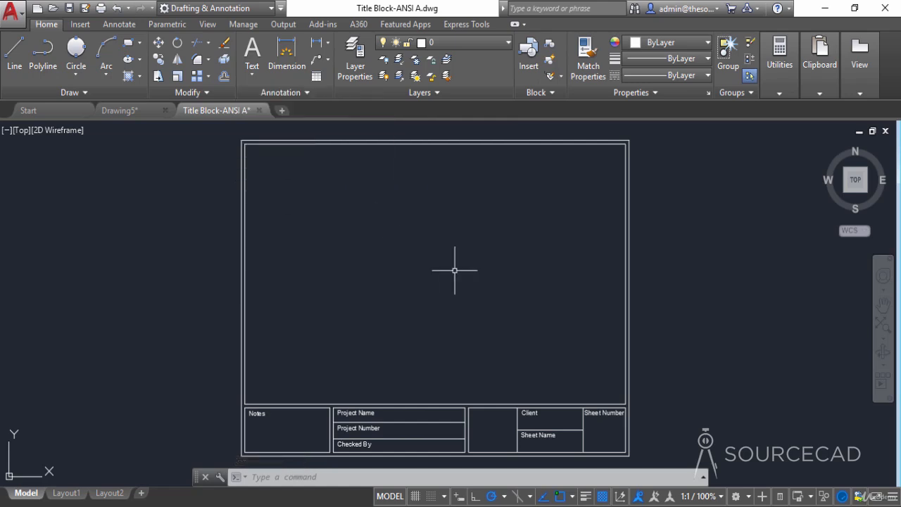
- Insert a SheetSet field of type CurrentSheetSetProjectName with no format and place it beside the Project Name label
middle_click_drag(450, 363, 479, 280)
scroll(465, 313, "up", 2)
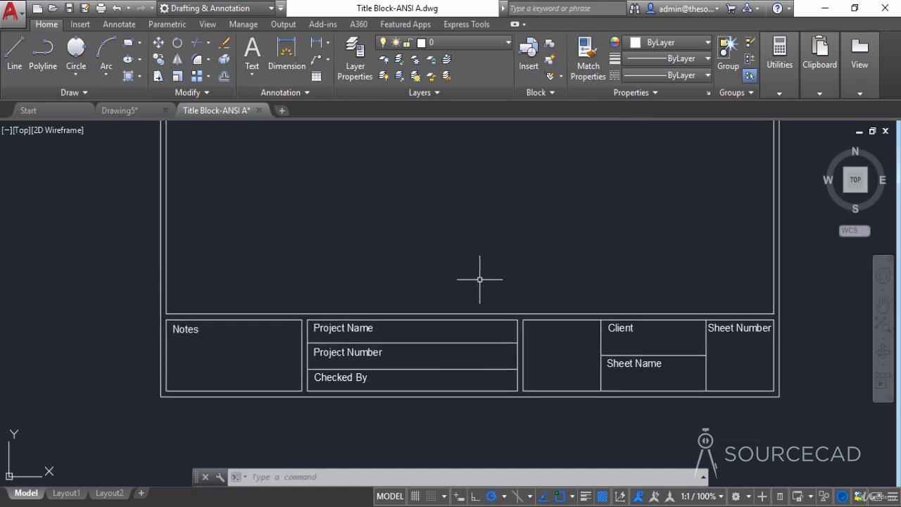
middle_click_drag(461, 369, 420, 353)
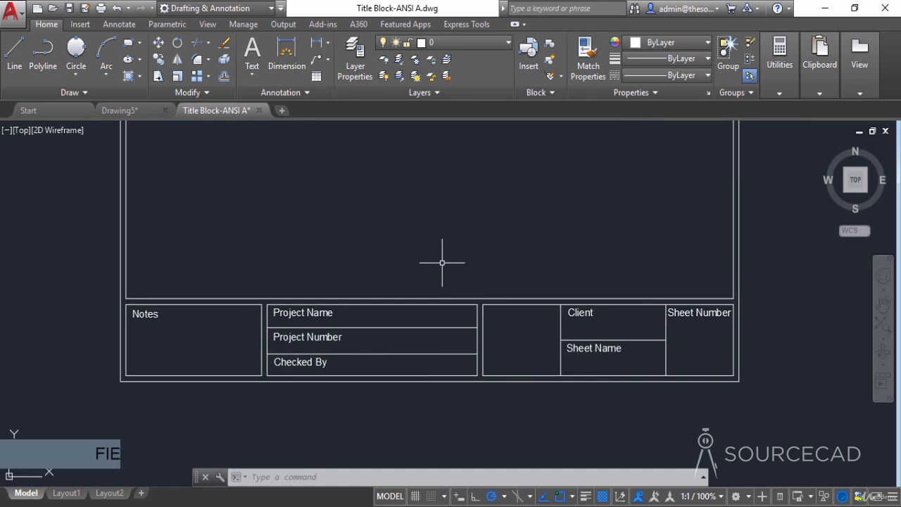
type("fi")
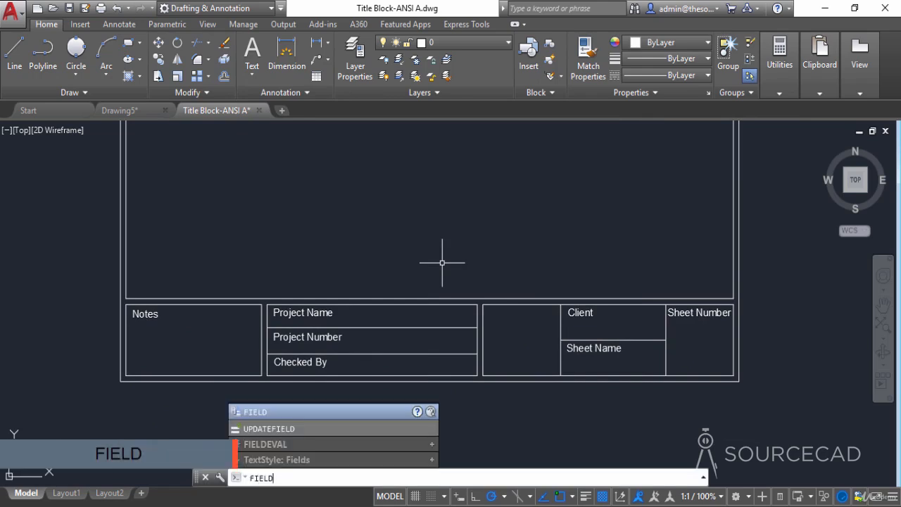
key("Return")
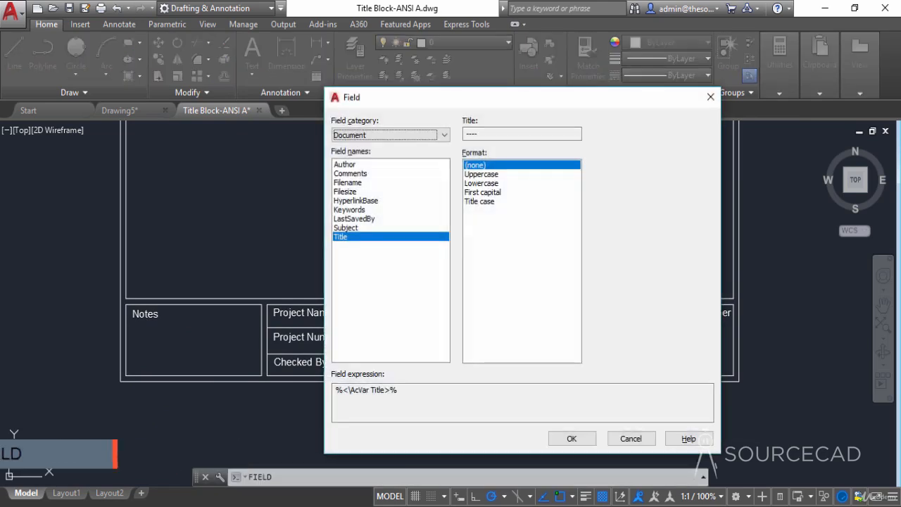
left_click_drag(477, 99, 566, 96)
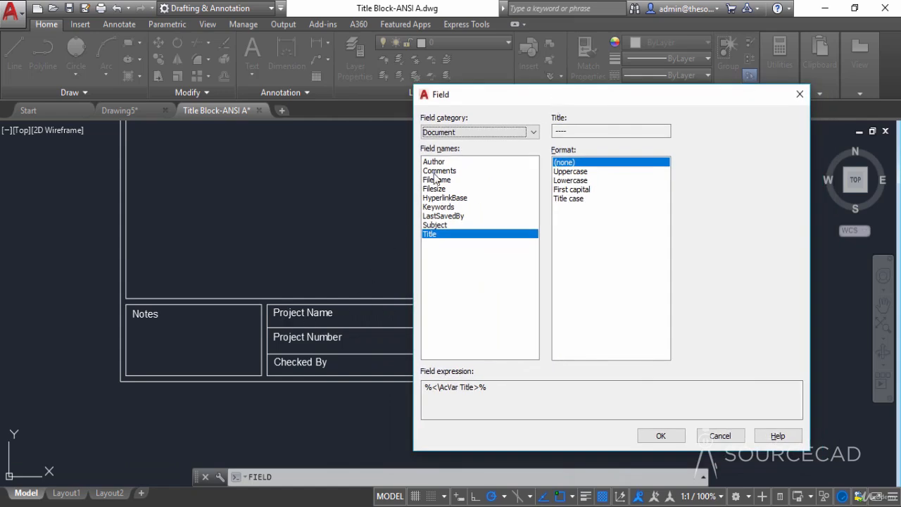
left_click(458, 134)
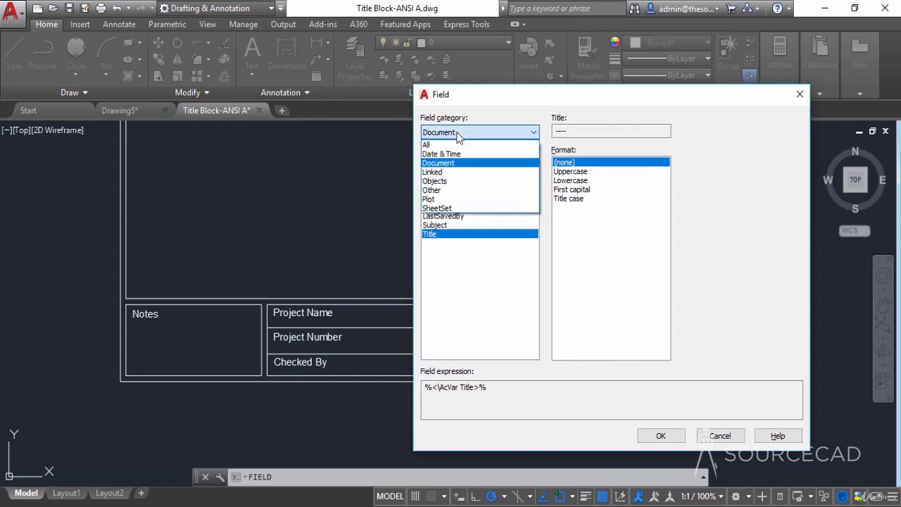
left_click(455, 209)
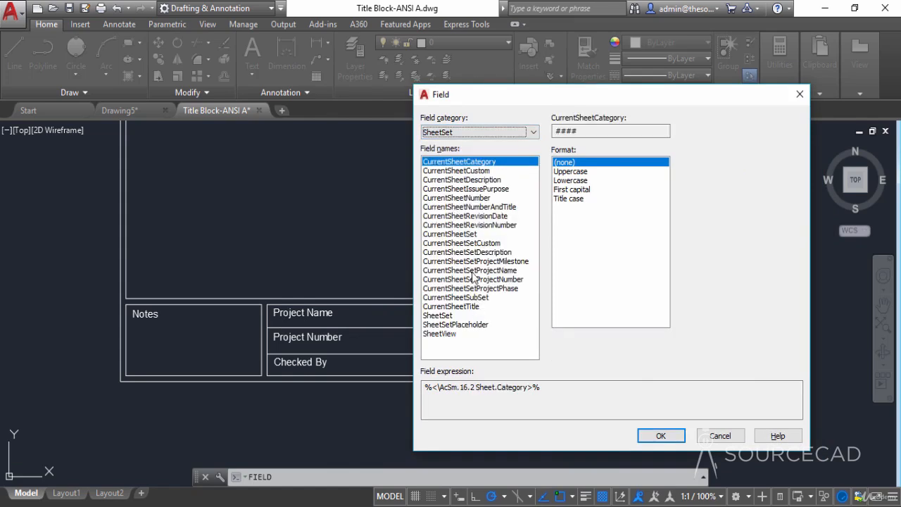
left_click(472, 271)
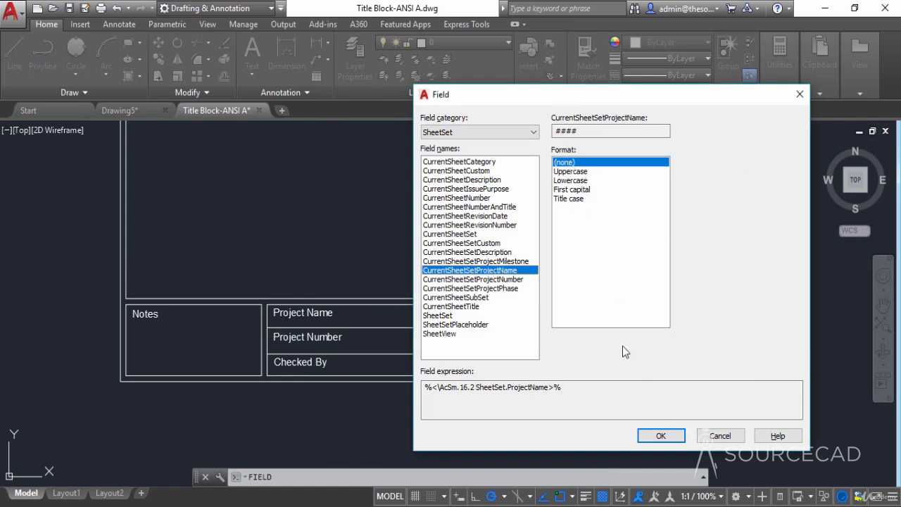
left_click(661, 435)
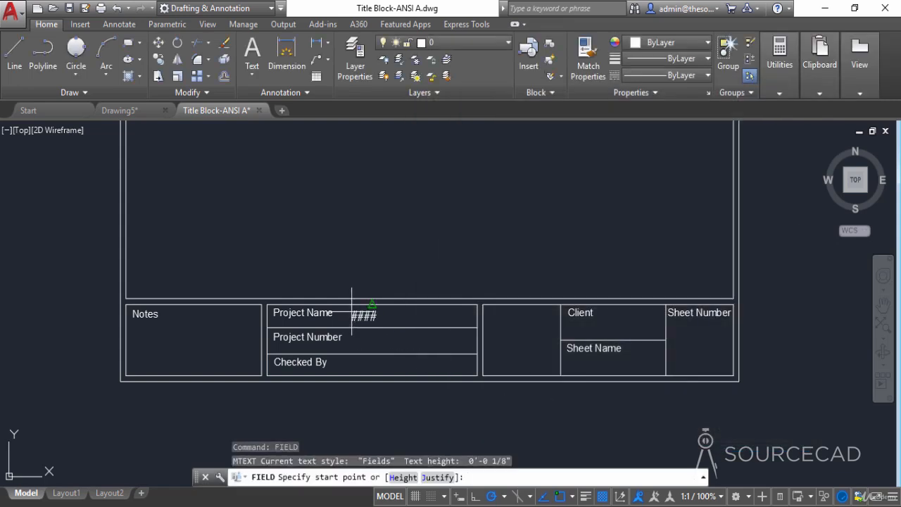
scroll(351, 311, "up", 4)
left_click(351, 307)
- Insert a CurrentSheetSetProjectNumber field with no format beside the Project Number label, aligned under the project name field
scroll(458, 374, "down", 4)
middle_click_drag(458, 374, 414, 348)
key("Return")
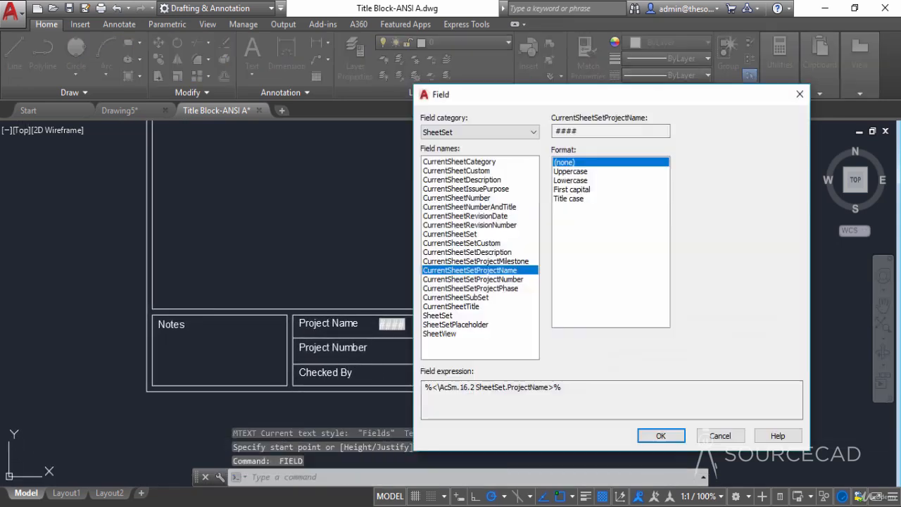
left_click(440, 280)
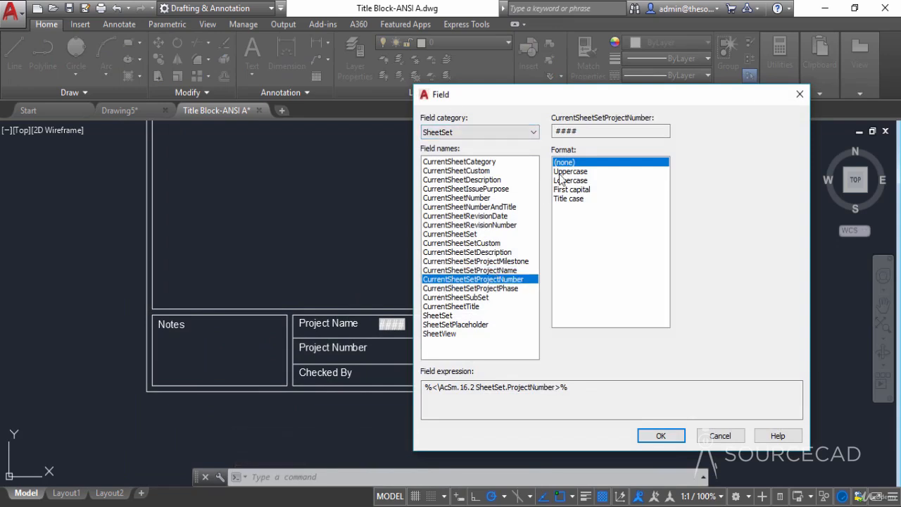
left_click(661, 436)
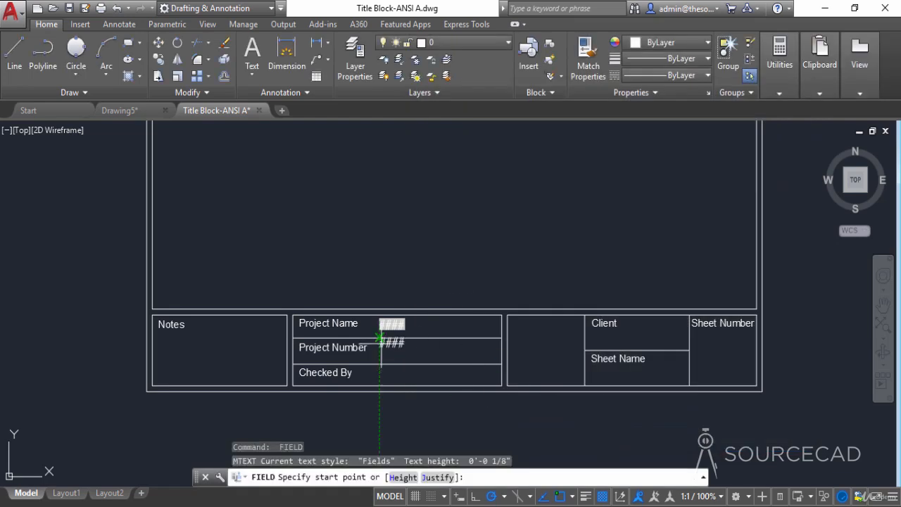
left_click(380, 347)
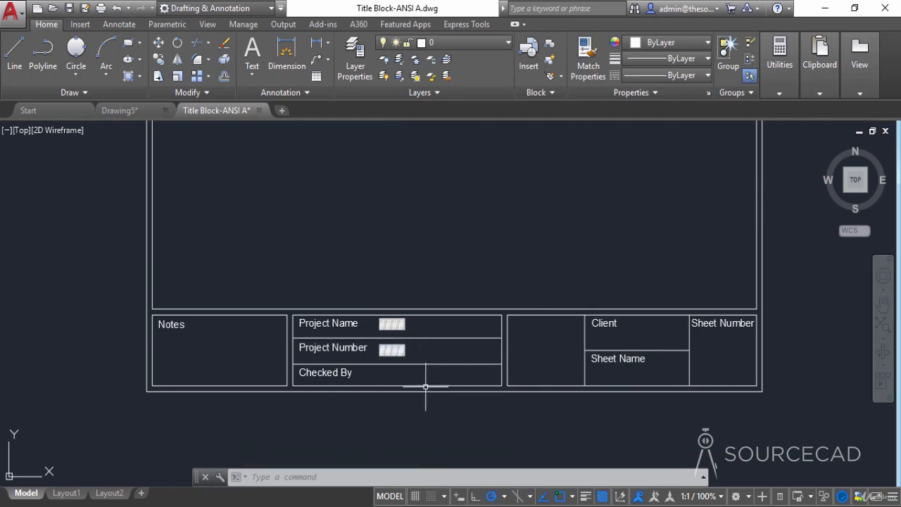
- Turn off object snap and insert a CurrentSheetNumber field with no format below the Sheet Number label
left_click(562, 496)
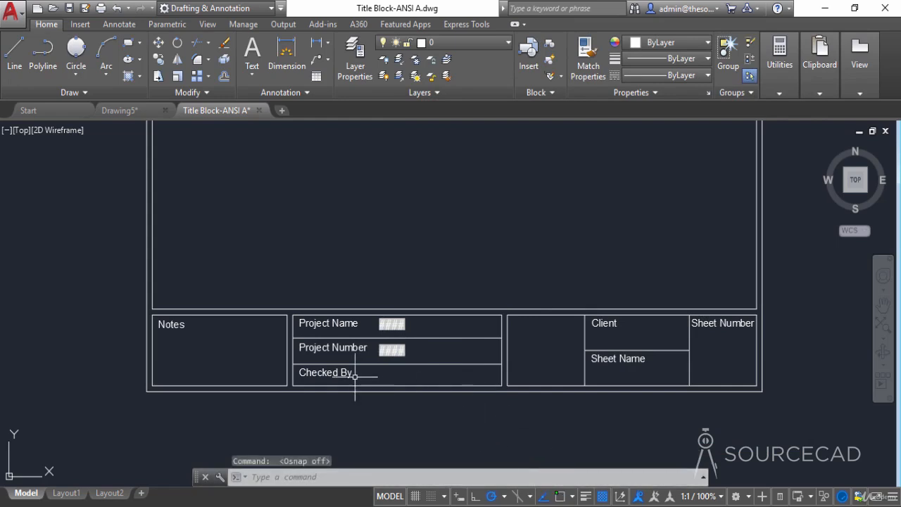
middle_click_drag(538, 356, 424, 362)
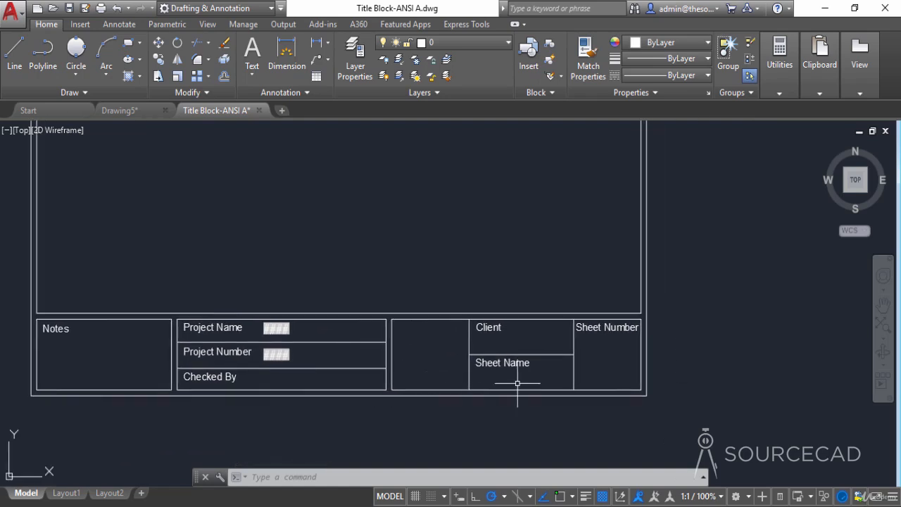
middle_click_drag(519, 382, 488, 387)
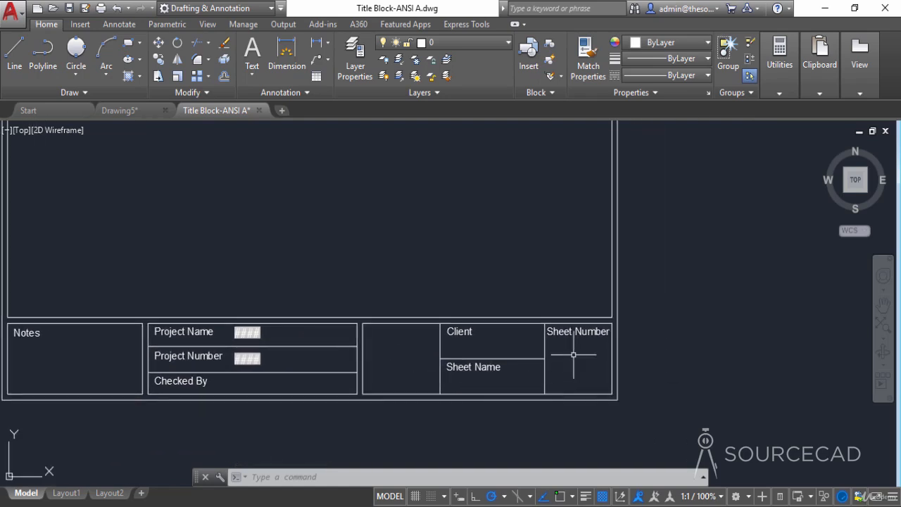
left_click(249, 477)
type("FIELD")
key("Return")
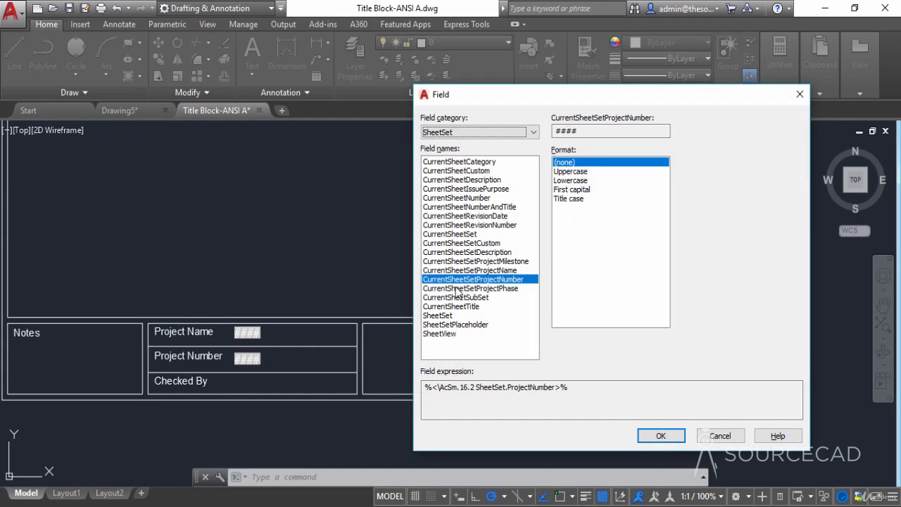
left_click(467, 199)
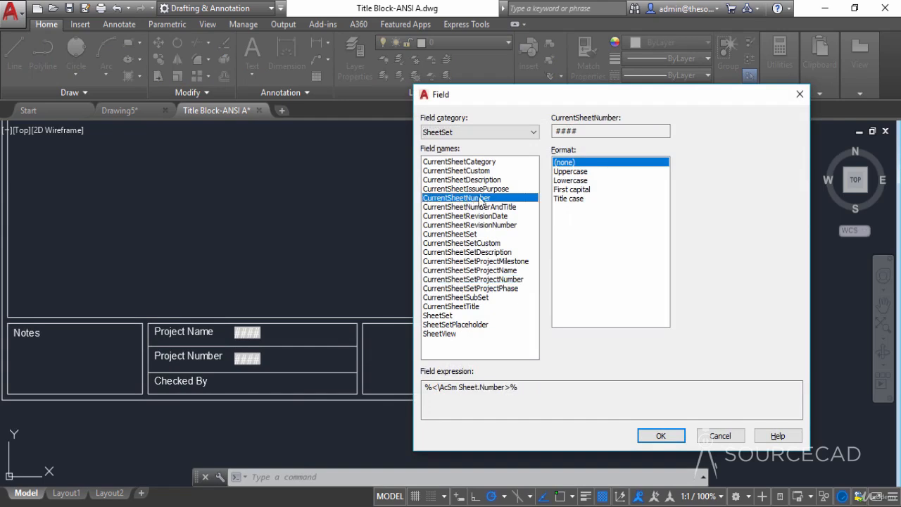
left_click(661, 437)
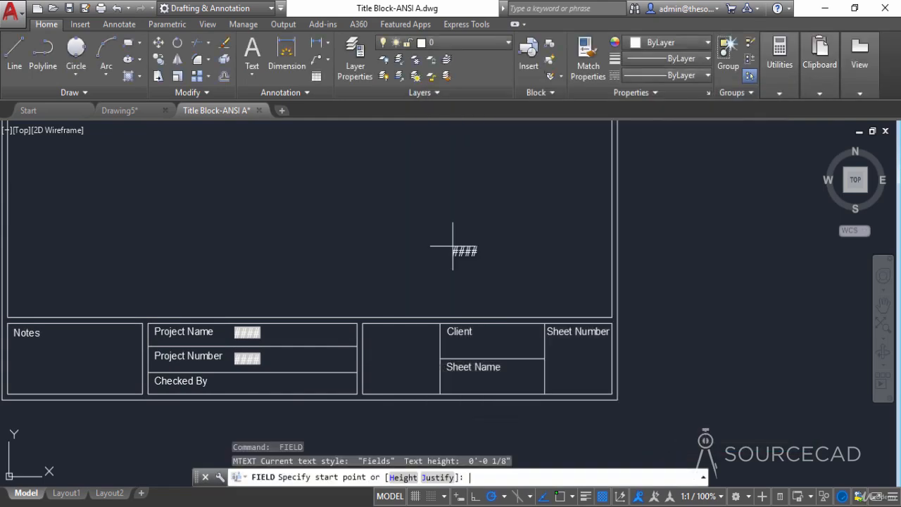
left_click(565, 354)
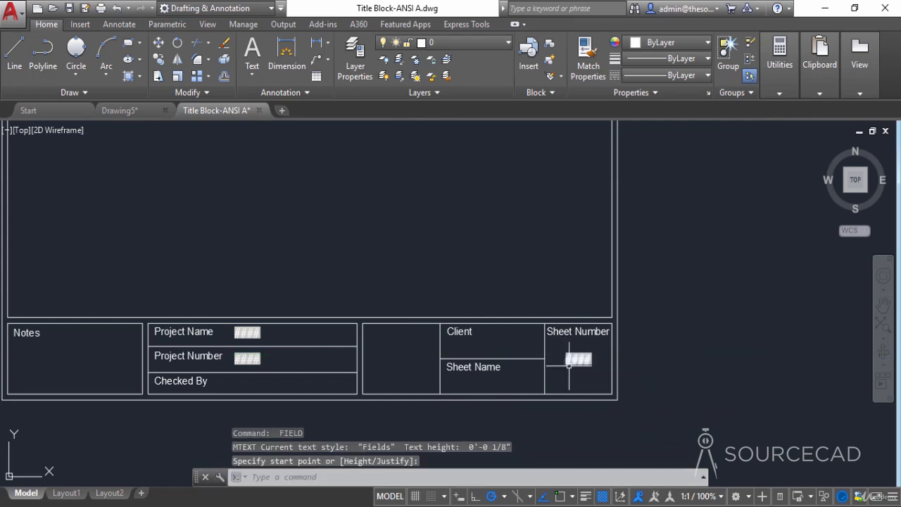
- Insert a CurrentSheetTitle field with no format below the Sheet Name label
key("Return")
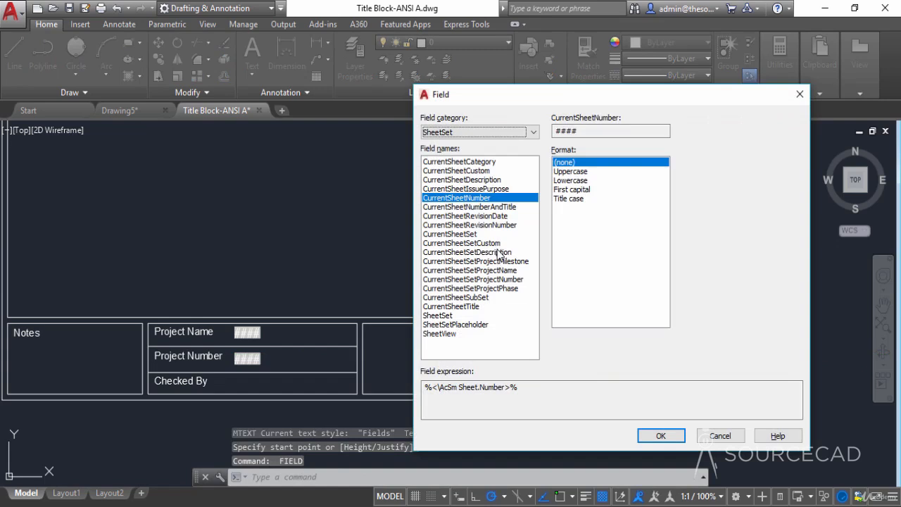
left_click(459, 306)
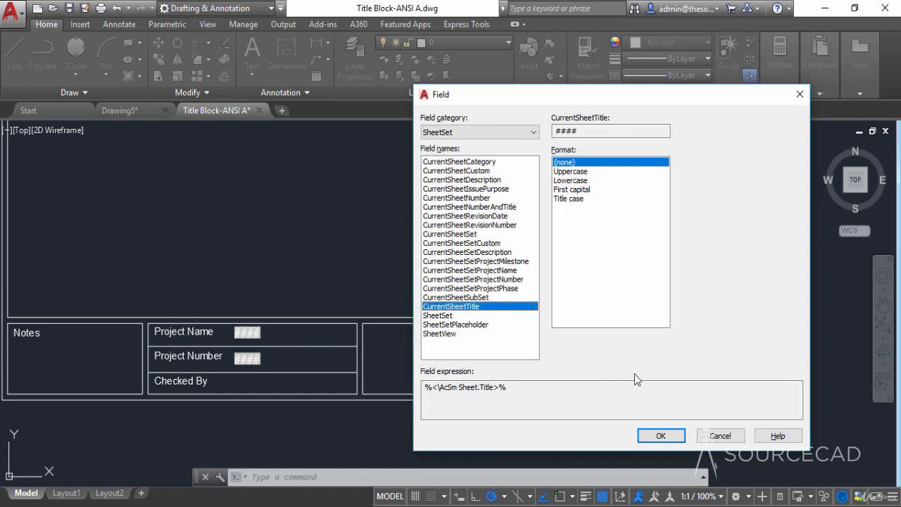
left_click(659, 436)
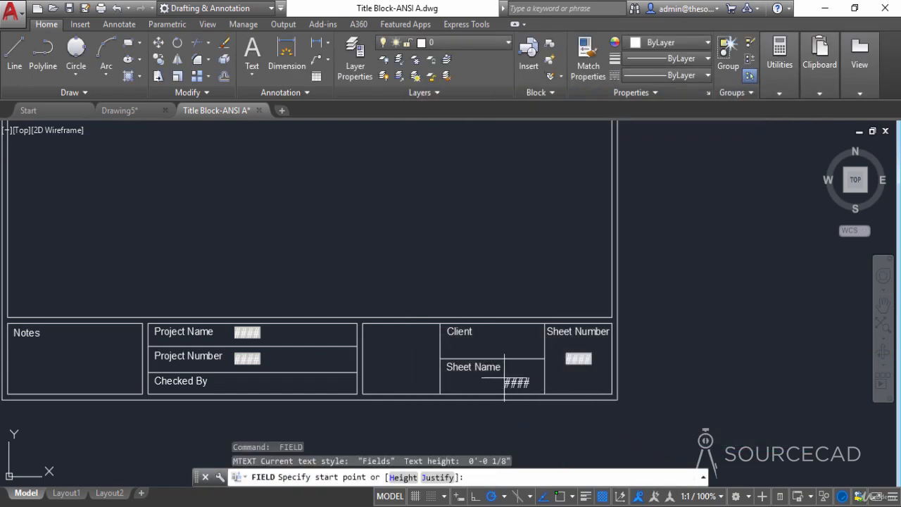
left_click(446, 379)
middle_click_drag(462, 341, 520, 327)
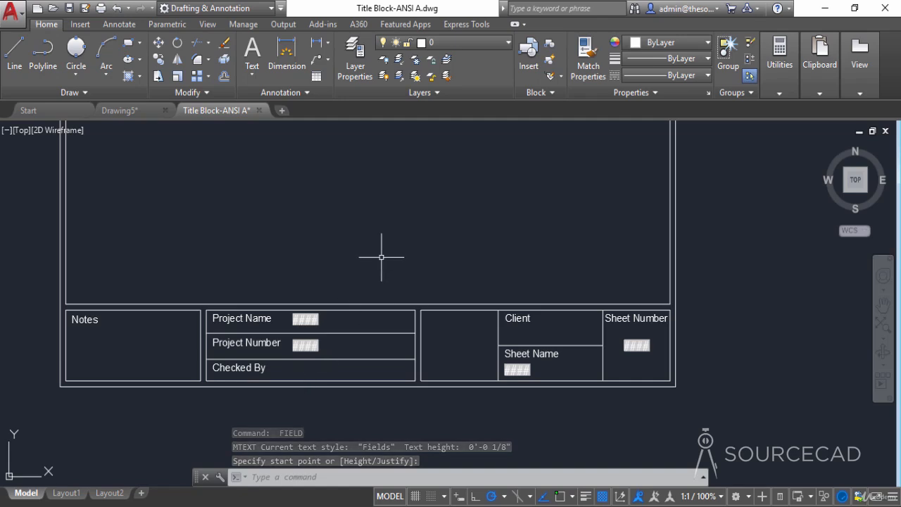
- Insert an Author field from the Document category, with no format, beside the Checked By label under the project number field
key("Return")
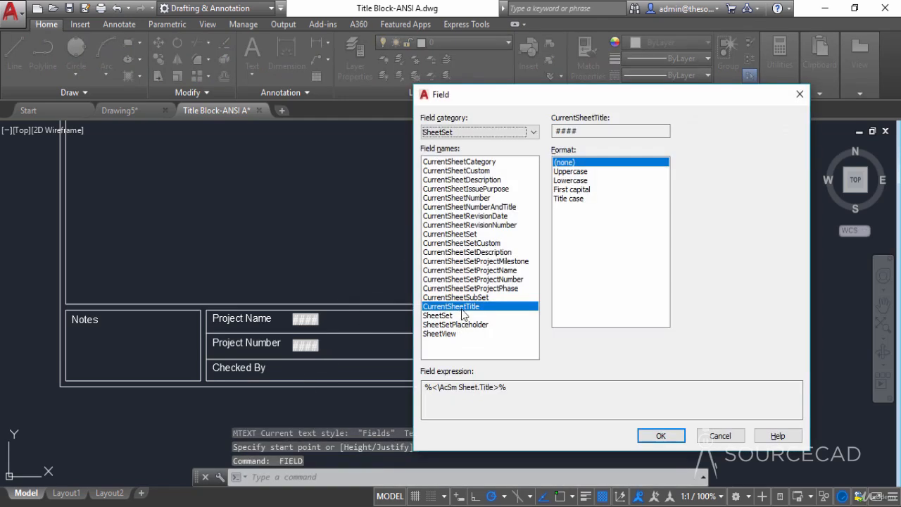
left_click(483, 133)
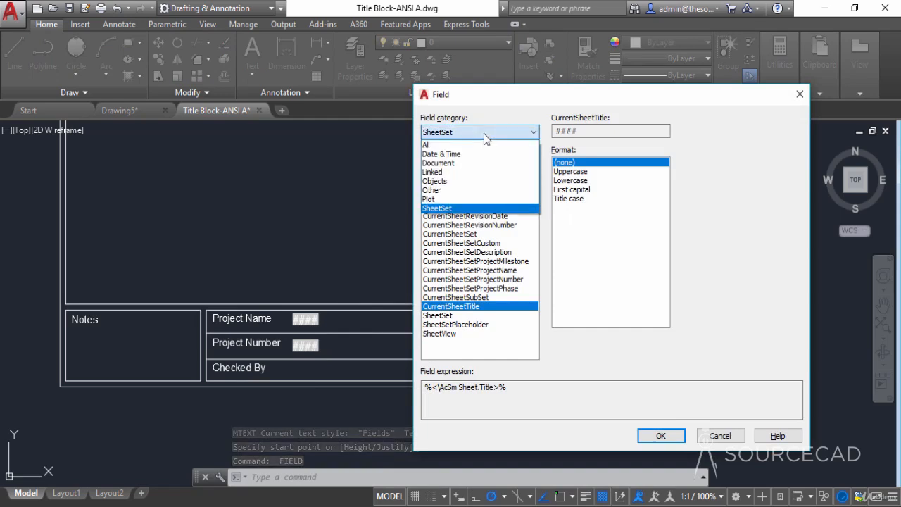
left_click(477, 164)
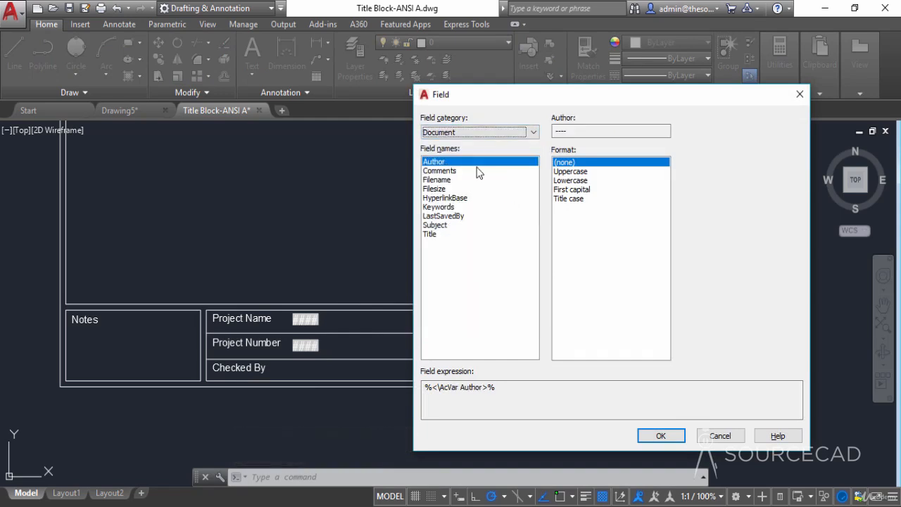
left_click(428, 235)
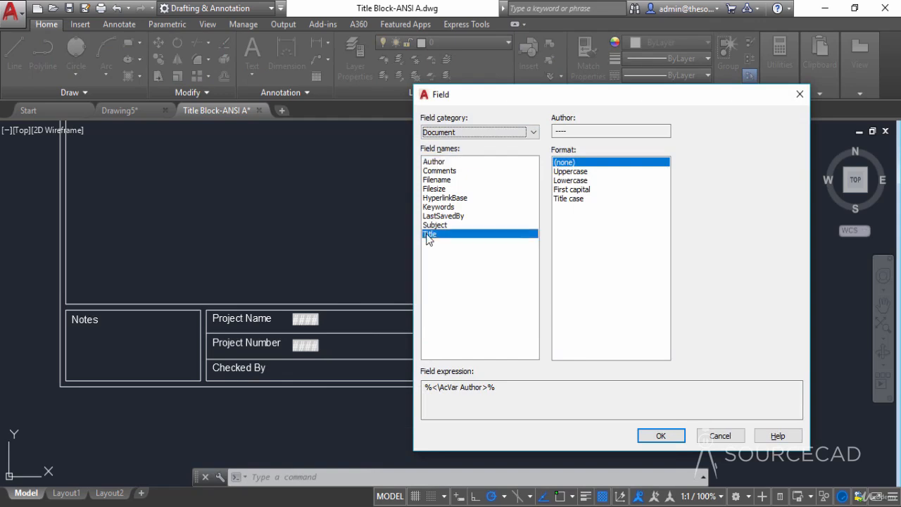
left_click(436, 162)
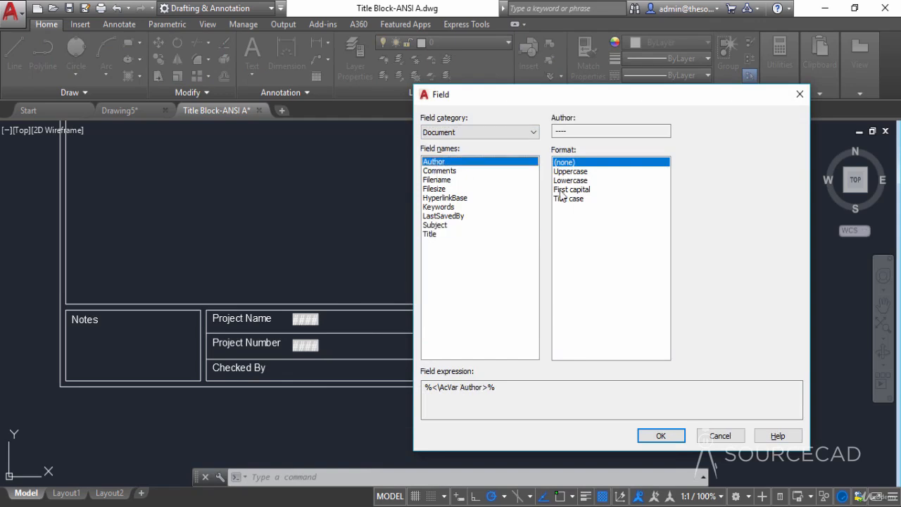
left_click(649, 435)
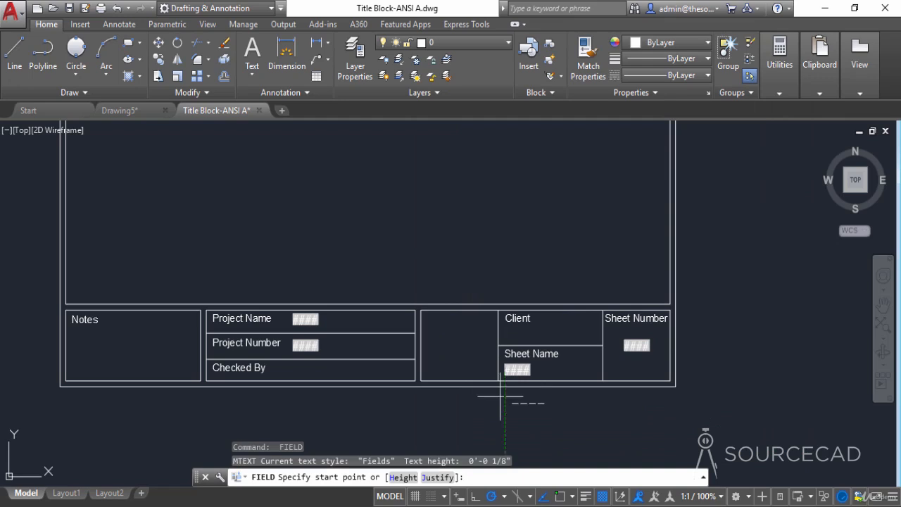
left_click(296, 368)
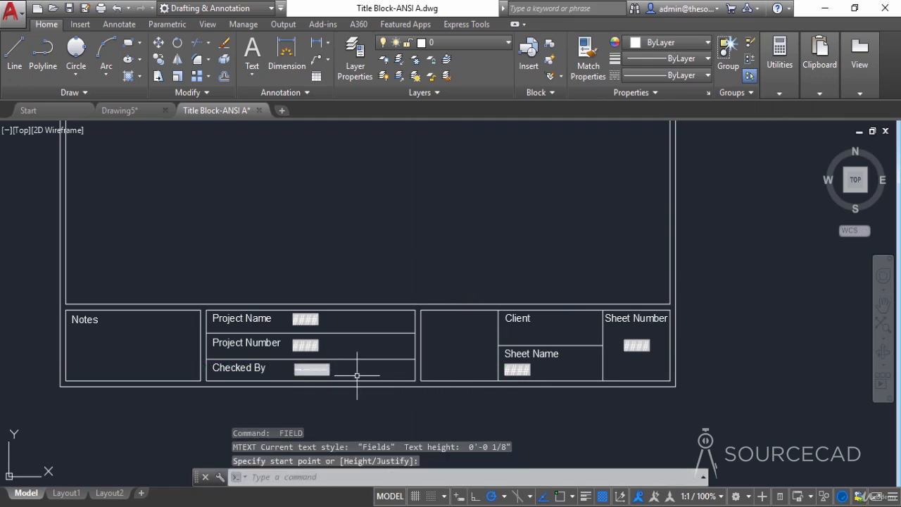
- Insert a Title field from the Document category, with no format, below the Client label
key("Return")
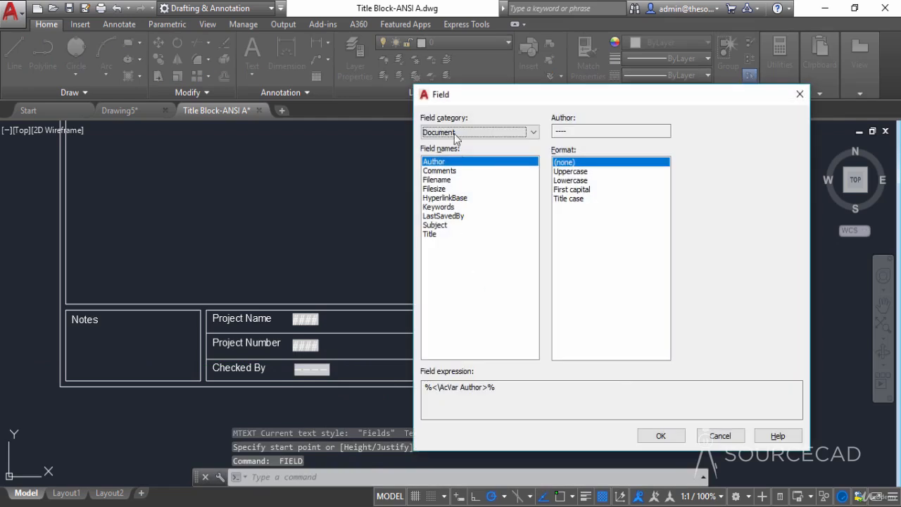
left_click(430, 235)
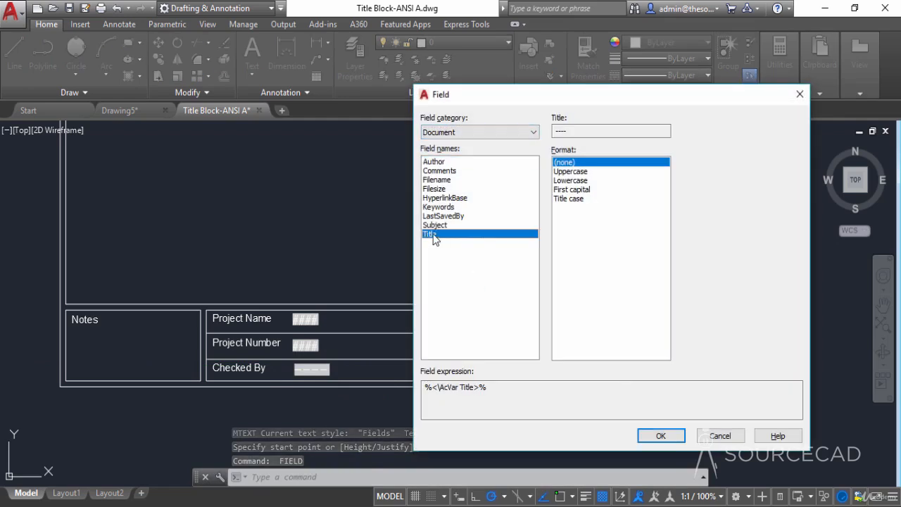
left_click(642, 437)
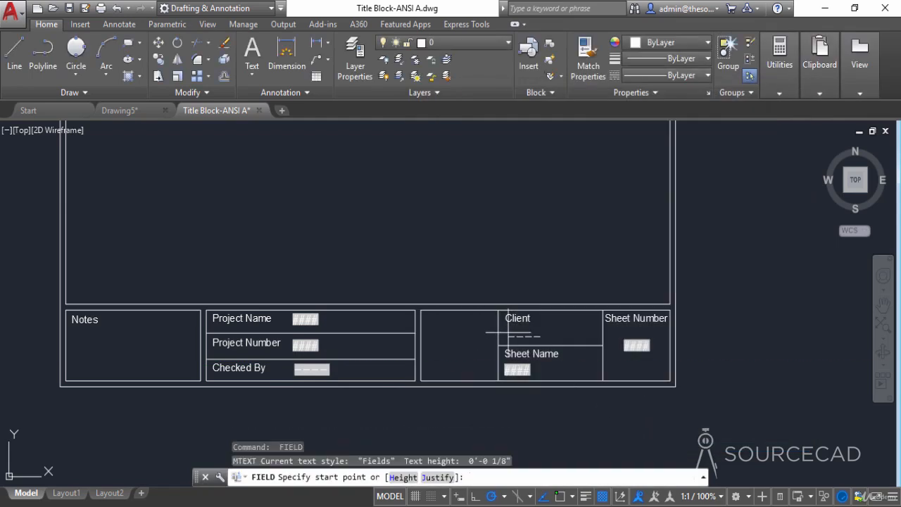
left_click(505, 332)
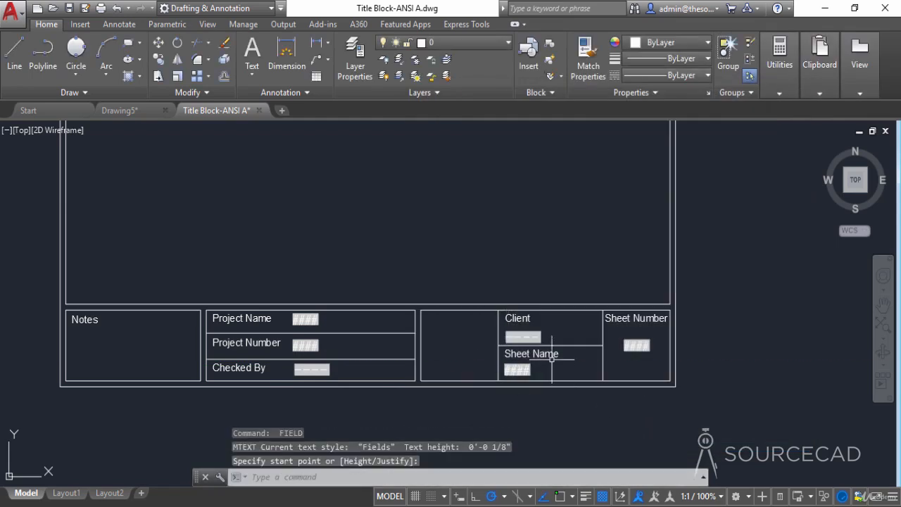
left_click(335, 380)
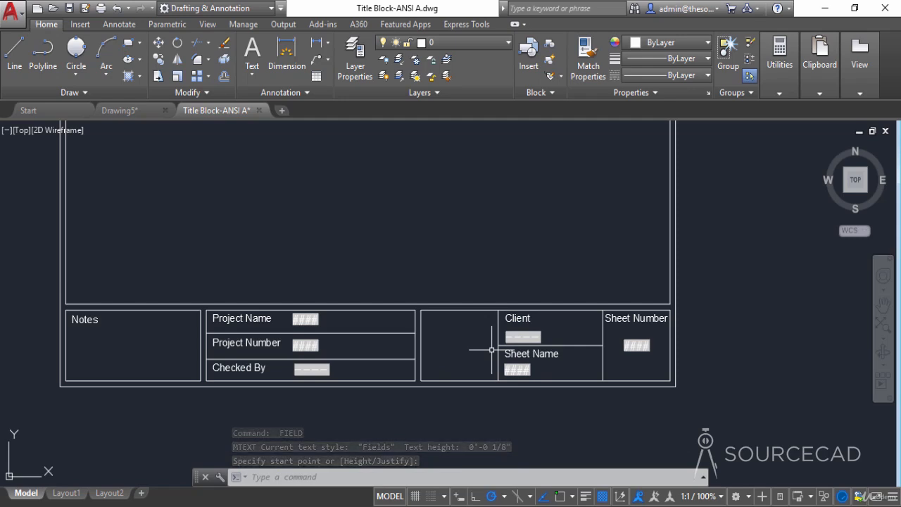
- Set the drawing's base point at the lower-left corner of the title block's outer border, with object snap on
scroll(452, 286, "down", 3)
middle_click_drag(455, 262, 464, 334)
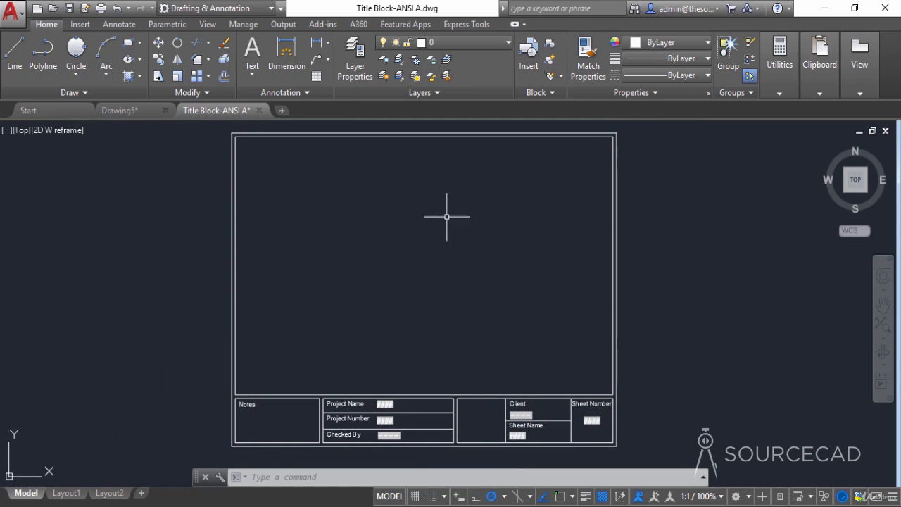
left_click(544, 95)
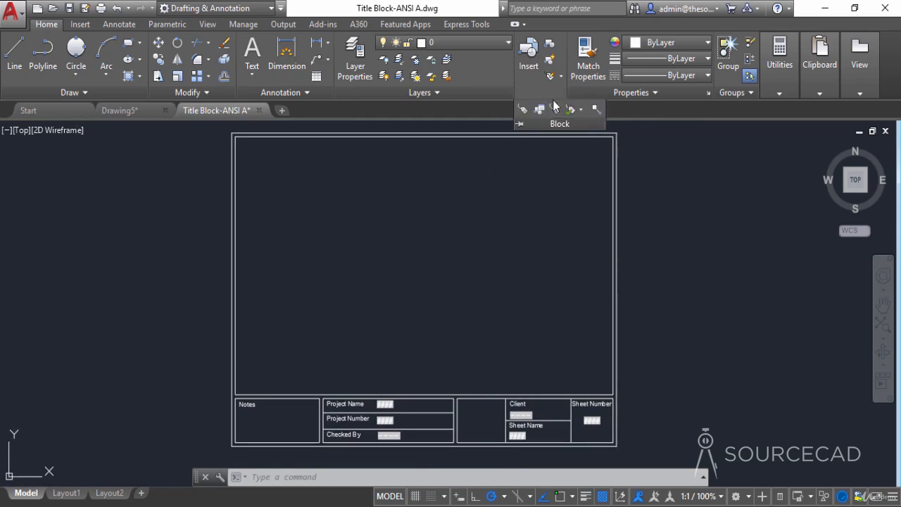
left_click(599, 111)
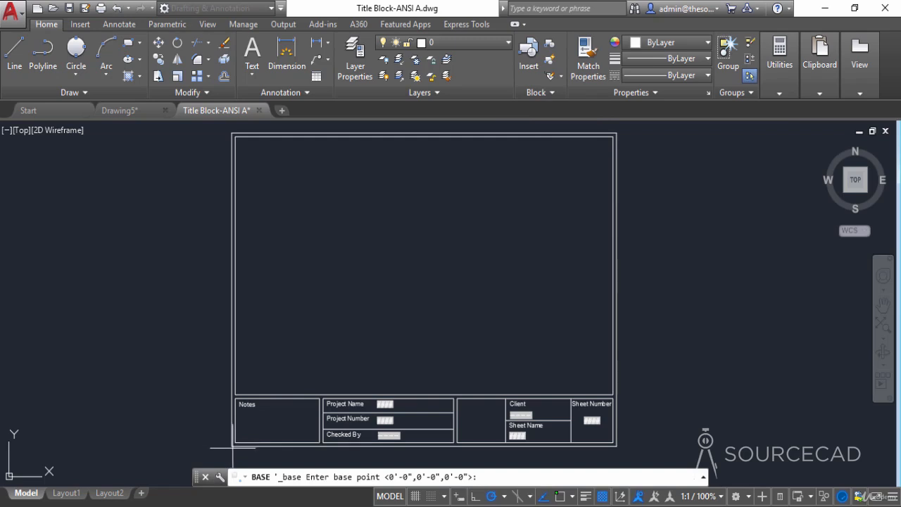
left_click(560, 497)
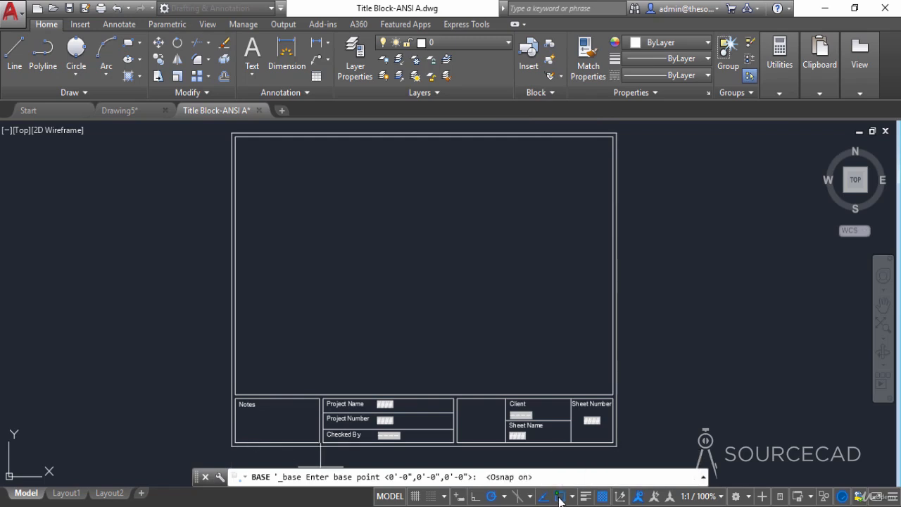
left_click(232, 444)
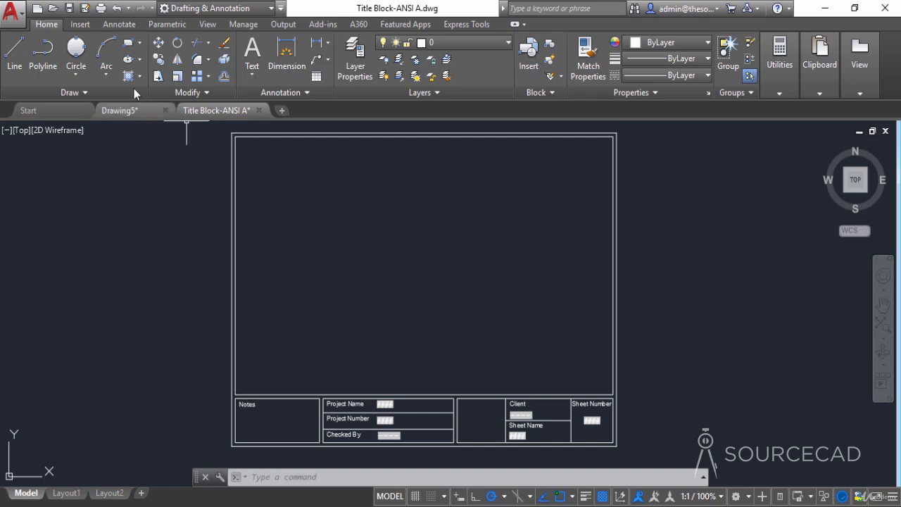
- Save the ANSI A title block drawing and close it
left_click(68, 7)
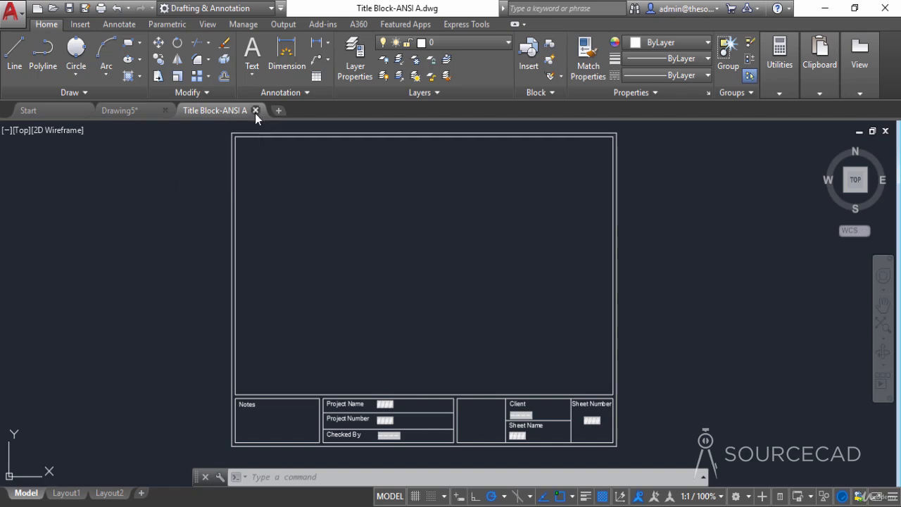
left_click(255, 110)
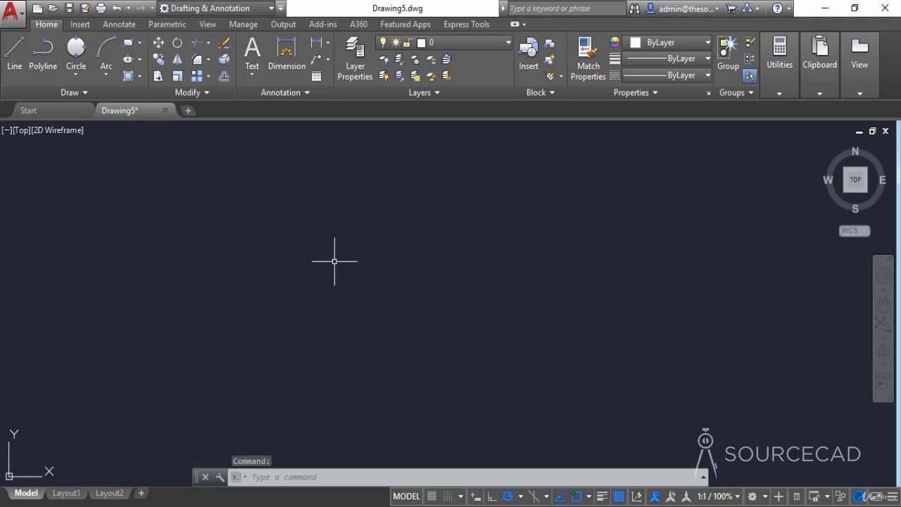
- Set the length units of Drawing5 to Architectural and apply the change
type("l")
type("n")
key("Return")
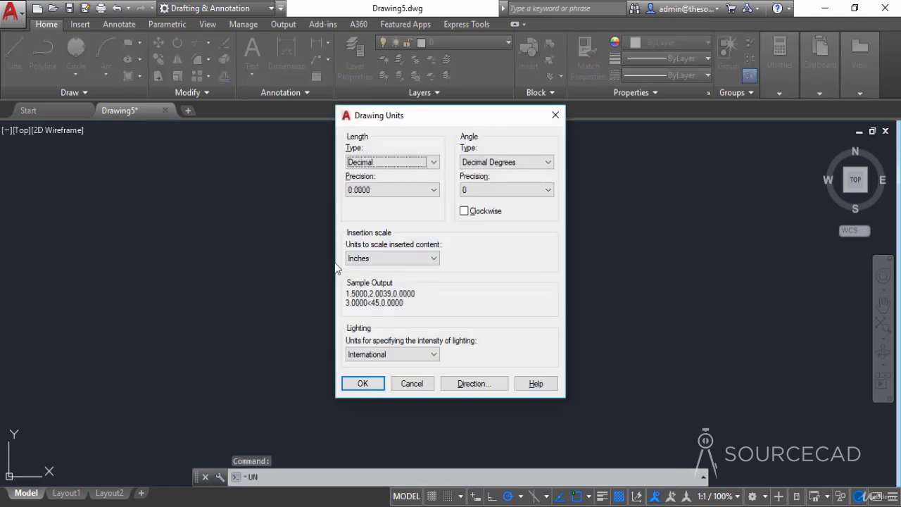
left_click(383, 167)
left_click(374, 174)
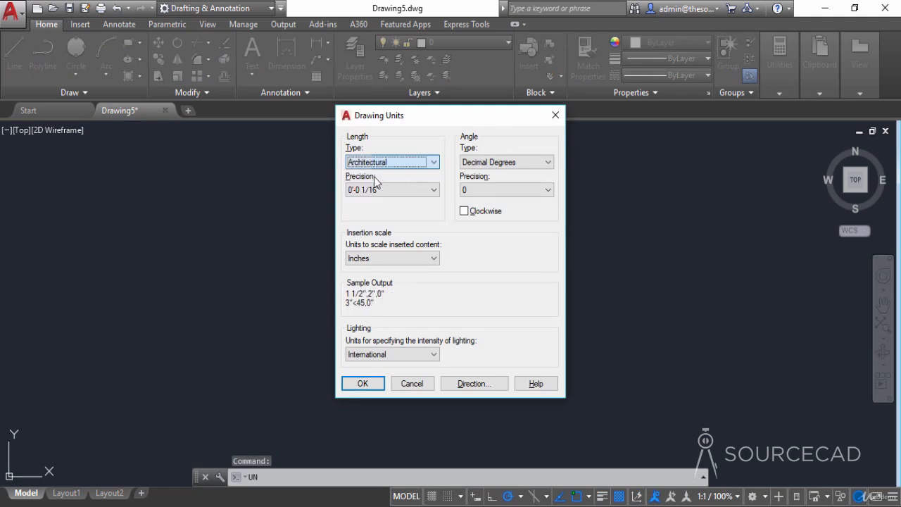
left_click(370, 389)
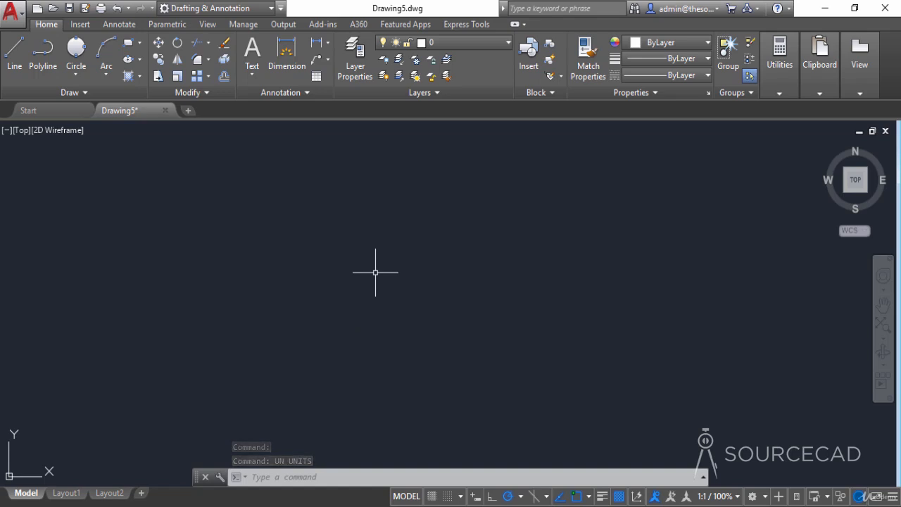
- Switch to Layout1 and erase its default viewport from the sheet
left_click(70, 494)
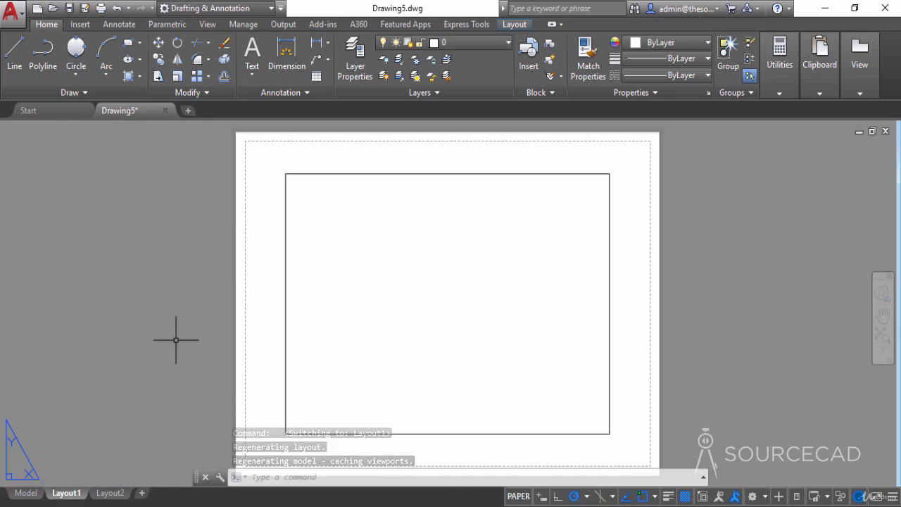
left_click(650, 243)
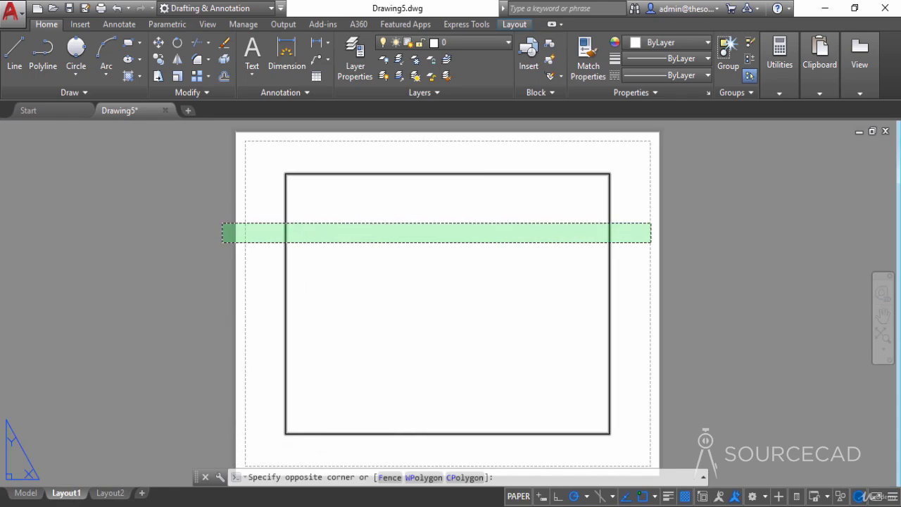
left_click(222, 222)
right_click(221, 223)
left_click(259, 265)
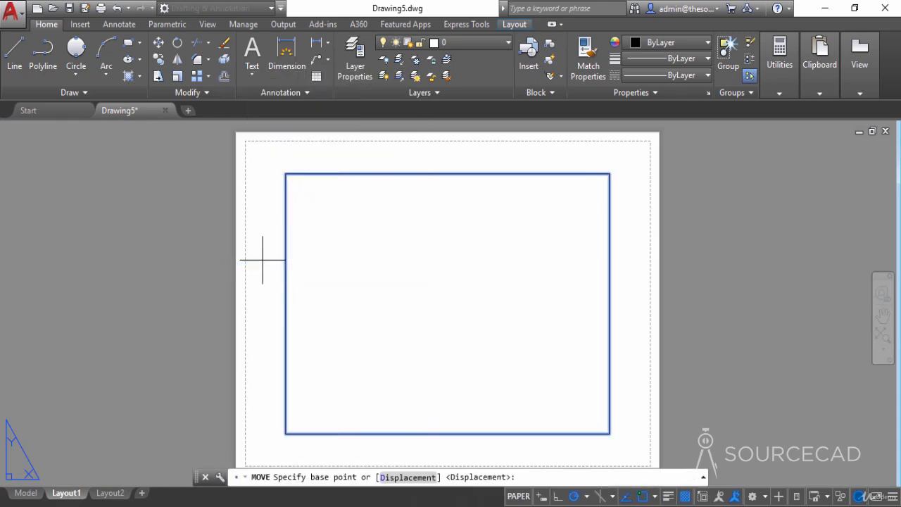
key("Escape")
left_click(297, 213)
left_click(257, 197)
right_click(257, 199)
left_click(296, 261)
scroll(302, 251, "down", 2)
middle_click_drag(336, 261, 412, 268)
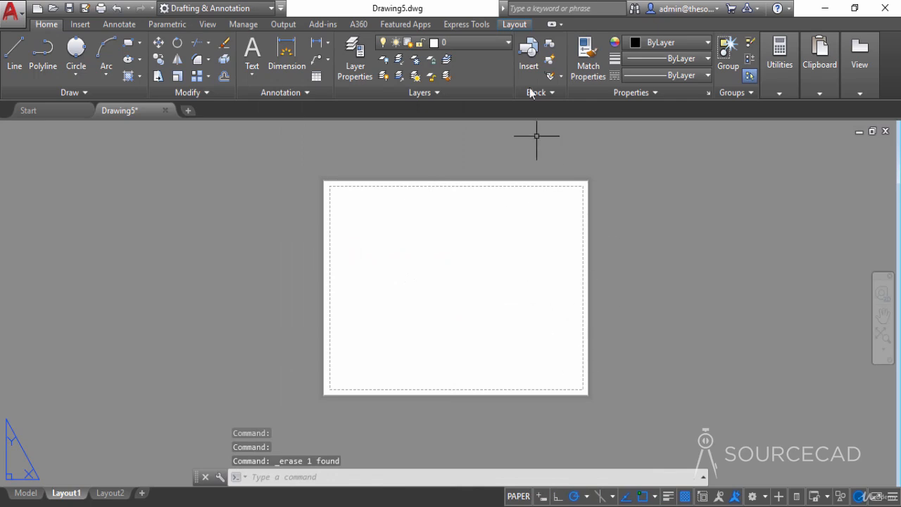
- Modify the page setup of Layout1 to use the DWG To PDF.pc3 plotter
left_click(510, 26)
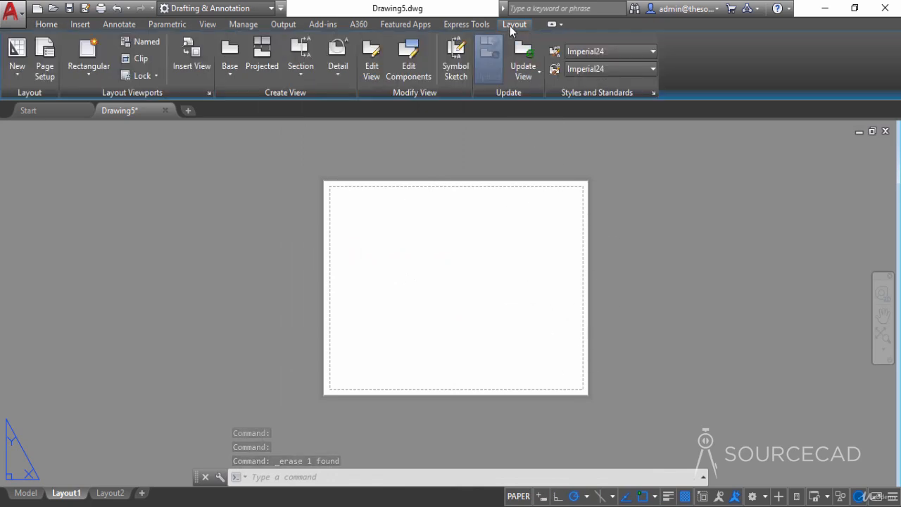
left_click(53, 68)
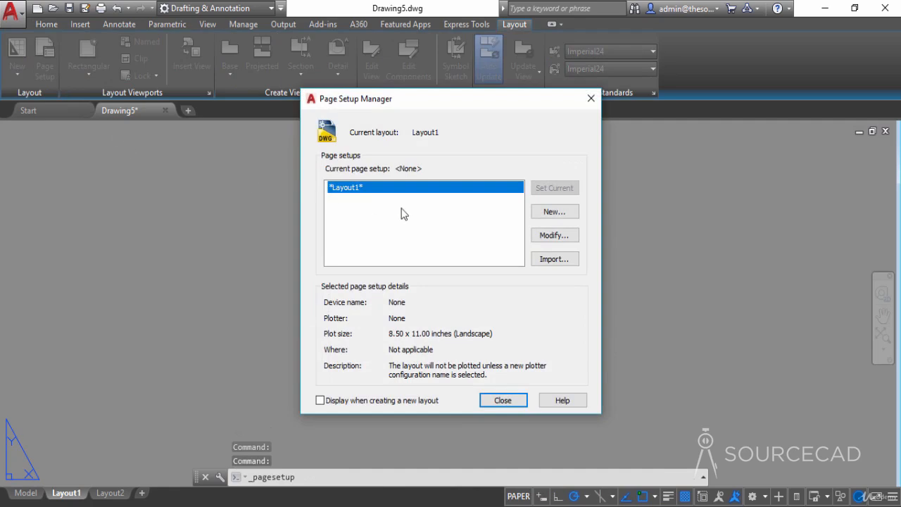
left_click(553, 236)
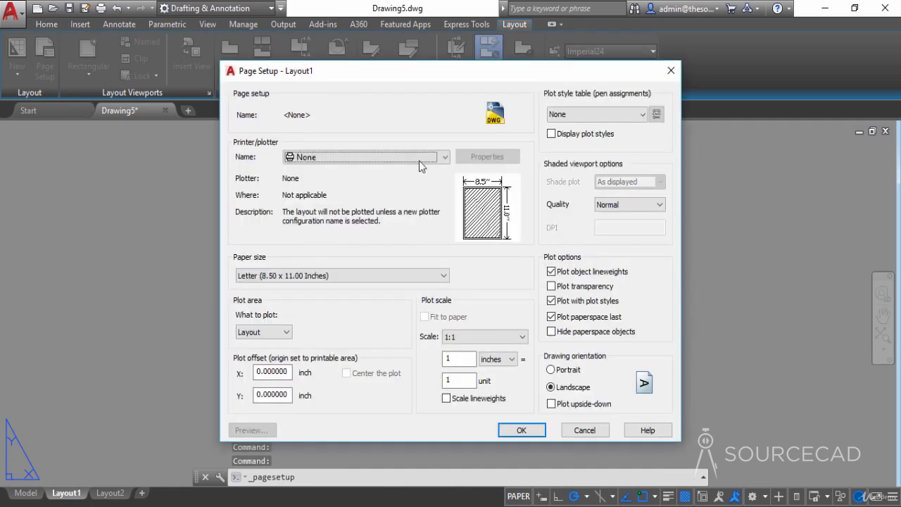
left_click(418, 160)
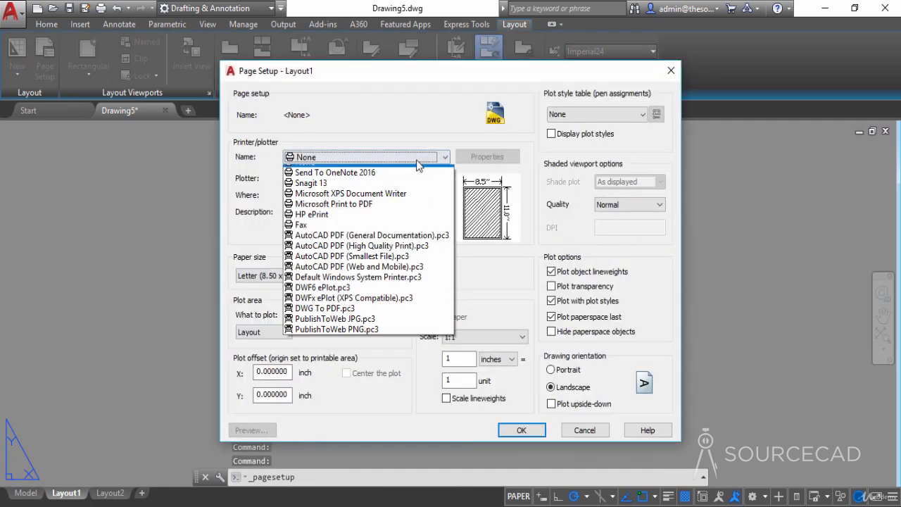
left_click(352, 318)
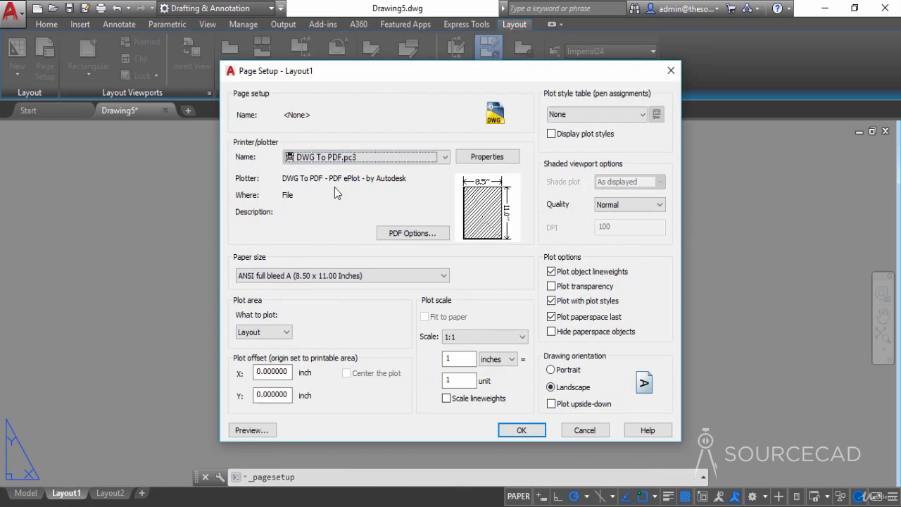
- Set the layout's paper size to ANSI A (11.00 x 8.50 Inches)
left_click(321, 280)
scroll(327, 246, "down", 2)
scroll(328, 248, "down", 5)
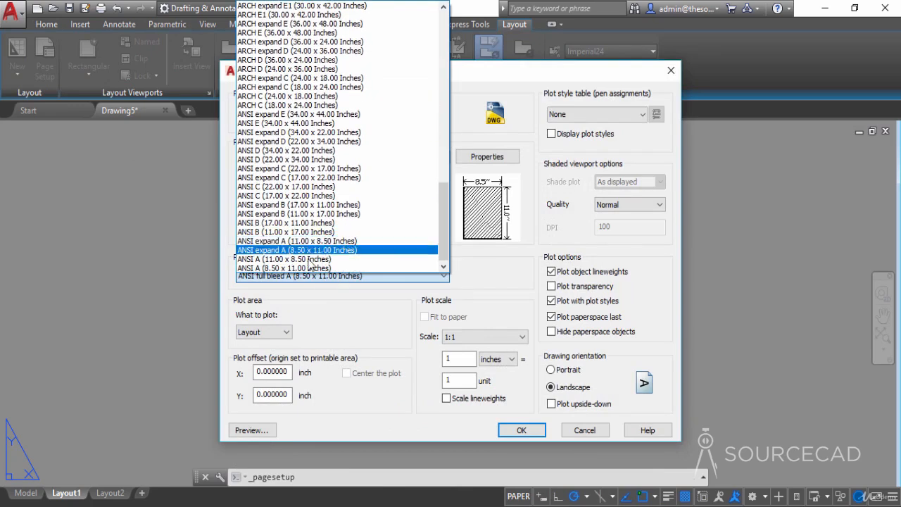
left_click(281, 259)
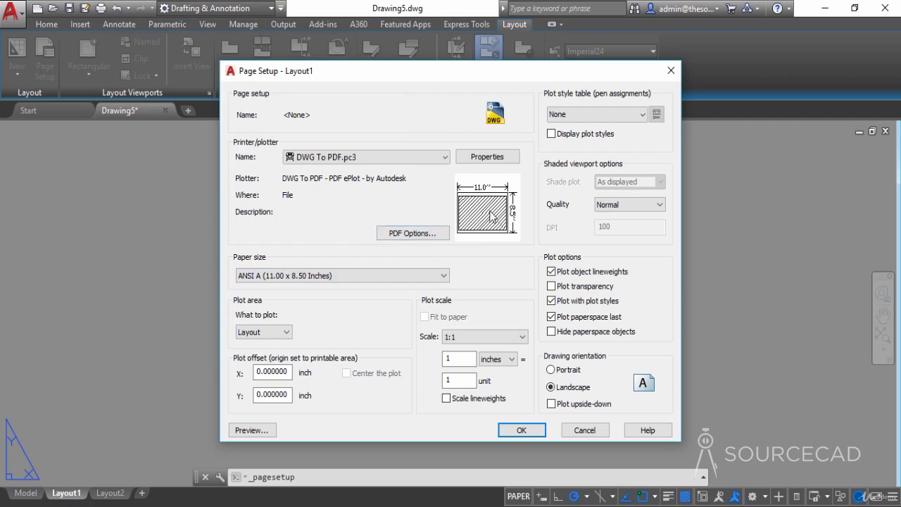
mouse_move(513, 217)
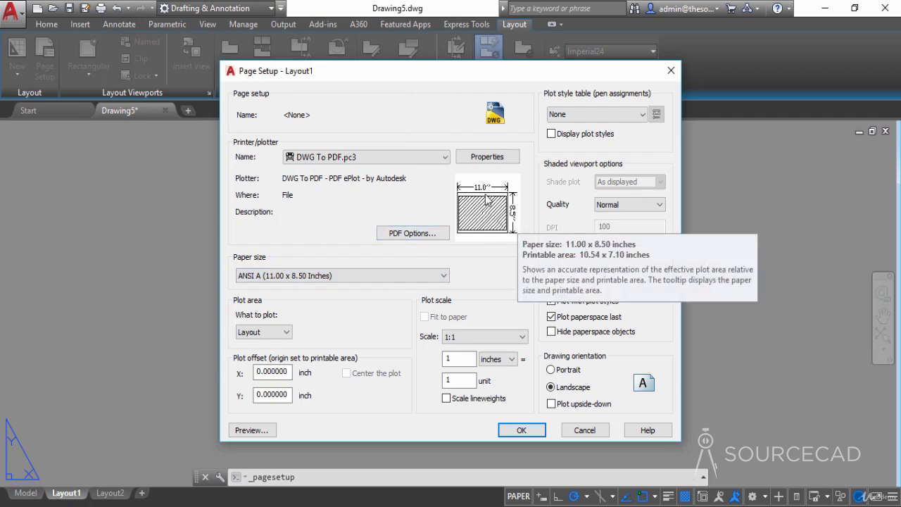
left_click(444, 276)
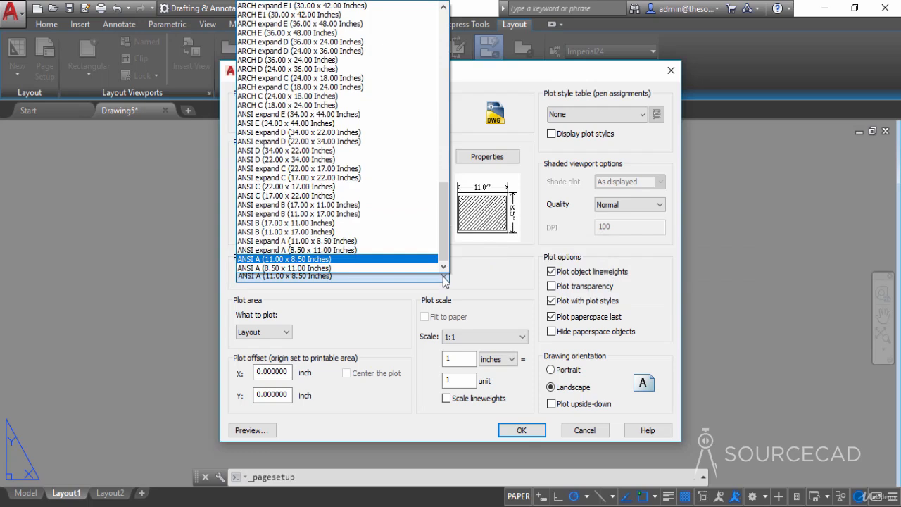
left_click(444, 279)
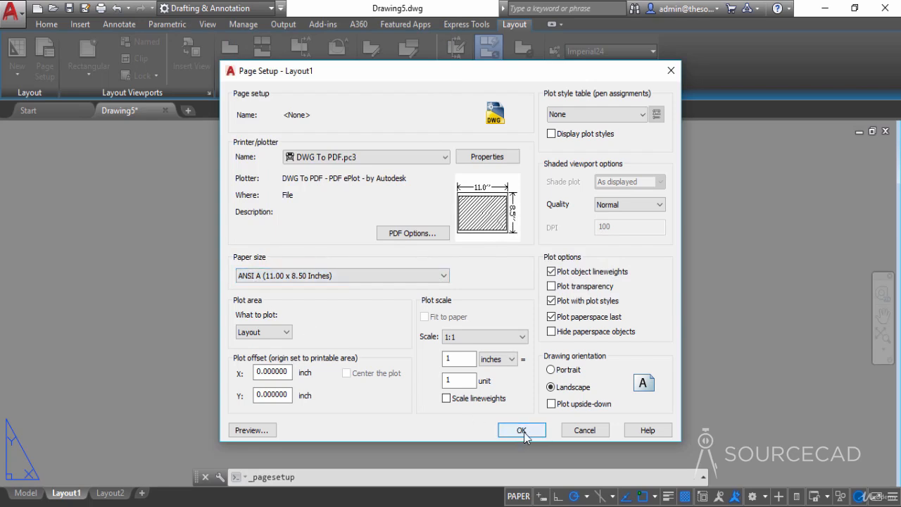
- Assign the monochrome.ctb plot style table with plot styles displayed, and apply the page setup to Layout1
left_click(614, 120)
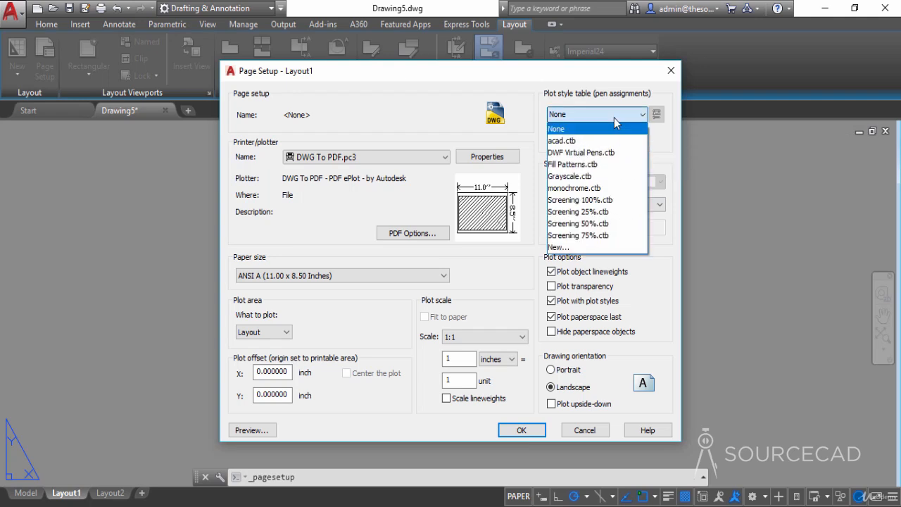
left_click(594, 185)
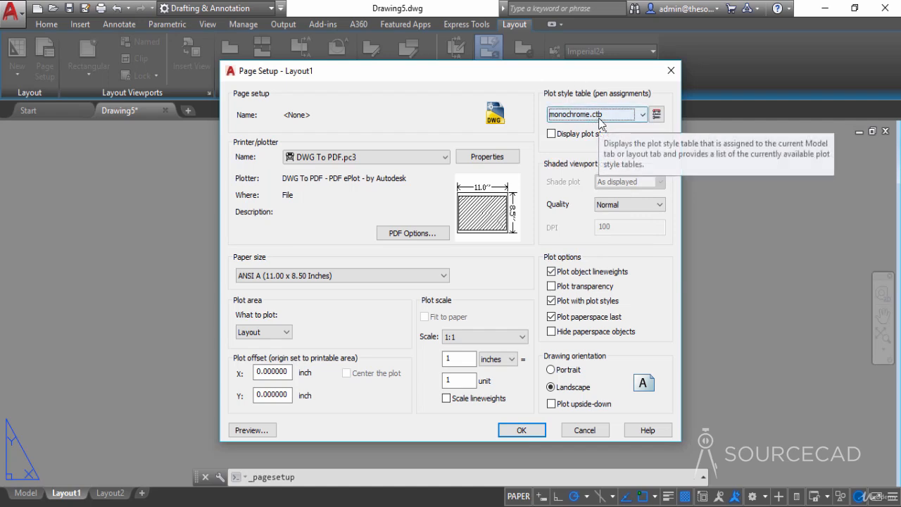
left_click(552, 135)
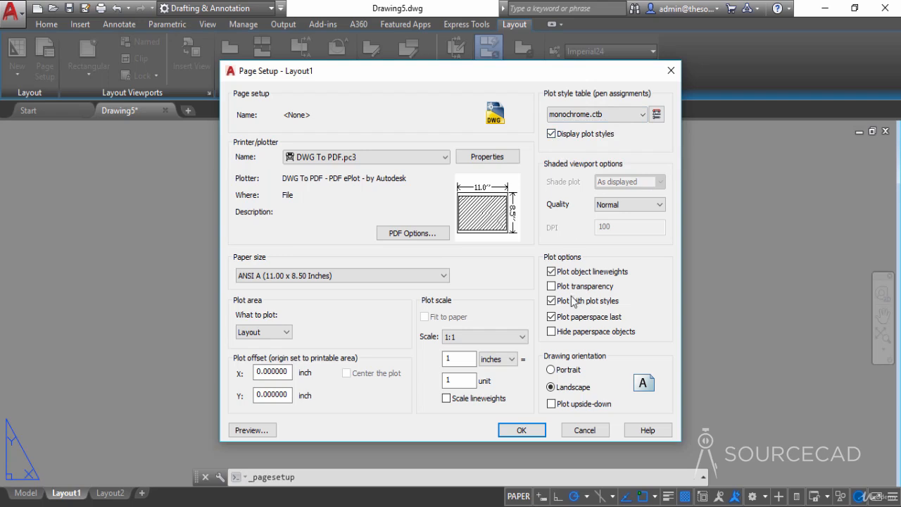
left_click(522, 431)
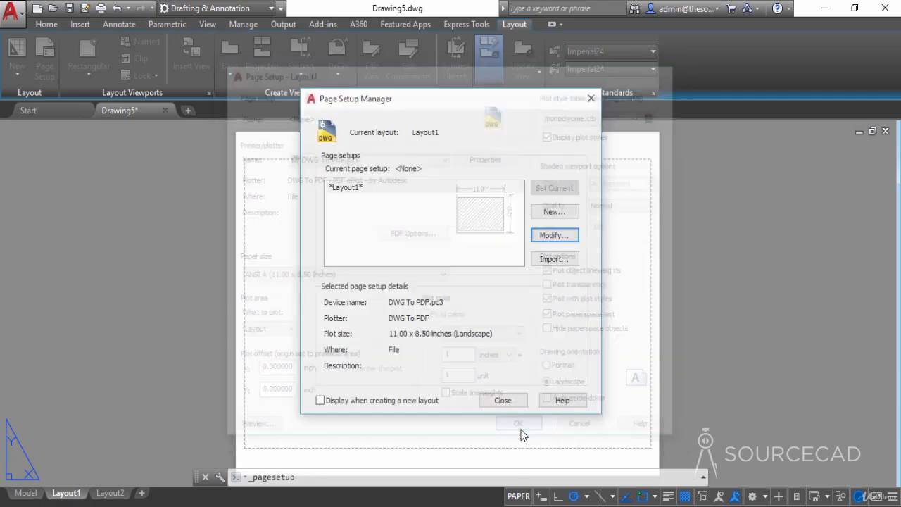
left_click(503, 400)
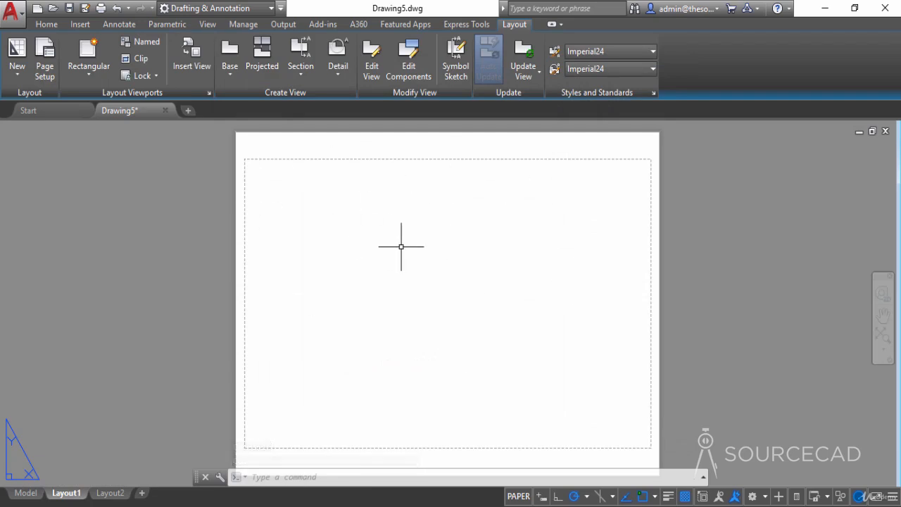
- Create a new layer named VP and close the layer manager
left_click(48, 25)
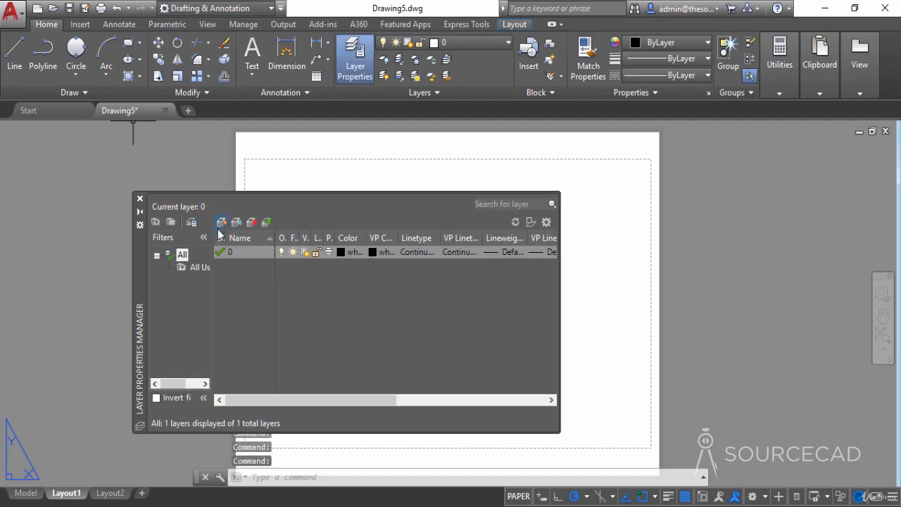
left_click(222, 221)
type("V")
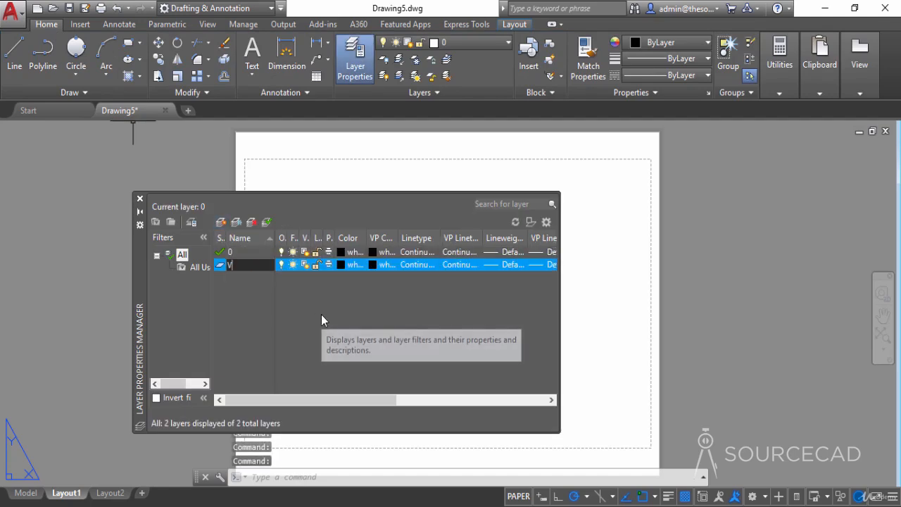
type("P")
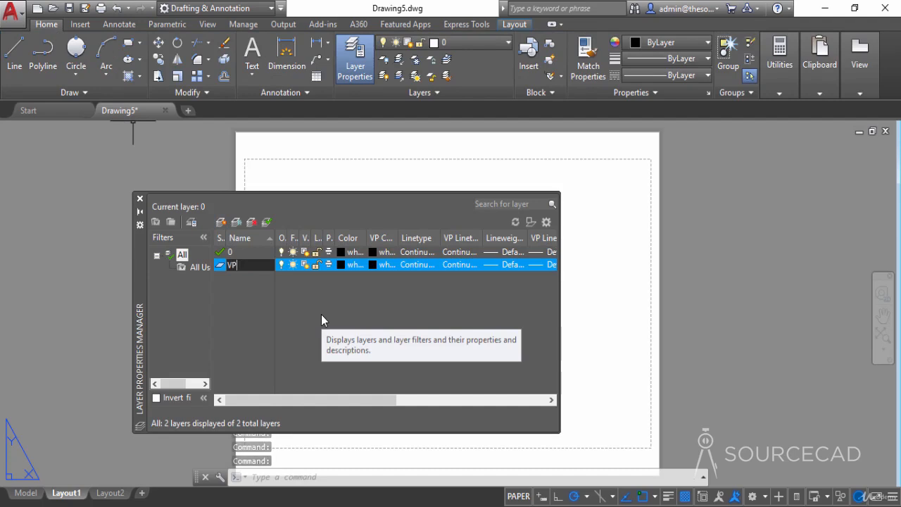
key("Return")
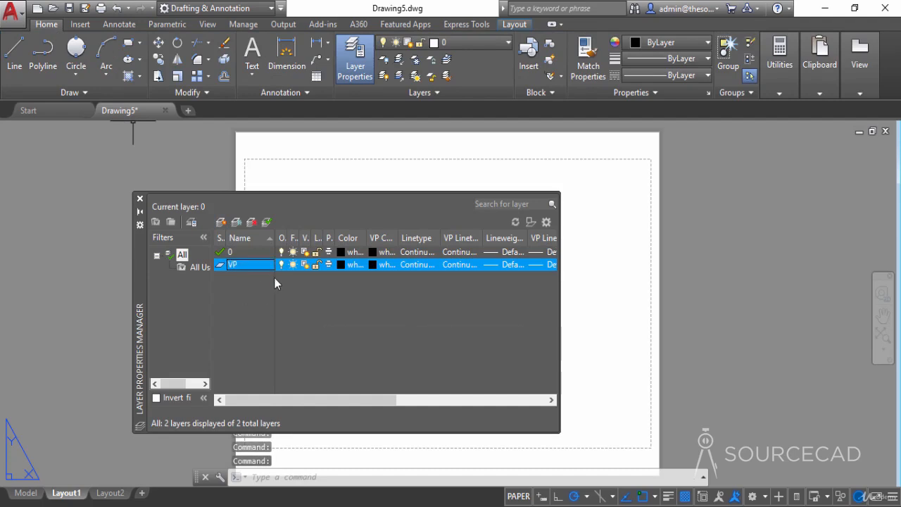
left_click(139, 200)
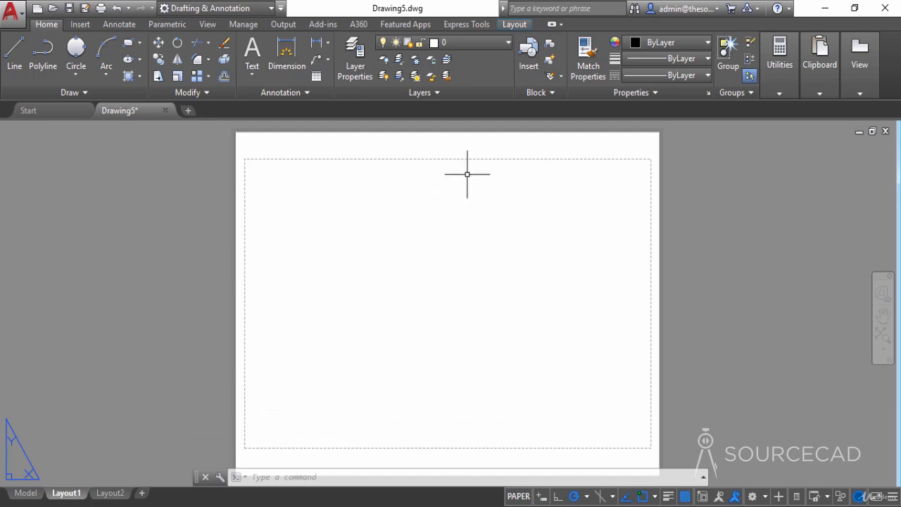
- Choose the Title Block-ANSI A drawing from the SSM folder on the desktop as the block to insert
left_click(529, 52)
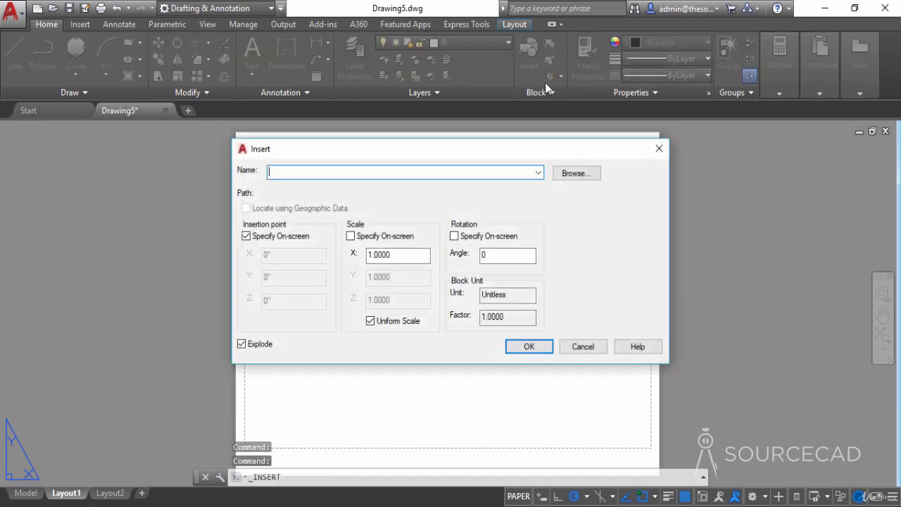
left_click(583, 173)
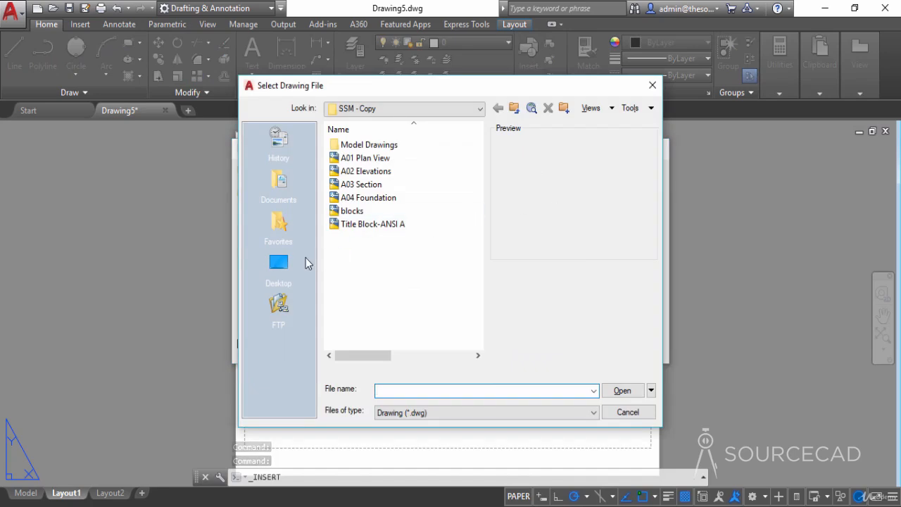
left_click(289, 265)
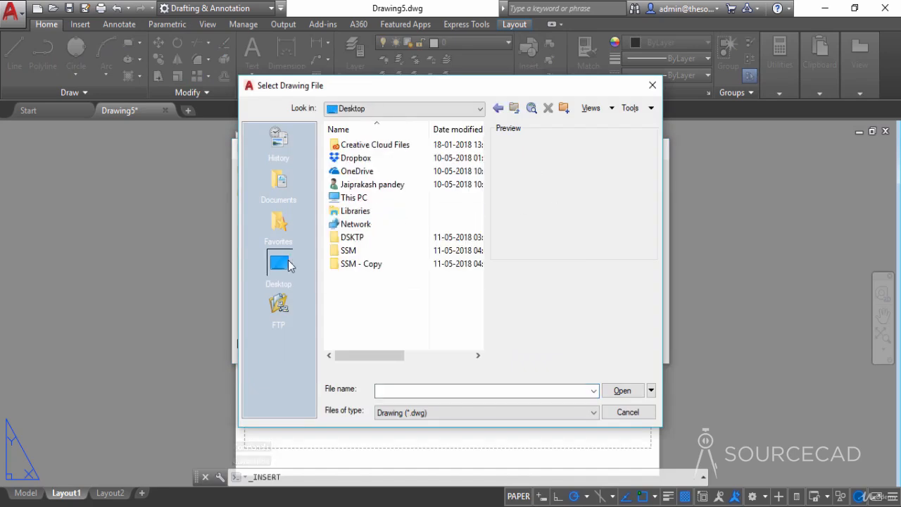
double_click(349, 251)
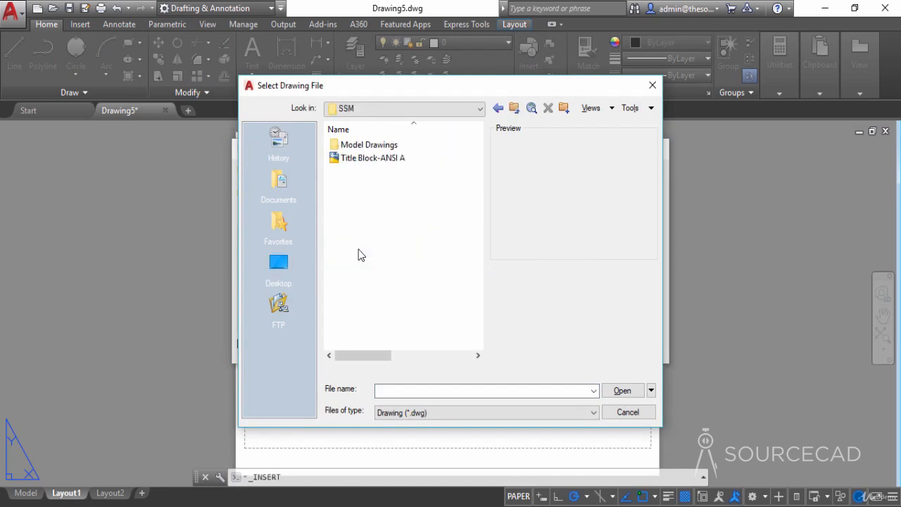
left_click(369, 159)
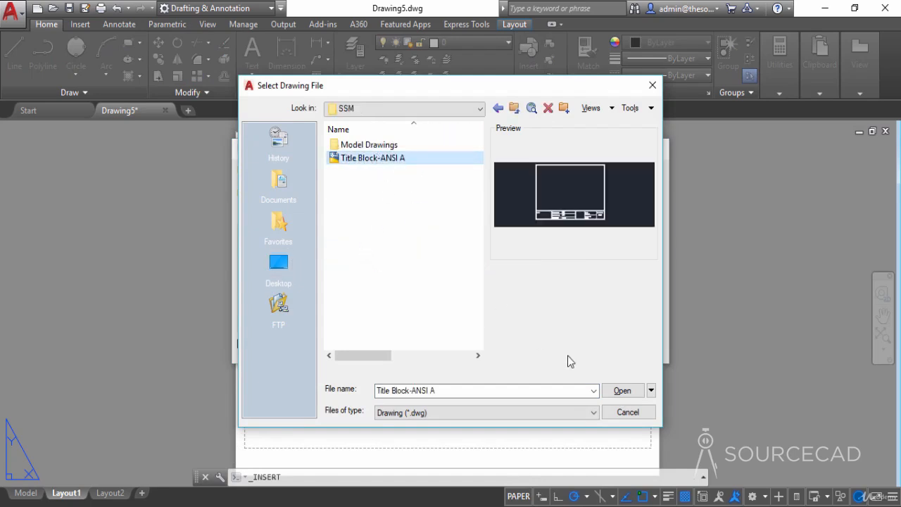
left_click(623, 391)
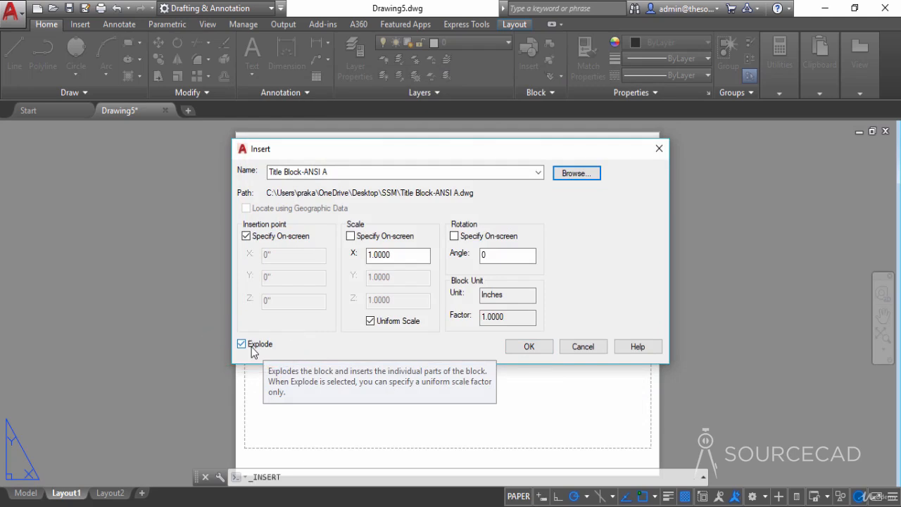
- Insert the title block exploded at scale 1 and rotation 0, just inside the lower-left corner of the printable area
left_click(539, 347)
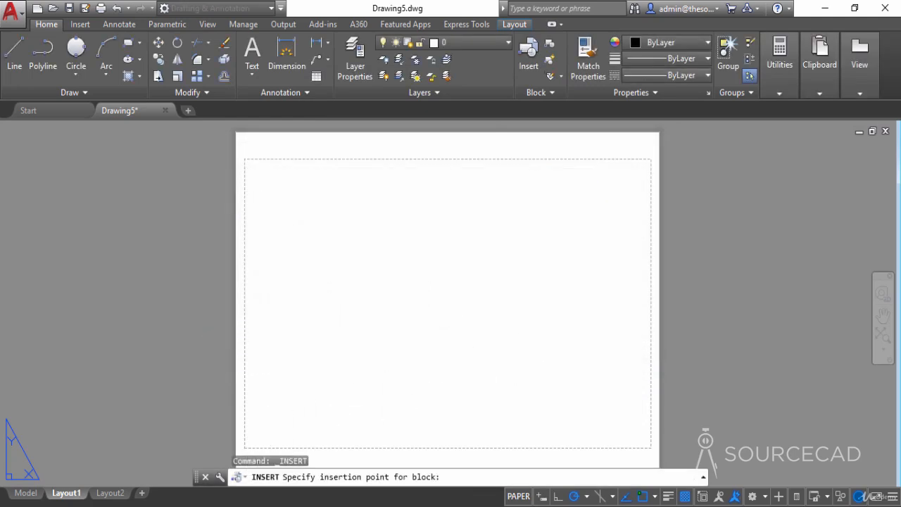
left_click(247, 446)
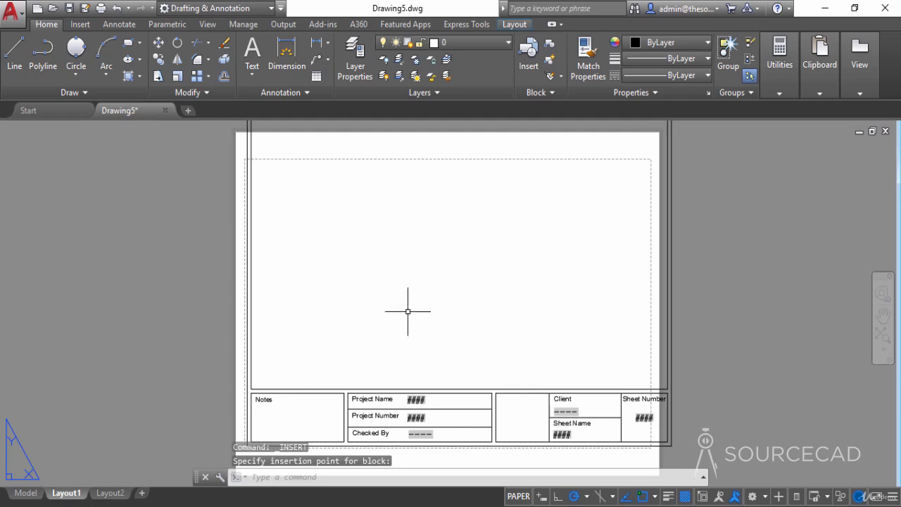
middle_click_drag(406, 312, 428, 244)
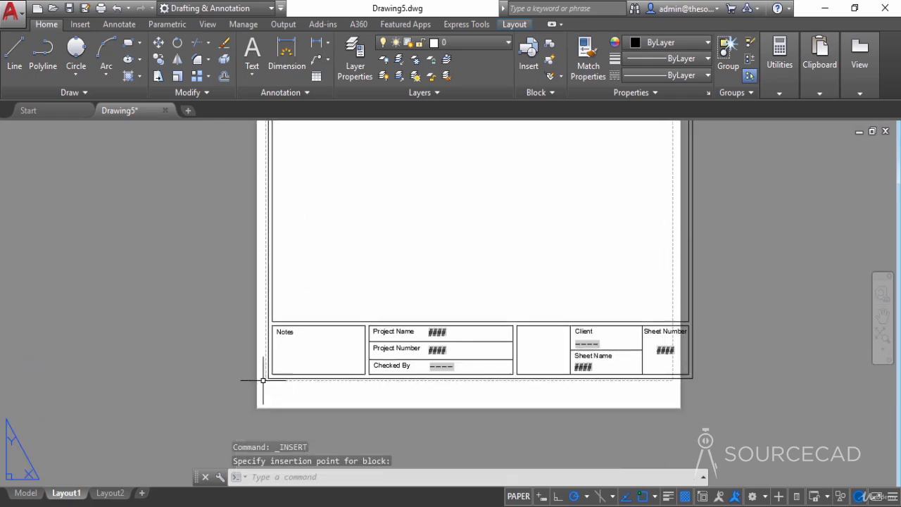
scroll(269, 382, "up", 4)
scroll(269, 382, "up", 2)
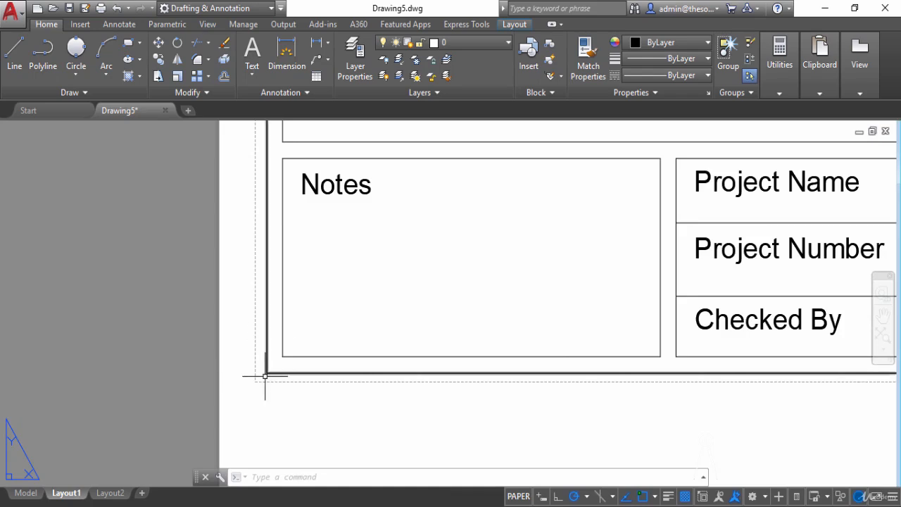
scroll(382, 278, "down", 8)
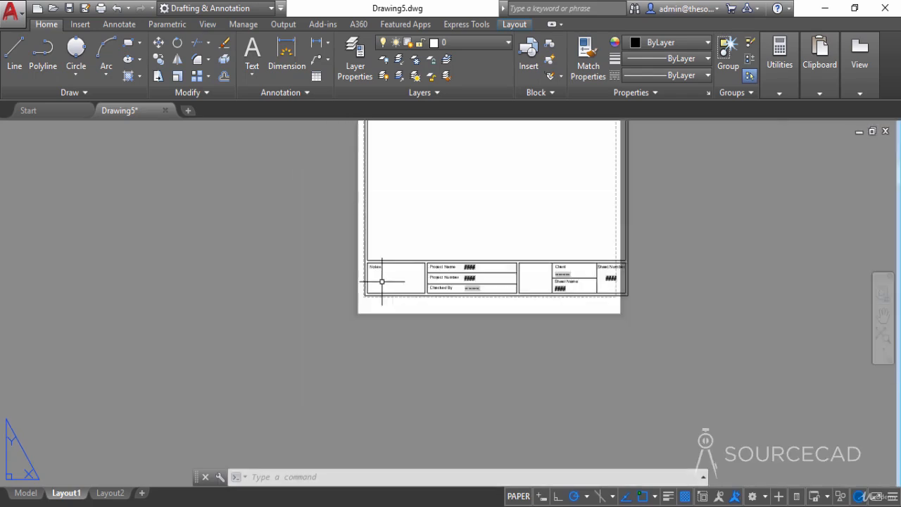
- Stretch the title block's upper border down so it lies just inside the upper edge of the printable area
middle_click_drag(463, 261, 457, 268)
middle_click_drag(392, 326, 383, 338)
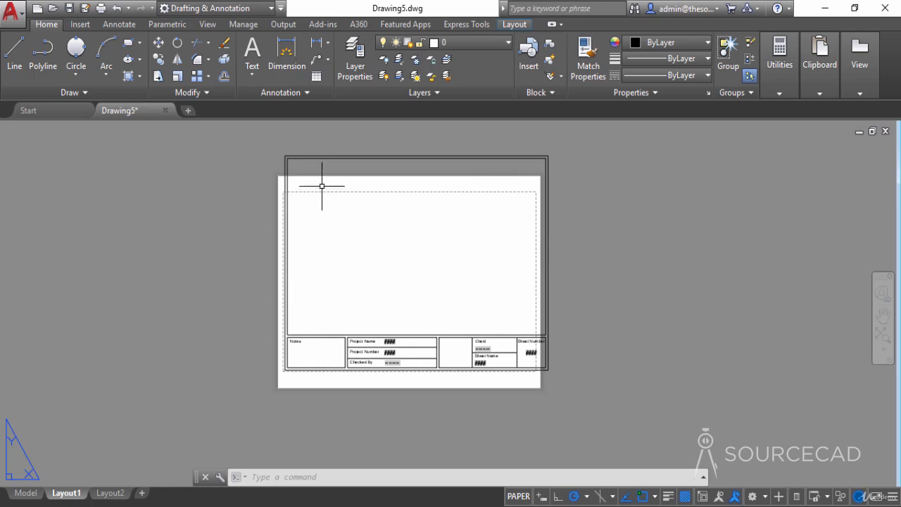
left_click(158, 76)
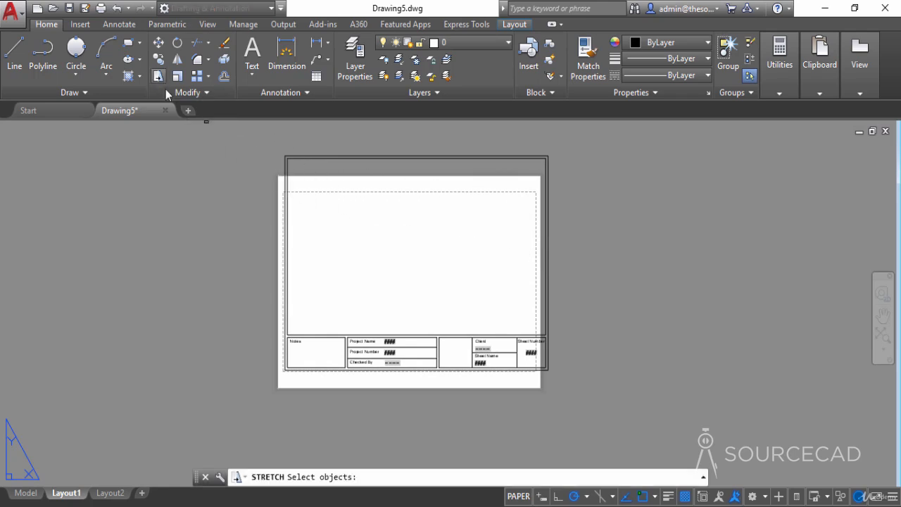
left_click(609, 250)
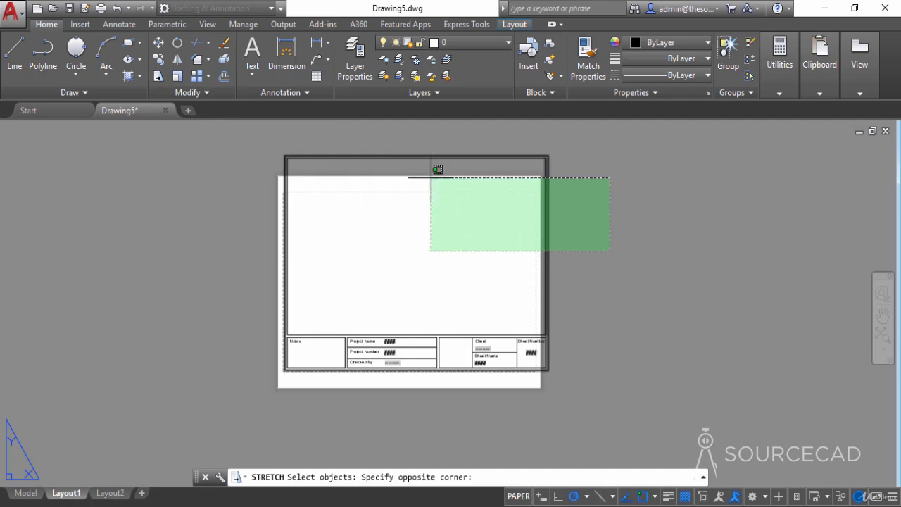
left_click(253, 144)
key("Return")
left_click(254, 143)
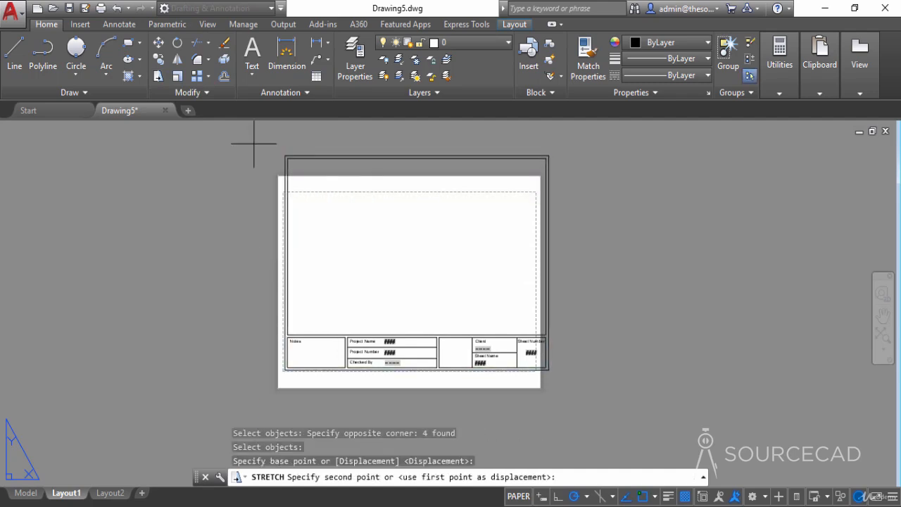
left_click(252, 180)
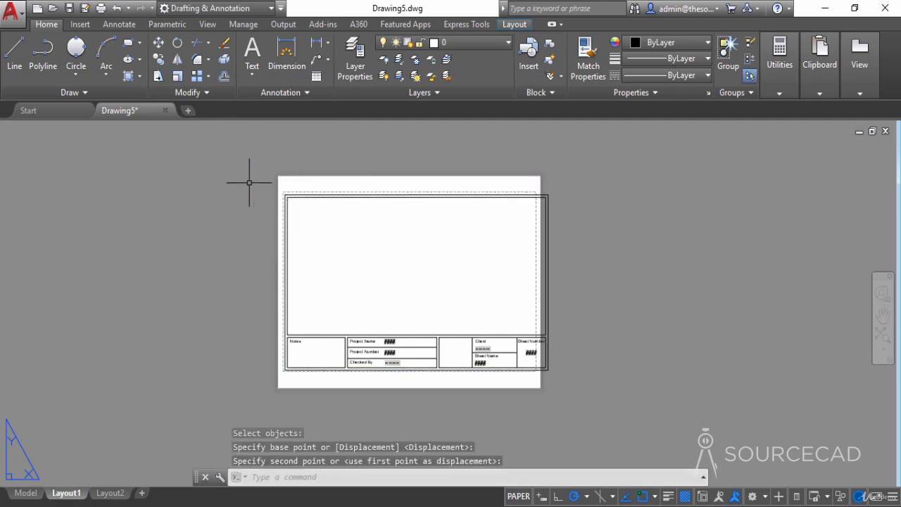
- Stretch the right part of the title block, including its Client and Sheet Number cells, left until the border fits inside the printable area
left_click(158, 76)
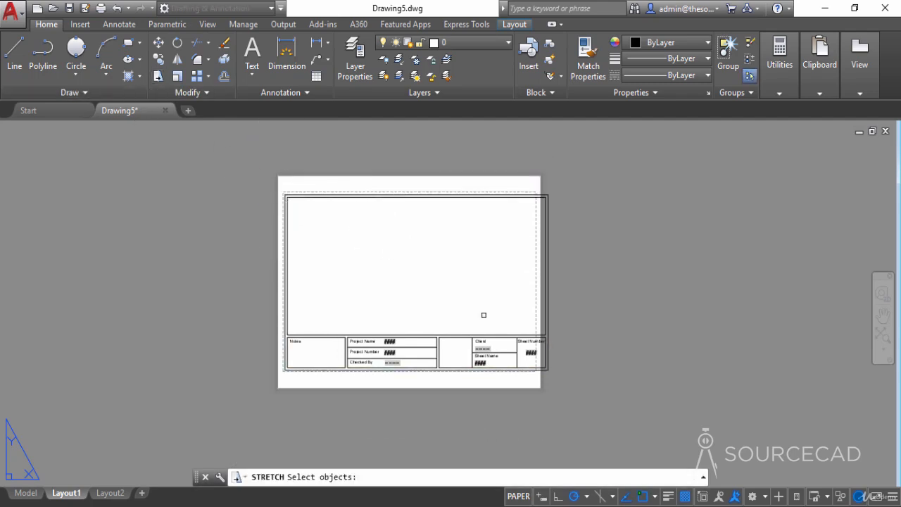
left_click(585, 391)
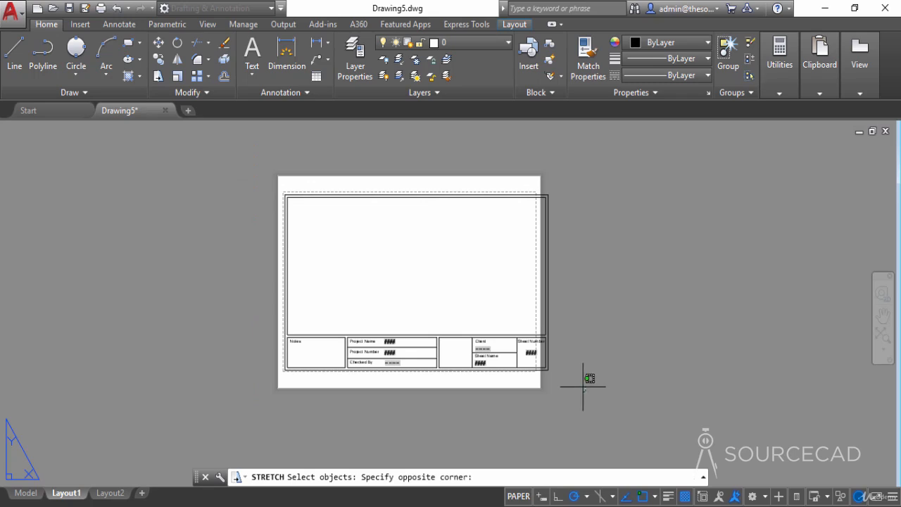
left_click(423, 161)
key("Return")
left_click(461, 165)
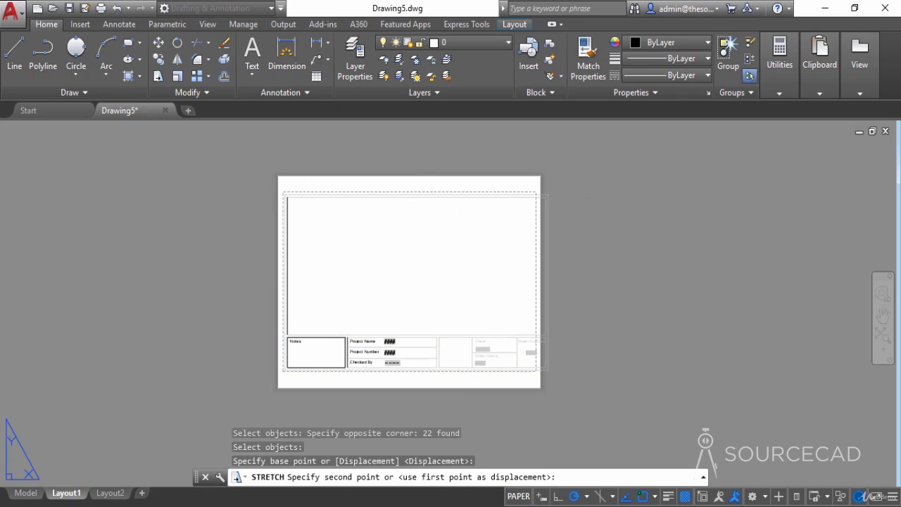
left_click(445, 169)
middle_click_drag(572, 217, 616, 246)
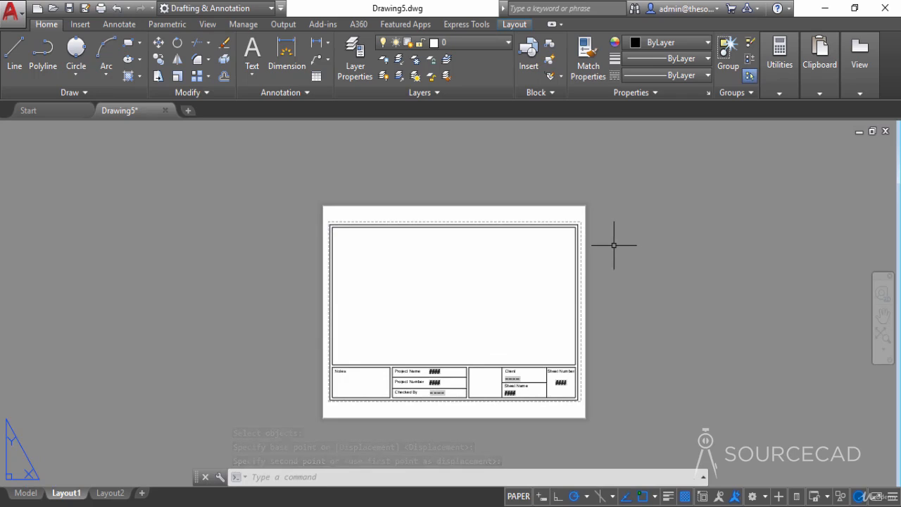
- Save the drawing as an AutoCAD Drawing Template (*.dwt) named ANSI A Template in the SSM folder on the desktop, accepting the template options
left_click(87, 10)
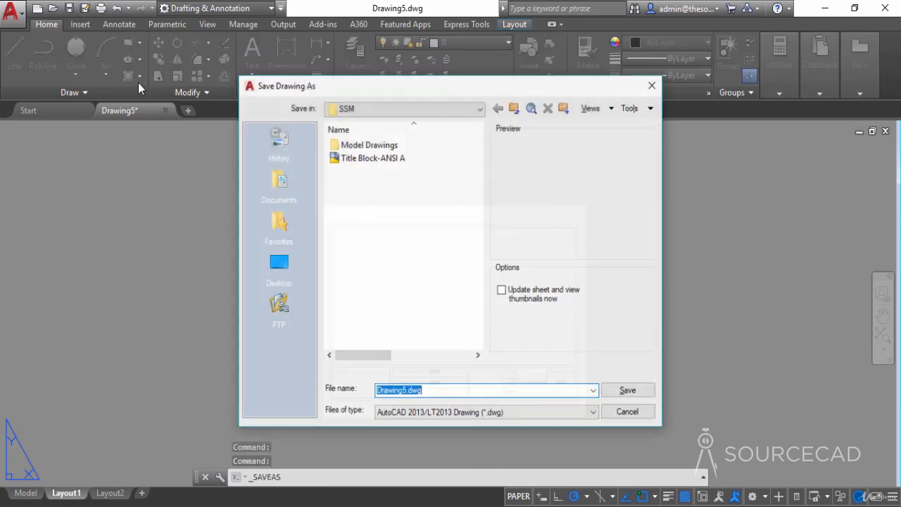
left_click(279, 263)
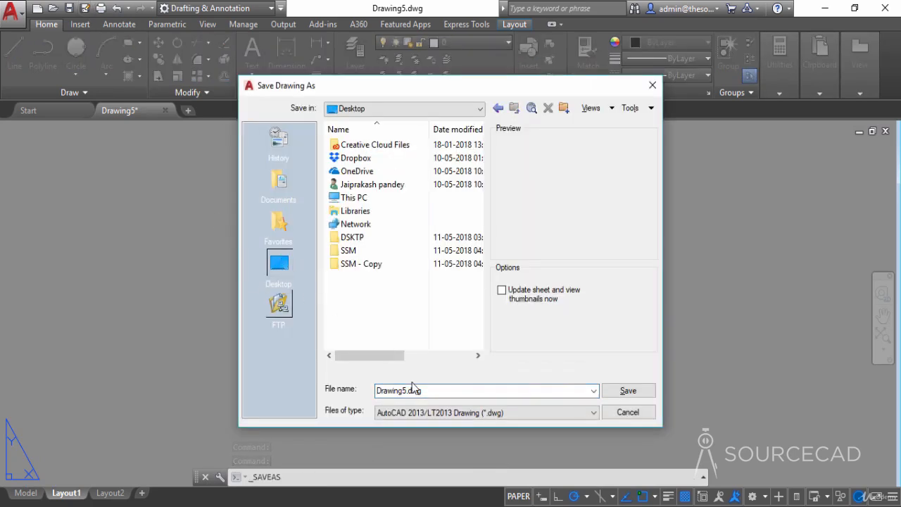
left_click(486, 413)
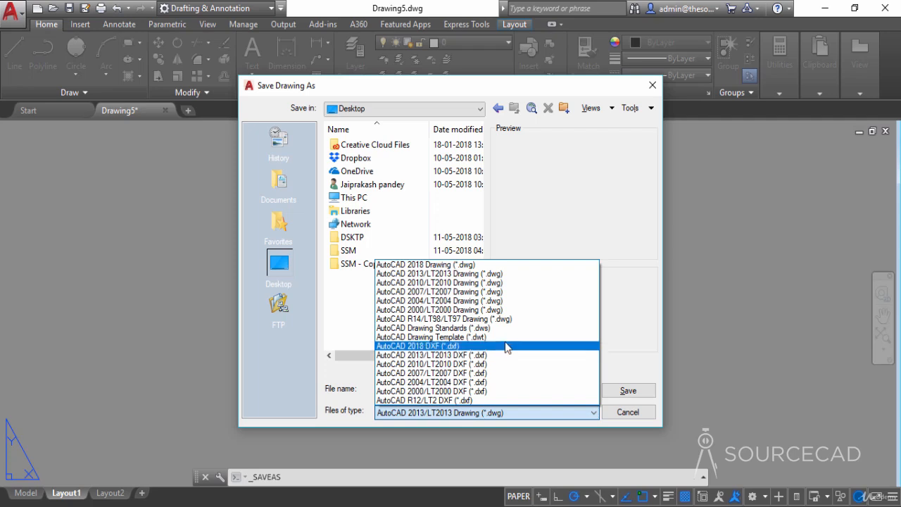
left_click(505, 338)
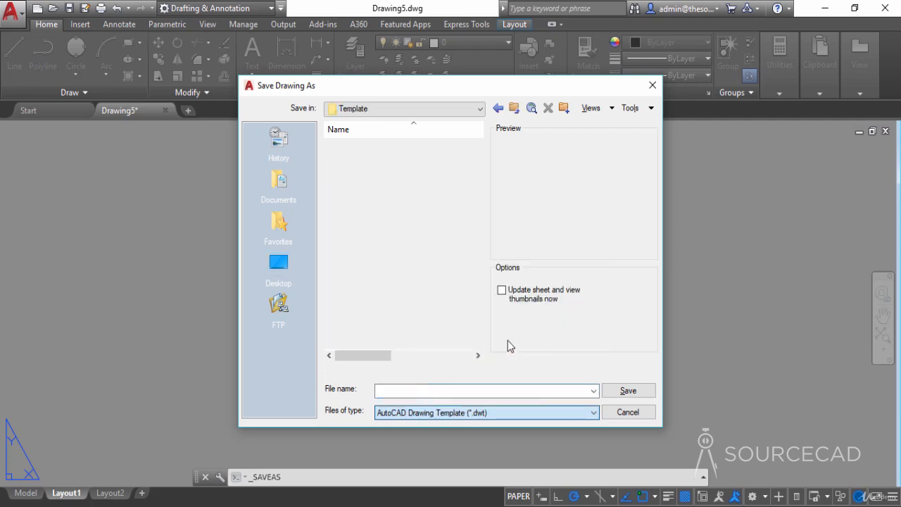
left_click(279, 262)
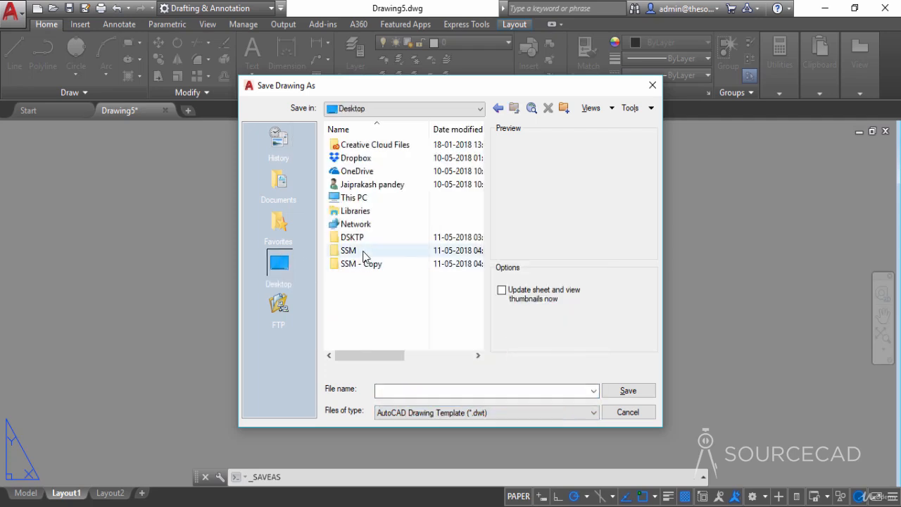
double_click(362, 252)
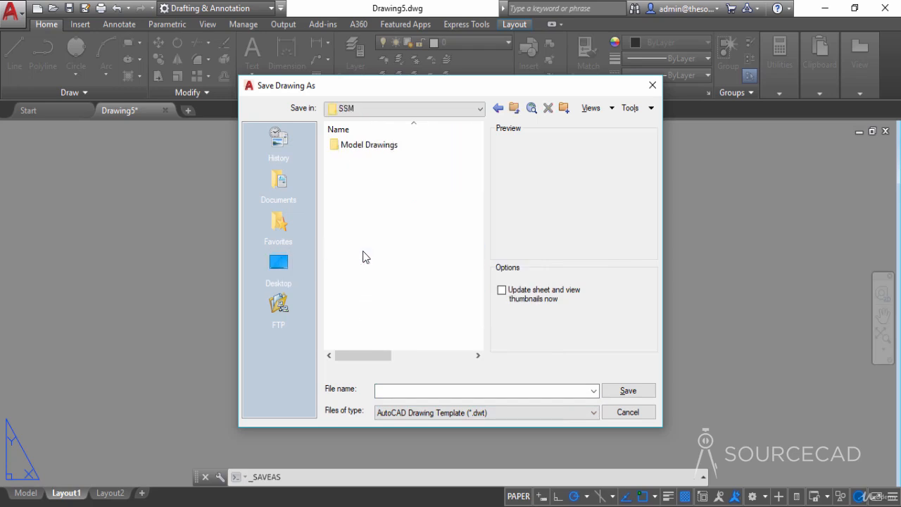
left_click(405, 392)
type("ANSI A Template")
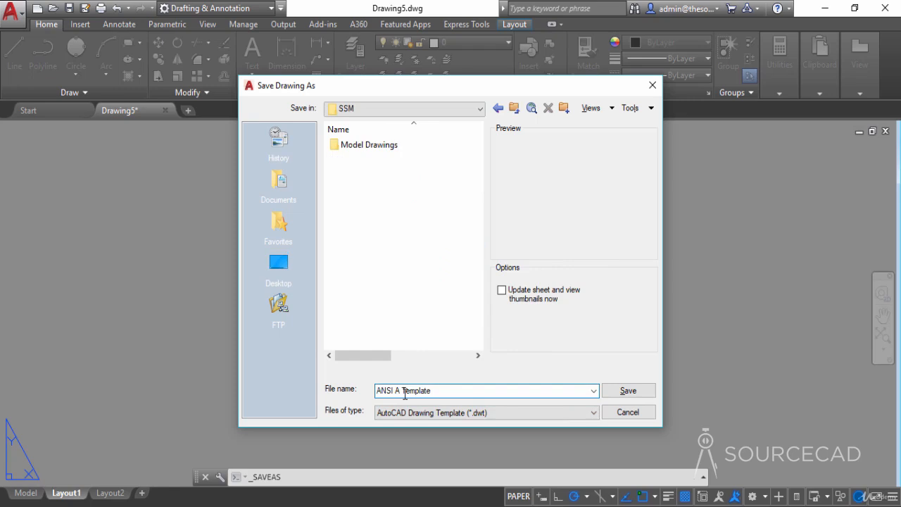
left_click(624, 392)
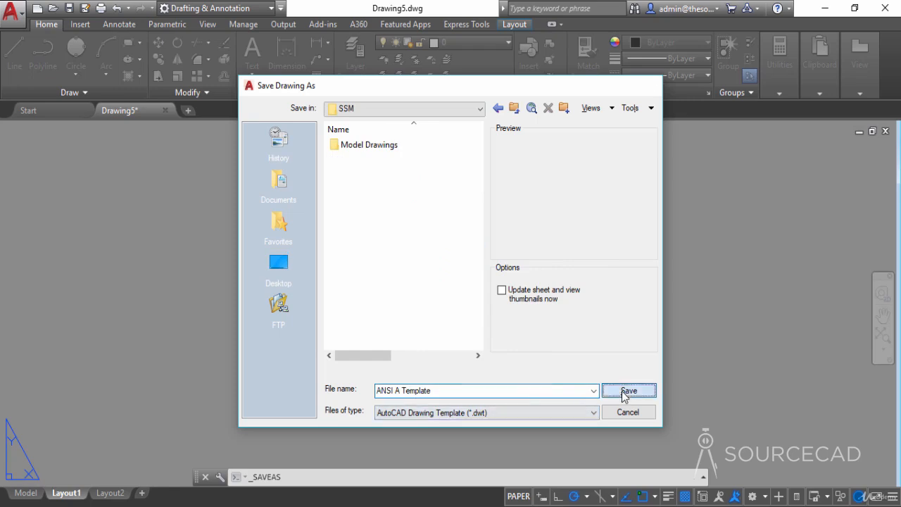
left_click(305, 206)
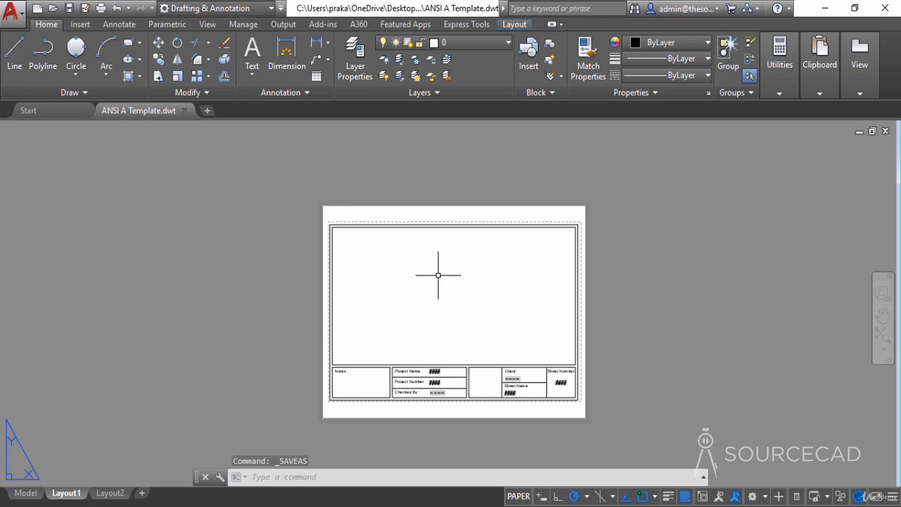
- In the template's drawing properties summary, set the title to SourceCAD and enter the author's name
scroll(452, 401, "up", 4)
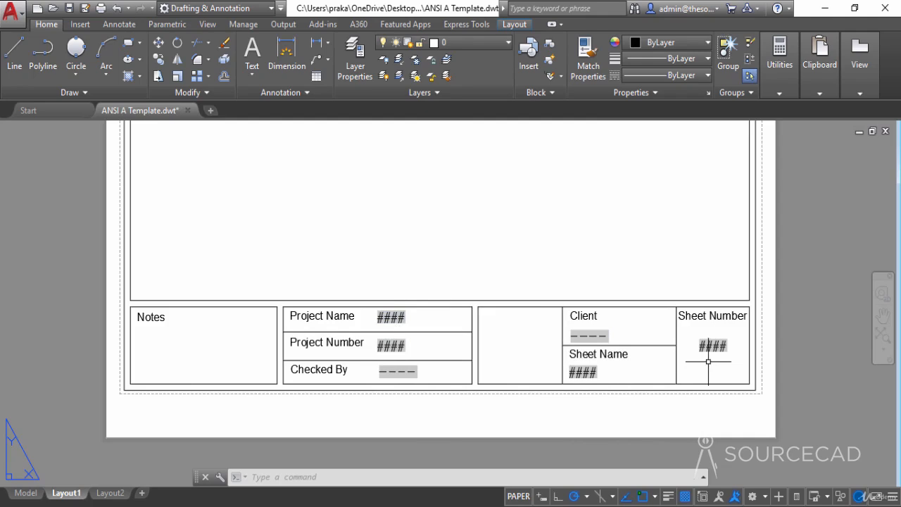
scroll(428, 371, "down", 4)
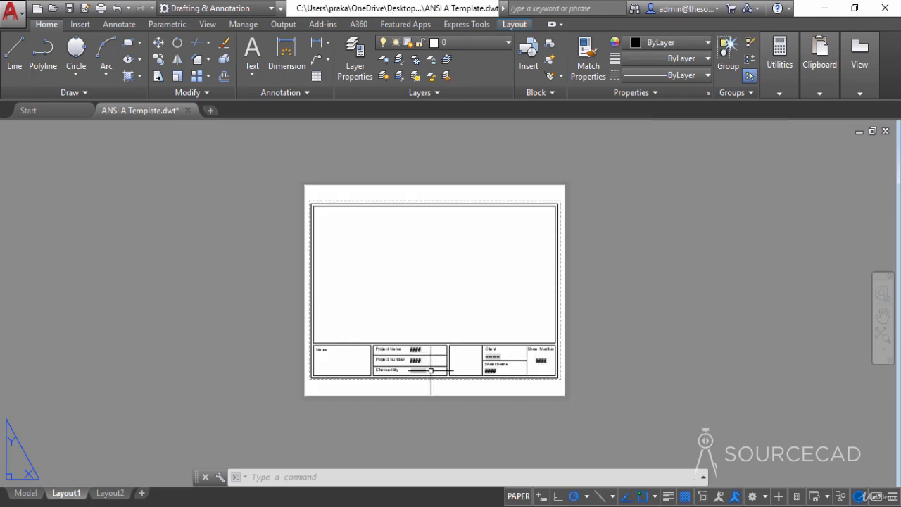
middle_click_drag(439, 307, 444, 329)
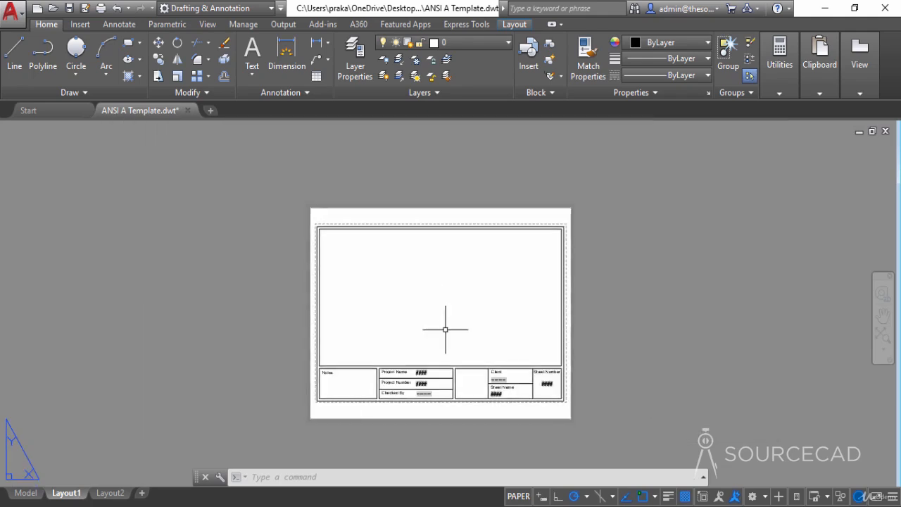
left_click(15, 9)
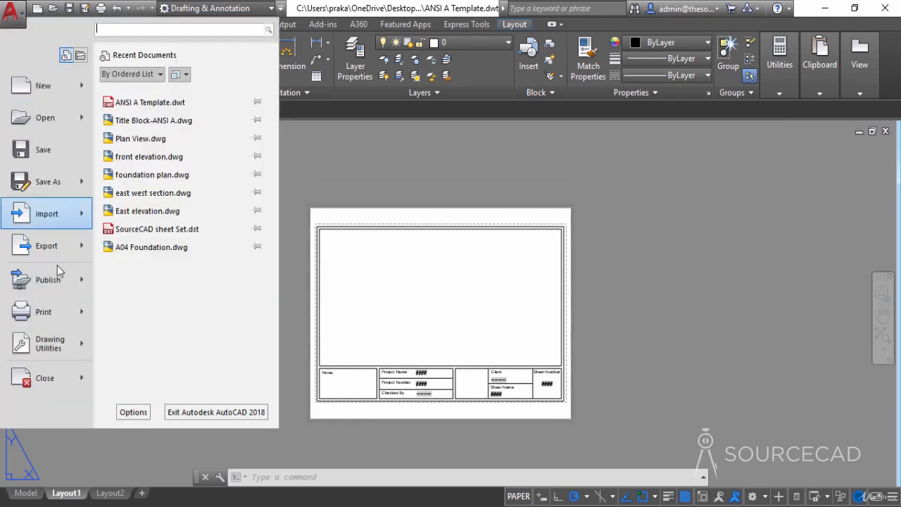
mouse_move(63, 344)
left_click(173, 96)
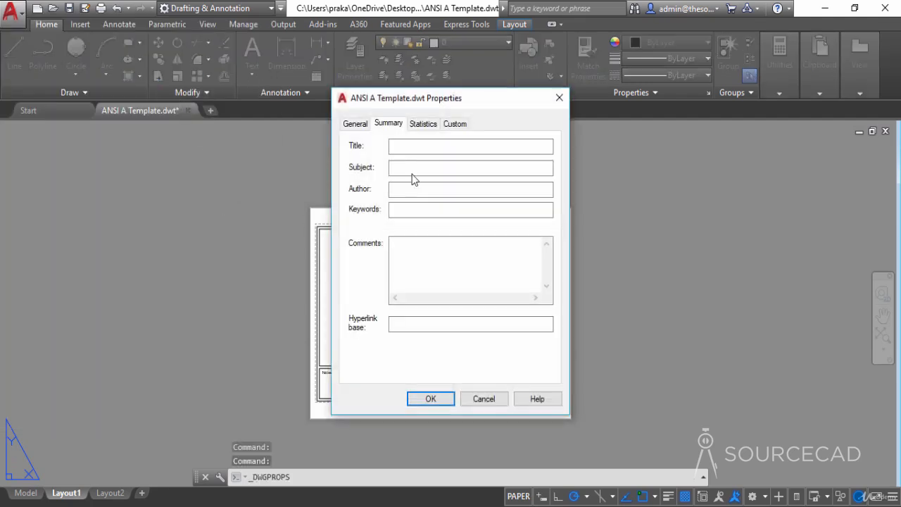
left_click(432, 146)
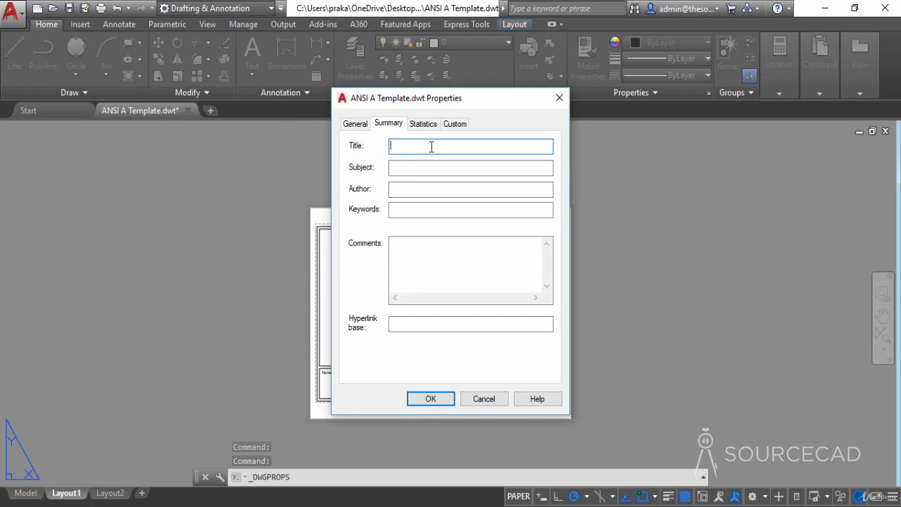
type("SourceCAD")
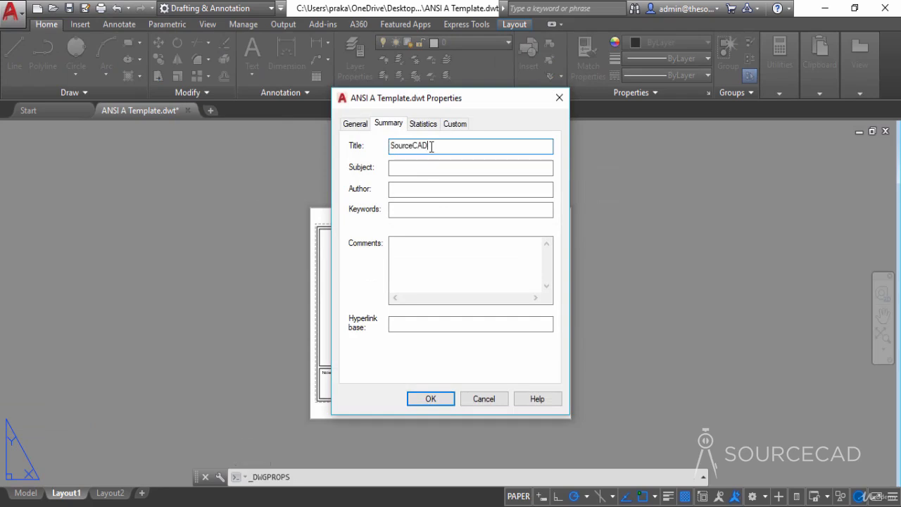
left_click(421, 194)
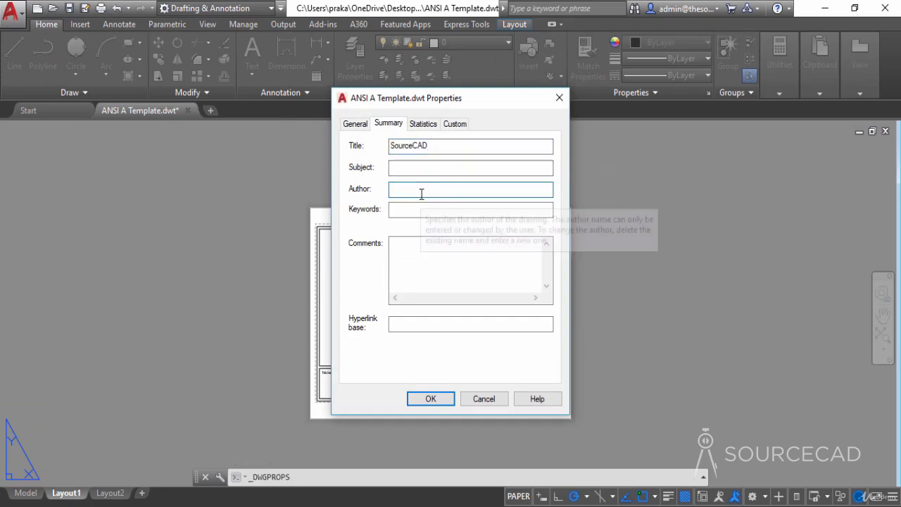
type("Jaiprakash")
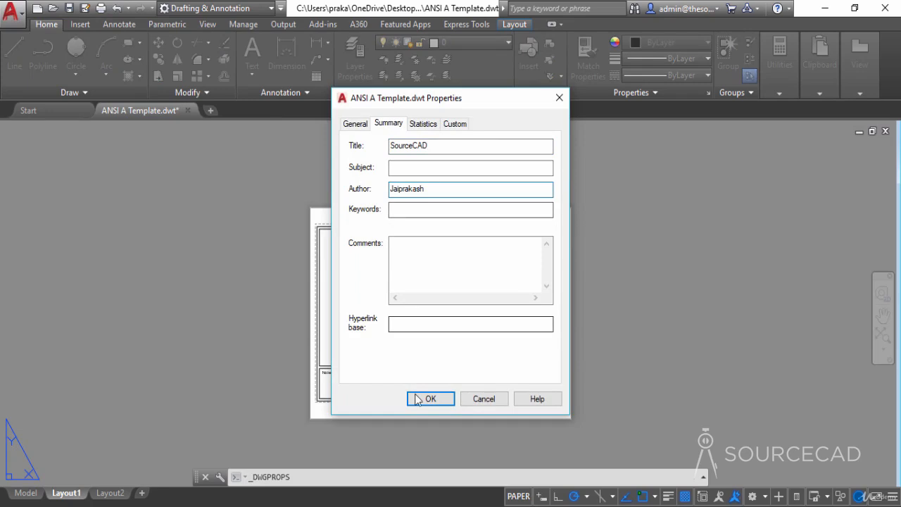
left_click(425, 397)
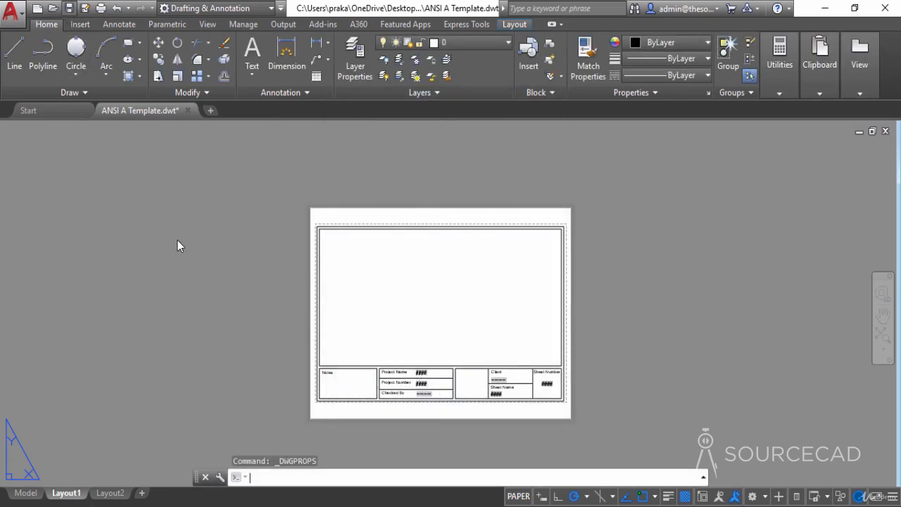
- Save the template and check the Client and Checked By fields in the title block
key("ctrl+s")
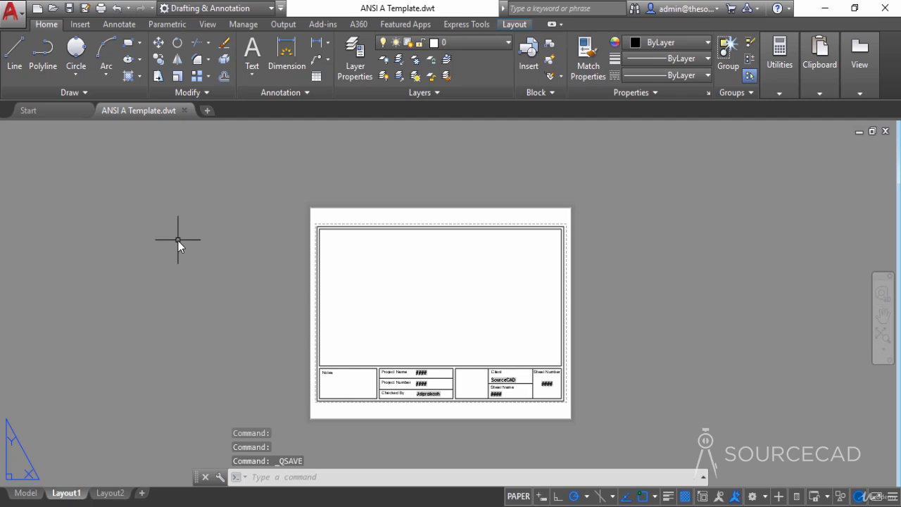
scroll(419, 390, "up", 5)
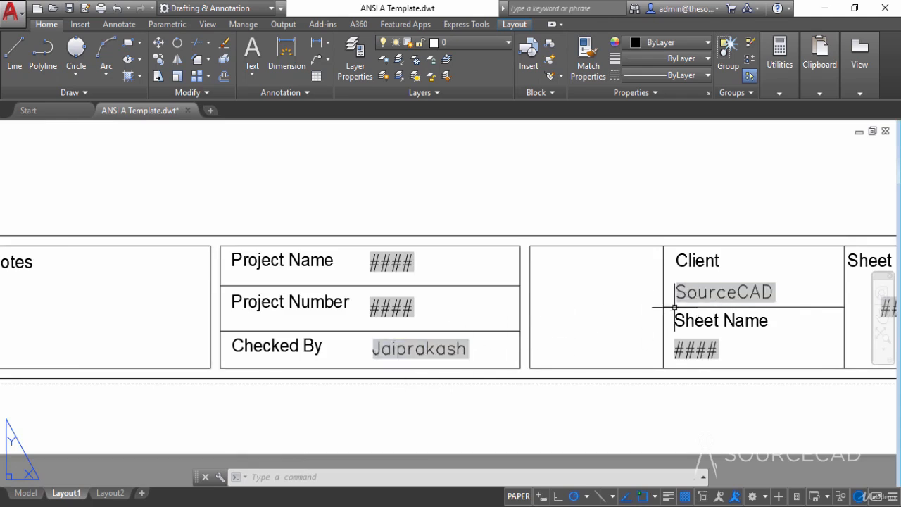
scroll(592, 324, "down", 5)
middle_click_drag(589, 288, 476, 348)
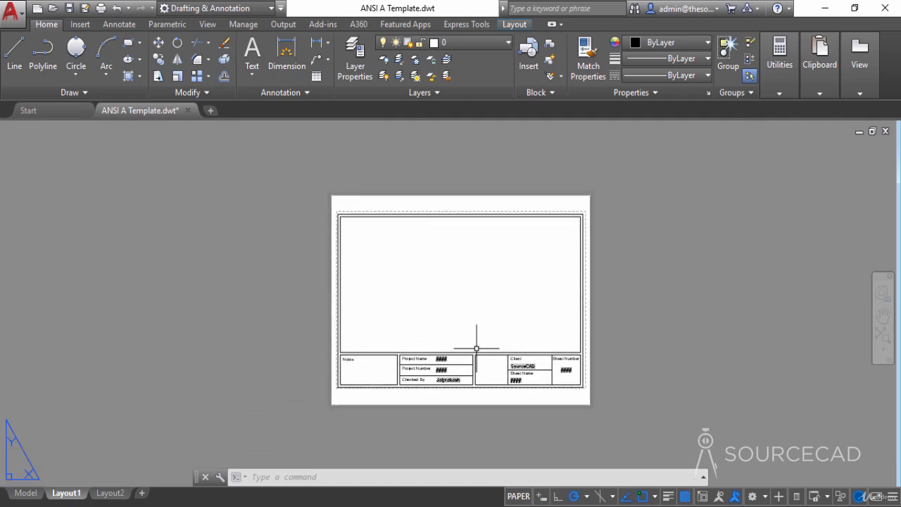
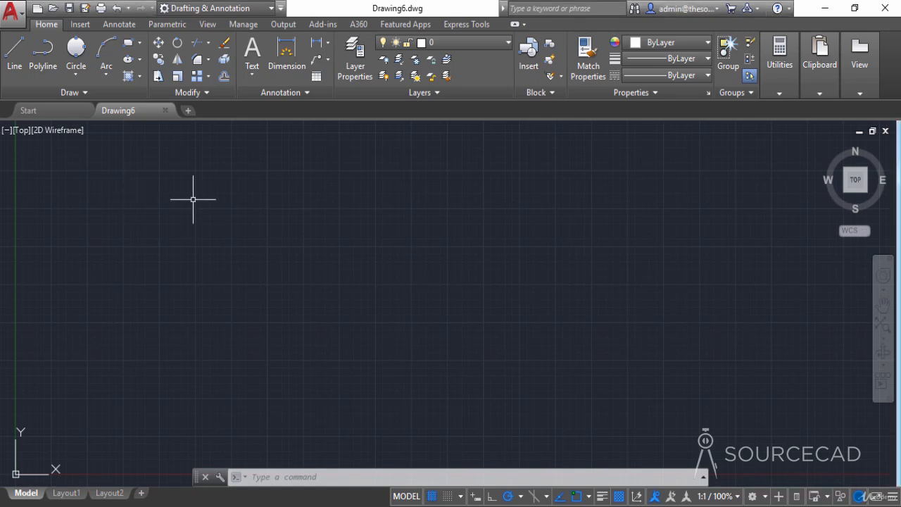
- Set the drawing's length unit type to Architectural and turn off the grid display
type("un")
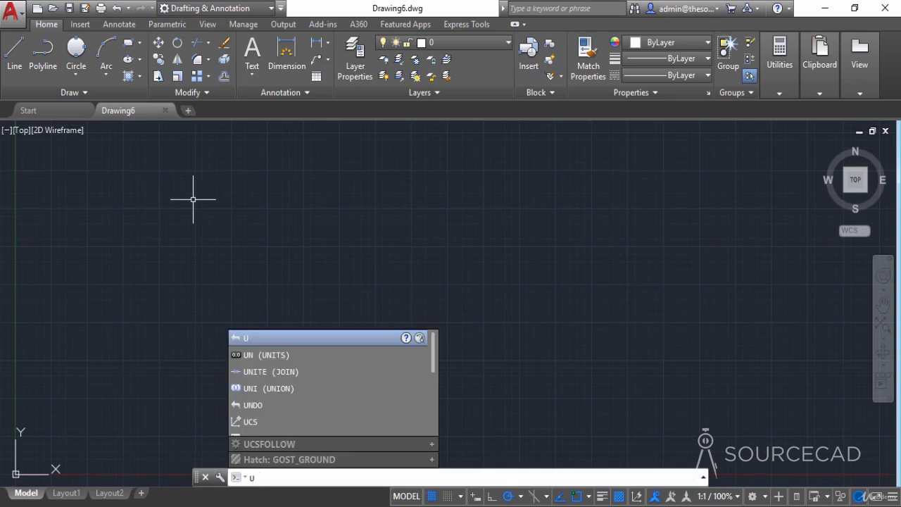
key("Return")
left_click(391, 162)
left_click(368, 172)
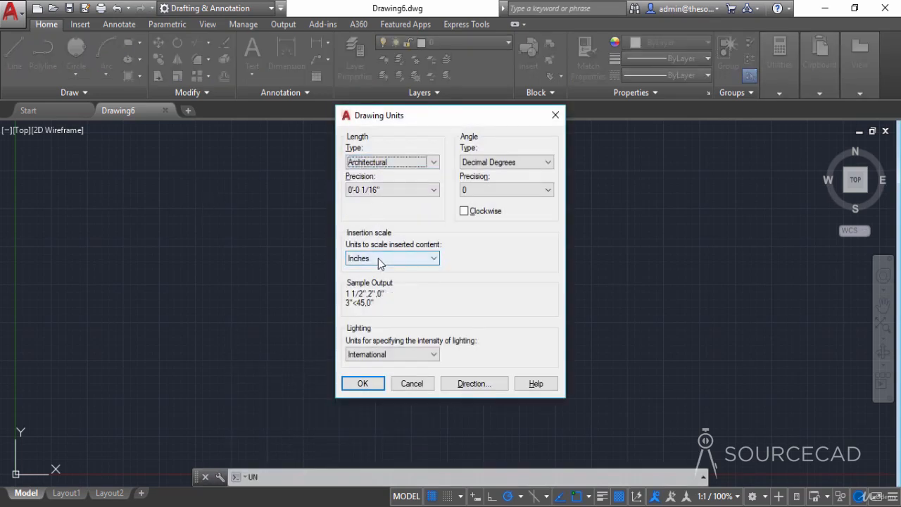
left_click(365, 383)
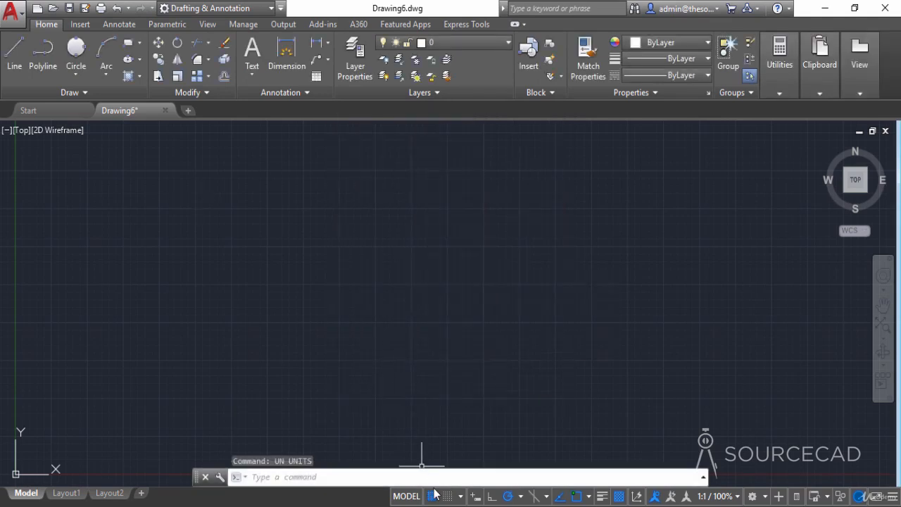
left_click(431, 496)
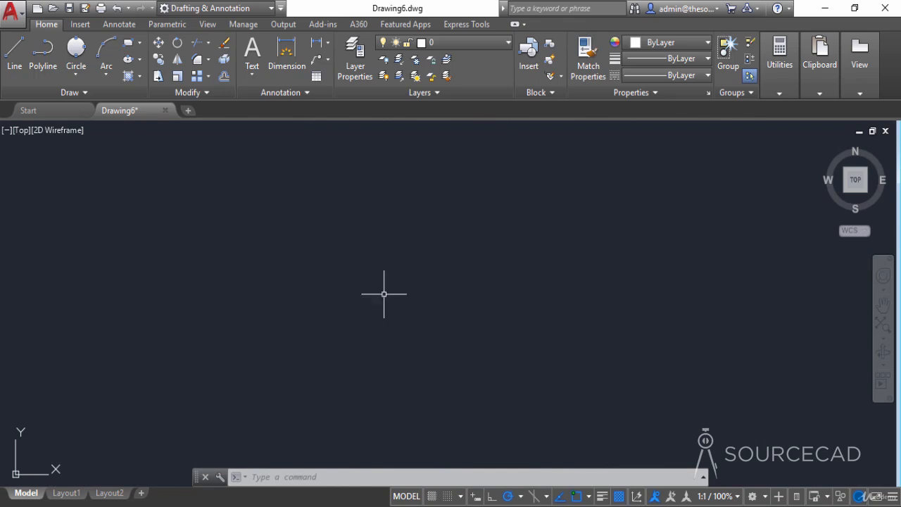
- Create a new text style named Fields
left_click(287, 96)
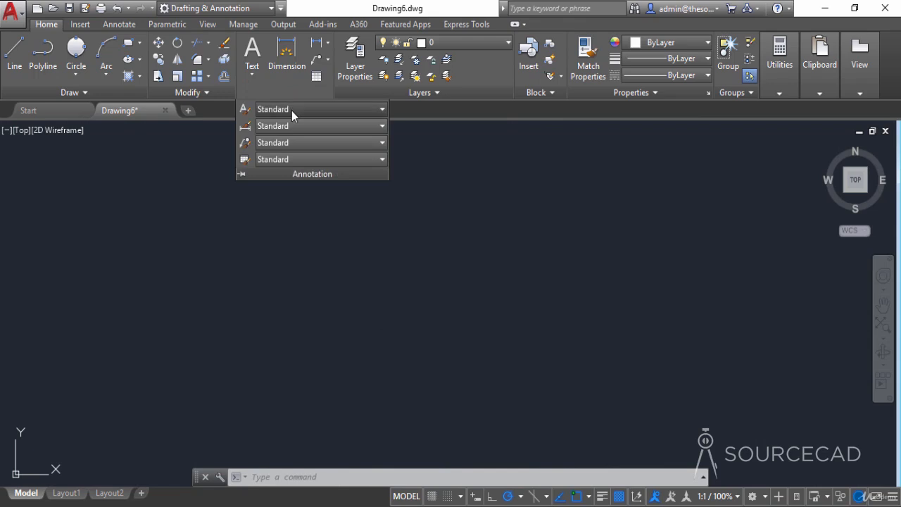
left_click(291, 109)
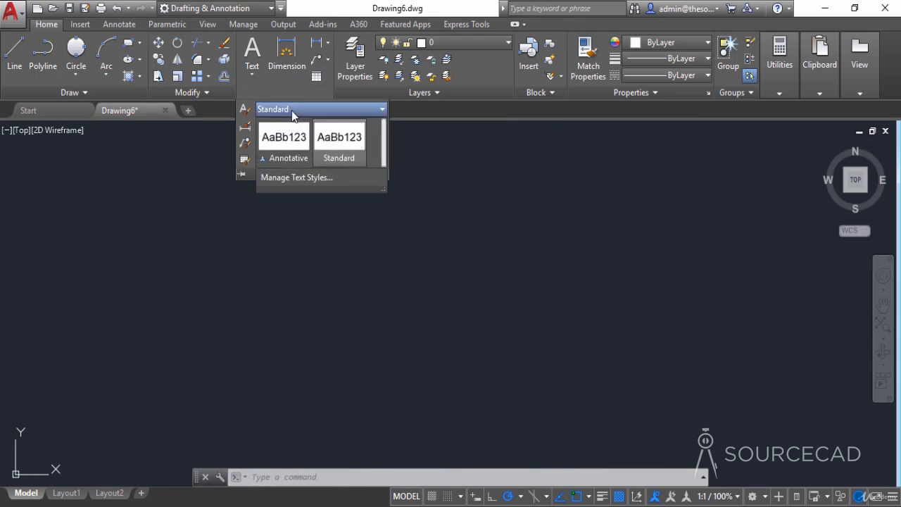
left_click(311, 180)
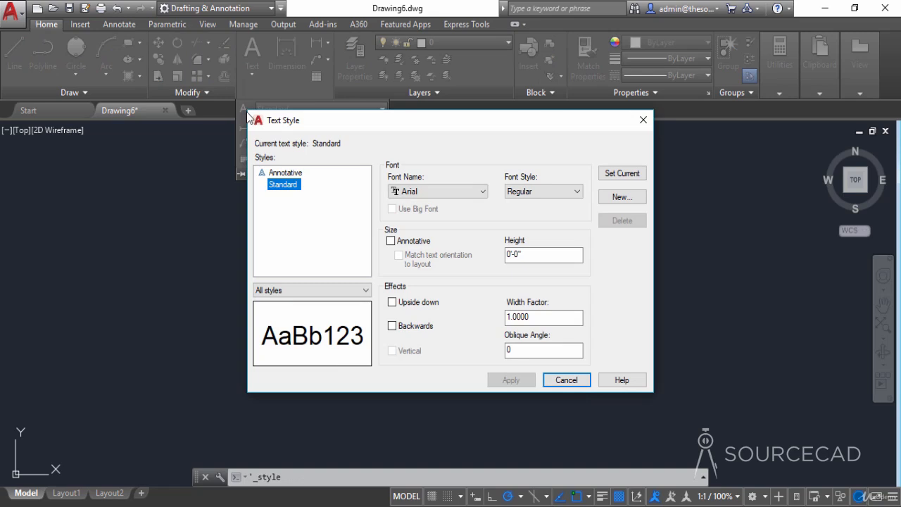
left_click(617, 197)
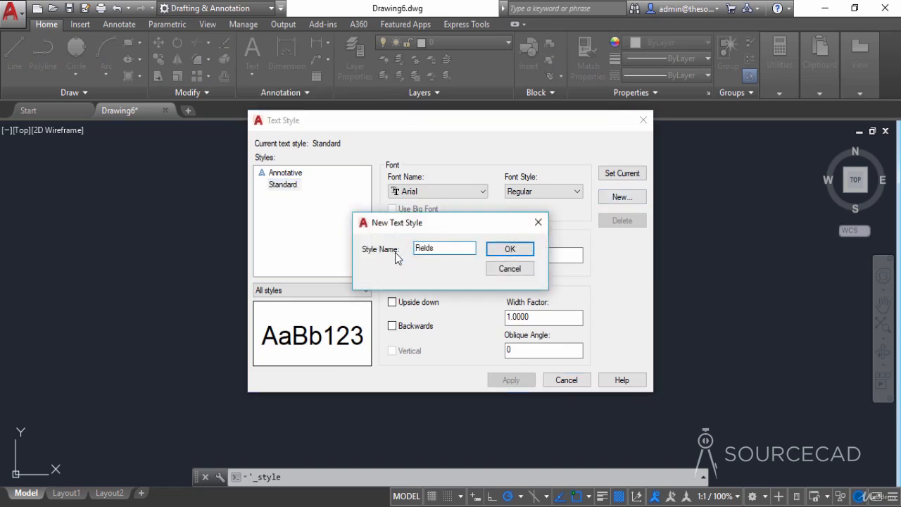
type("Fields")
left_click(509, 248)
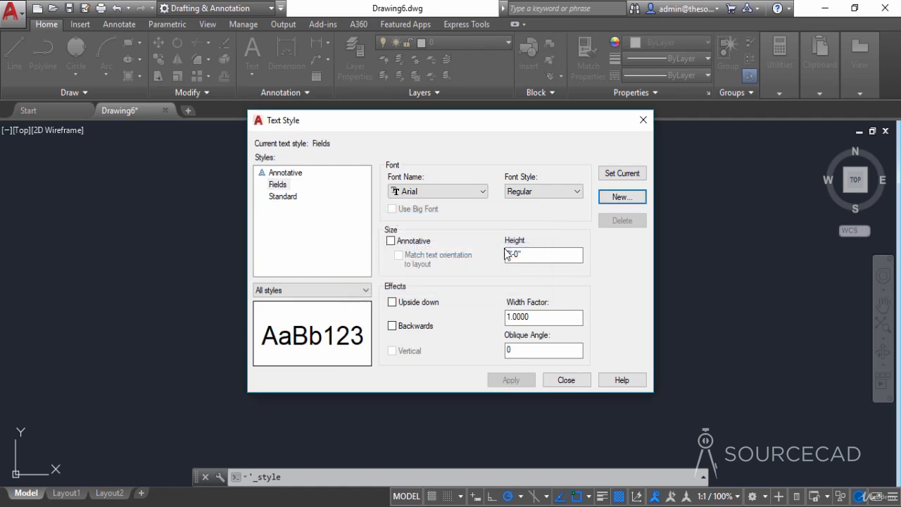
- Set the Fields text style to the simplex.shx font with a height of 1/8" and apply it
left_click(451, 197)
key("s")
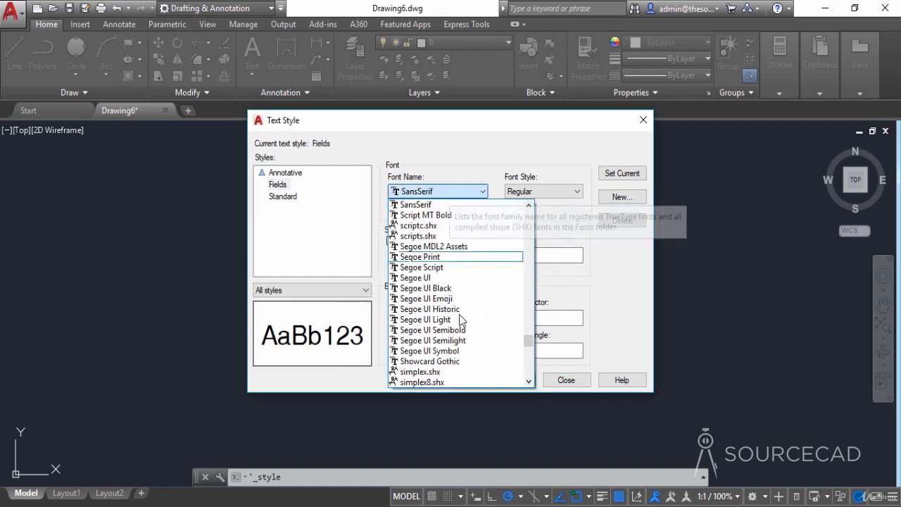
left_click(450, 373)
left_click_drag(522, 256, 453, 267)
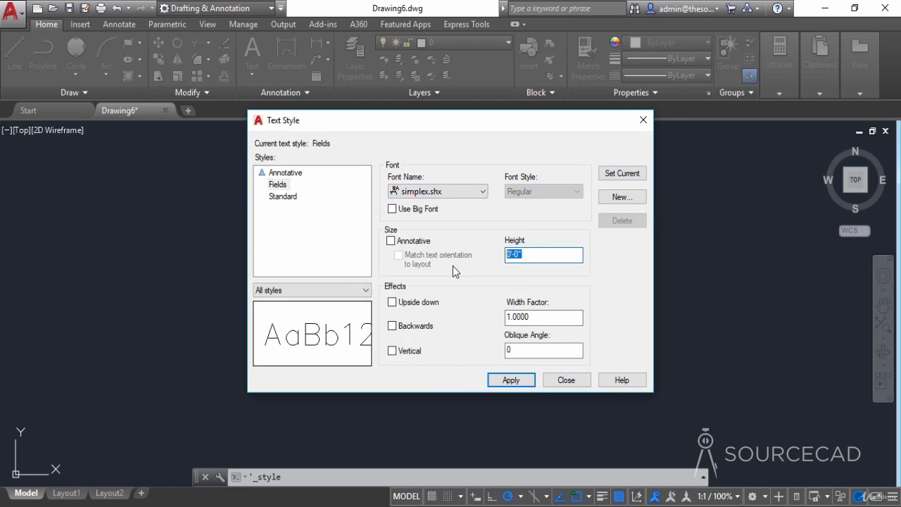
type("1")
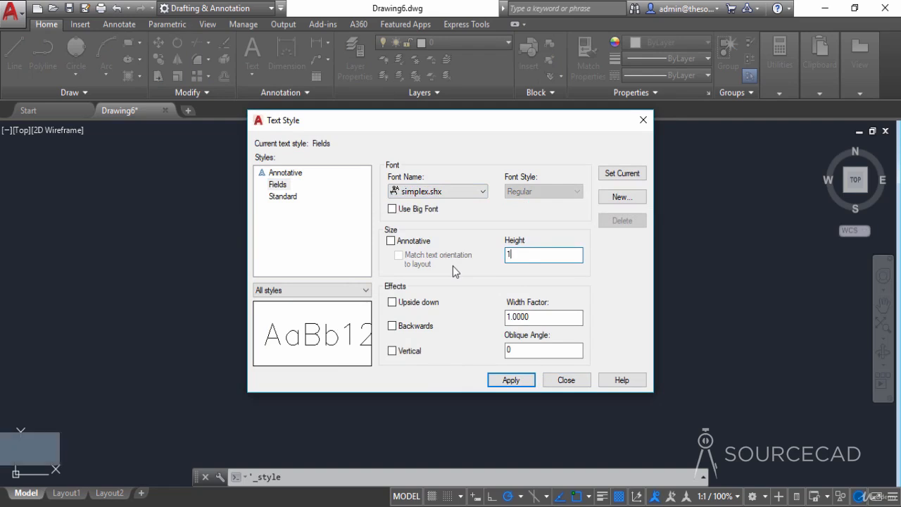
type("/8\"")
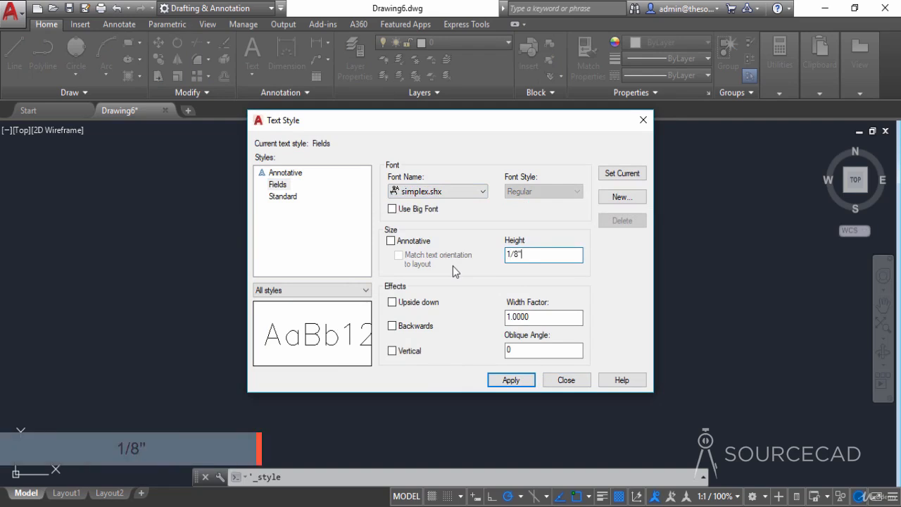
key("Tab")
left_click(512, 381)
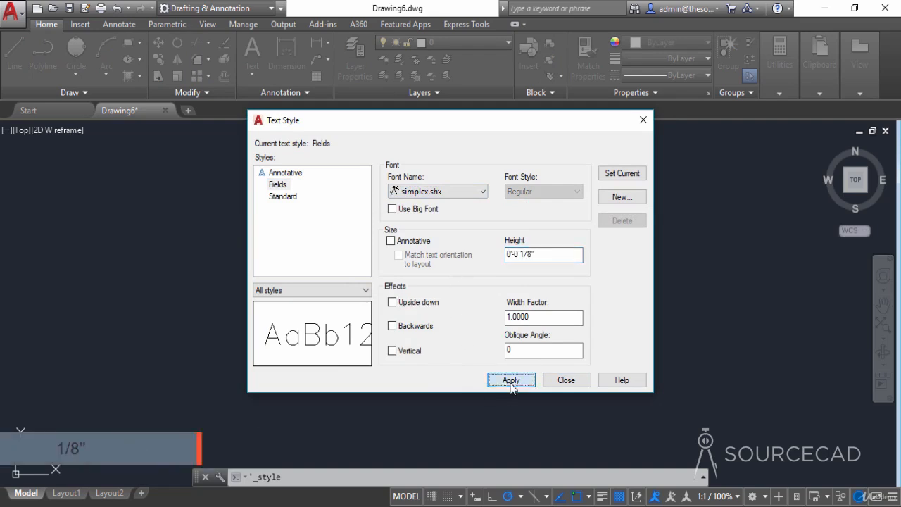
left_click(563, 374)
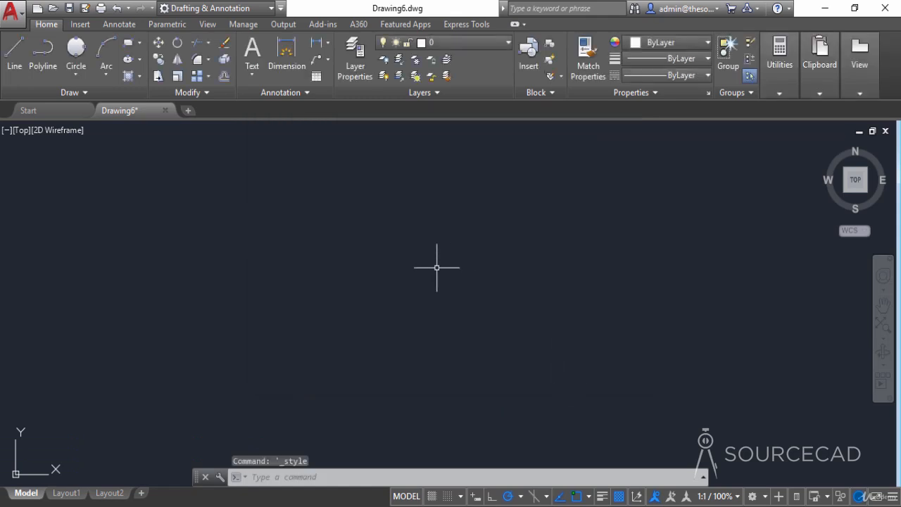
left_click(257, 92)
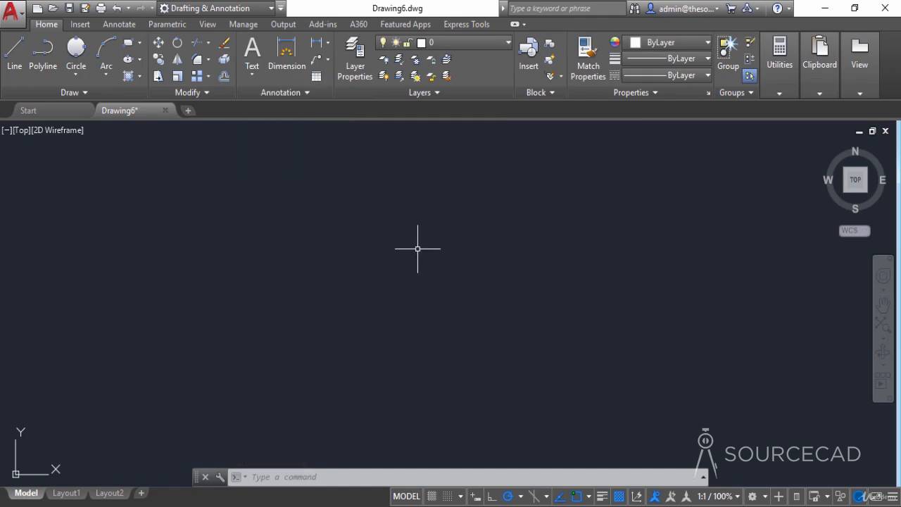
- Draw a center-radius circle with a radius of 0.25 in the middle of the empty model space
left_click(79, 75)
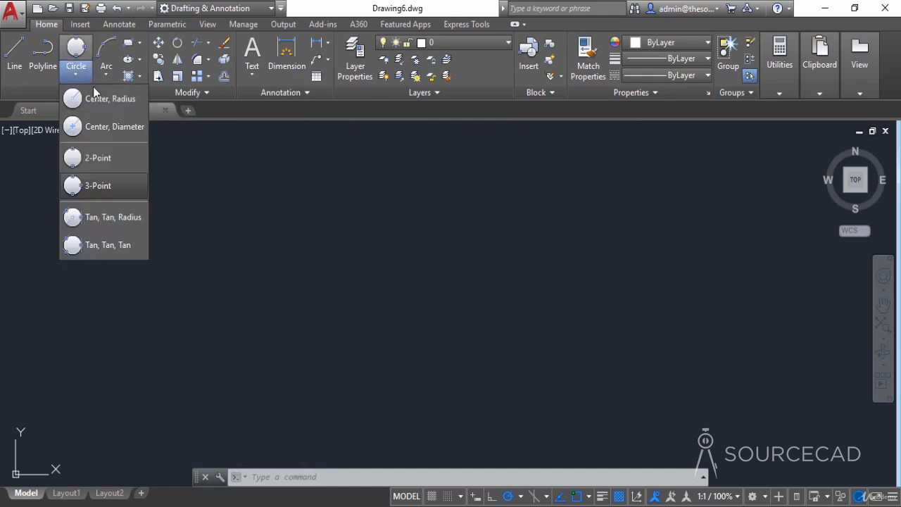
left_click(107, 103)
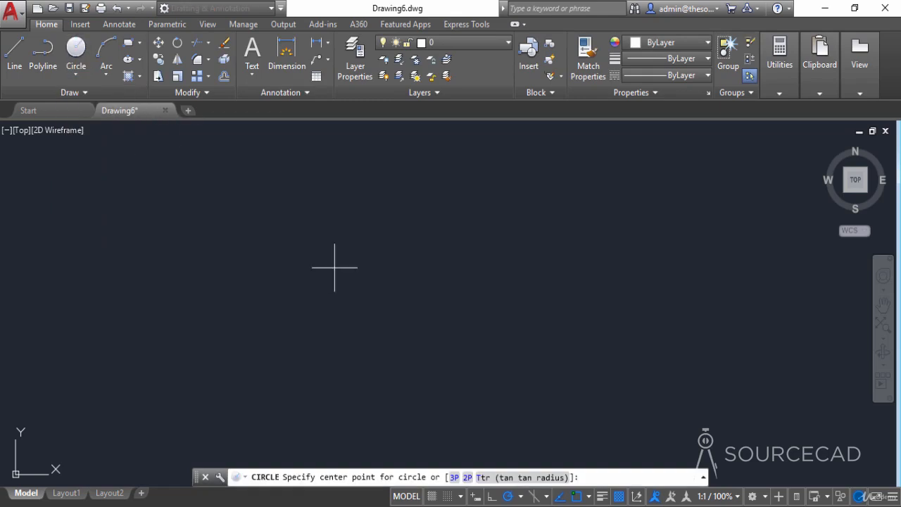
left_click(380, 275)
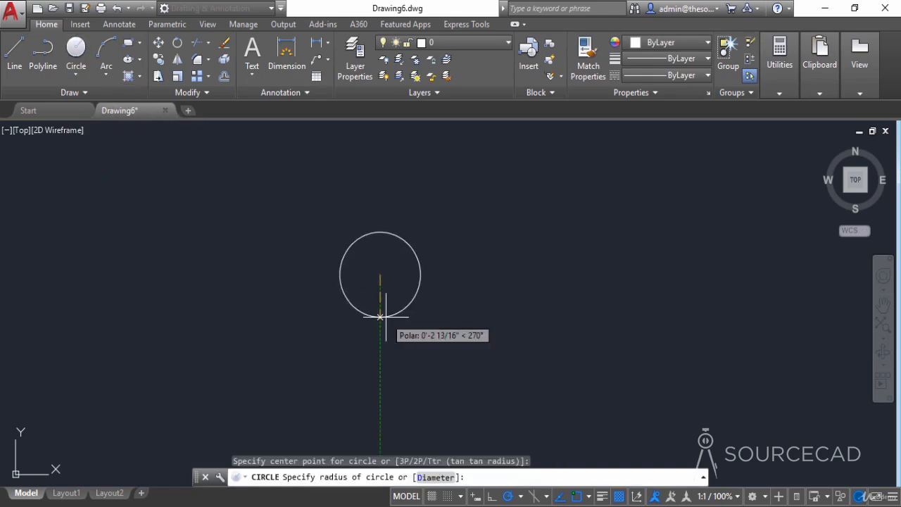
type("0.25")
key("Return")
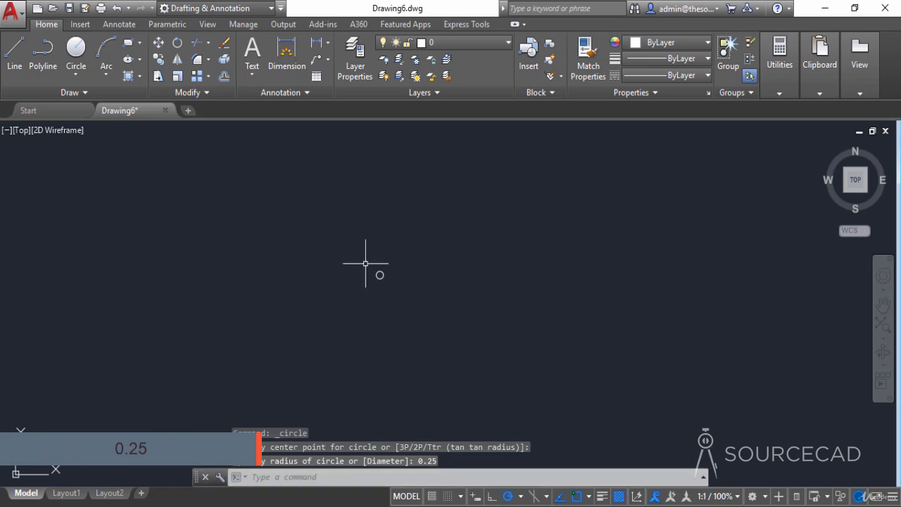
scroll(373, 273, "up", 8)
middle_click_drag(382, 259, 358, 293)
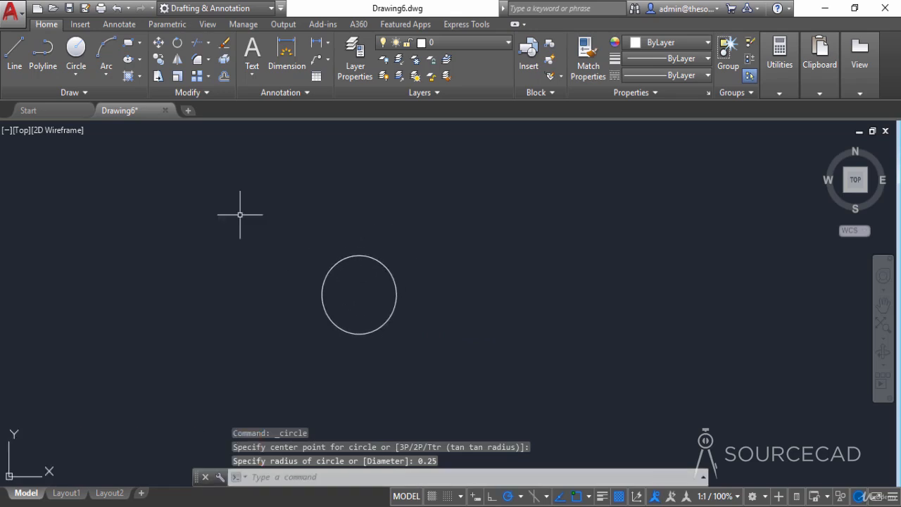
- Draw a horizontal line starting at the circle's right quadrant and extending to the right
left_click(14, 49)
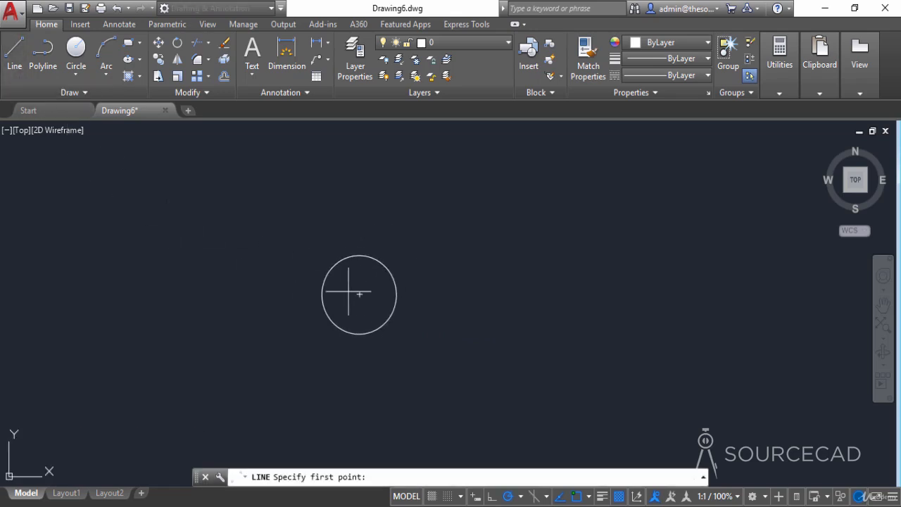
left_click(397, 294)
left_click(582, 294)
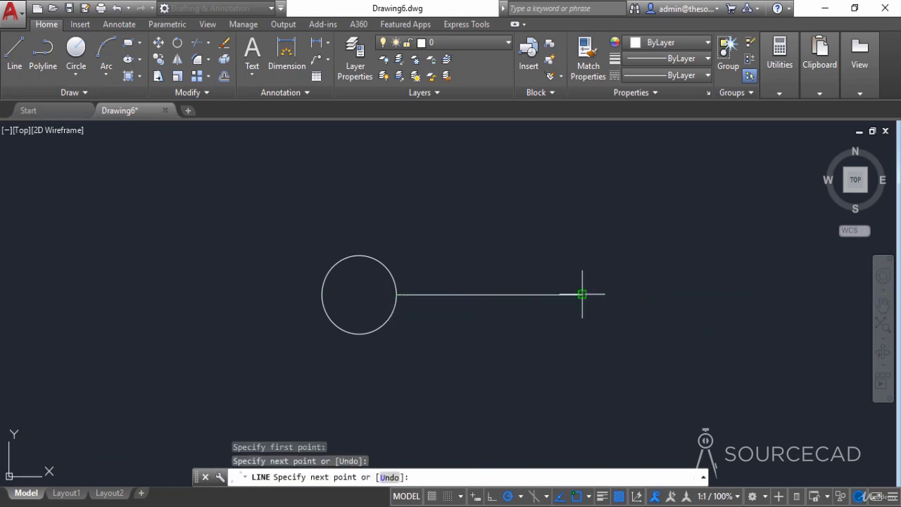
key("Return")
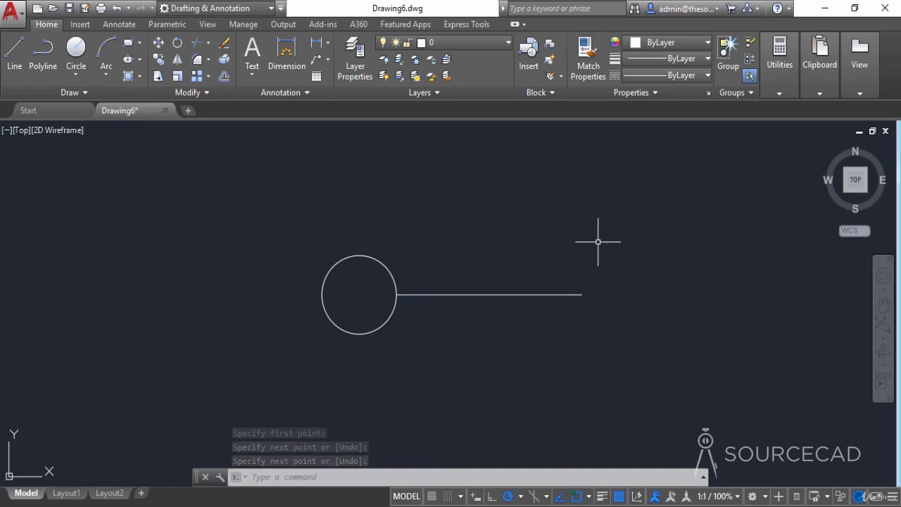
- Start an attribute definition with the tag VNUM and the prompt View Number
type("att")
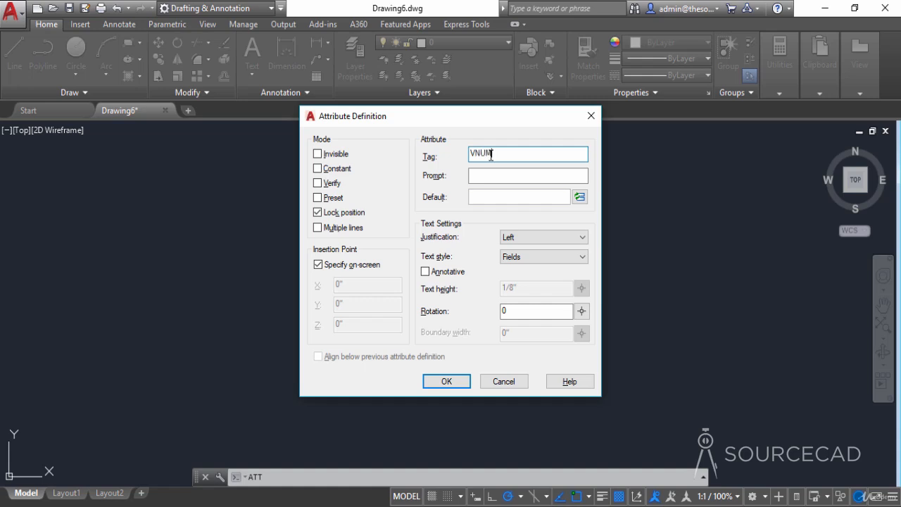
left_click(488, 176)
type("View Number")
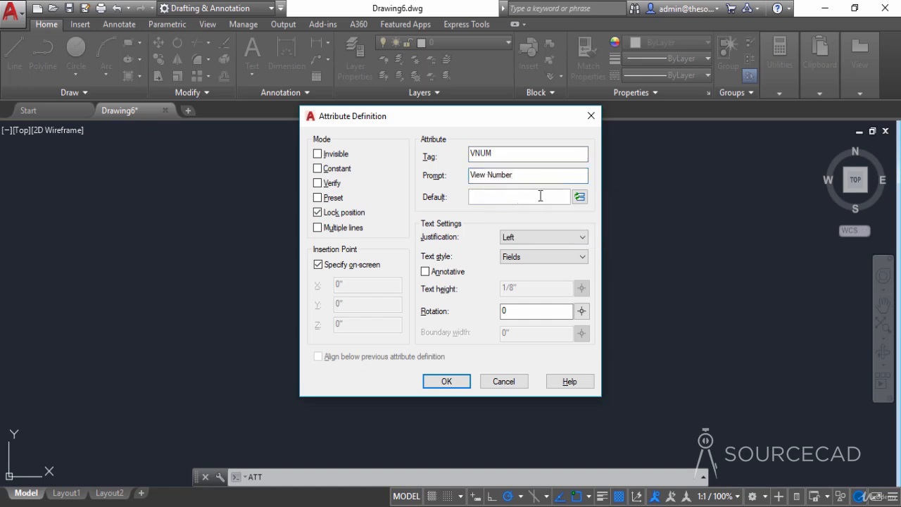
- Insert a SheetSet category SheetSetPlaceholder field of type ViewNumber as the VNUM attribute's default value
left_click(579, 198)
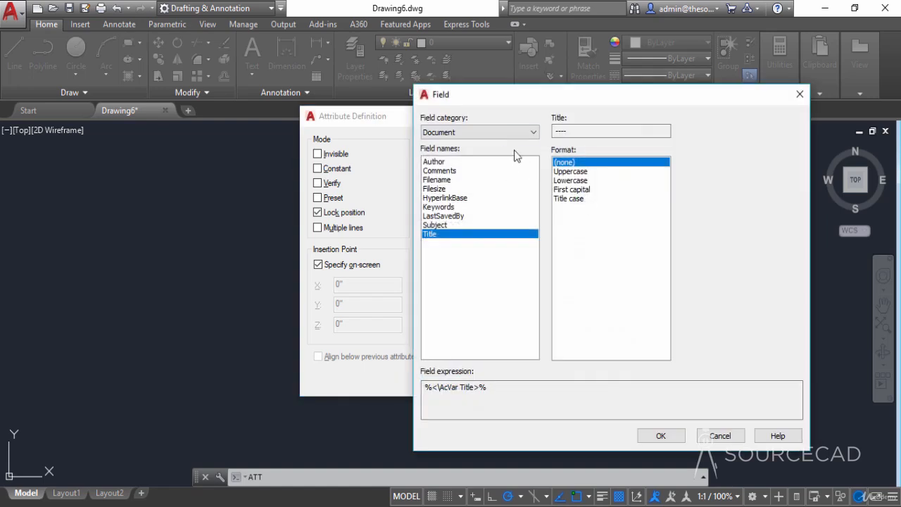
left_click(502, 133)
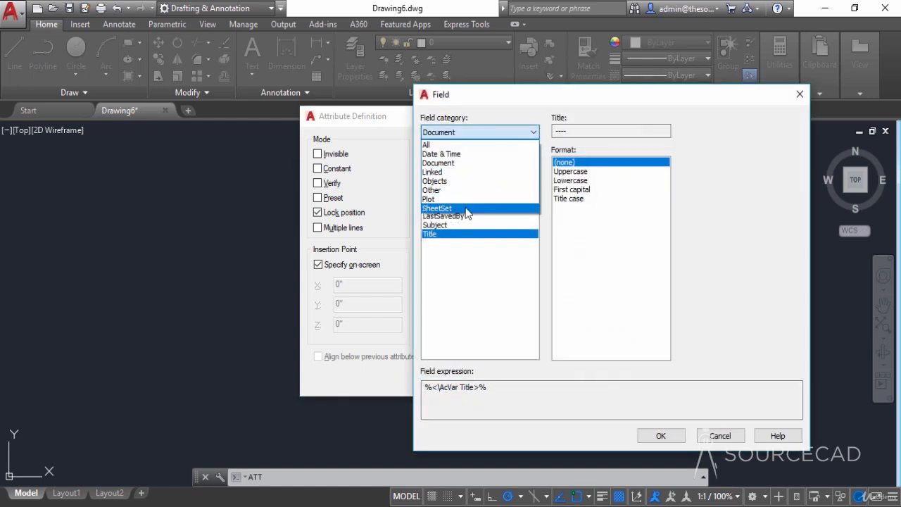
left_click(467, 210)
left_click(462, 325)
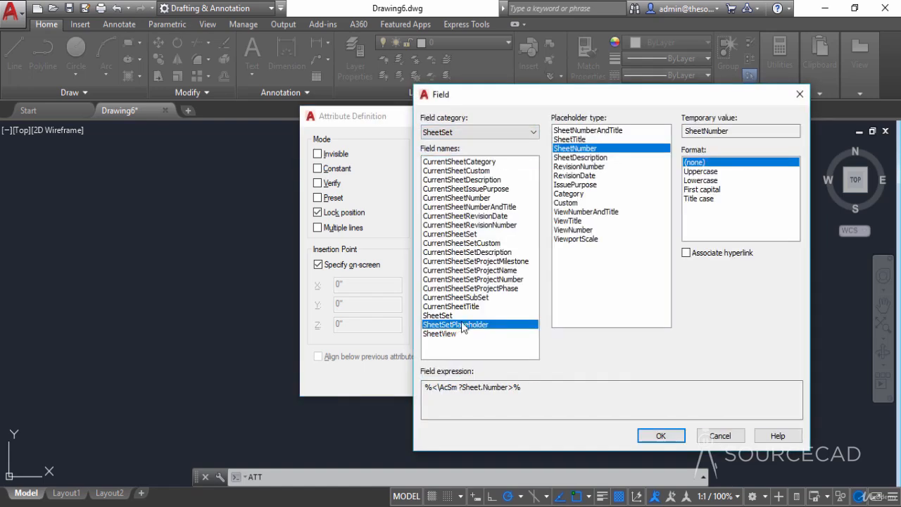
left_click_drag(502, 105, 450, 197)
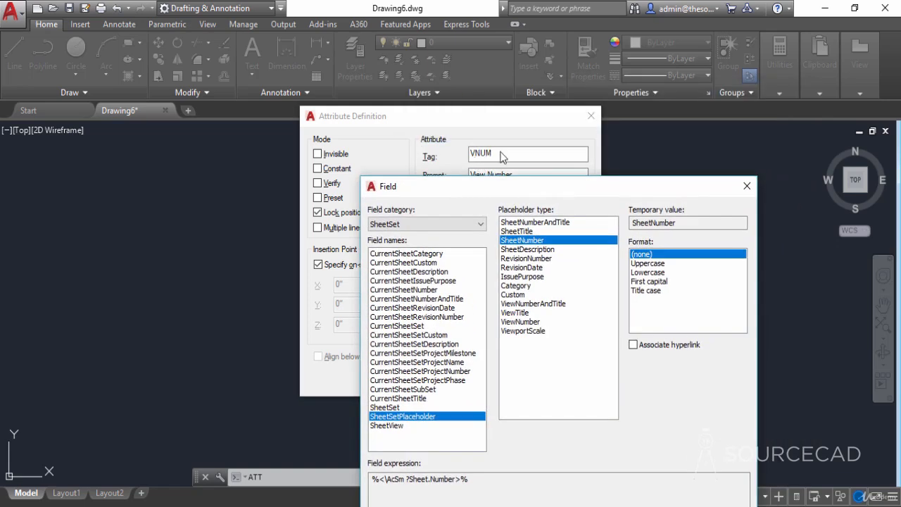
left_click_drag(514, 198, 447, 127)
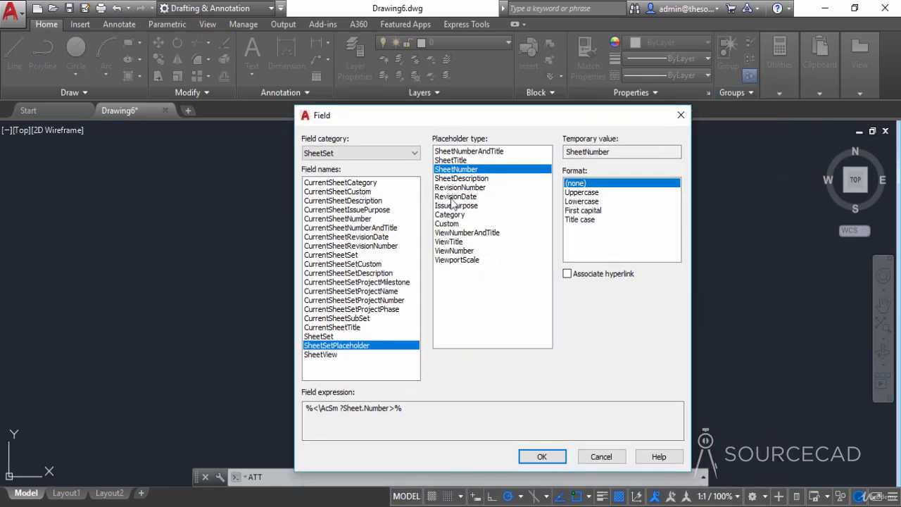
left_click(451, 251)
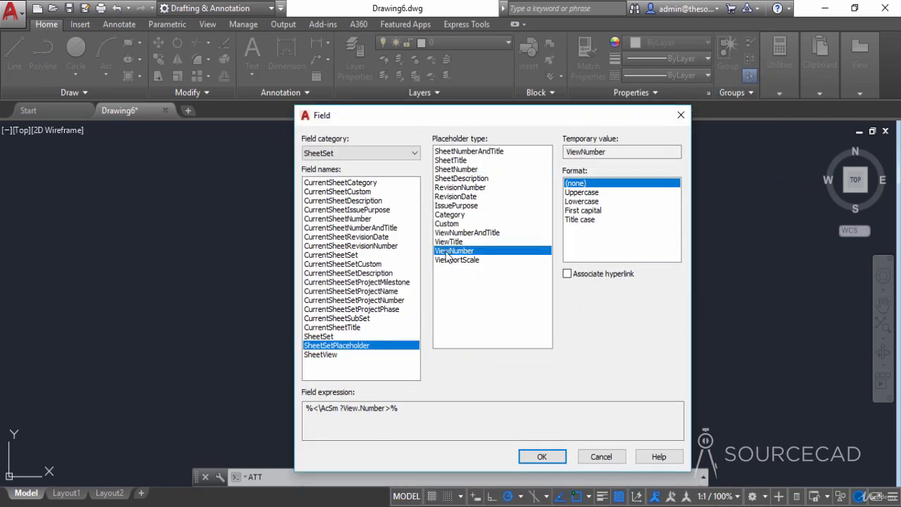
left_click(542, 457)
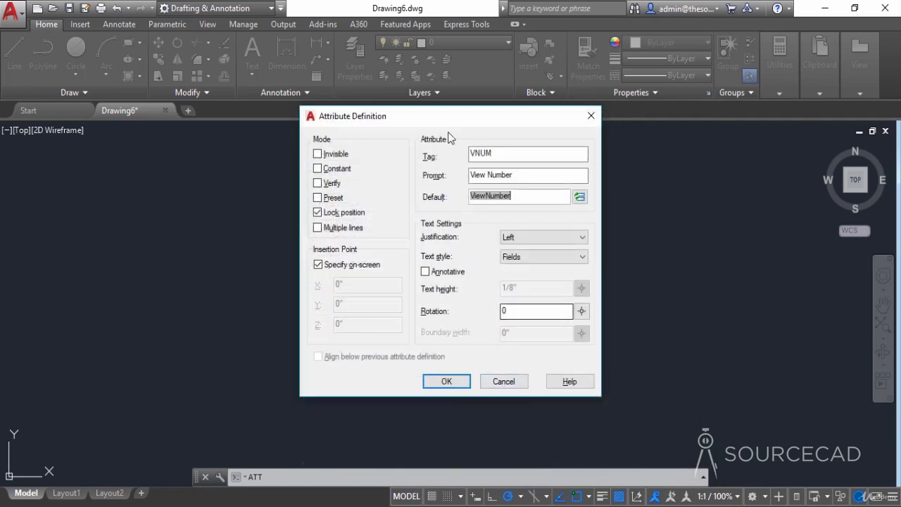
- Set the VNUM attribute's justification to Middle center and place it at the circle's center
left_click_drag(448, 132, 617, 149)
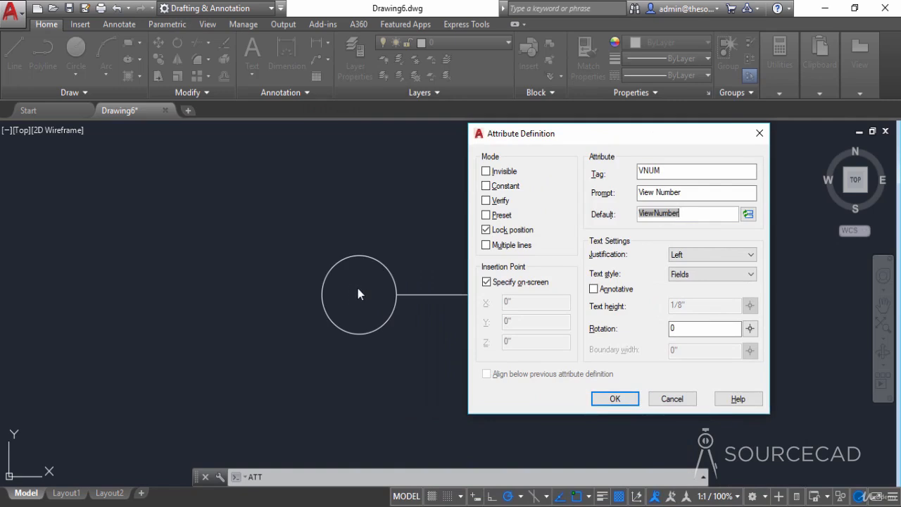
left_click(694, 255)
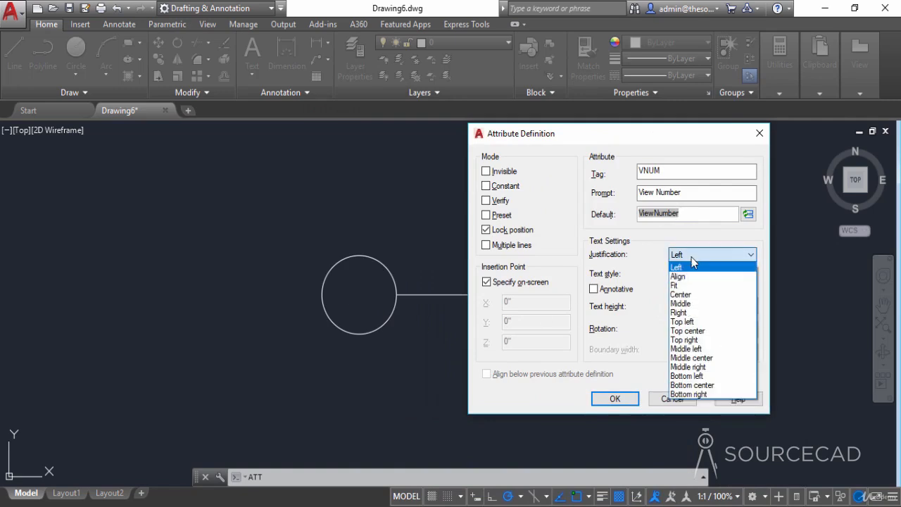
left_click(699, 357)
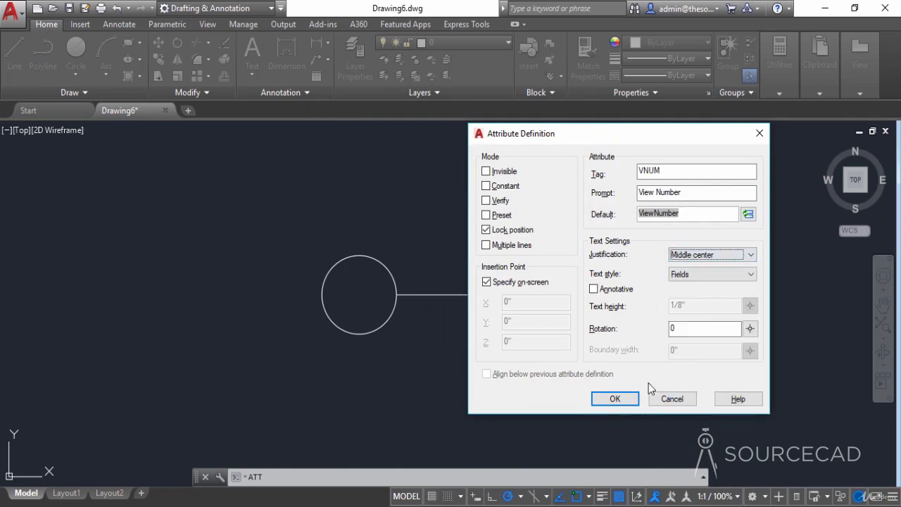
left_click(616, 399)
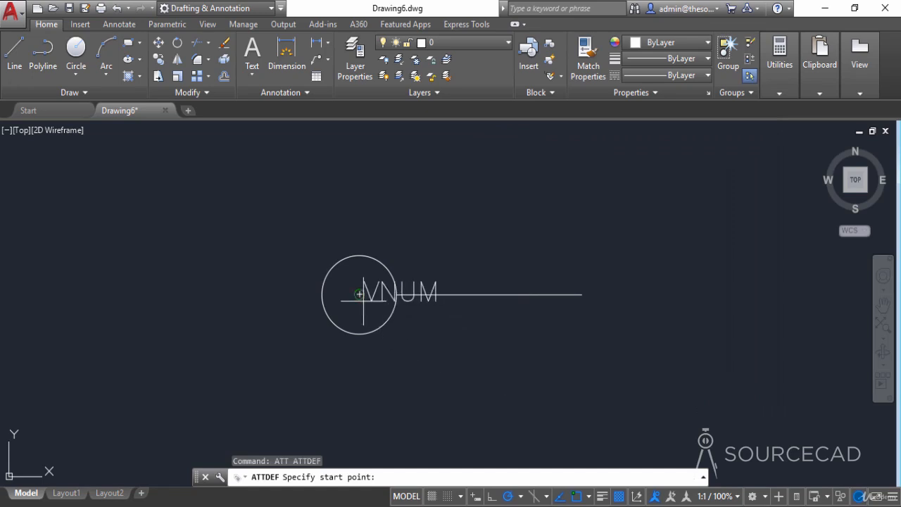
left_click(398, 293)
middle_click_drag(449, 328, 405, 324)
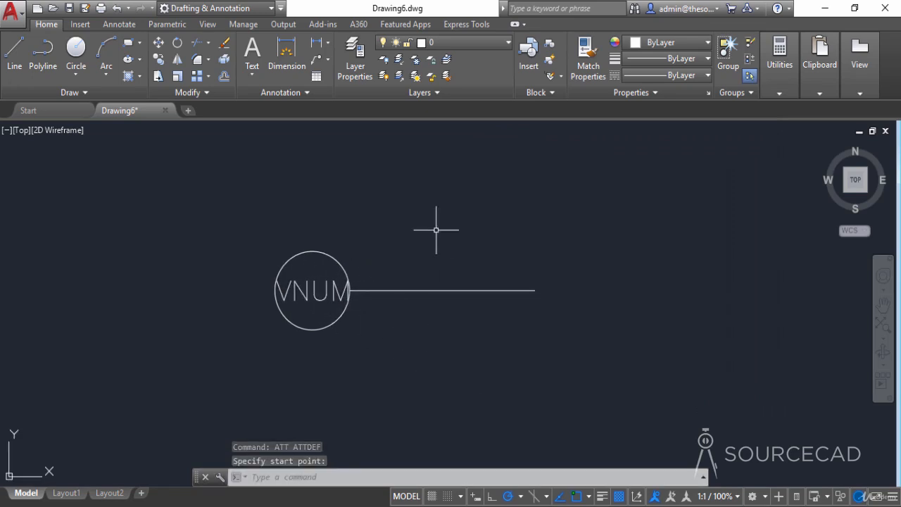
- Start another attribute definition with the tag VTITLE and the prompt View Title
key("Return")
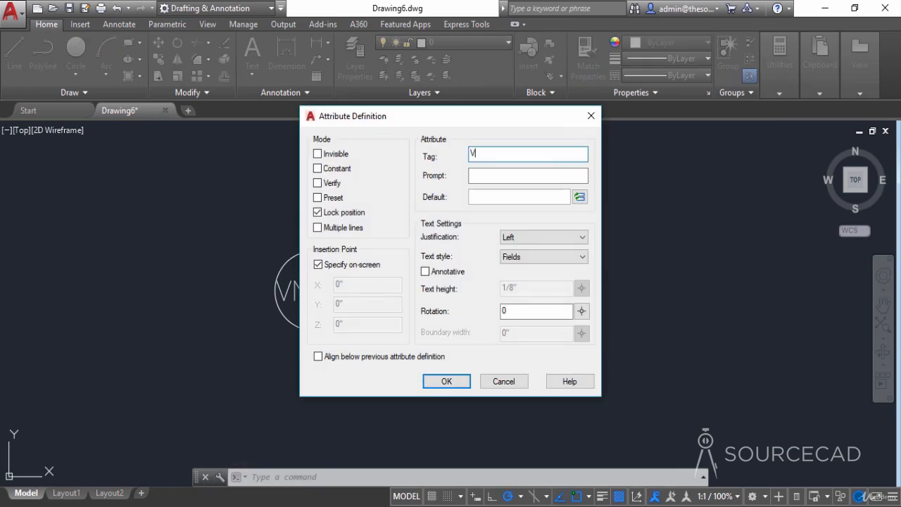
type("VTITLE")
left_click(491, 176)
type("View Title")
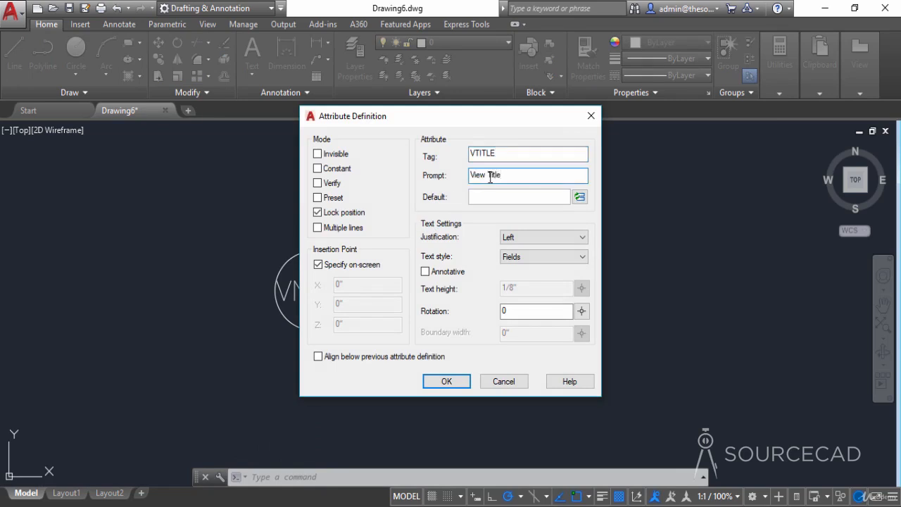
- Insert a SheetSetPlaceholder field of type ViewTitle as the VTITLE default and place the attribute just above the horizontal line
left_click(579, 197)
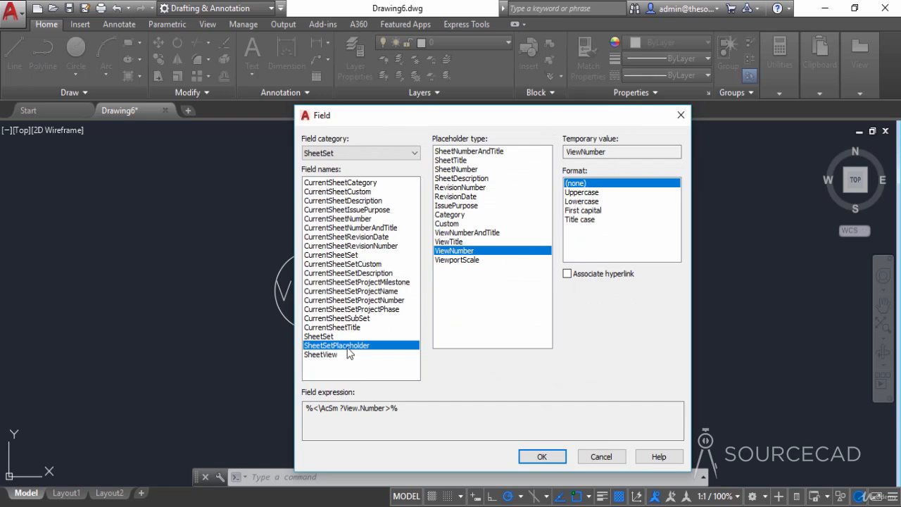
left_click(449, 242)
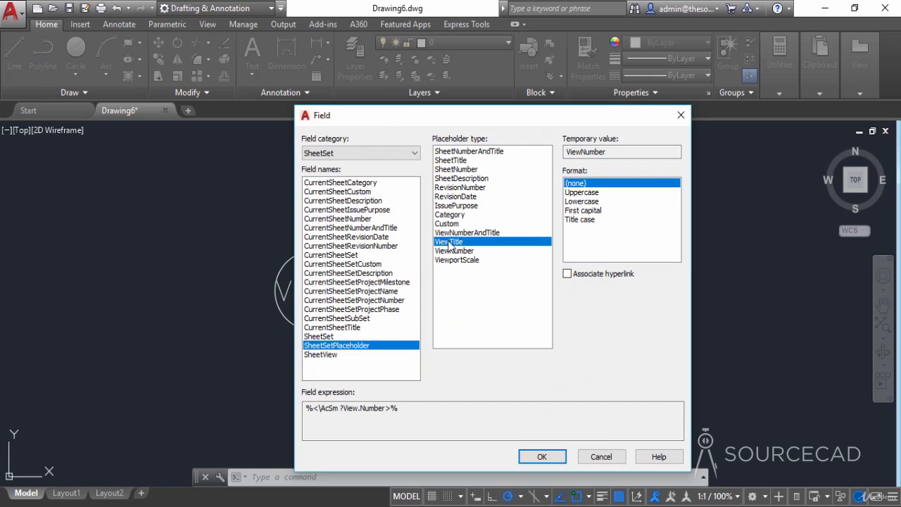
left_click(541, 456)
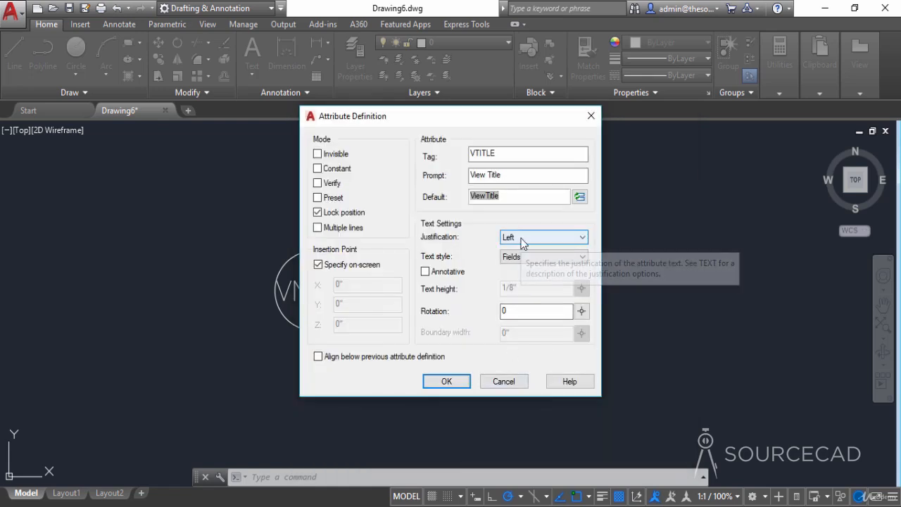
left_click(446, 381)
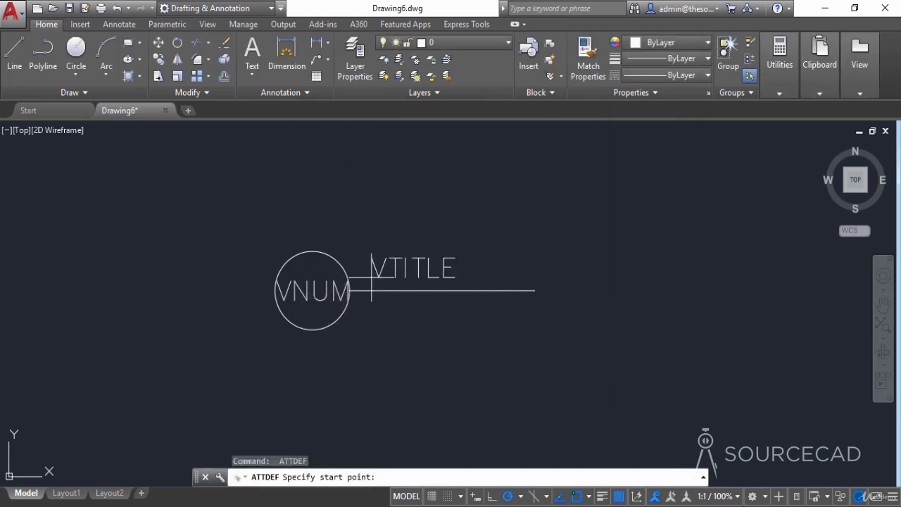
left_click(371, 279)
- Start a third attribute definition with the tag VPSCALE and the prompt Viewport scale
key("Return")
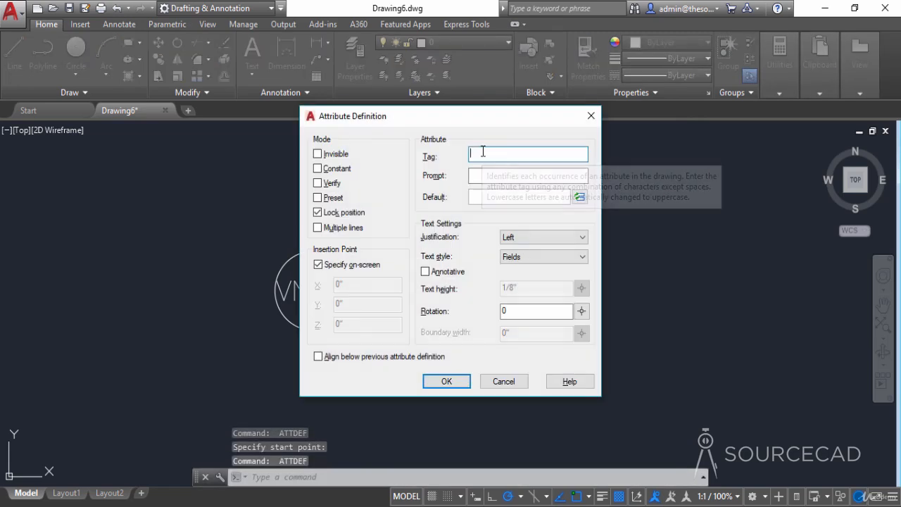
left_click(483, 151)
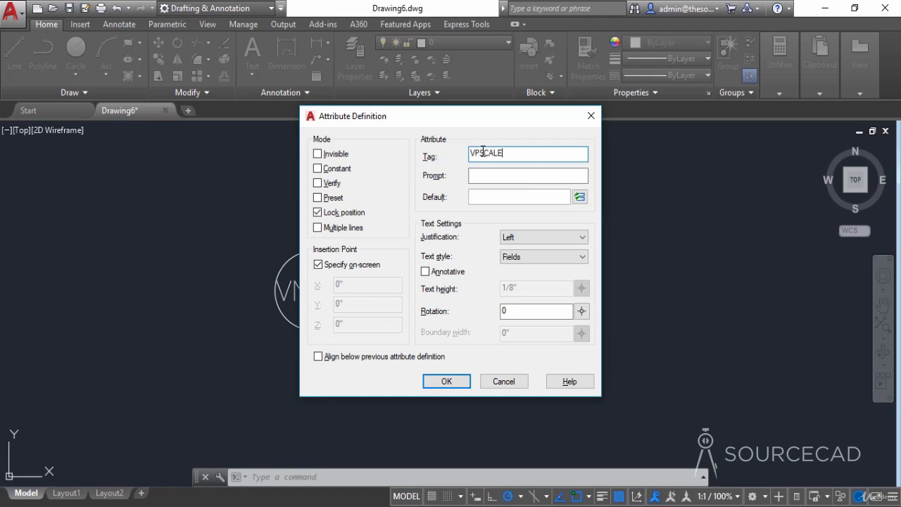
left_click(479, 173)
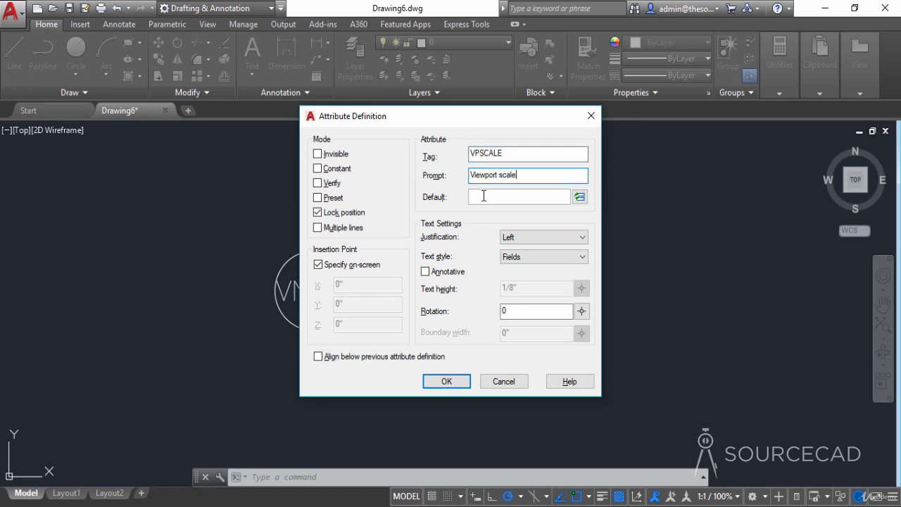
- Insert a ViewportScale SheetSetPlaceholder field with the Use scale name format as the VPSCALE default and place the attribute below the line
left_click(579, 198)
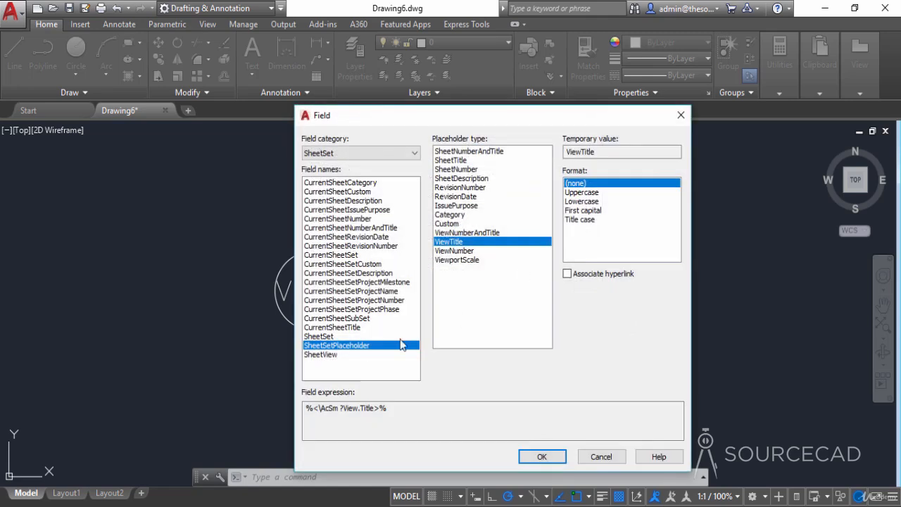
left_click(467, 261)
left_click_drag(456, 115, 481, 162)
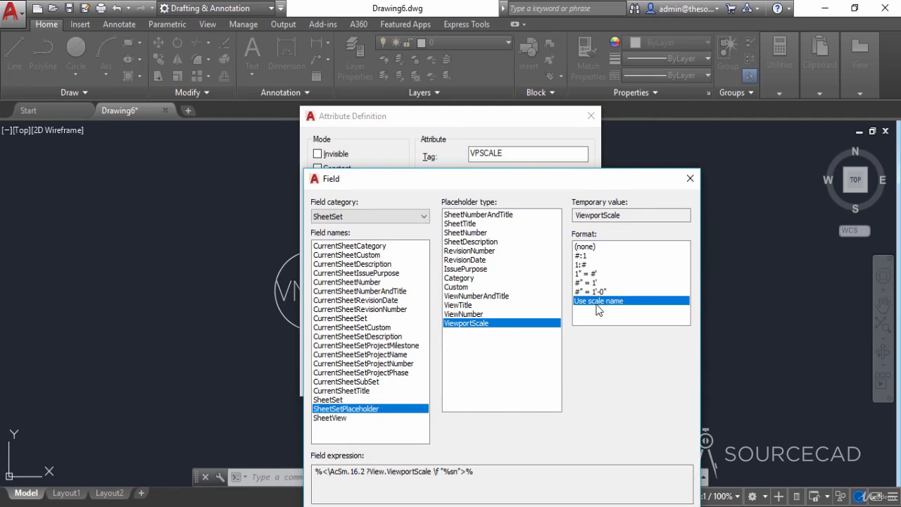
left_click_drag(504, 181, 475, 122)
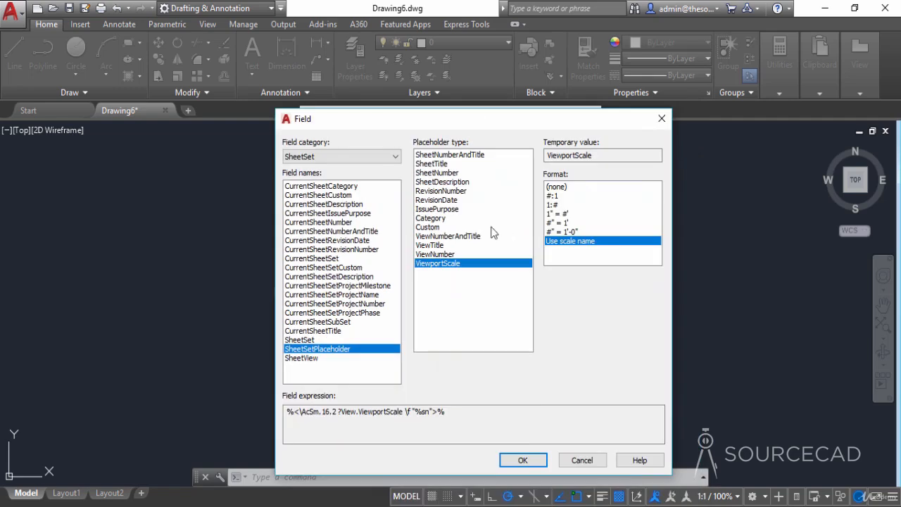
left_click(524, 459)
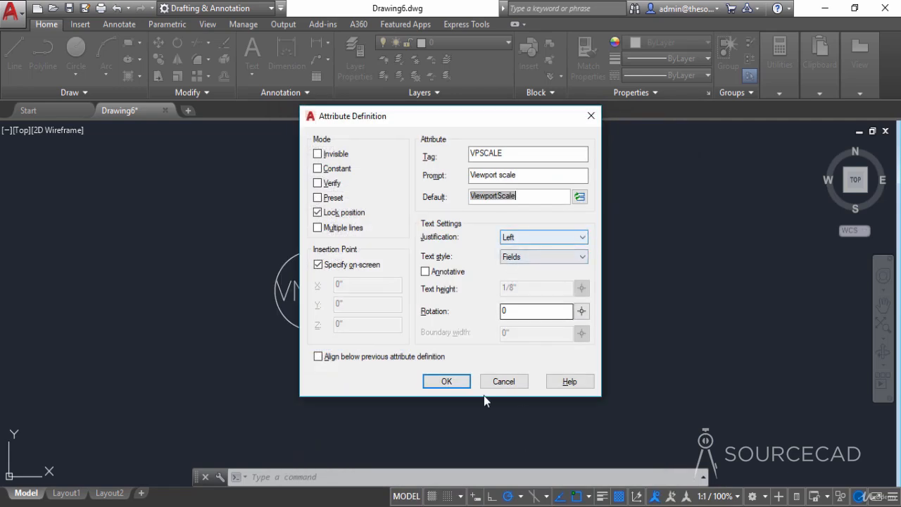
left_click(465, 382)
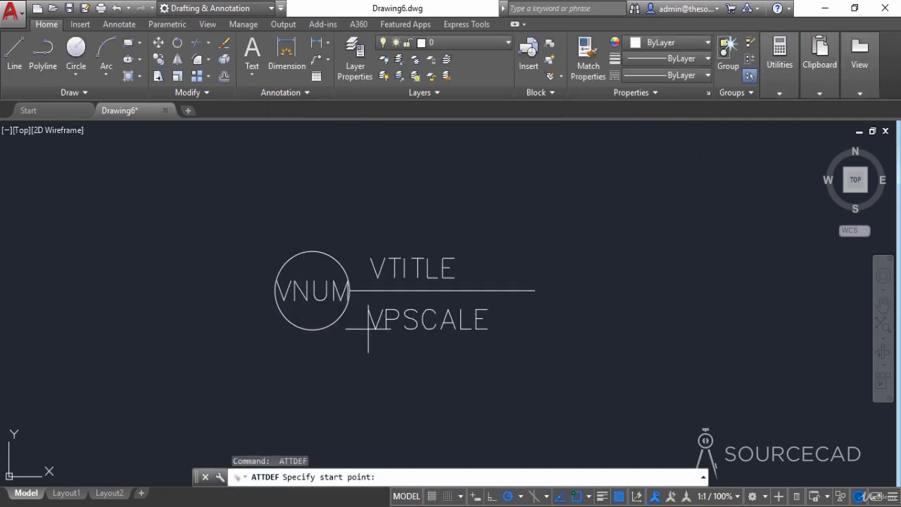
left_click(368, 324)
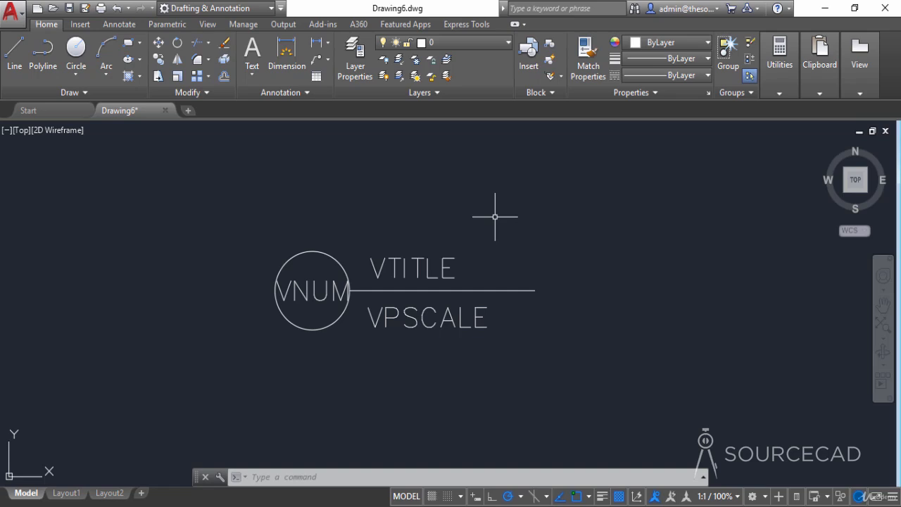
- Start a block definition named Label block and pick its base point above and slightly left of the circle
left_click(551, 45)
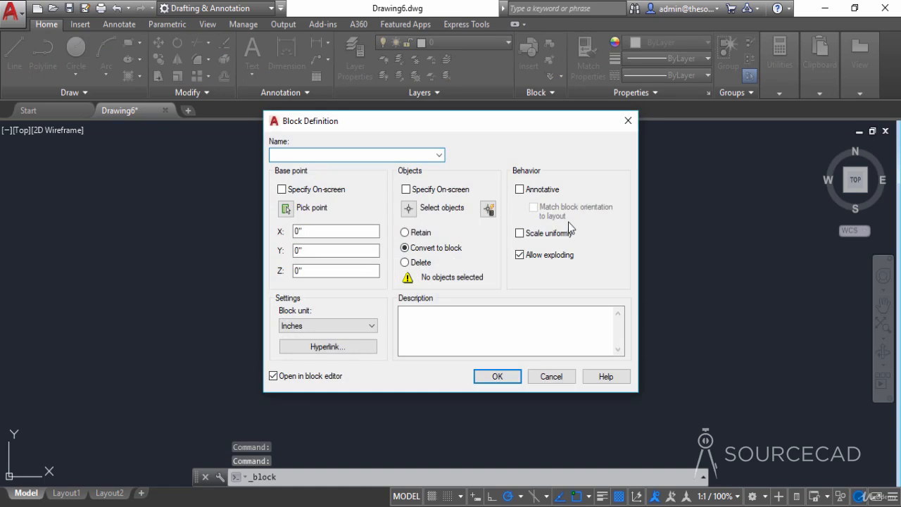
type("Label block")
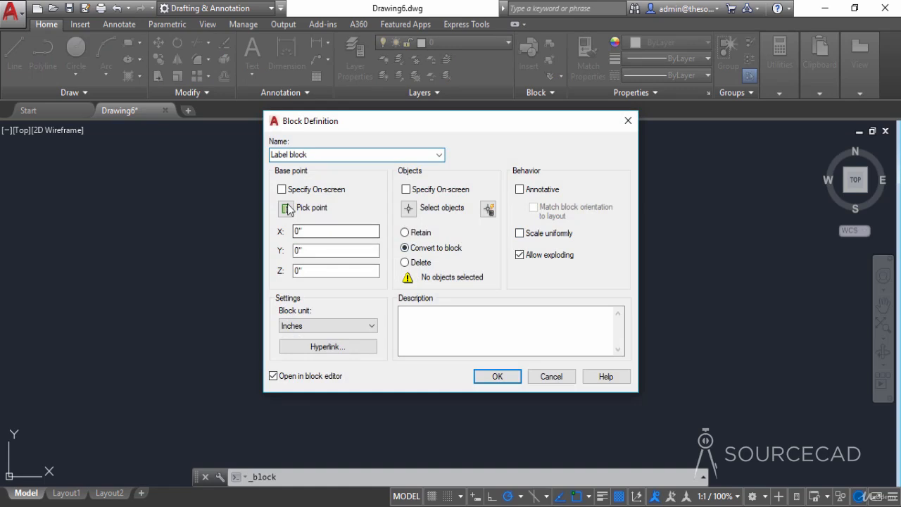
left_click(286, 209)
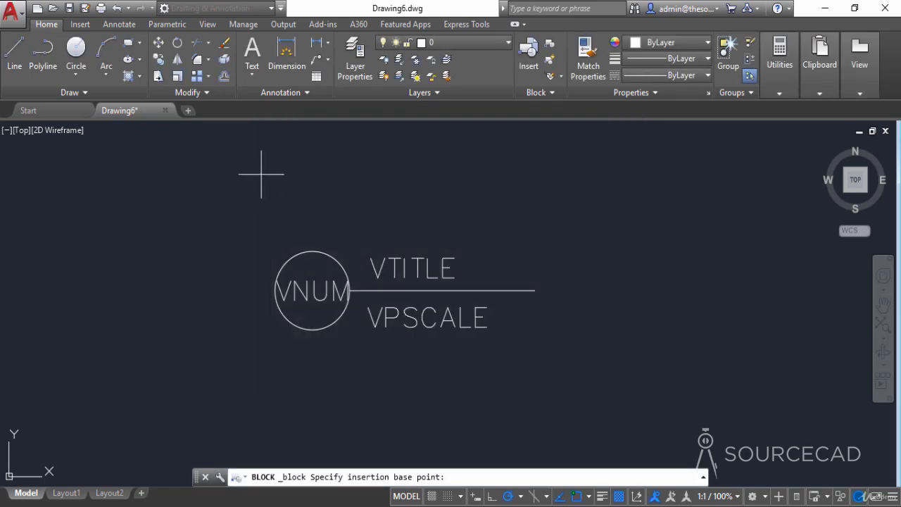
middle_click_drag(264, 169, 272, 209)
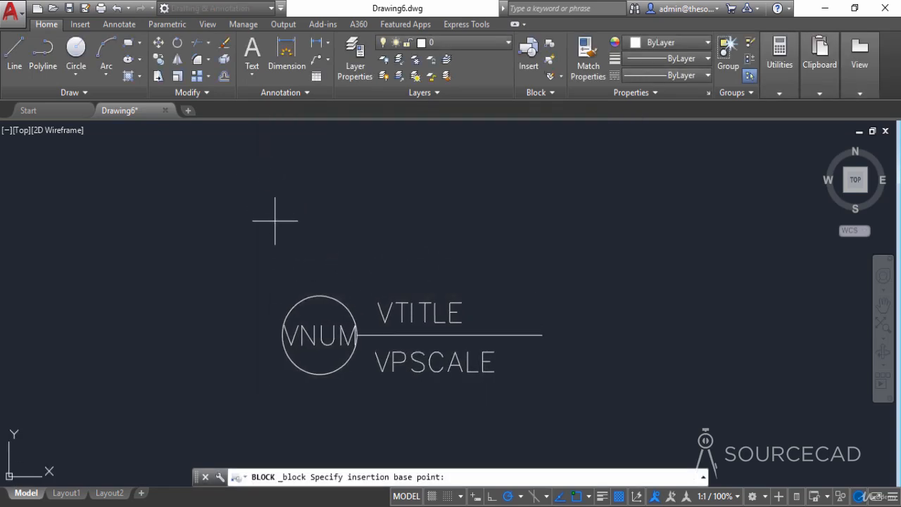
left_click(273, 217)
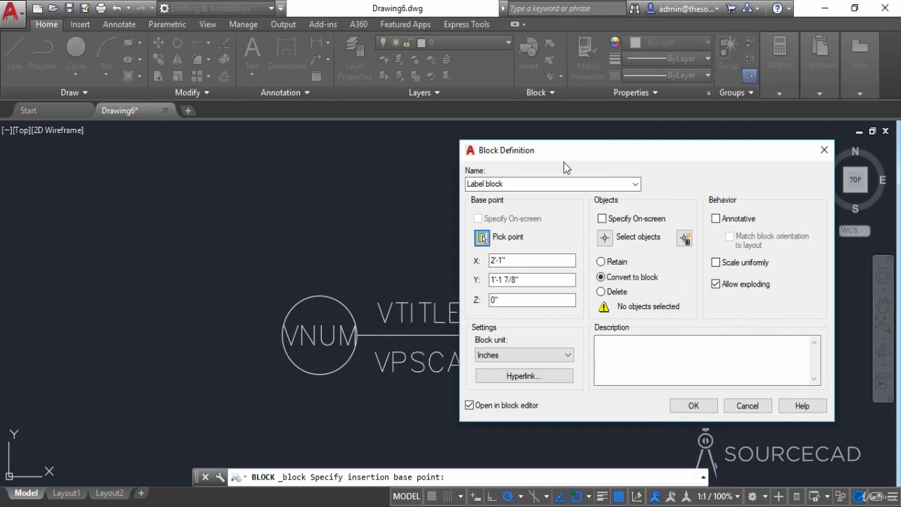
- Create the block from the circle, the line and the three attributes, accepting the default attribute values and opening it in the block editor
left_click_drag(561, 153, 412, 155)
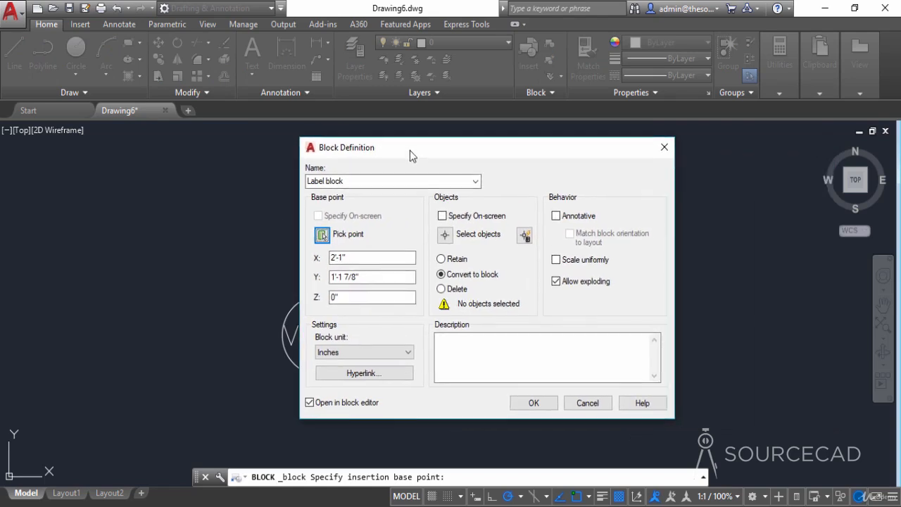
left_click(446, 237)
left_click(517, 392)
left_click(334, 253)
key("Return")
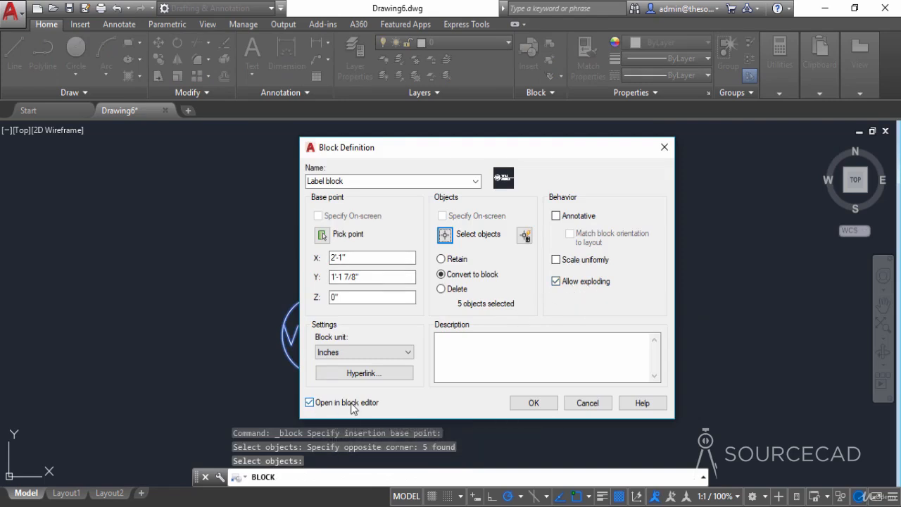
left_click(529, 405)
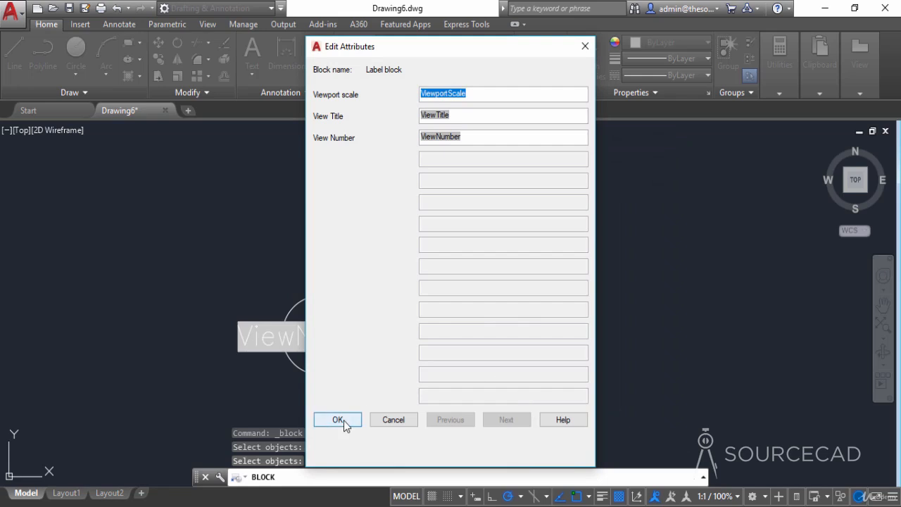
left_click(342, 421)
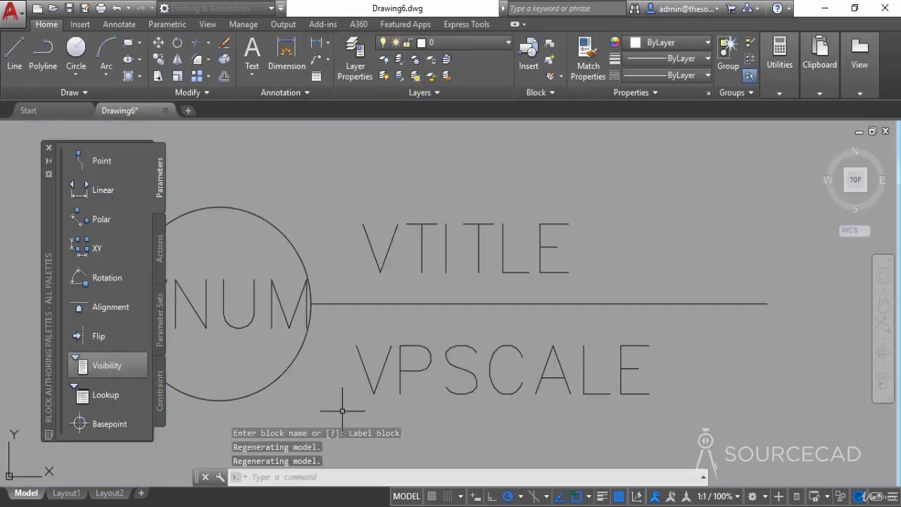
- Shorten the horizontal line by stretching its right endpoint back to just past the VPSCALE text
scroll(317, 218, "down", 2)
mouse_move(328, 236)
middle_mouse_down()
mouse_move(374, 281)
mouse_move(406, 290)
middle_mouse_up()
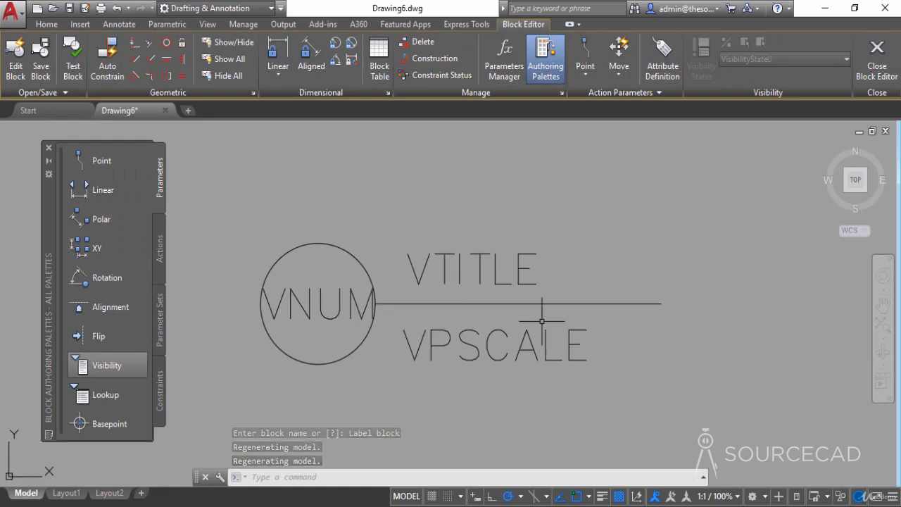
left_click(642, 305)
left_click(660, 304)
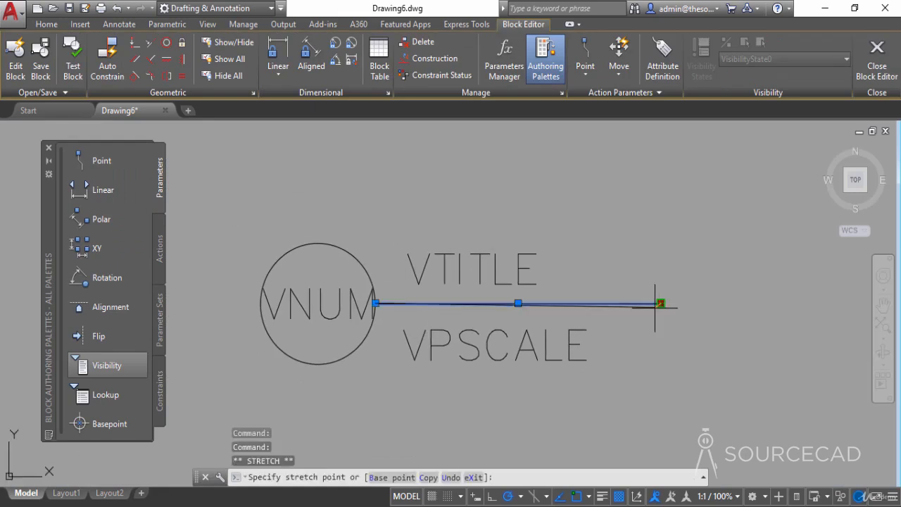
left_click(613, 303)
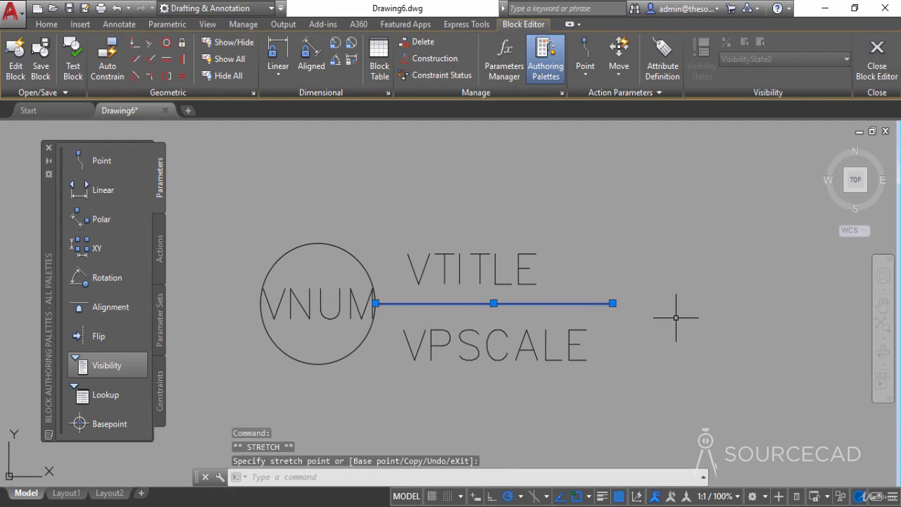
key("Escape")
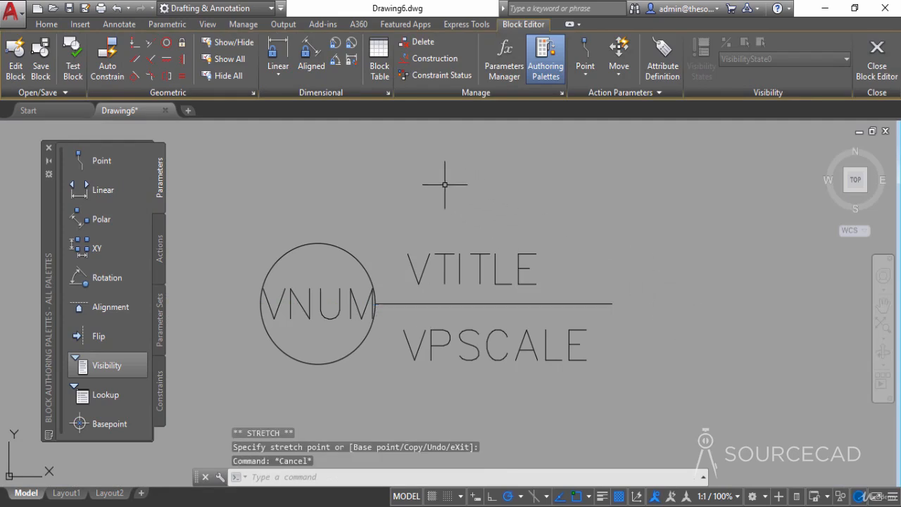
- Add a linear constraint parameter between the horizontal line's endpoints, placed above VTITLE, and close the block editor saving the changes
left_click(285, 52)
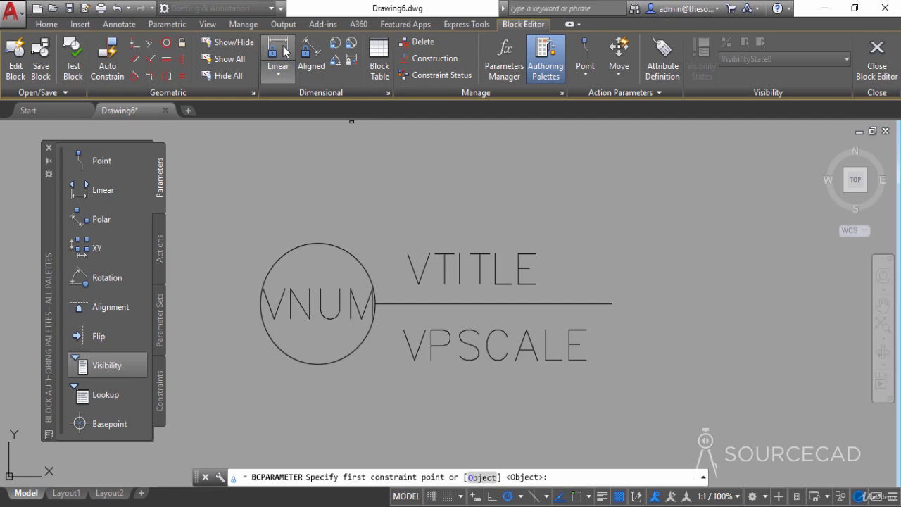
left_click(392, 294)
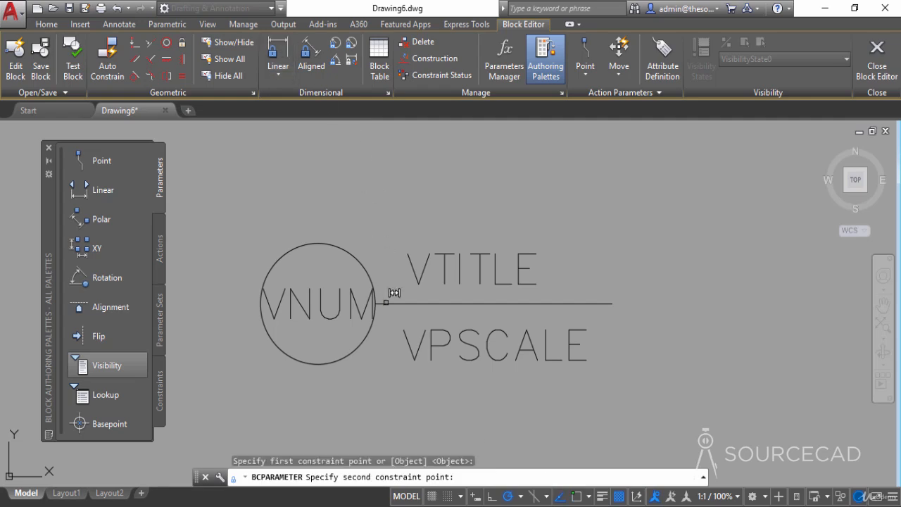
left_click(612, 304)
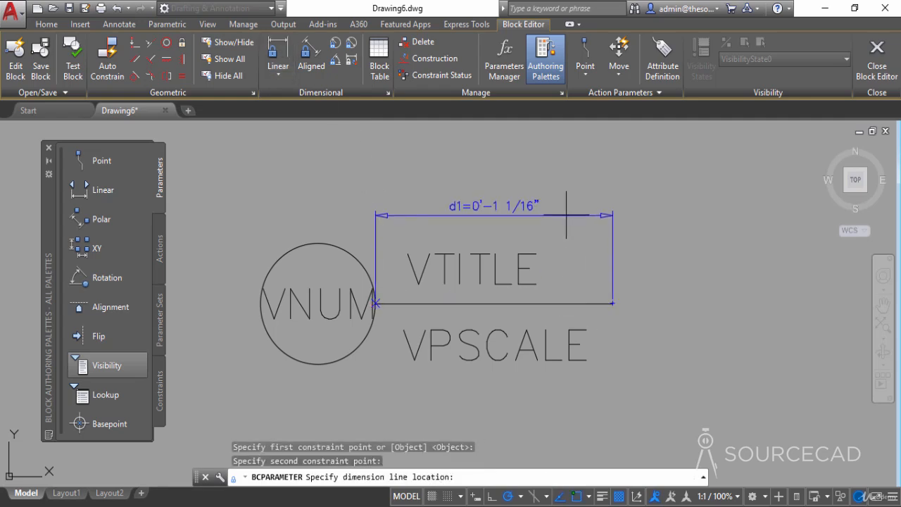
left_click(700, 214)
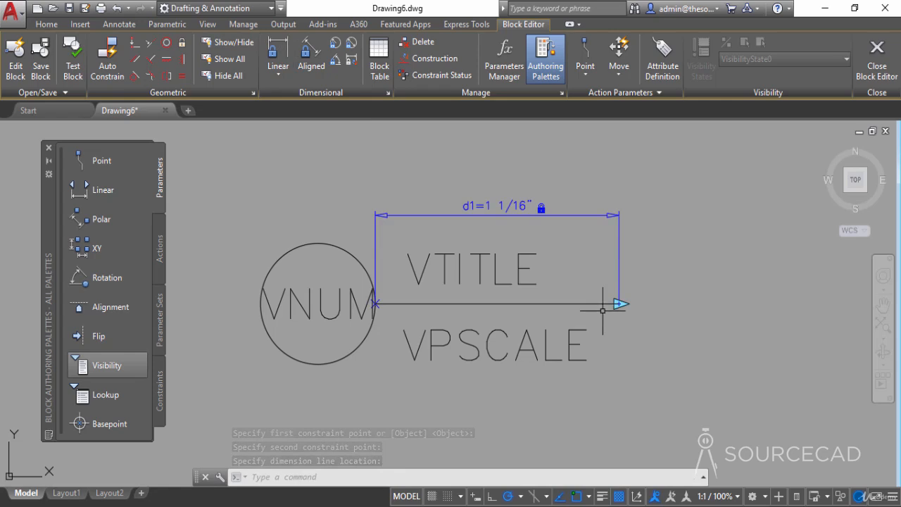
left_click(873, 77)
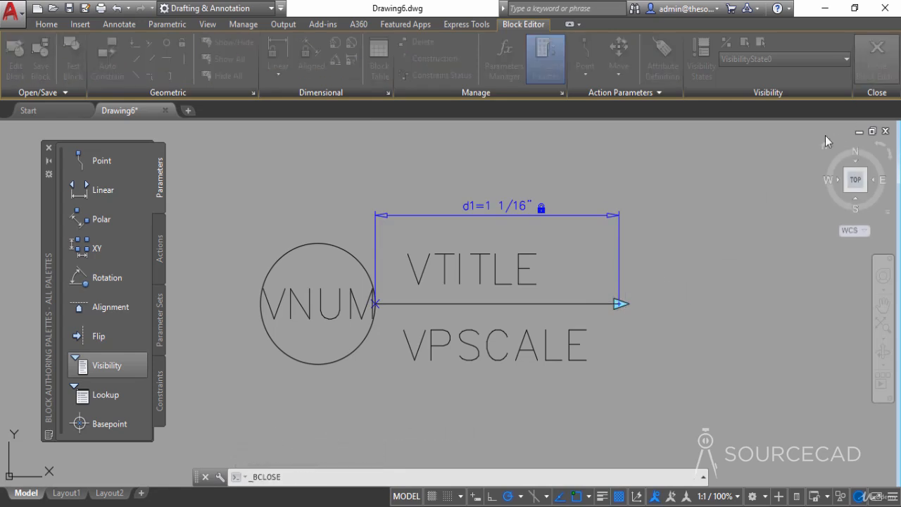
left_click(468, 248)
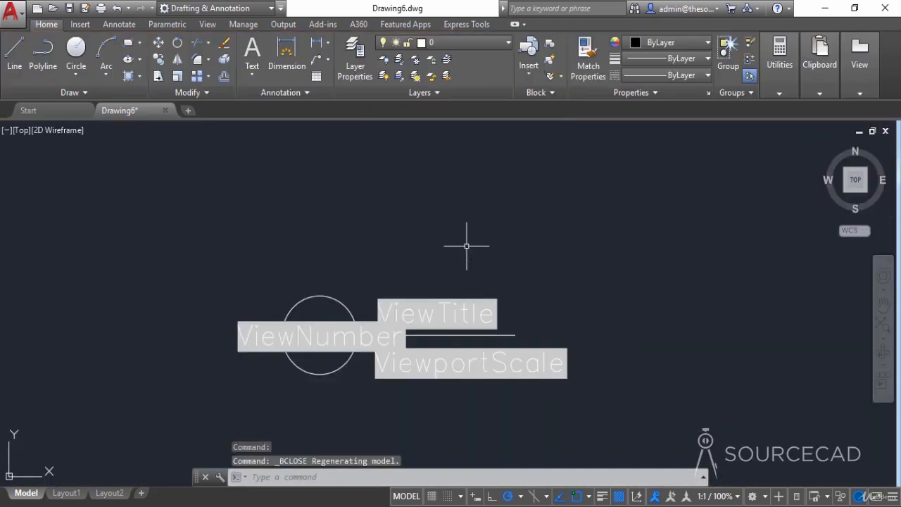
- Test the label block's line grip by stretching it well past the ViewportScale text and pulling it back near its start
left_click(339, 305)
left_click(515, 334)
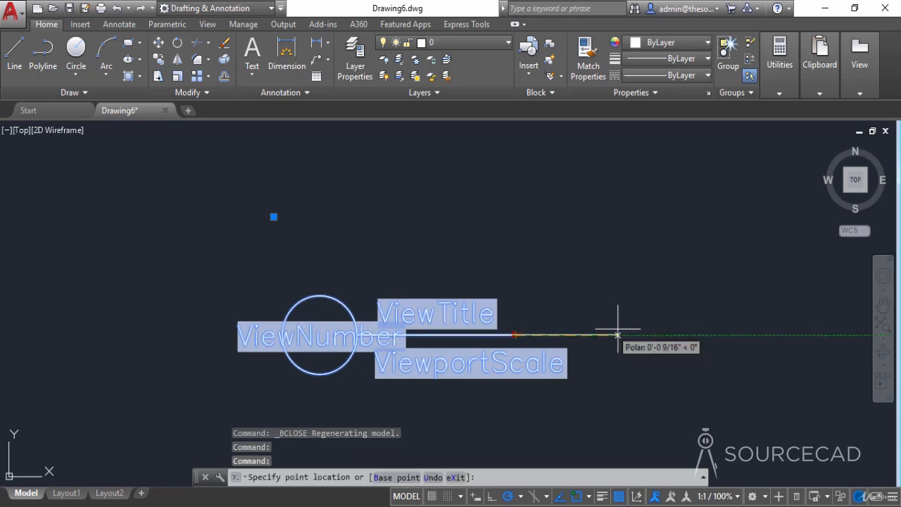
left_click(640, 335)
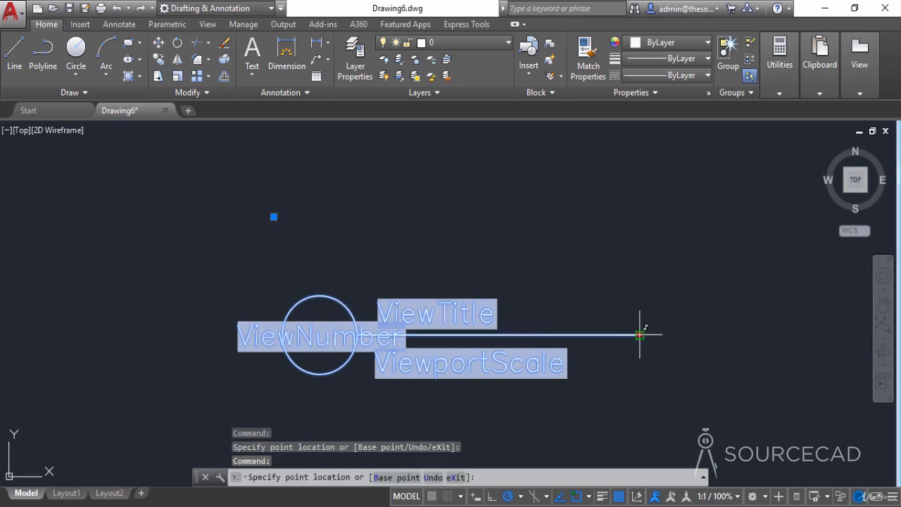
left_click(526, 325)
key("Escape")
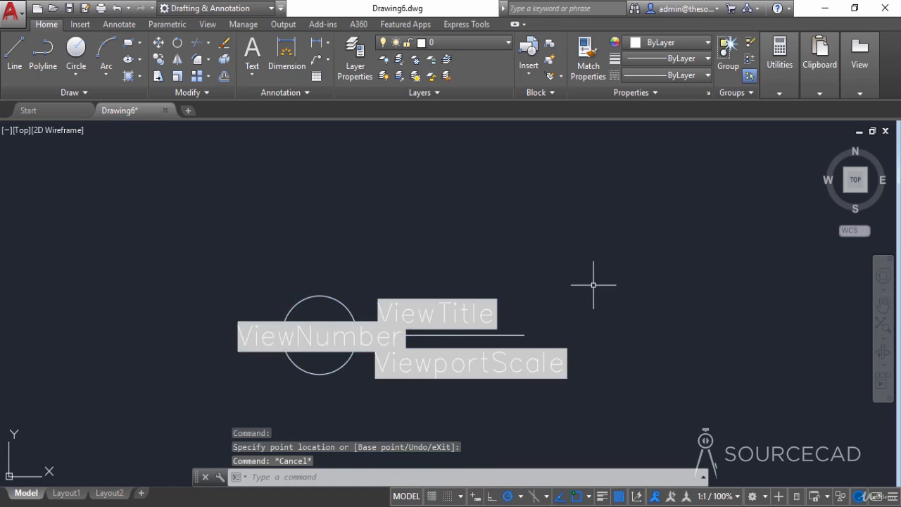
- Erase the placed label block from the drawing and check the blocks available for insertion
middle_click_drag(610, 273, 635, 257)
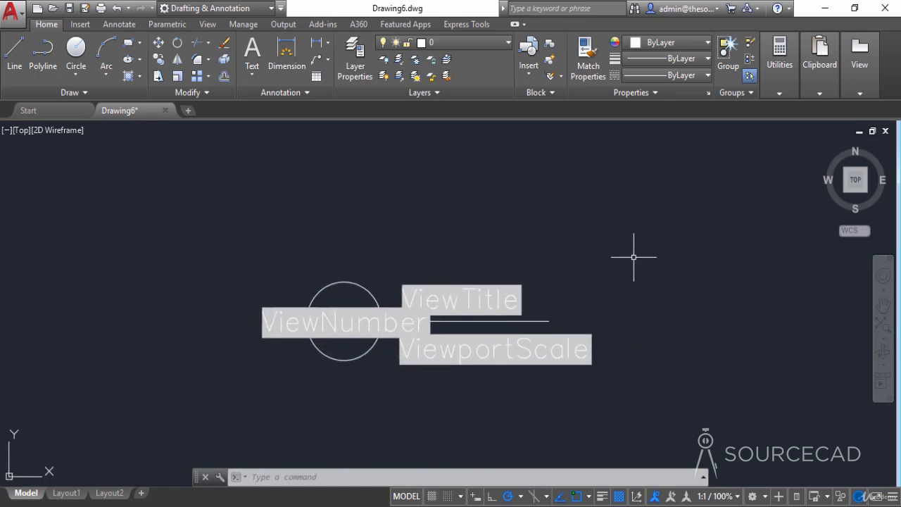
left_click(495, 253)
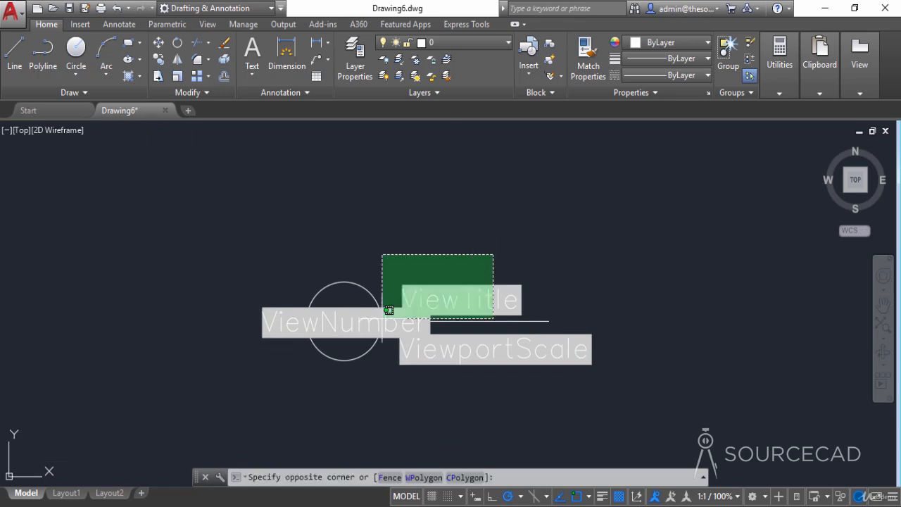
left_click(296, 379)
right_click(295, 379)
left_click(323, 251)
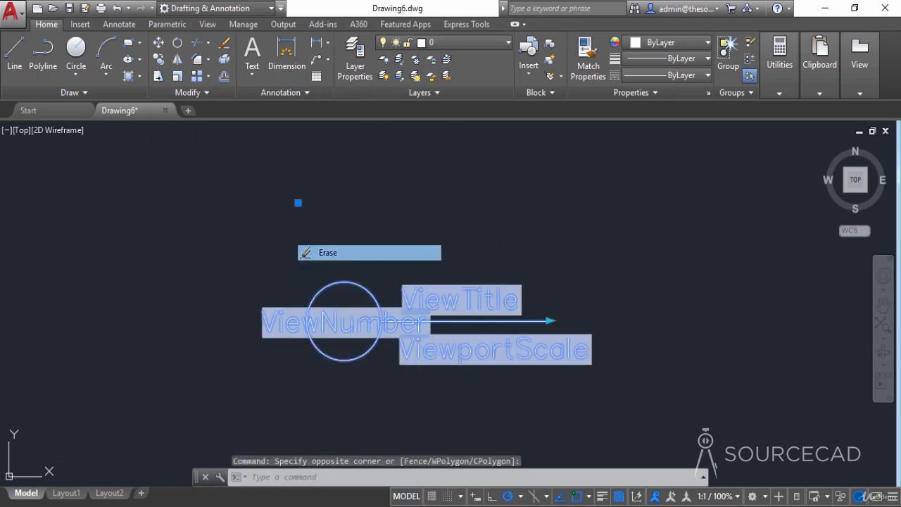
left_click(528, 77)
left_click(464, 301)
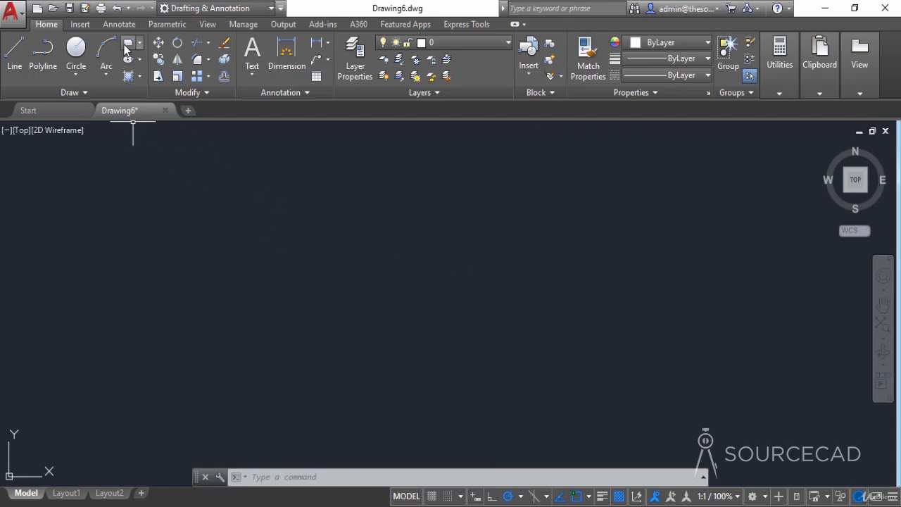
- Draw a 0.5 by 0.5 square in the empty drawing area with the Rectangle command
left_click(127, 76)
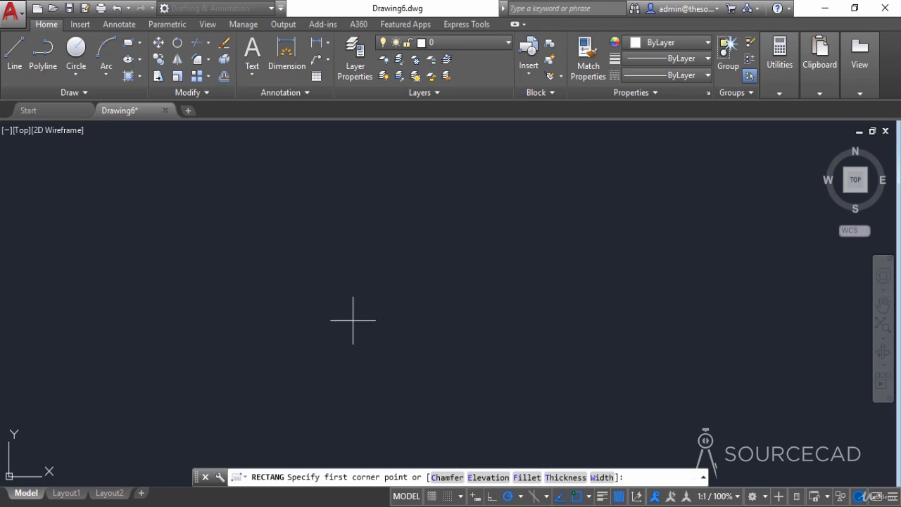
left_click(359, 346)
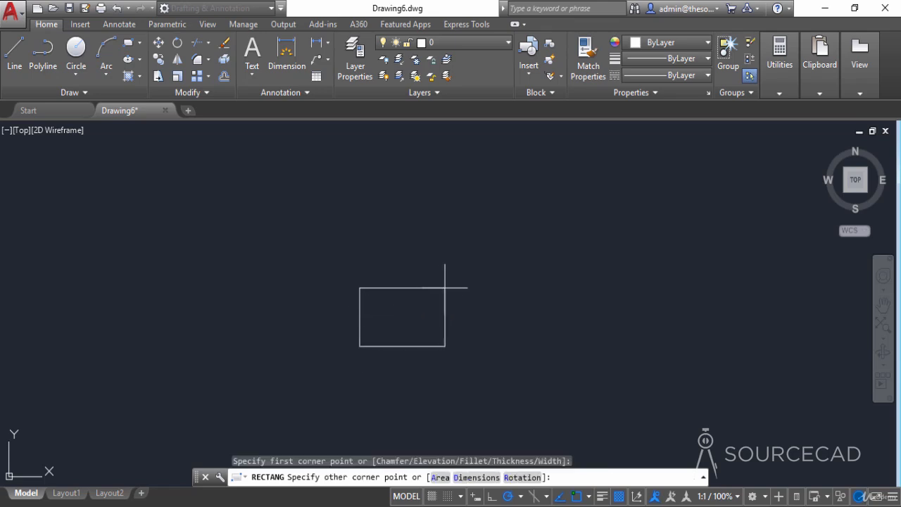
type("@0.5,")
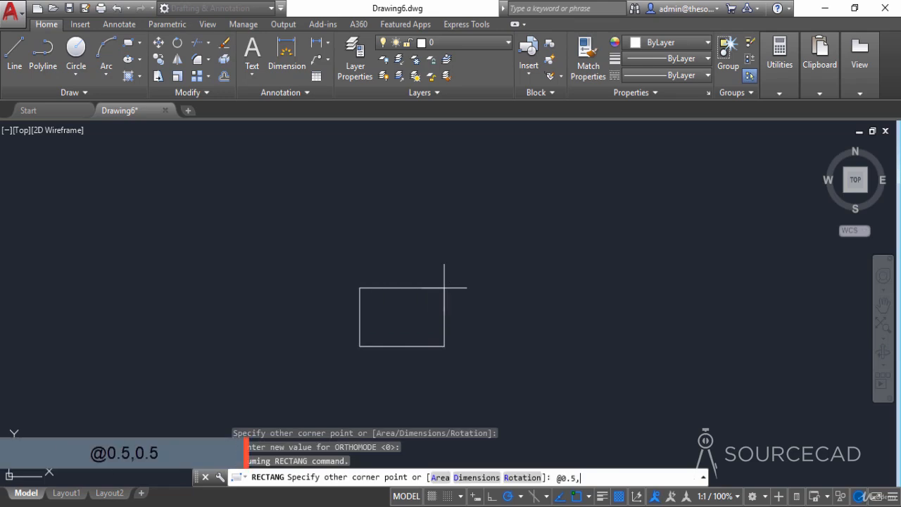
type("0.5")
key("Return")
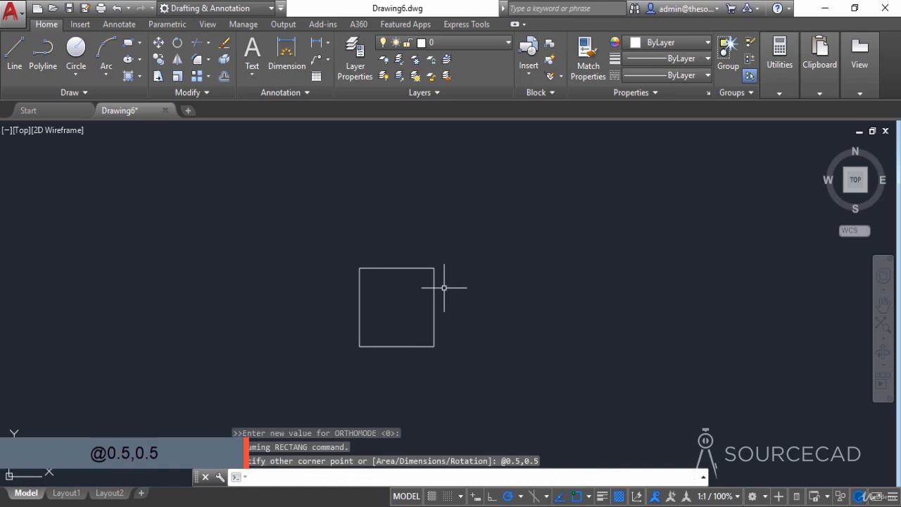
- Draw a 3-point circle inside the square through the midpoints of its top, left and bottom edges
left_click(76, 74)
left_click(93, 185)
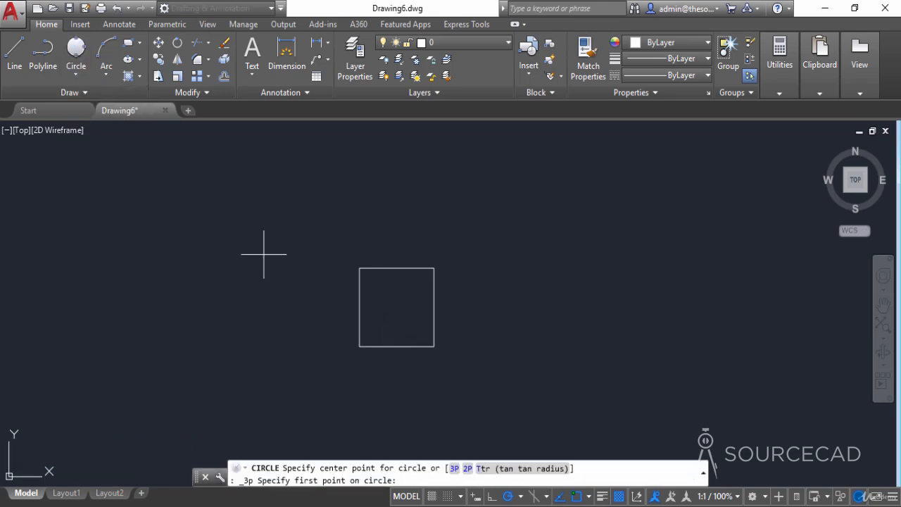
left_click(396, 268)
left_click(359, 307)
left_click(396, 346)
- Rotate the square and circle 45 degrees about the circle's center so the square forms a diamond
left_click(451, 352)
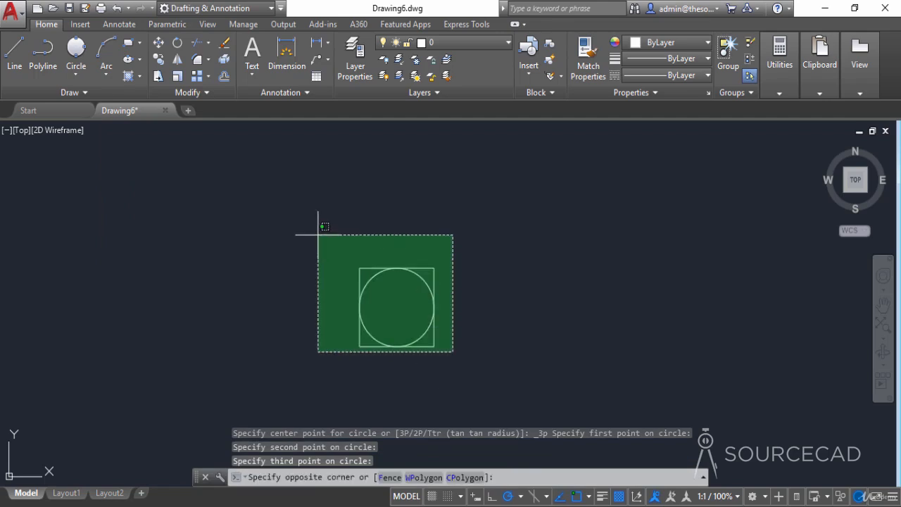
left_click(316, 234)
left_click(177, 45)
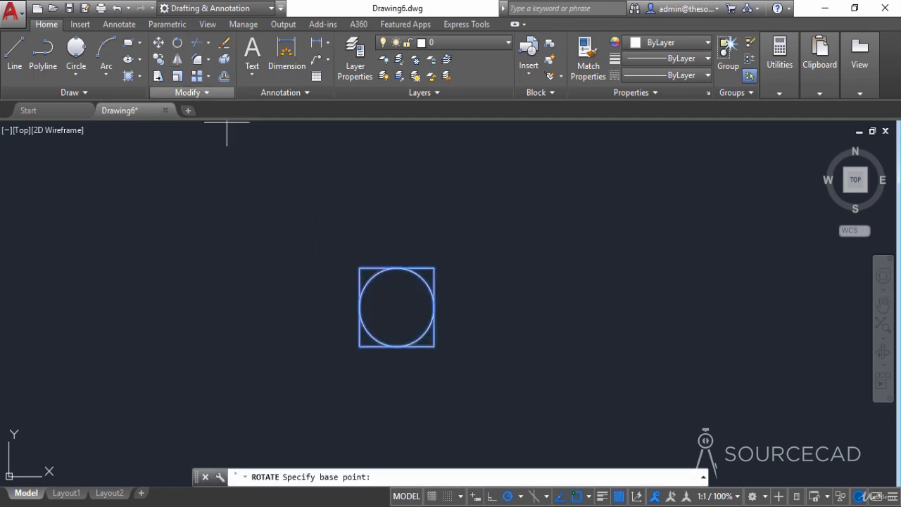
left_click(394, 307)
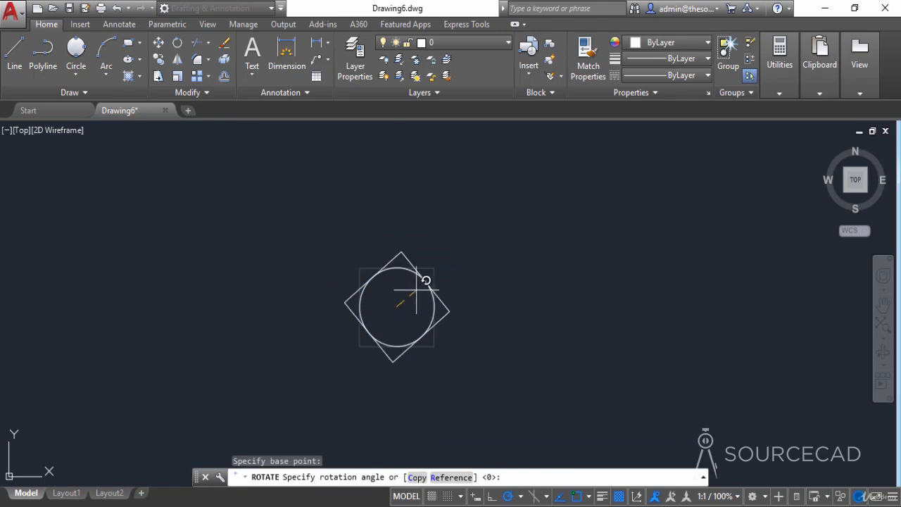
left_click(435, 262)
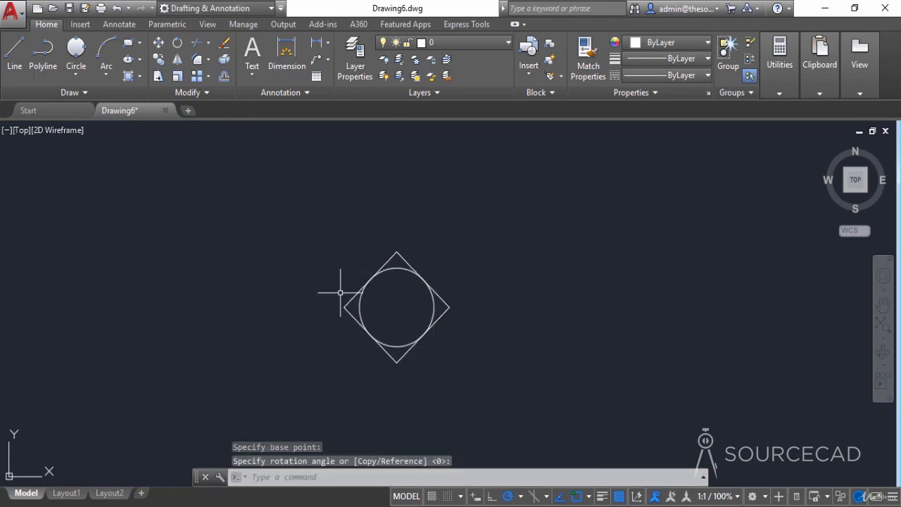
- Draw a horizontal line from the diamond's left corner to its right corner
left_click(14, 51)
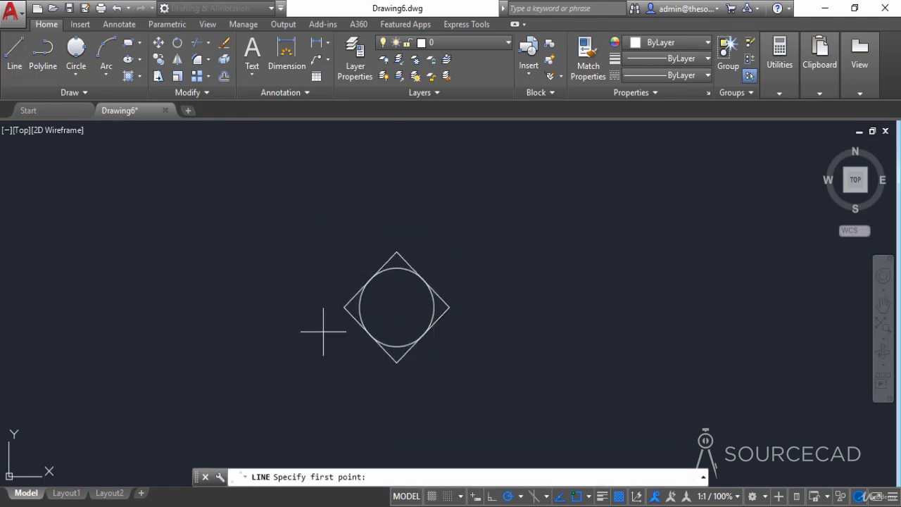
left_click(344, 306)
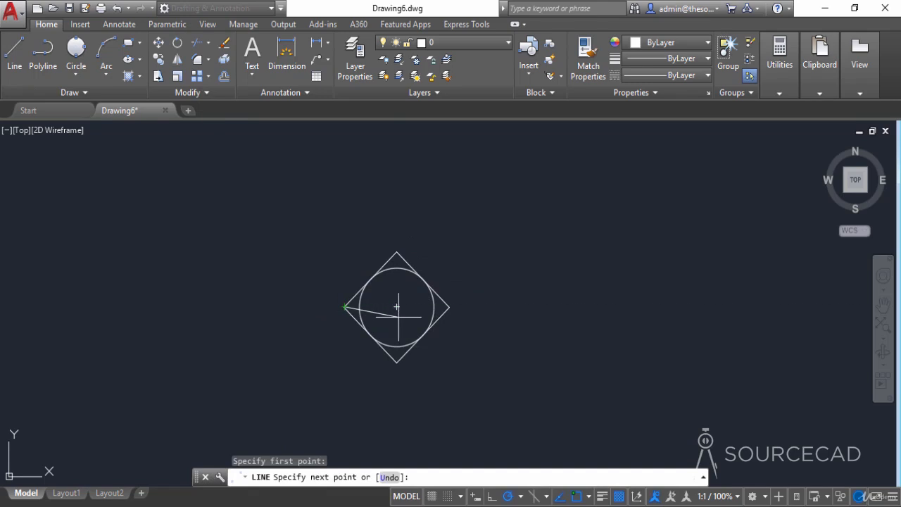
left_click(449, 307)
key("Return")
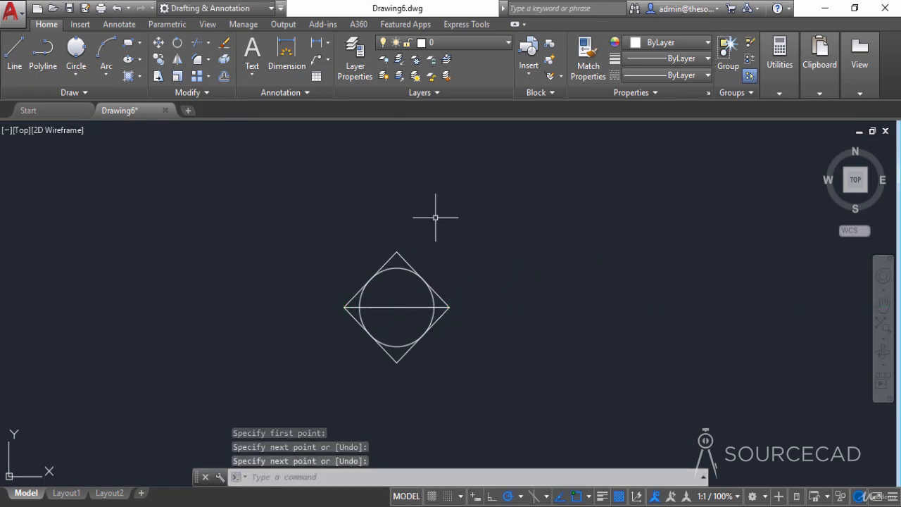
- Fill the left, top and right corner areas between the circle and the diamond's upper half with a SOLID hatch
left_click(129, 76)
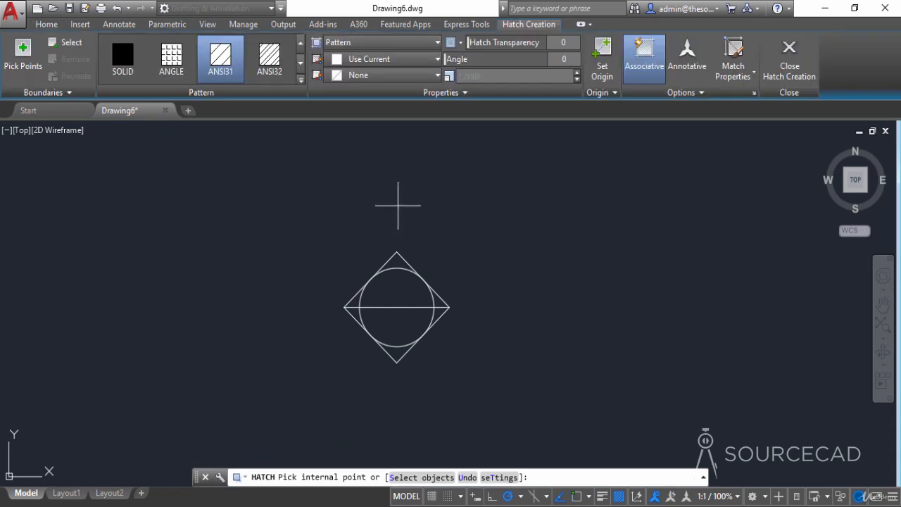
left_click(123, 71)
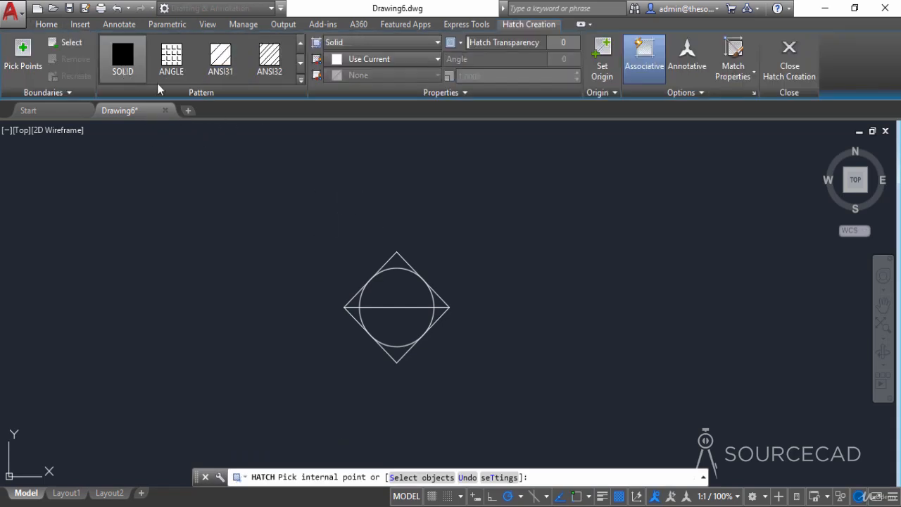
left_click(709, 97)
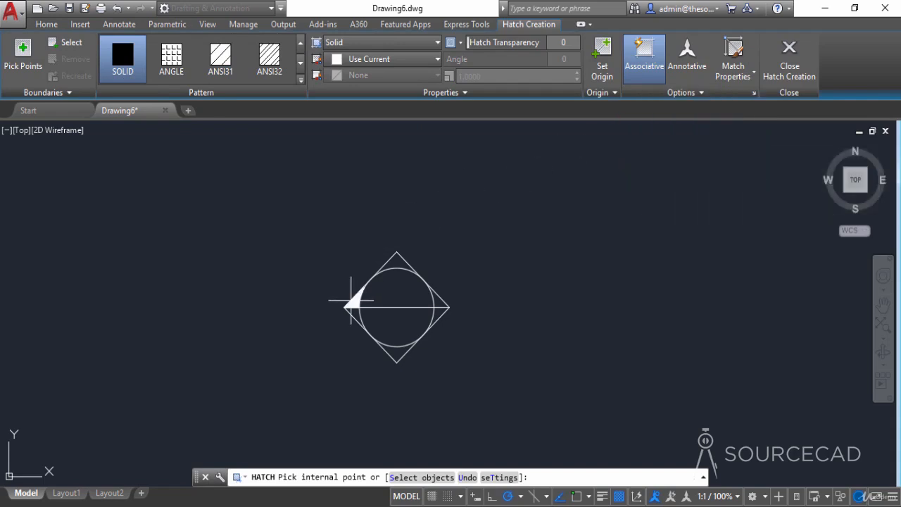
left_click(352, 301)
left_click(397, 266)
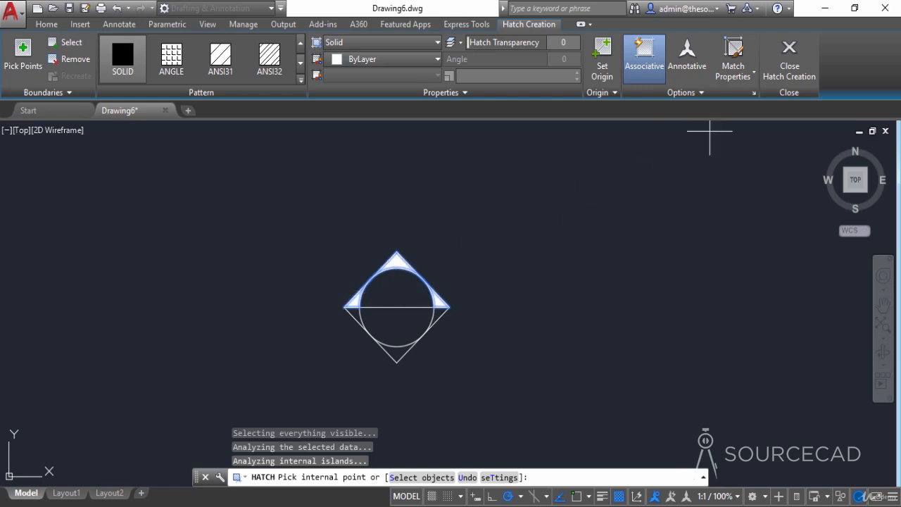
left_click(798, 57)
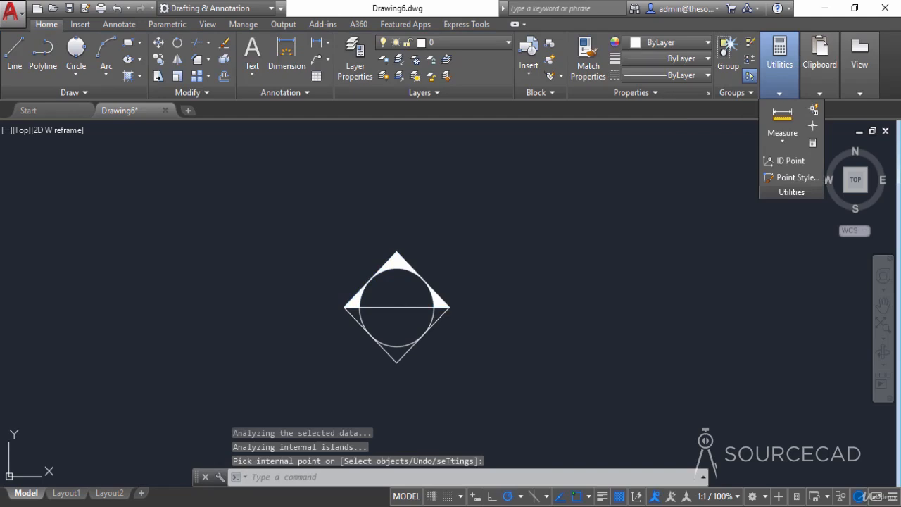
- Erase the diamond outline and the horizontal line, keeping the circle and the solid hatches
left_click(430, 314)
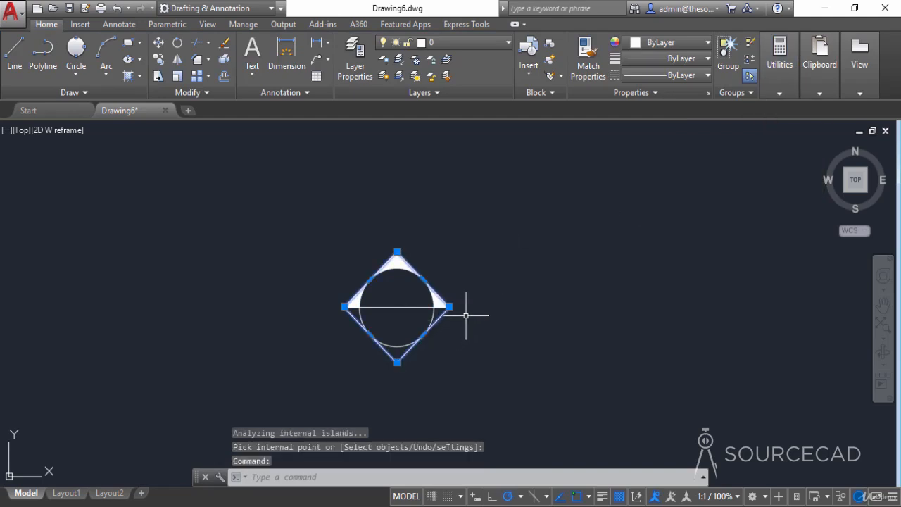
right_click(484, 233)
left_click(491, 252)
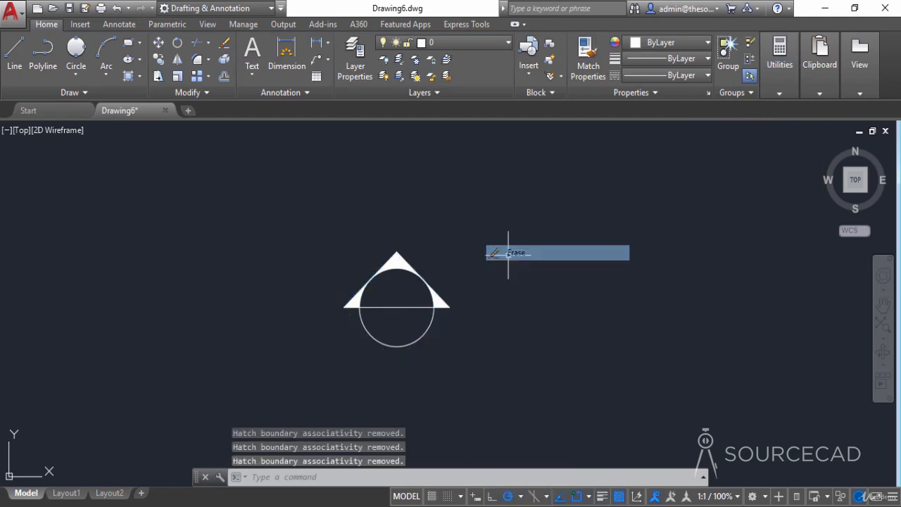
left_click(423, 307)
right_click(462, 237)
left_click(476, 251)
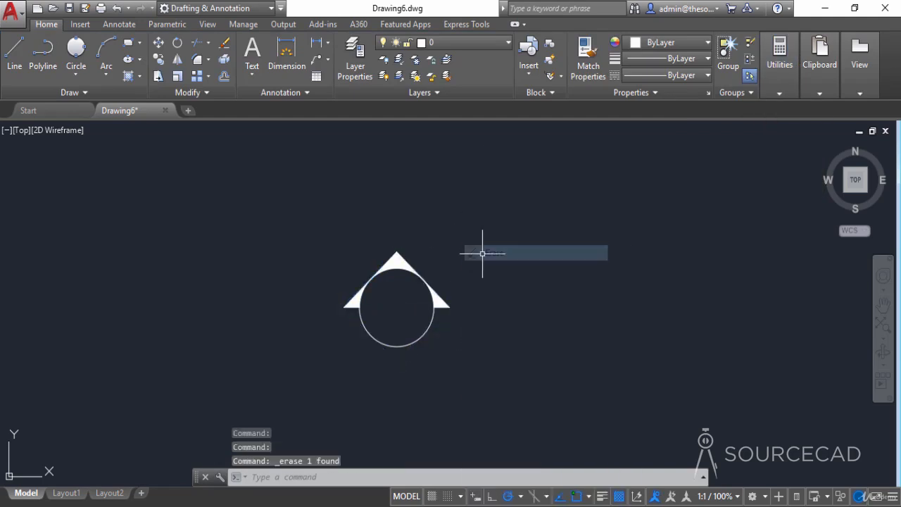
- Draw a horizontal line across the circle from its left quadrant to its right quadrant
left_click(14, 53)
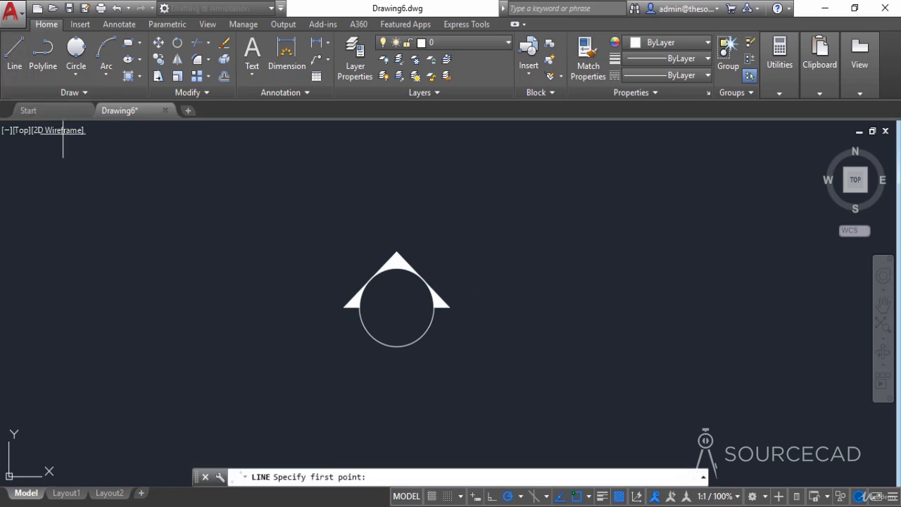
scroll(362, 317, "up", 4)
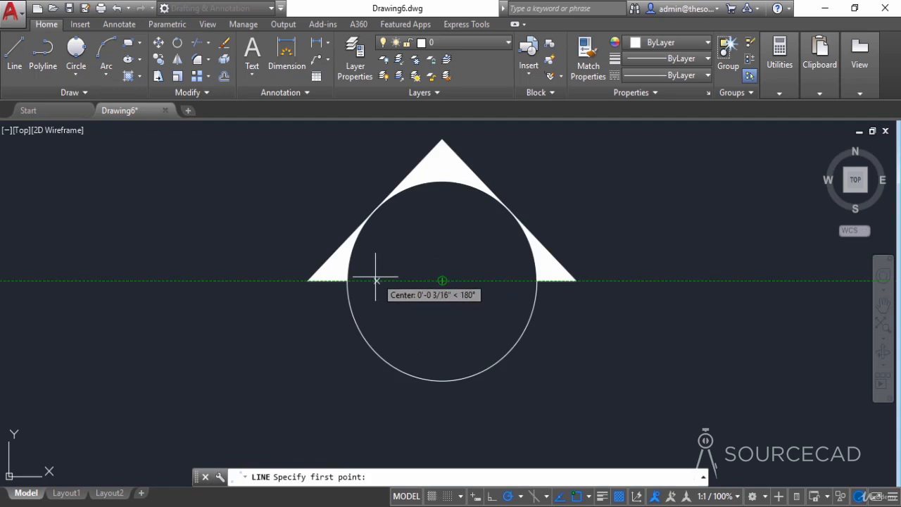
left_click(348, 280)
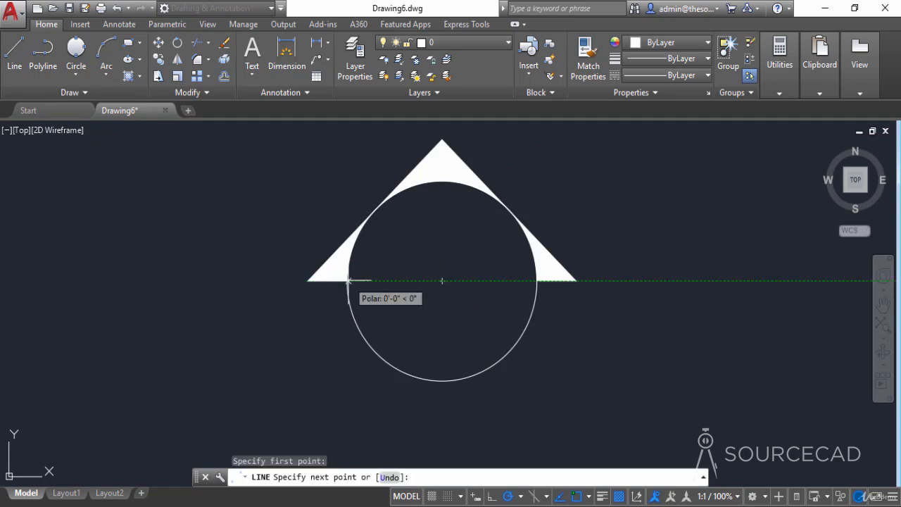
left_click(536, 280)
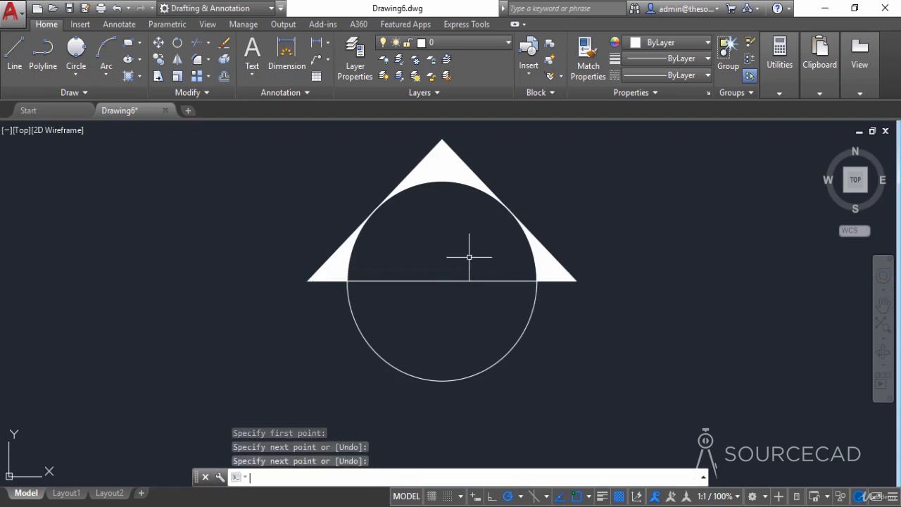
key("Return")
- Check which text style is current in the annotation settings
scroll(471, 256, "down", 2)
middle_click_drag(471, 256, 388, 269)
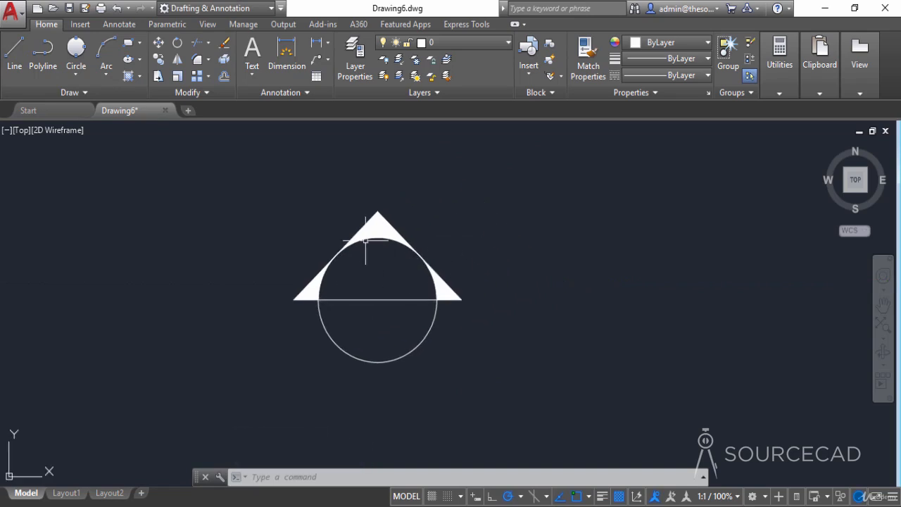
left_click(294, 95)
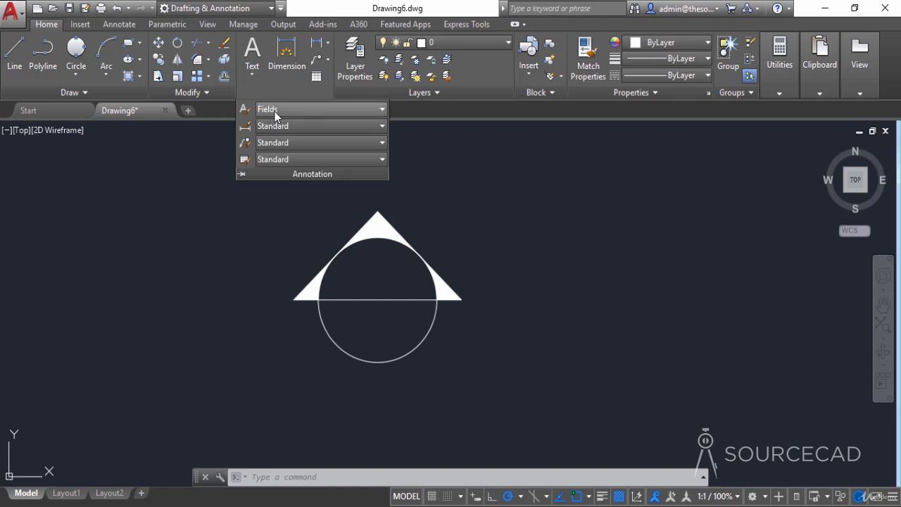
left_click(274, 110)
left_click(339, 109)
left_click(526, 66)
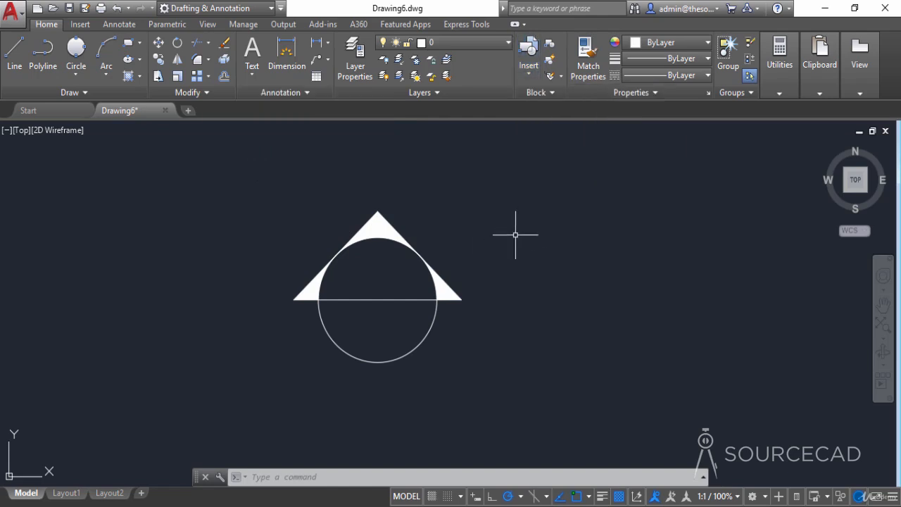
- Start an attribute definition with tag VNUM, prompt View Number, and a SheetSetPlaceholder field of type ViewNumber as default
type("att")
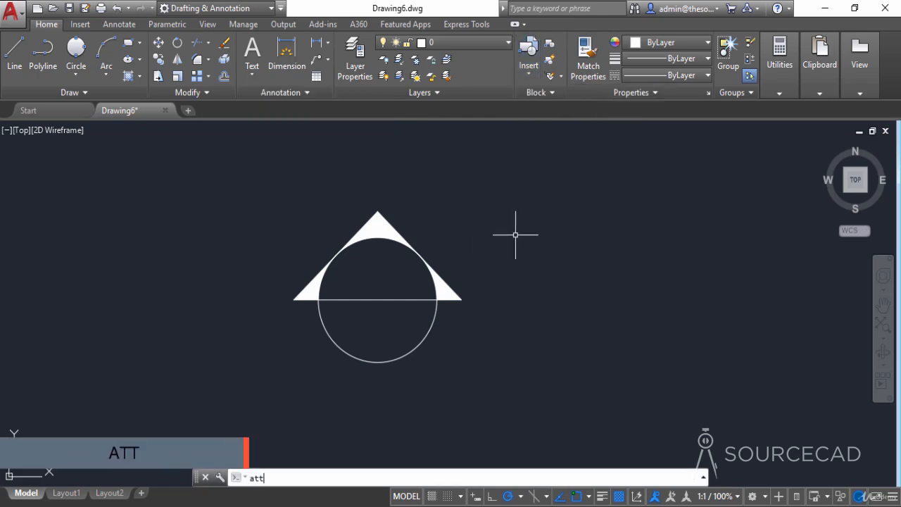
key("Return")
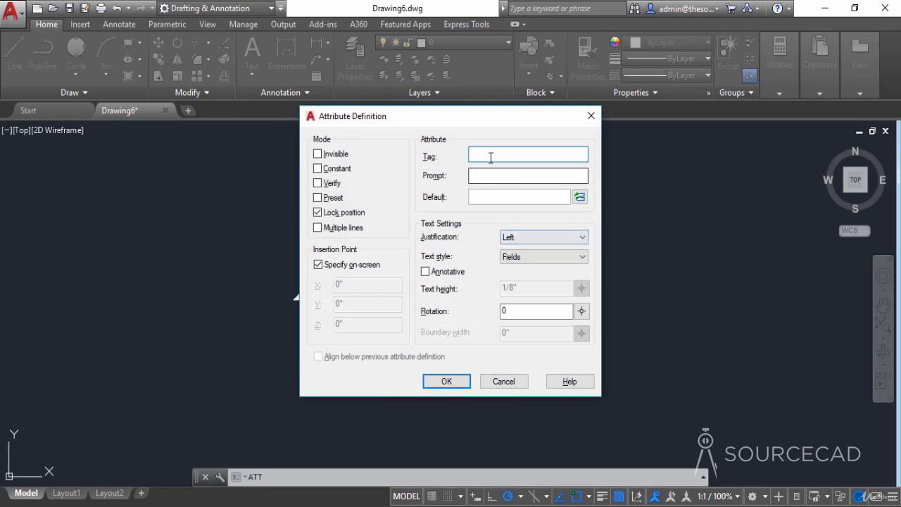
left_click_drag(473, 129, 703, 159)
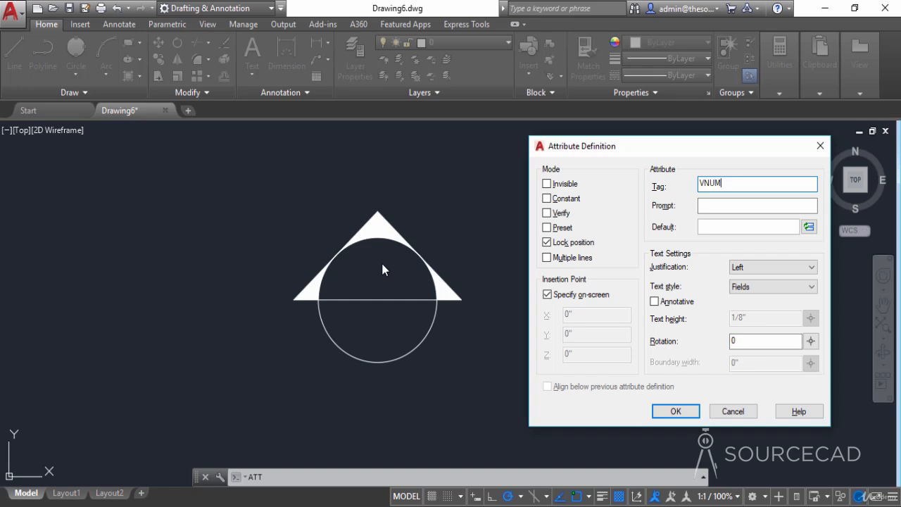
left_click(707, 205)
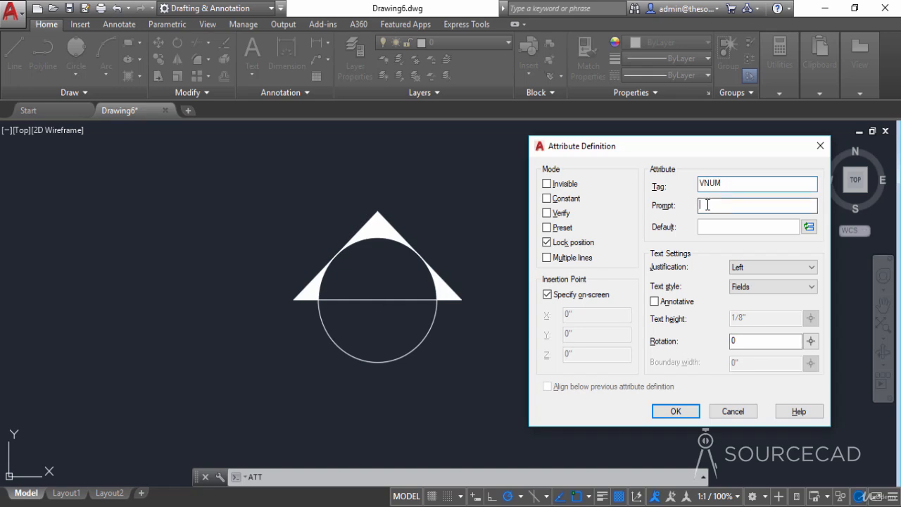
type("View Number")
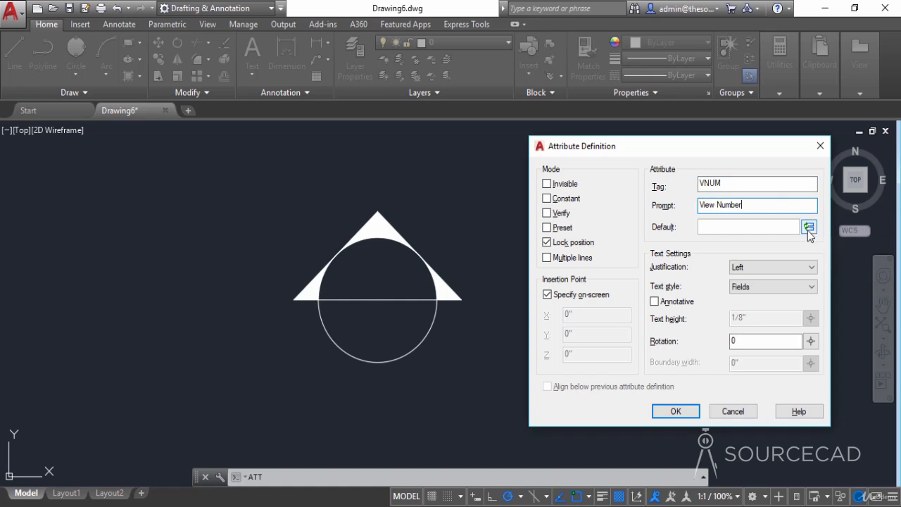
left_click(808, 228)
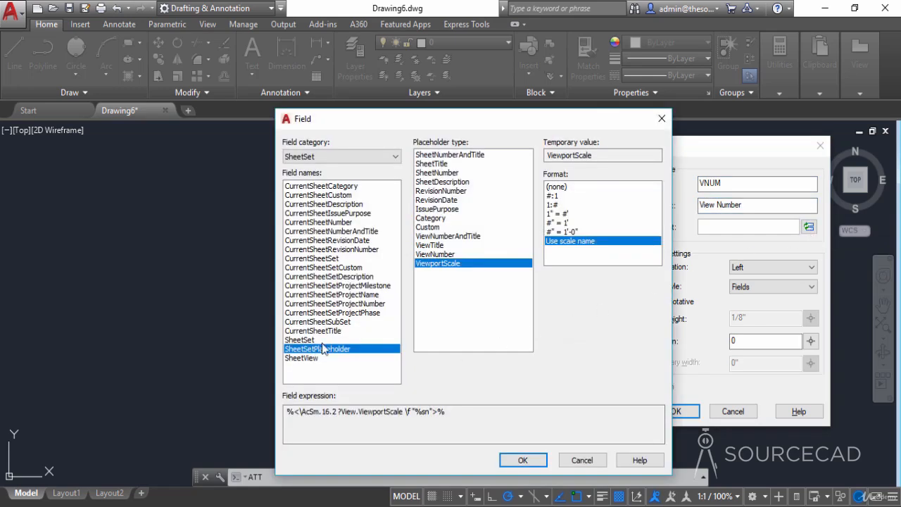
left_click(444, 254)
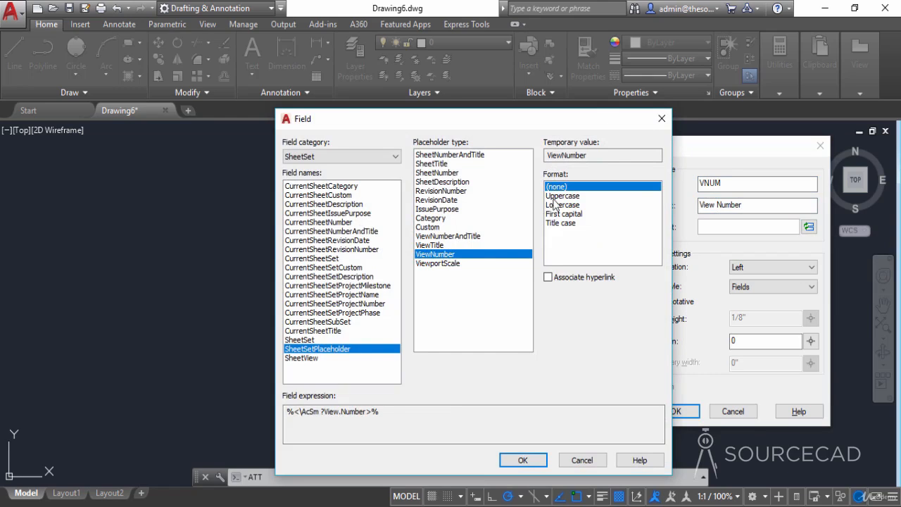
left_click(523, 461)
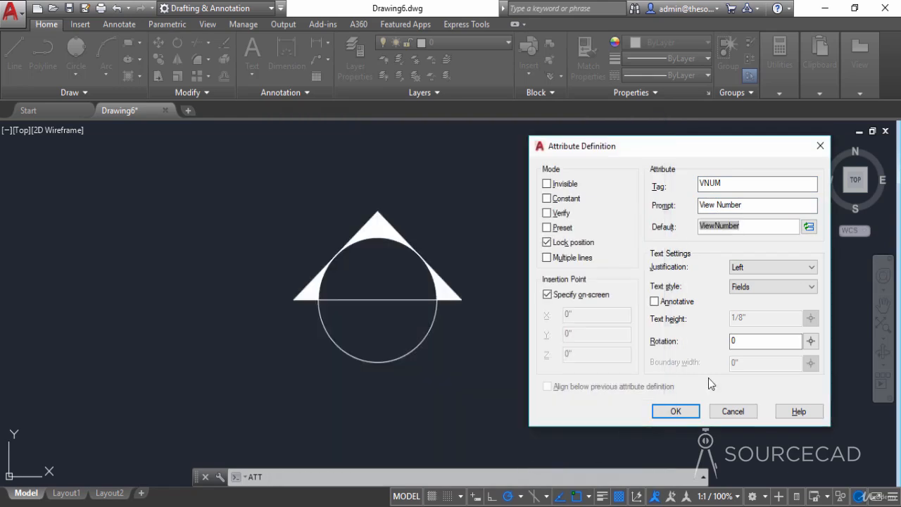
- Set the VNUM attribute's justification to Middle center and place it in the middle of the circle's upper half
left_click(756, 268)
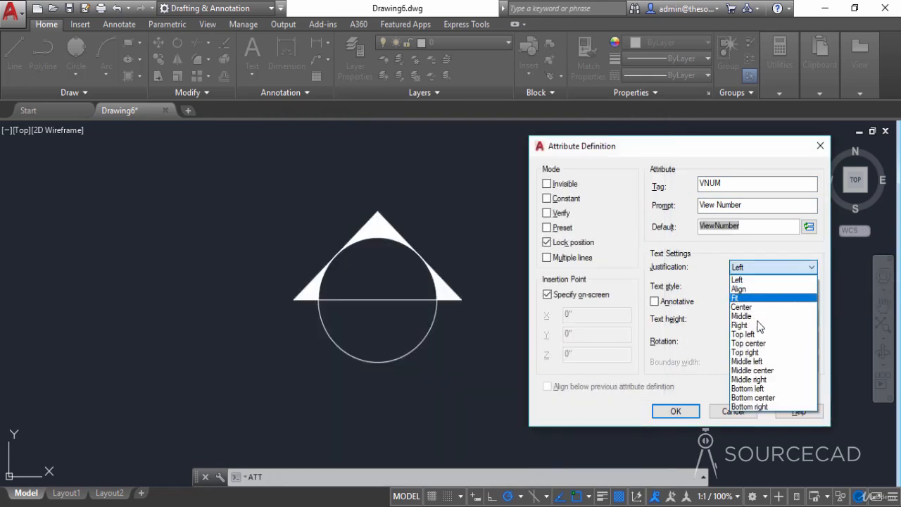
left_click(760, 371)
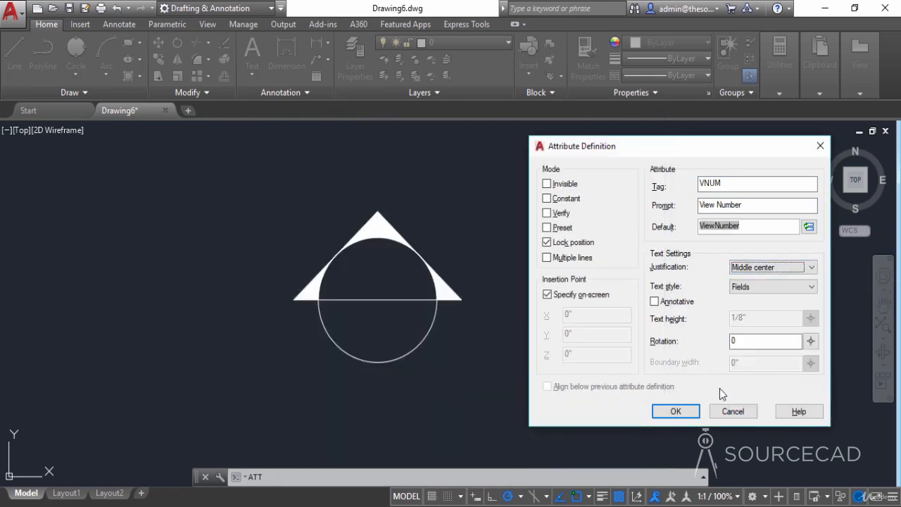
left_click(677, 412)
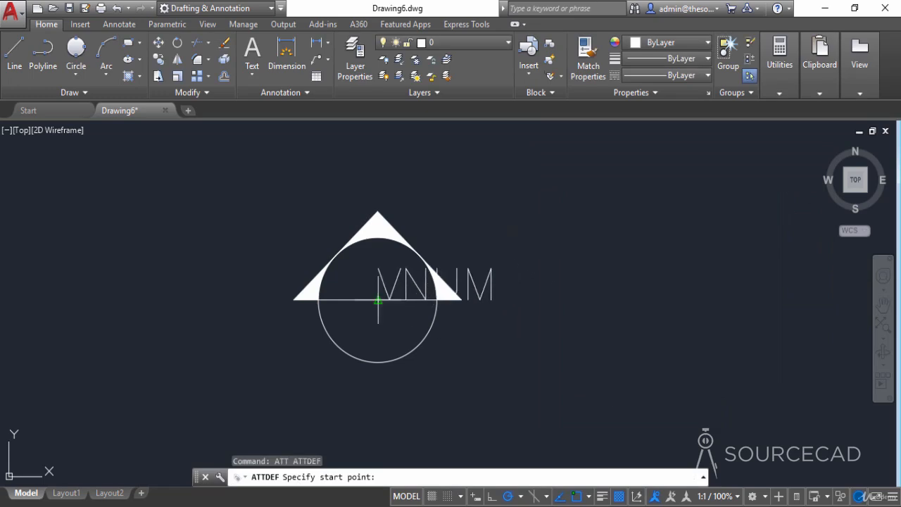
left_click(378, 273)
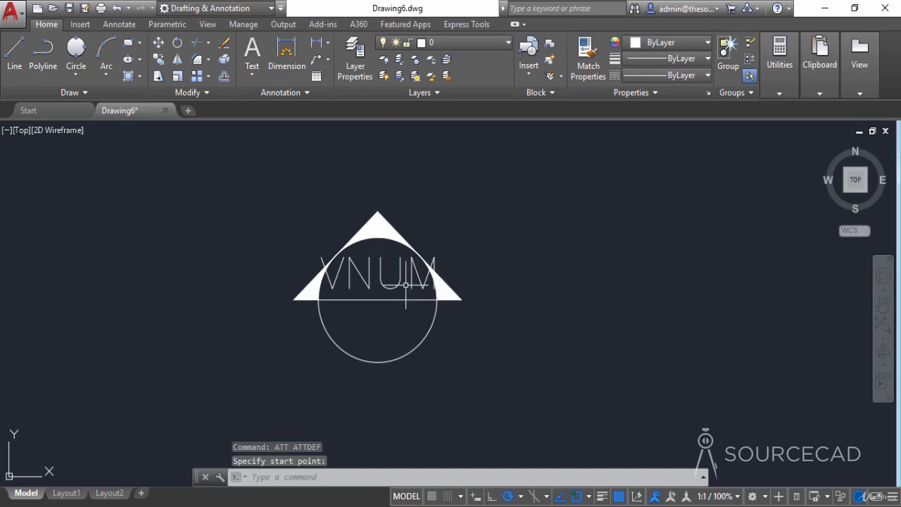
- Start a second attribute definition with tag SNUM, prompt Sheet Number, and a SheetSetPlaceholder field of type SheetNumber as default
middle_click_drag(406, 285, 436, 285)
key("Return")
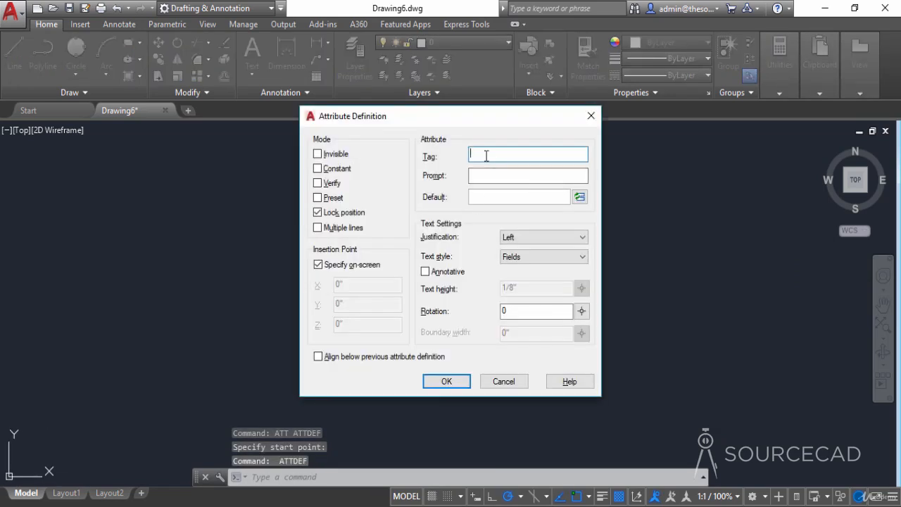
type("SNUM")
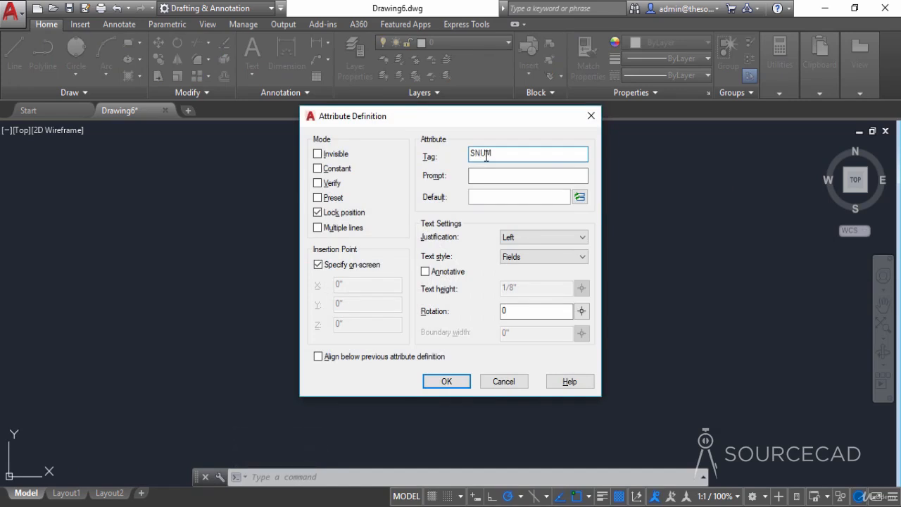
left_click(502, 175)
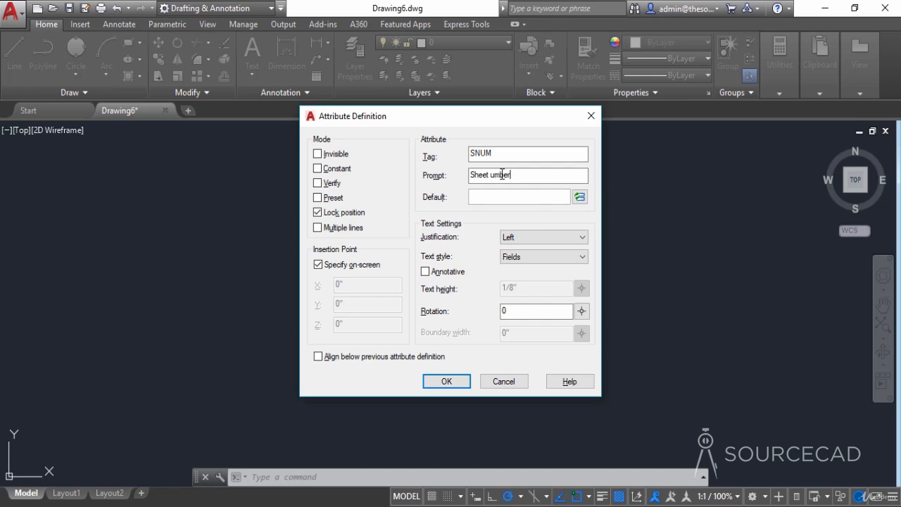
left_click(580, 199)
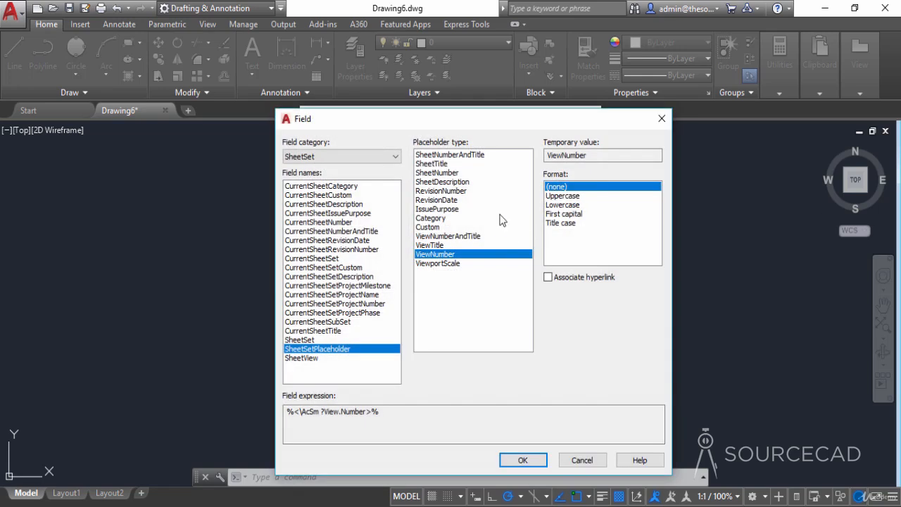
left_click(446, 173)
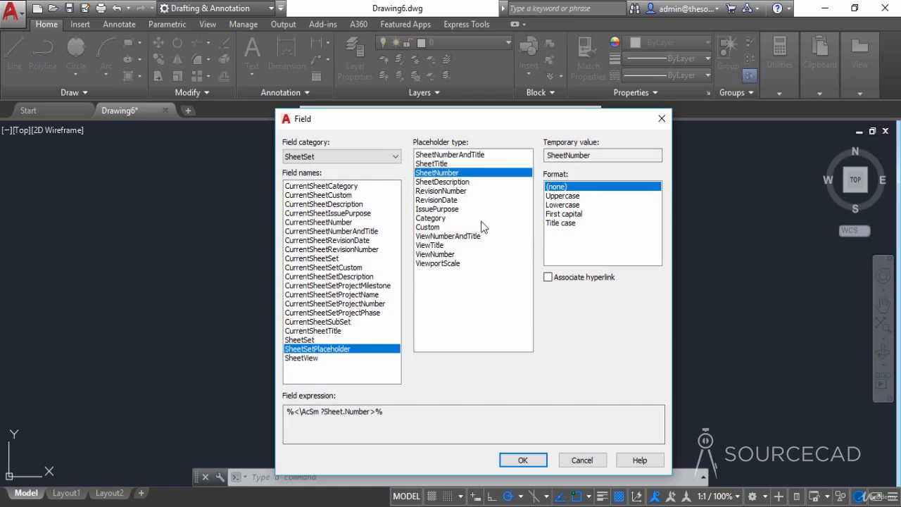
left_click(525, 459)
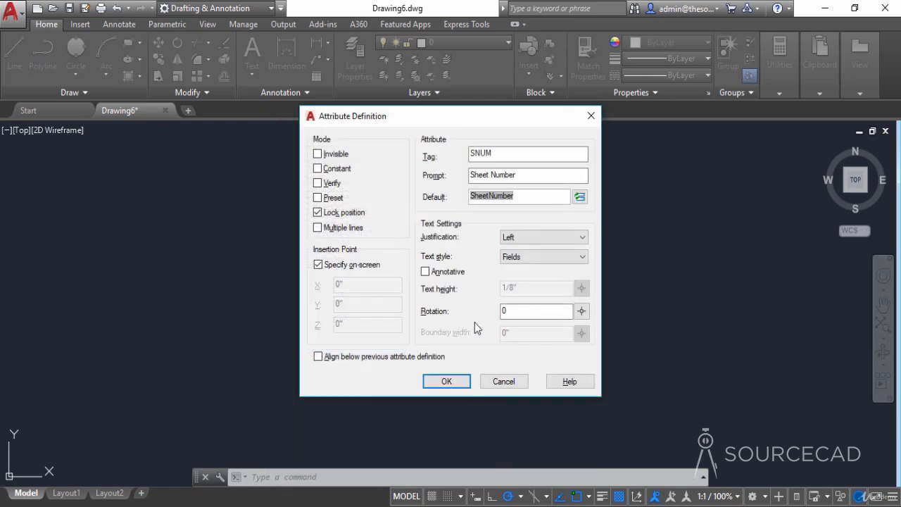
- Set the SNUM attribute's justification to Middle center and place it in the middle of the circle's lower half
left_click(519, 238)
left_click(529, 342)
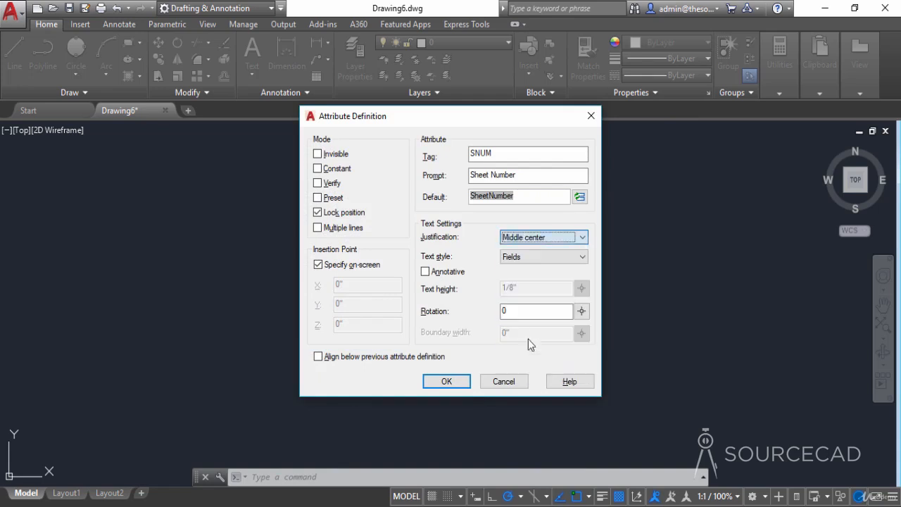
left_click(448, 380)
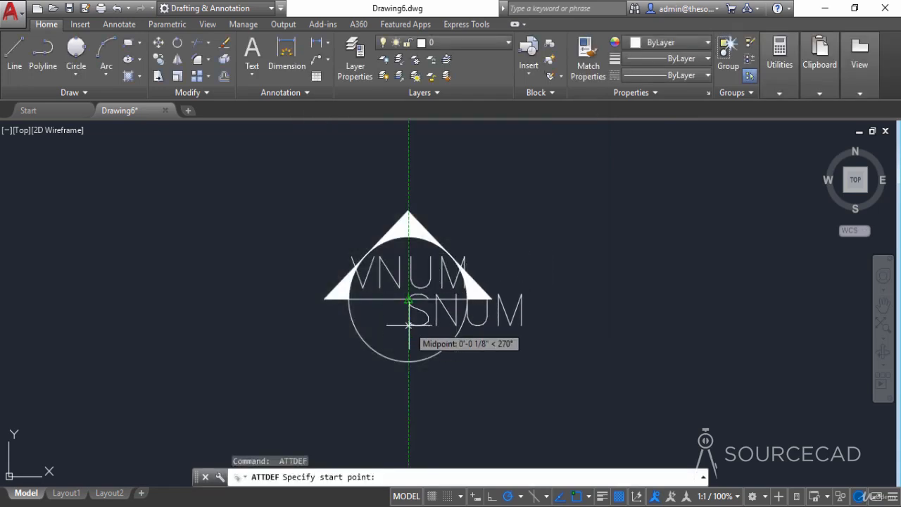
left_click(408, 329)
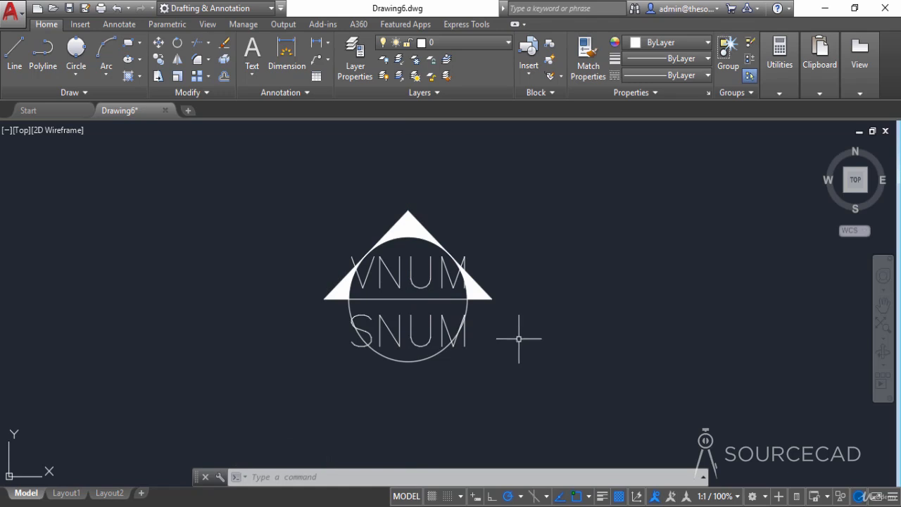
- Start a block definition named Callout Block with its base point at the midpoint of the circle's horizontal line
left_click(550, 43)
type("Callout Bloc")
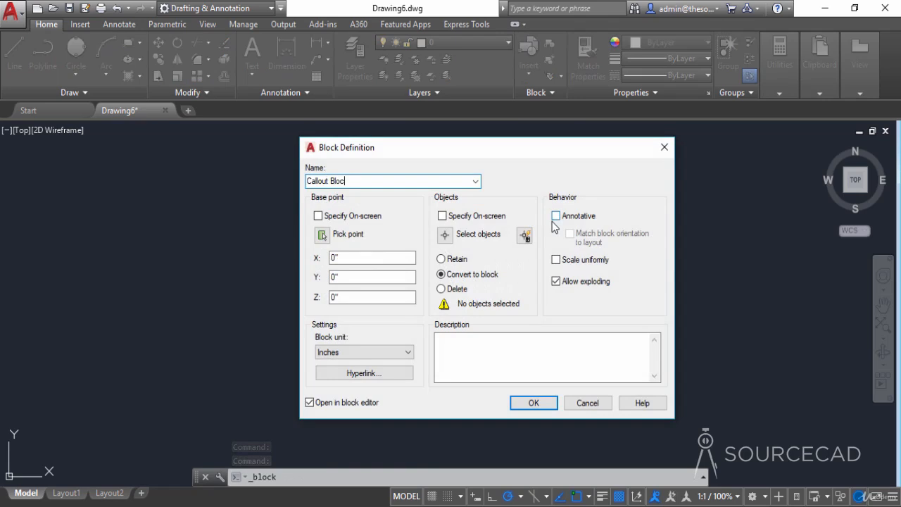
type("k")
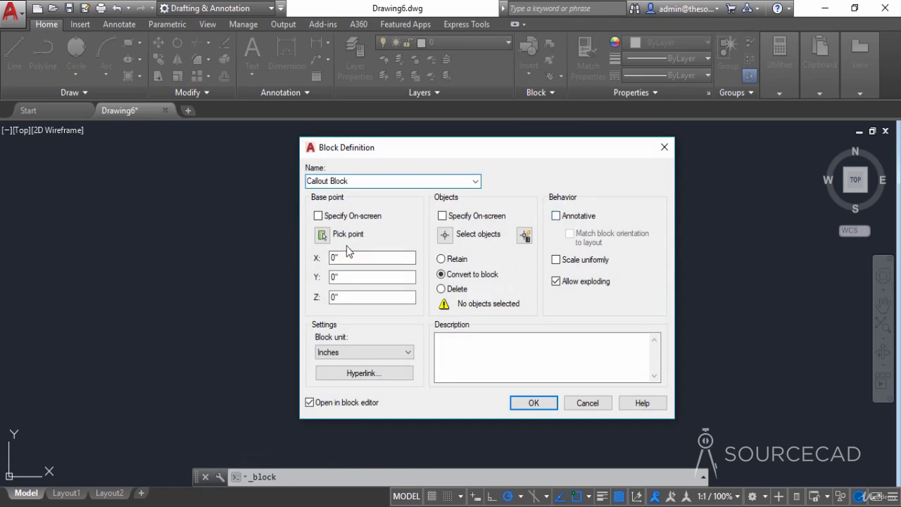
left_click(321, 234)
left_click(396, 298)
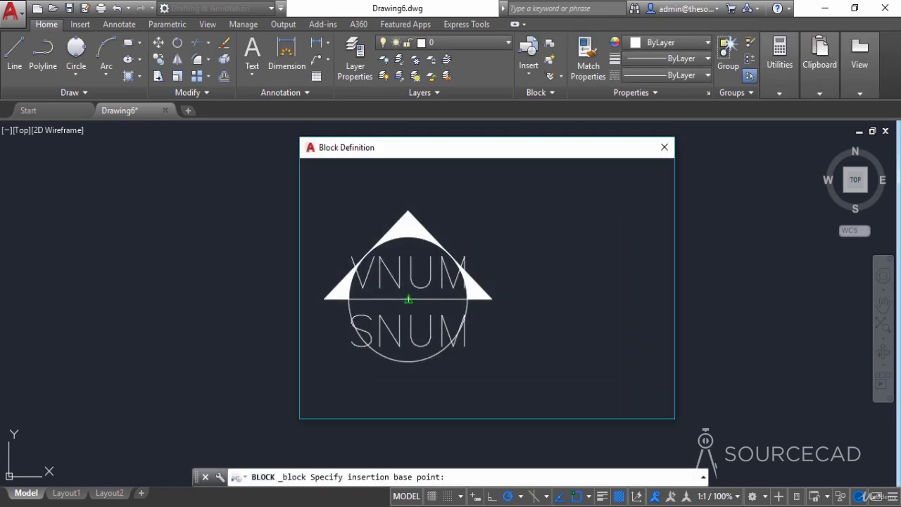
- Select the whole symbol with both attributes, create the block with the default attribute values, and open it in the block editor
left_click(468, 288)
left_click(564, 402)
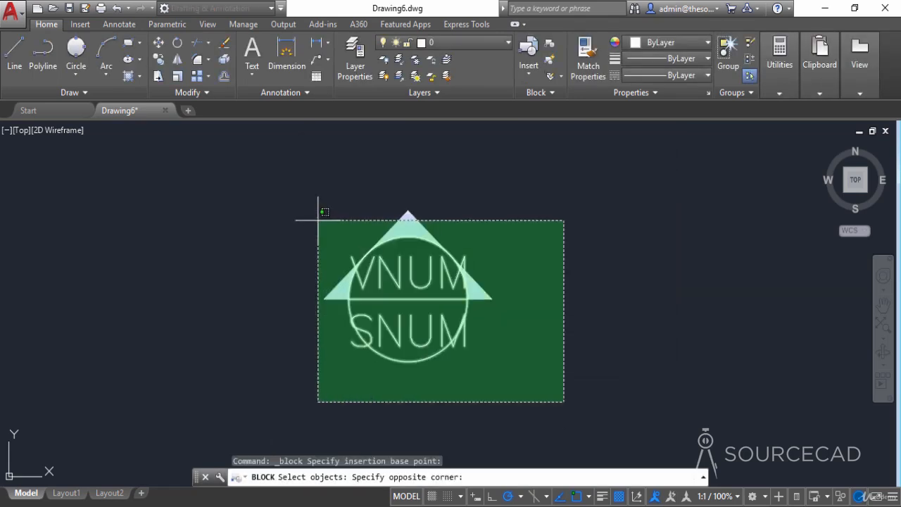
left_click(316, 201)
key("Return")
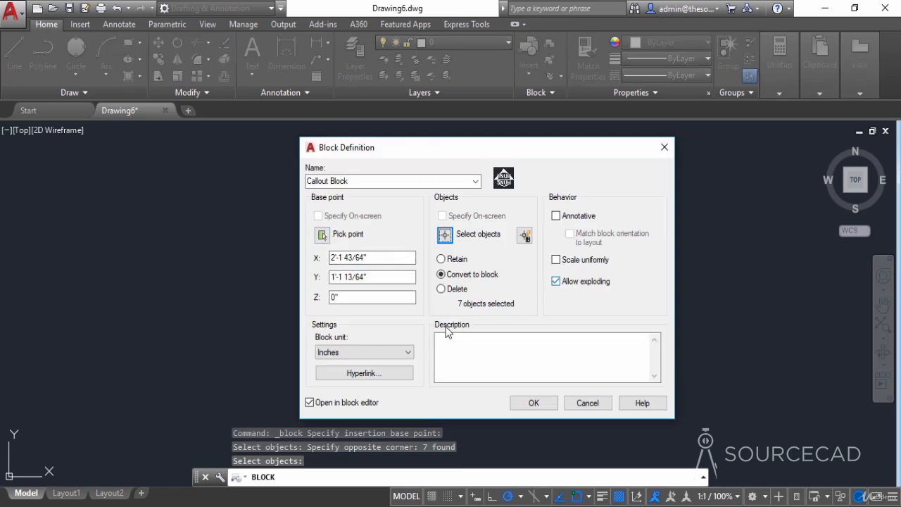
left_click(515, 405)
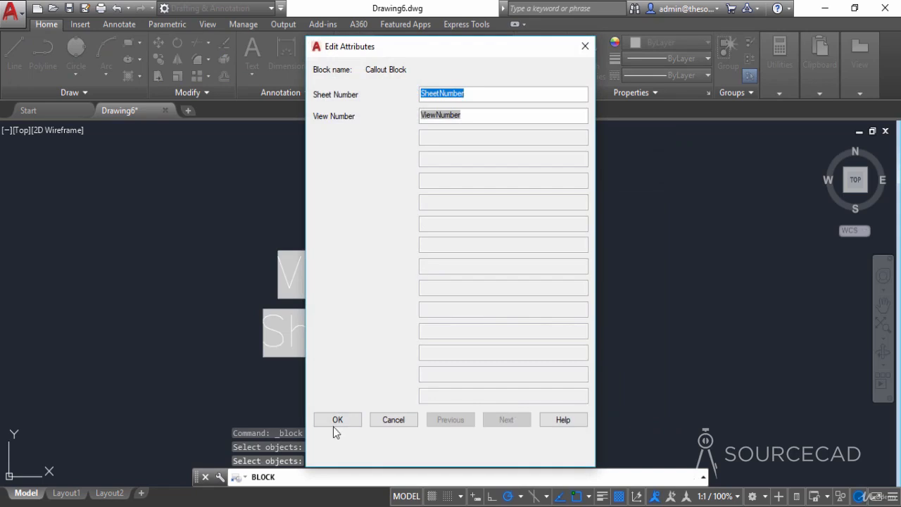
left_click(332, 421)
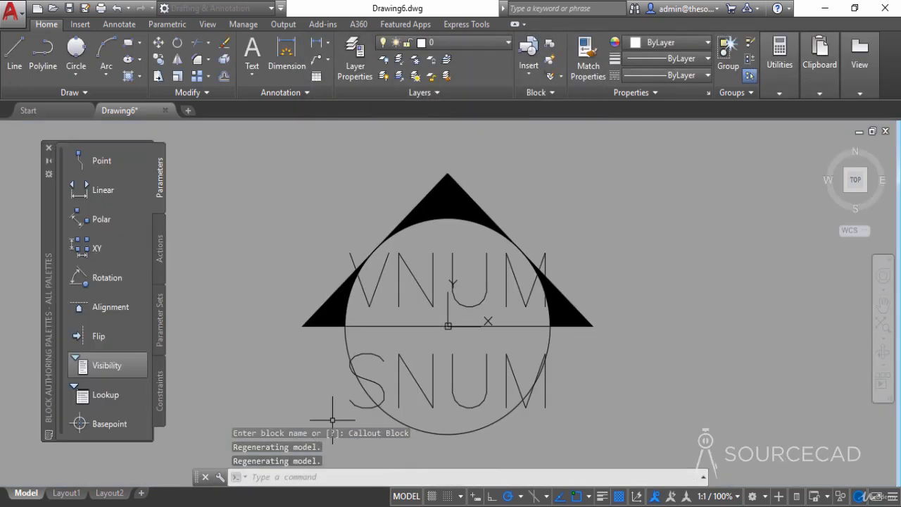
- Add a rotation parameter based at the midpoint of the circle's horizontal line, with a radius of about 1/2" and a default angle of 0
scroll(427, 342, "down", 2)
middle_click_drag(428, 339, 370, 331)
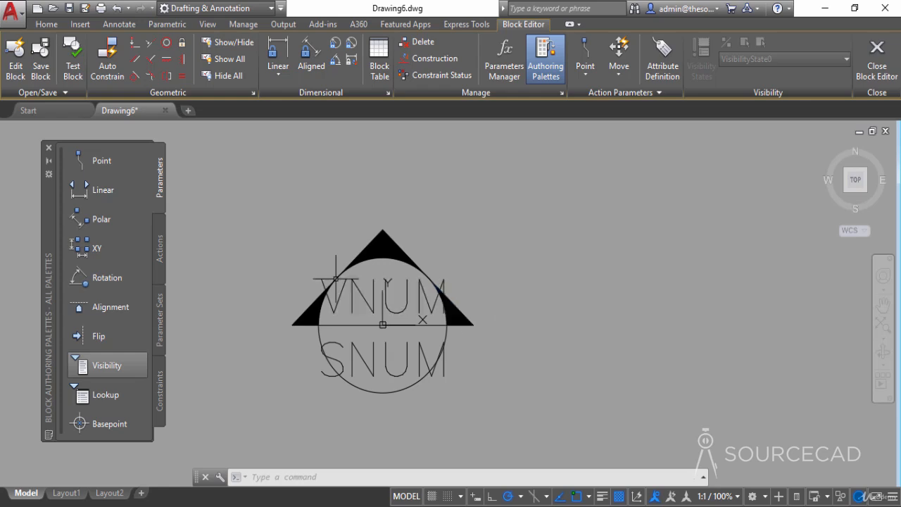
left_click(102, 278)
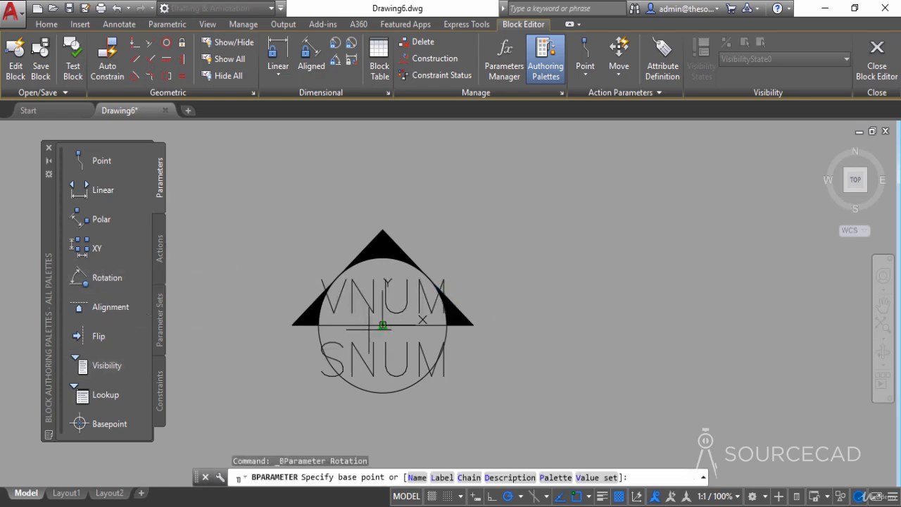
left_click(383, 326)
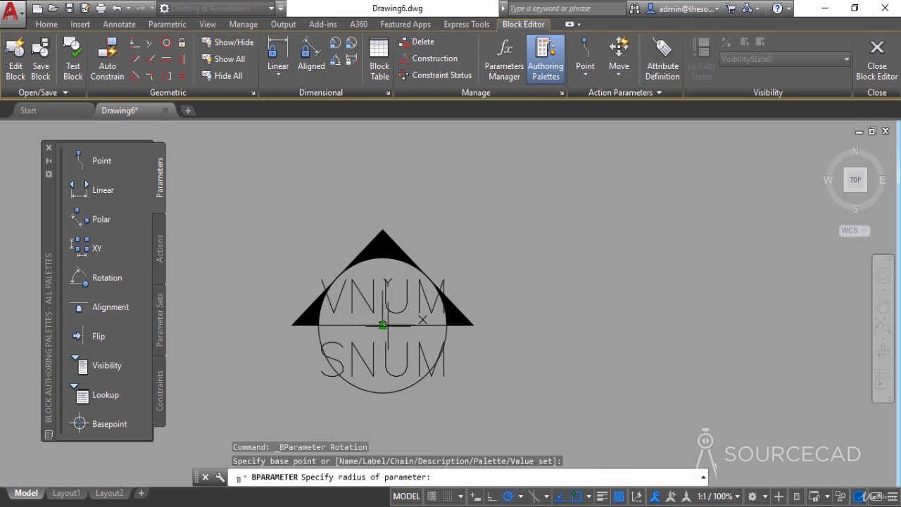
left_click(516, 325)
left_click(529, 326)
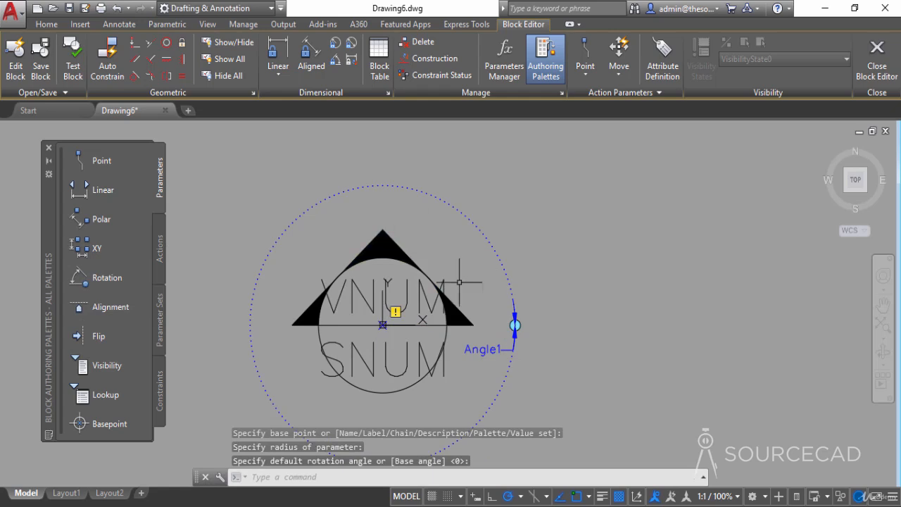
- Assign a Rotate action to the rotation parameter, acting on the solid black arrow pieces and the parameter itself
middle_click_drag(478, 293, 541, 271)
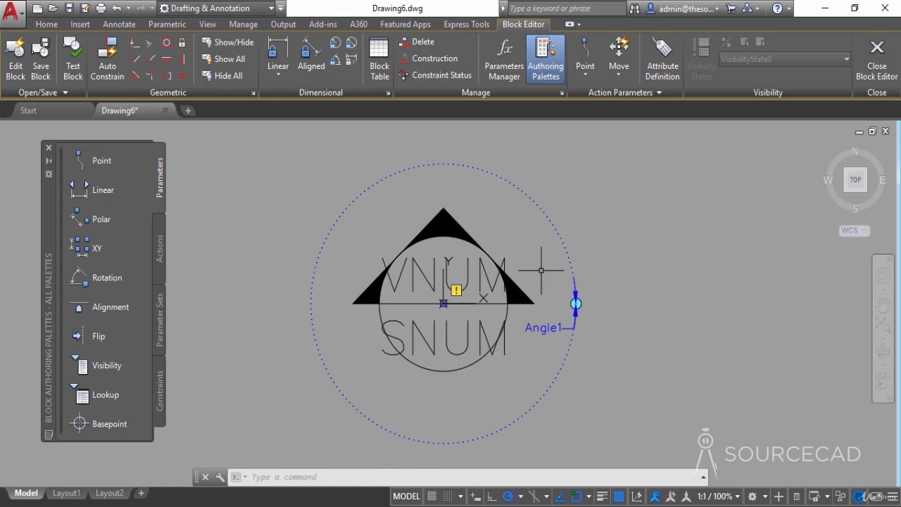
left_click(162, 251)
left_click(123, 278)
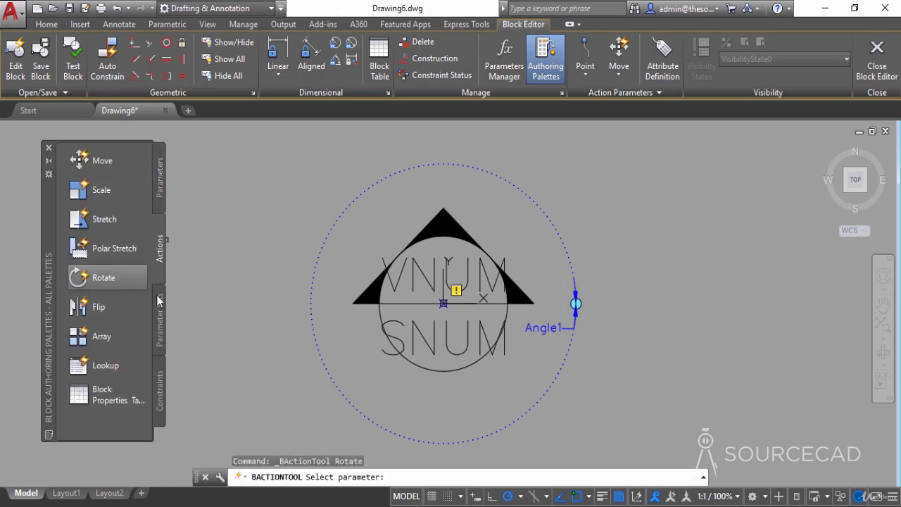
left_click(549, 328)
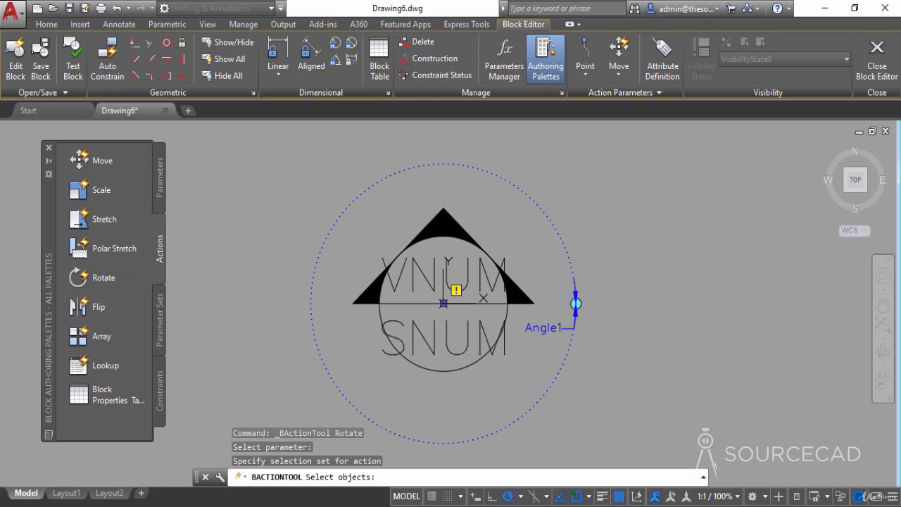
left_click(529, 299)
left_click(493, 256)
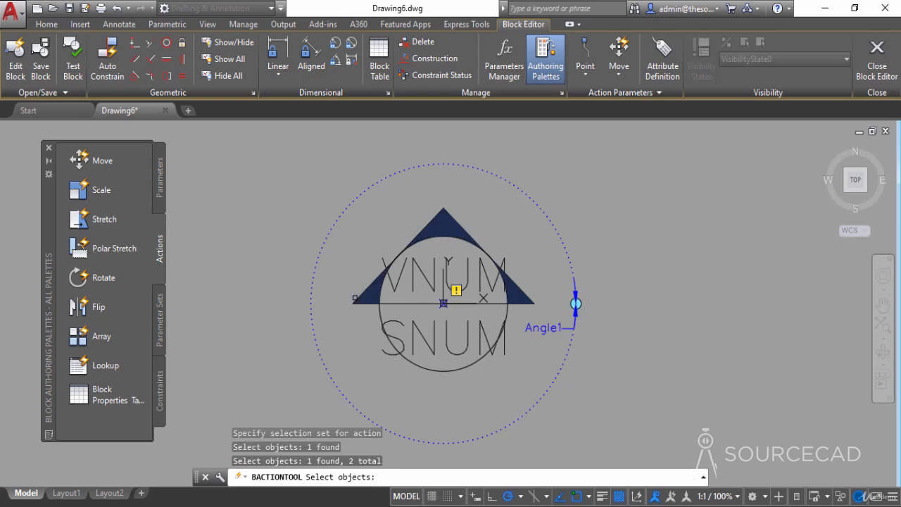
left_click(355, 299)
left_click(556, 328)
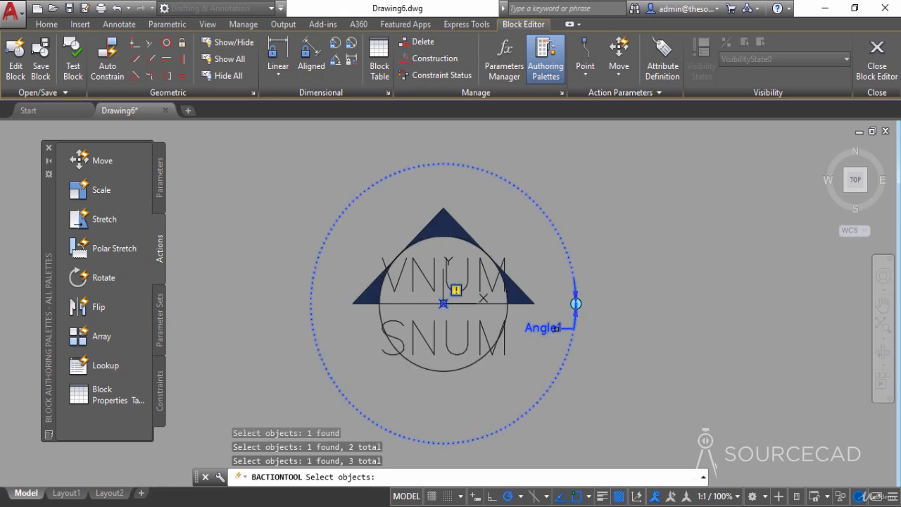
key("Return")
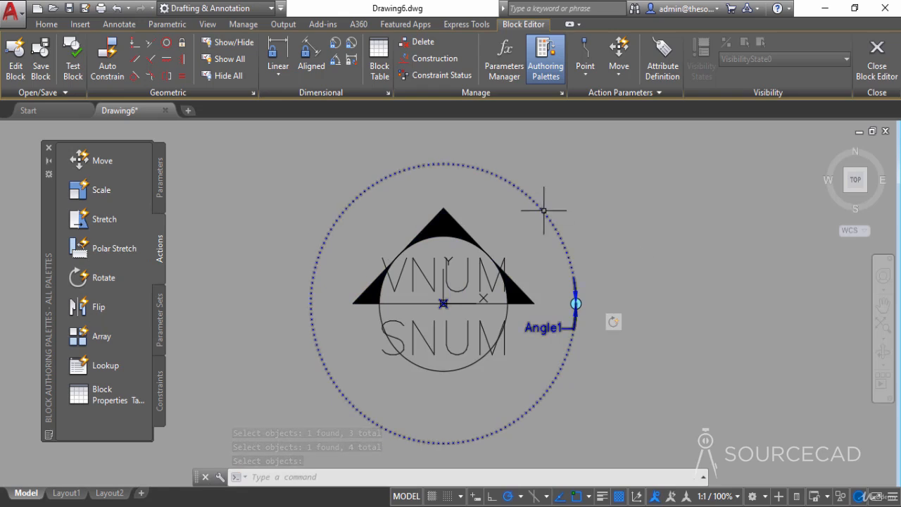
- Open the rotation parameter's properties and set its angle type to Increment
mouse_move(543, 209)
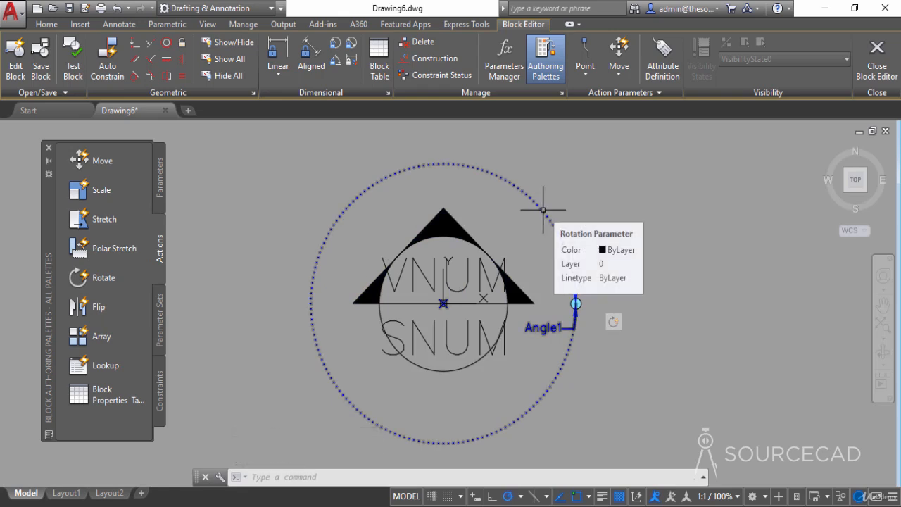
left_click(543, 209)
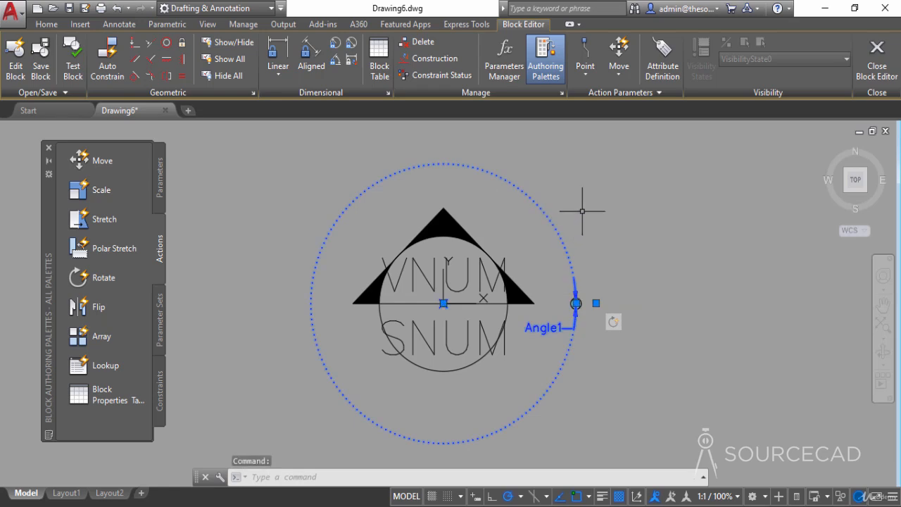
right_click(584, 207)
left_click(654, 483)
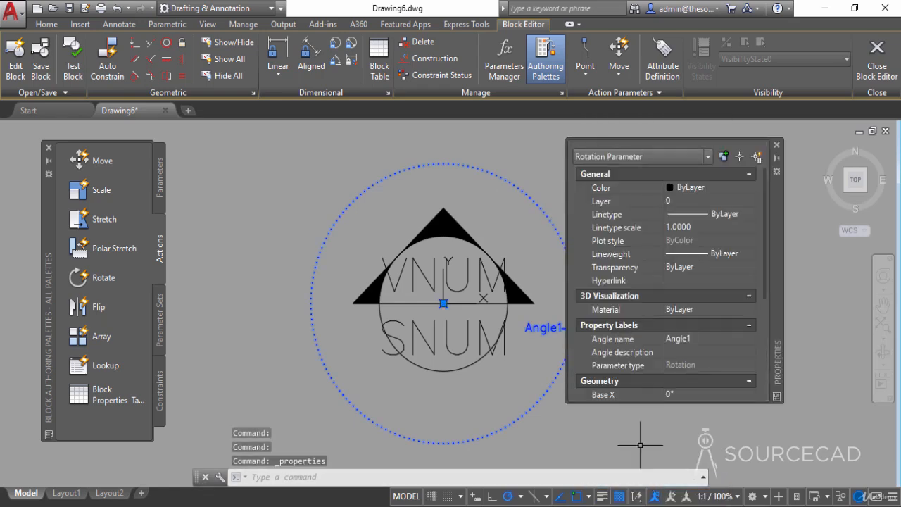
scroll(677, 329, "down", 4)
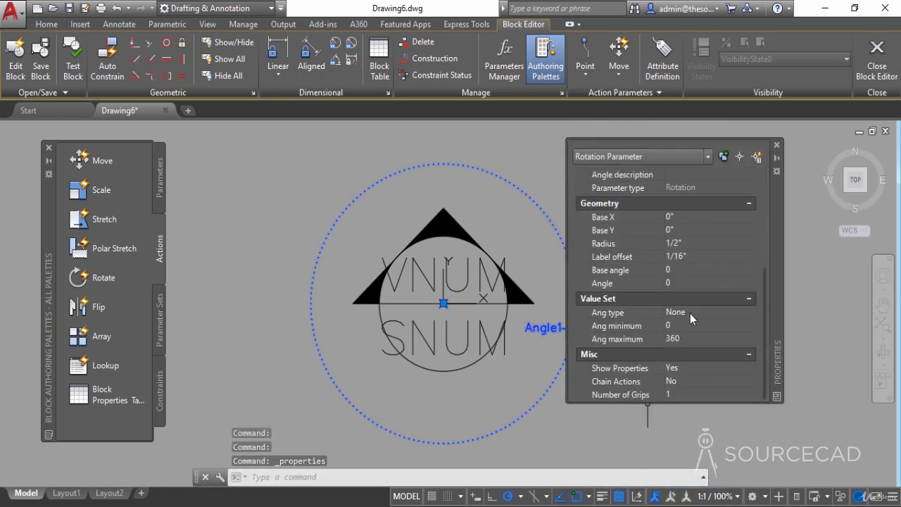
left_click(692, 310)
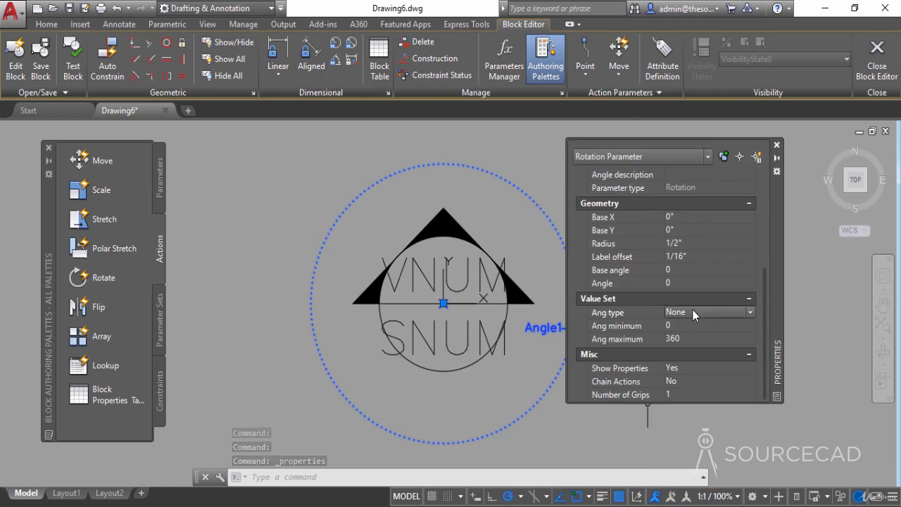
left_click(694, 309)
left_click(700, 341)
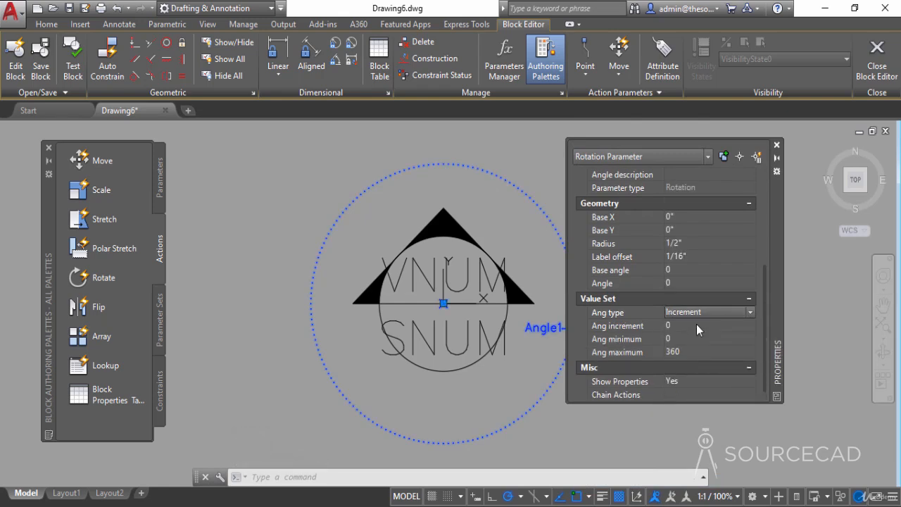
- Set the rotation parameter's angle increment to 45, close its properties and deselect it
left_click(696, 324)
type("45")
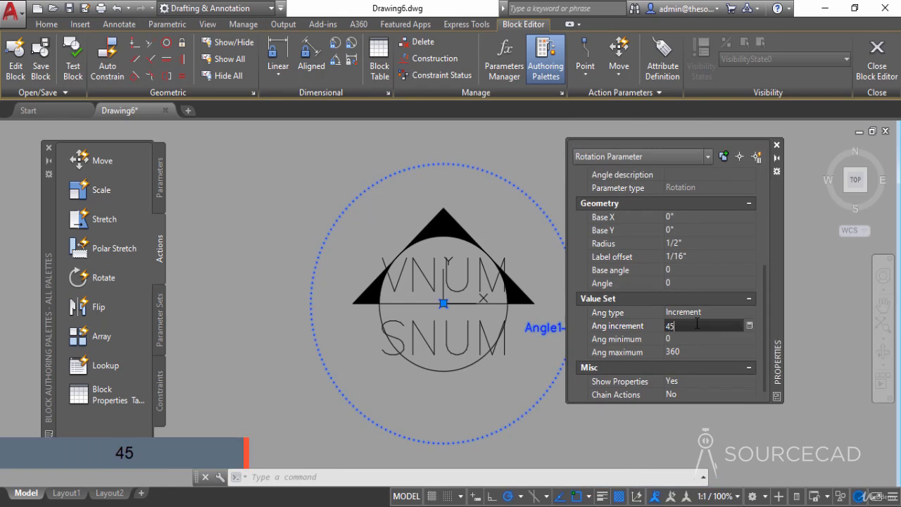
key("Return")
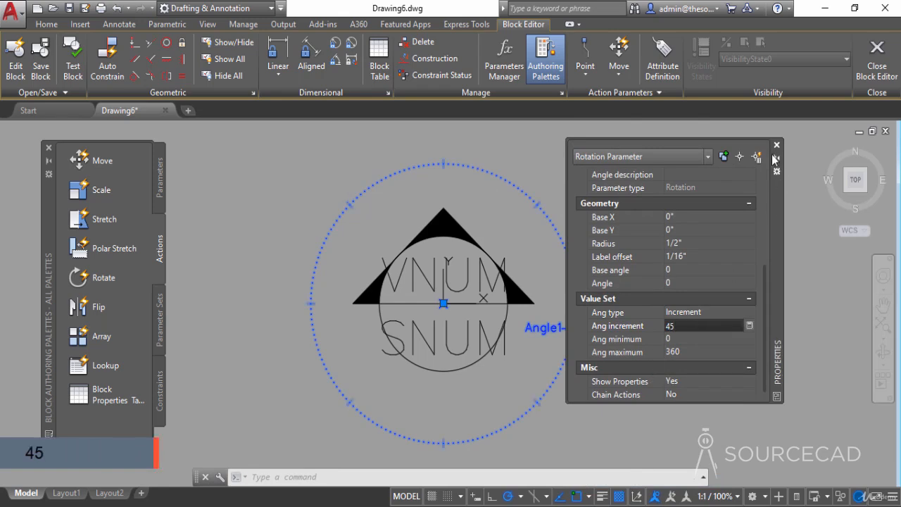
left_click(777, 147)
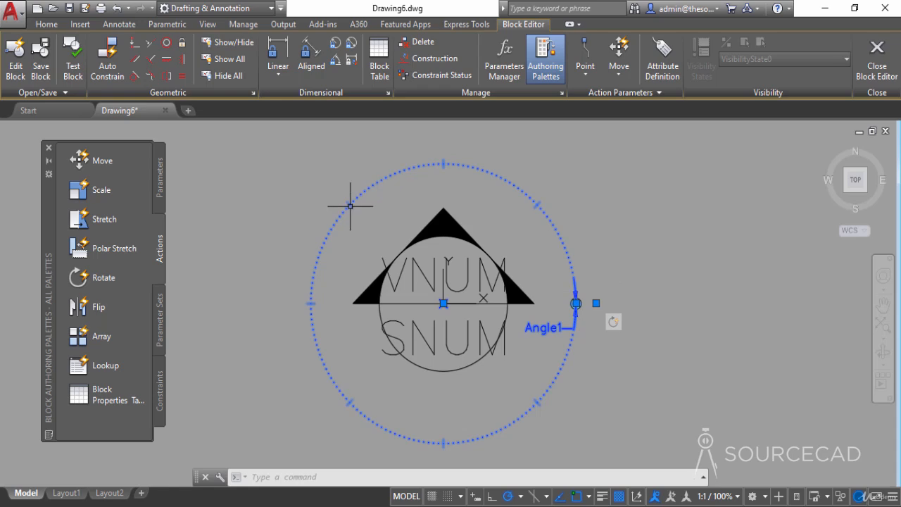
key("Escape")
key("Escape")
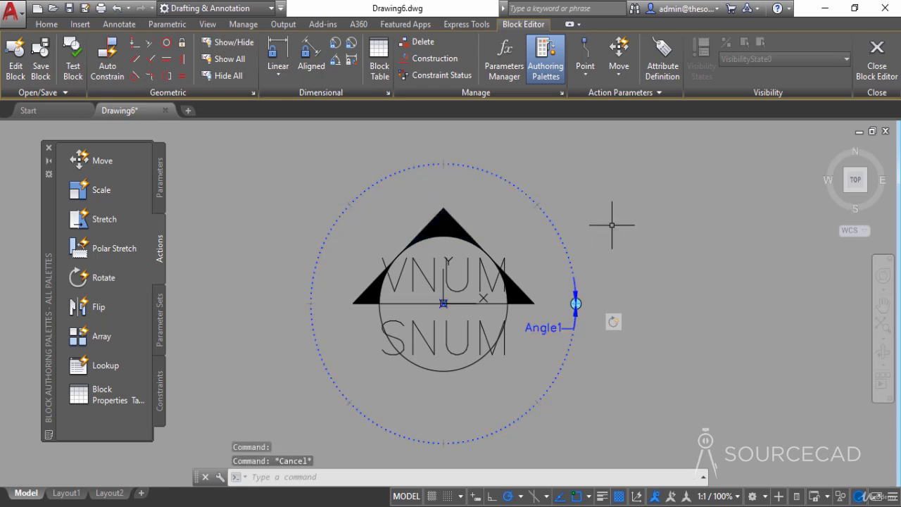
- Add a visibility parameter outside the rotation circle, to the upper right of the callout symbol
left_click(160, 174)
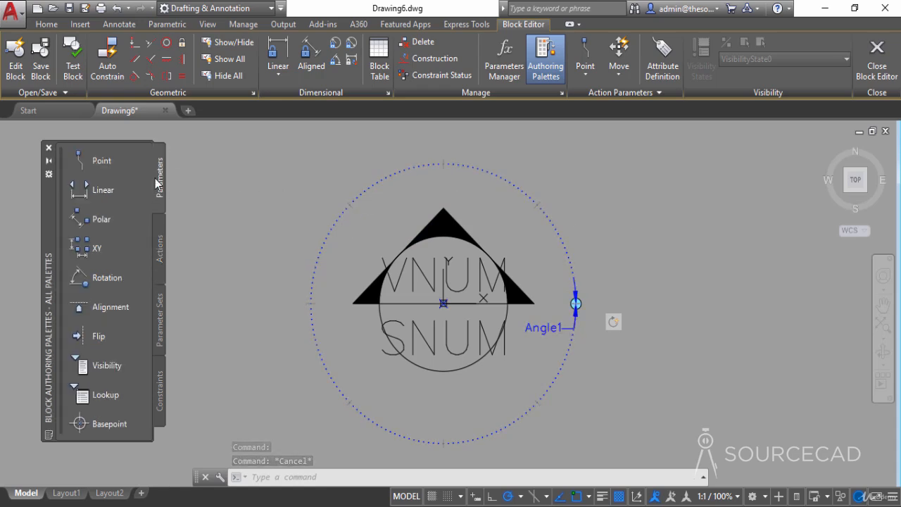
left_click(138, 366)
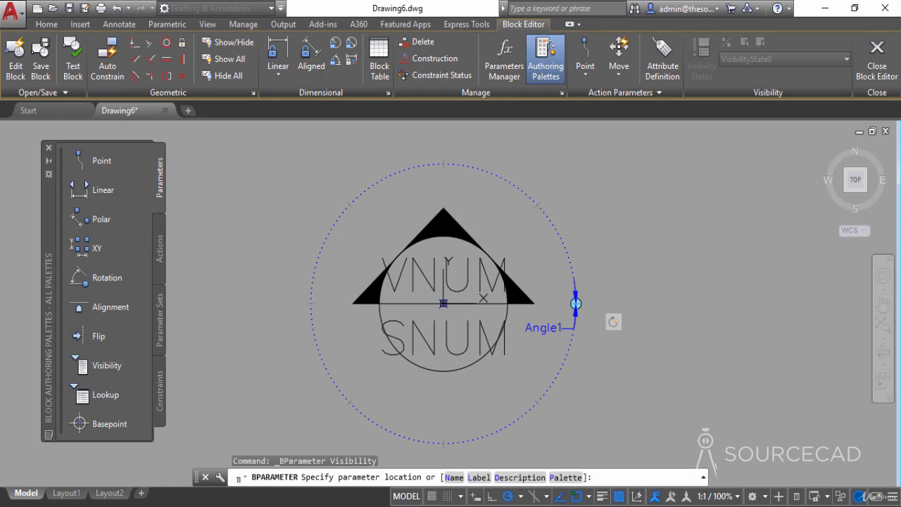
left_click(607, 189)
scroll(626, 225, "down", 3)
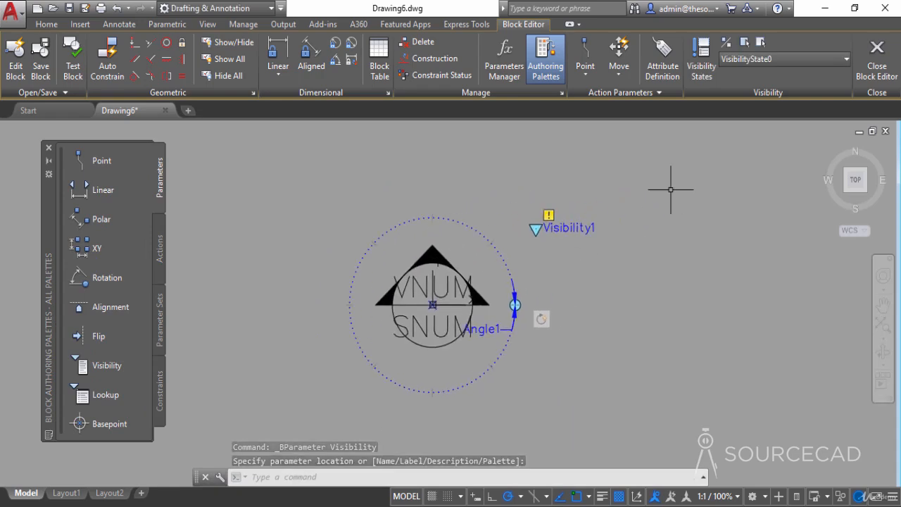
- Open the block's visibility states and rename the default state as Section
left_click(701, 51)
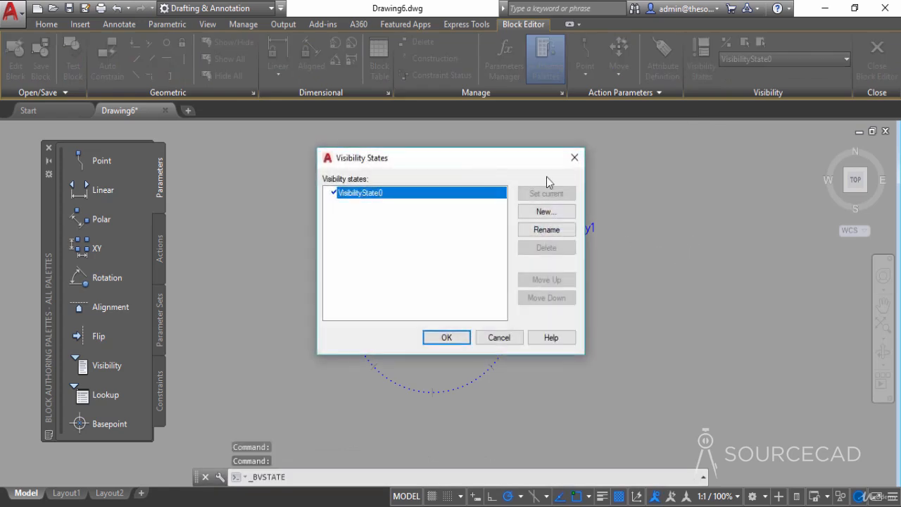
left_click_drag(481, 160, 731, 215)
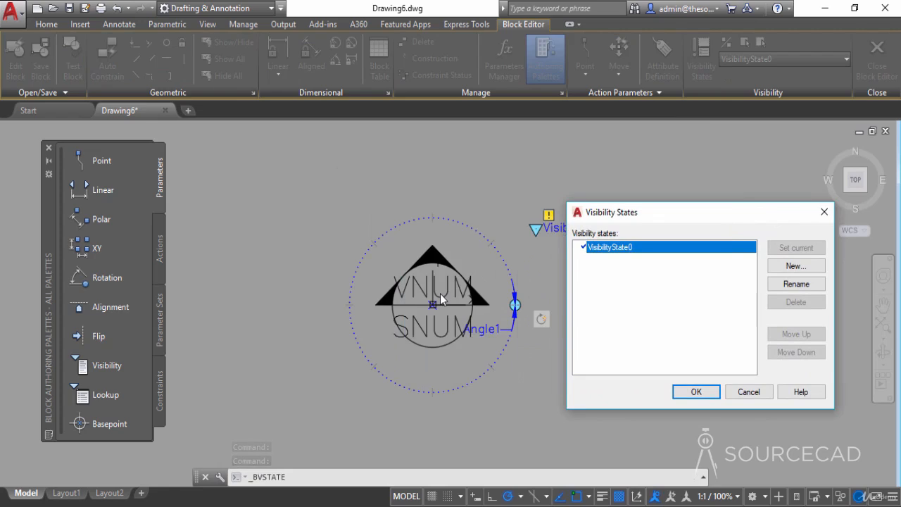
left_click(796, 283)
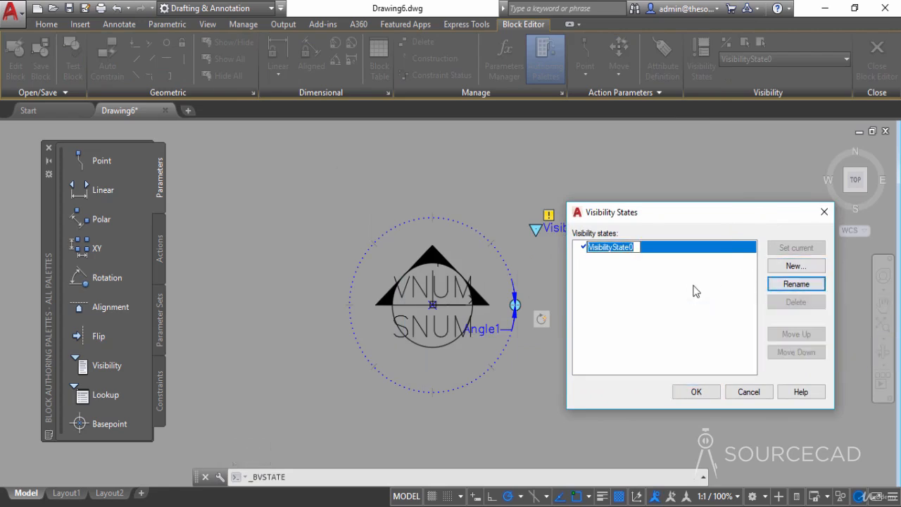
type("Sectio")
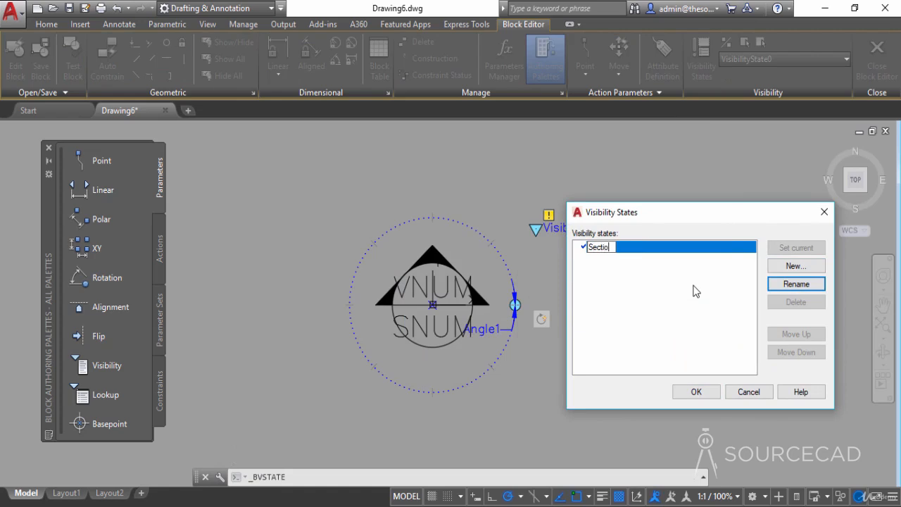
type("n")
key("Return")
- Create visibility states named Elevation and Detail, leaving the visibility of existing objects unchanged in each
left_click(814, 267)
type("E")
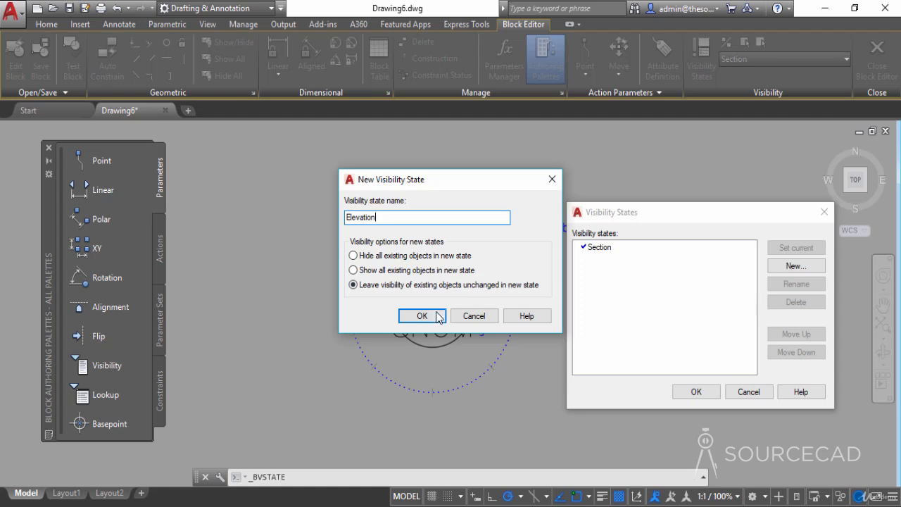
left_click(437, 317)
left_click(796, 267)
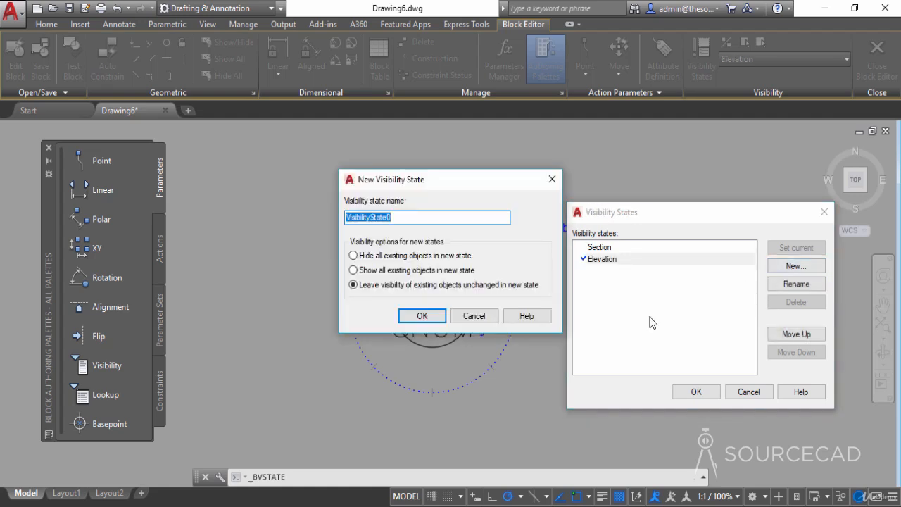
type("Detail")
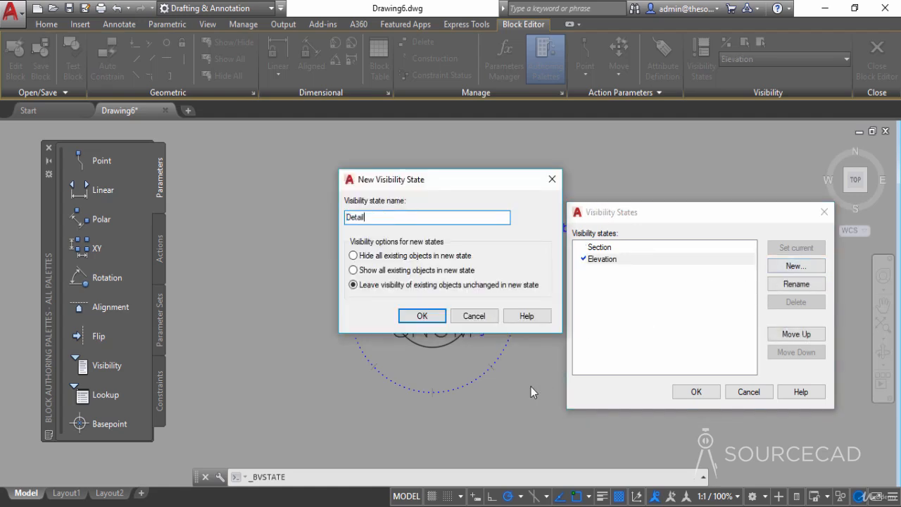
left_click(434, 316)
left_click(709, 394)
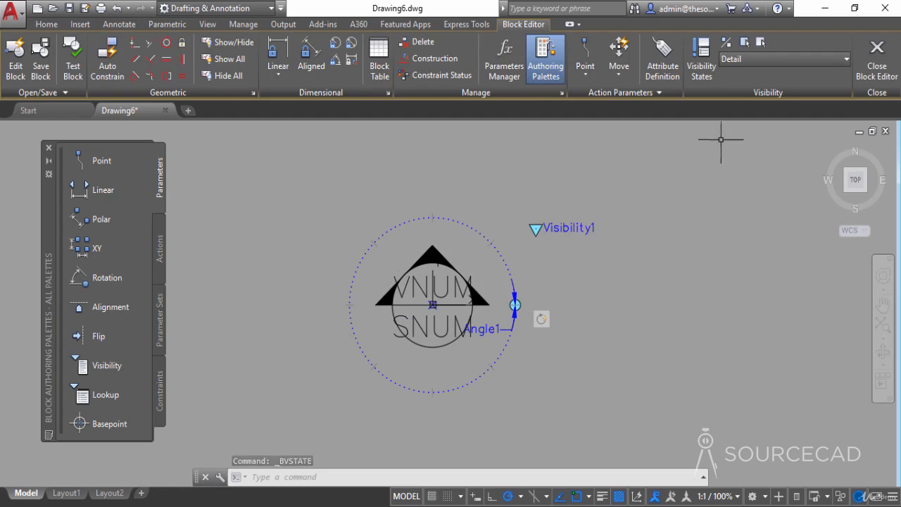
- Display the Section visibility state, and switch on to Elevation as the current state
left_click(763, 59)
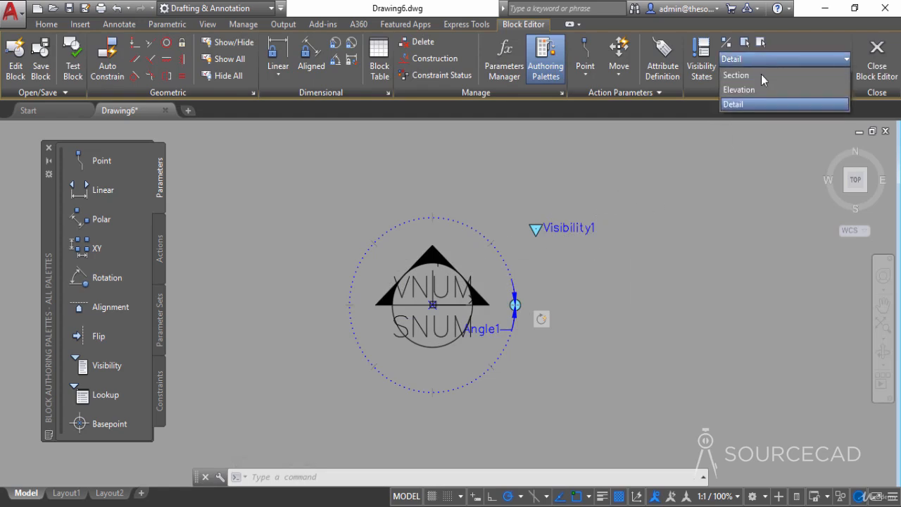
left_click(759, 79)
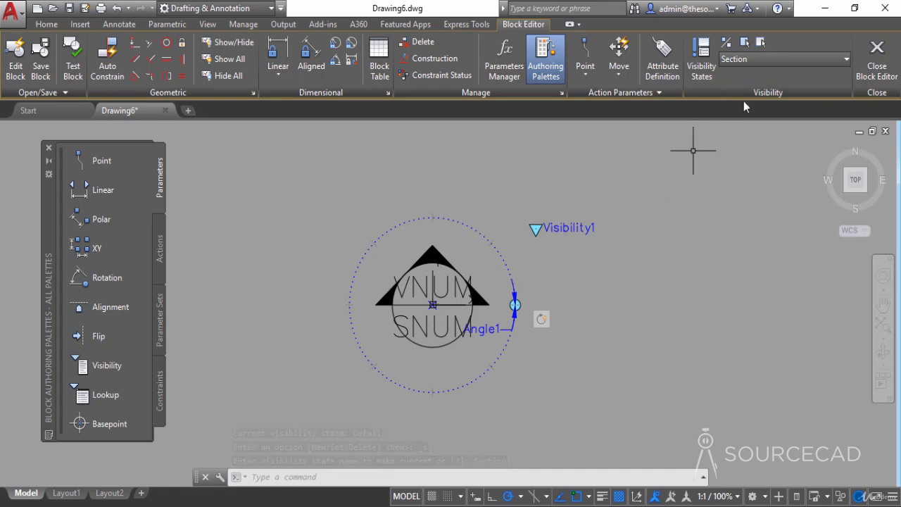
left_click(784, 61)
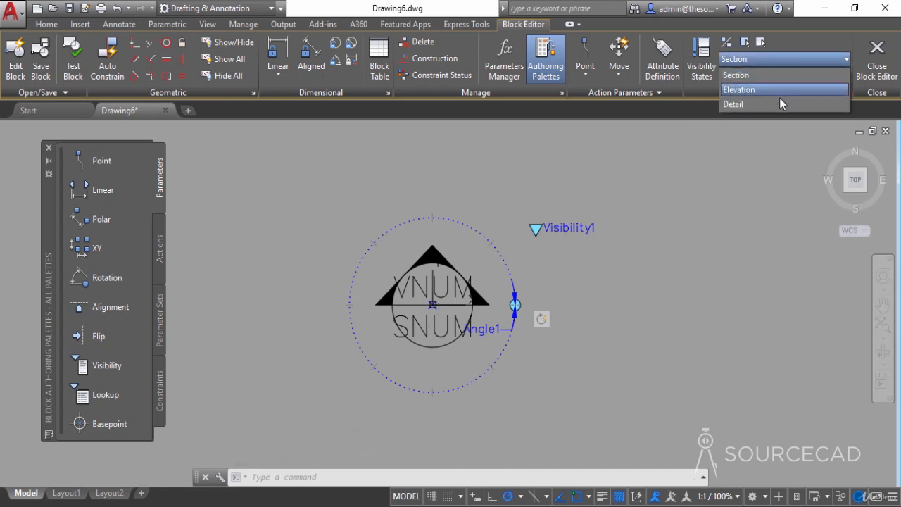
left_click(780, 90)
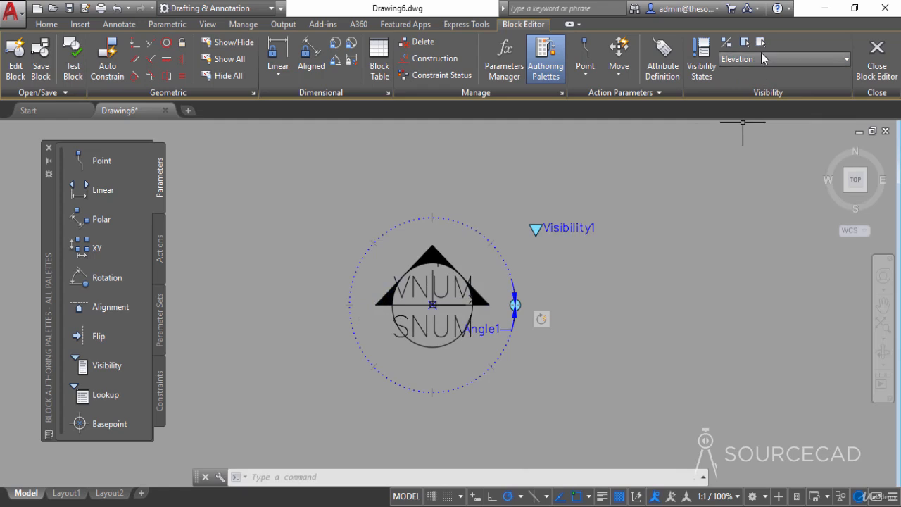
- Hide the two solid triangles beside the callout circle in the Elevation visibility state, keeping the upper arrowhead
left_click(760, 44)
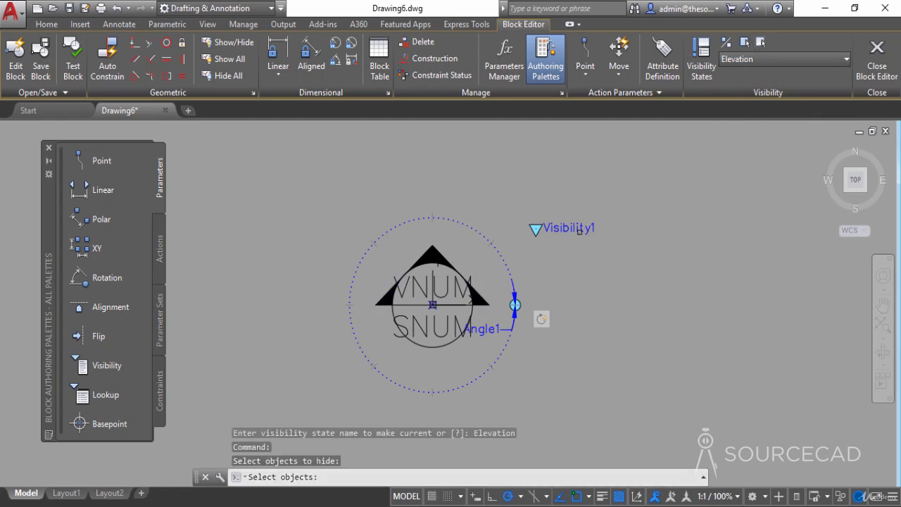
left_click(481, 300)
left_click(381, 306)
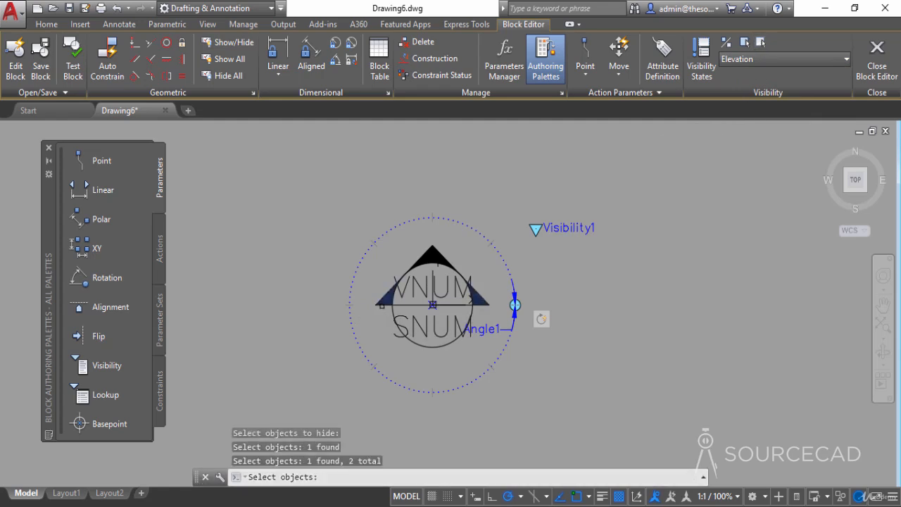
key("Return")
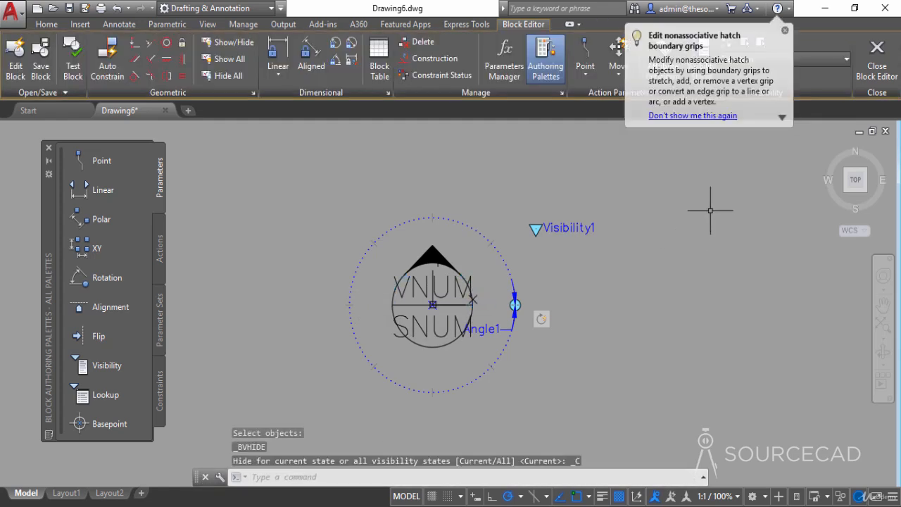
- Make Detail the current visibility state and hide all three solid arrow pieces around the callout circle
left_click(794, 63)
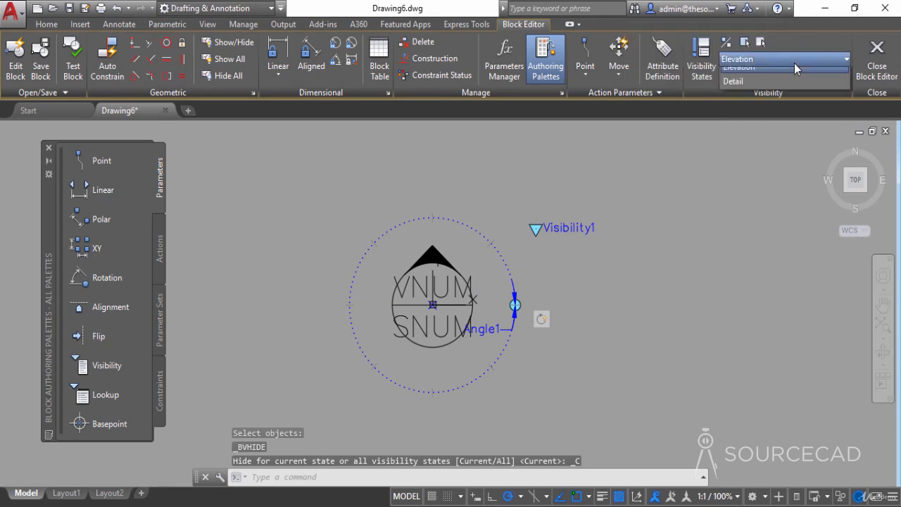
left_click(782, 105)
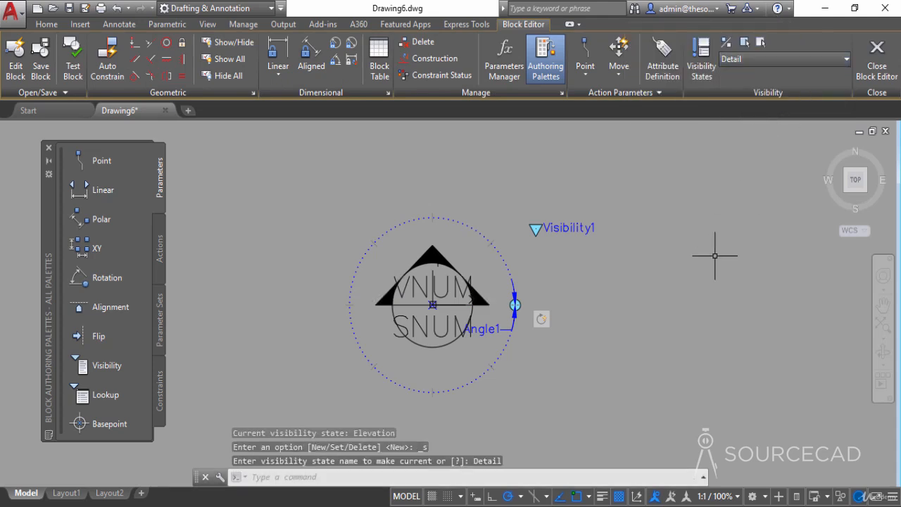
left_click(763, 43)
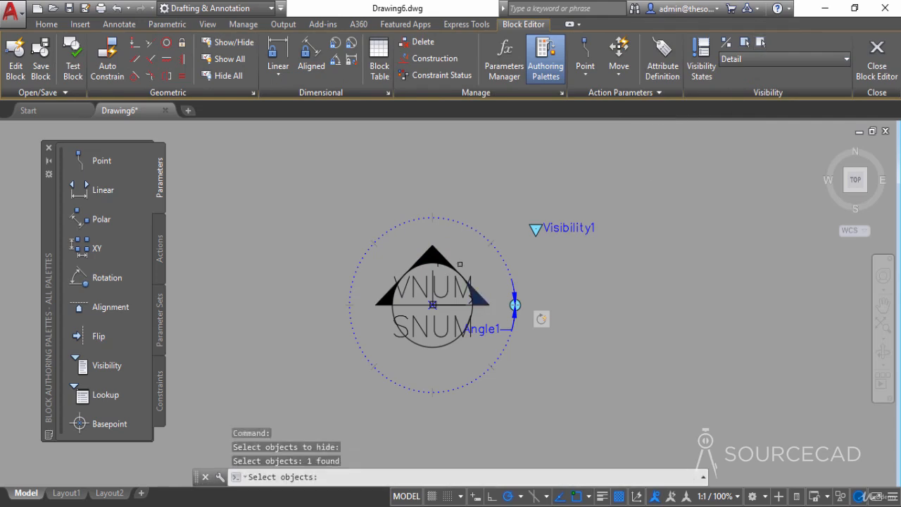
left_click(446, 256)
left_click(410, 264)
left_click(378, 300)
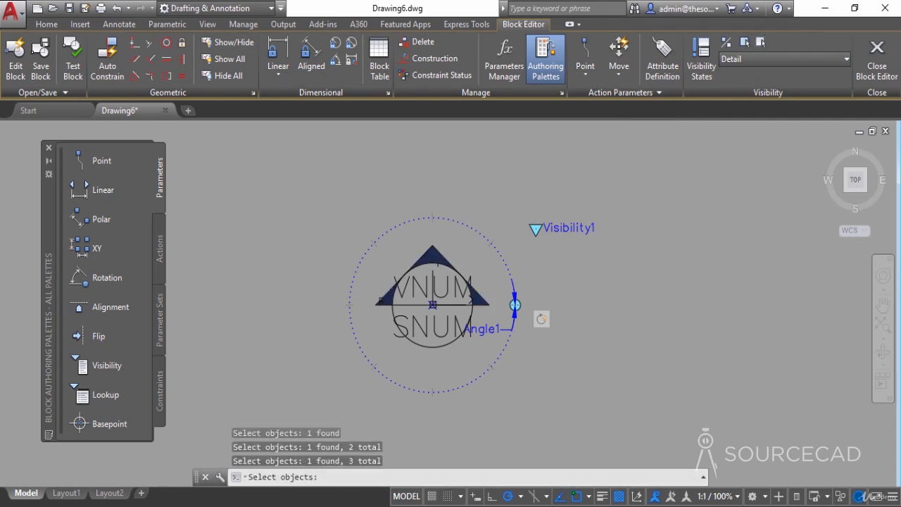
key("Return")
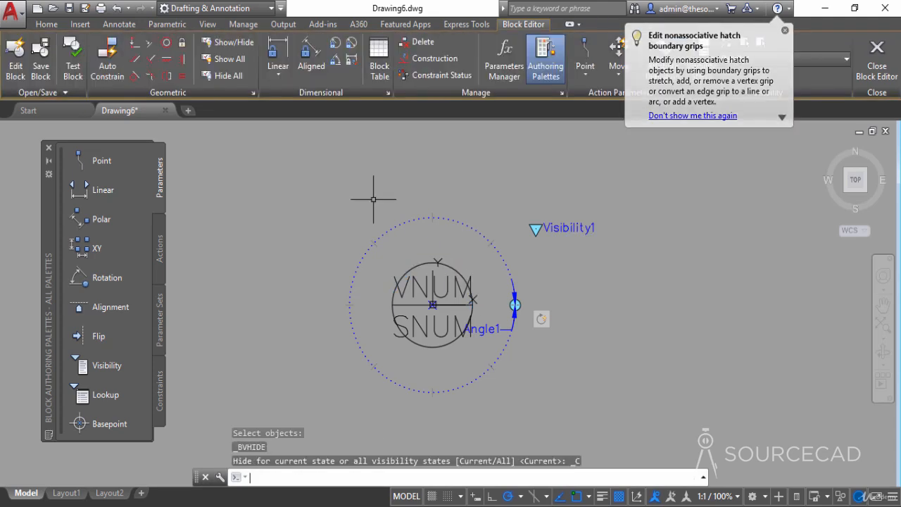
- Close the Block Editor and save the changes to Callout Block
left_click(785, 33)
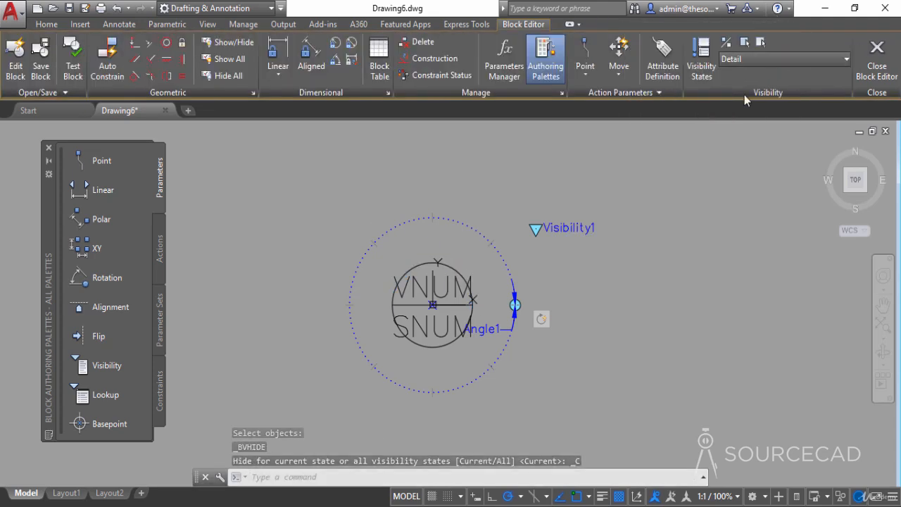
left_click(877, 62)
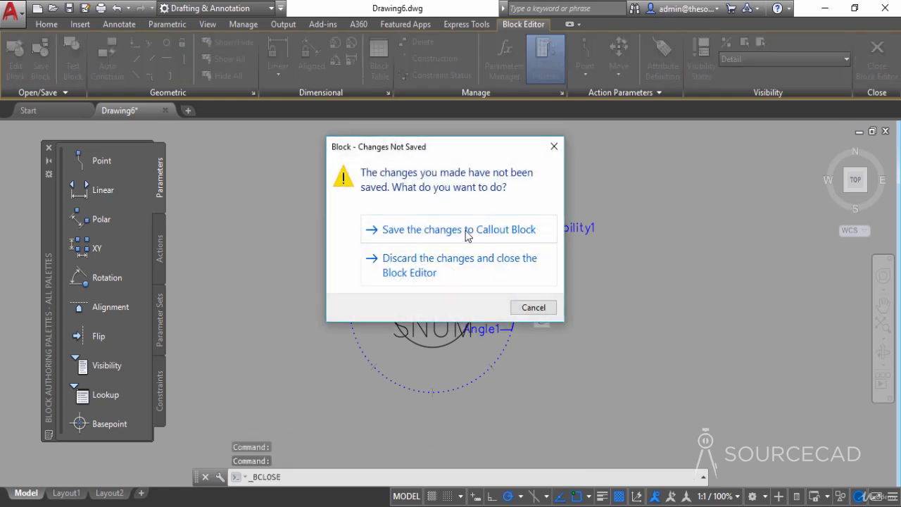
left_click(465, 230)
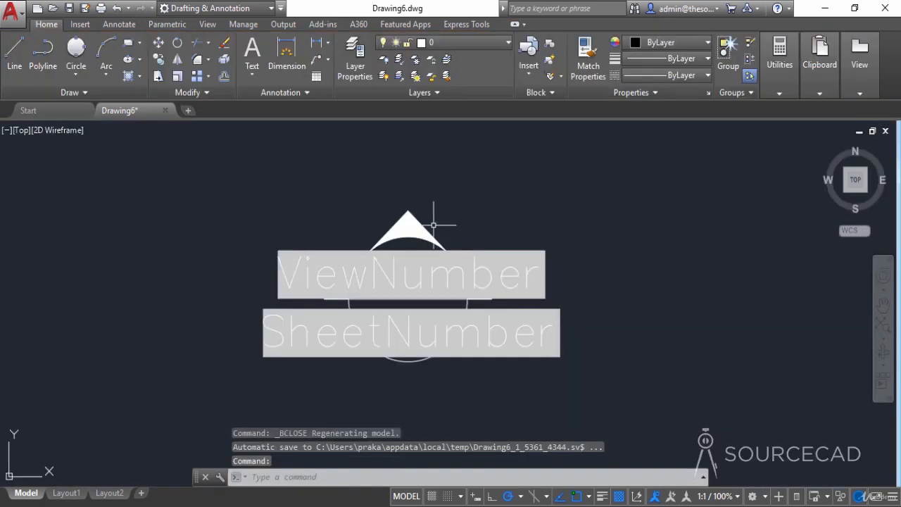
- Select the inserted callout block and test its visibility states by switching it to Elevation, Detail and Section
left_click(440, 206)
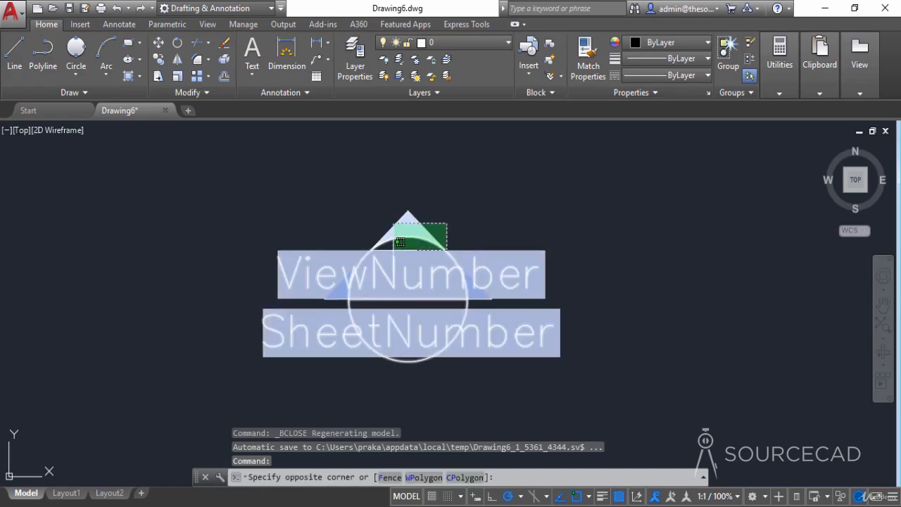
left_click(381, 309)
left_click(561, 185)
left_click(596, 207)
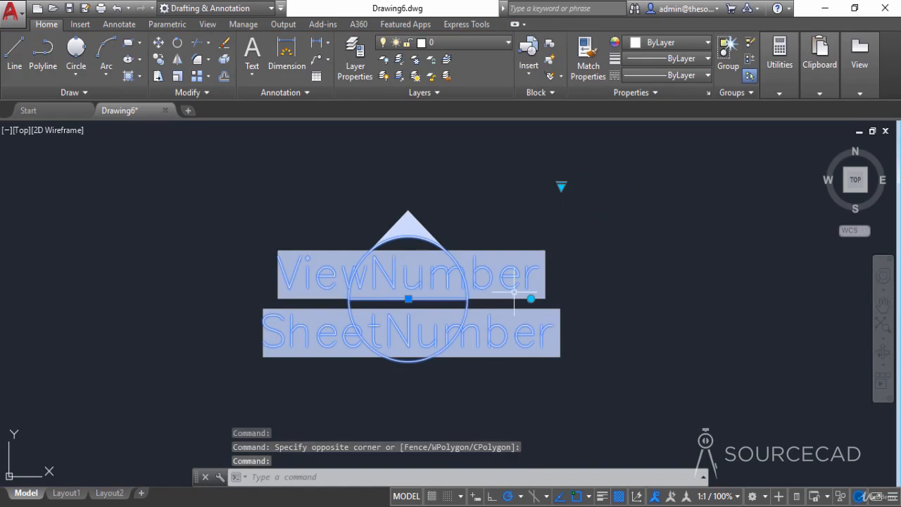
left_click(562, 188)
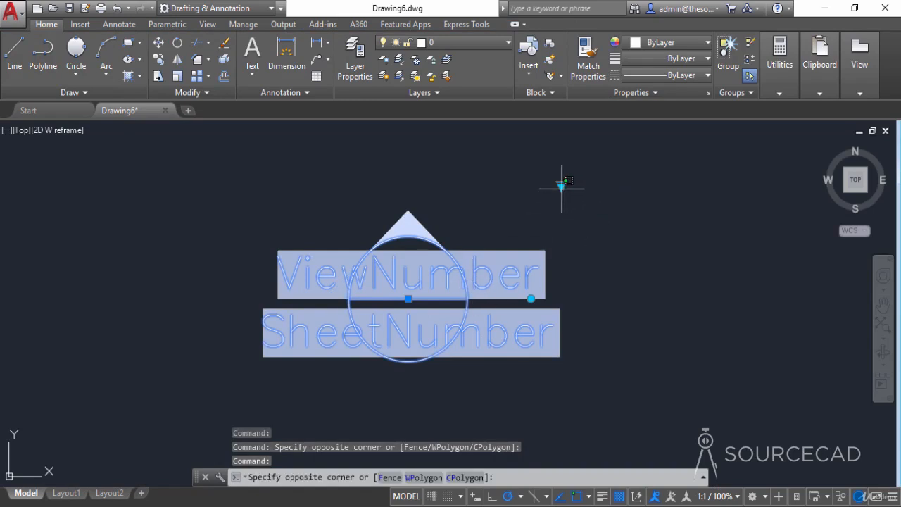
left_click(561, 186)
left_click(583, 226)
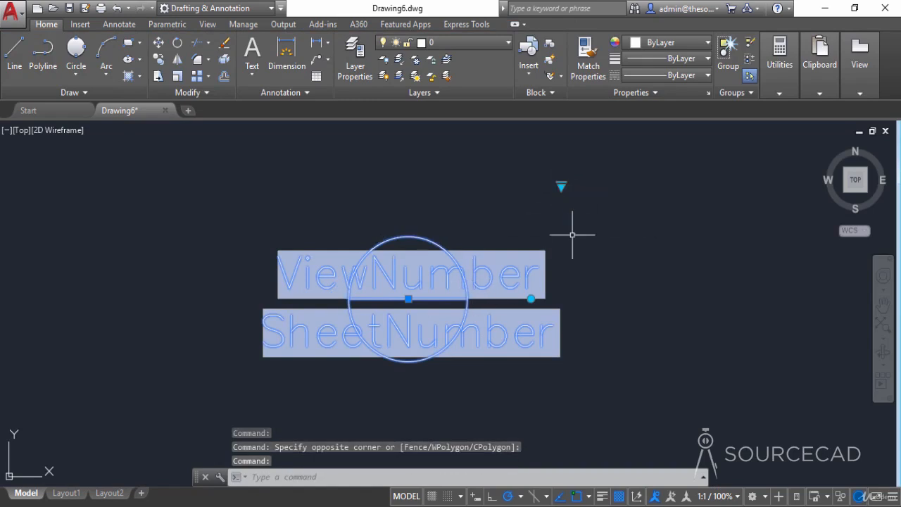
left_click(561, 187)
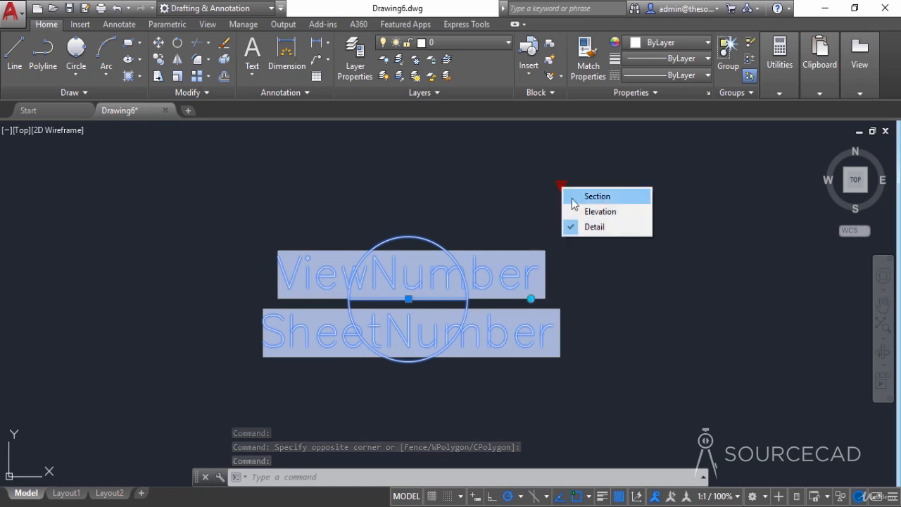
left_click(572, 201)
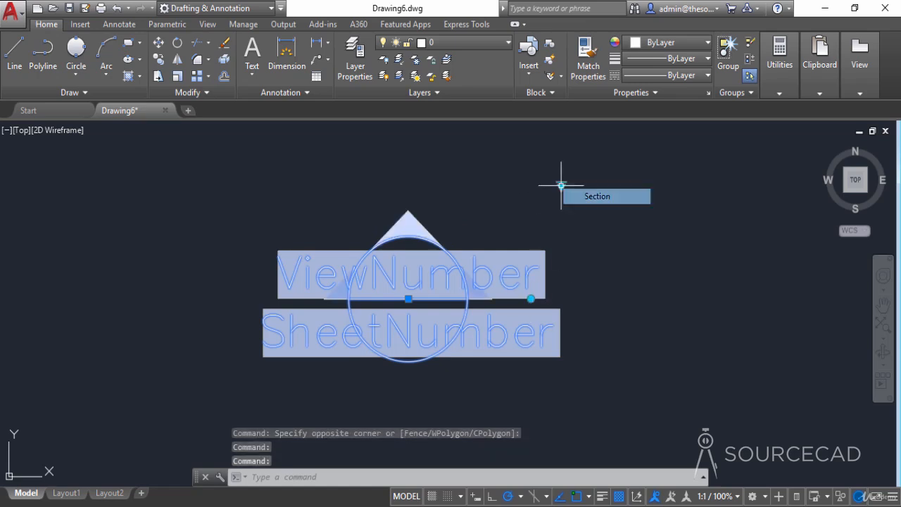
- Test the callout's rotation by turning its arrow counterclockwise in two 45-degree increments
left_click(530, 299)
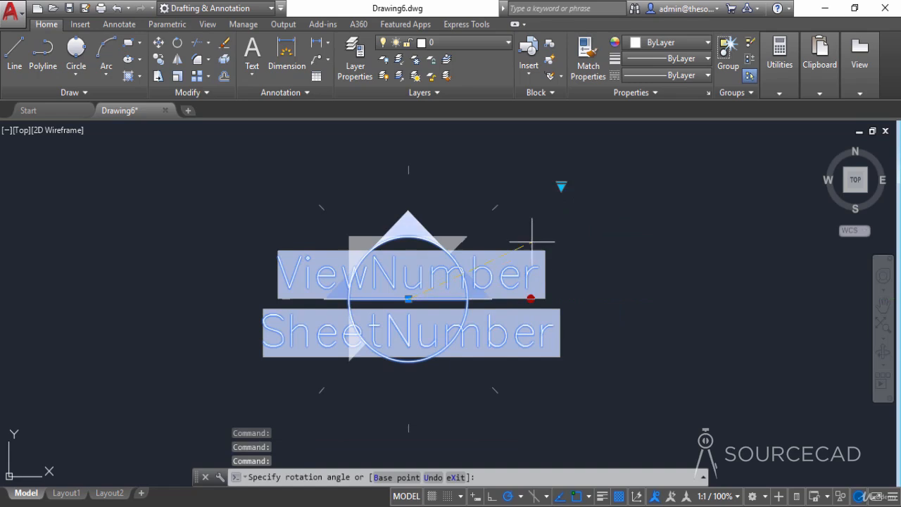
left_click(495, 204)
left_click(442, 175)
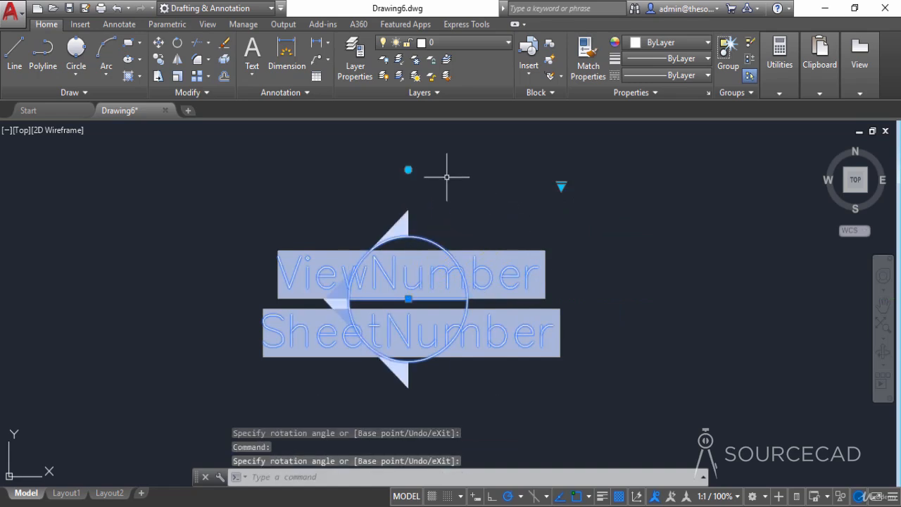
- Erase the callout block from the drawing area and check which block definitions are available for insertion
right_click(550, 215)
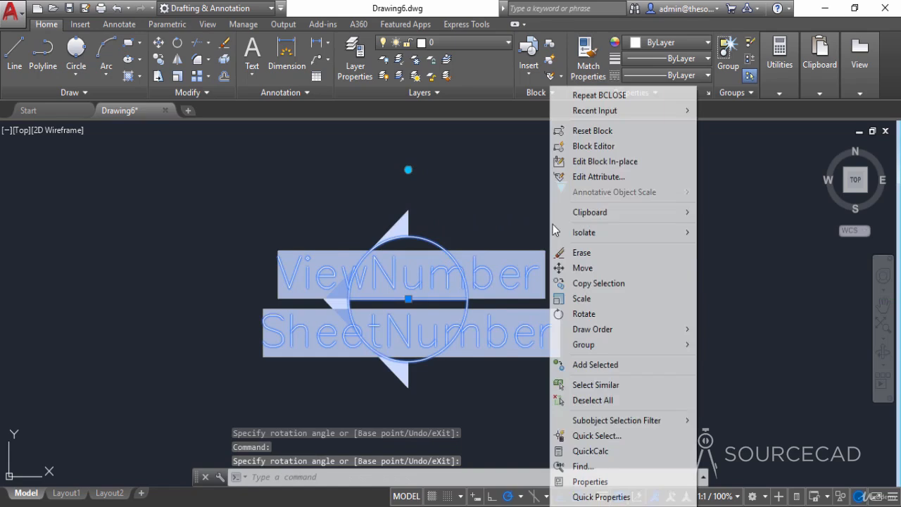
left_click(579, 254)
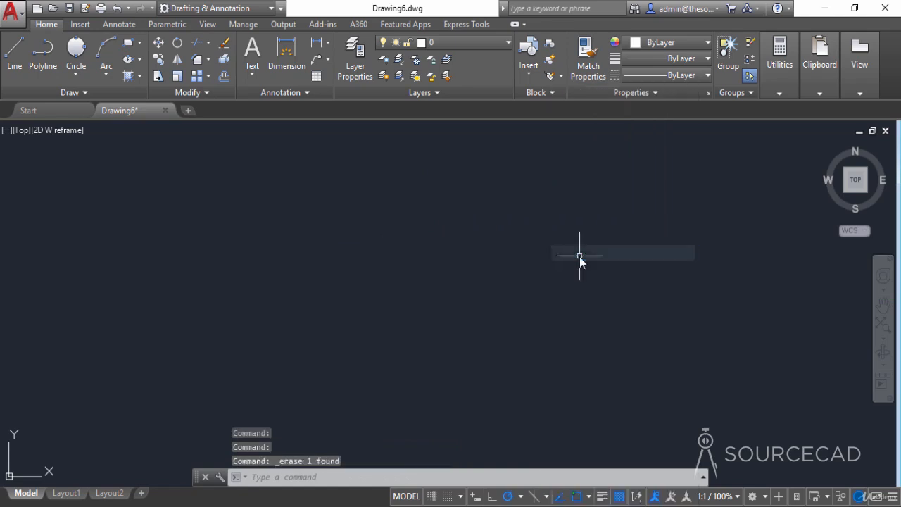
left_click(526, 54)
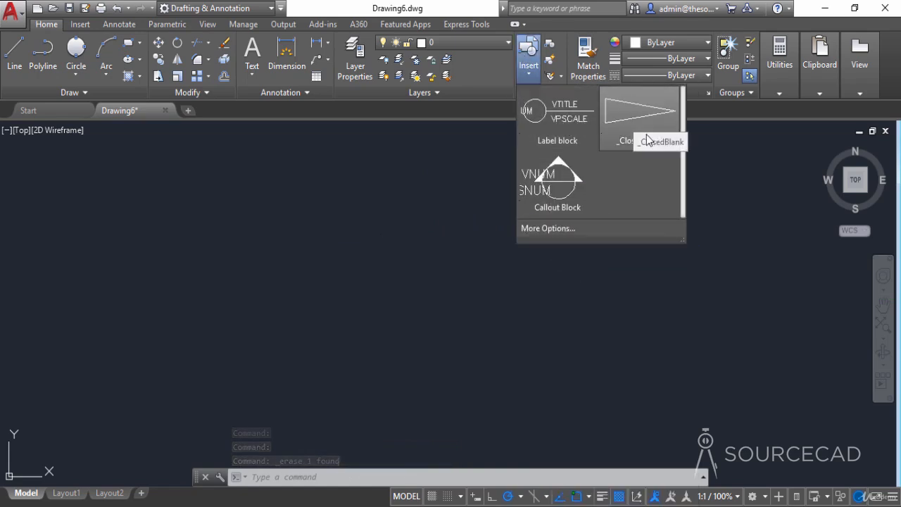
left_click(430, 280)
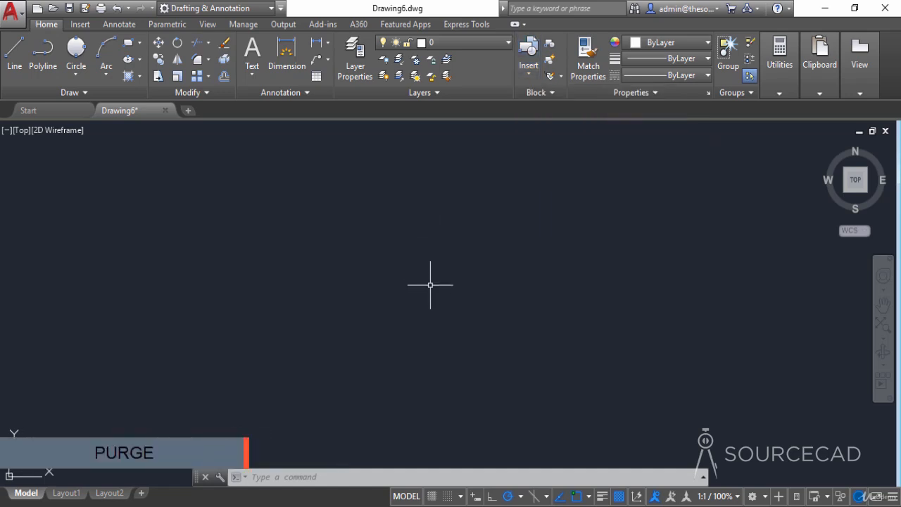
- Purge the unused _ClosedBlank block definition from the drawing and review the blocks available for insertion
type("pu")
key("Return")
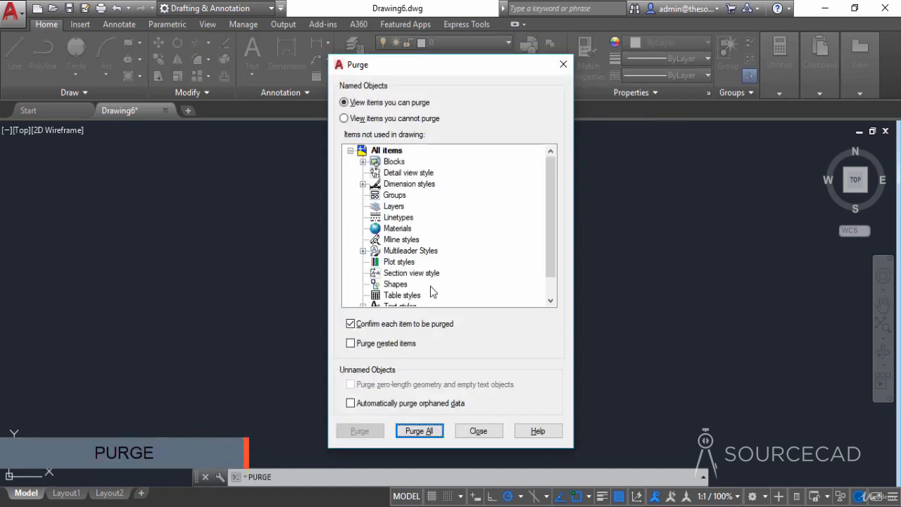
left_click(362, 162)
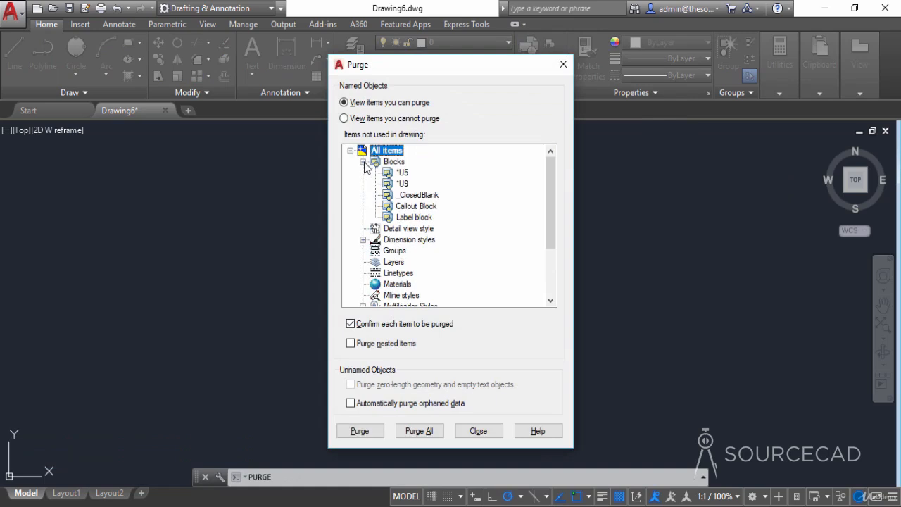
left_click(414, 219)
left_click(431, 207)
left_click(413, 196)
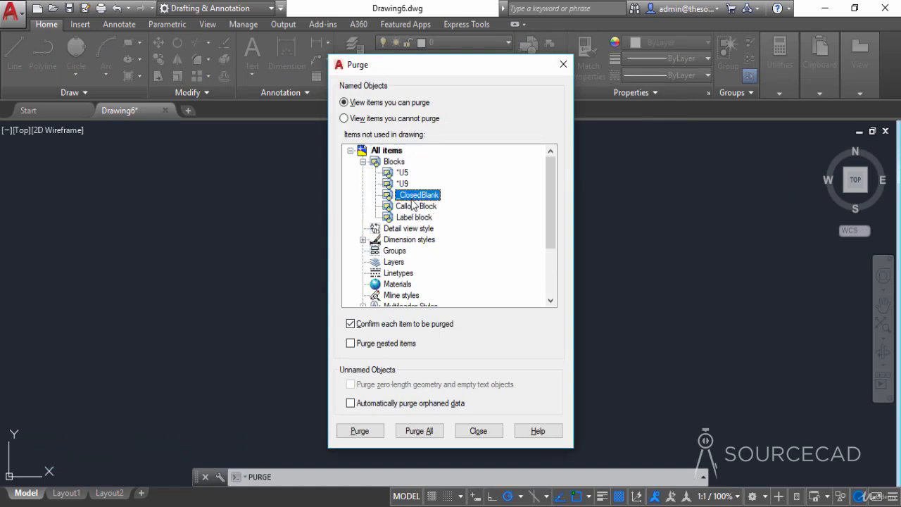
right_click(413, 201)
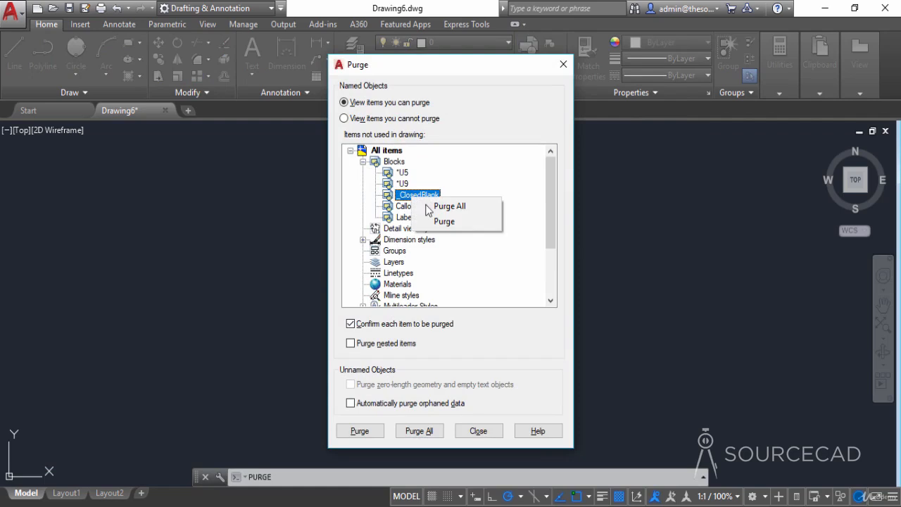
left_click(454, 221)
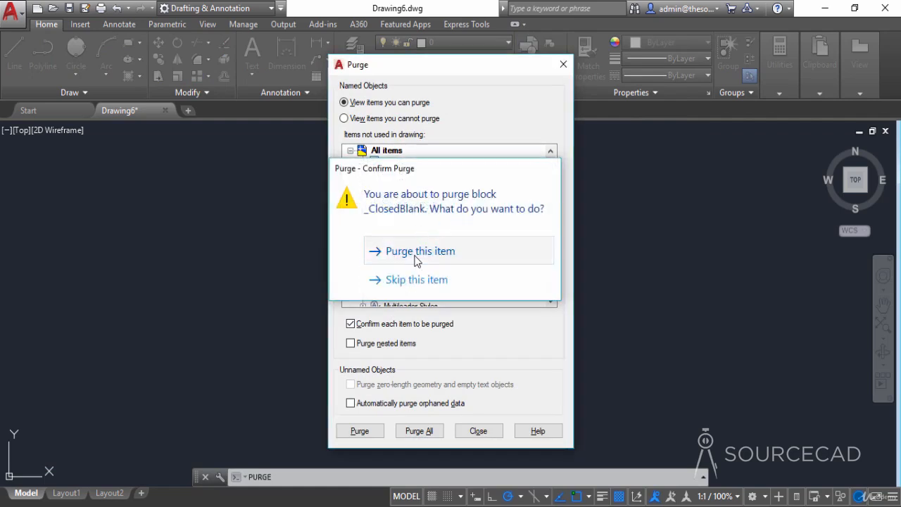
left_click(416, 254)
left_click(468, 434)
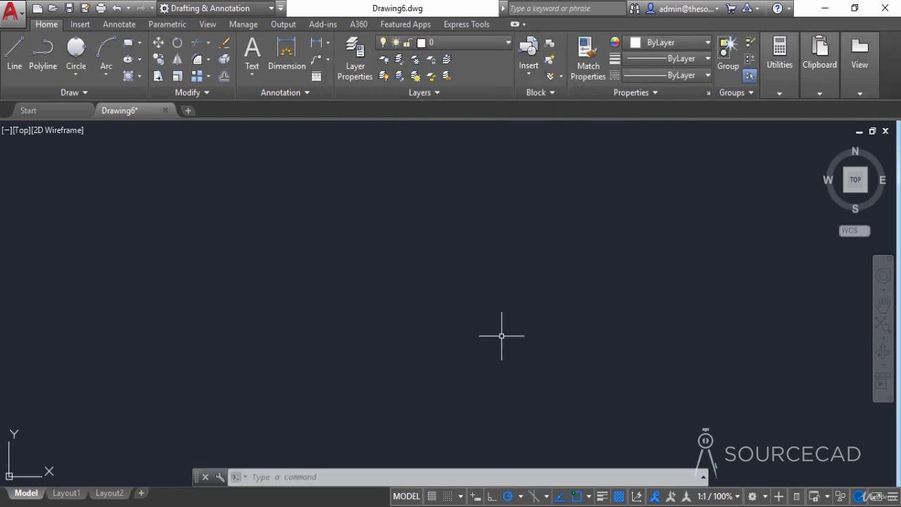
left_click(534, 69)
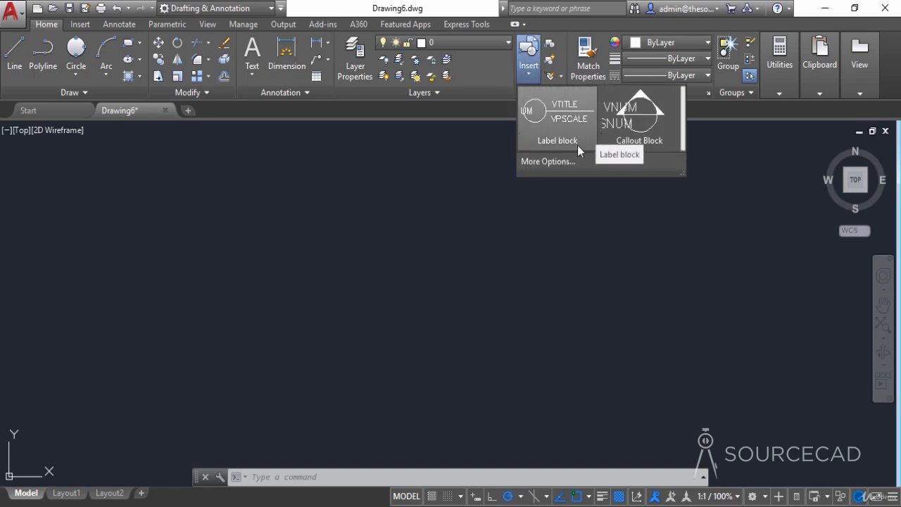
left_click(583, 249)
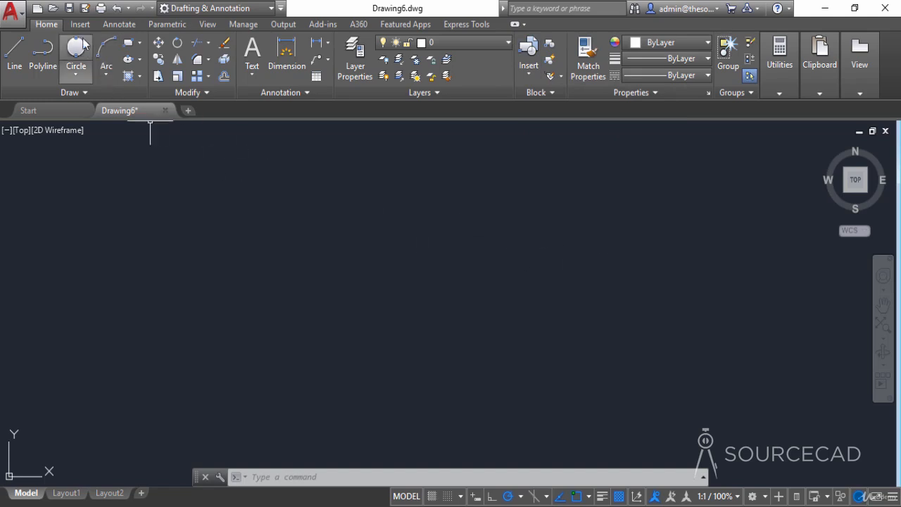
- Save the drawing as Blocks in the SSM folder and minimize the program to show the desktop
left_click(84, 8)
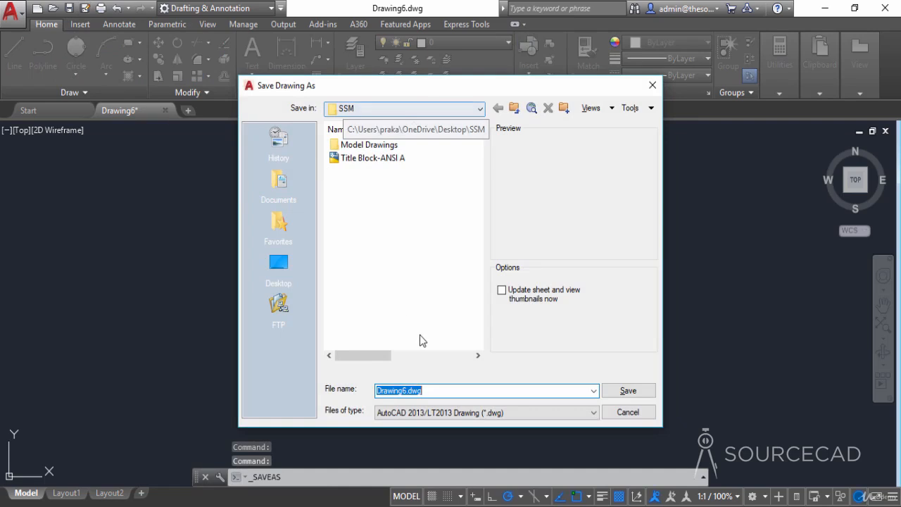
type("Blocks")
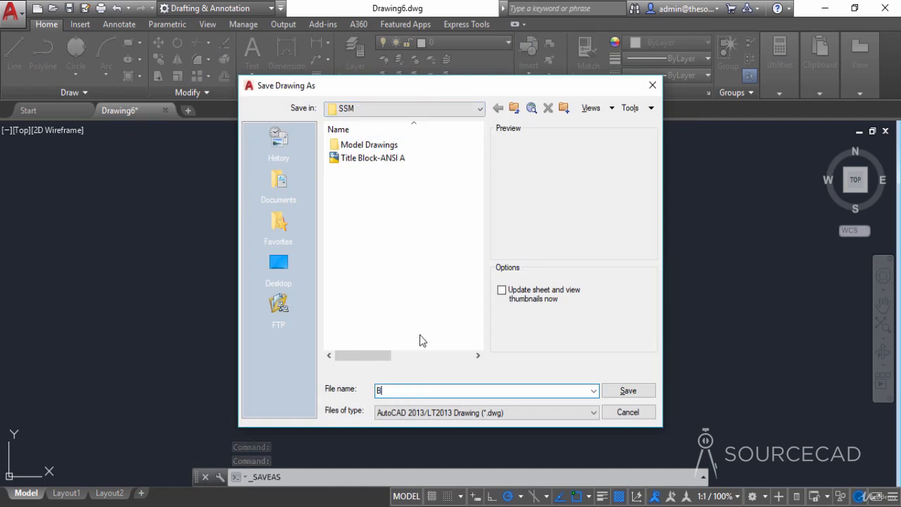
left_click(630, 393)
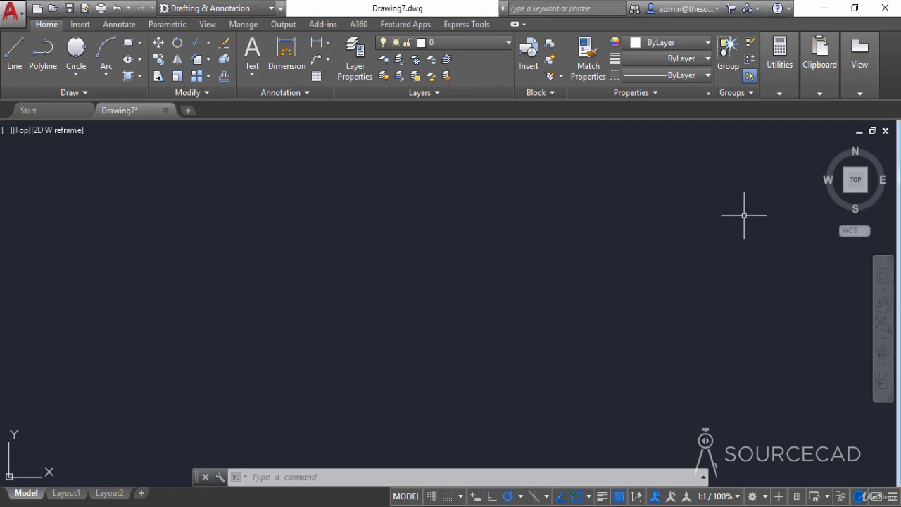
left_click(824, 7)
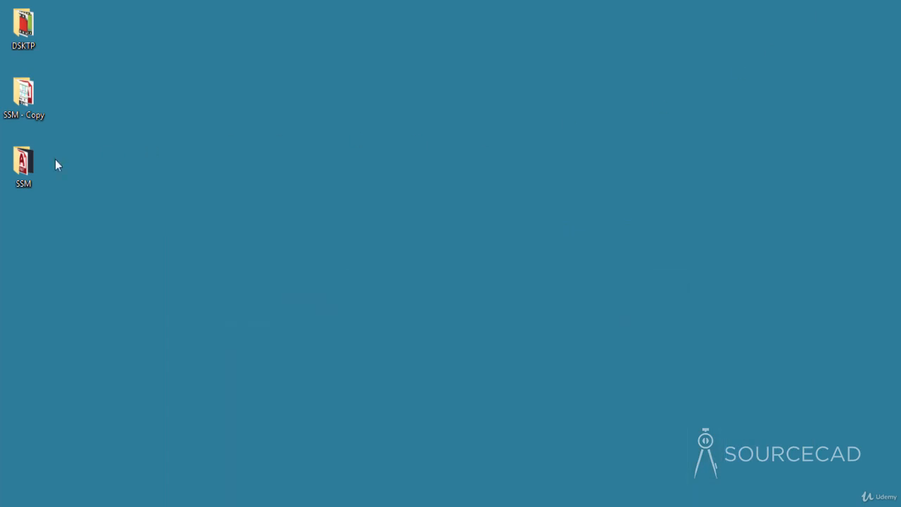
- Review the files in the desktop SSM folder and its Model Drawings subfolder, then close the folder window
double_click(26, 169)
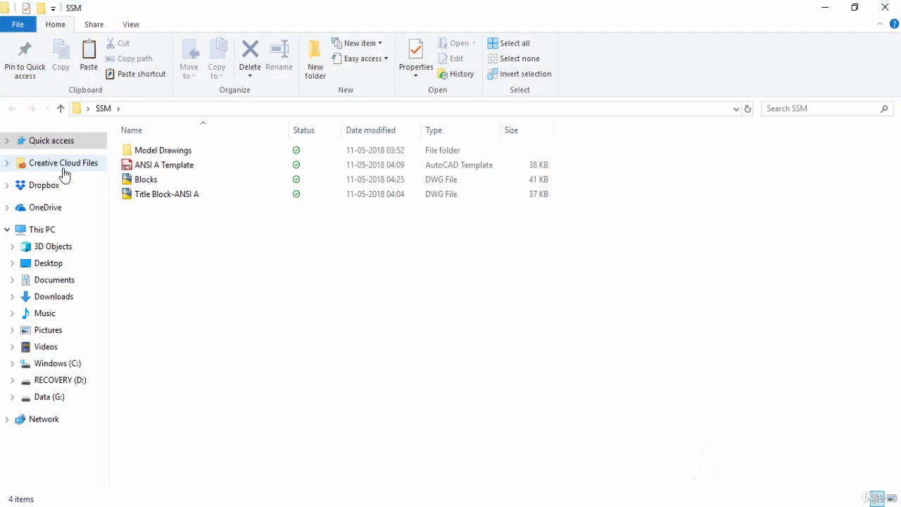
double_click(161, 149)
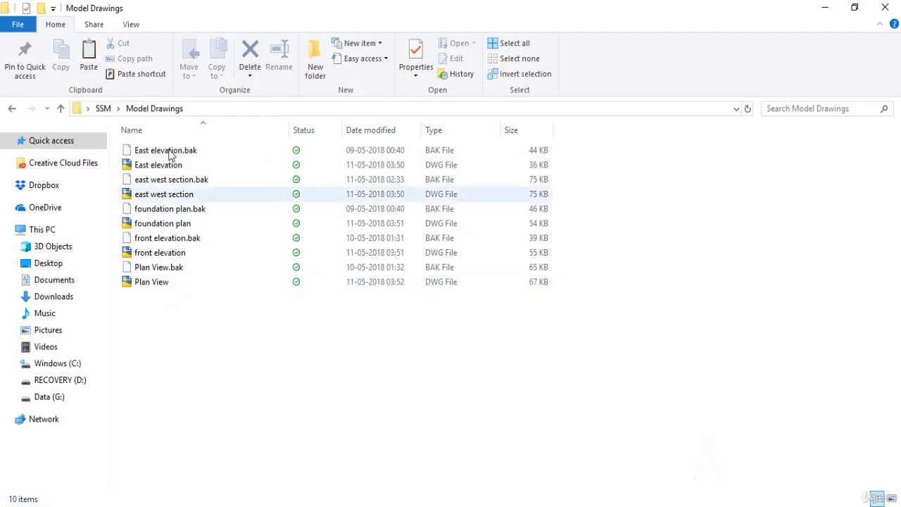
left_click(107, 111)
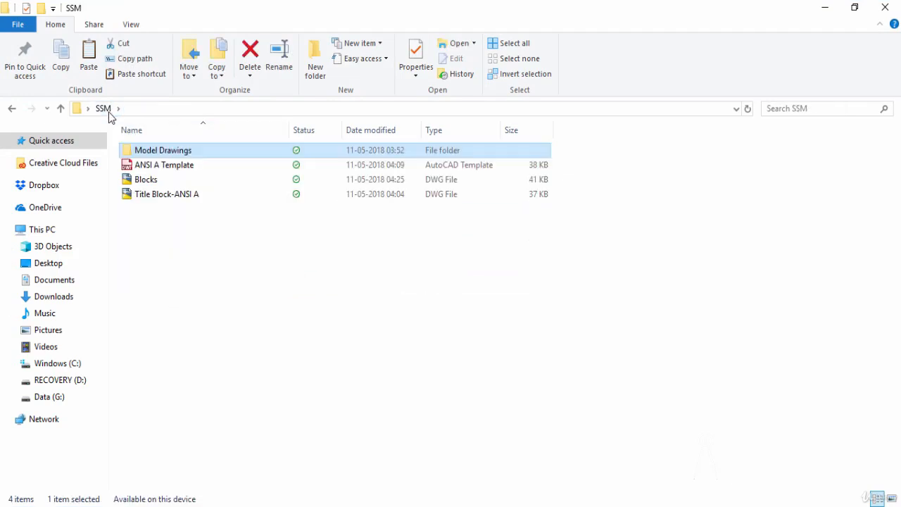
left_click(180, 202)
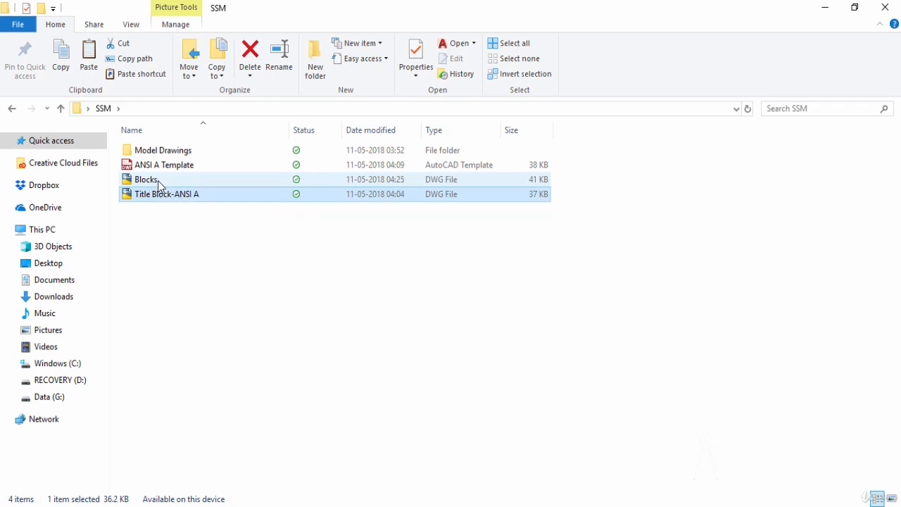
left_click(159, 183)
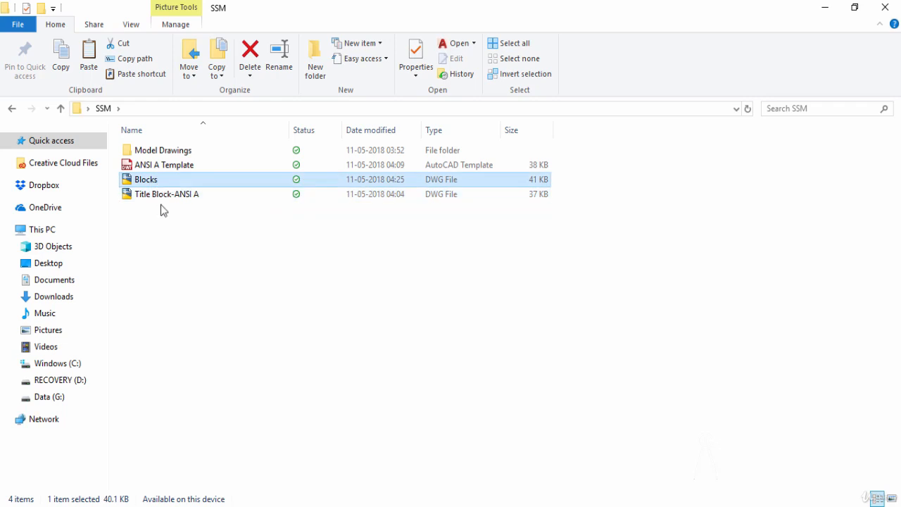
left_click(169, 253)
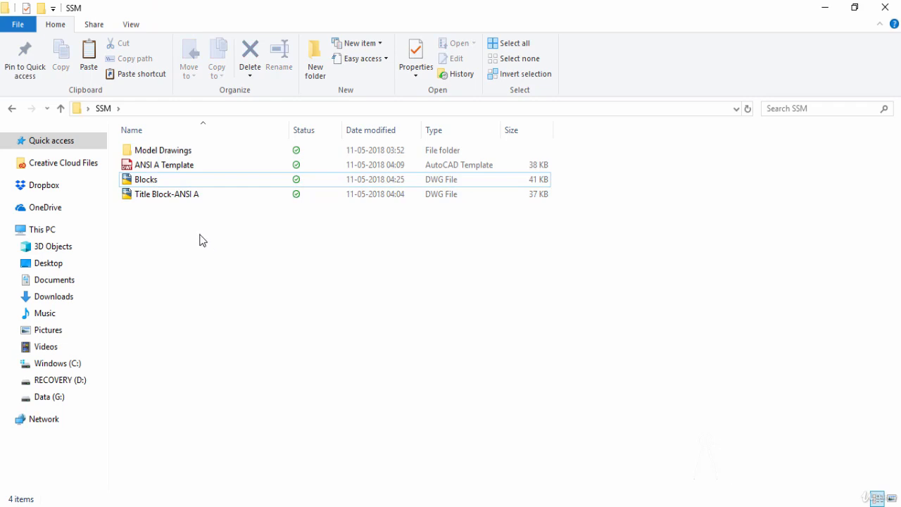
left_click(885, 7)
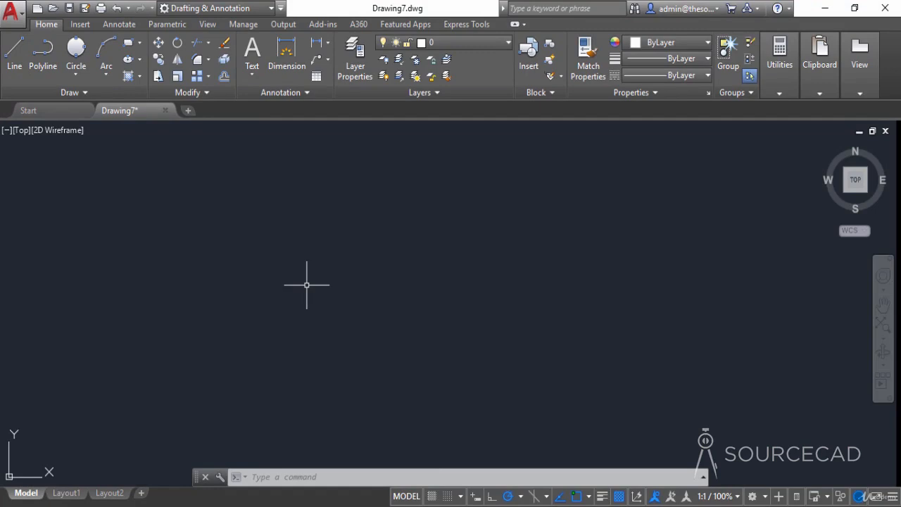
- Open the Sheet Set Manager and move its palette farther into the drawing area
type("ssm")
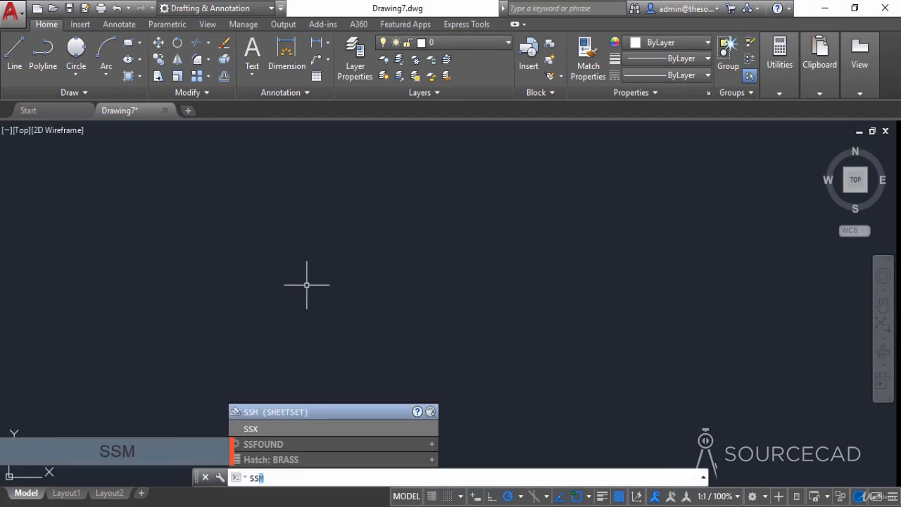
key("Return")
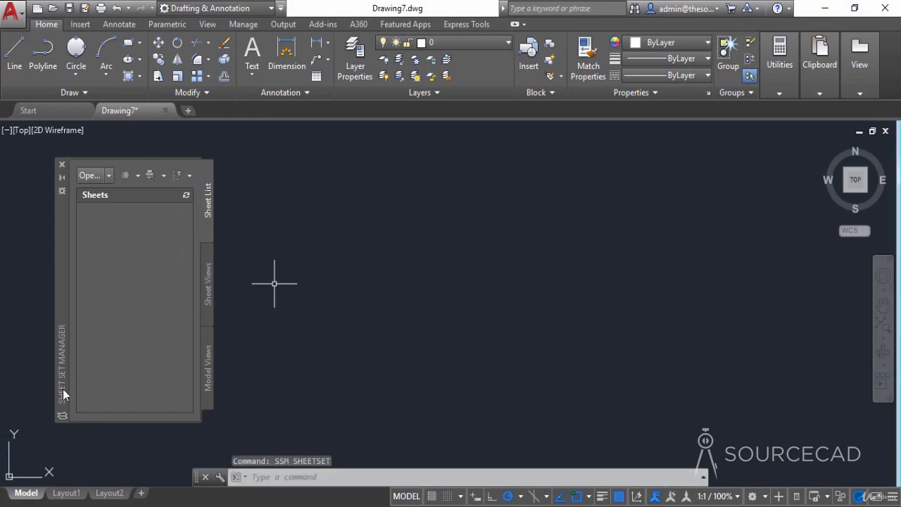
left_click_drag(62, 322, 129, 321)
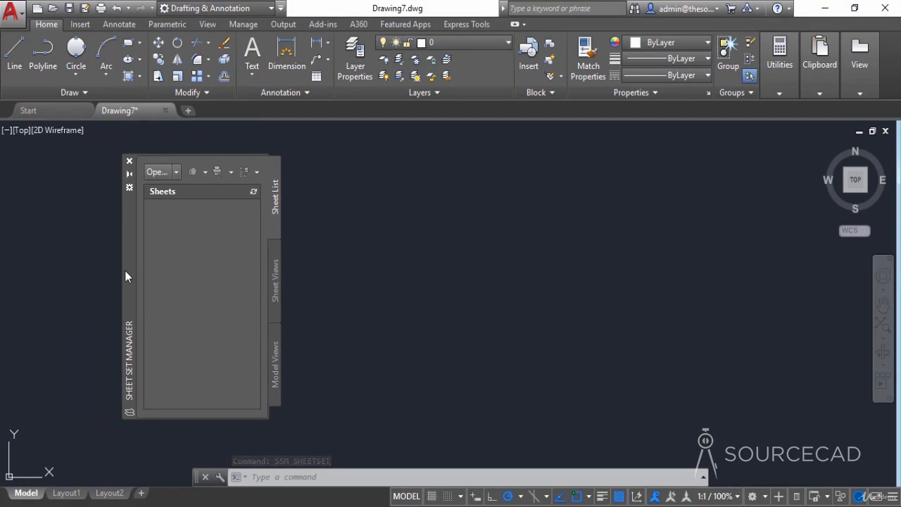
- Start a new sheet set from an example sheet set, using New Sheet Set as the example
left_click(177, 171)
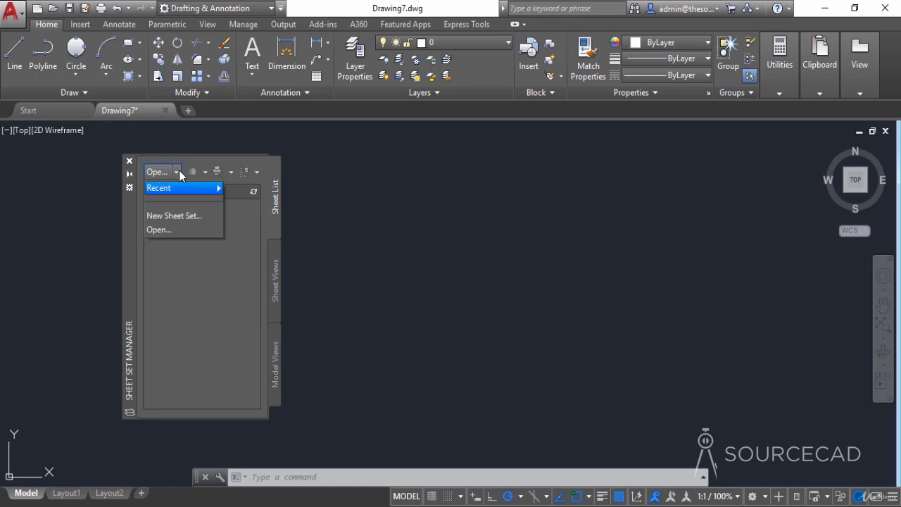
left_click(174, 218)
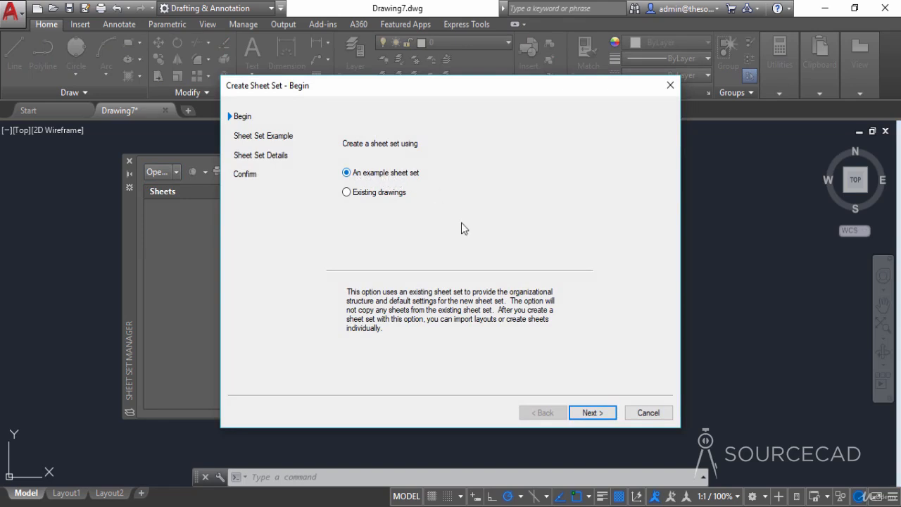
left_click(608, 416)
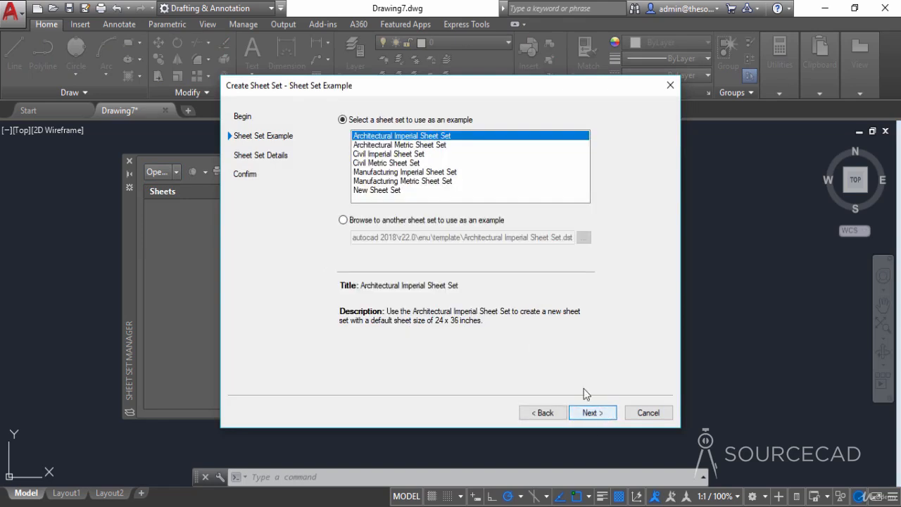
left_click(375, 191)
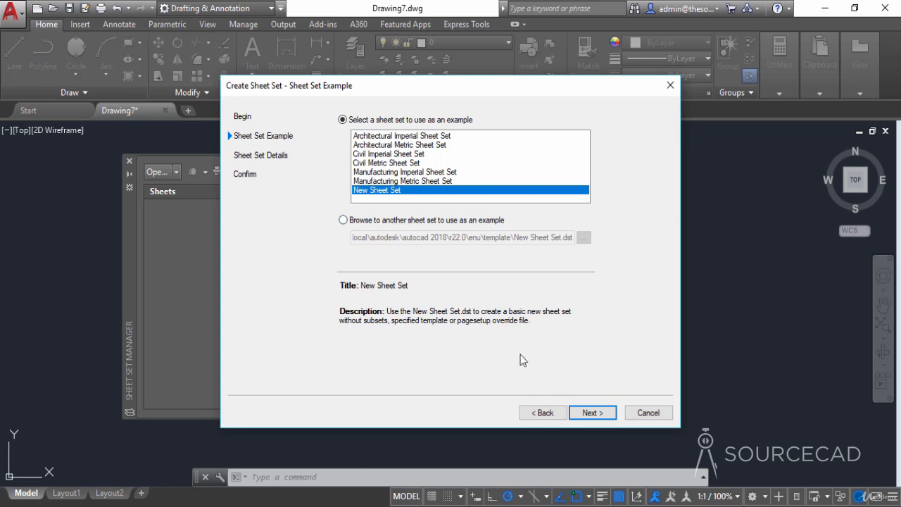
left_click(584, 415)
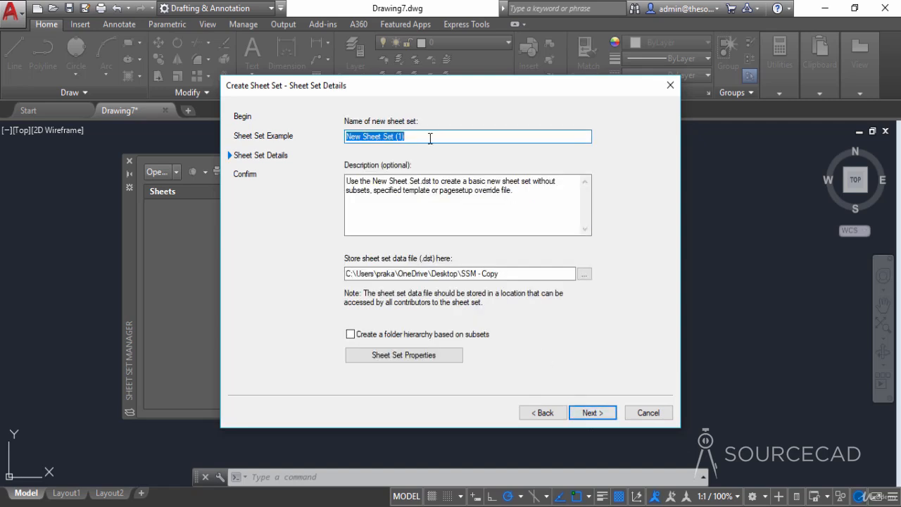
- Name the new sheet set House Plan and clear its default description
type("House Plan")
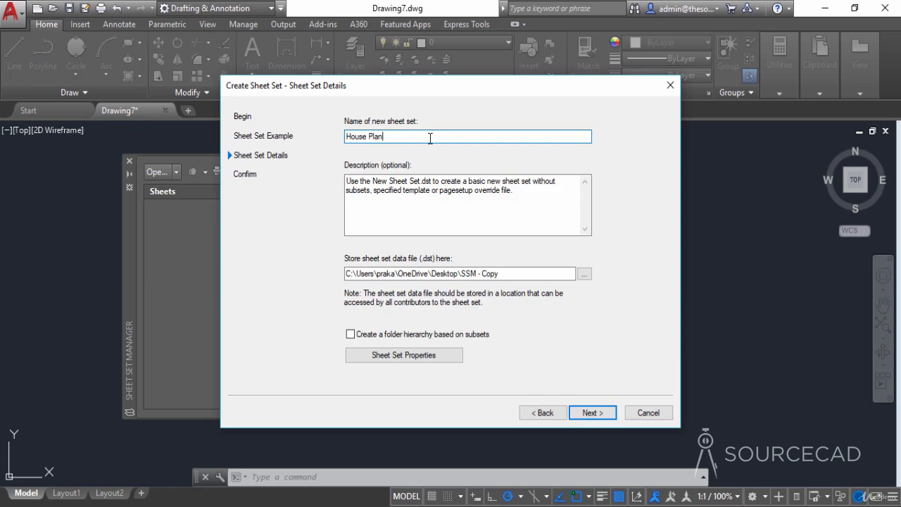
left_click_drag(539, 199, 345, 180)
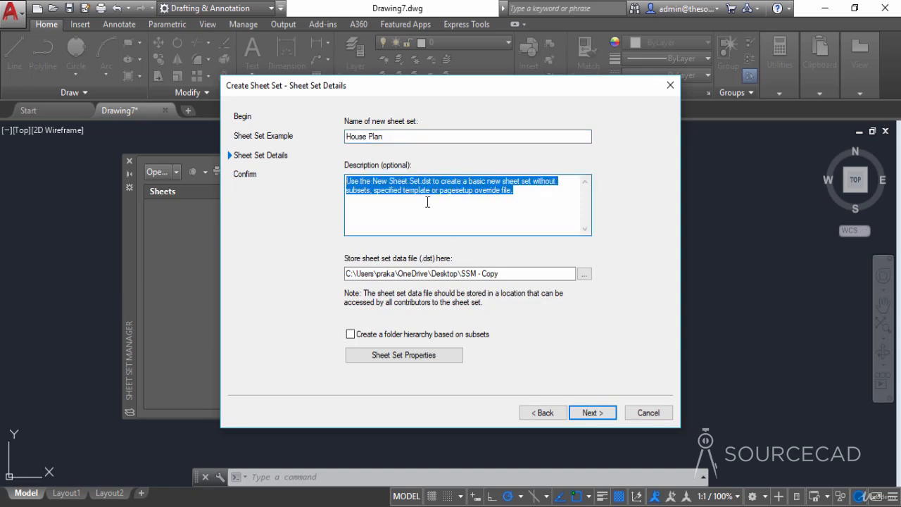
key("Delete")
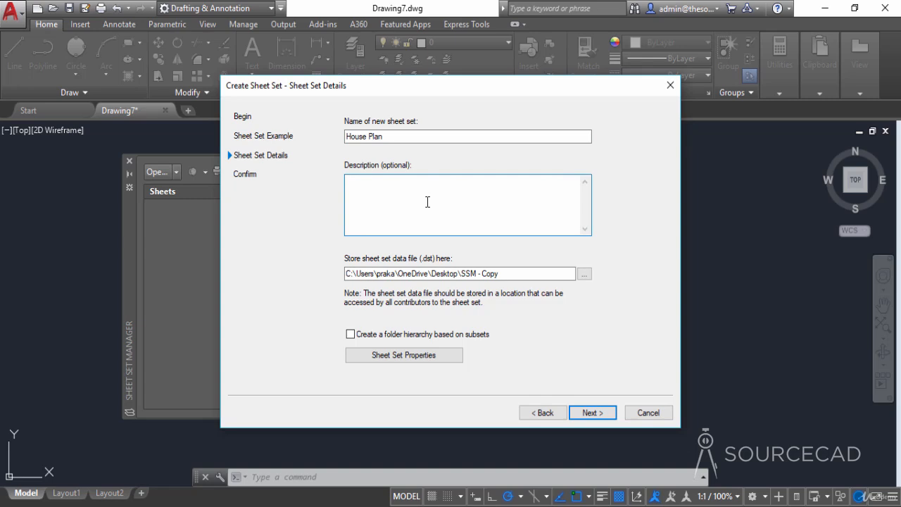
- Set the storage location of the sheet set data file to the SSM folder on the desktop
left_click(583, 274)
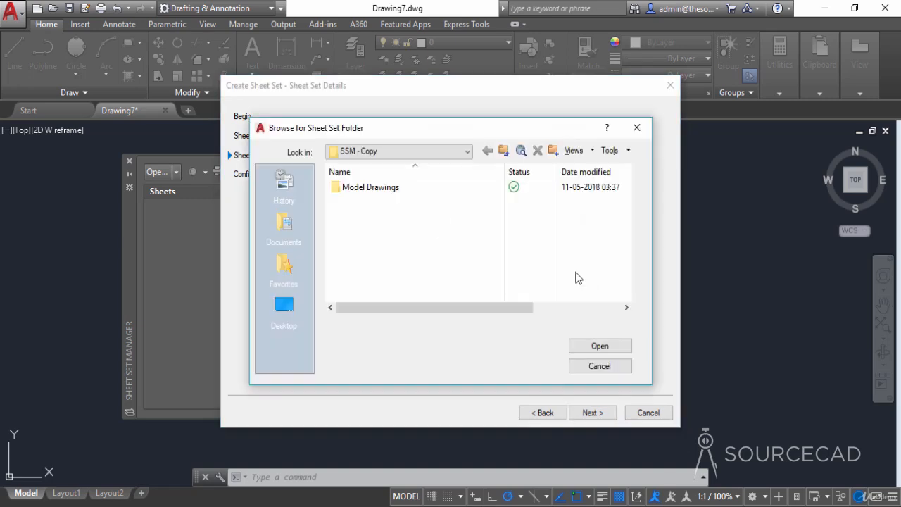
left_click(290, 305)
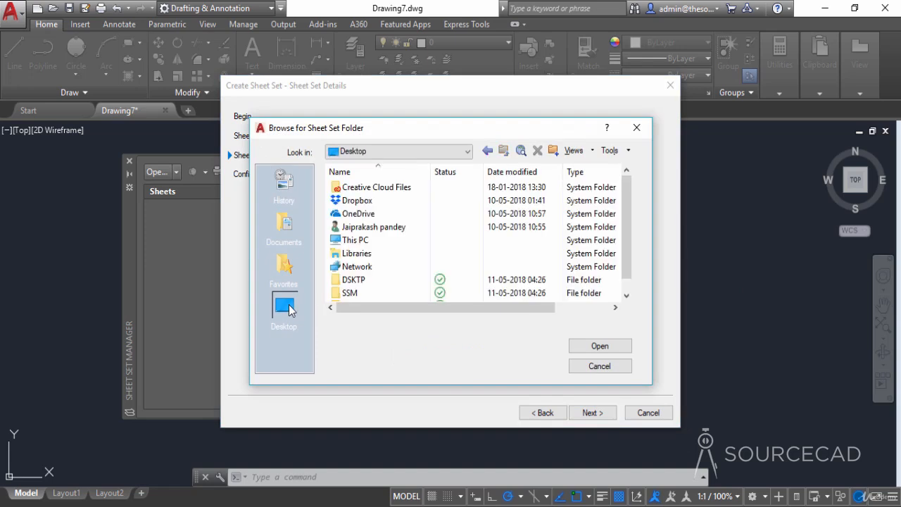
scroll(364, 282, "down", 1)
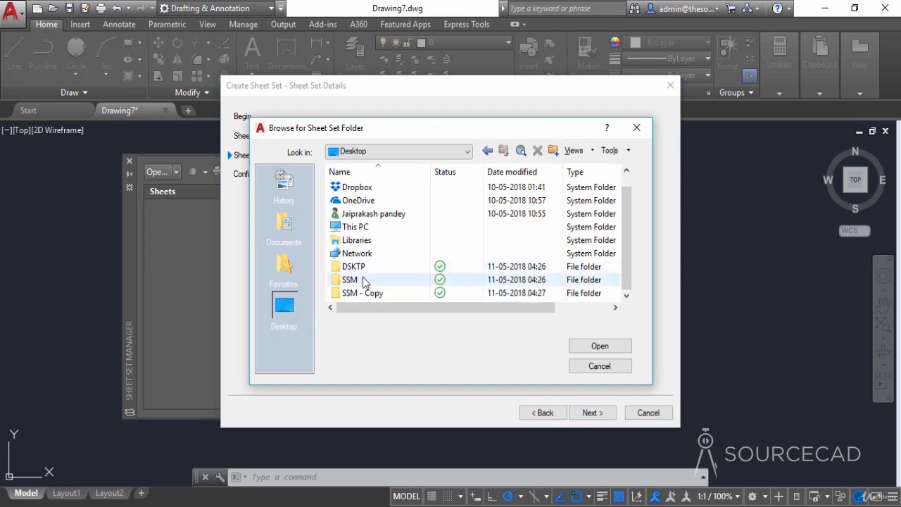
double_click(363, 280)
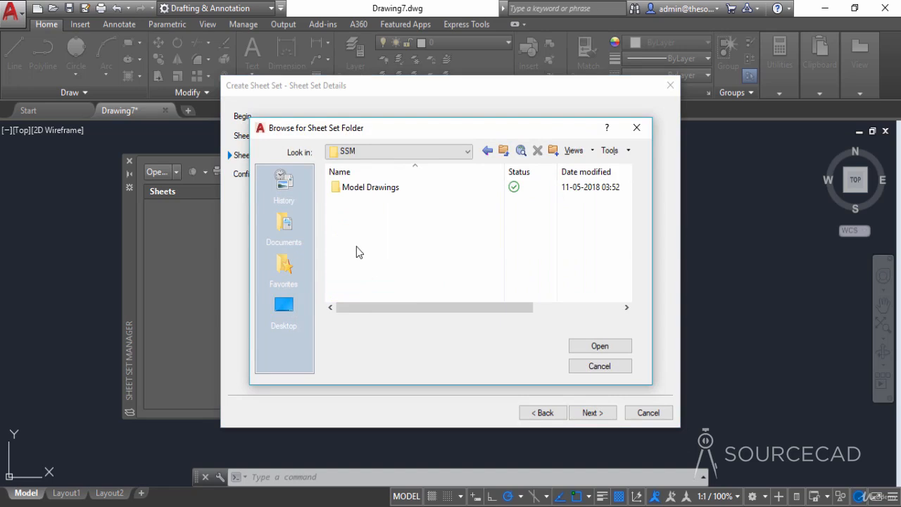
left_click(598, 345)
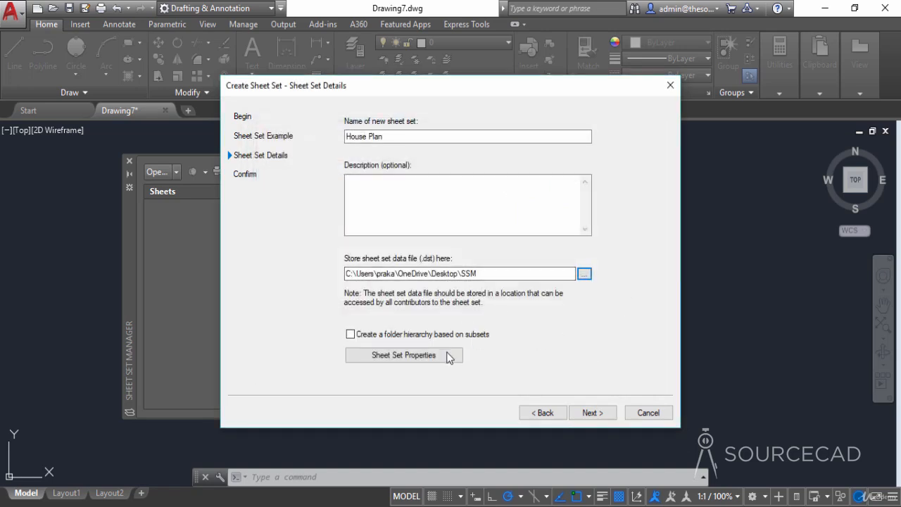
- In the sheet set properties, add the Model Drawings folder inside SSM as the model view location
left_click(414, 356)
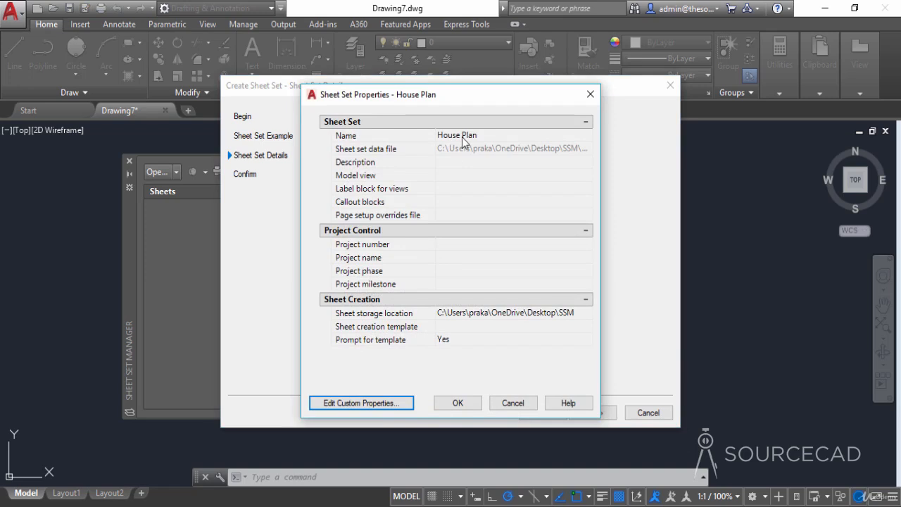
left_click(456, 177)
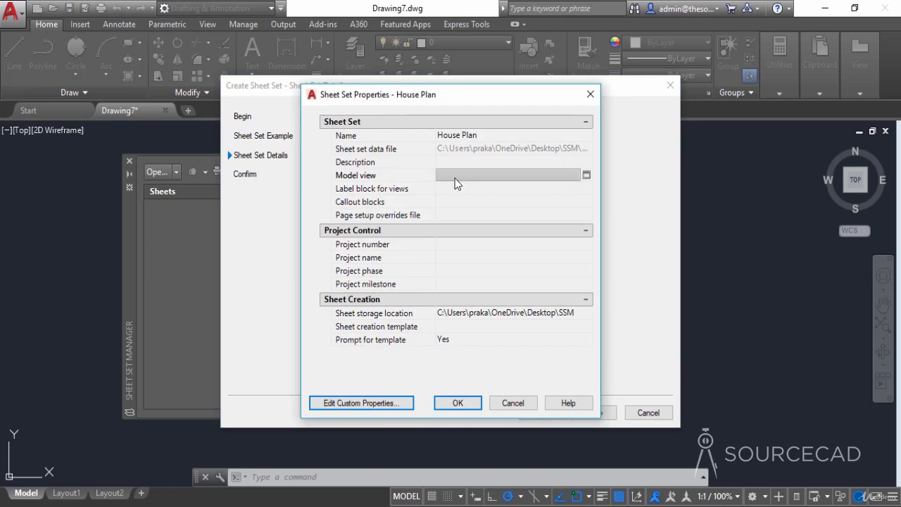
left_click(587, 174)
left_click(587, 215)
left_click(278, 266)
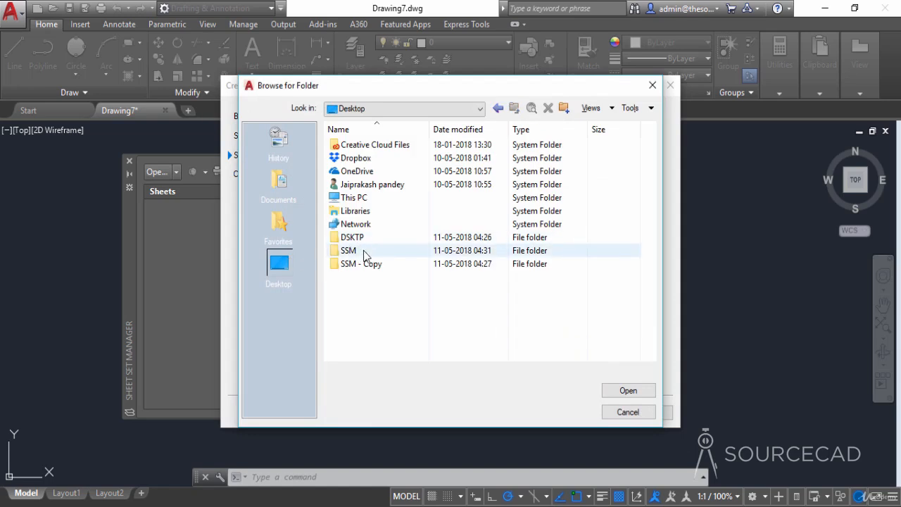
double_click(364, 253)
double_click(363, 146)
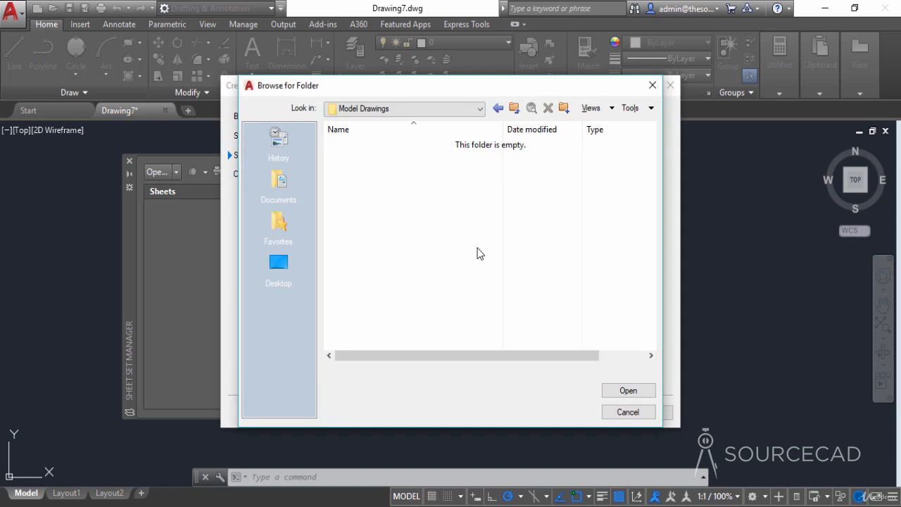
left_click(630, 392)
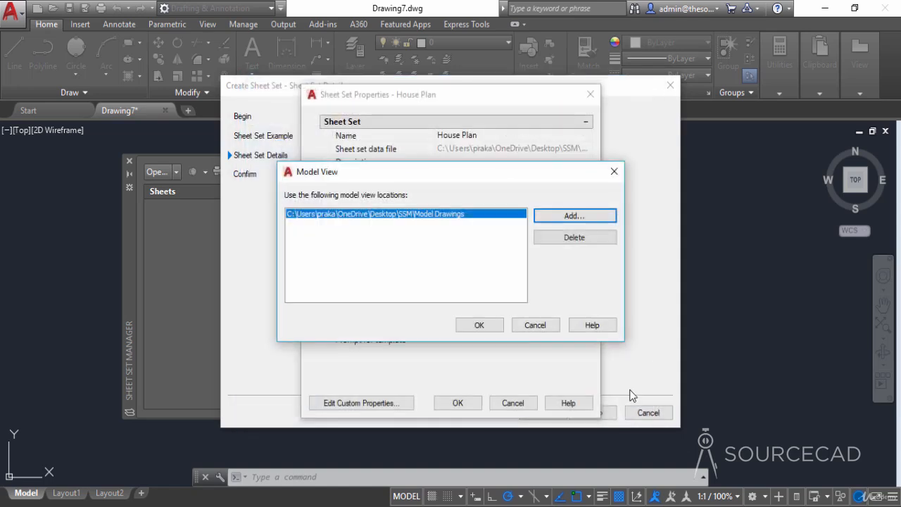
left_click(479, 325)
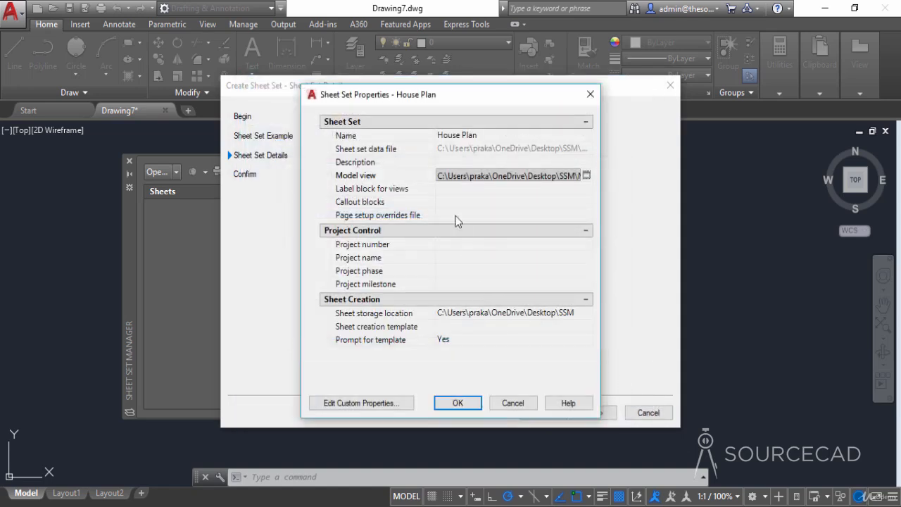
- Assign Label block from the Blocks drawing in the desktop SSM folder as the sheet set's label block for views
left_click(448, 190)
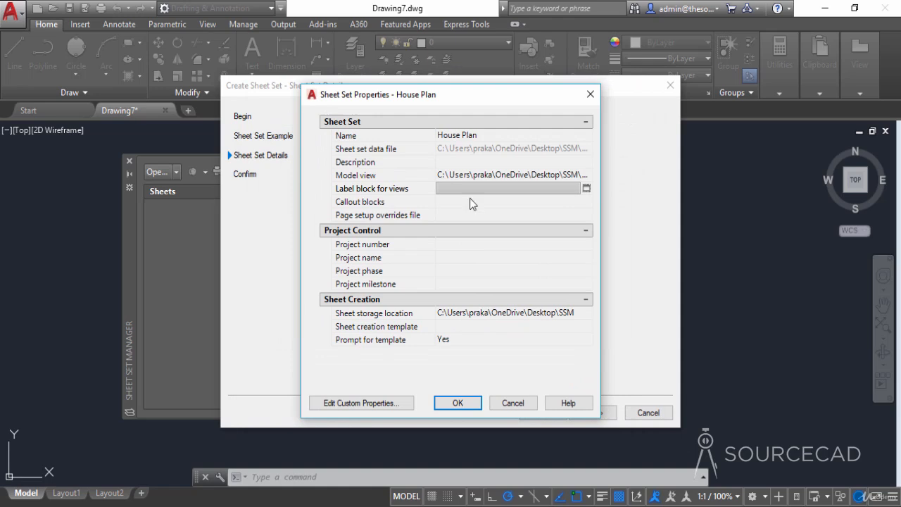
left_click(587, 190)
left_click(485, 191)
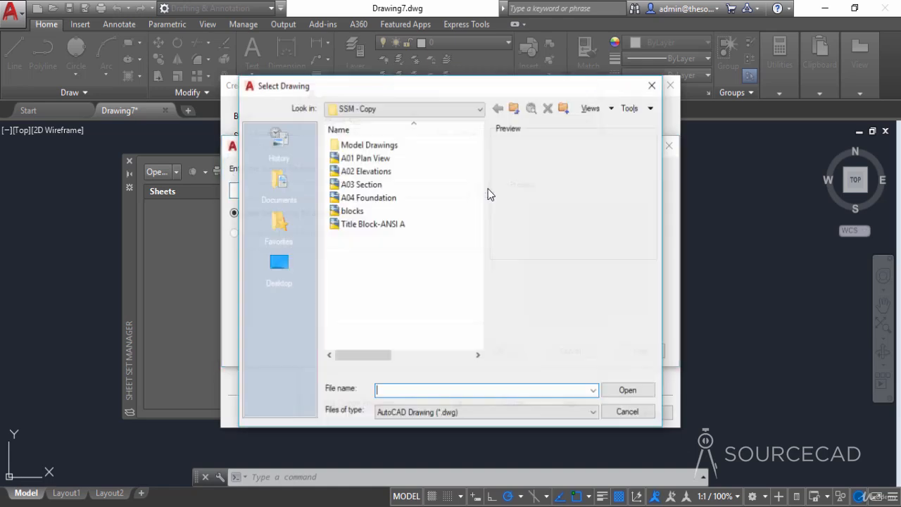
left_click(285, 266)
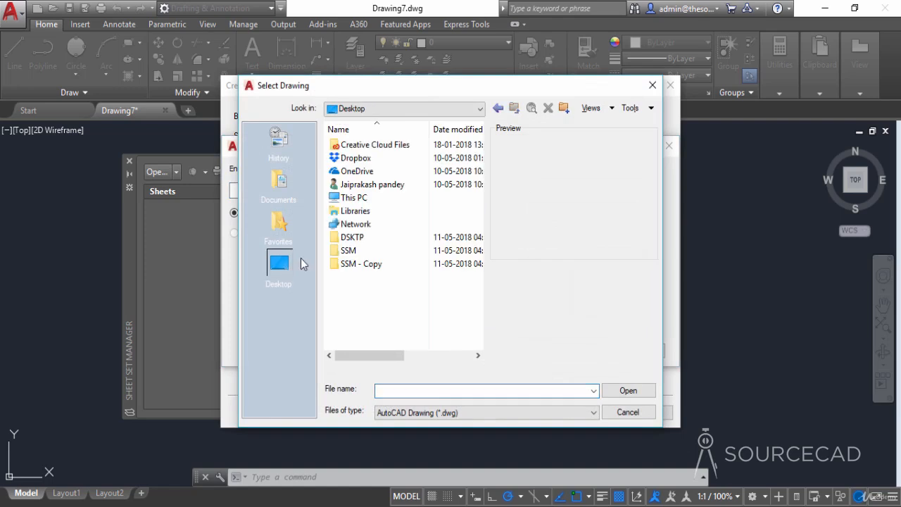
double_click(348, 251)
left_click(359, 159)
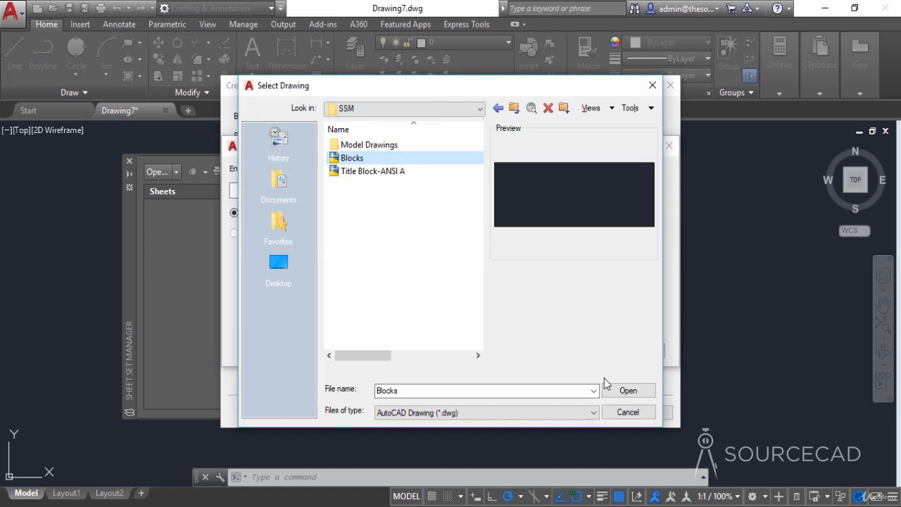
left_click(625, 390)
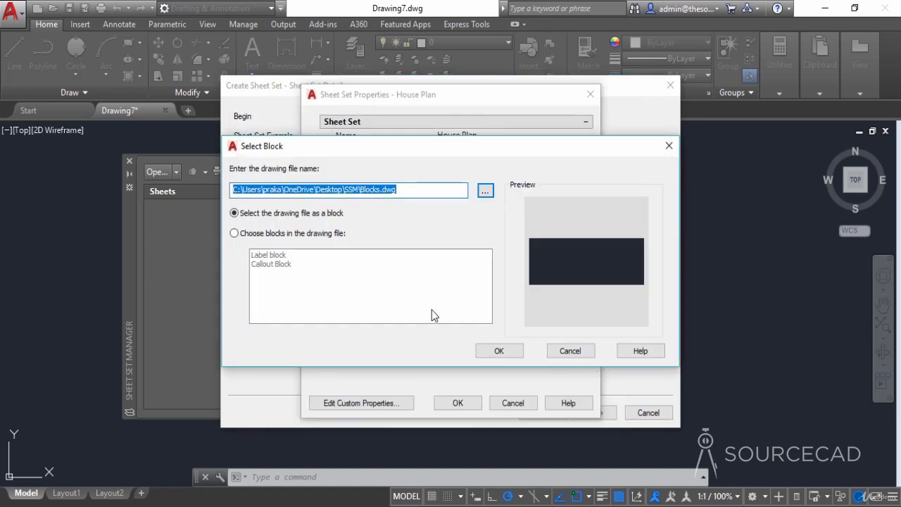
left_click(259, 238)
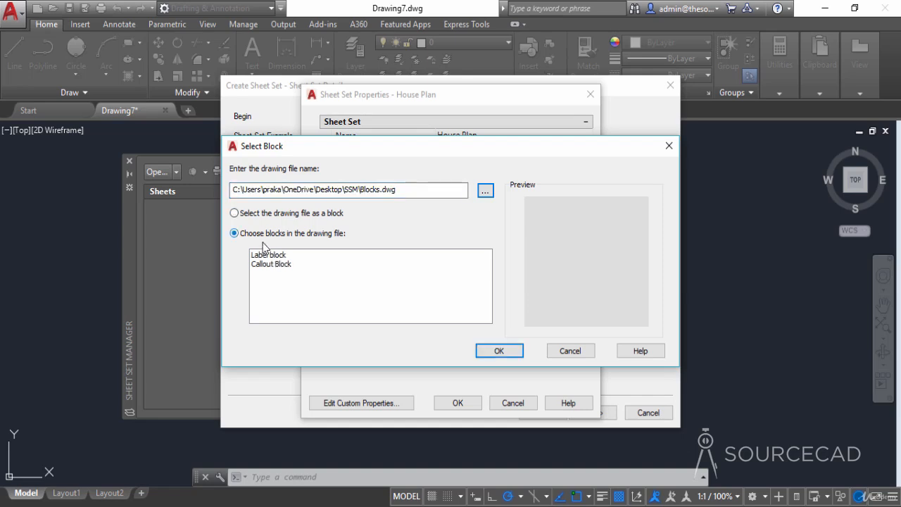
left_click(268, 257)
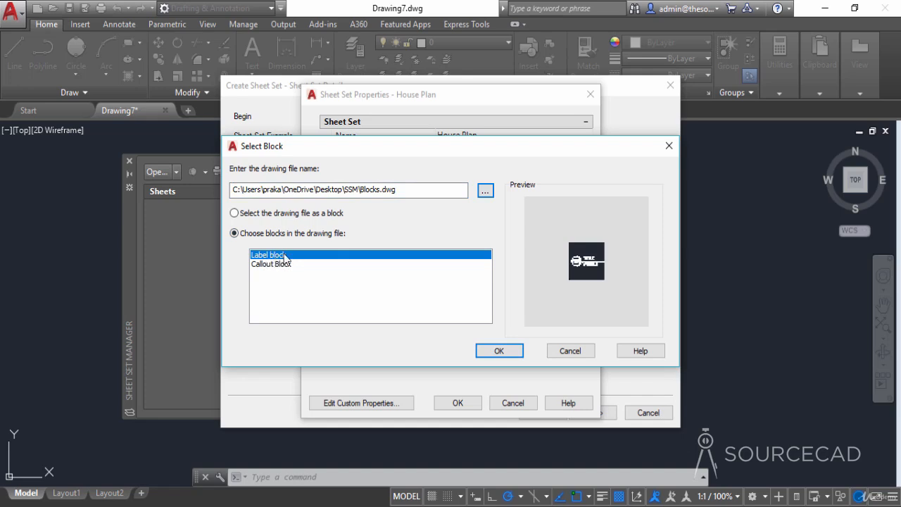
left_click(492, 351)
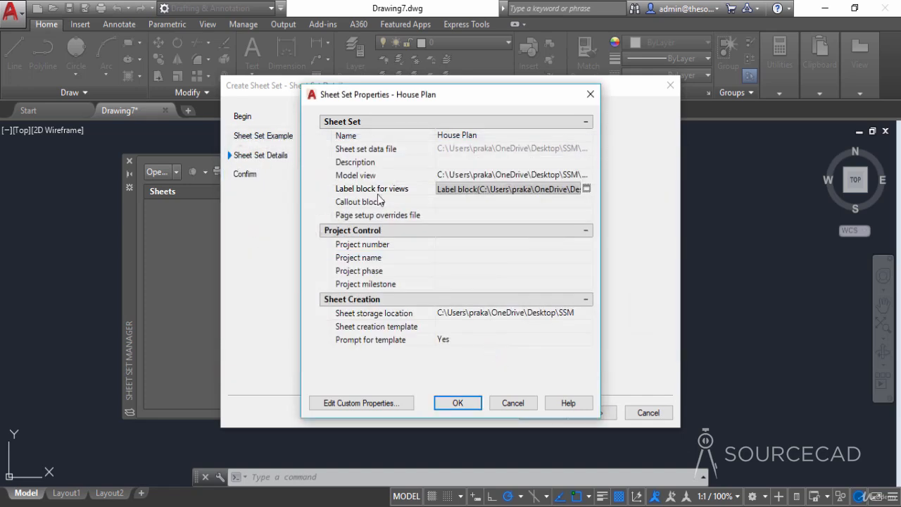
- Add Callout Block from the Blocks drawing in the SSM folder to the sheet set's callout blocks
left_click(470, 204)
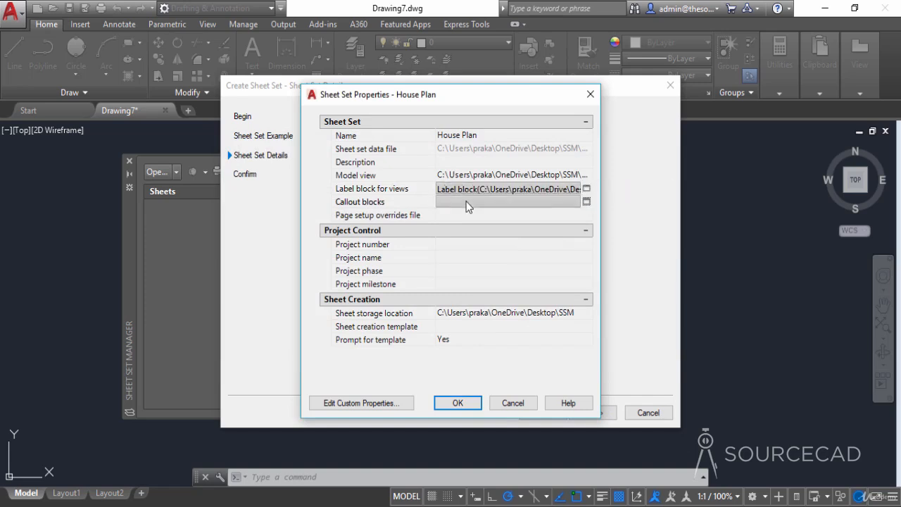
left_click(586, 202)
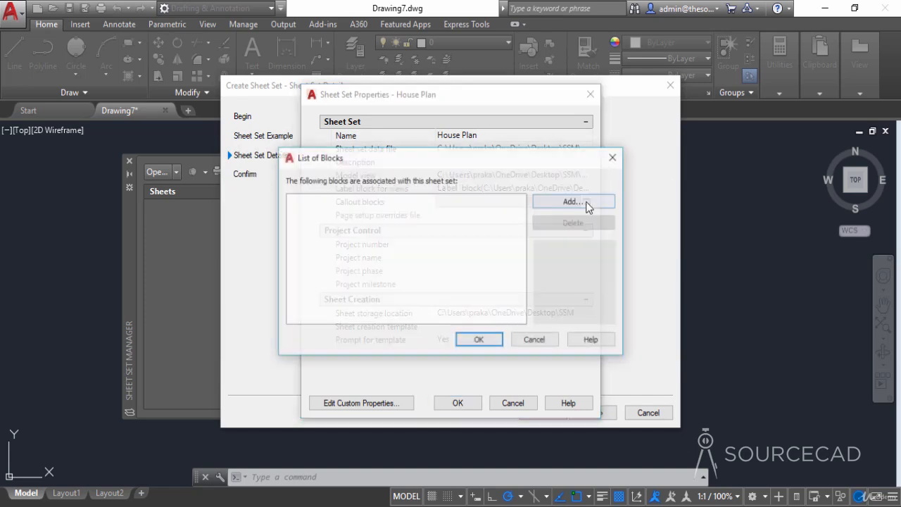
left_click(574, 202)
left_click(486, 192)
left_click(372, 157)
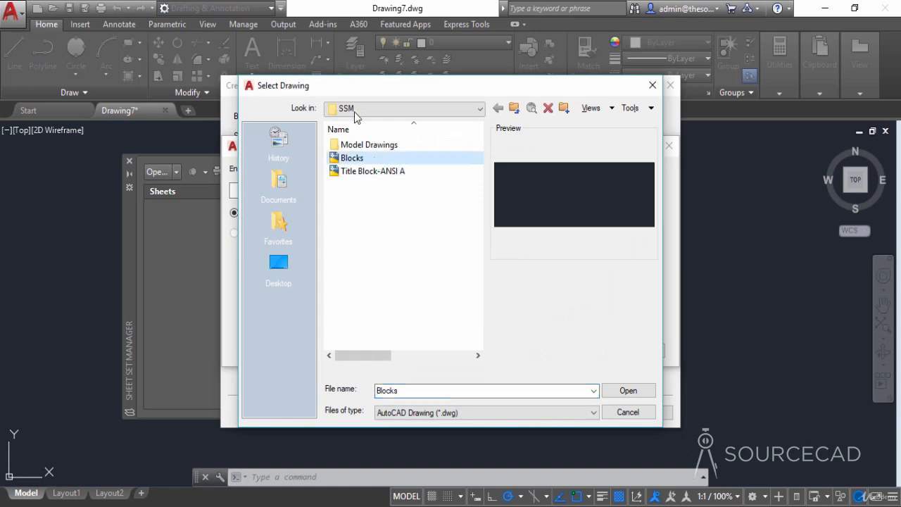
left_click(626, 391)
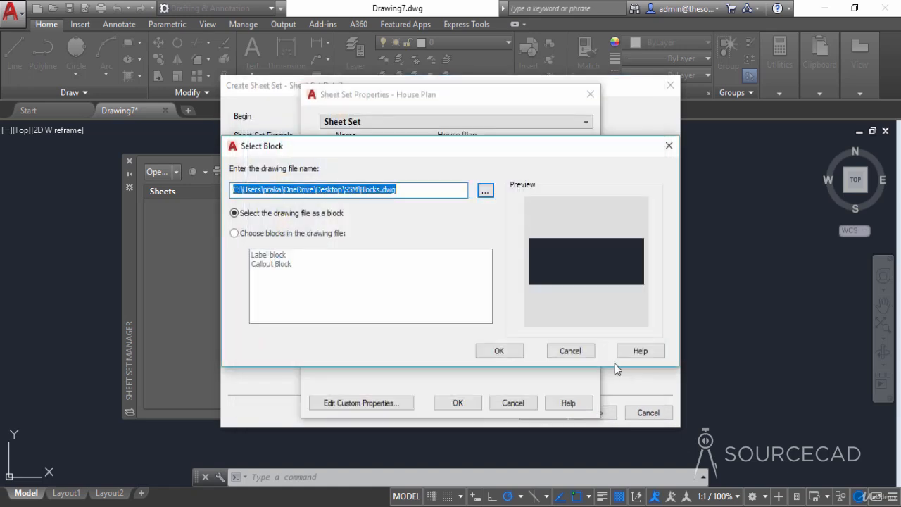
left_click(292, 233)
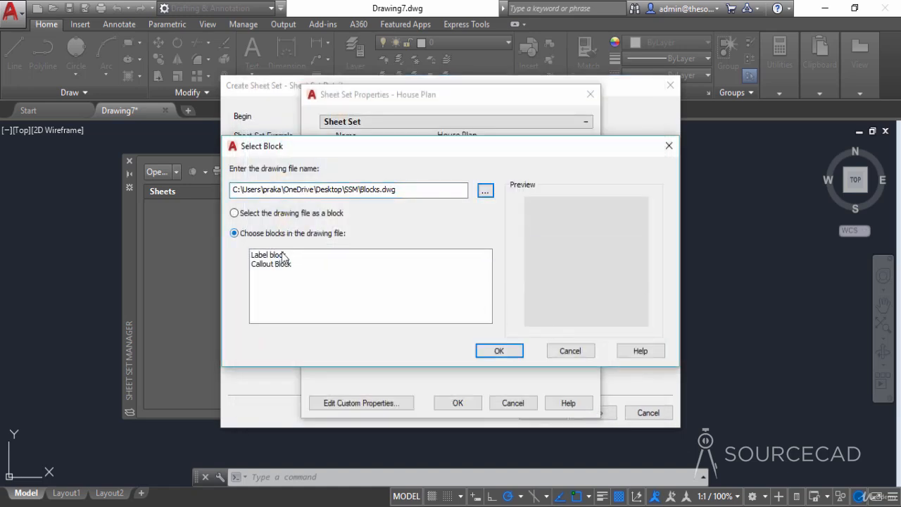
left_click(279, 265)
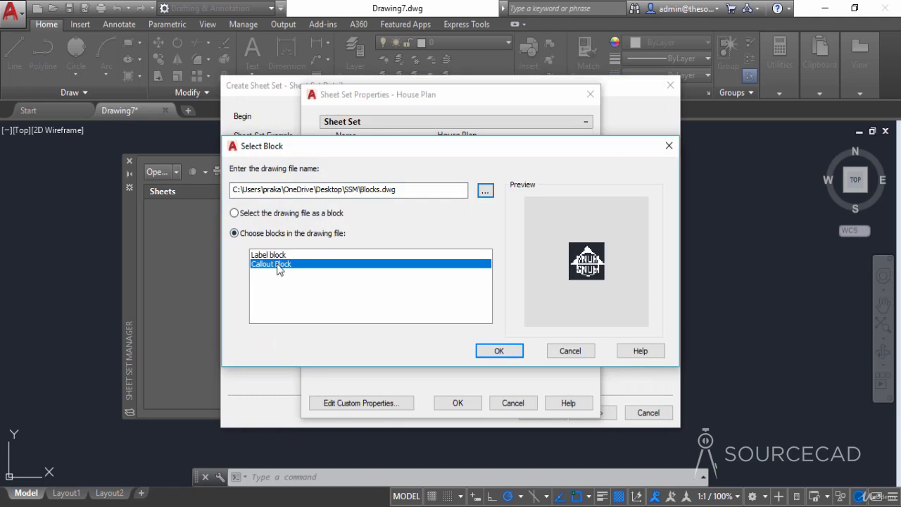
left_click(500, 349)
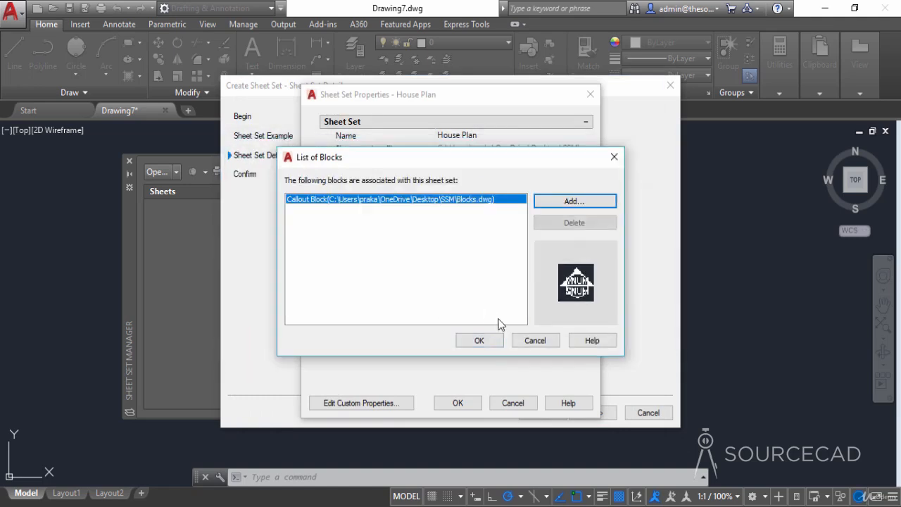
left_click(478, 340)
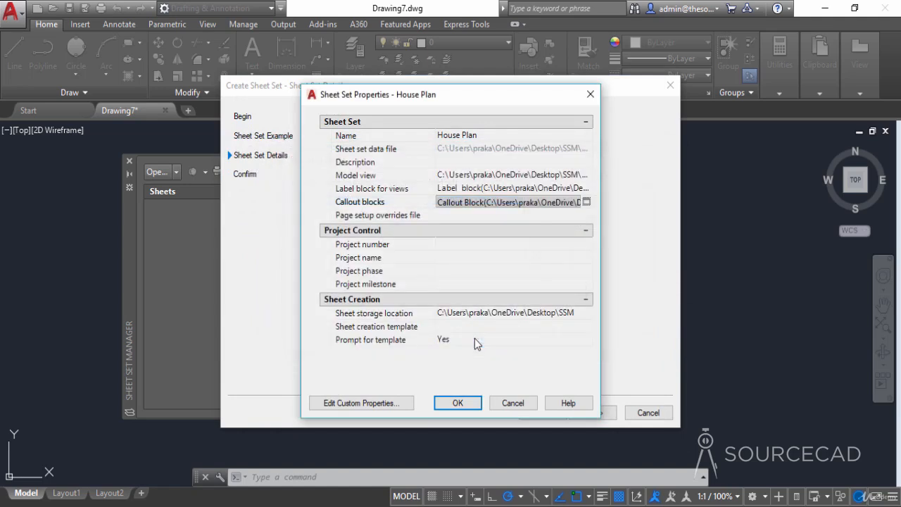
- Set the project number to 2568 and the project name to Sample house in the sheet set properties
left_click(451, 214)
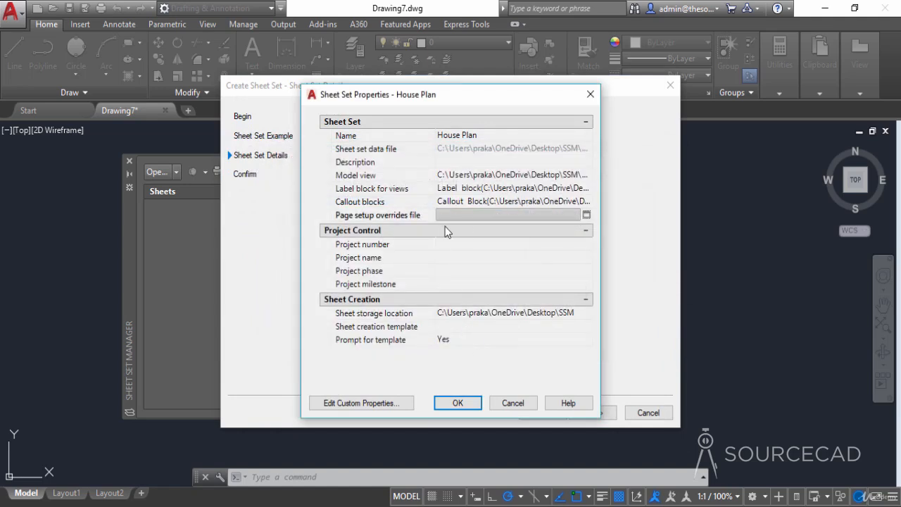
left_click(450, 243)
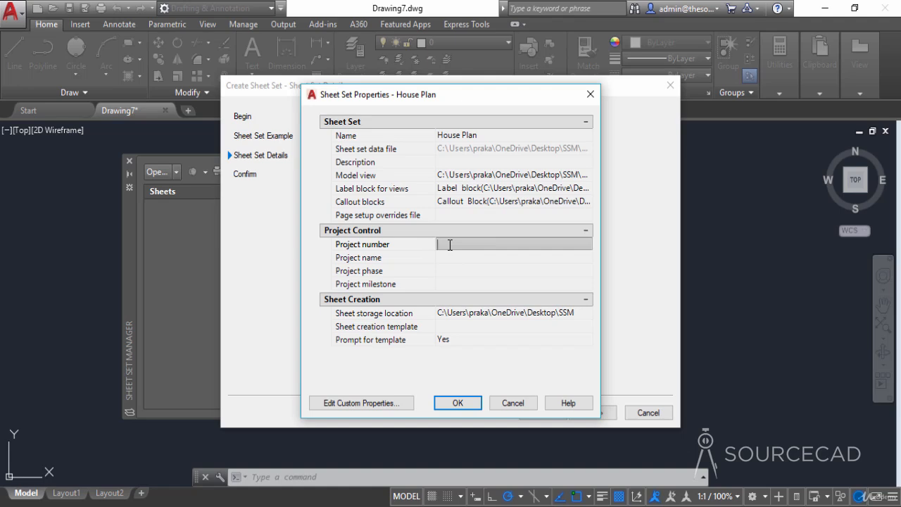
type("2568")
left_click(445, 257)
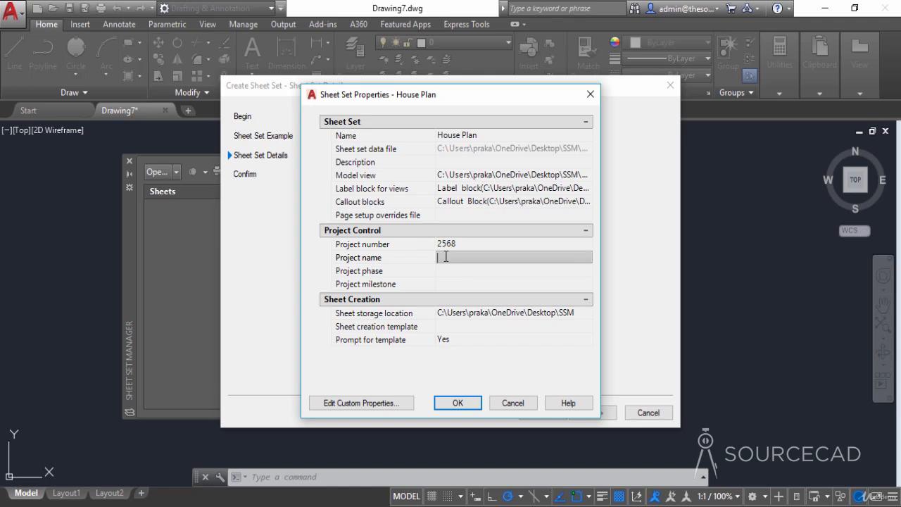
type("Sample house")
- Set the sheet creation template to Layout1 of the ANSI A Template file in the desktop SSM folder
left_click(457, 327)
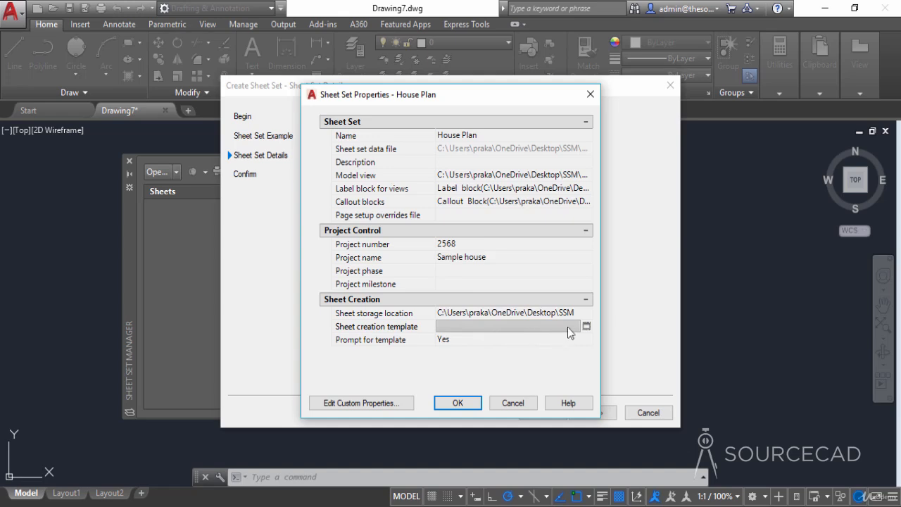
left_click(587, 327)
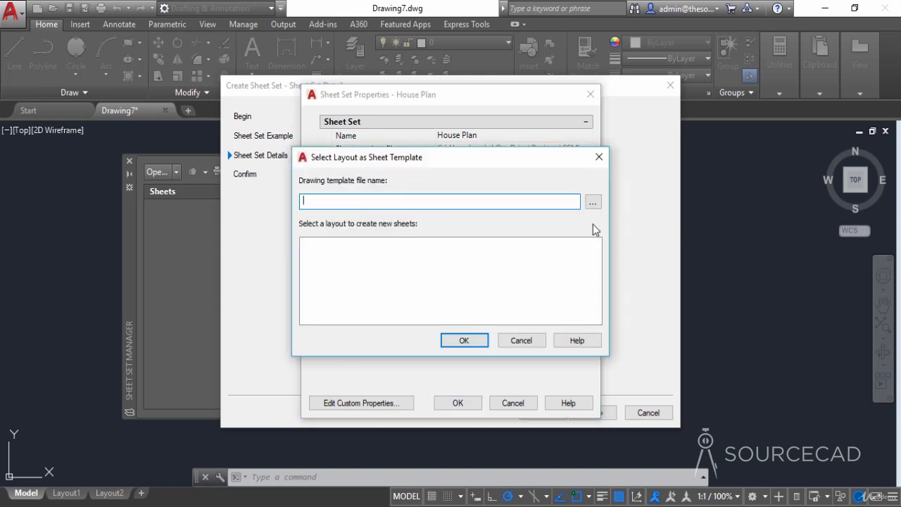
left_click(593, 202)
left_click(280, 266)
left_click(350, 252)
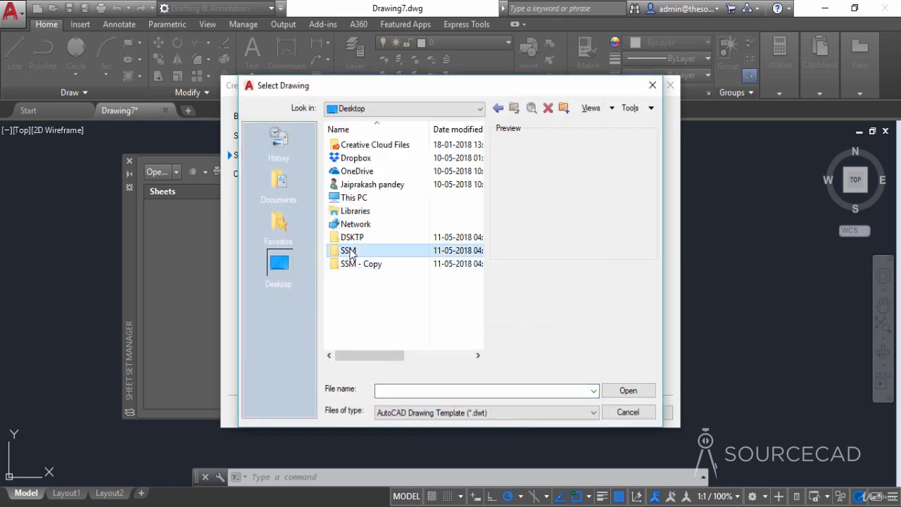
double_click(350, 252)
left_click(366, 159)
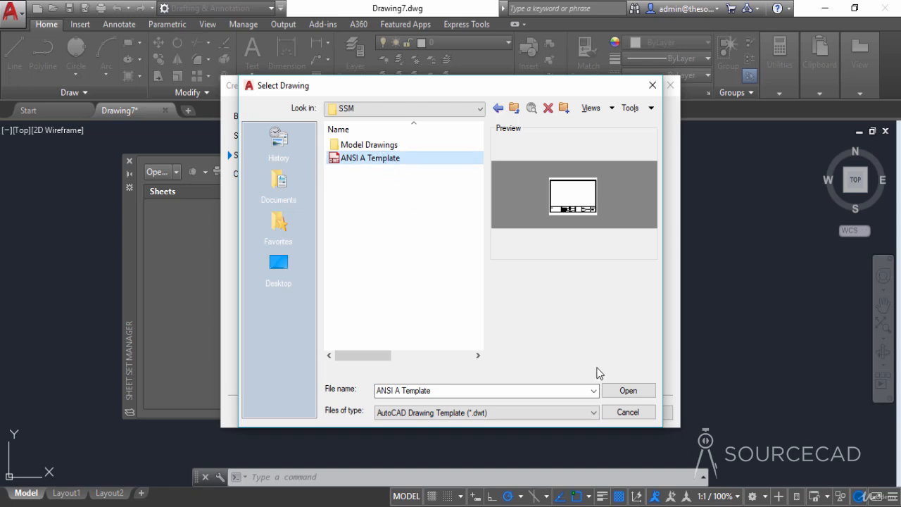
left_click(636, 396)
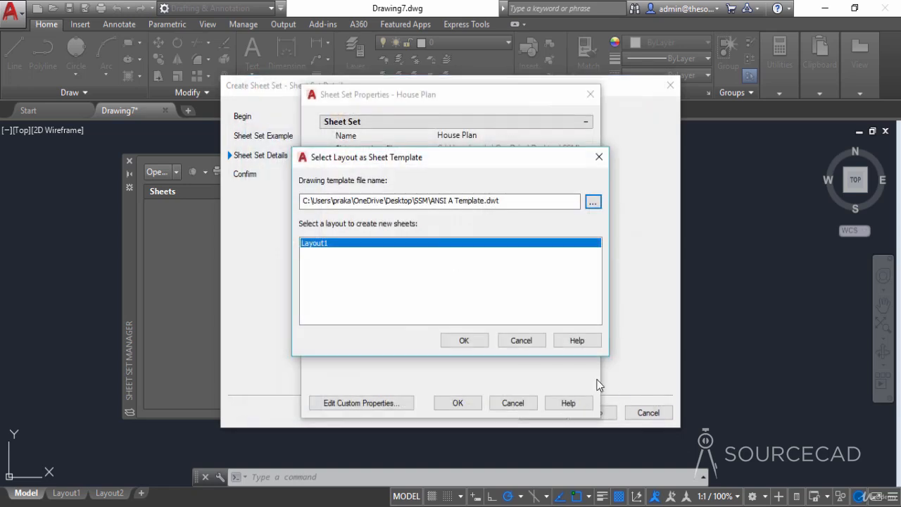
left_click(463, 340)
- Set the prompt for template option to No and finish creating the House Plan sheet set
left_click(466, 343)
left_click(483, 341)
left_click(479, 366)
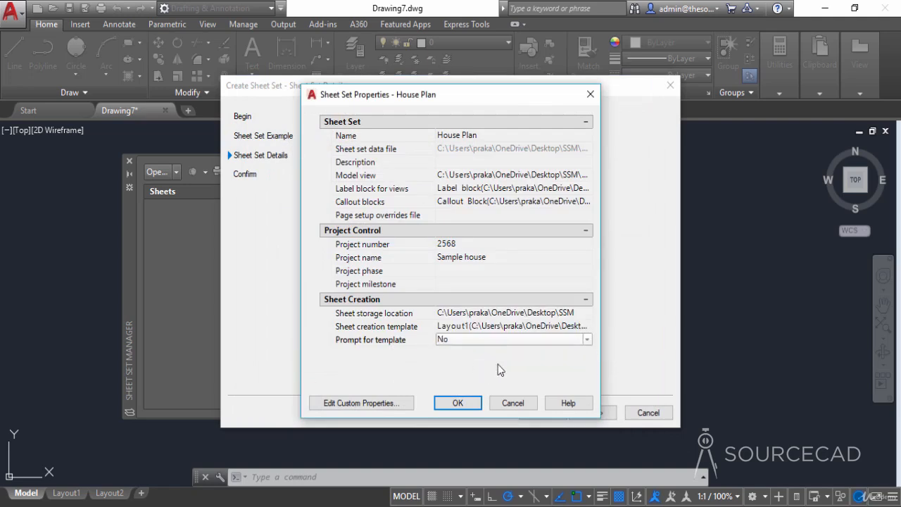
left_click(458, 403)
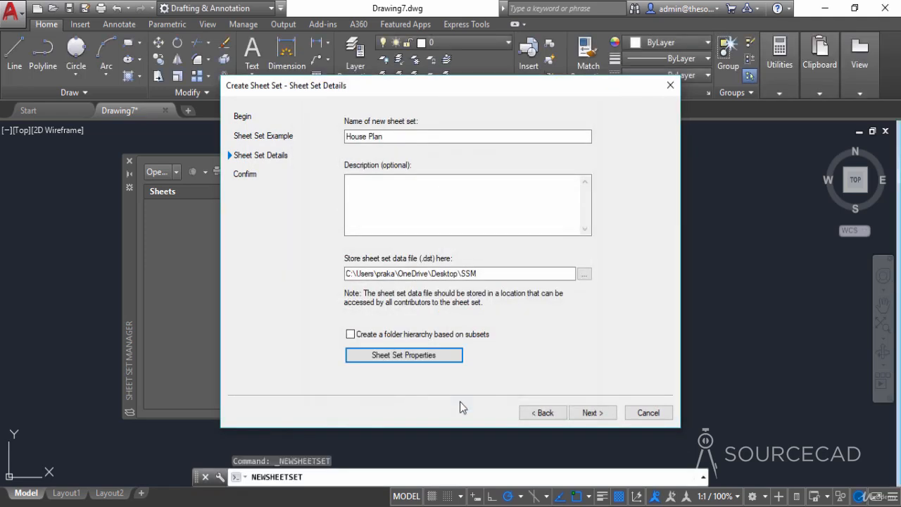
left_click(593, 413)
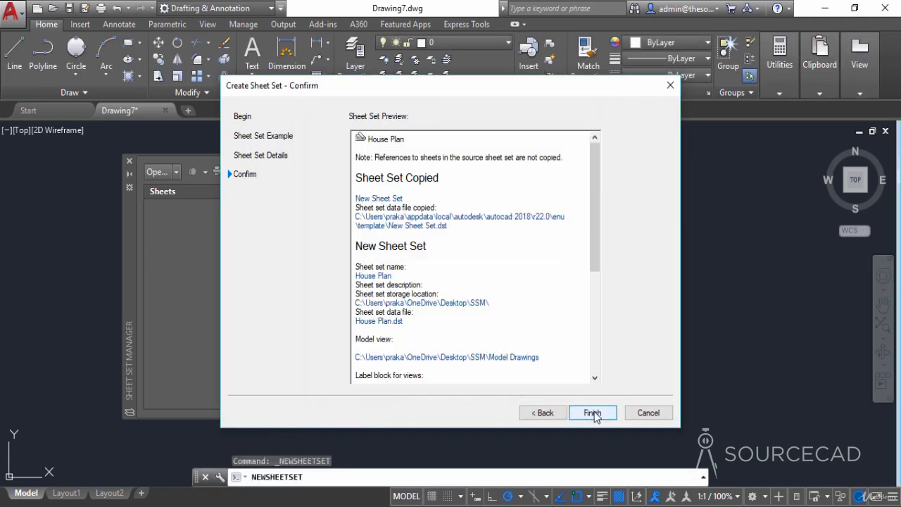
left_click(592, 413)
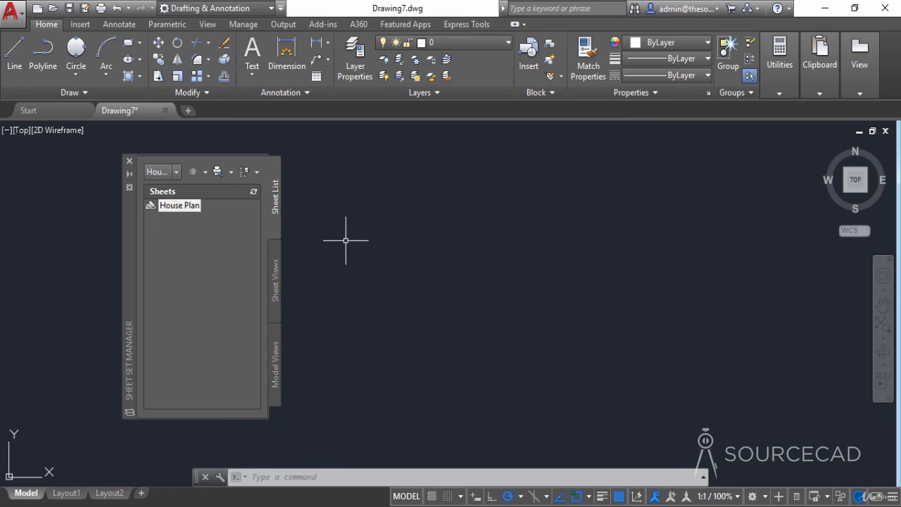
- Expand the Model Drawings location in the model views and examine the named views saved in each drawing
left_click(275, 359)
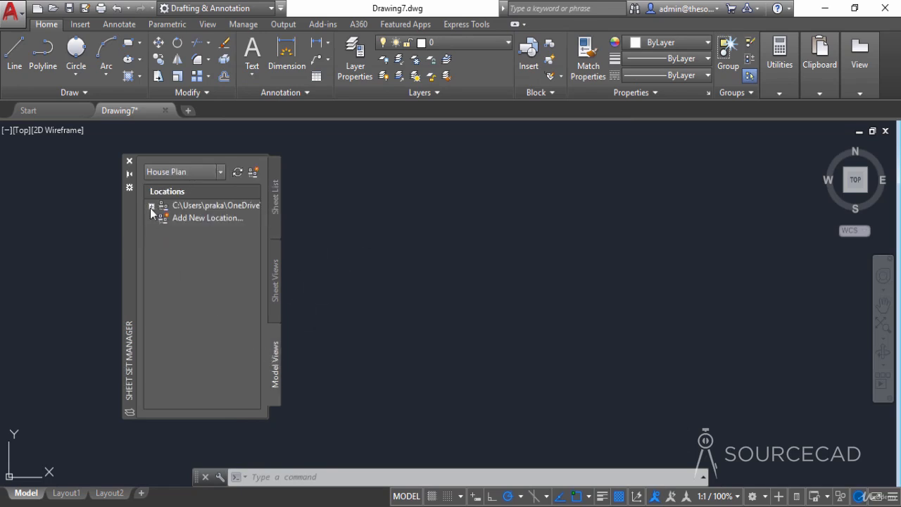
left_click(152, 207)
left_click(204, 220)
left_click(204, 231)
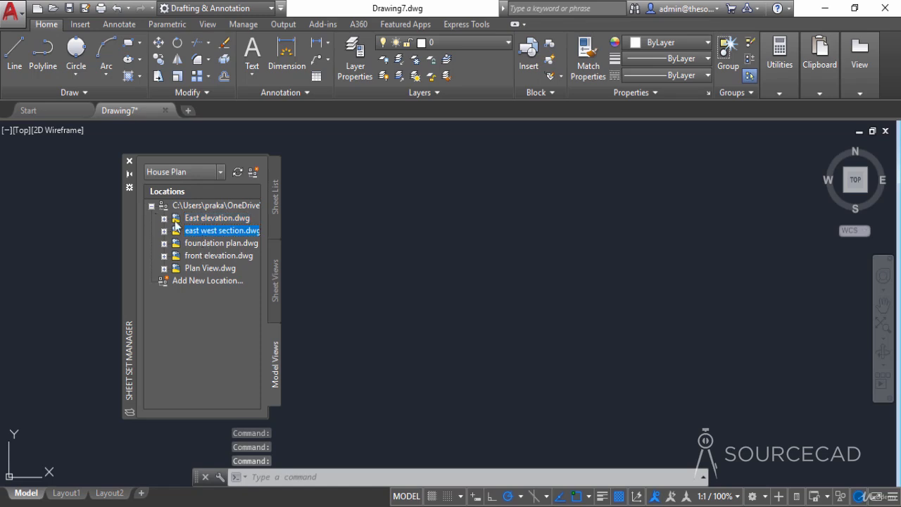
left_click(164, 218)
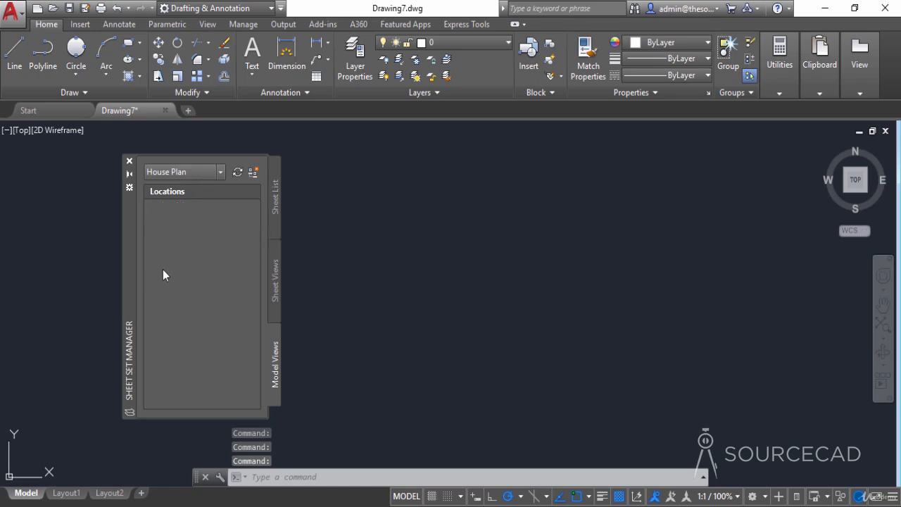
left_click(164, 269)
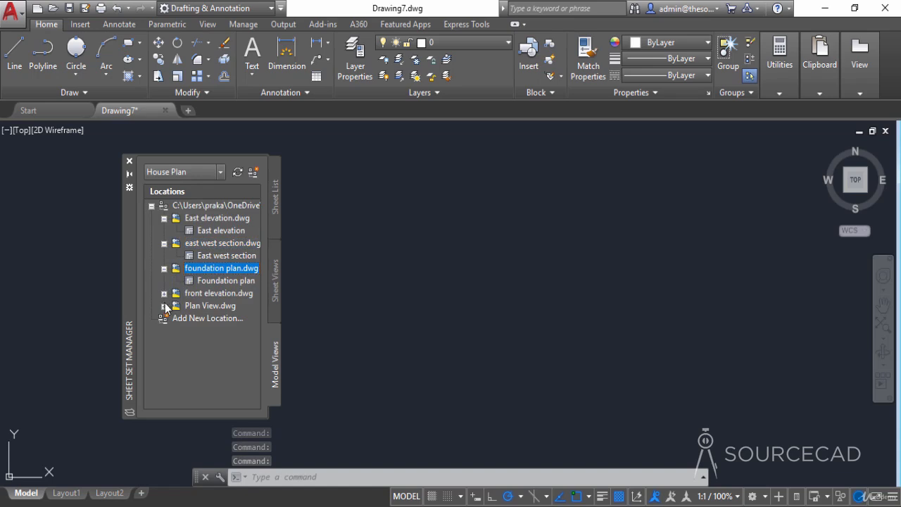
left_click(164, 319)
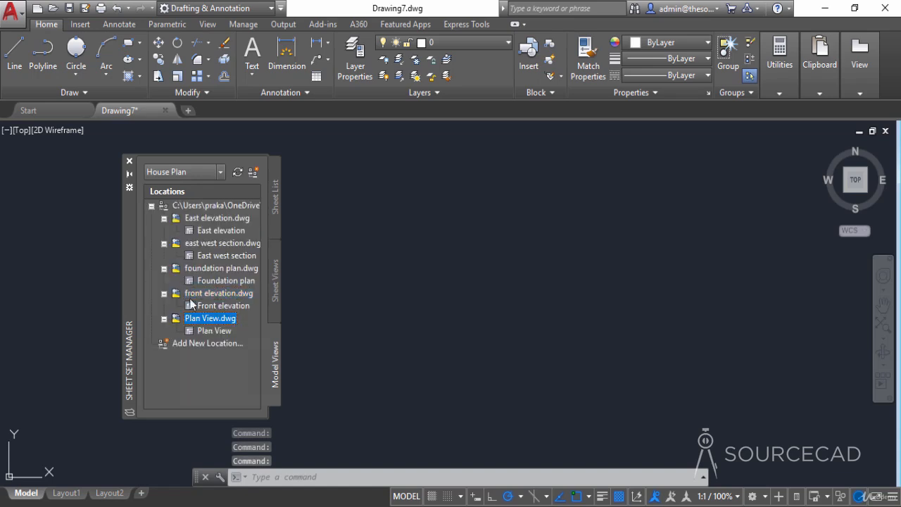
left_click(208, 232)
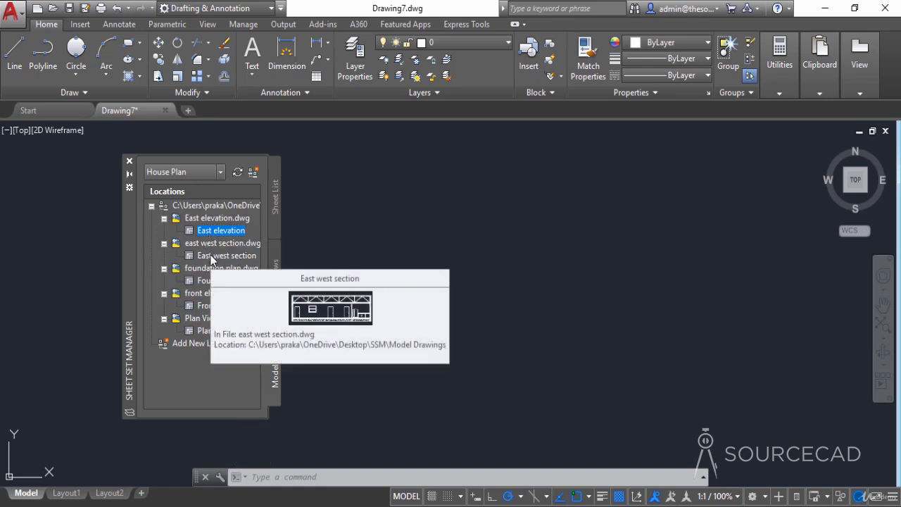
mouse_move(206, 279)
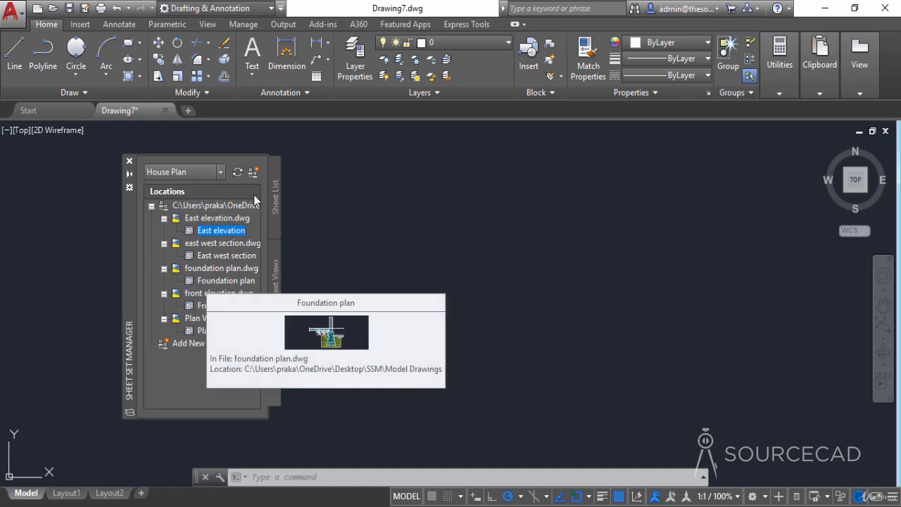
- Examine the sheet list and the sheet views of the House Plan sheet set
left_click(278, 169)
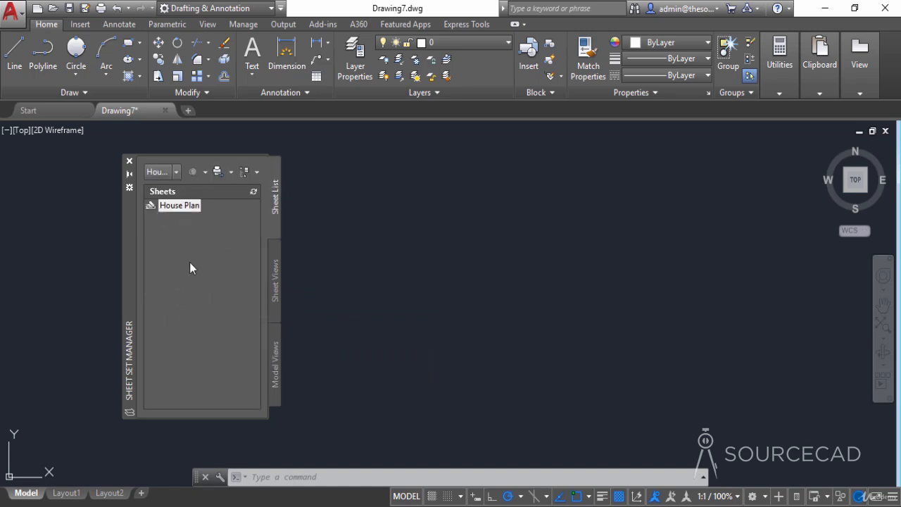
left_click(278, 271)
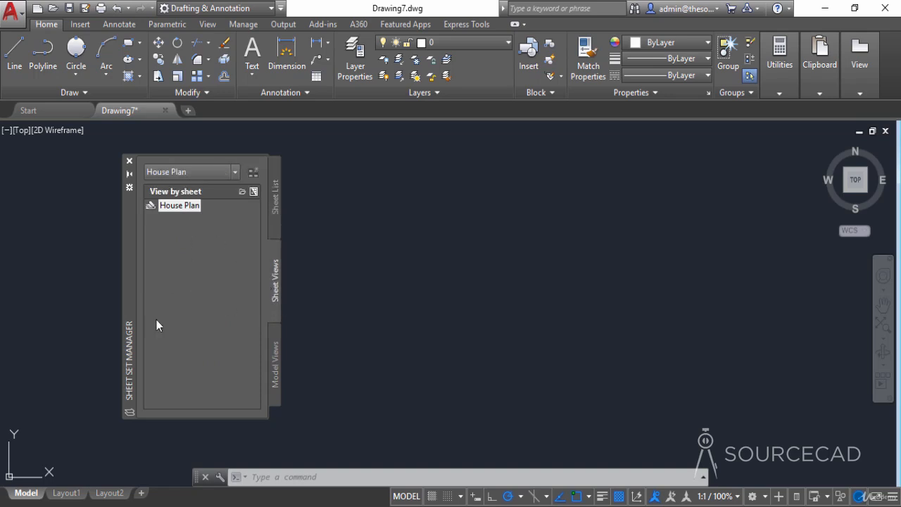
- Create a new sheet in the House Plan sheet set with number A01 and title Plan View, opened in the drawing editor
left_click(278, 203)
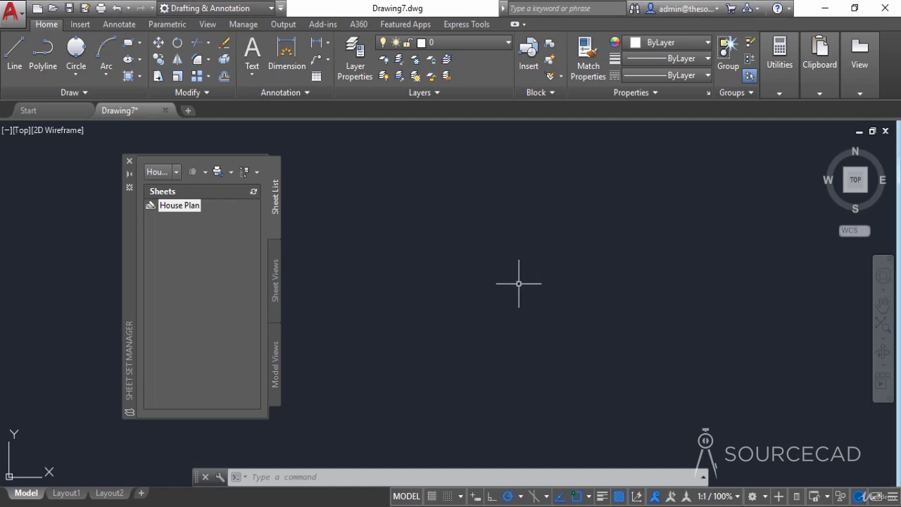
right_click(186, 207)
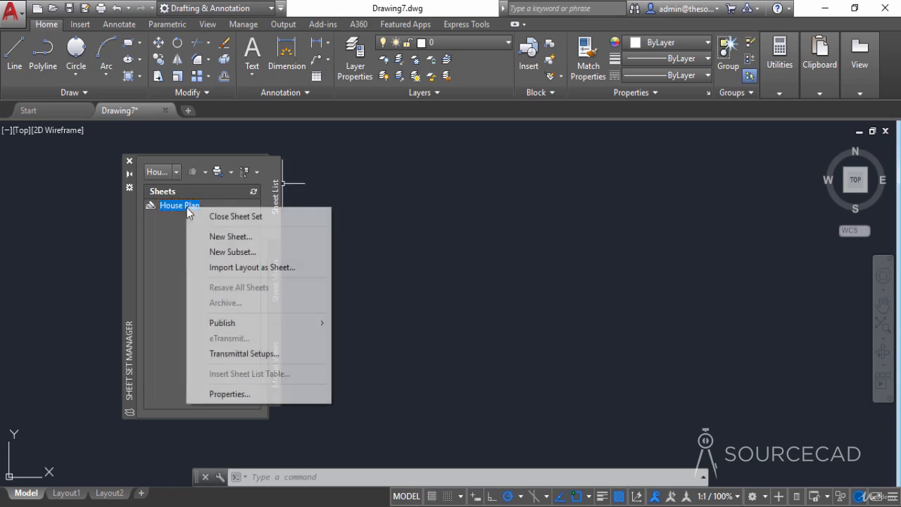
left_click(235, 242)
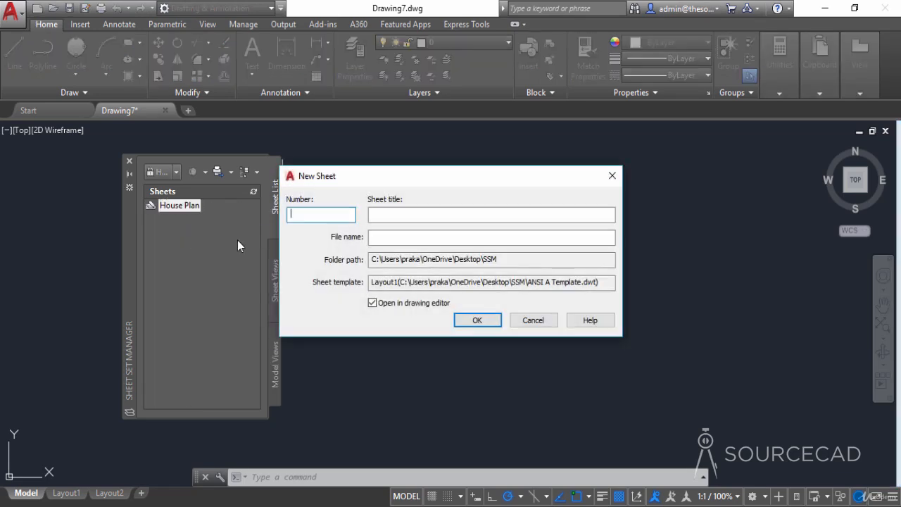
left_click_drag(376, 183, 424, 194)
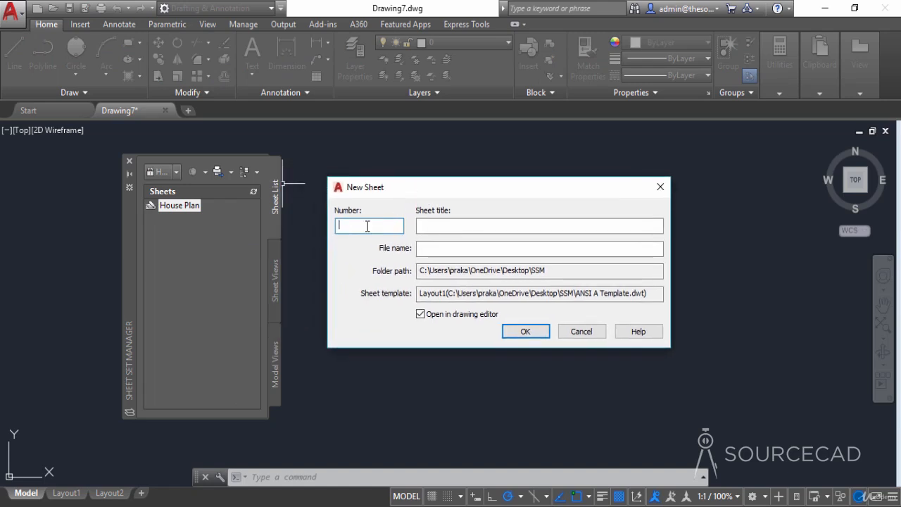
type("A01")
left_click(426, 225)
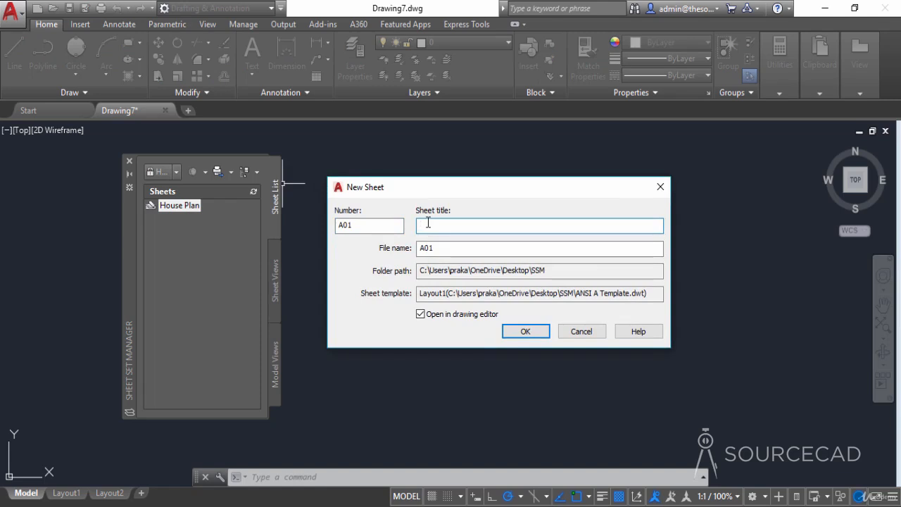
type("Plan View")
left_click(523, 332)
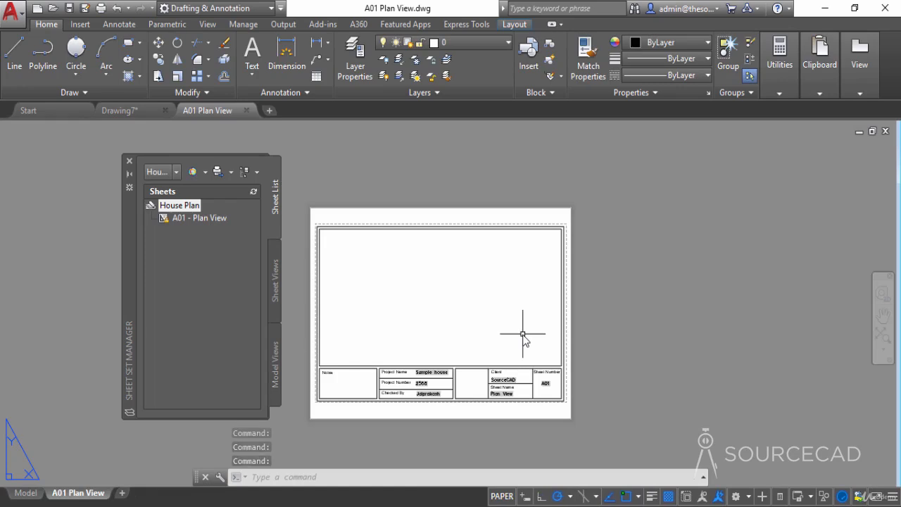
- Examine the project, client and sheet fields in the title block of the A01 Plan View sheet
scroll(462, 346, "up", 4)
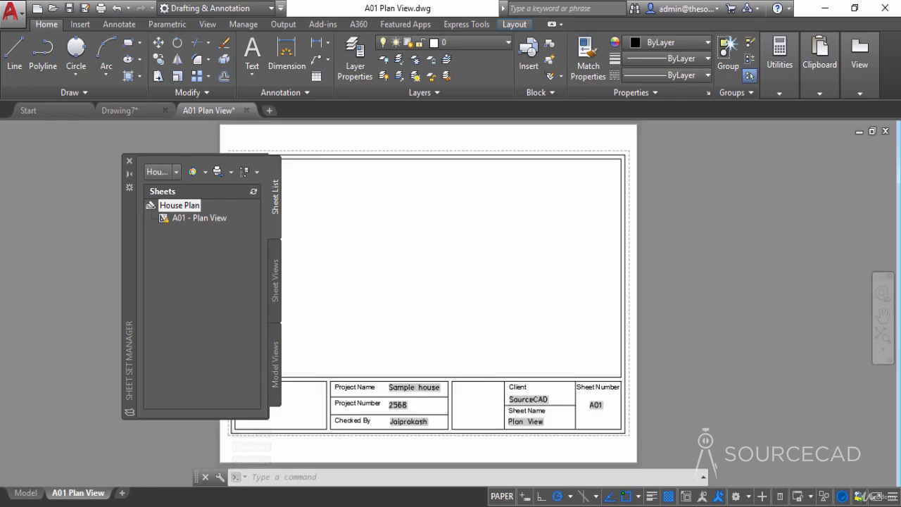
middle_click_drag(480, 370, 525, 223)
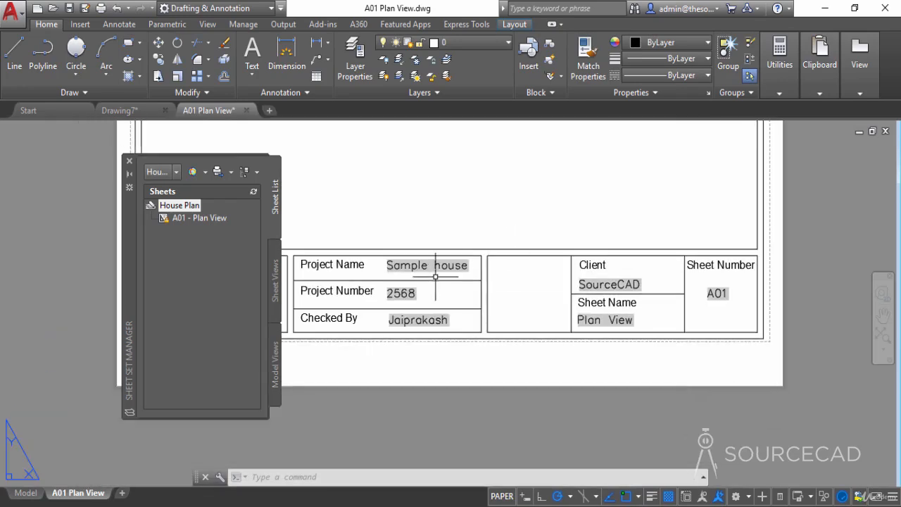
middle_click_drag(434, 269, 488, 279)
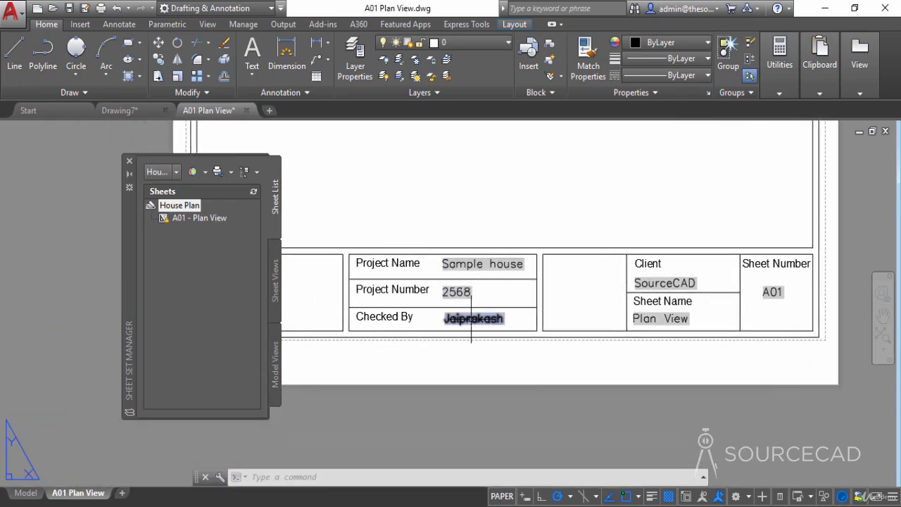
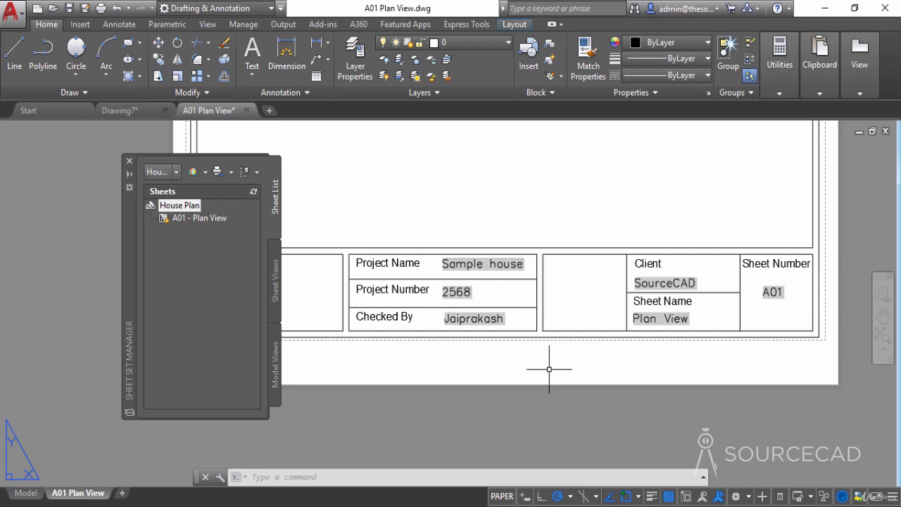
- Check which layers are available in the A01 Plan View sheet
scroll(543, 215, "down", 4)
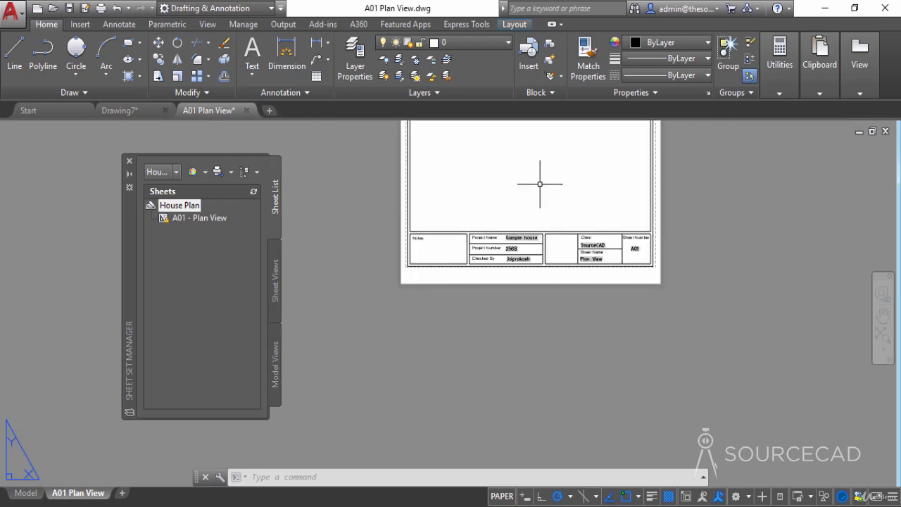
middle_click_drag(540, 183, 514, 238)
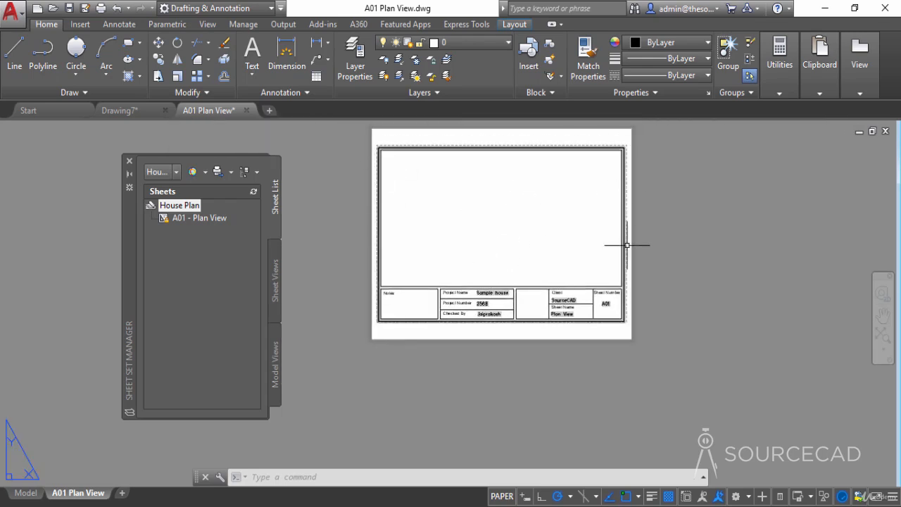
middle_click_drag(640, 221, 614, 255)
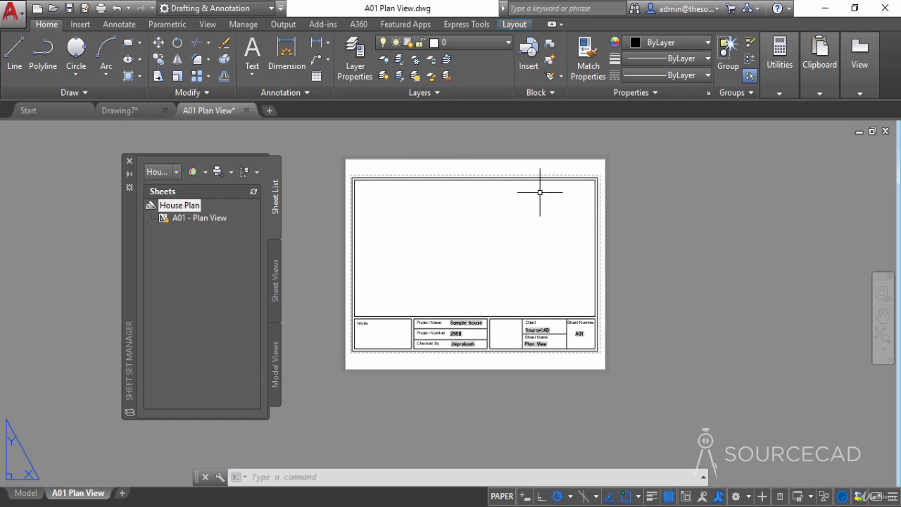
left_click(483, 41)
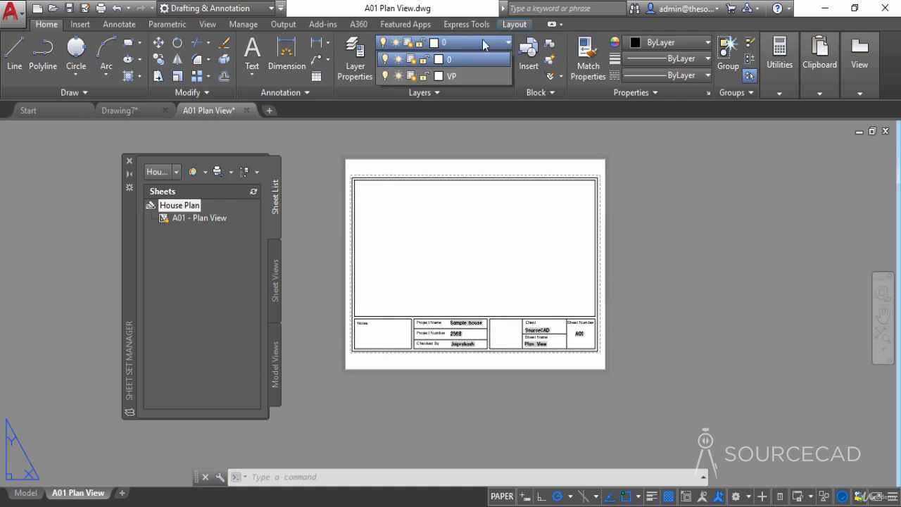
middle_click_drag(491, 258, 490, 283)
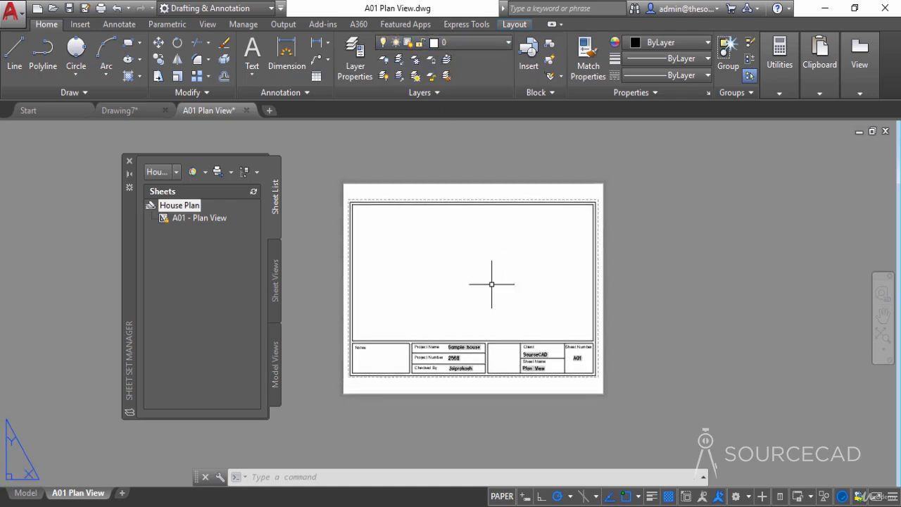
- Place the Plan View model view on the A01 sheet at 3/32" = 1'-0" scale, keeping the label block's default attributes
left_click(199, 218)
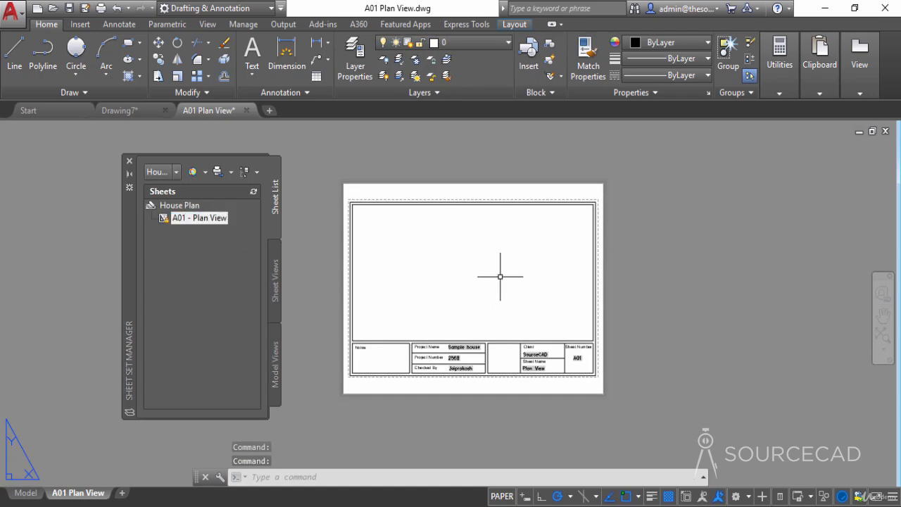
left_click(277, 352)
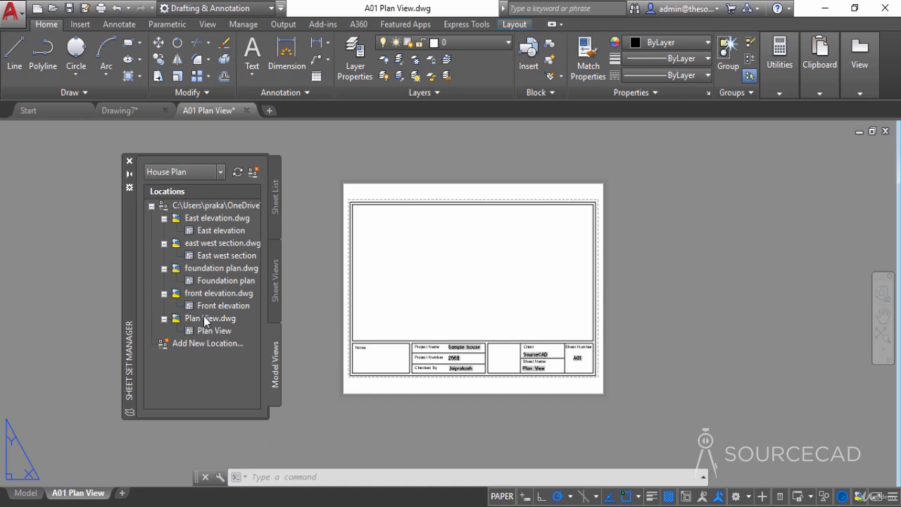
left_click(220, 333)
mouse_move(221, 338)
right_click(217, 333)
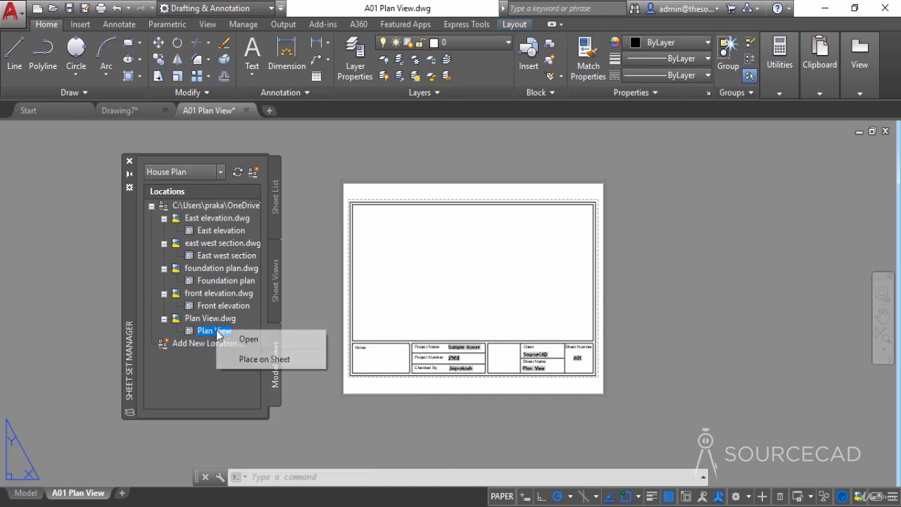
left_click(270, 360)
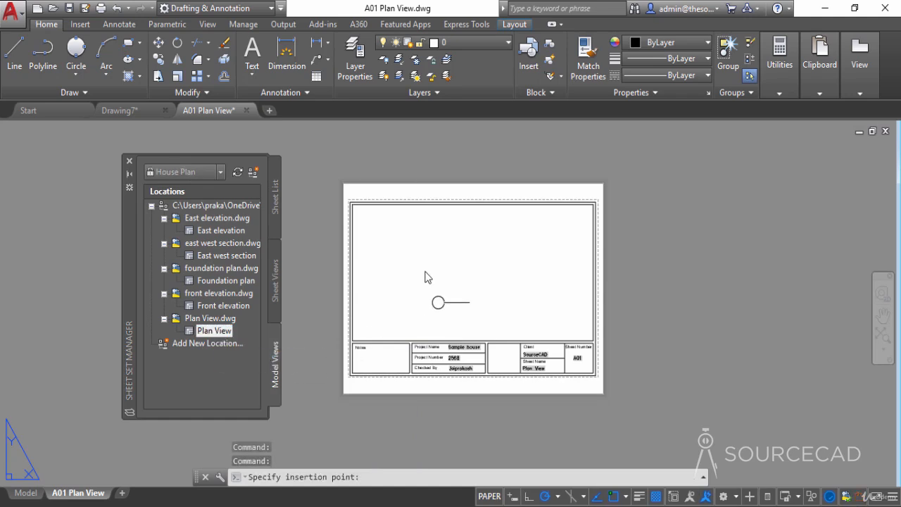
right_click(397, 294)
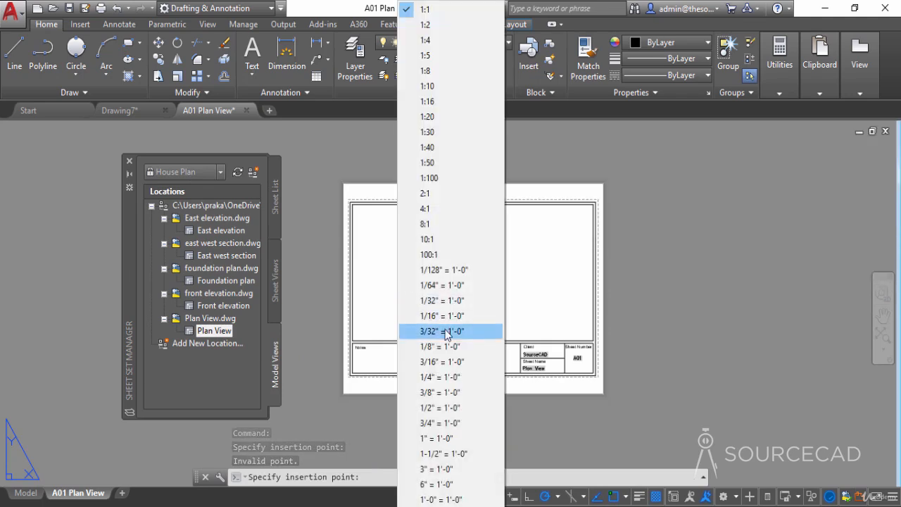
left_click(445, 333)
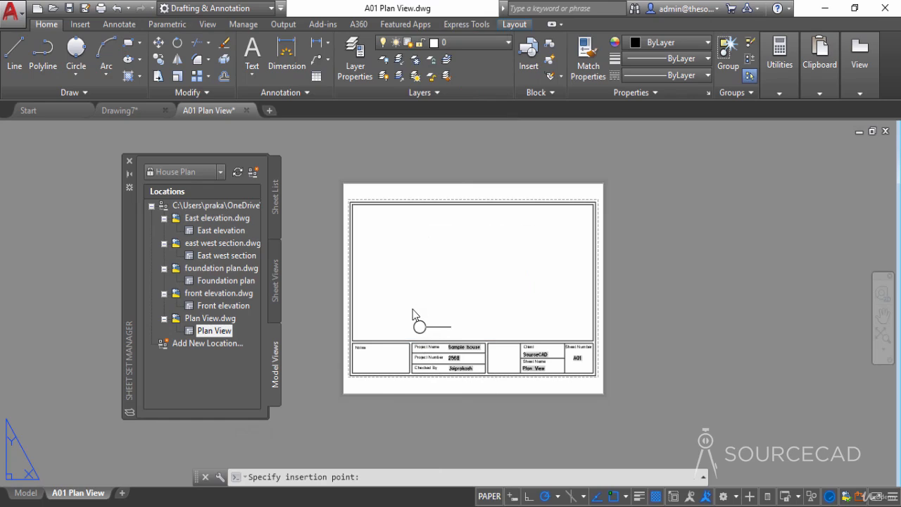
left_click(414, 312)
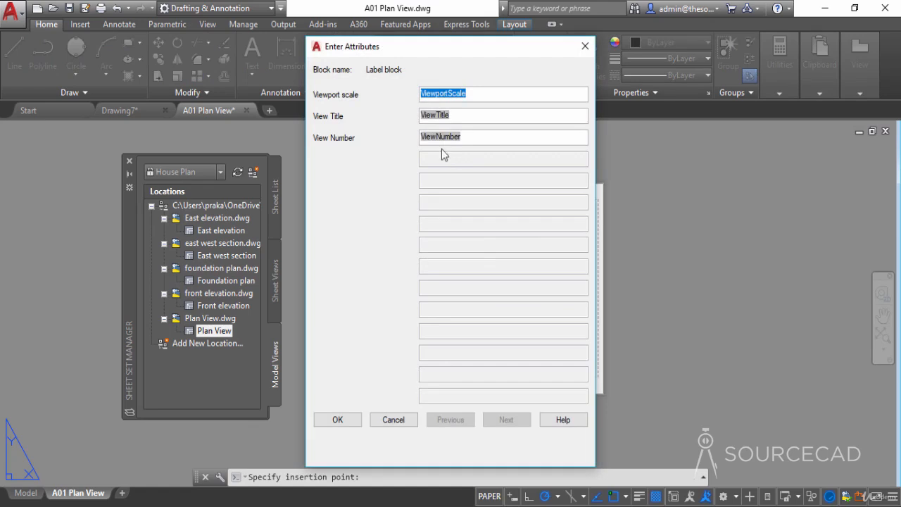
left_click(337, 421)
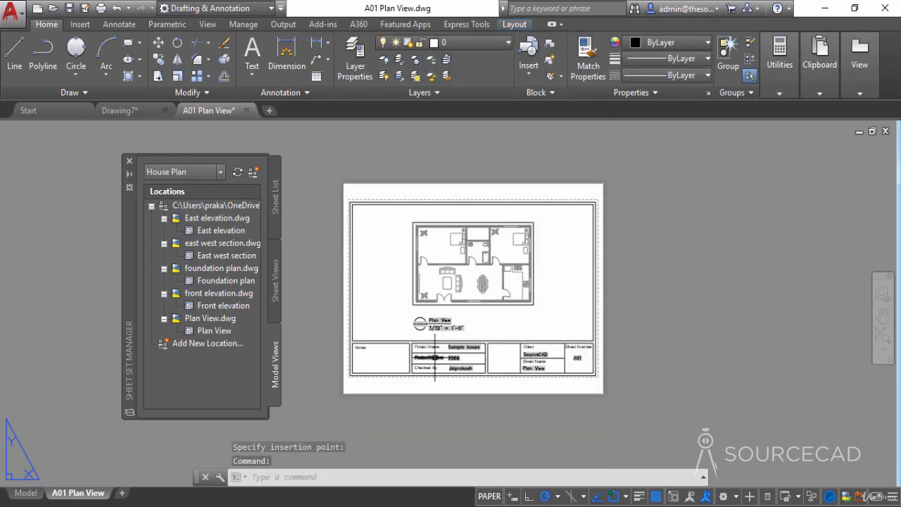
- Examine the number, title and scale fields of the label block beneath the placed floor plan
scroll(434, 341, "up", 5)
scroll(434, 340, "up", 4)
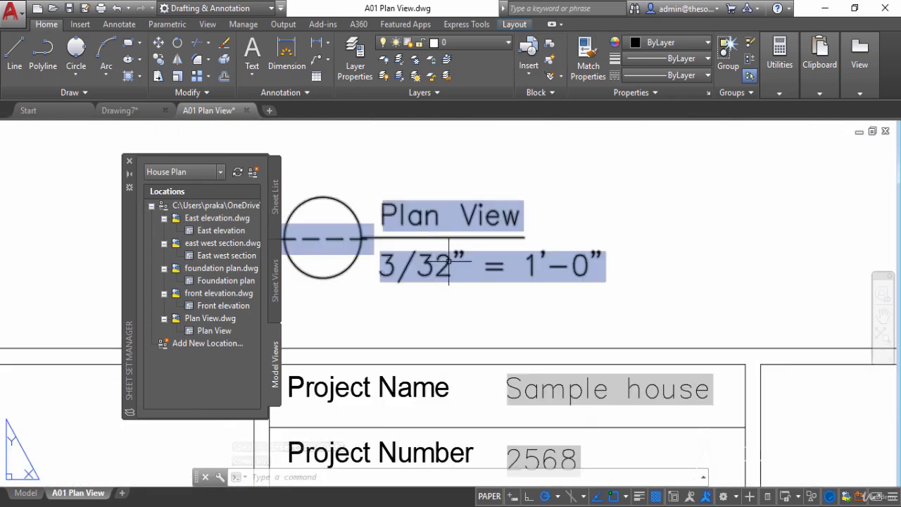
left_click(445, 239)
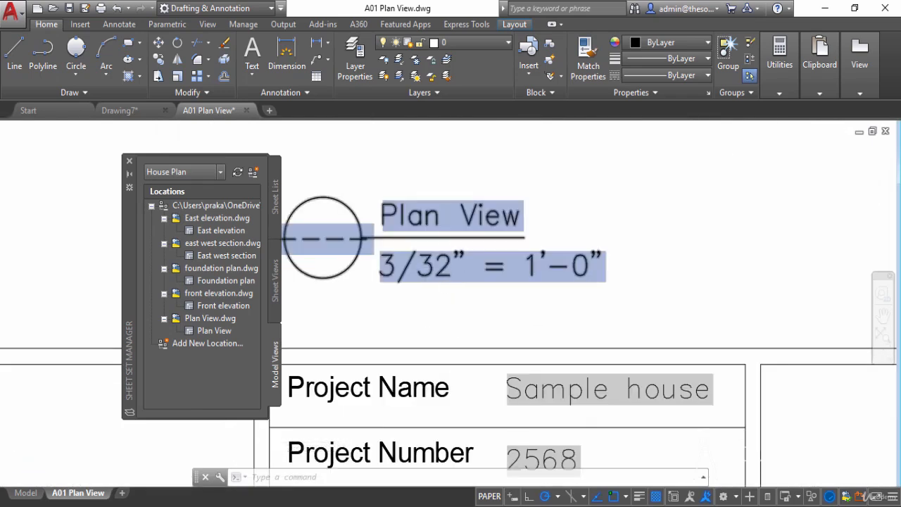
scroll(444, 260, "down", 3)
key("Escape")
middle_click_drag(396, 254, 349, 410)
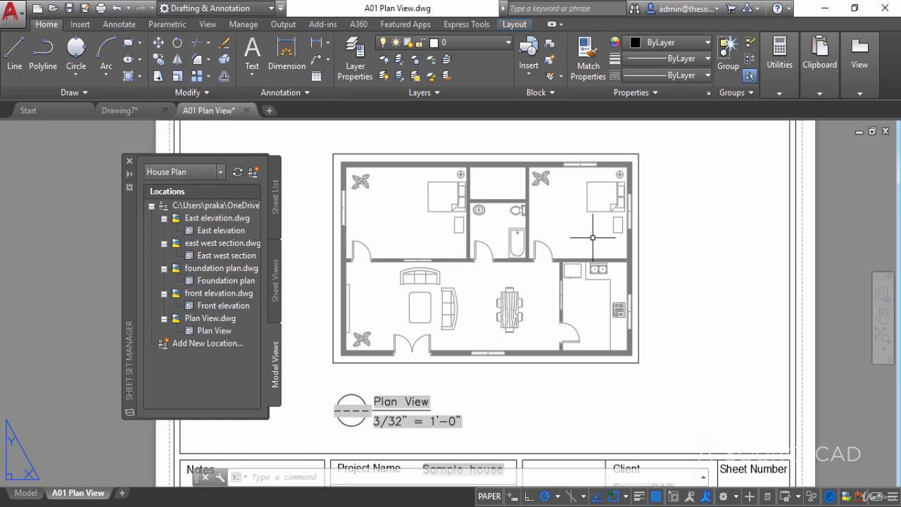
scroll(592, 238, "down", 2)
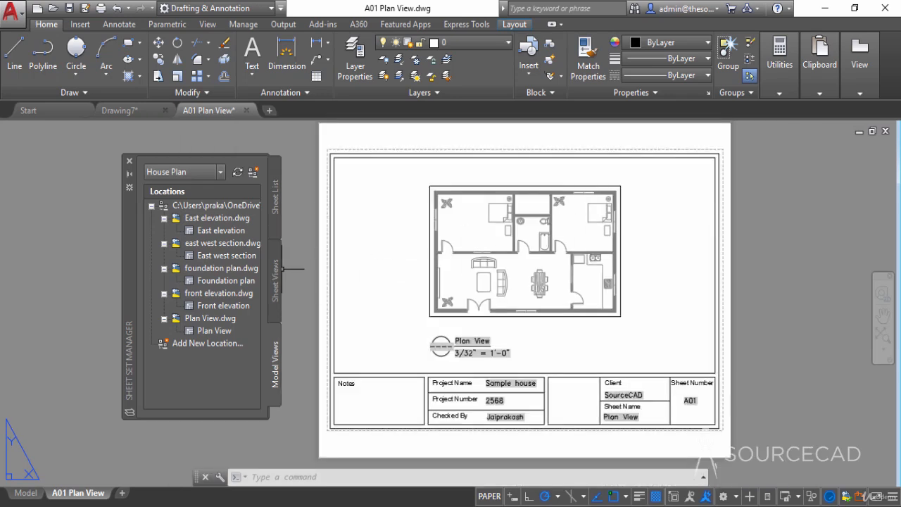
- Expand the A01 - Plan View sheet in the sheet views and examine the view listed under it
left_click(282, 268)
left_click(275, 274)
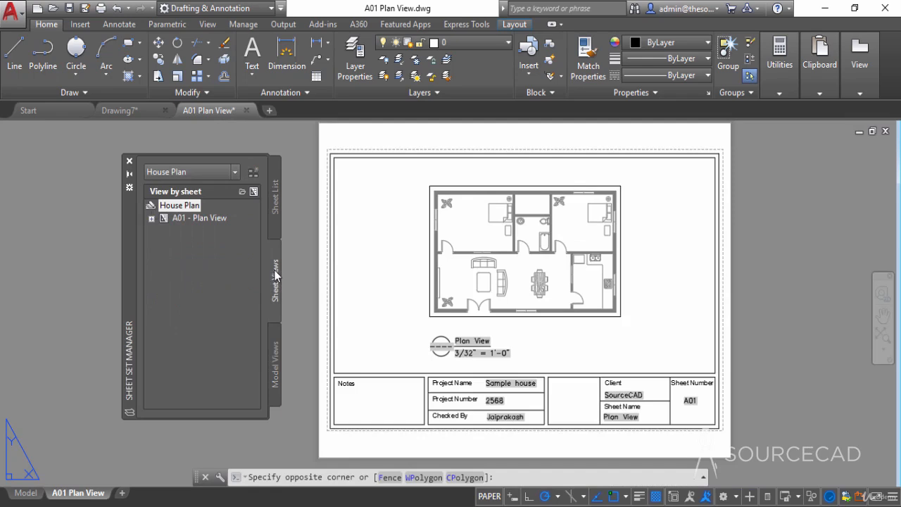
left_click(152, 219)
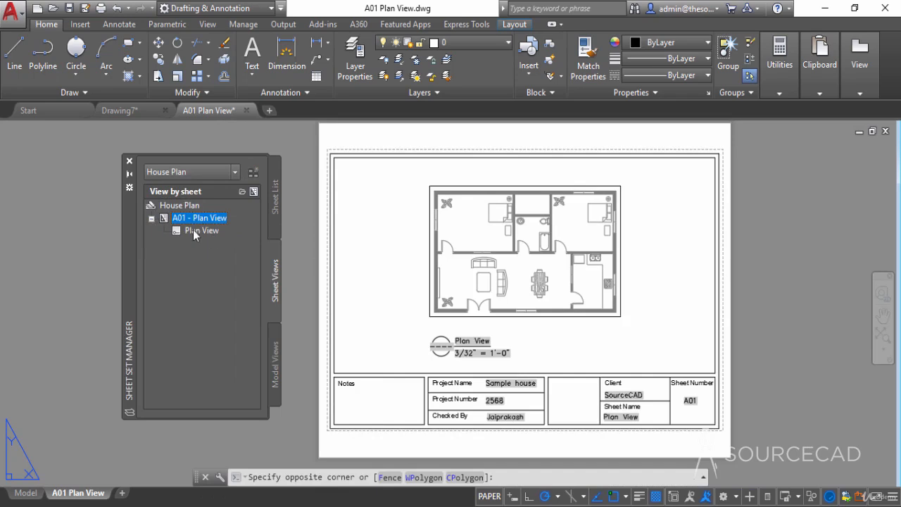
left_click(366, 255)
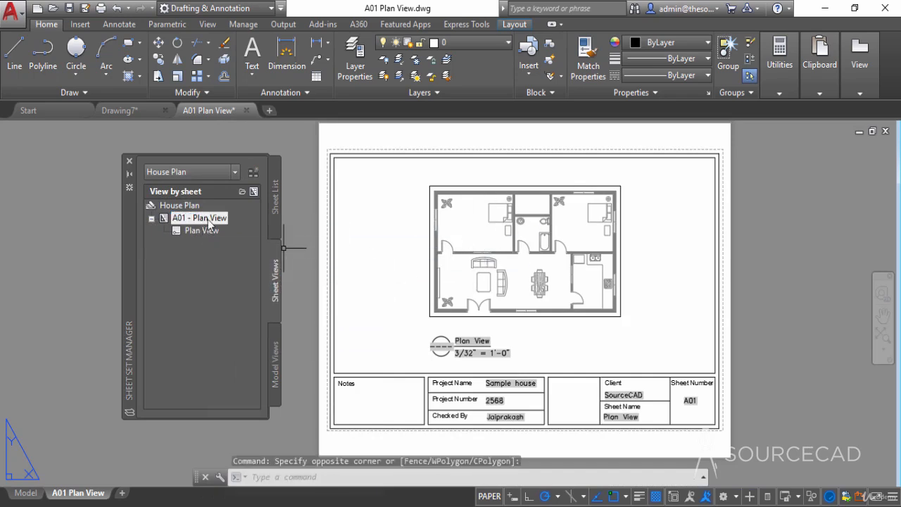
mouse_move(209, 222)
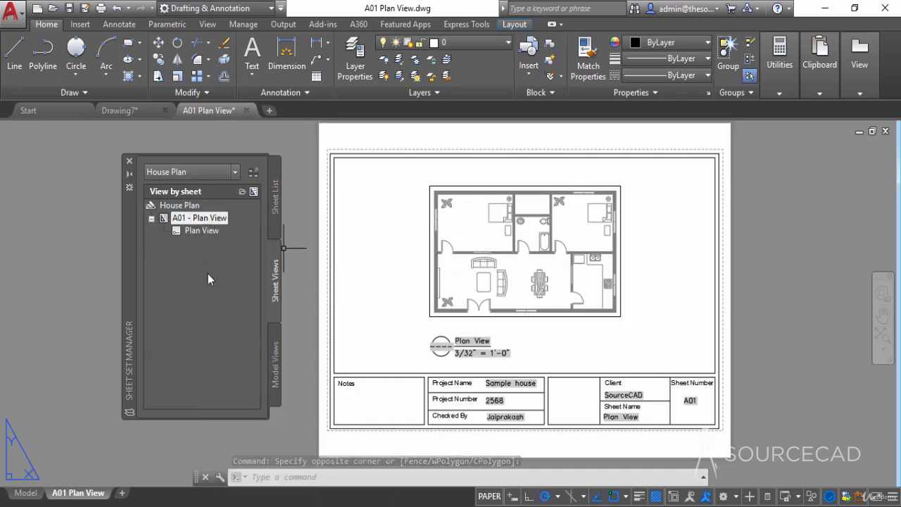
- Create a new sheet in the House Plan sheet set with number A02 and title Elevations, opened in the drawing editor
left_click(276, 199)
right_click(179, 205)
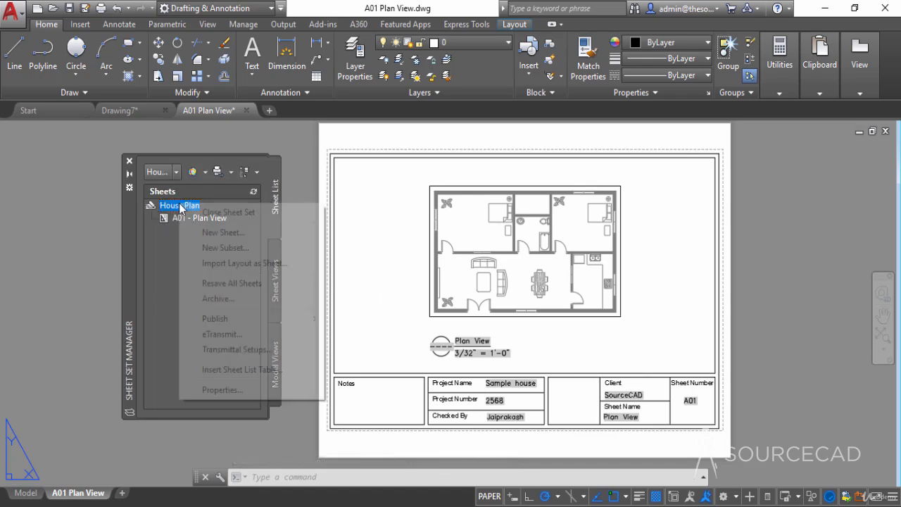
left_click(224, 234)
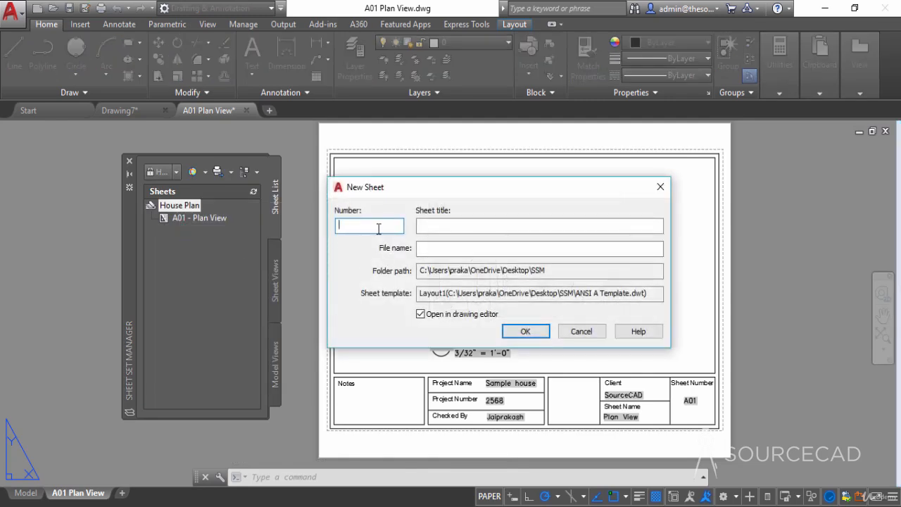
type("A02")
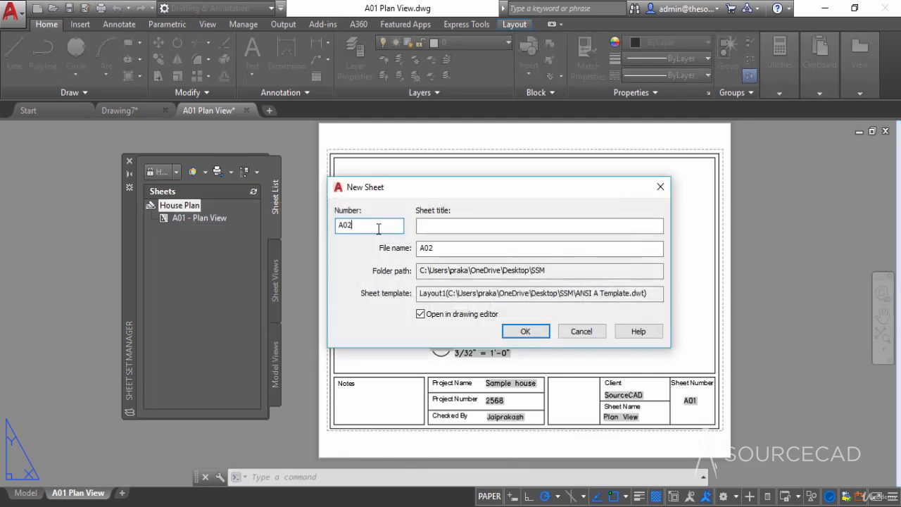
left_click(441, 222)
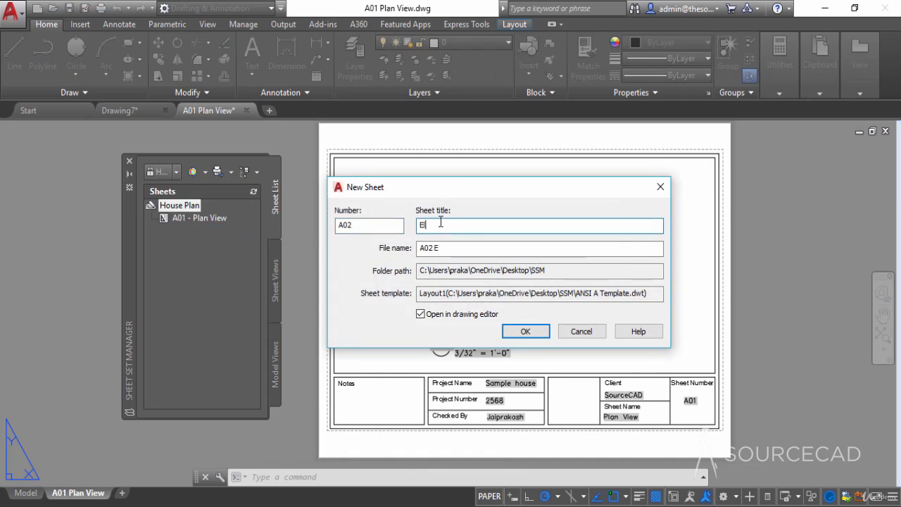
left_click(525, 330)
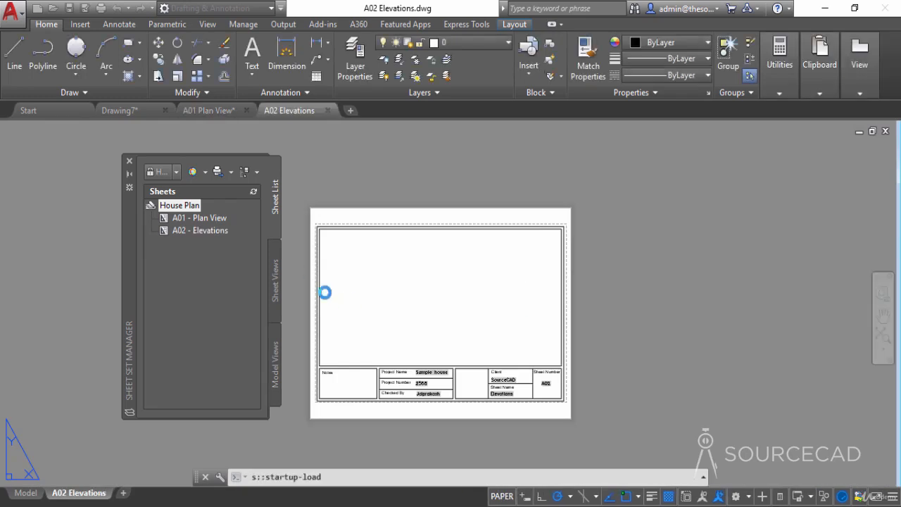
- Start placing the East elevation model view on the A02 Elevations sheet and try the 1/8" = 1'-0" scale
left_click(276, 365)
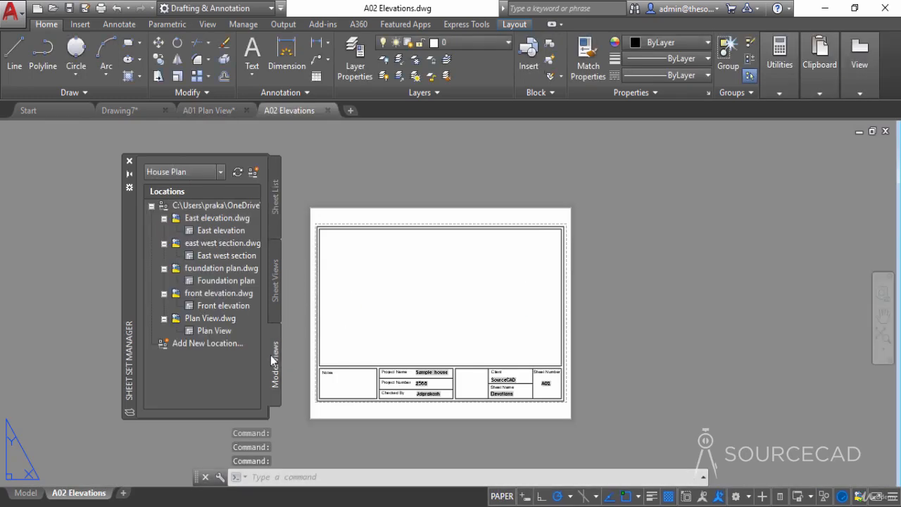
left_click(219, 231)
right_click(218, 233)
left_click(254, 260)
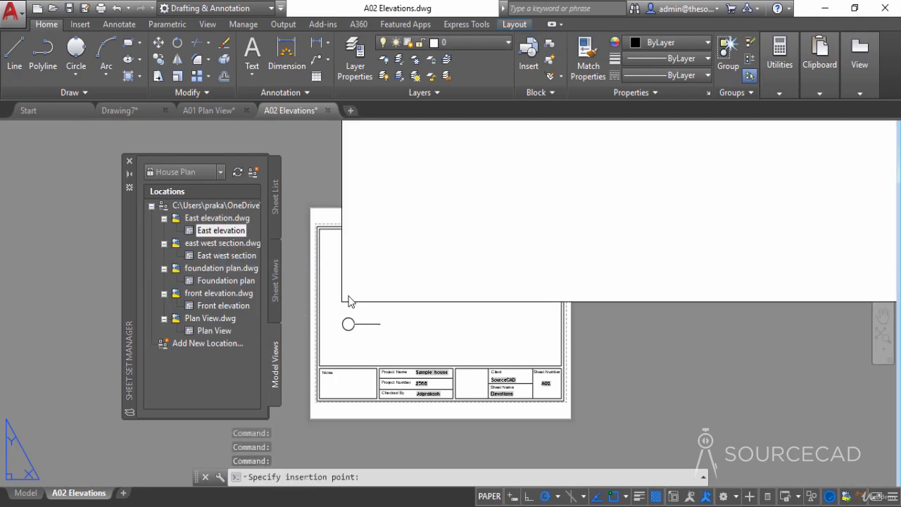
right_click(347, 321)
left_click(371, 328)
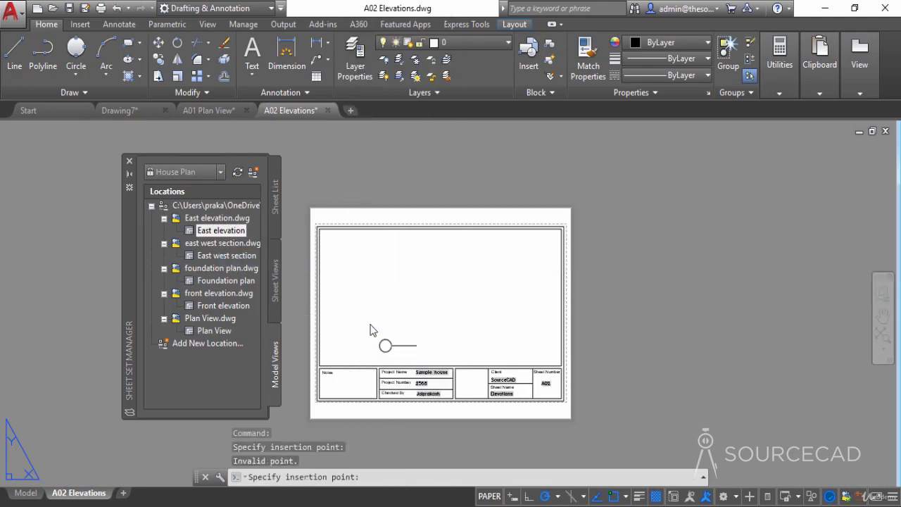
right_click(357, 339)
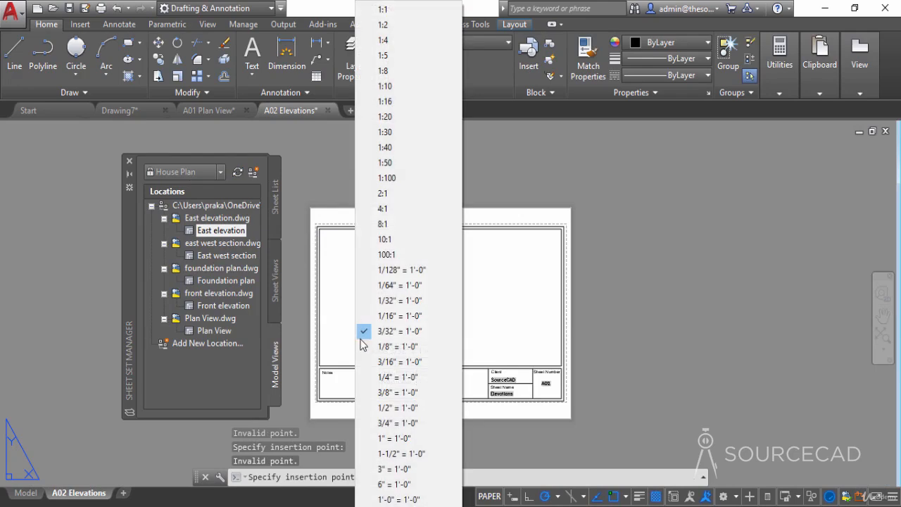
left_click(394, 347)
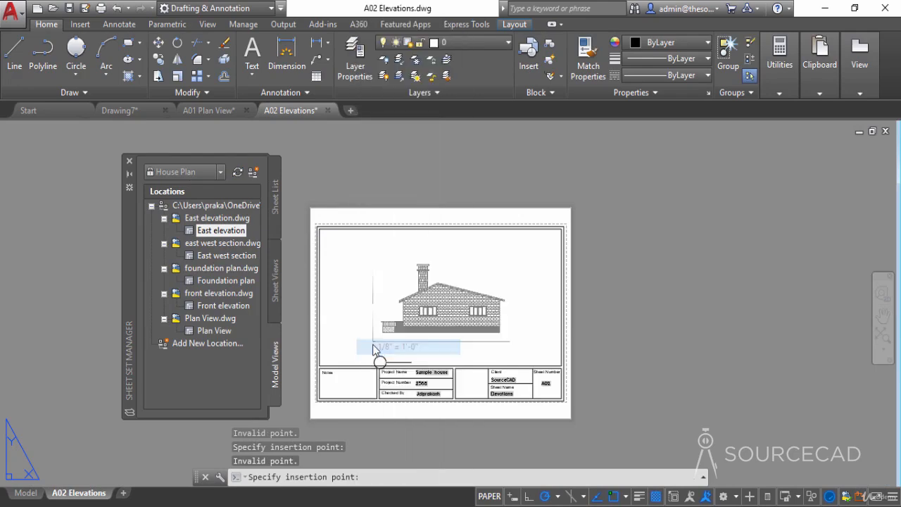
- Set the view scale to 1/16" = 1'-0" and insert the East elevation near the sheet's upper-left corner with default label attributes
right_click(344, 338)
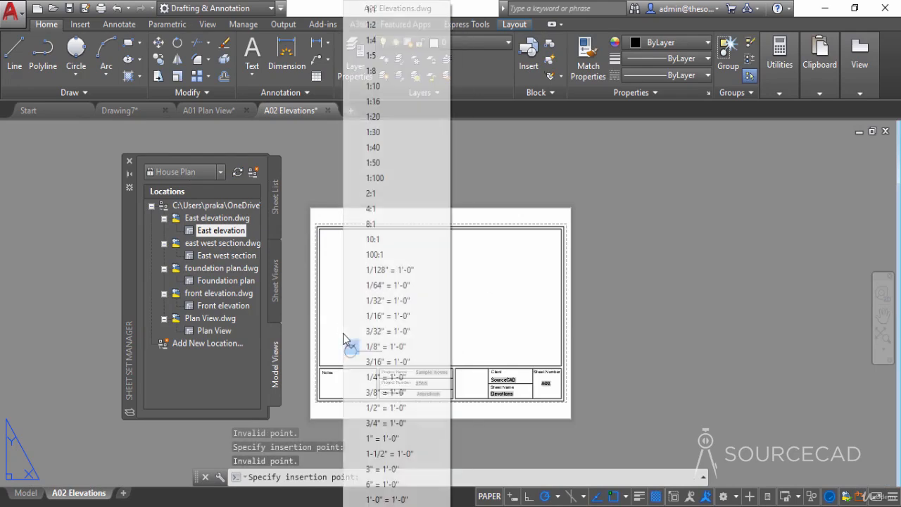
left_click(359, 368)
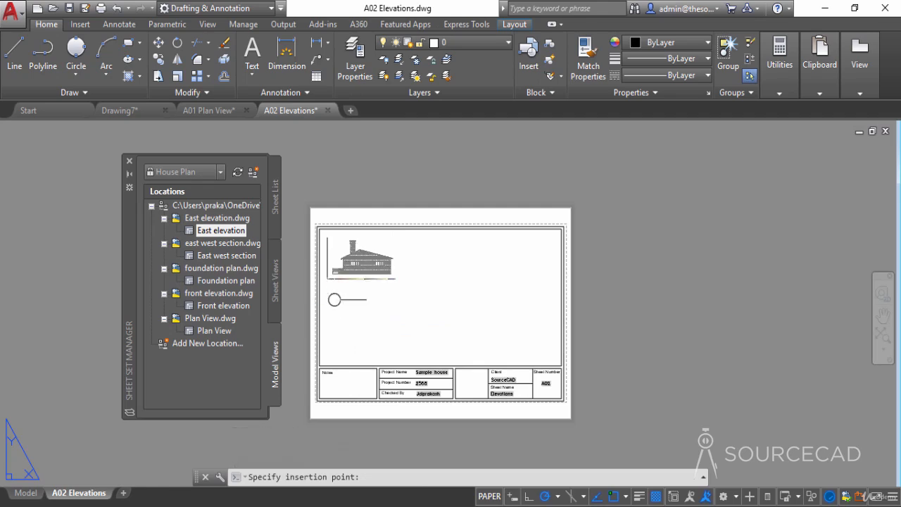
left_click(326, 278)
left_click(337, 420)
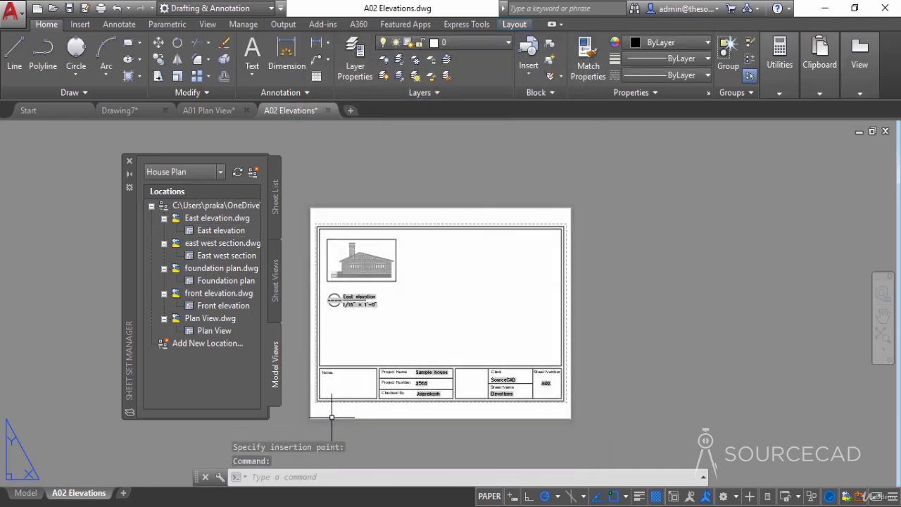
scroll(343, 321, "up", 4)
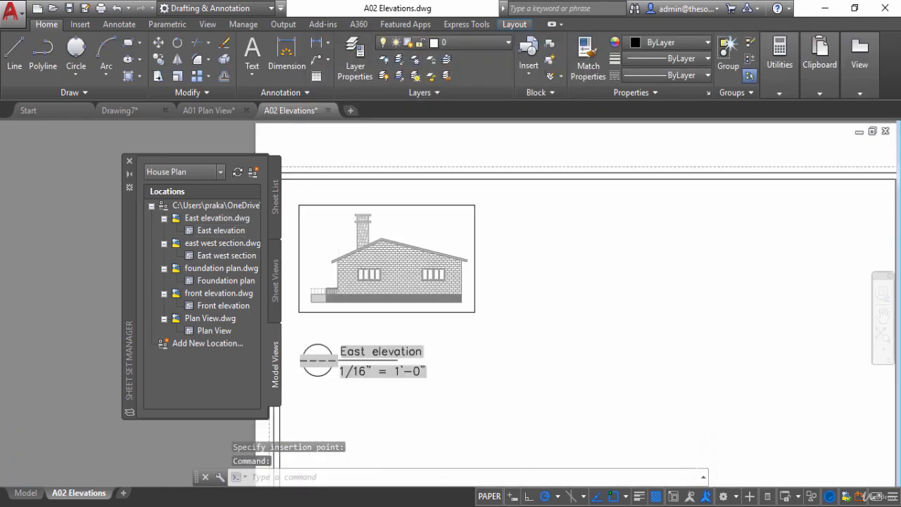
scroll(396, 312, "down", 4)
middle_click_drag(420, 335, 459, 290)
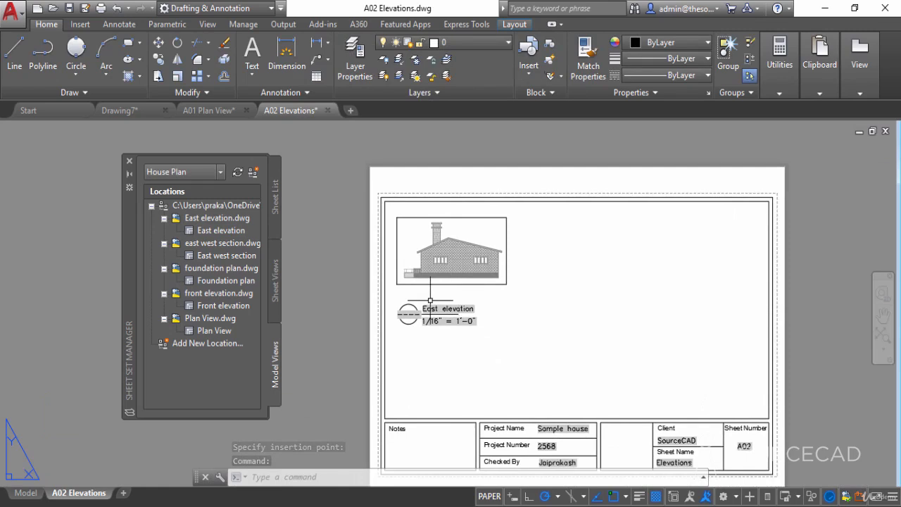
- Stretch the line of the East elevation view label so it extends just past the end of the label text
scroll(393, 323, "up", 4)
left_click(414, 306)
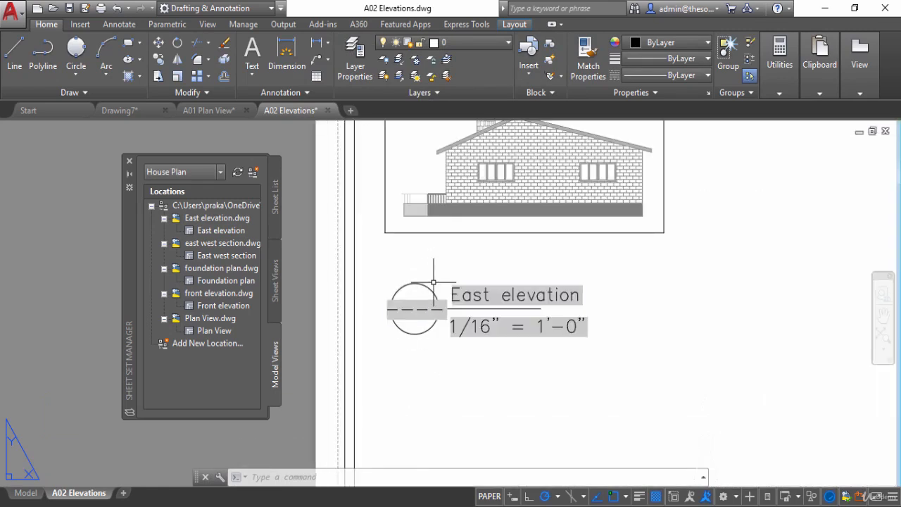
left_click(420, 279)
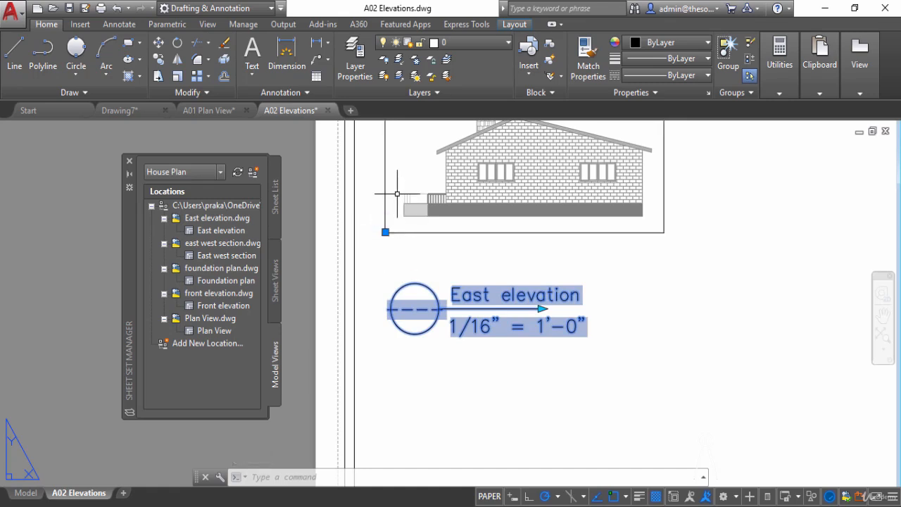
middle_click_drag(396, 195, 375, 250)
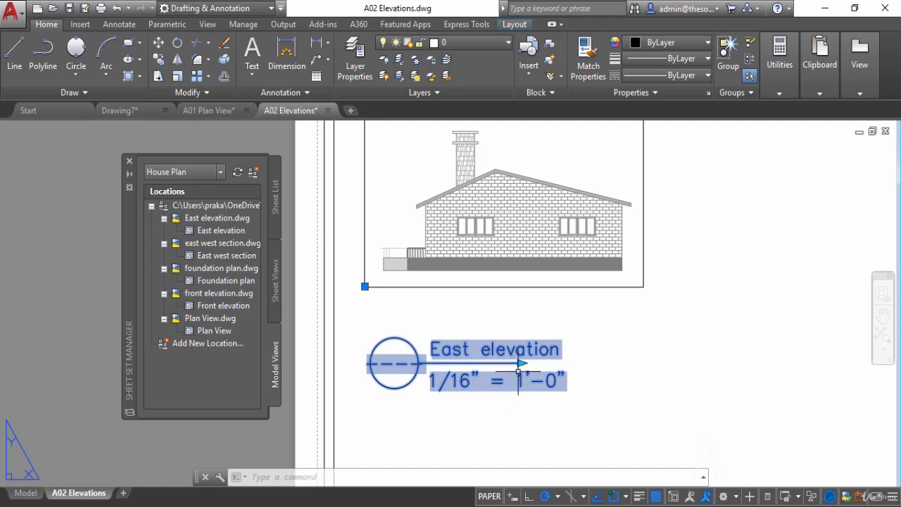
scroll(521, 361, "up", 2)
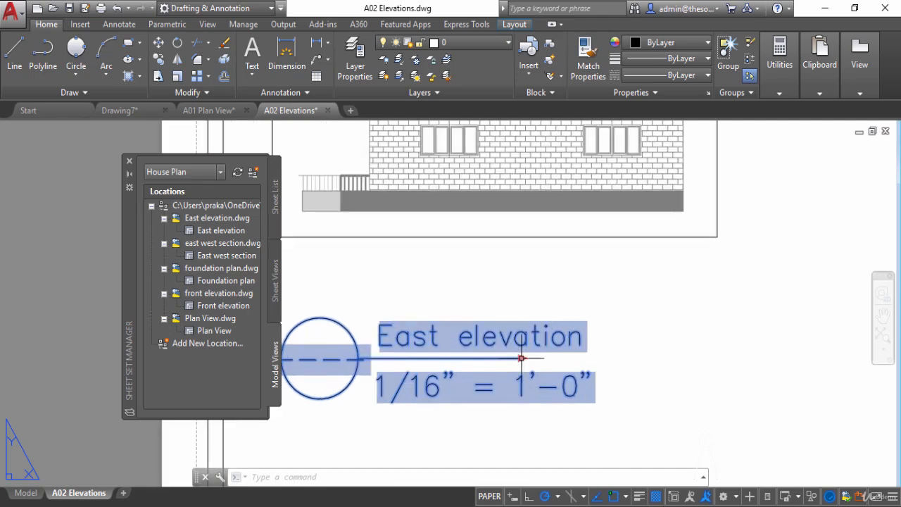
left_click(521, 359)
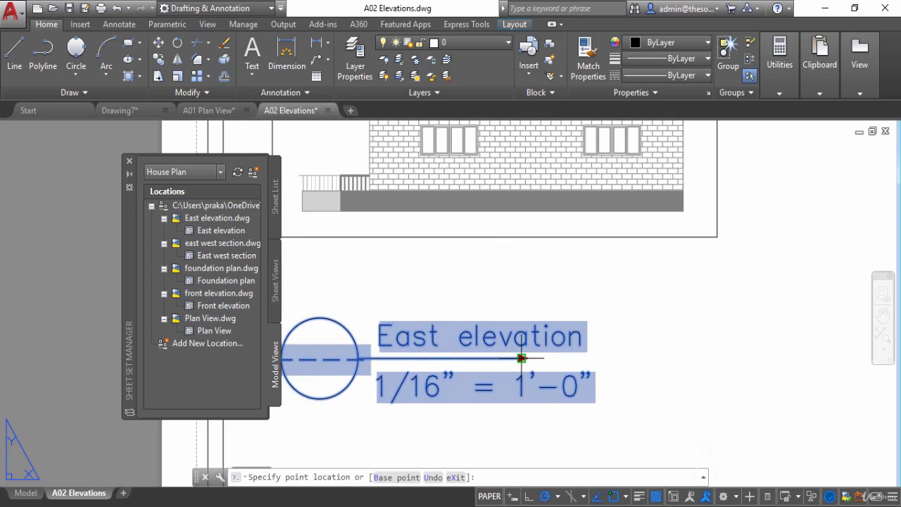
left_click(602, 358)
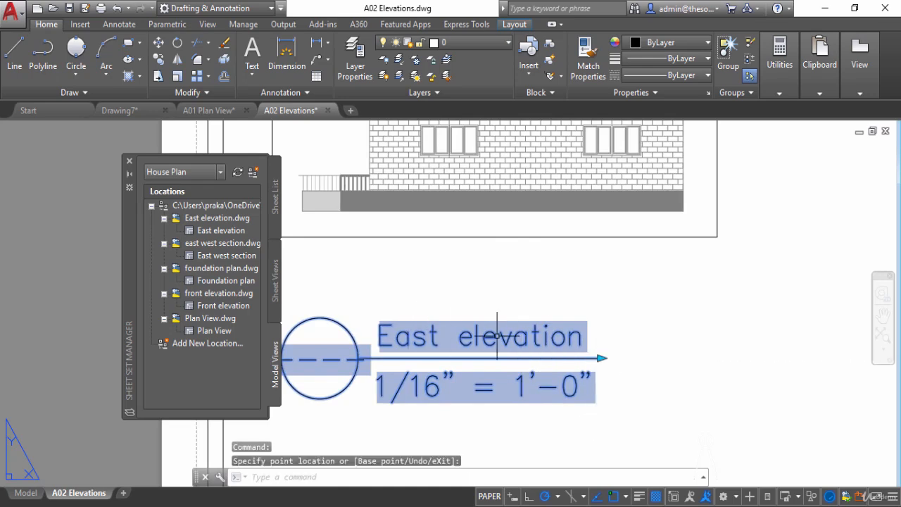
scroll(595, 339, "down", 3)
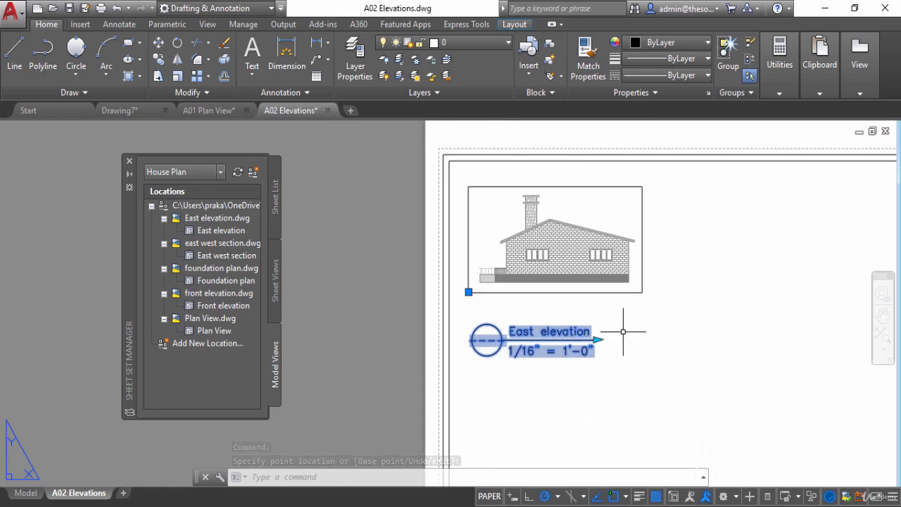
key("Escape")
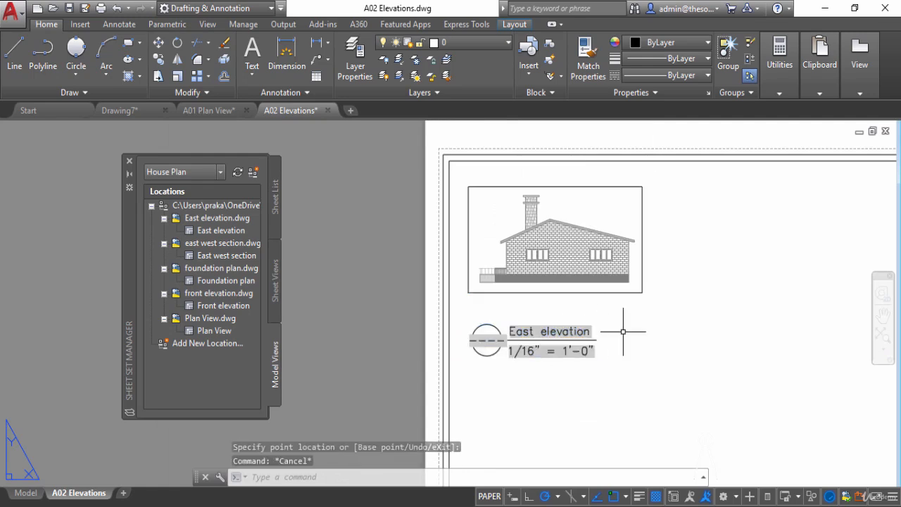
- Place the Front elevation model view at 1/16" = 1'-0" beside the East elevation, keeping the default label attributes
scroll(623, 330, "down", 2)
middle_click_drag(625, 331, 479, 328)
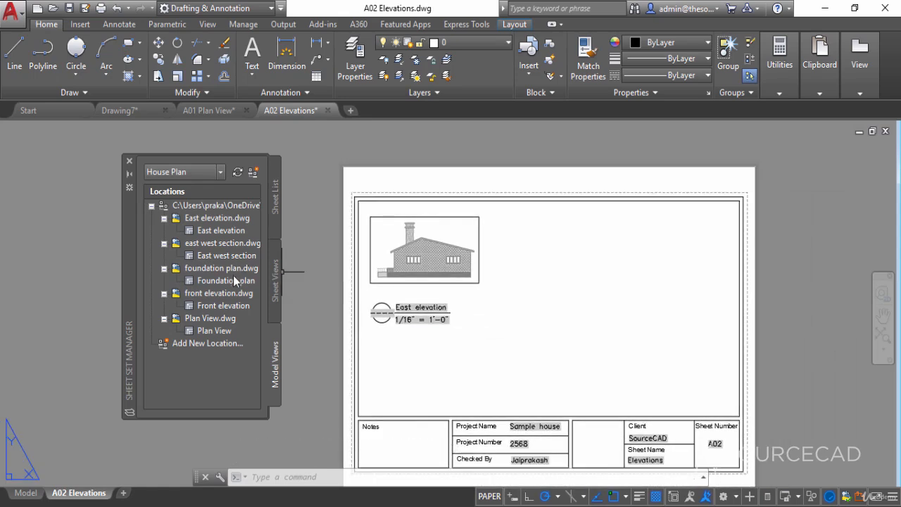
left_click(226, 305)
right_click(226, 307)
left_click(268, 336)
right_click(514, 313)
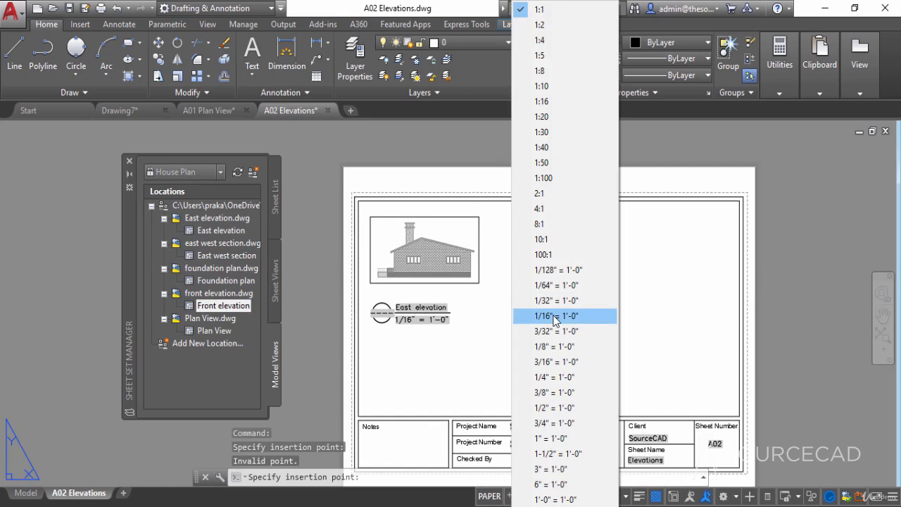
left_click(556, 316)
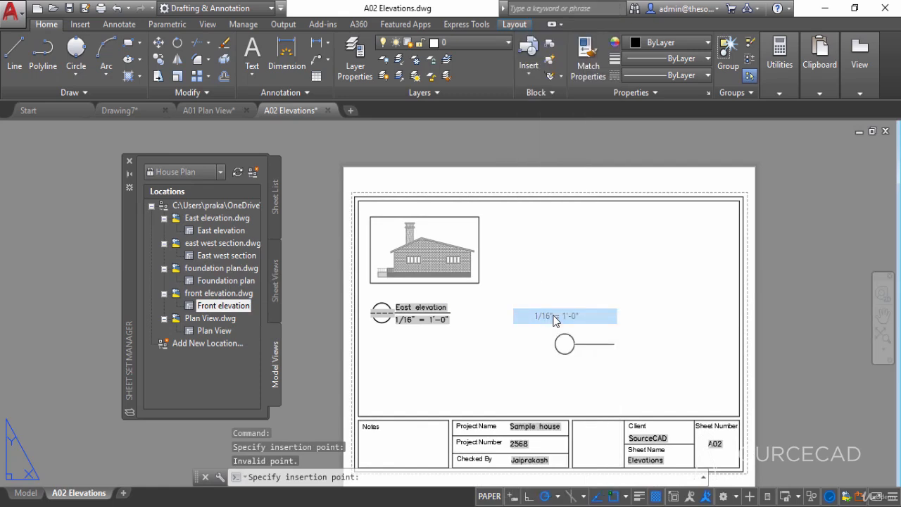
left_click(514, 295)
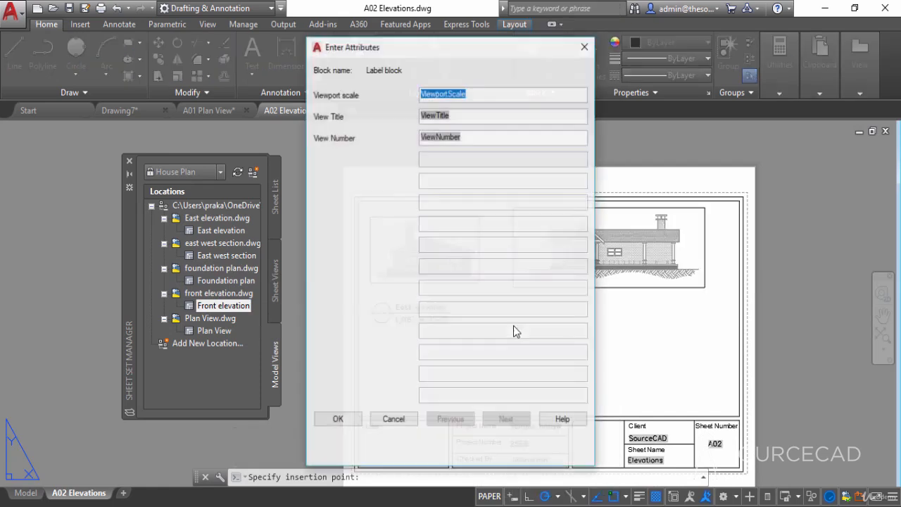
left_click(337, 419)
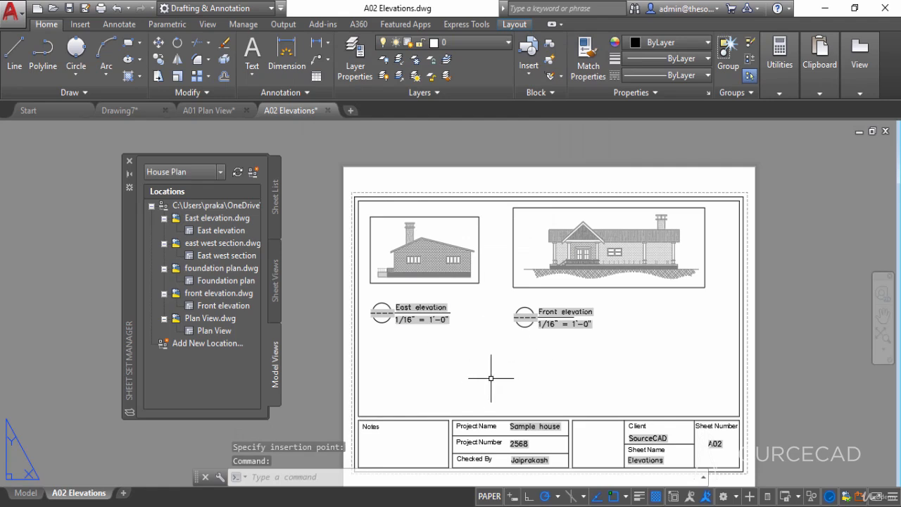
- Place the East west section model view at 1/16" = 1'-0" below the Front elevation, keeping the default label attributes
left_click(221, 257)
right_click(220, 258)
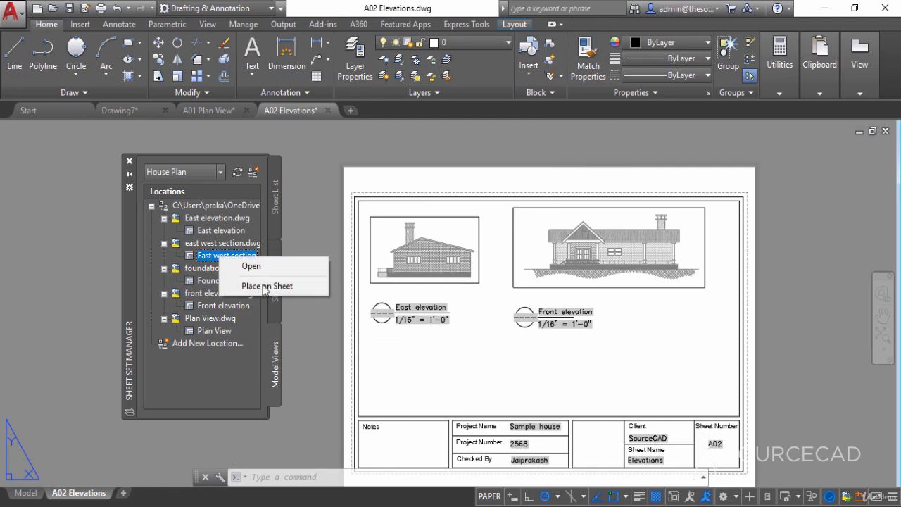
left_click(266, 286)
right_click(474, 385)
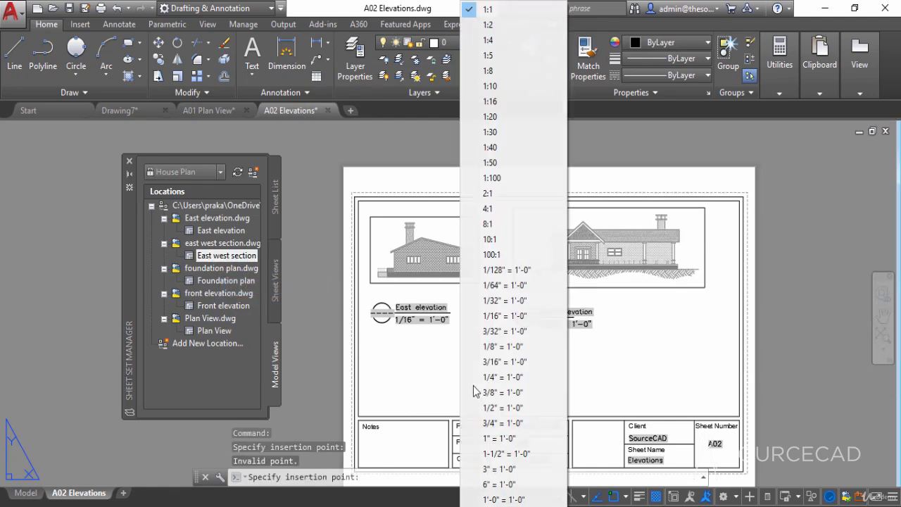
left_click(503, 315)
left_click(519, 342)
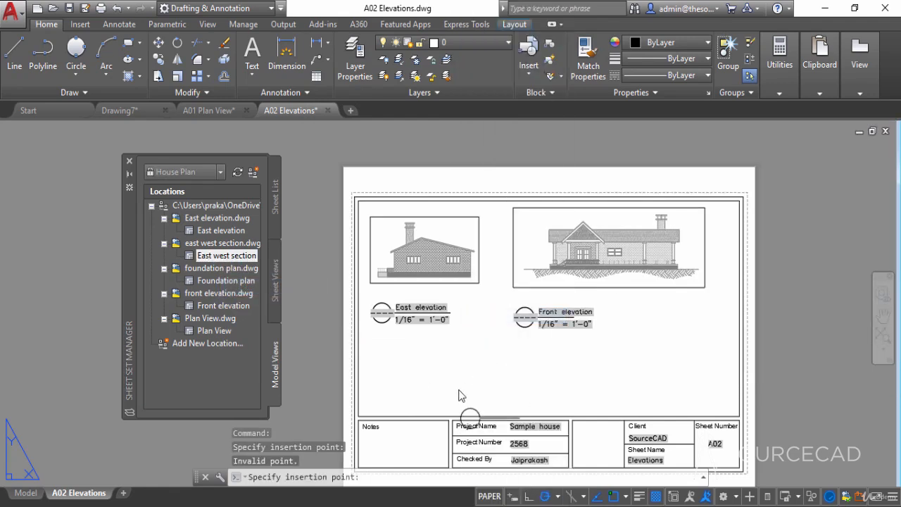
left_click(563, 378)
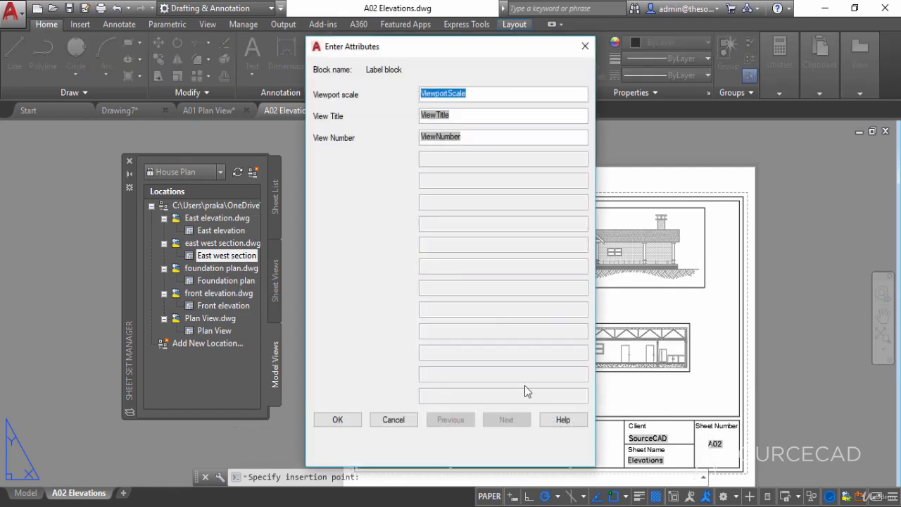
left_click(351, 423)
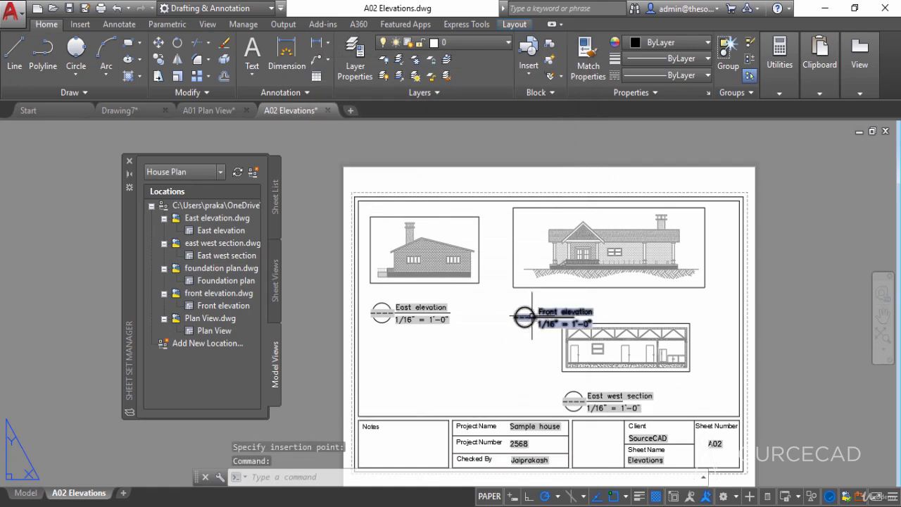
- Move the East elevation and Front elevation labels straight up, closer to their viewports
left_click(530, 337)
left_click(374, 298)
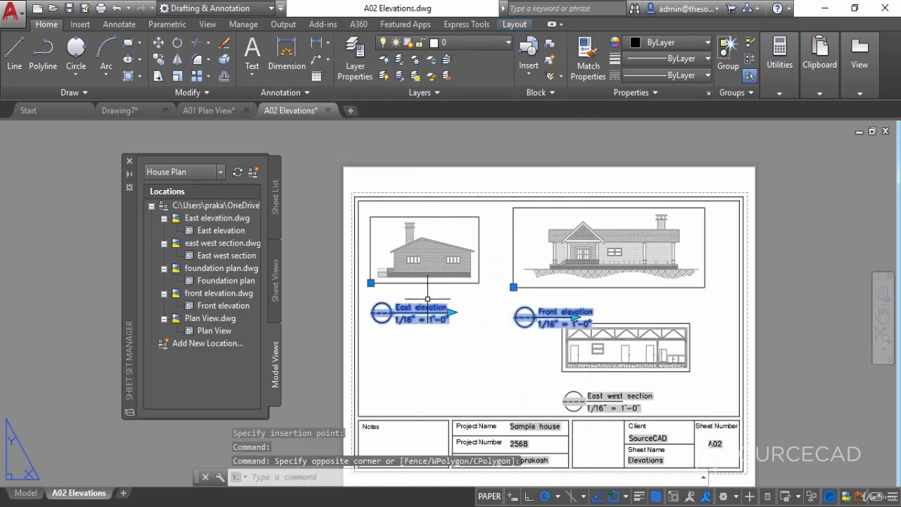
left_click(159, 43)
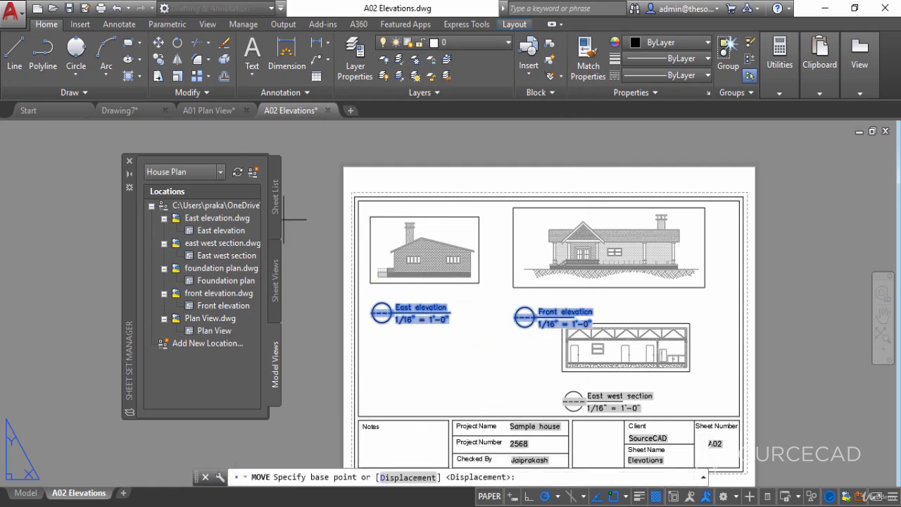
left_click(335, 268)
left_click(325, 268)
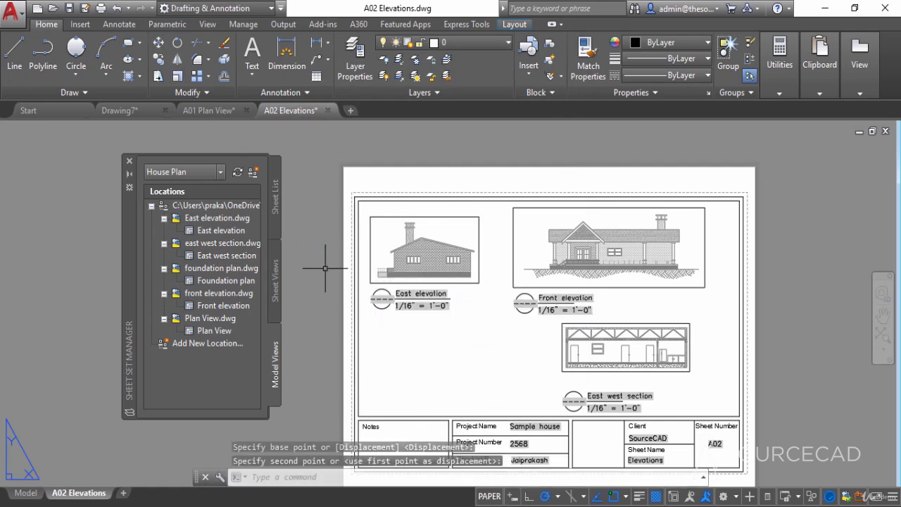
- Move the East west section viewport and its label to the empty area below the East elevation
left_click(681, 401)
left_click(585, 350)
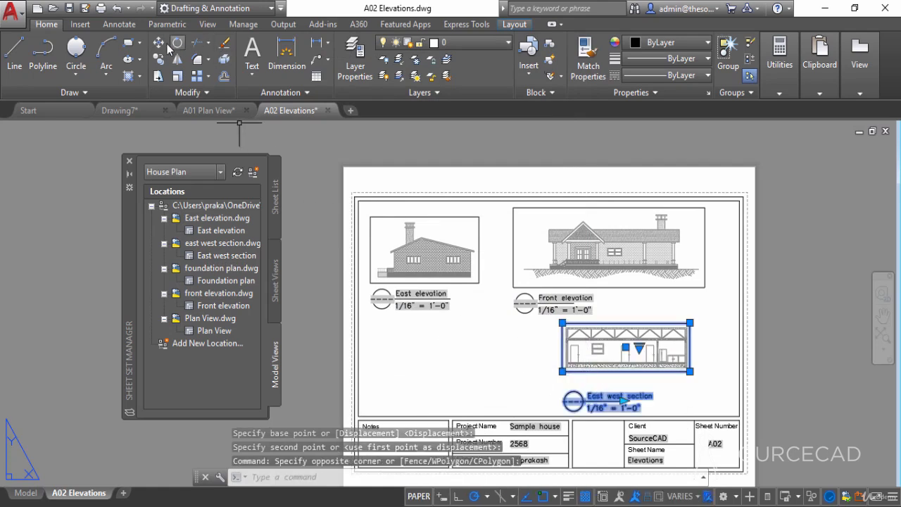
left_click(158, 42)
left_click(690, 323)
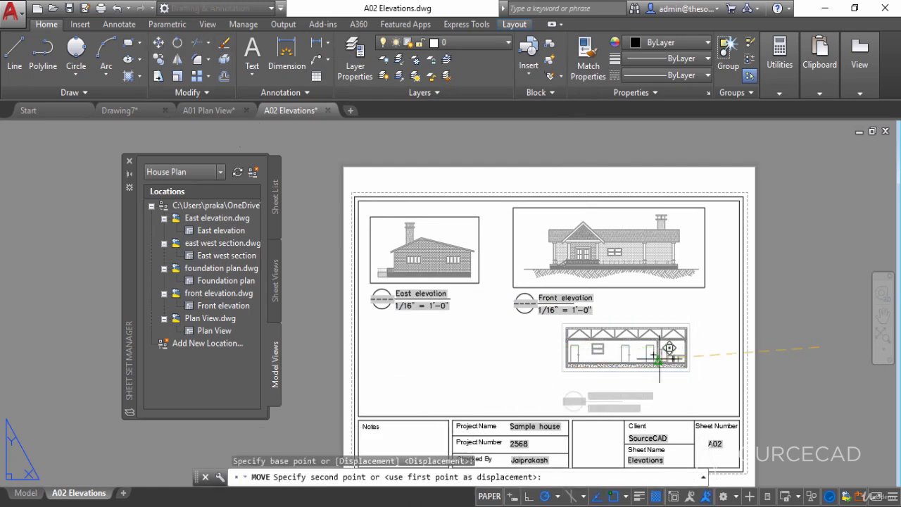
left_click(500, 323)
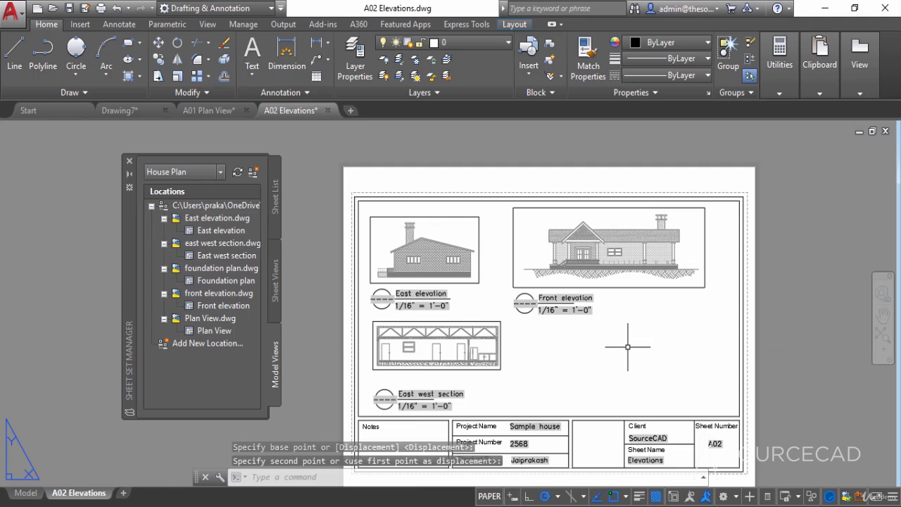
- Move the East west section label slightly up, closer to its viewport
middle_click_drag(535, 369, 509, 344)
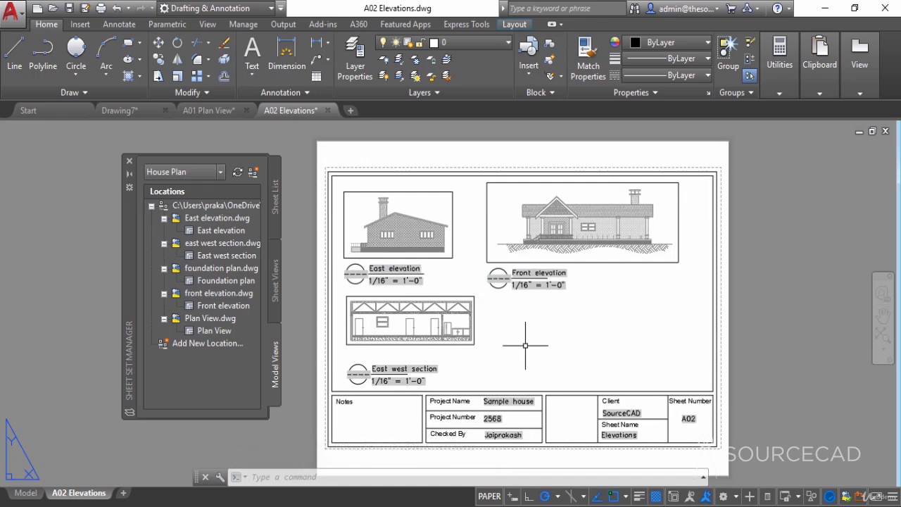
left_click(399, 367)
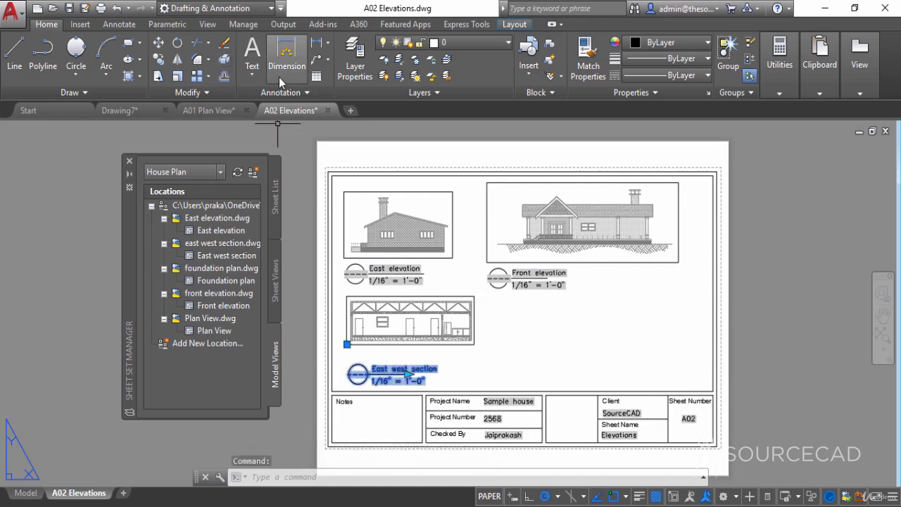
left_click(158, 42)
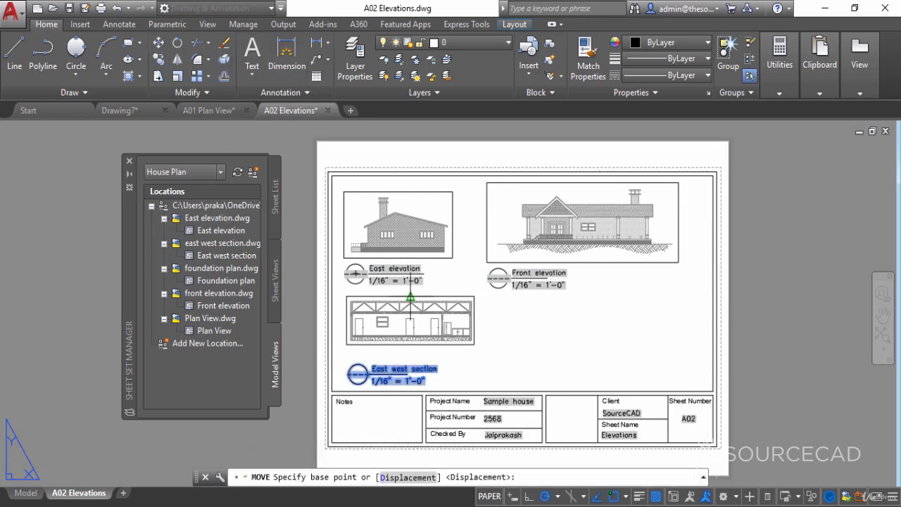
left_click(525, 363)
left_click(374, 371)
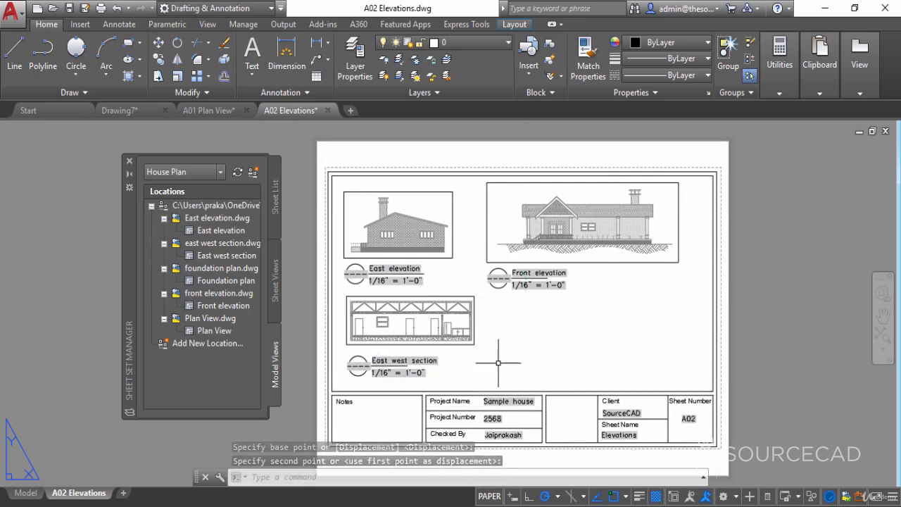
key("Escape")
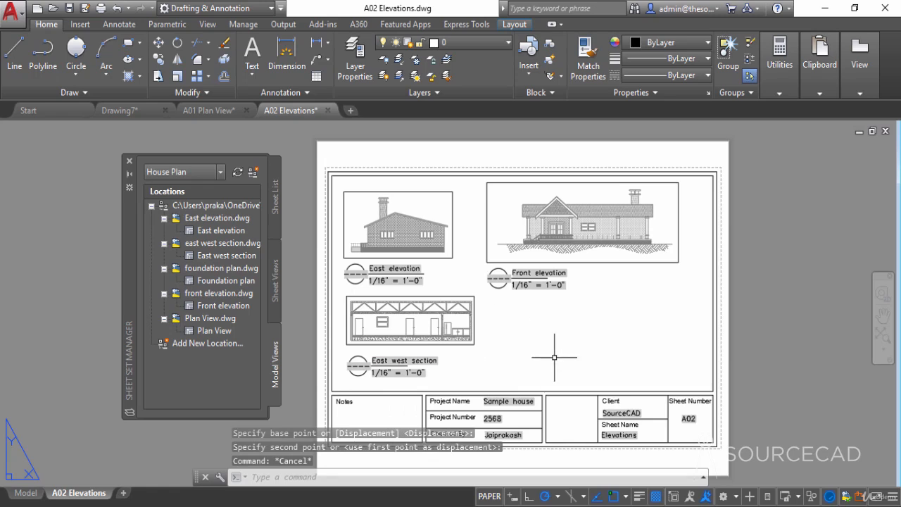
- Create sheet A03 titled Foundation in the House Plan sheet set, opened in the drawing editor, and display the set's model views
left_click(228, 281)
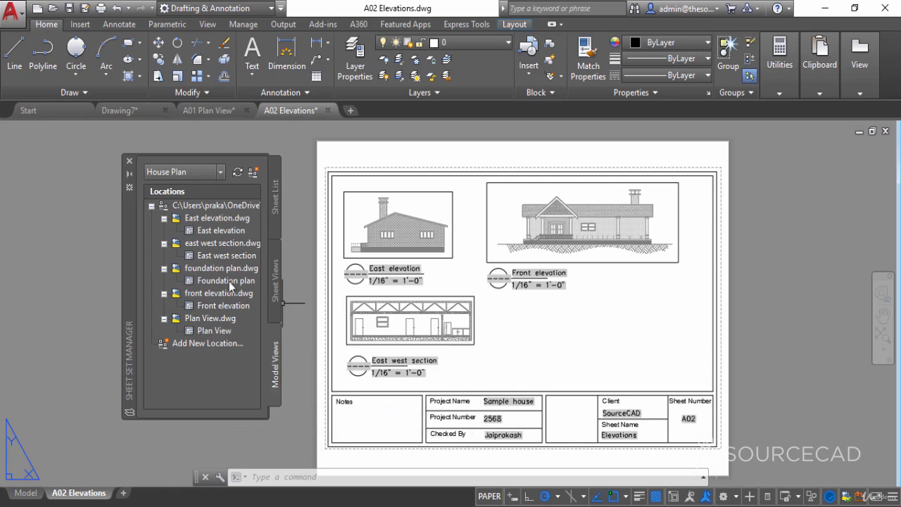
left_click(277, 198)
left_click(163, 204)
right_click(163, 205)
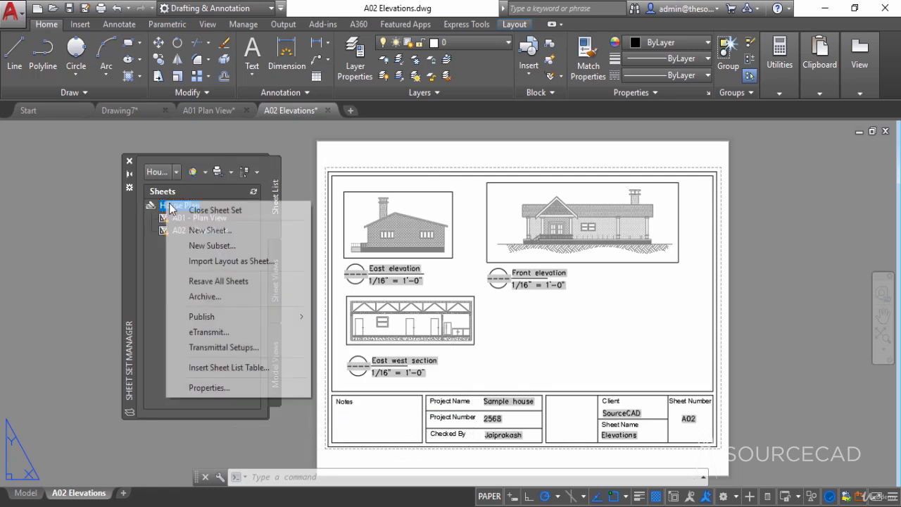
left_click(205, 231)
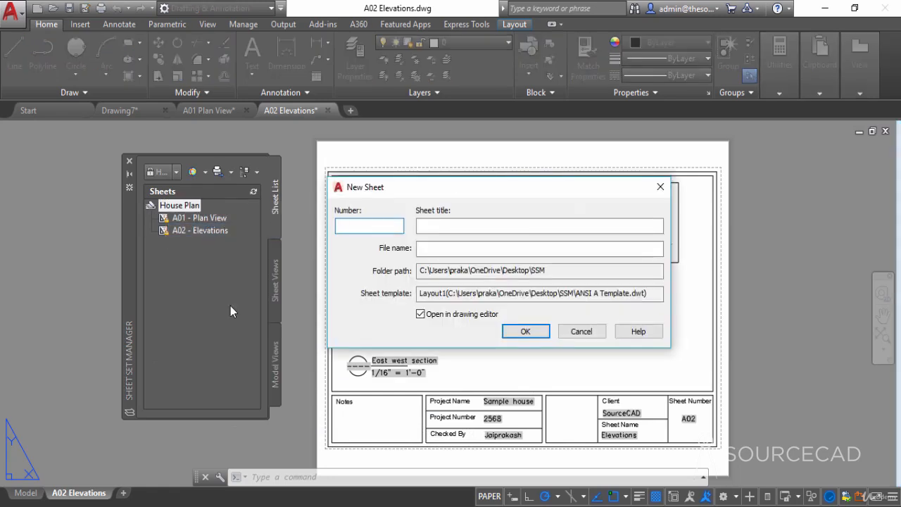
type("A03")
left_click(450, 224)
type("Foundation")
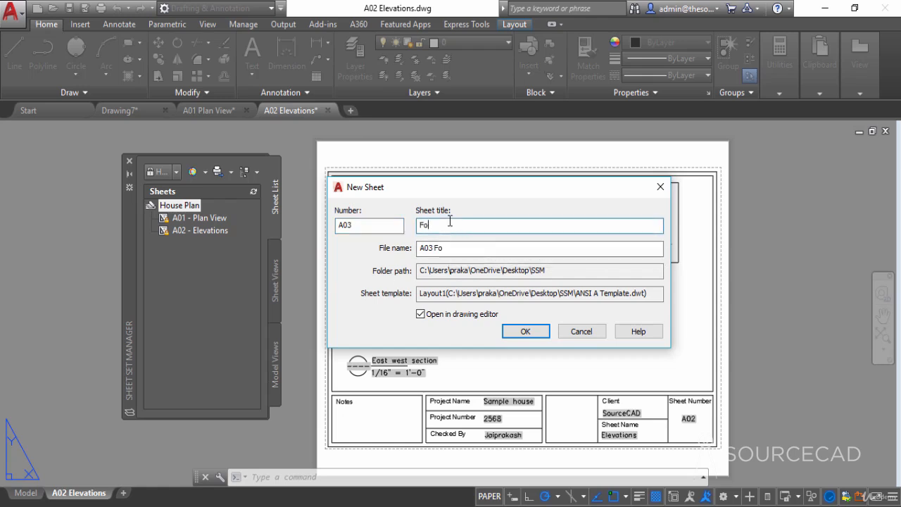
left_click(526, 332)
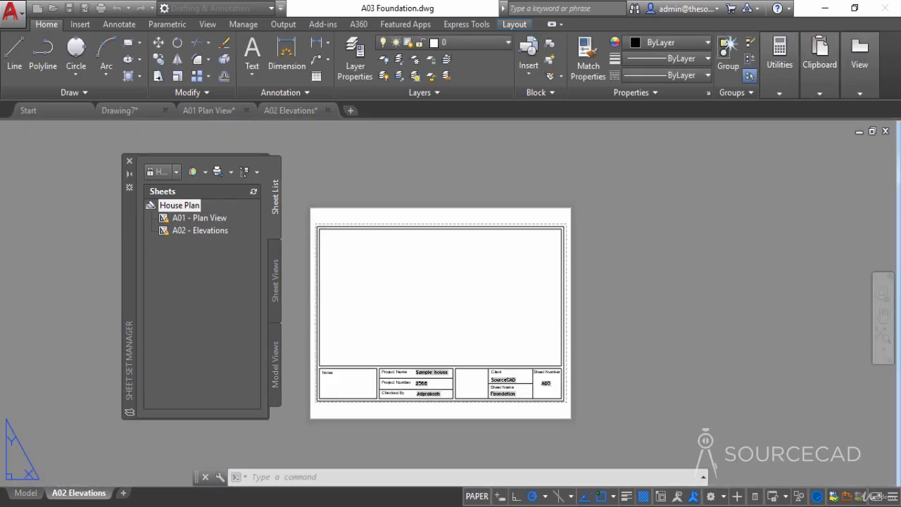
left_click(275, 362)
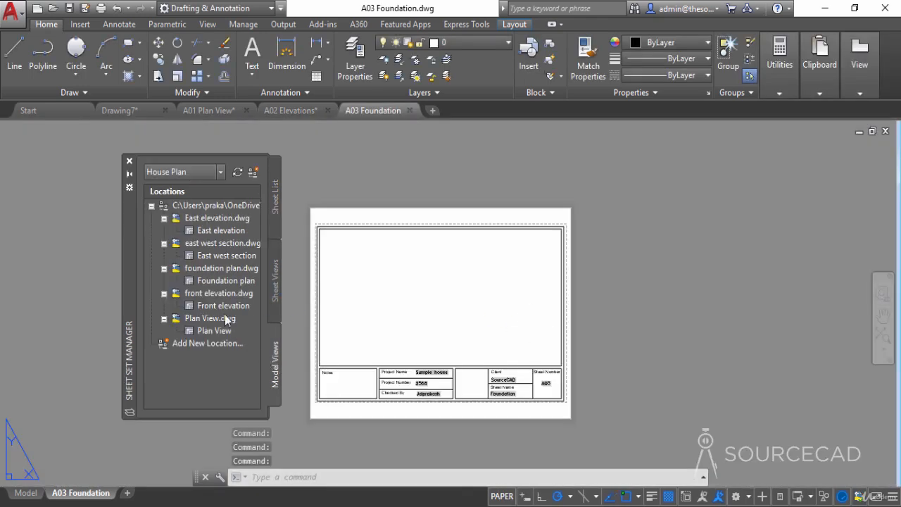
- Place the Foundation plan model view on sheet A03 at 3/8" = 1'-0" scale, in the middle of the drawing area
right_click(214, 282)
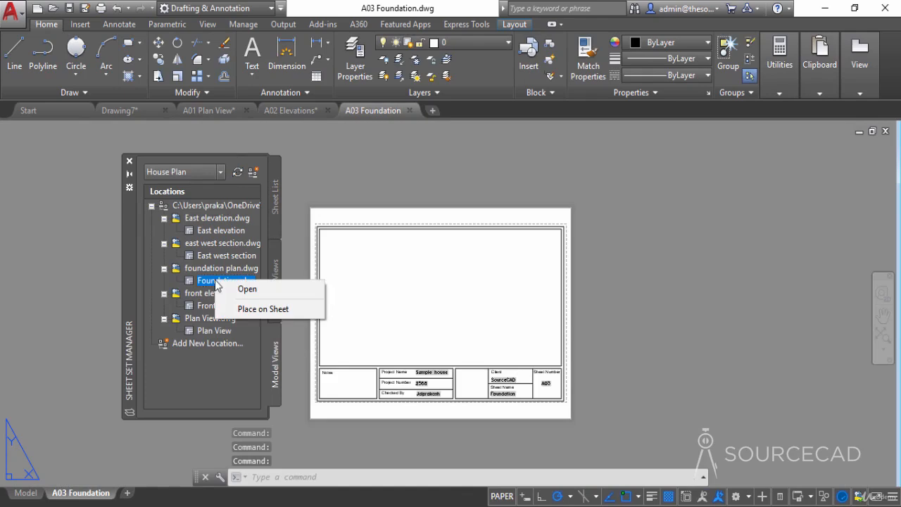
left_click(246, 307)
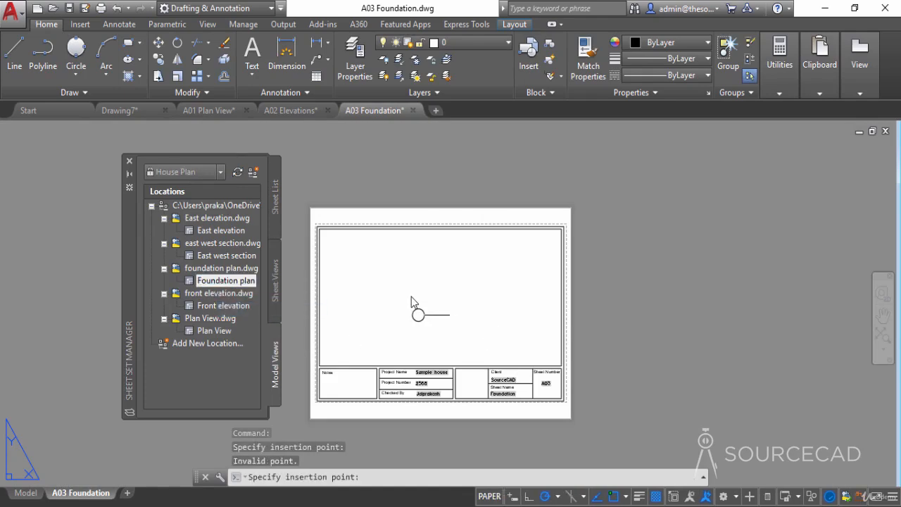
right_click(415, 310)
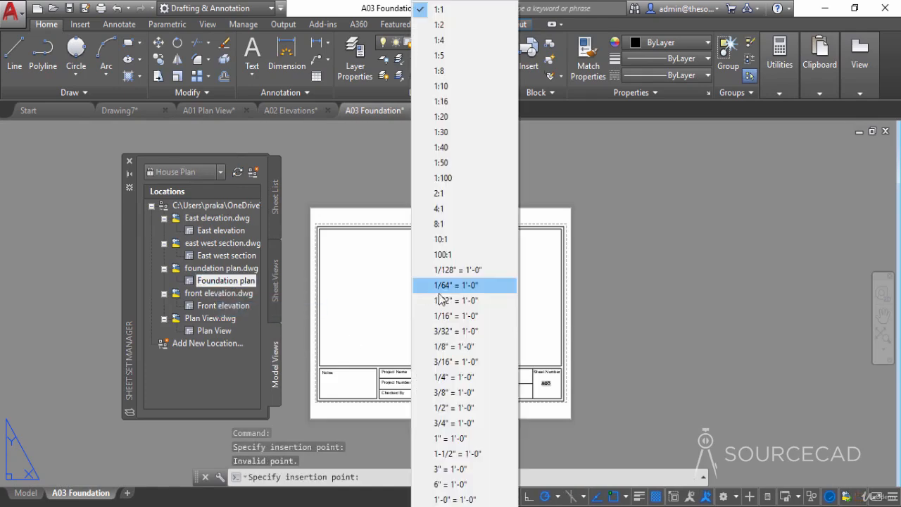
left_click(458, 332)
right_click(402, 322)
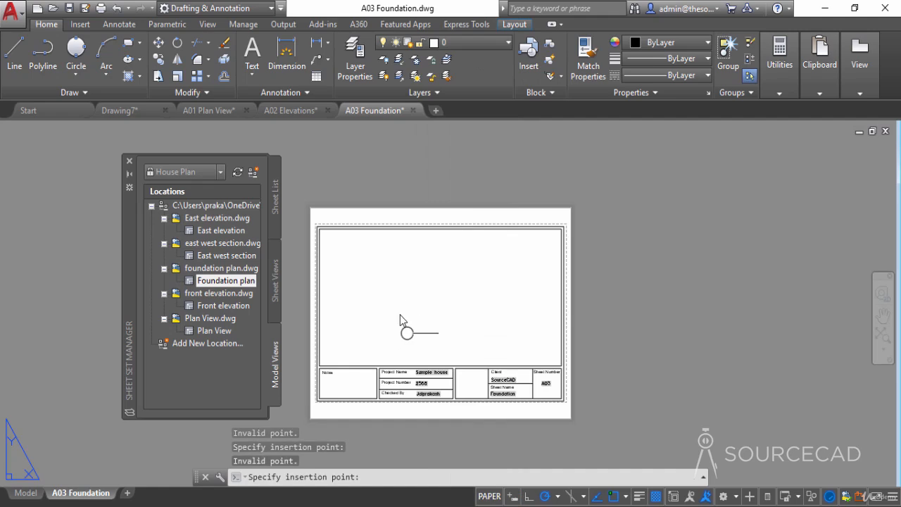
left_click(450, 392)
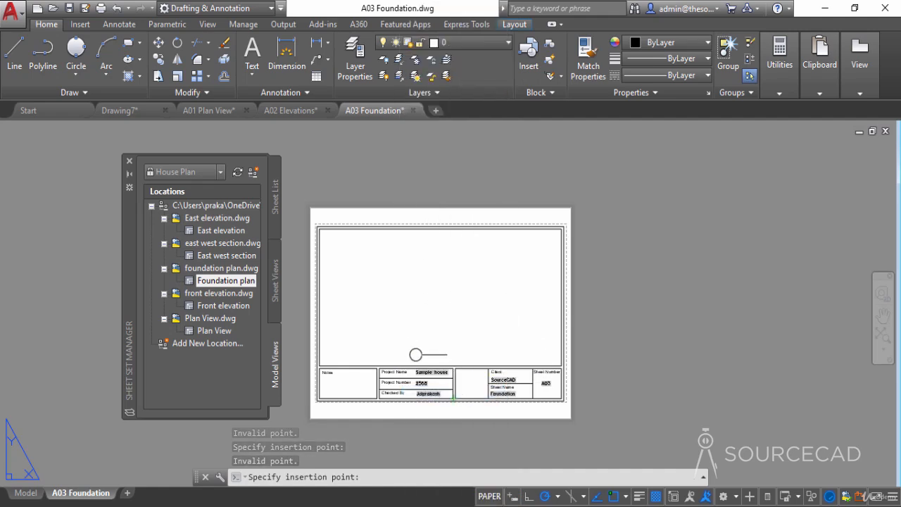
left_click(405, 345)
left_click(338, 420)
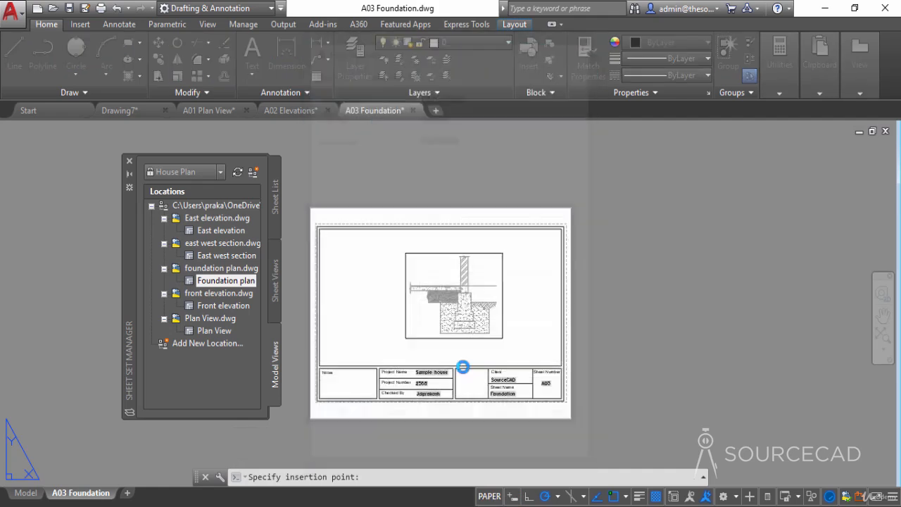
- Move the Foundation plan viewport slightly straight up on the sheet
left_click(506, 348)
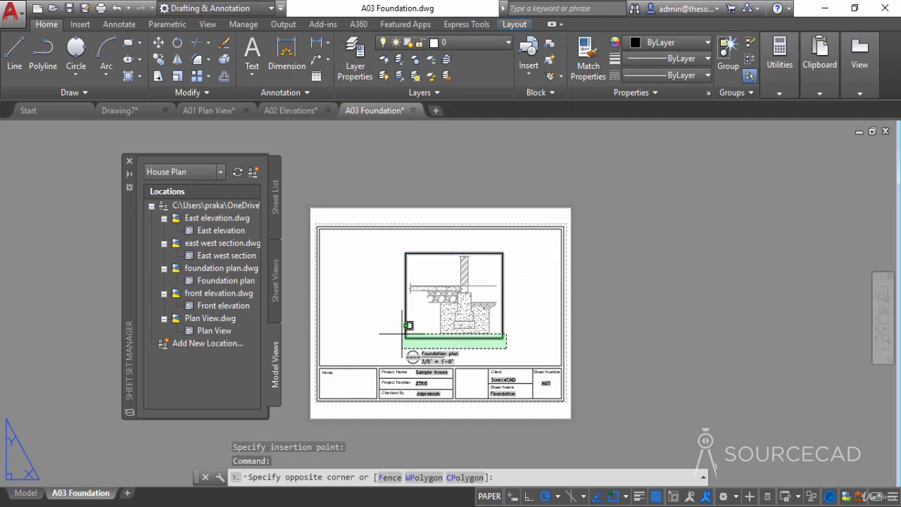
left_click(402, 333)
left_click(159, 44)
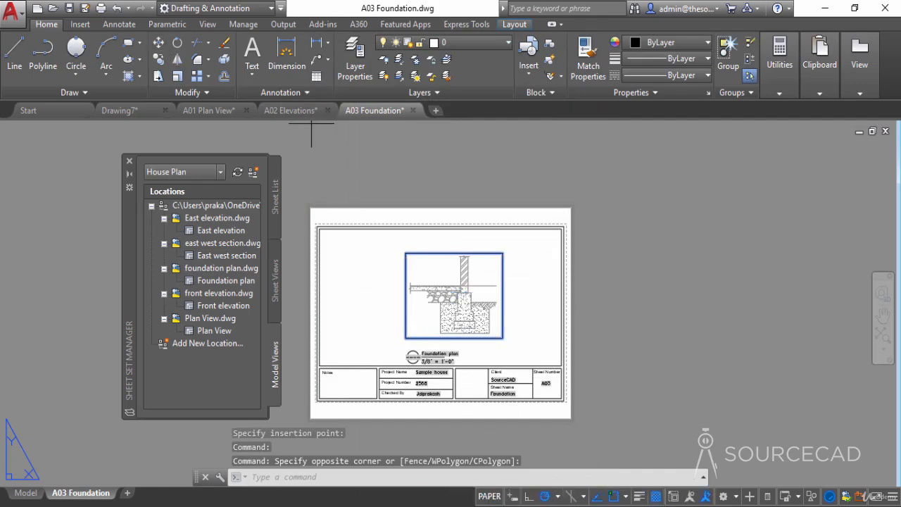
left_click(648, 314)
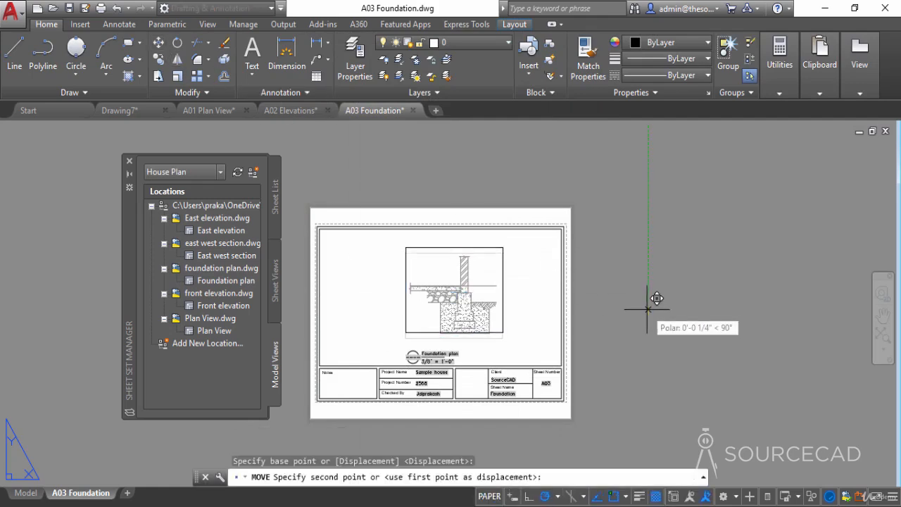
left_click(648, 305)
- Move the Foundation plan view label up, closer to its viewport
left_click(466, 360)
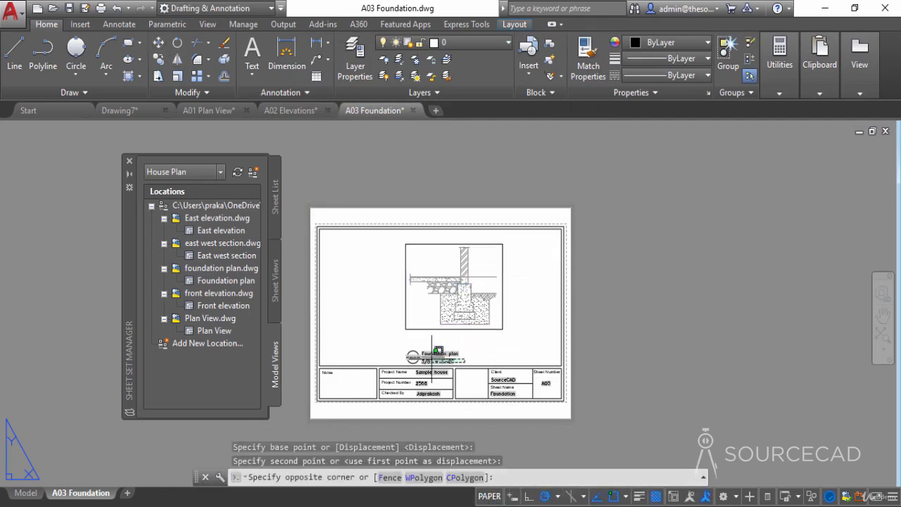
left_click(395, 342)
left_click(158, 42)
left_click(679, 360)
left_click(667, 354)
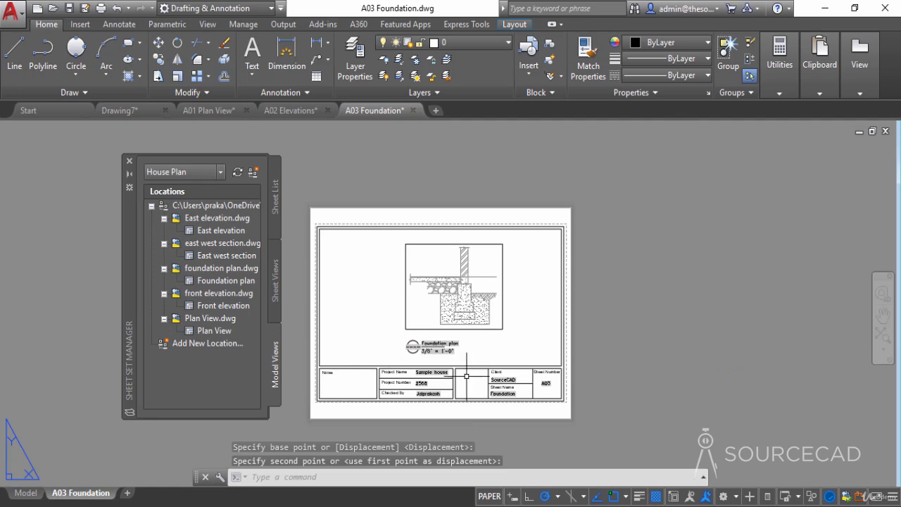
- Display the sheet views with sheets A02 and A03 expanded, and examine the views listed and the Foundation plan label
left_click(275, 281)
left_click(152, 243)
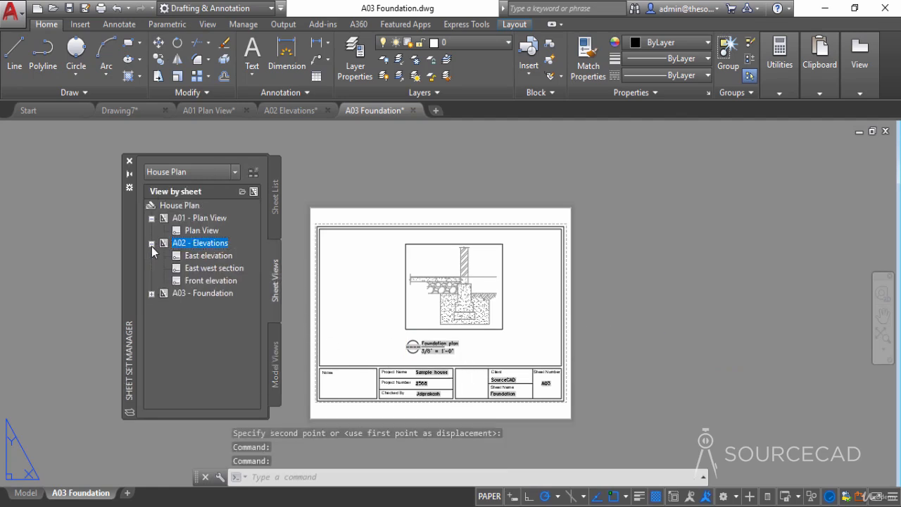
left_click(152, 294)
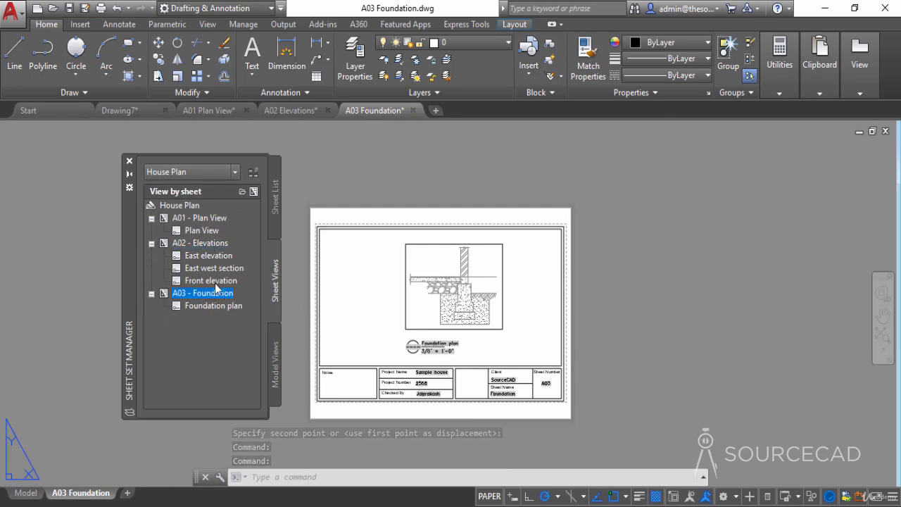
mouse_move(218, 269)
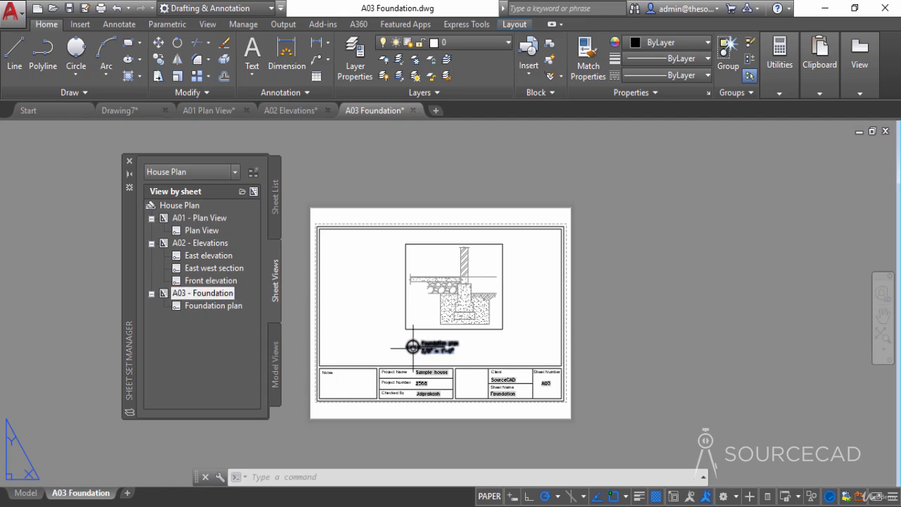
scroll(405, 349, "up", 3)
scroll(404, 349, "down", 4)
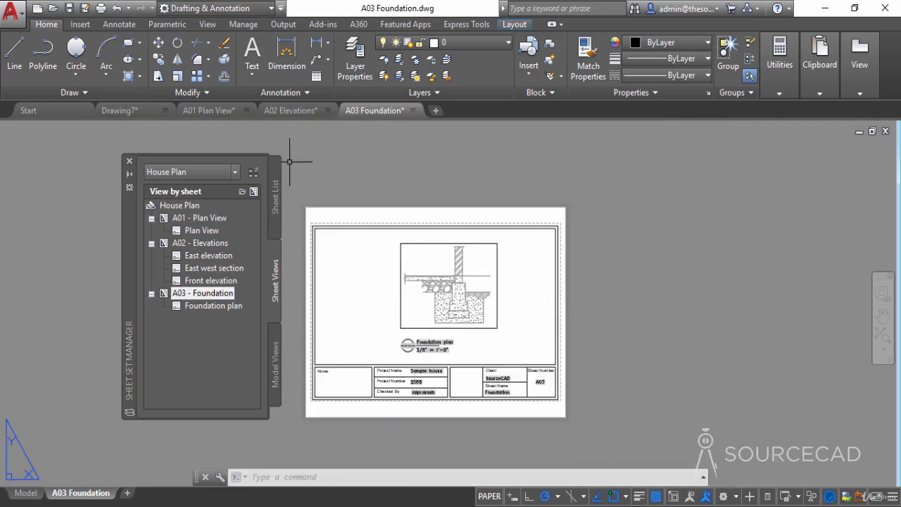
middle_click_drag(388, 192, 472, 195)
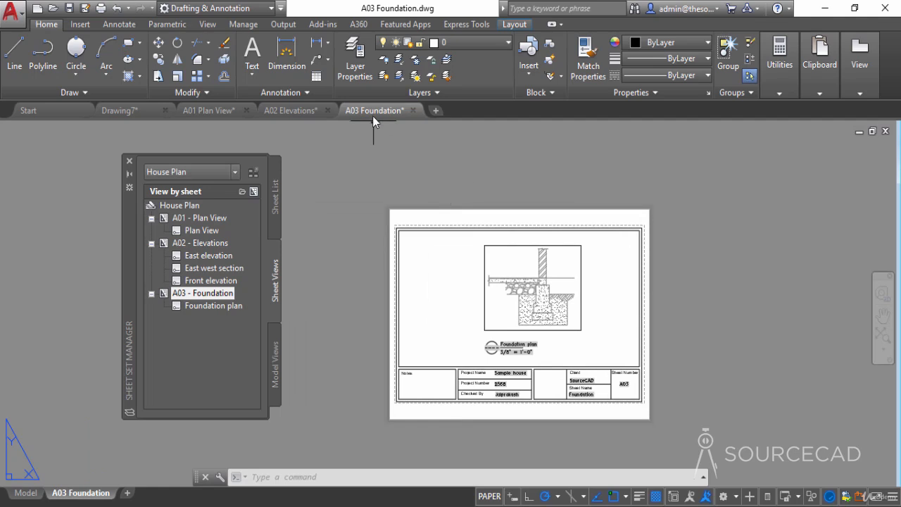
mouse_move(268, 133)
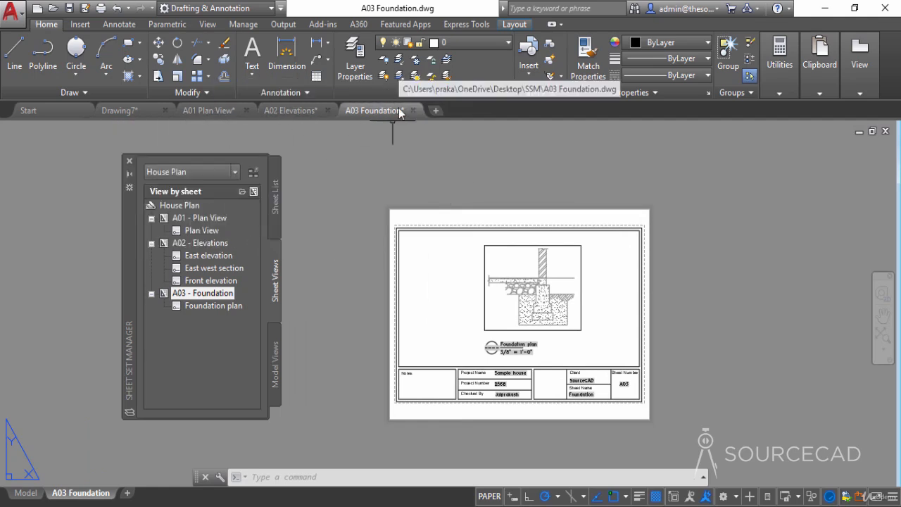
mouse_move(399, 112)
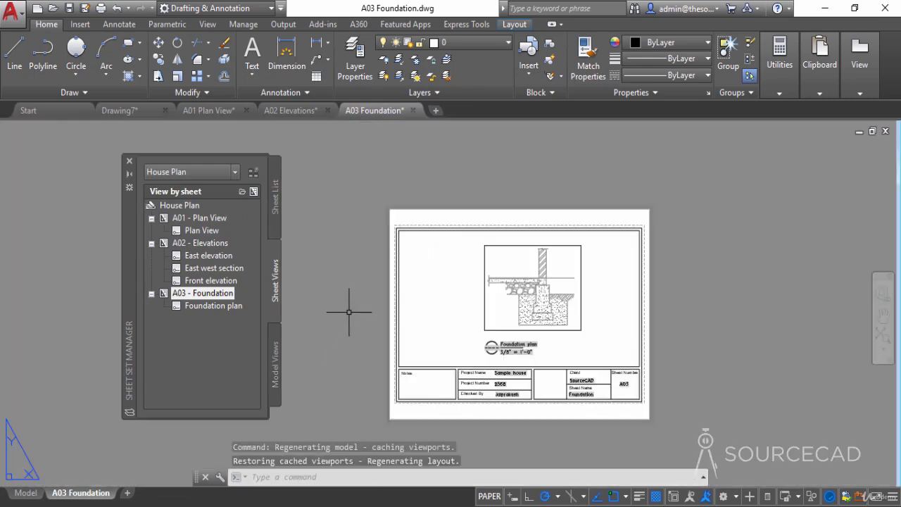
- Show the sheet list, then switch to the desktop's SSM folder and inspect the A01 Plan View, A02 Elevations and A03 Foundation drawing files
left_click(275, 196)
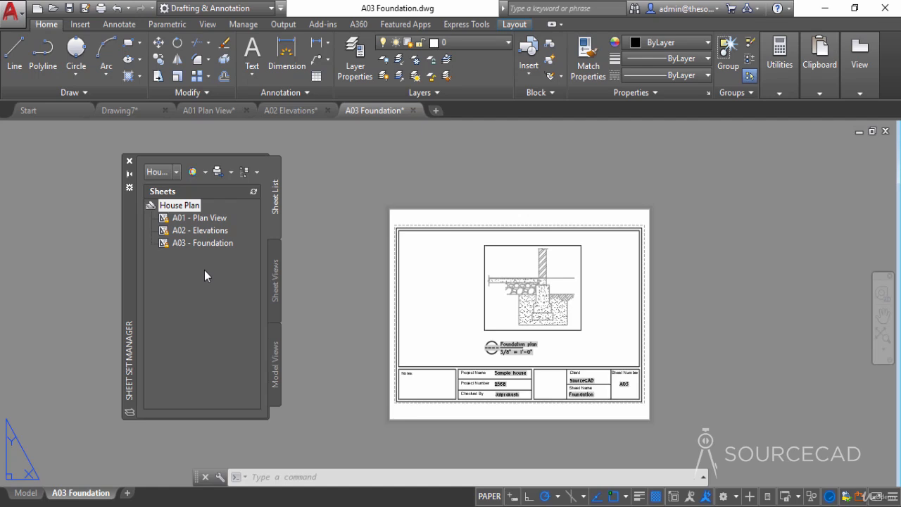
left_click(832, 4)
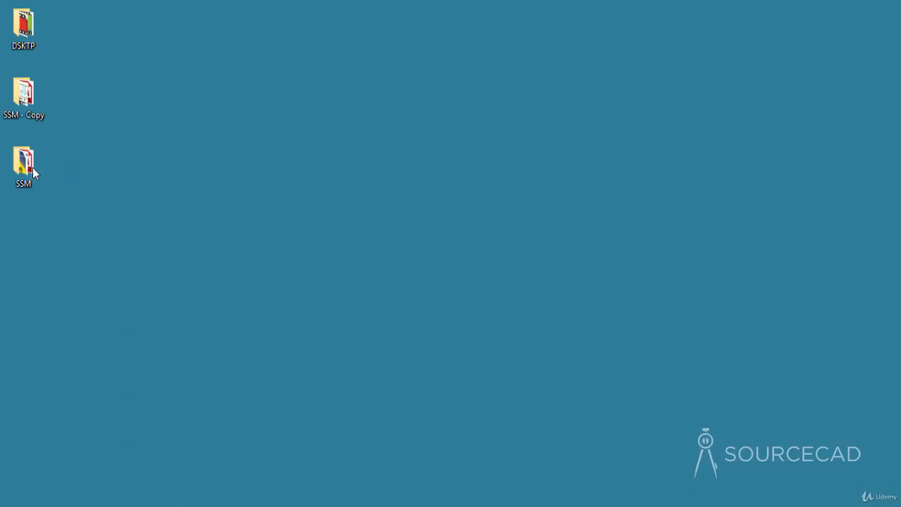
left_click(25, 166)
double_click(28, 169)
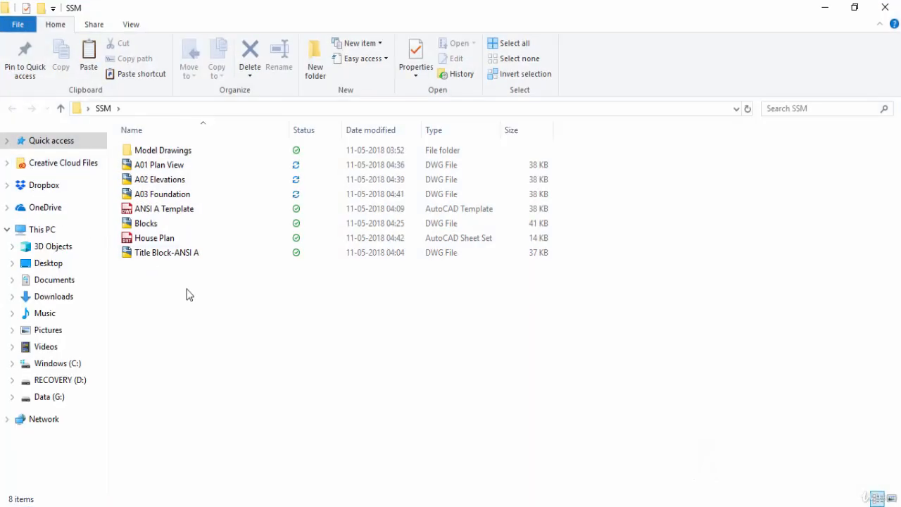
left_click(162, 168)
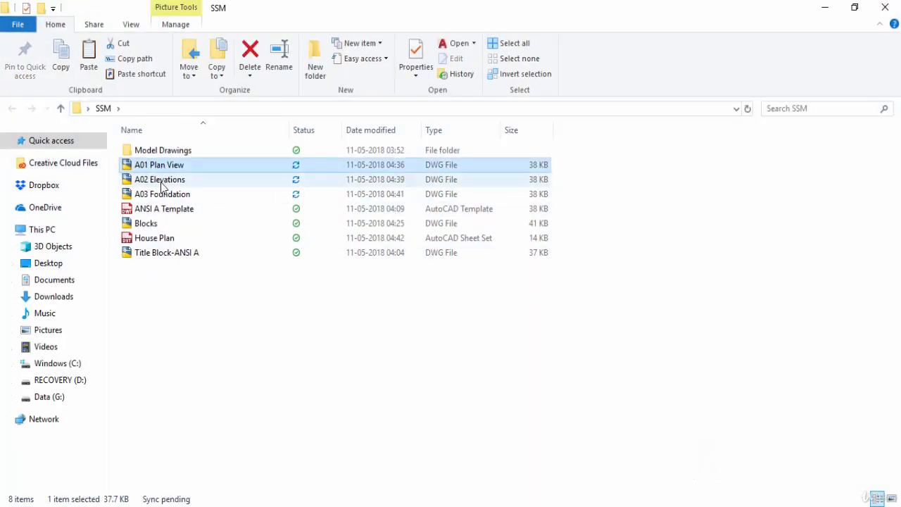
left_click(164, 181)
left_click(164, 197)
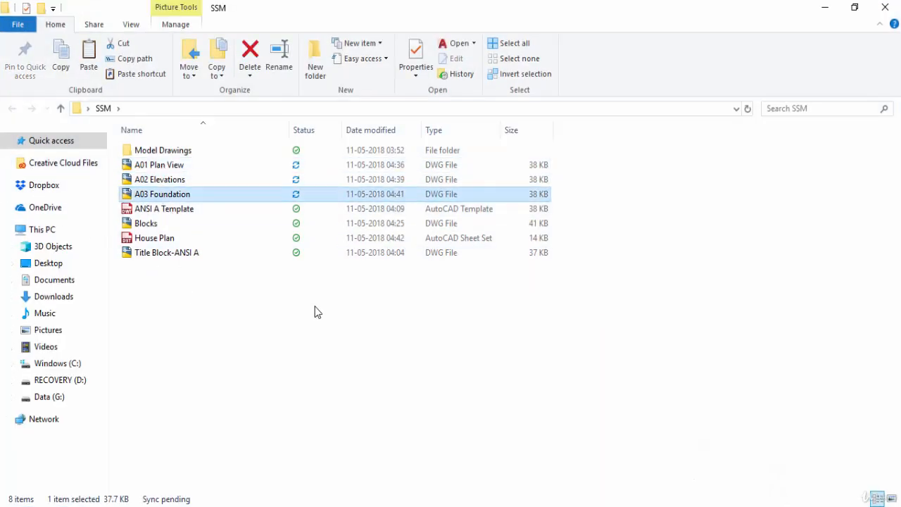
left_click(322, 290)
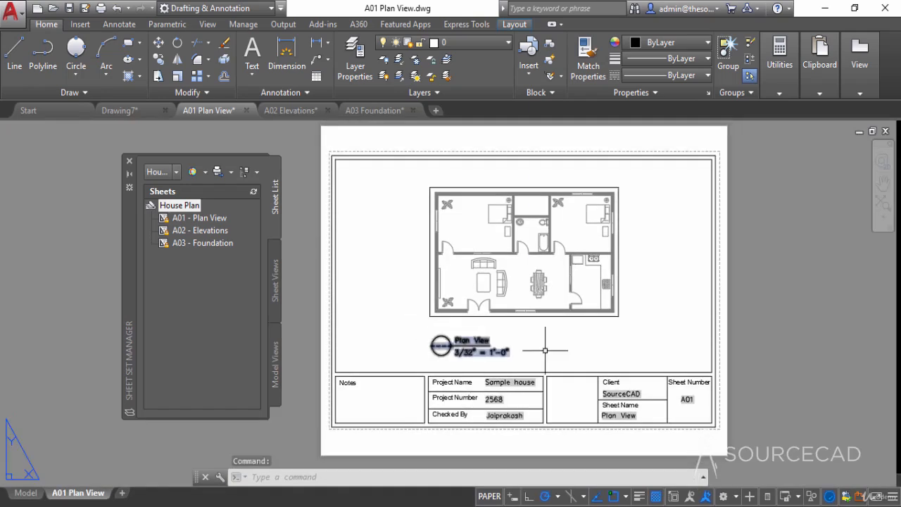
- Return to AutoCAD, bring up the A02 Elevations drawing and display the set's sheet views
middle_click_drag(664, 298, 640, 305)
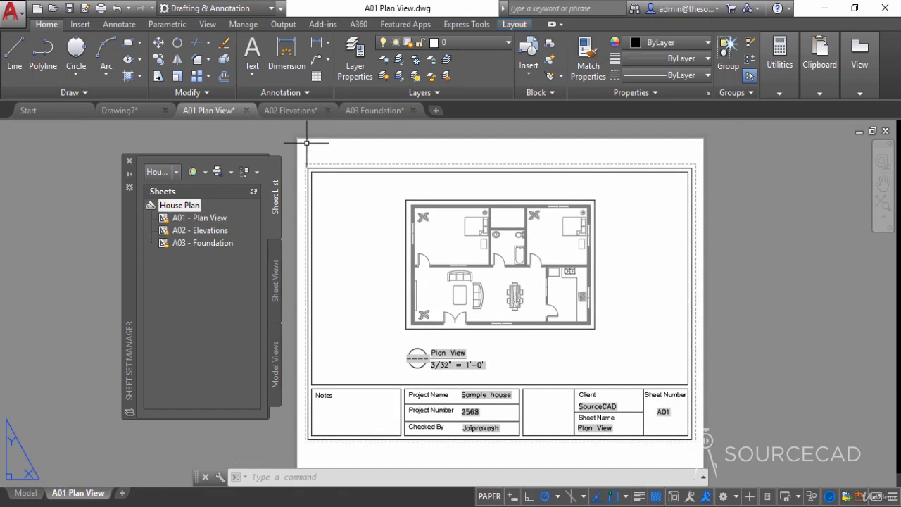
left_click(297, 110)
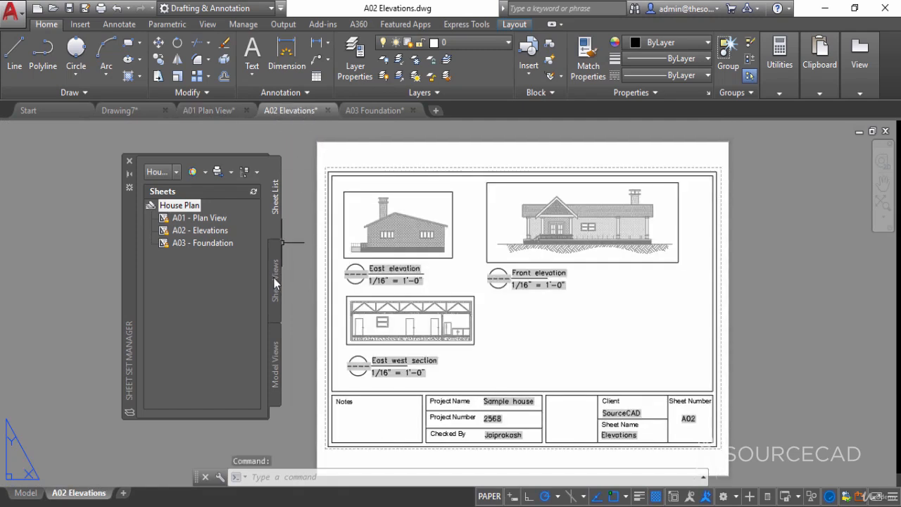
left_click(275, 282)
- Assign a view number to the East elevation sheet view with Rename & Renumber and continue to the East west section view
left_click(201, 257)
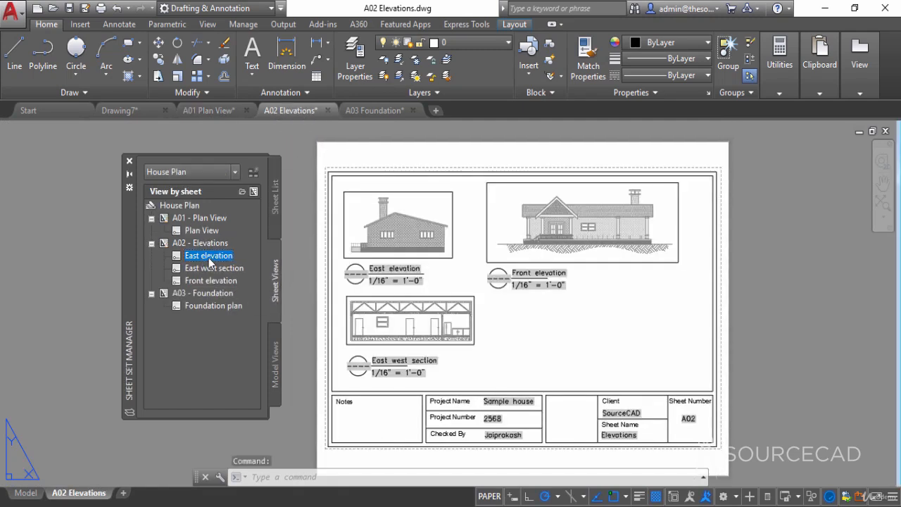
mouse_move(208, 257)
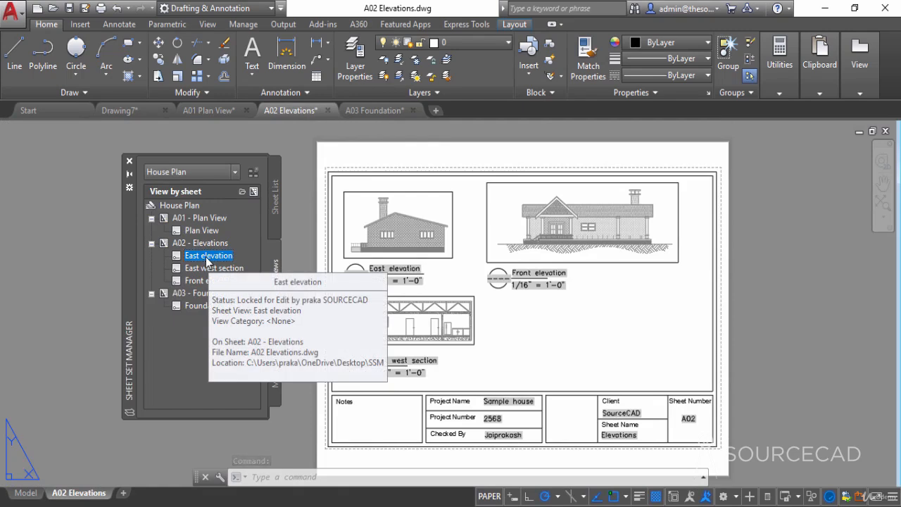
right_click(207, 258)
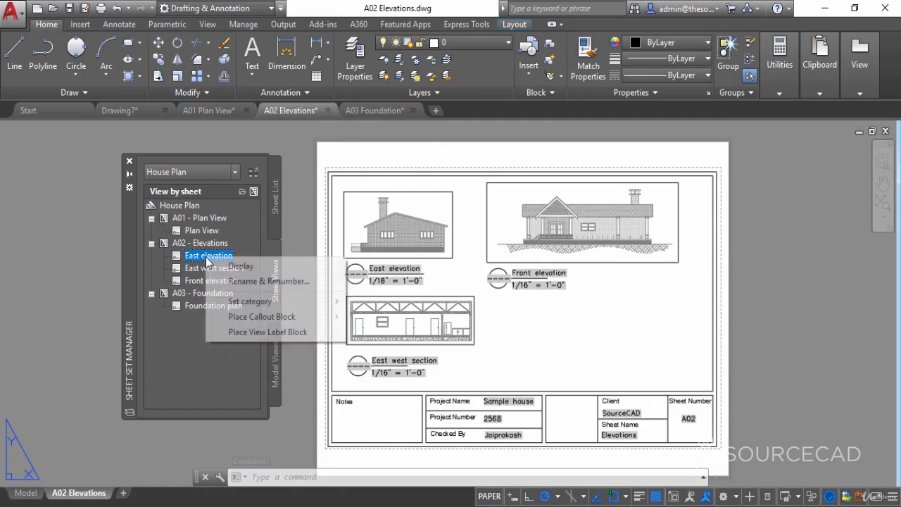
left_click(272, 281)
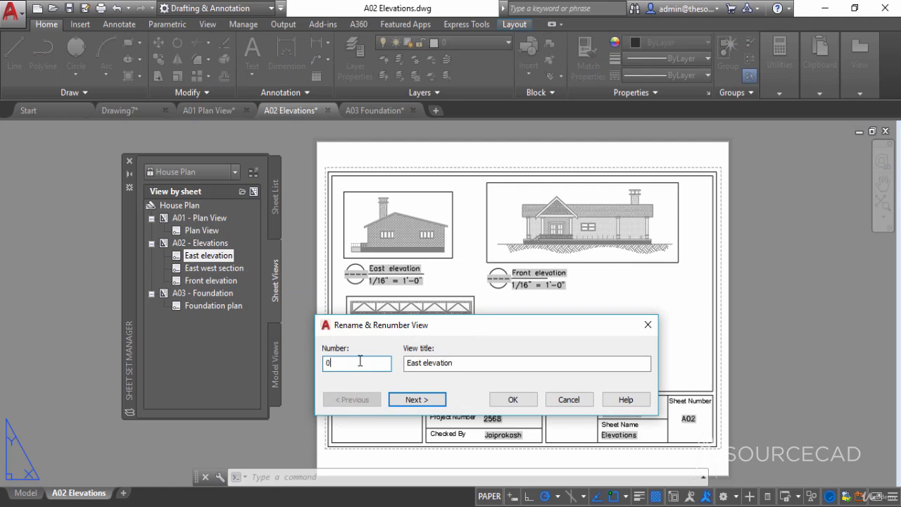
left_click(396, 401)
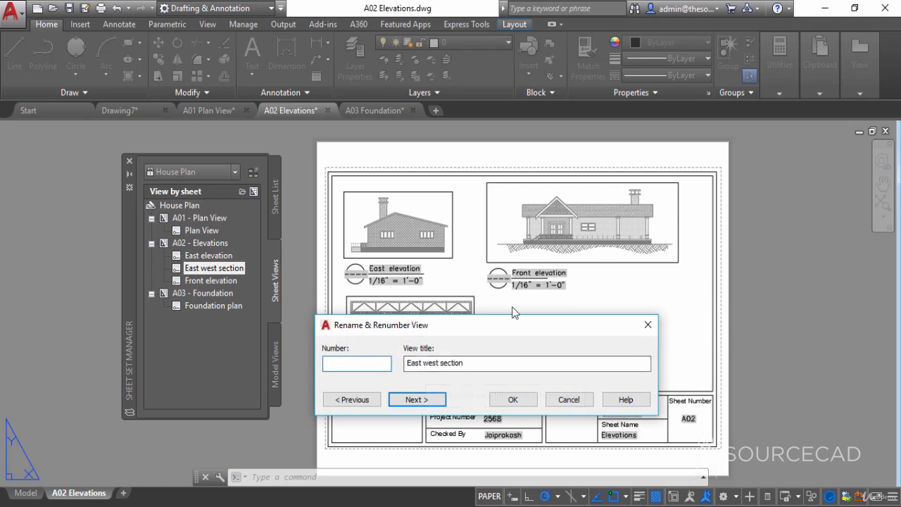
- Set the East west section view's number to 03 and continue to the Front elevation view
left_click_drag(517, 325, 529, 390)
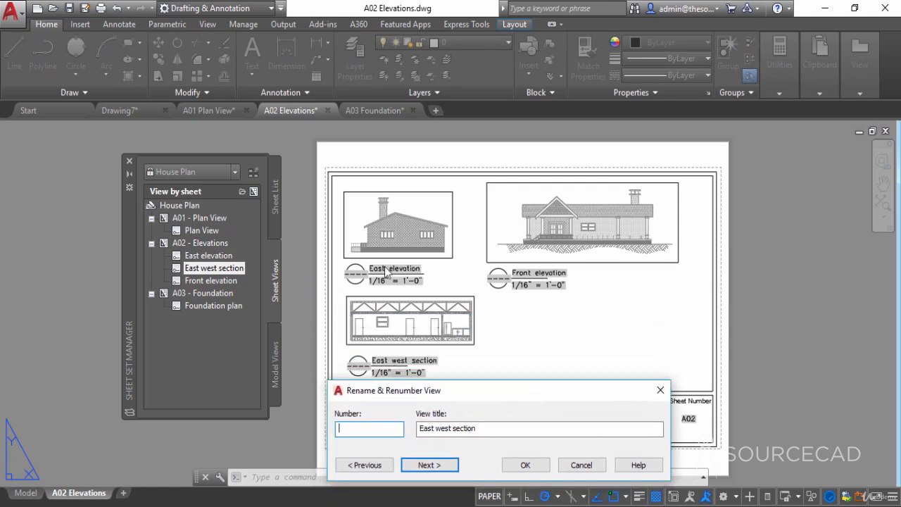
left_click_drag(410, 395, 600, 293)
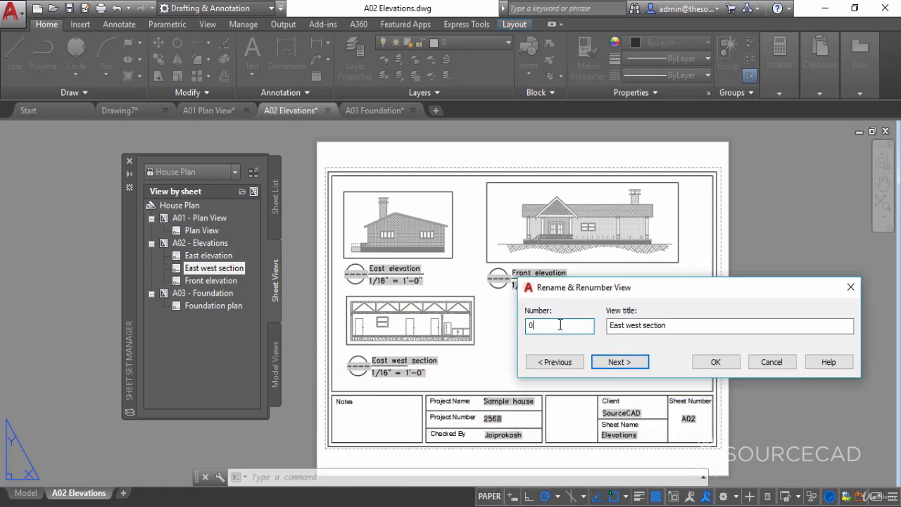
left_click(611, 362)
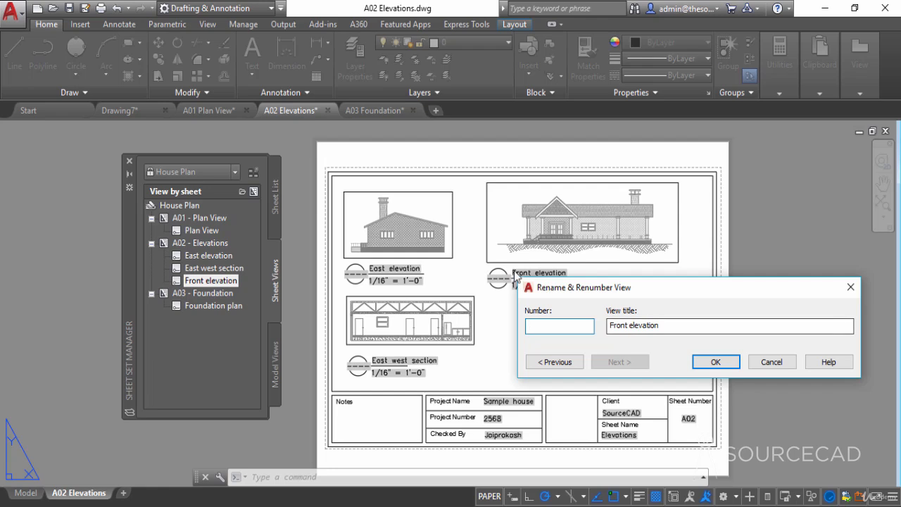
- Set the Front elevation view's number to 02 and regenerate the A02 layout to update its view labels
left_click_drag(576, 293, 568, 308)
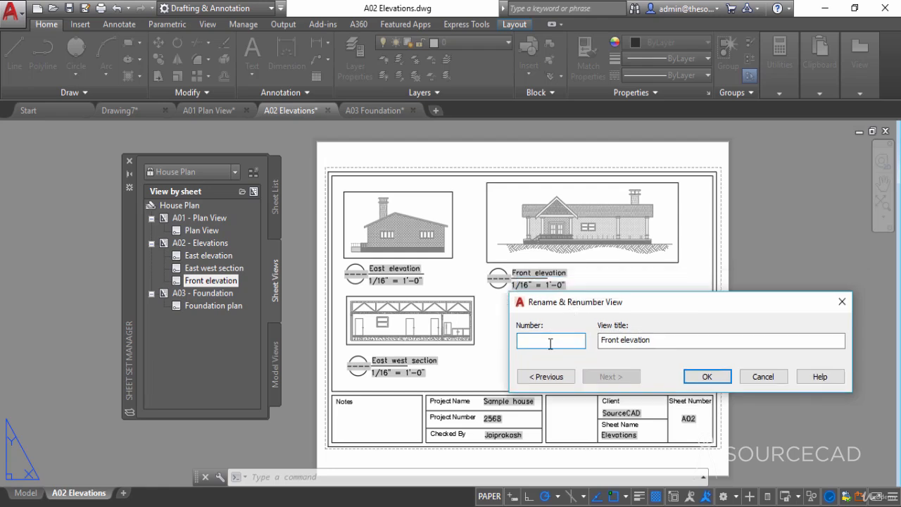
type("02")
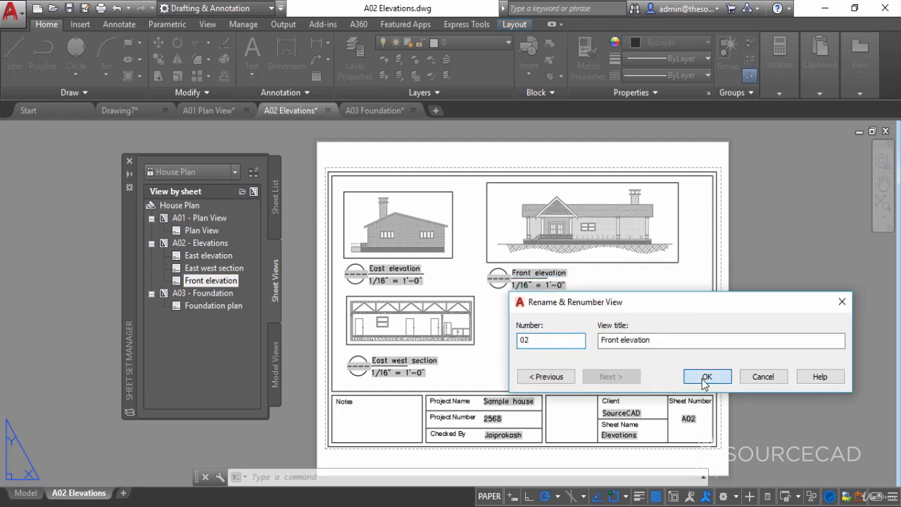
left_click(707, 376)
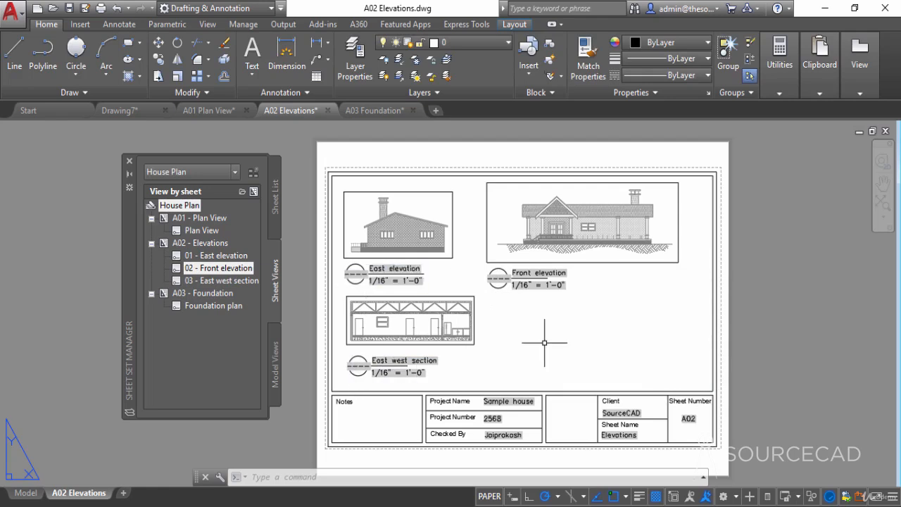
type("rea")
key("Return")
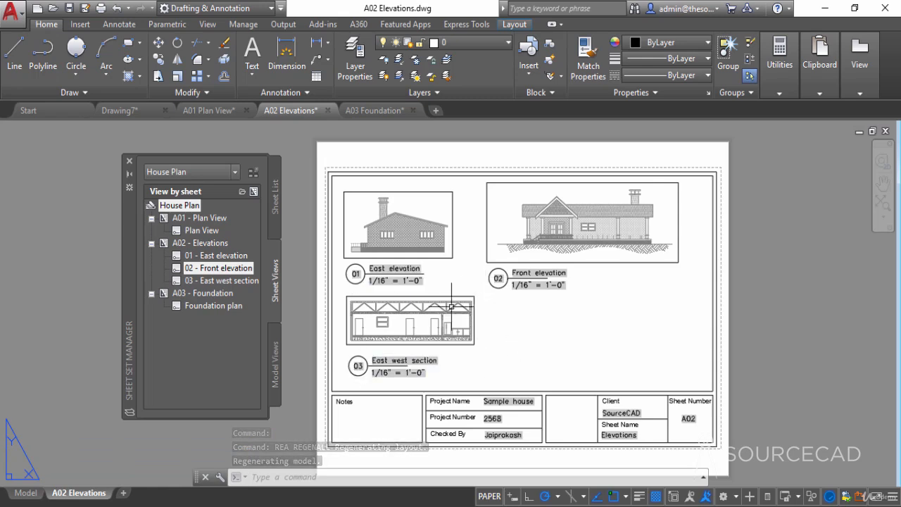
- In the A01 Plan View drawing, number the Plan View sheet view 01 and regenerate the layout to update its label
left_click(213, 231)
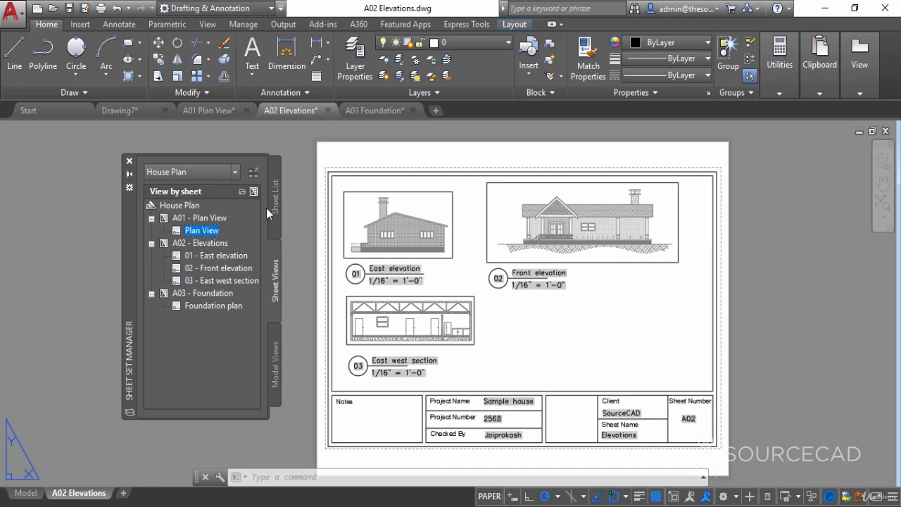
left_click(201, 112)
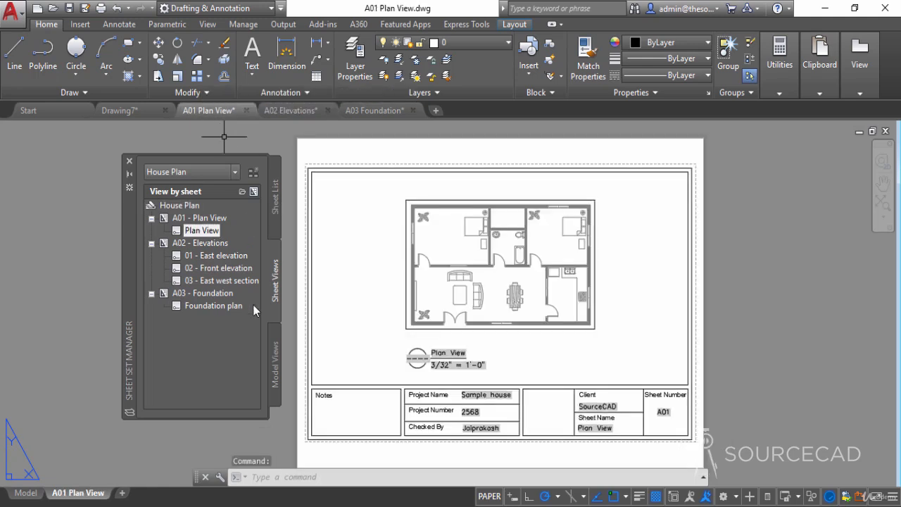
right_click(209, 232)
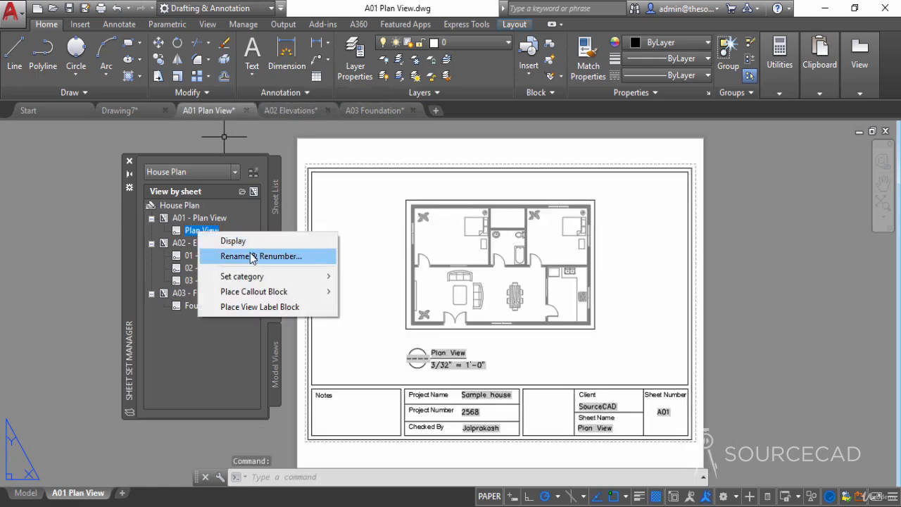
left_click(235, 254)
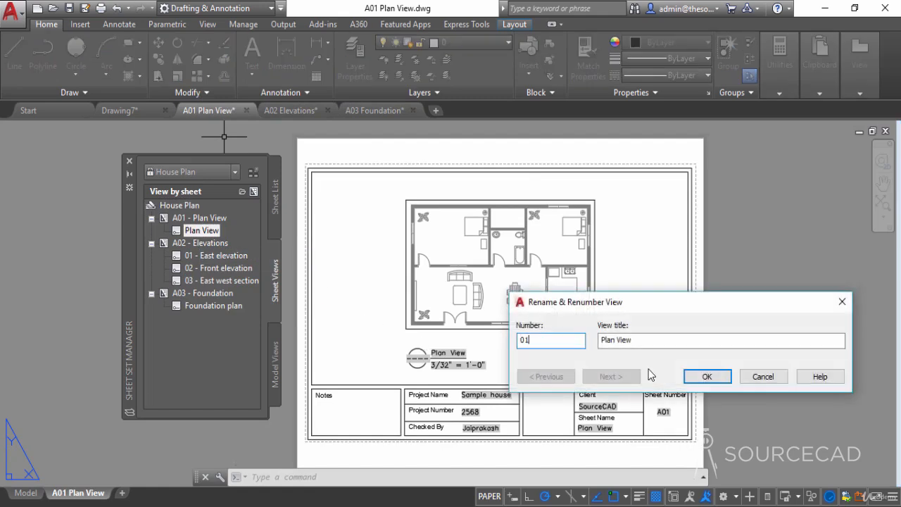
left_click(707, 377)
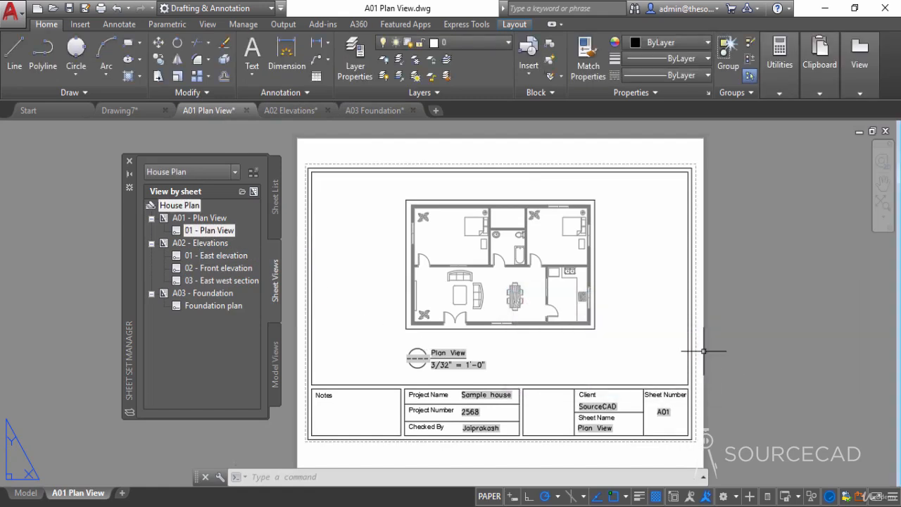
type("rea")
key("Return")
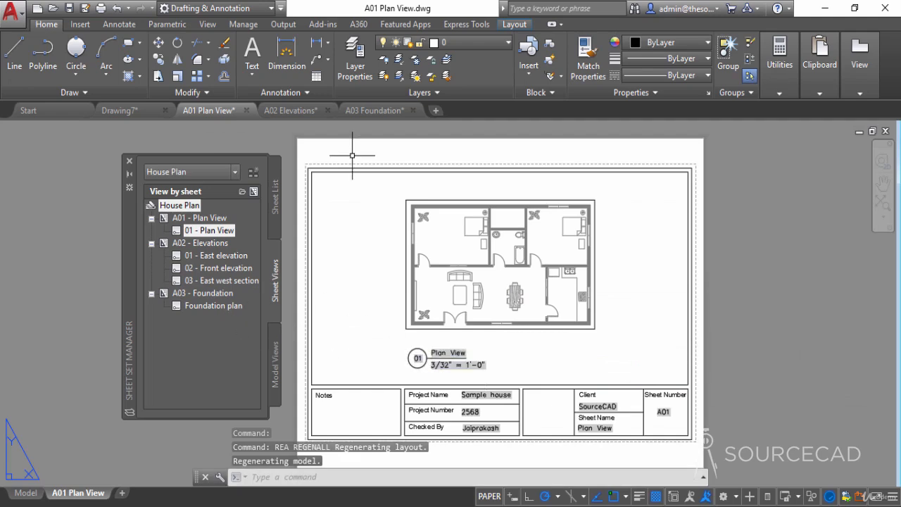
- In the A03 Foundation drawing, number the Foundation plan sheet view 01 and regenerate the layout to update its label
left_click(377, 110)
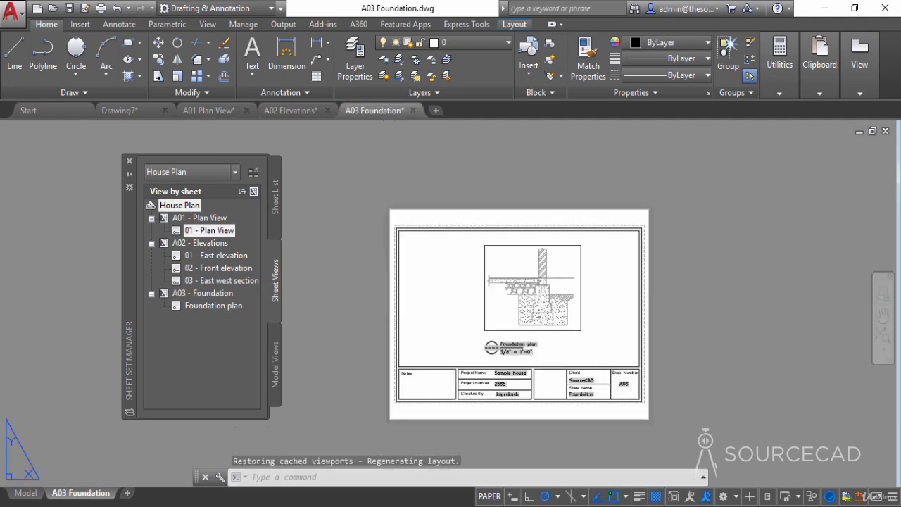
right_click(207, 308)
left_click(250, 331)
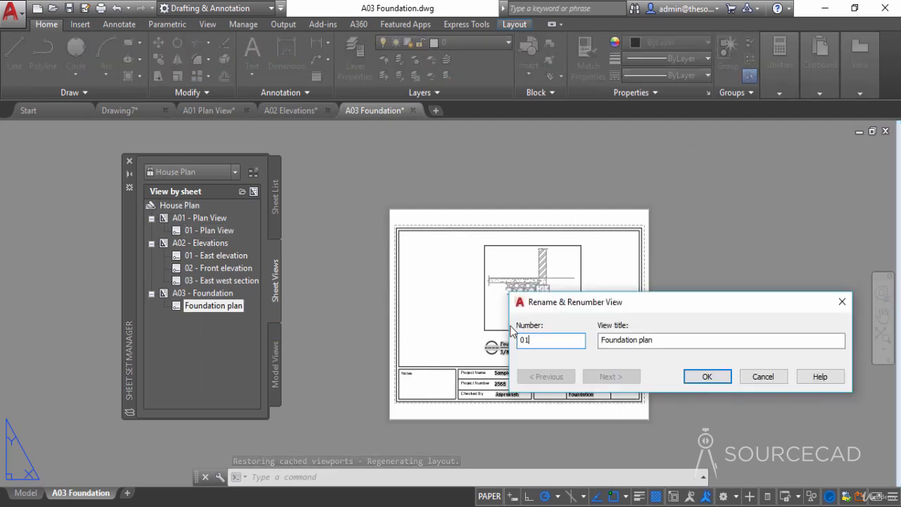
left_click(707, 377)
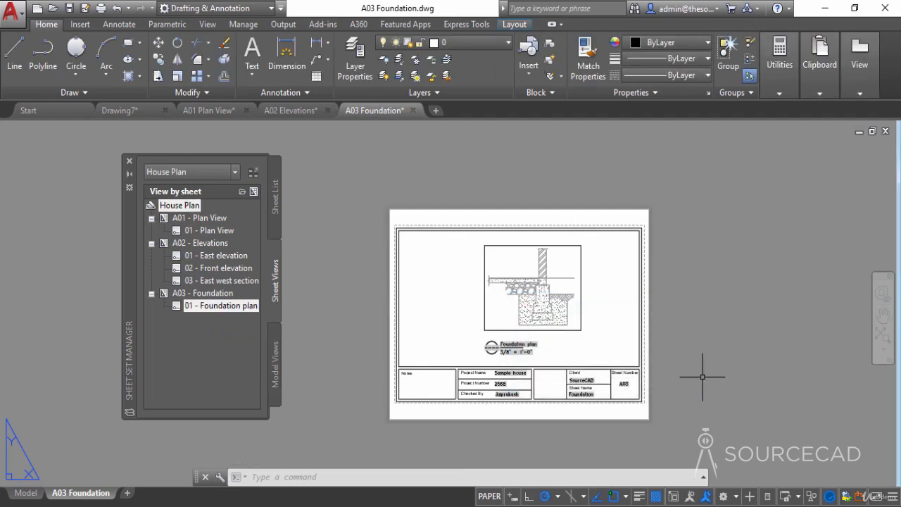
type("rea")
key("Return")
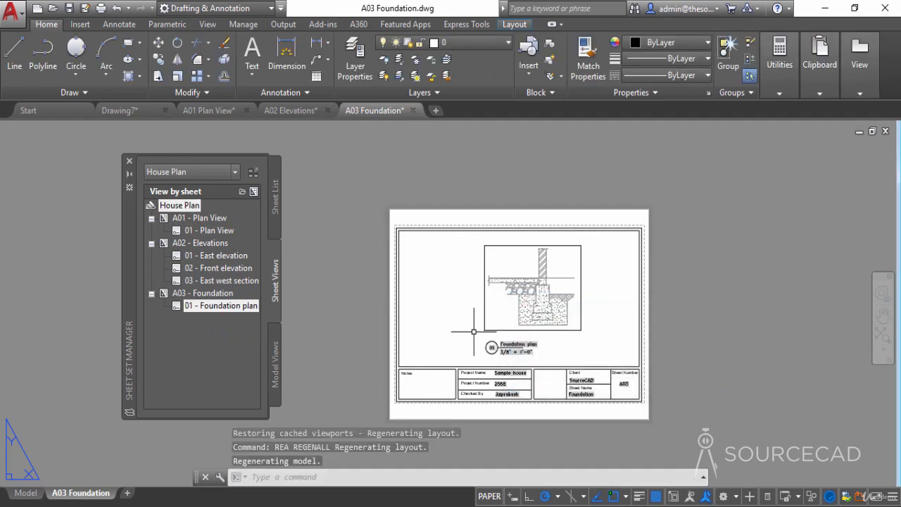
- Move the Foundation plan viewport to the VP layer and freeze that layer to hide the viewport border
scroll(494, 347, "up", 3)
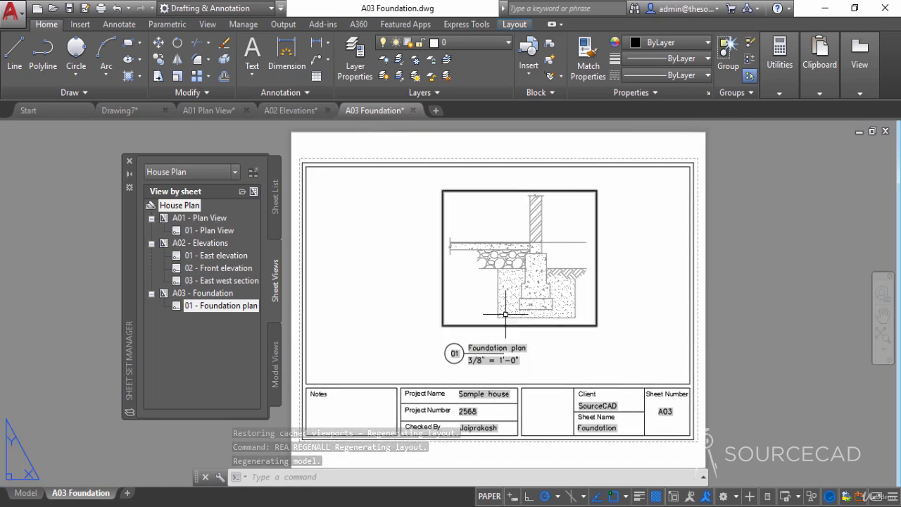
left_click(443, 200)
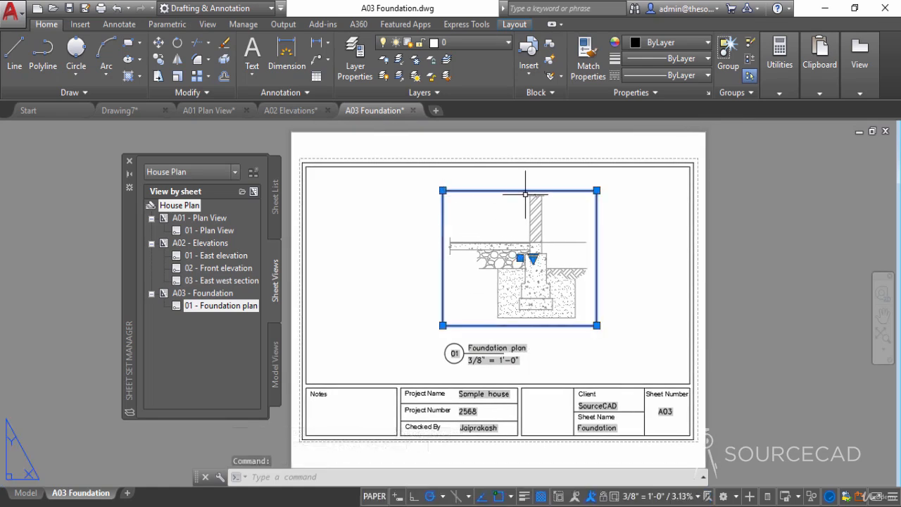
left_click(492, 44)
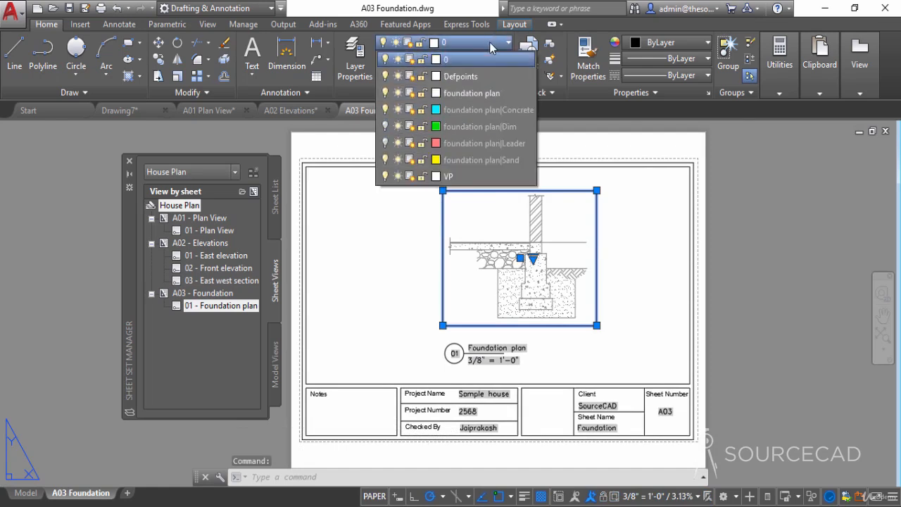
left_click(464, 177)
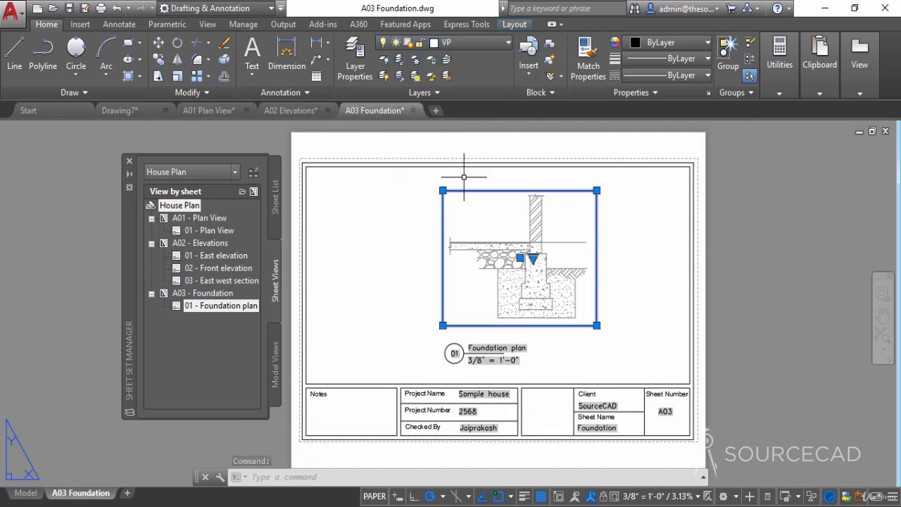
key("Escape")
left_click(473, 41)
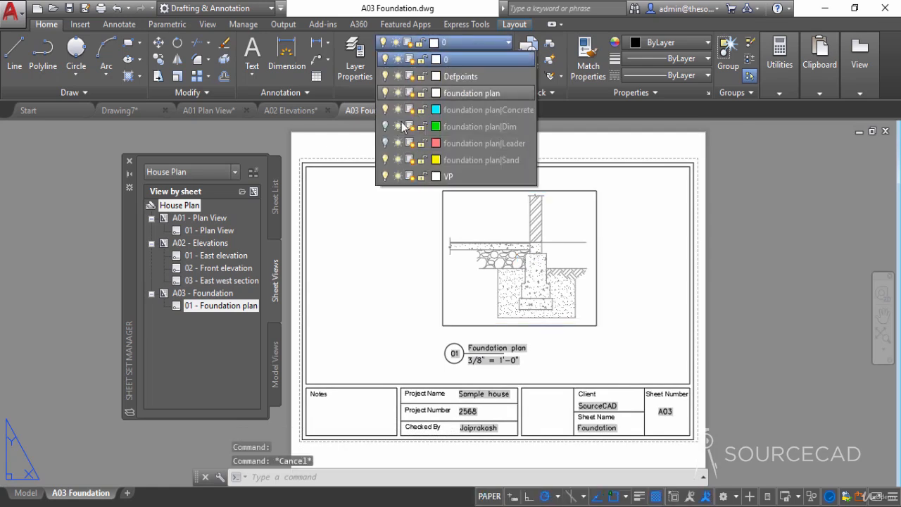
left_click(399, 177)
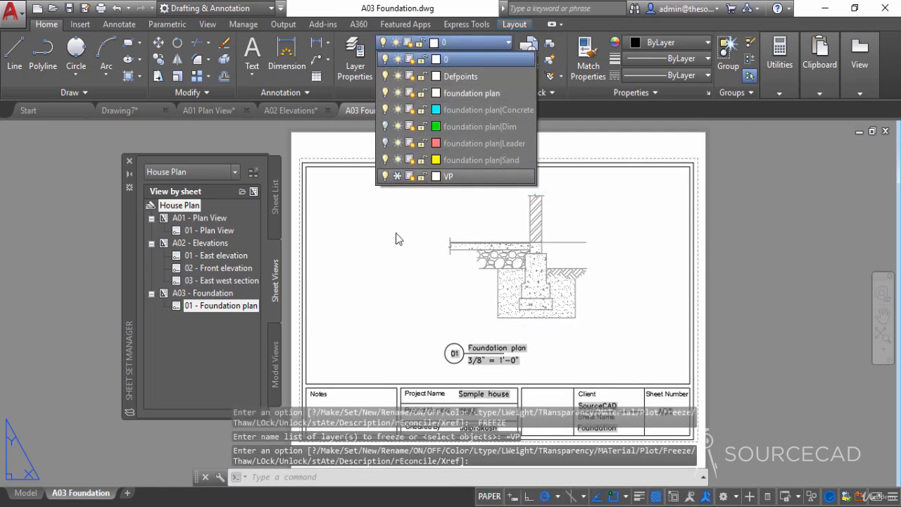
- In the A02 Elevations drawing, move all three viewports to the VP layer and freeze that layer
left_click(297, 110)
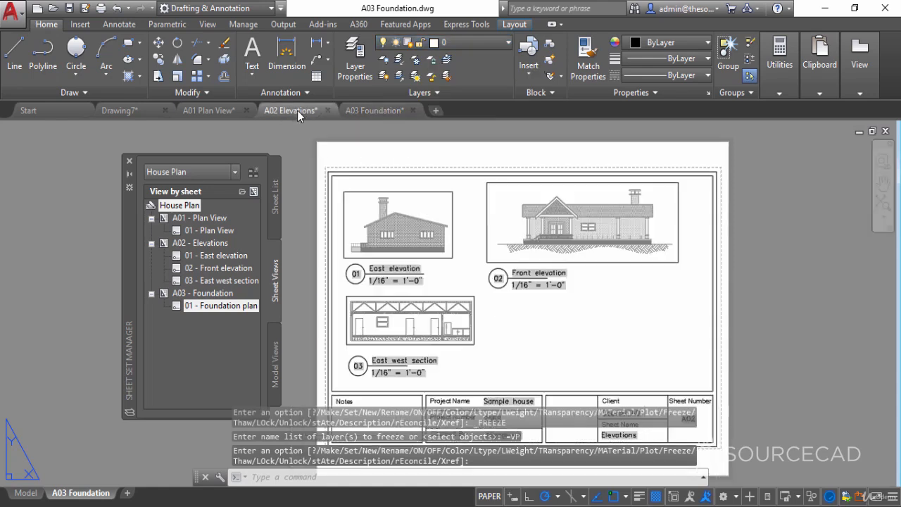
left_click(401, 192)
left_click(484, 211)
left_click(457, 296)
left_click(470, 44)
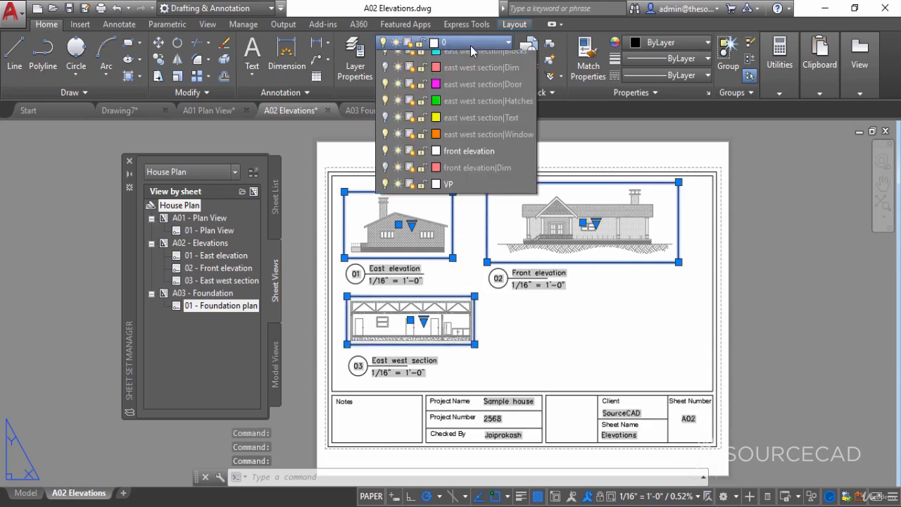
left_click(471, 276)
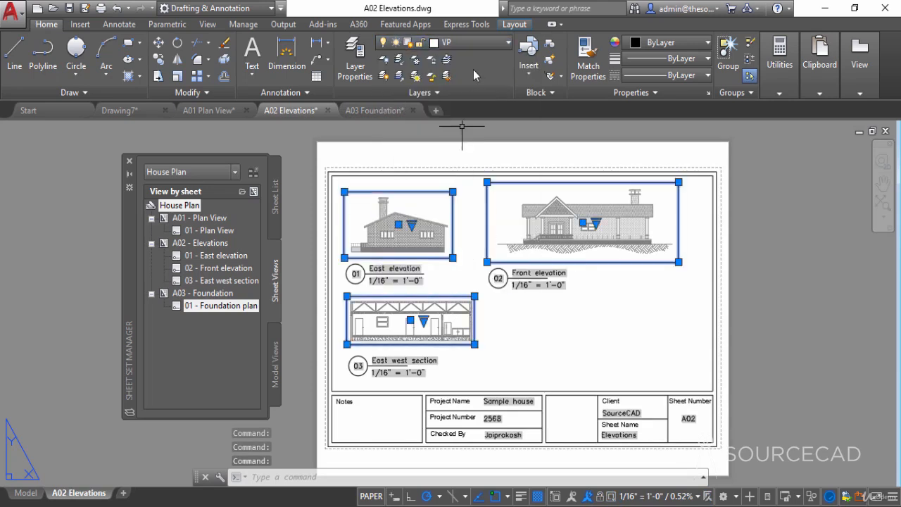
key("Escape")
left_click(472, 44)
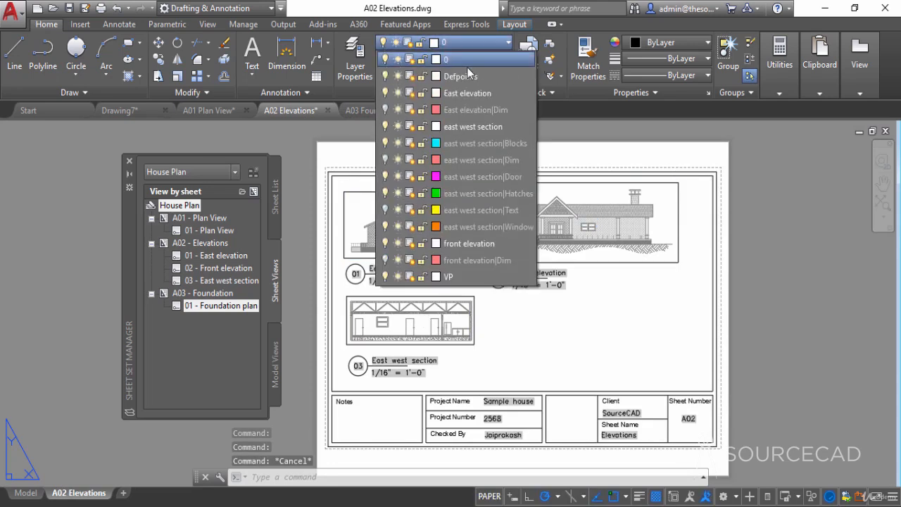
left_click(397, 277)
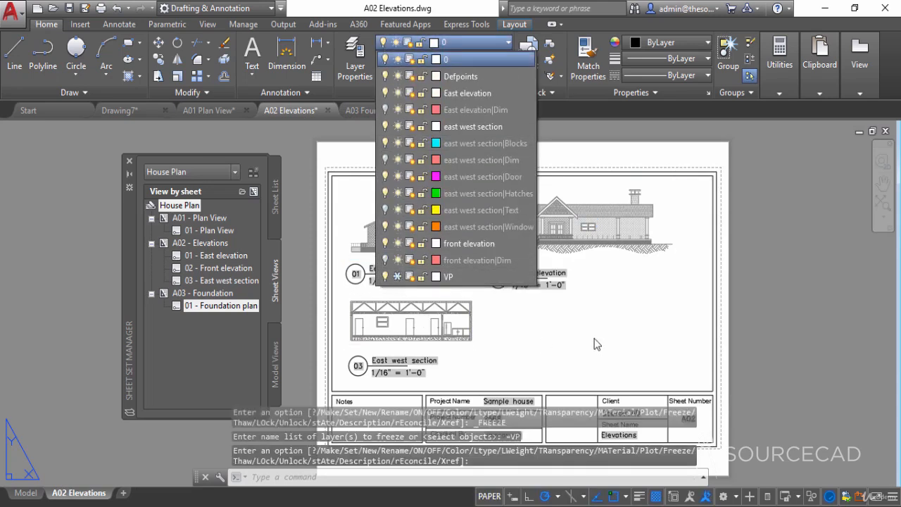
left_click(595, 344)
- In the A01 Plan View drawing, move the plan viewport to the VP layer and freeze that layer
left_click(211, 110)
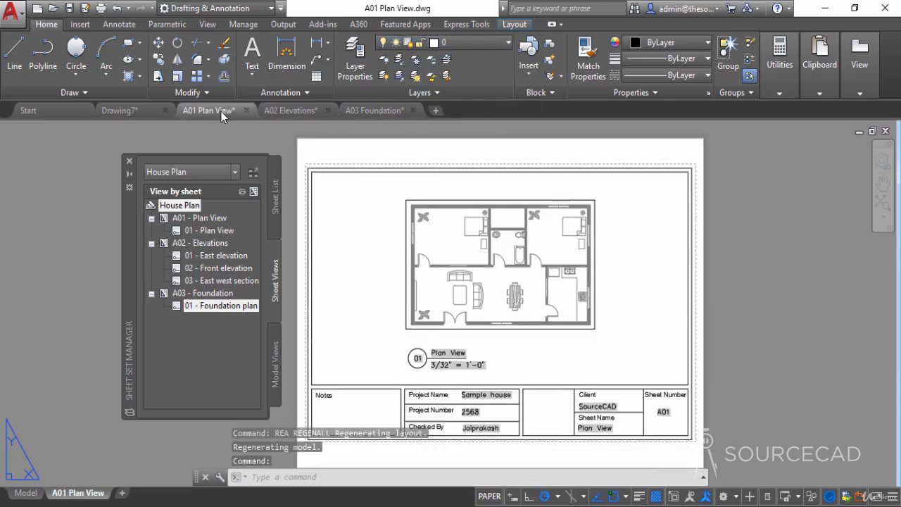
left_click(422, 200)
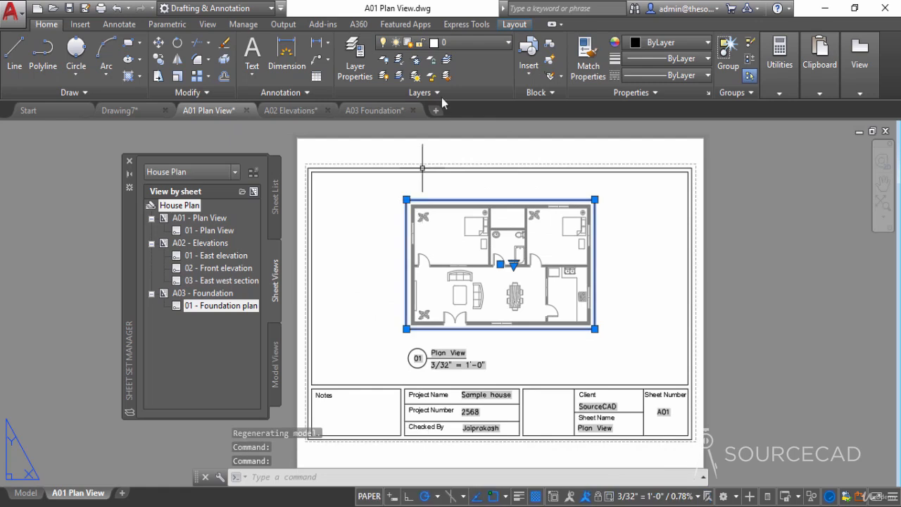
left_click(469, 40)
left_click(475, 207)
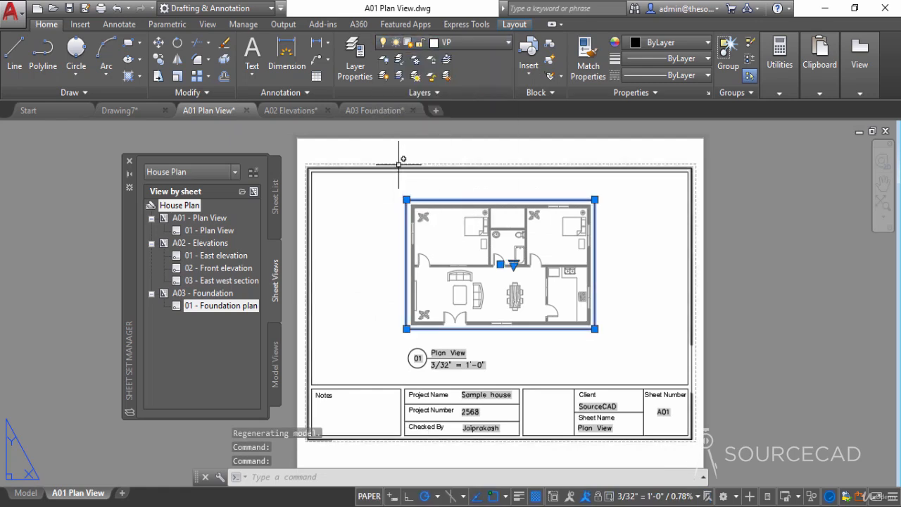
key("Escape")
left_click(475, 42)
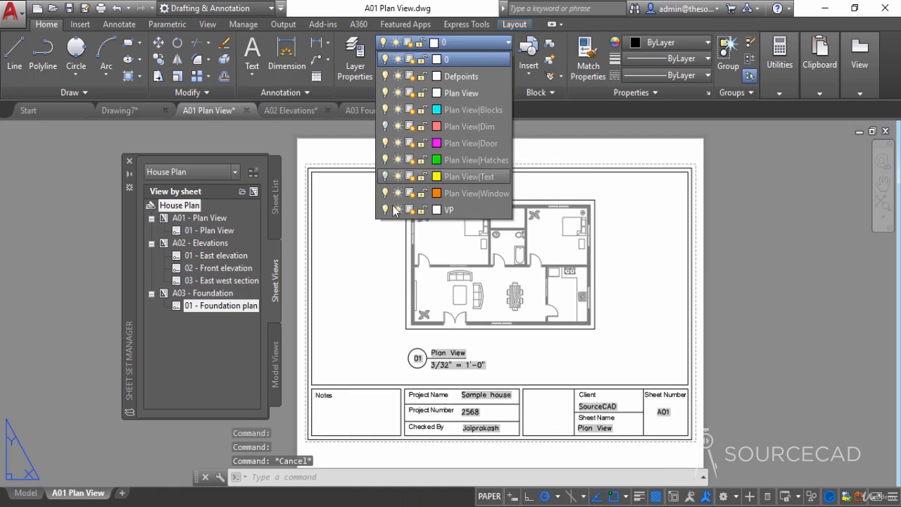
left_click(398, 209)
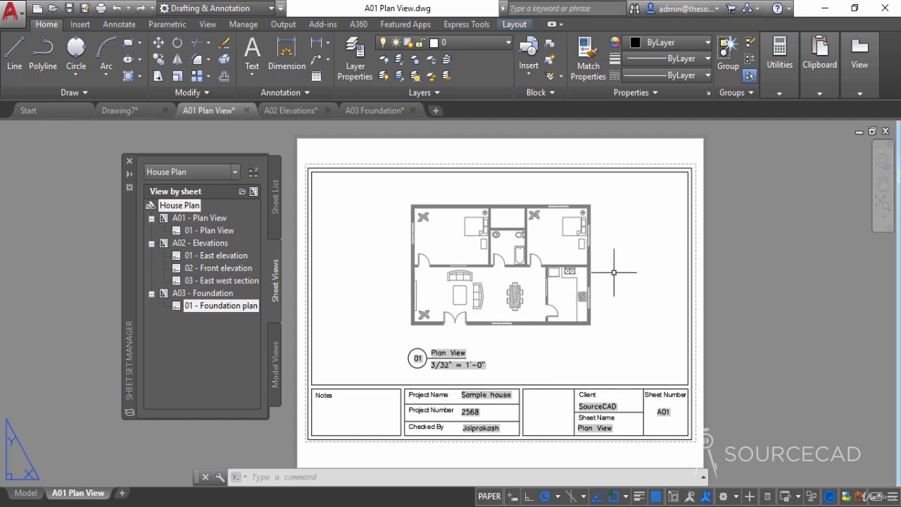
- Insert the North Arrow block from DesignCenter's sample Landscaping.dwg beside the A01 Plan View sheet and close DesignCenter
left_click(221, 255)
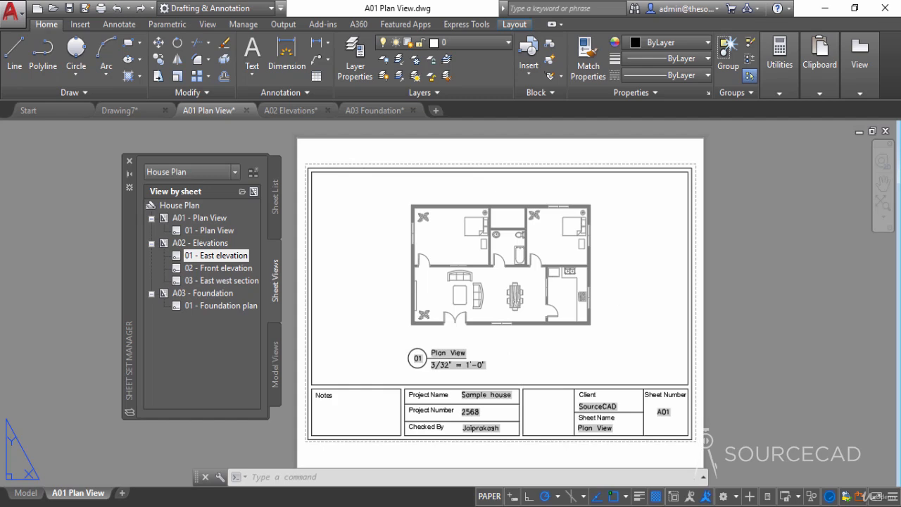
key("ctrl+2")
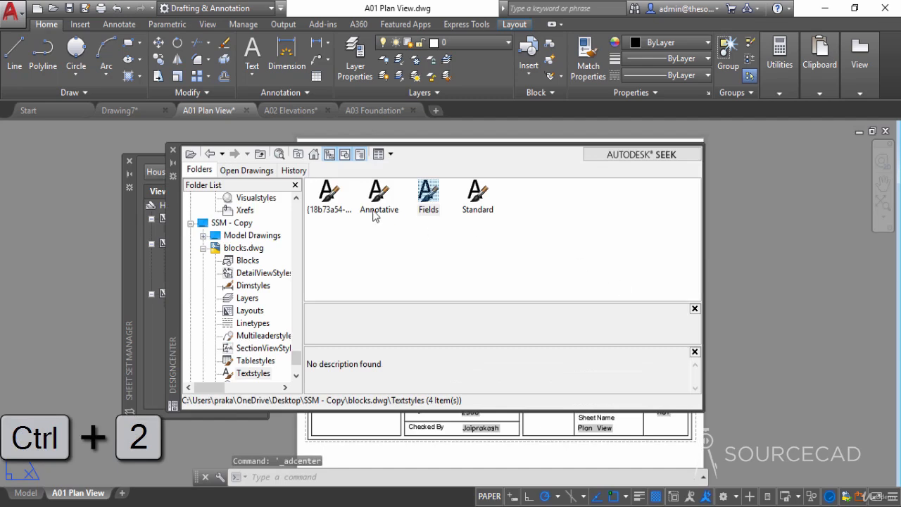
left_click(313, 156)
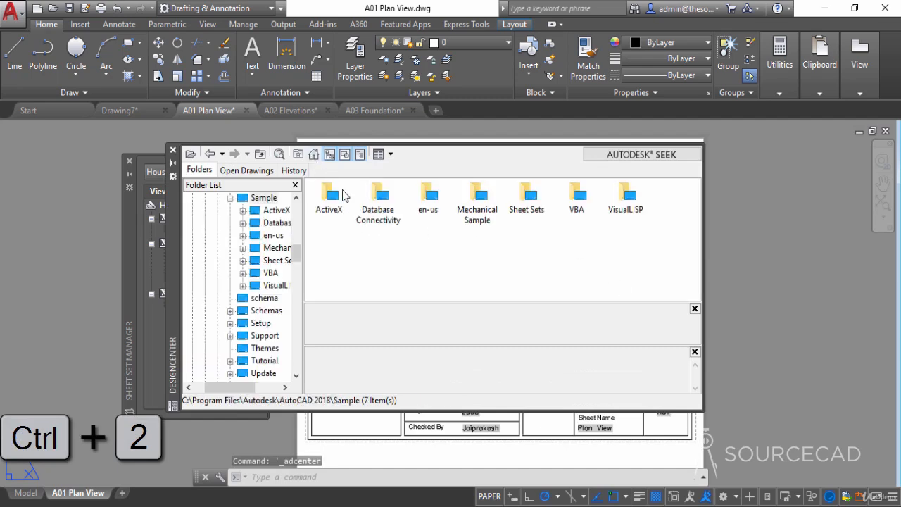
double_click(430, 200)
double_click(341, 210)
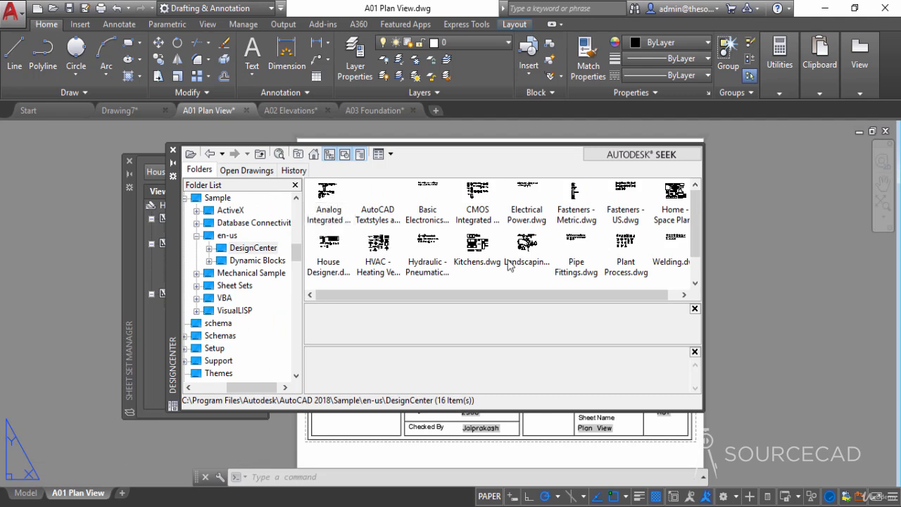
double_click(525, 246)
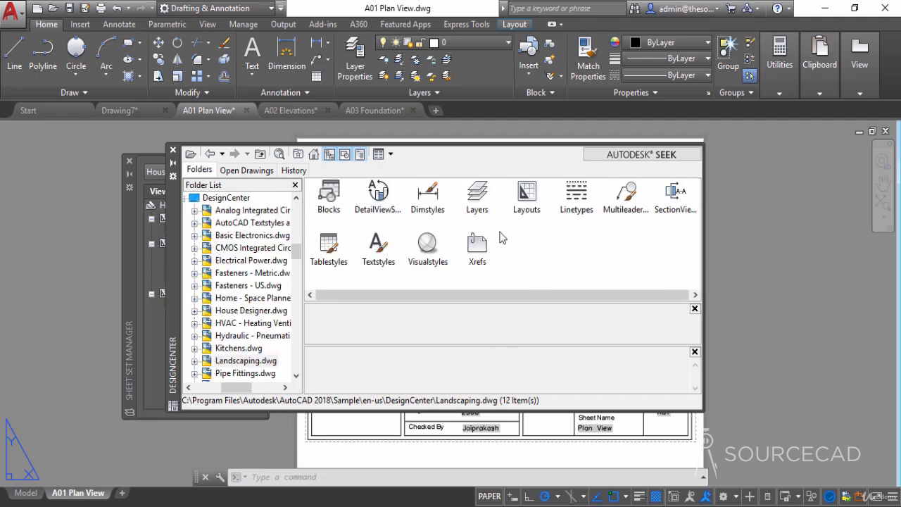
double_click(329, 194)
left_click(530, 198)
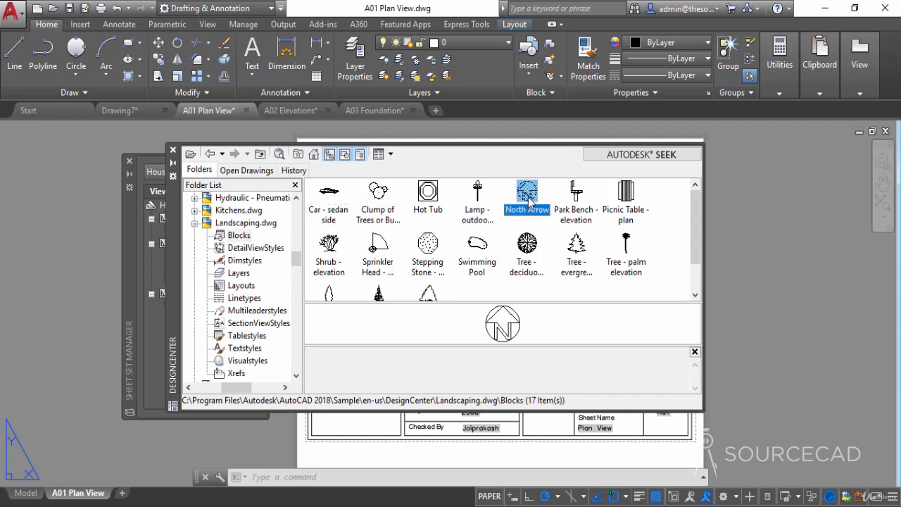
left_click_drag(701, 229, 746, 229)
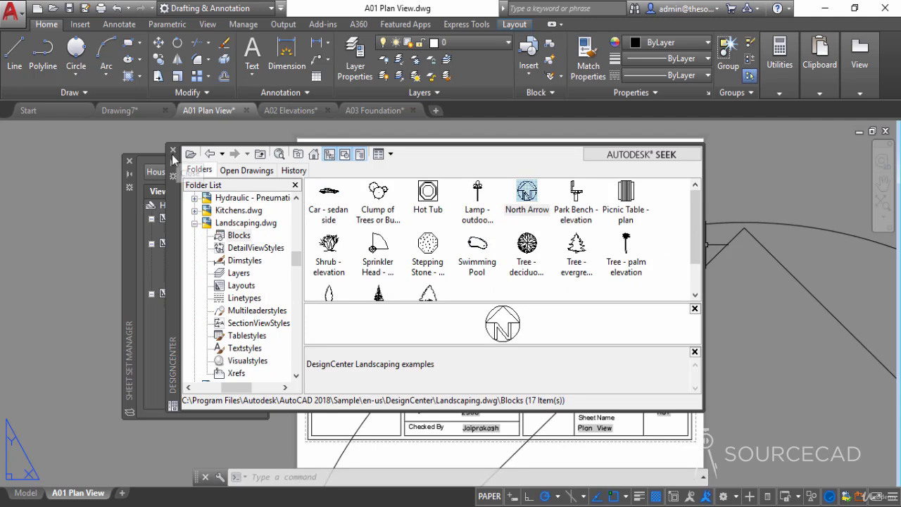
left_click(173, 150)
- Scale the North Arrow block by a factor of 0.05 about its arrow tip
left_click(740, 223)
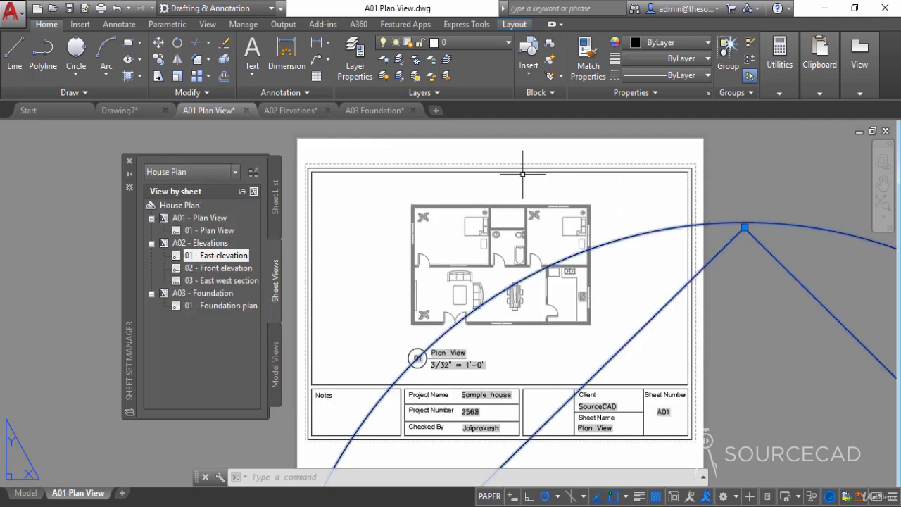
left_click(180, 78)
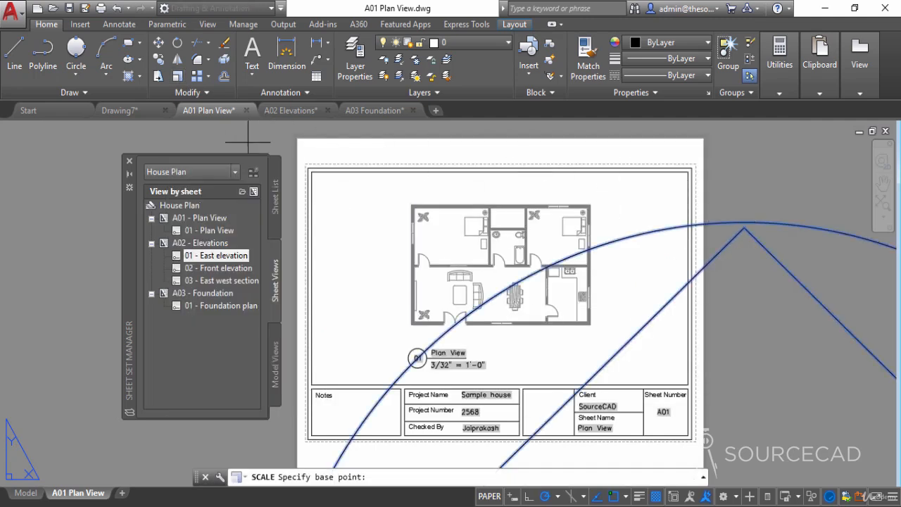
left_click(743, 225)
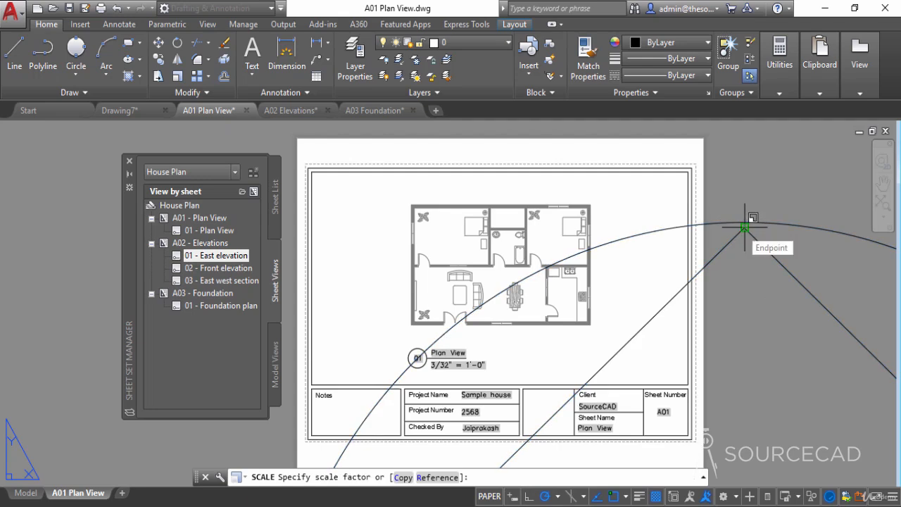
type("0.")
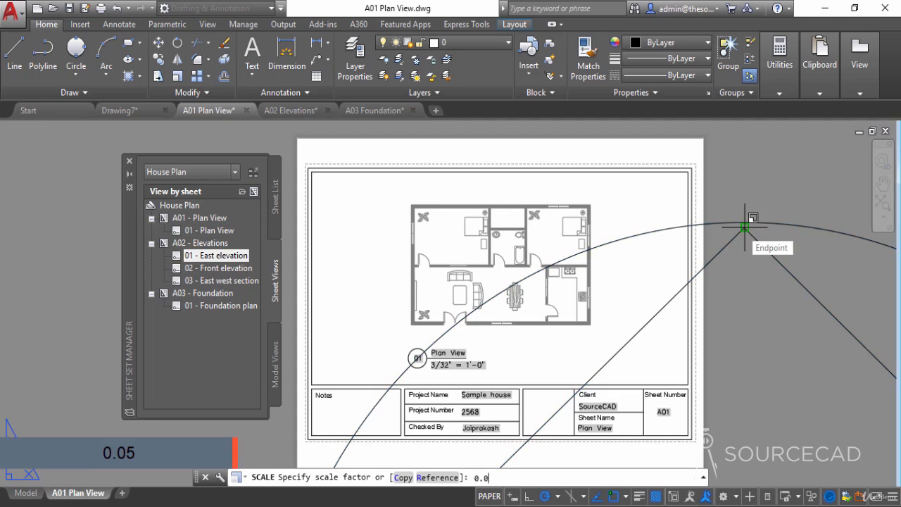
type("05")
key("Return")
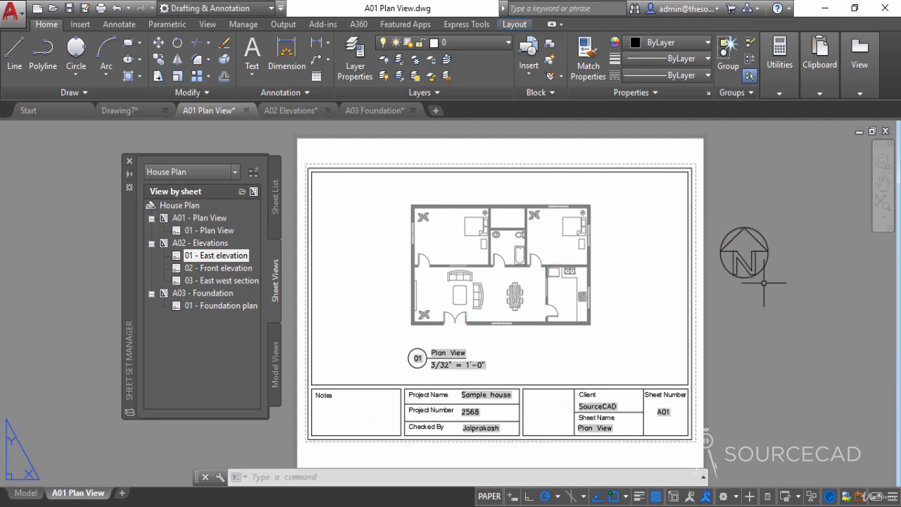
- Scale the North Arrow block again by a factor of 0.3 about its centre
left_click(177, 76)
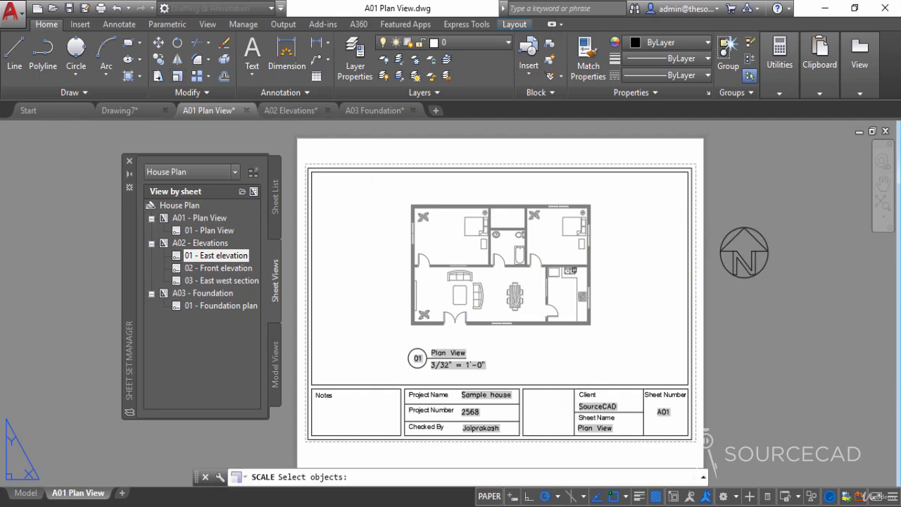
left_click(725, 251)
key("Return")
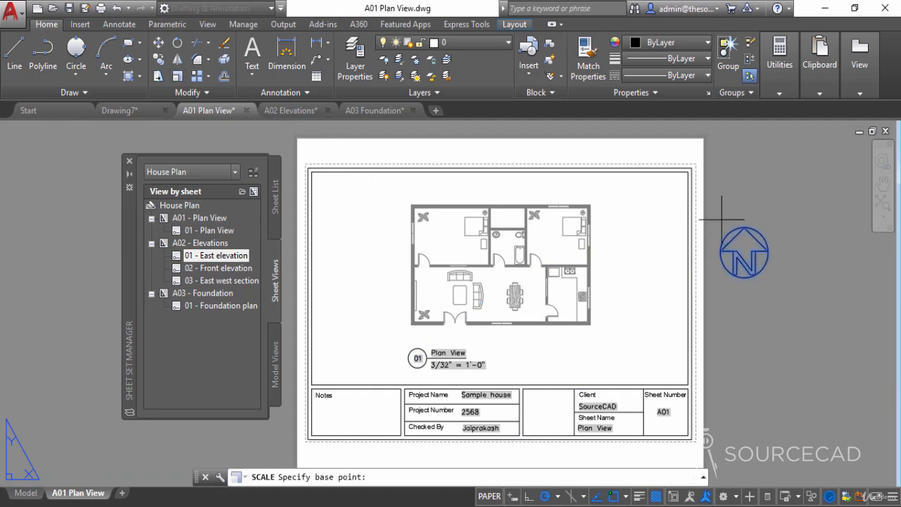
left_click(744, 252)
type("0.")
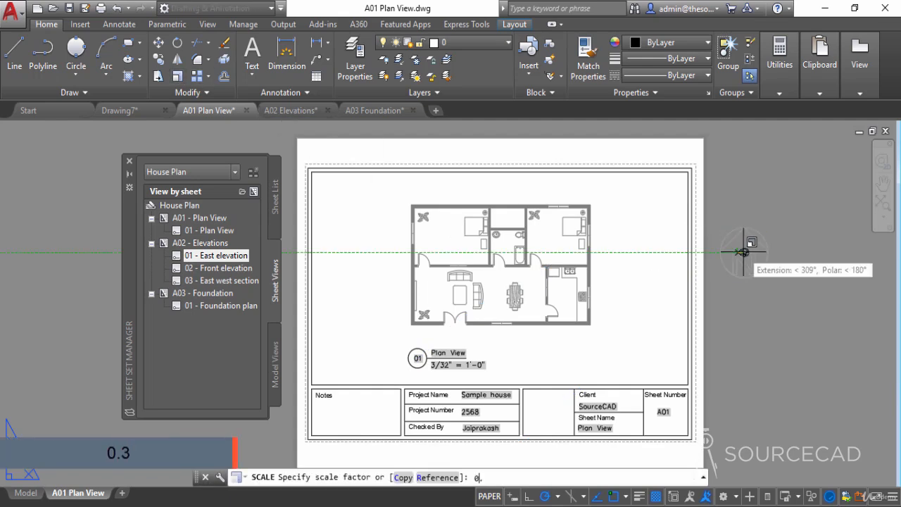
type("3")
key("Return")
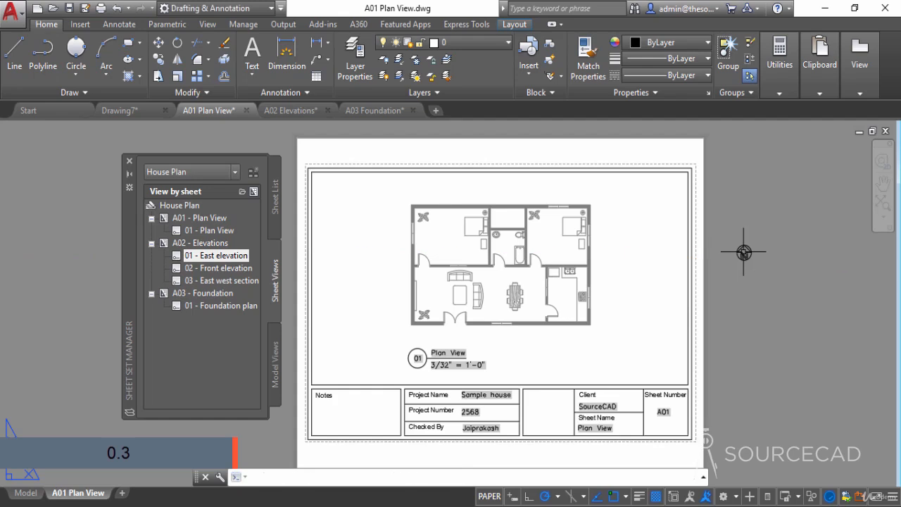
- Move the North Arrow block inside the sheet frame, near its upper-right corner
left_click(776, 285)
left_click(723, 223)
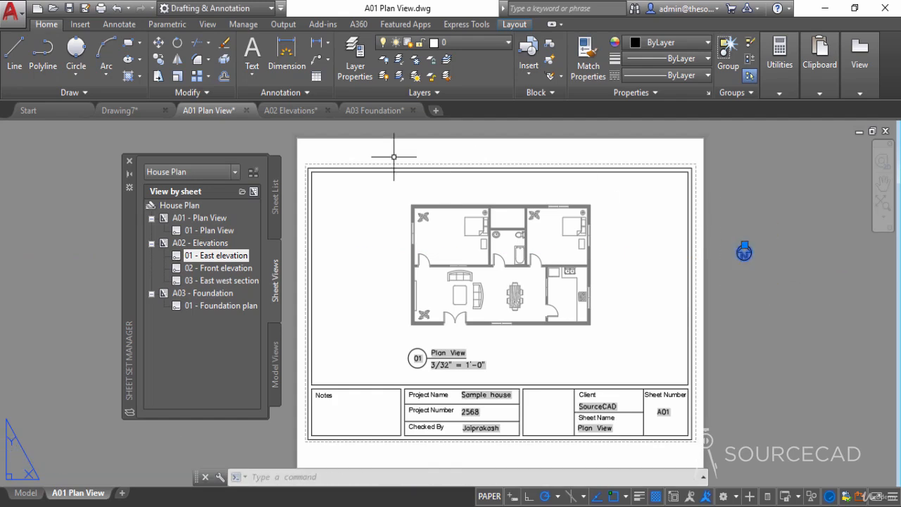
left_click(159, 60)
left_click(158, 42)
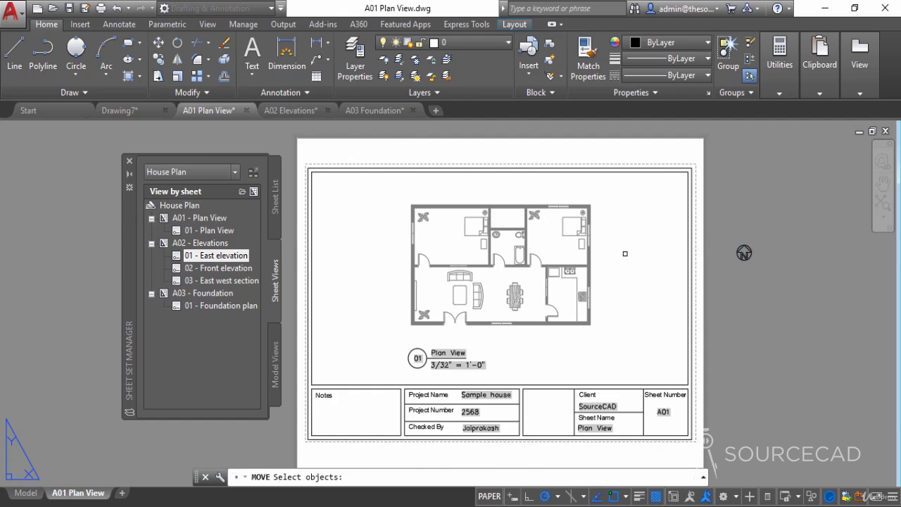
left_click(744, 252)
key("Return")
left_click(744, 254)
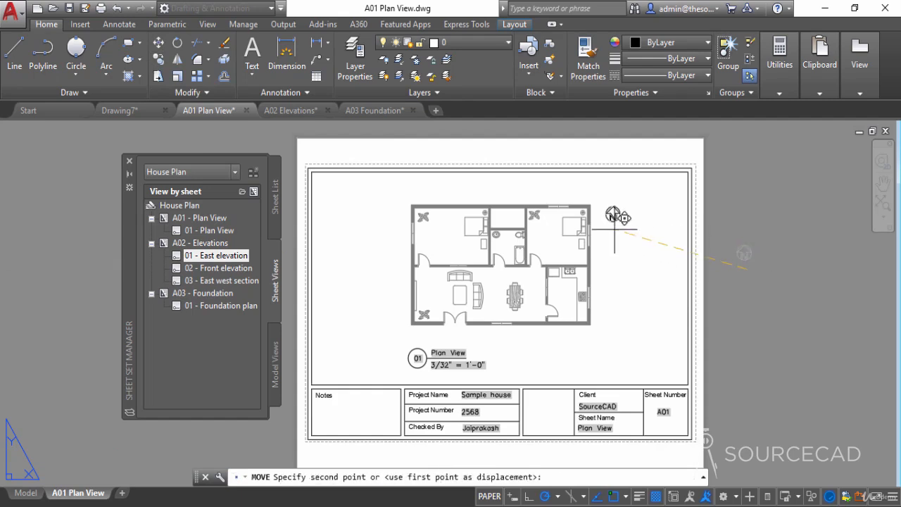
left_click(664, 195)
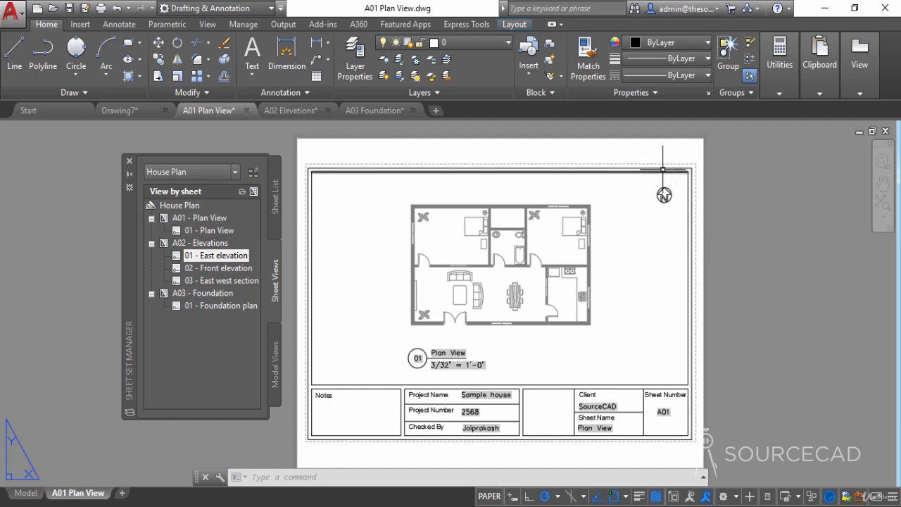
- Place a callout block for the 01 East elevation sheet view to the right of the plan, keeping the default field attributes
right_click(217, 261)
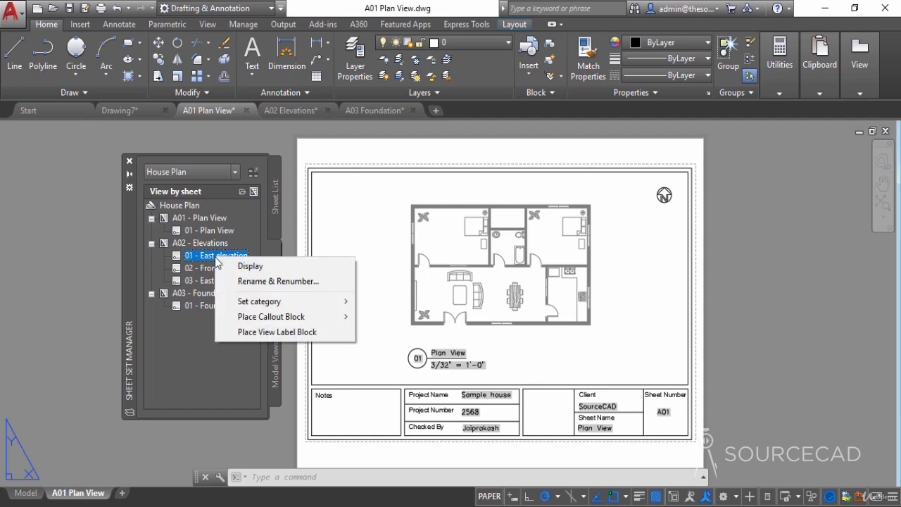
mouse_move(307, 318)
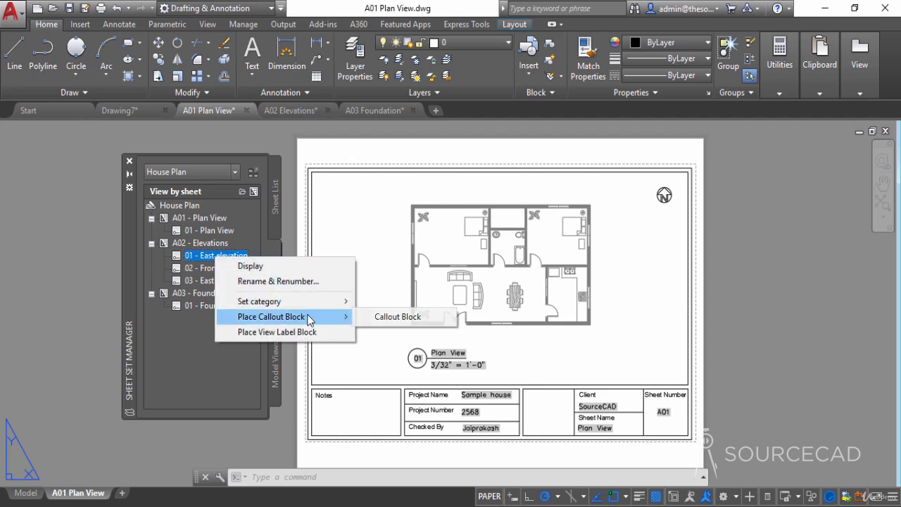
left_click(411, 318)
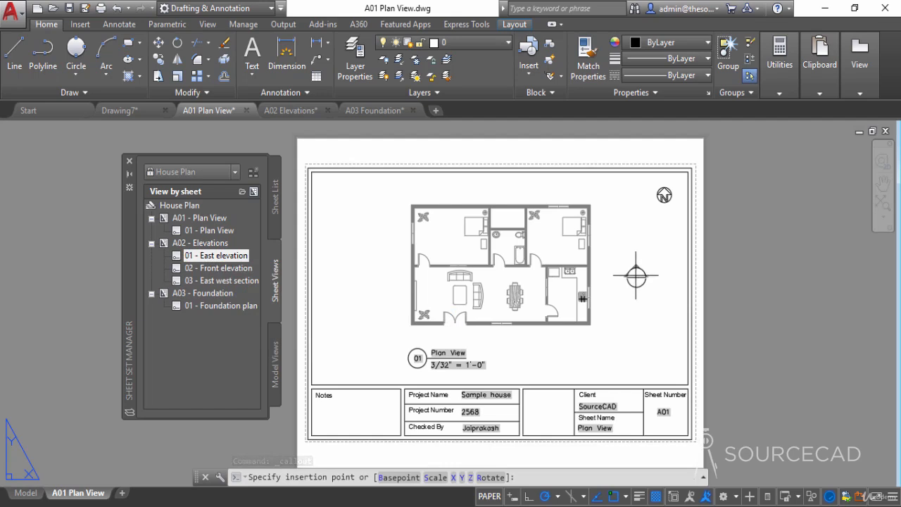
left_click(642, 275)
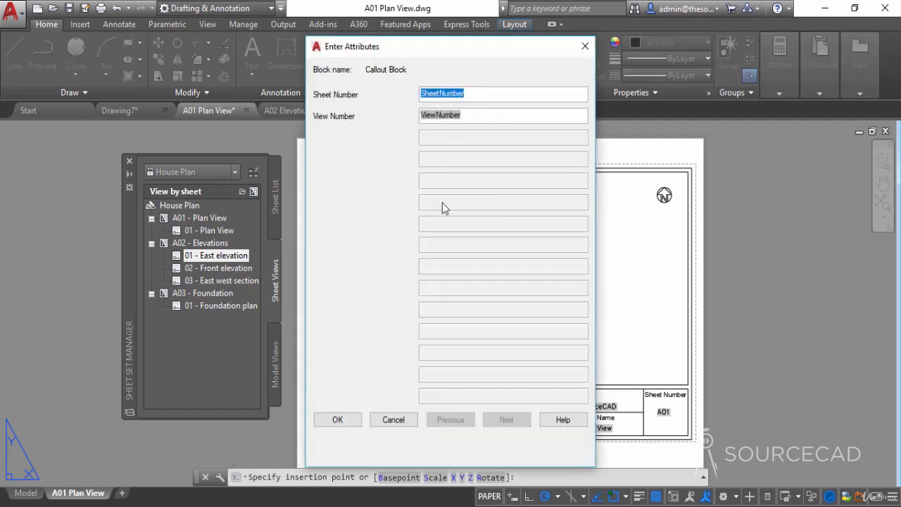
left_click(338, 420)
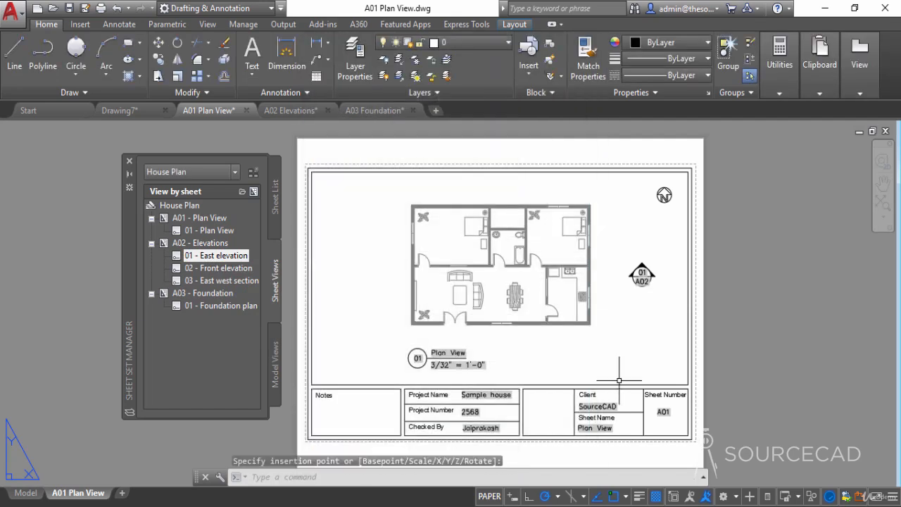
- Set the East elevation callout to its Elevation form and rotate it so its arrow points left toward the plan
scroll(642, 276, "up", 2)
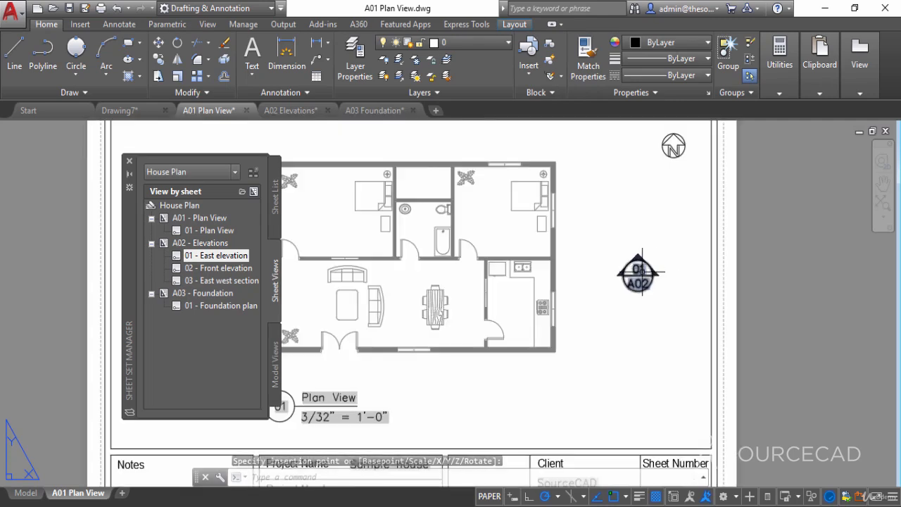
left_click(641, 271)
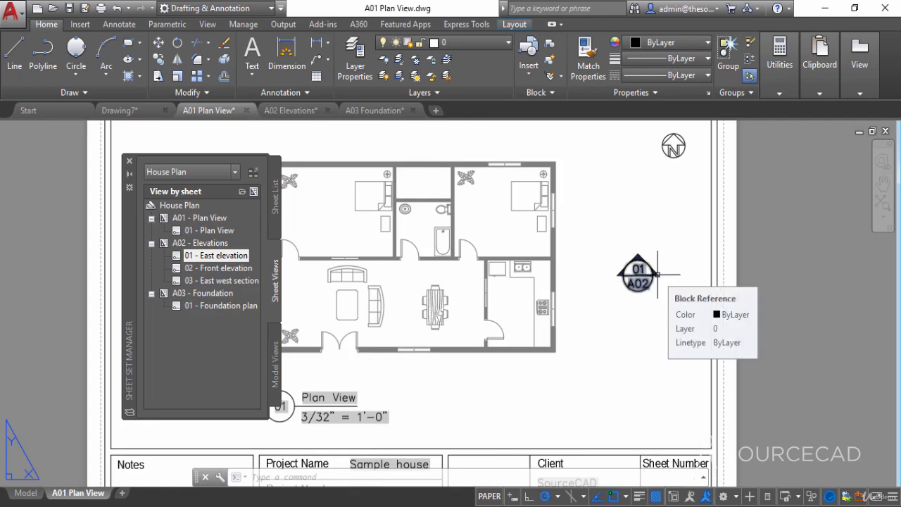
left_click(657, 274)
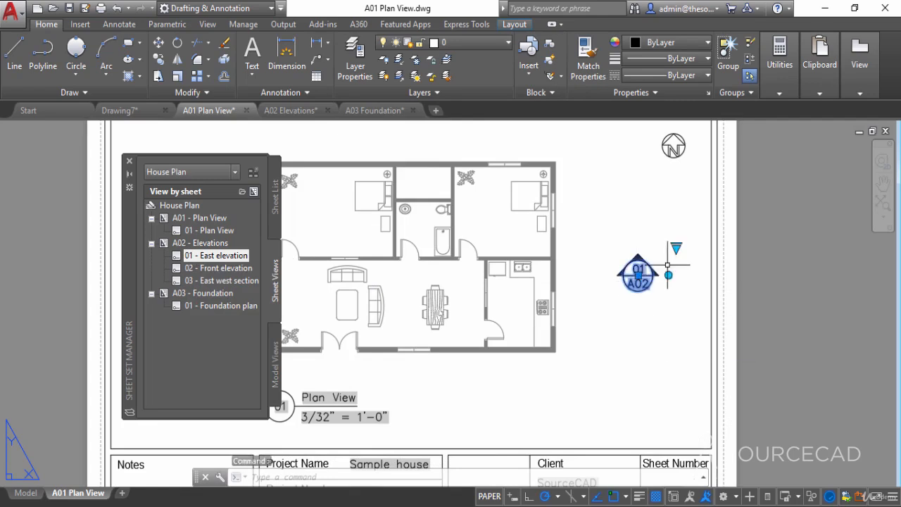
left_click(676, 248)
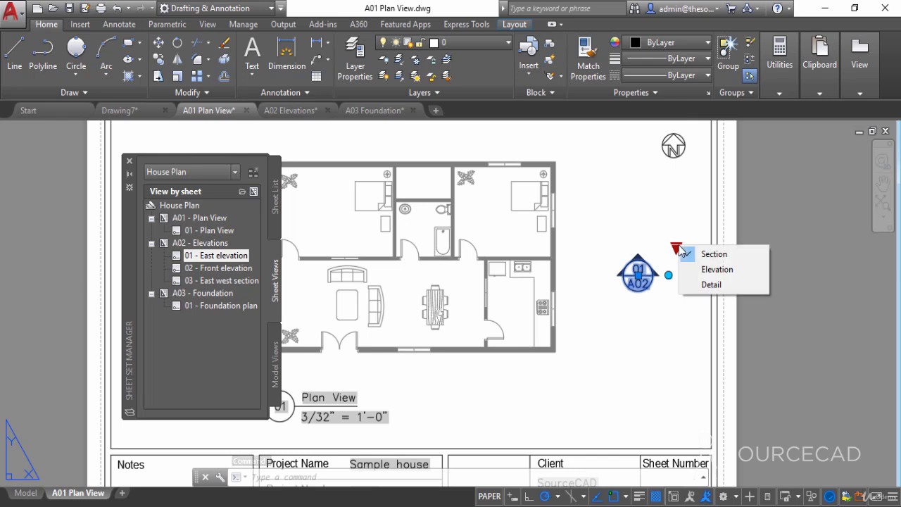
left_click(717, 270)
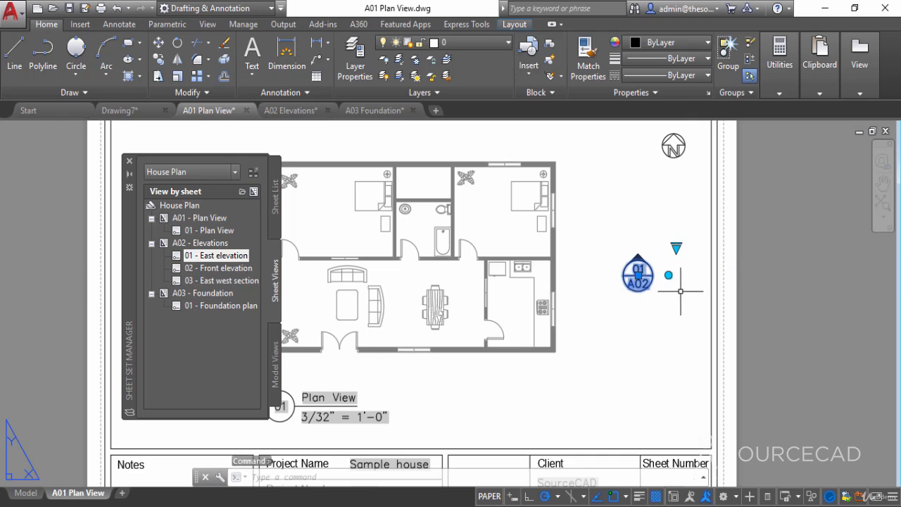
left_click(669, 276)
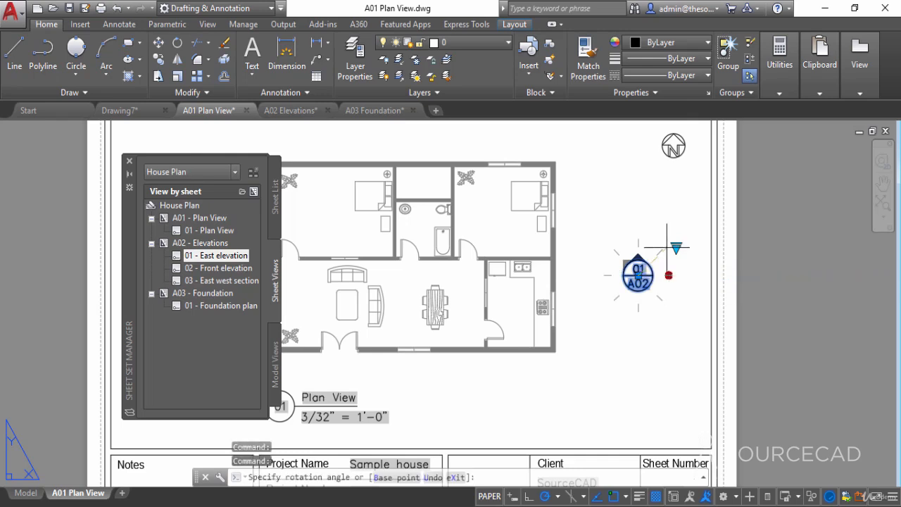
left_click(639, 211)
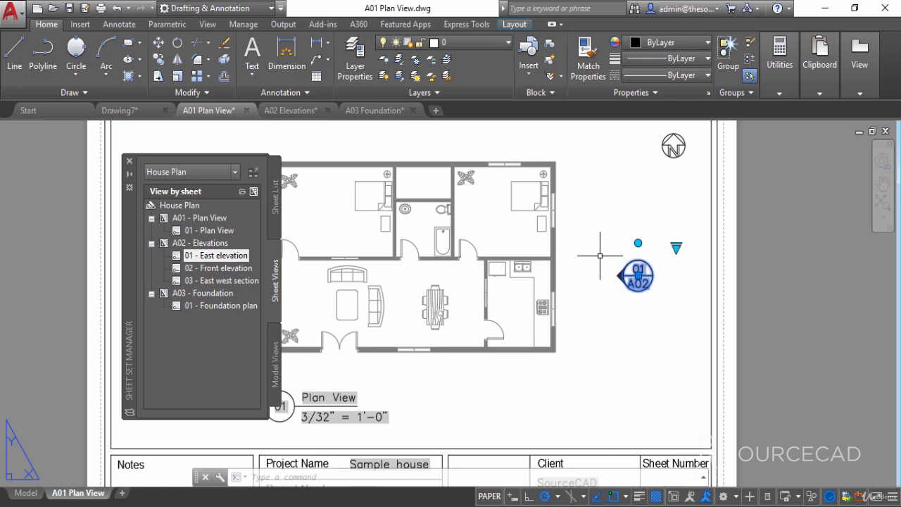
key("Escape")
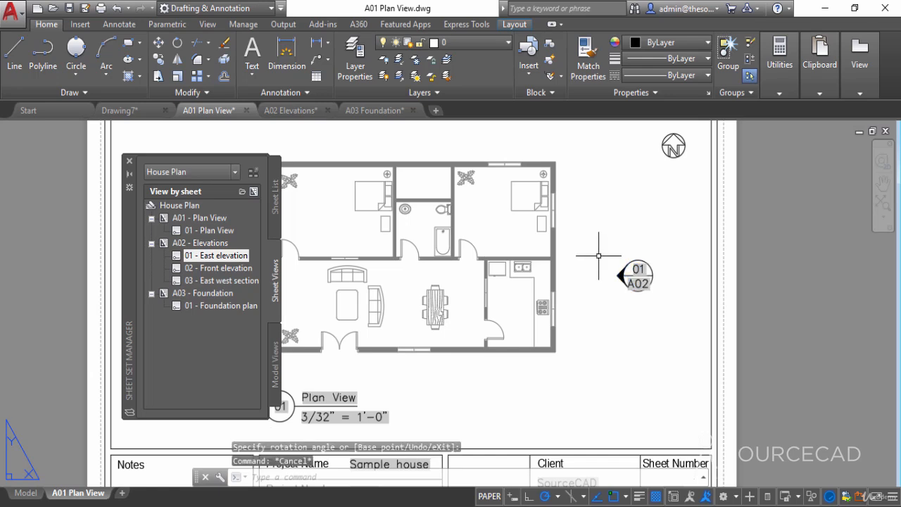
- Place a callout block for the 02 Front elevation sheet view below the plan, keeping the default field attributes
middle_click_drag(574, 270, 696, 273)
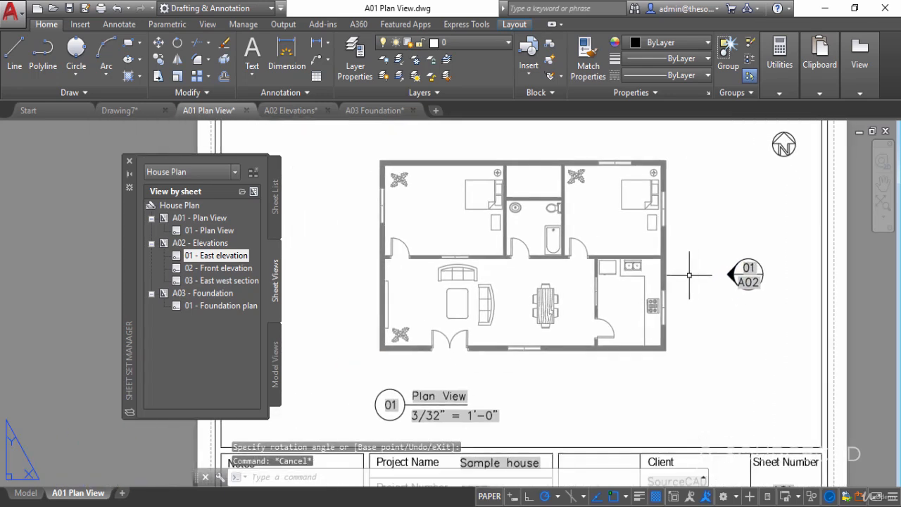
right_click(227, 270)
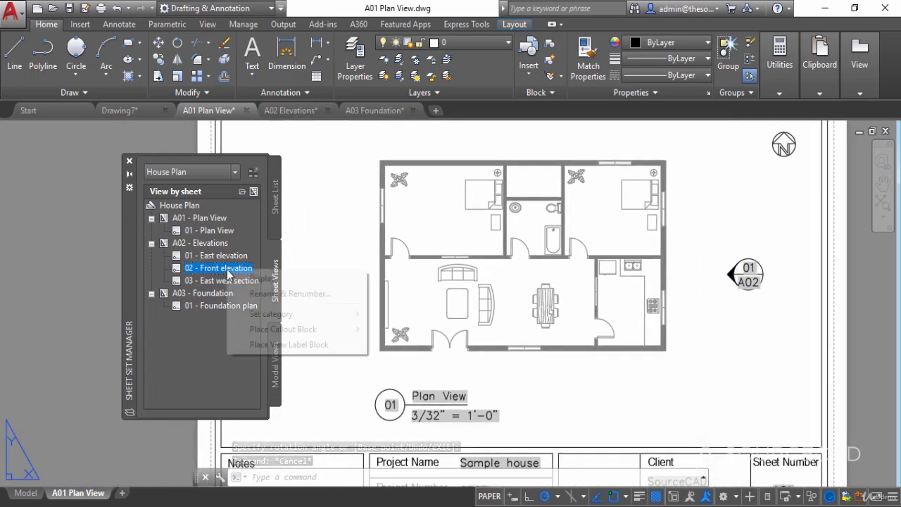
mouse_move(325, 331)
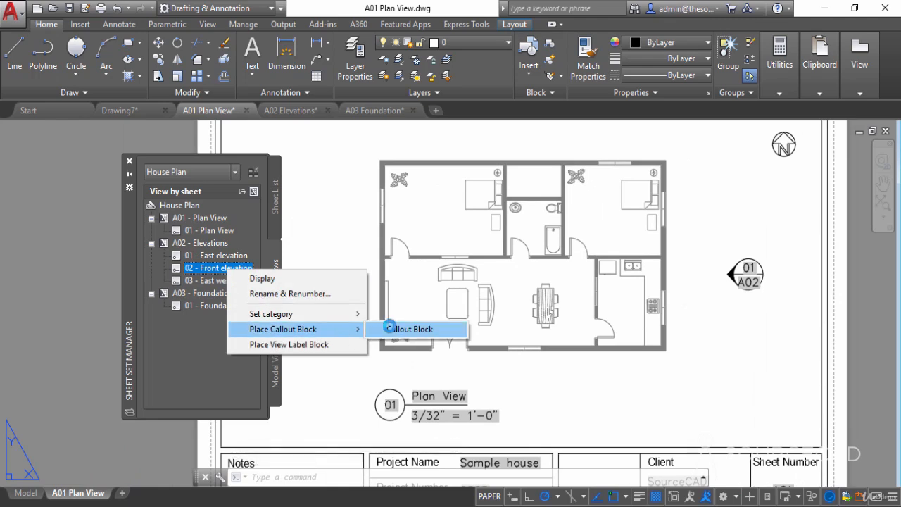
left_click(389, 326)
left_click(532, 412)
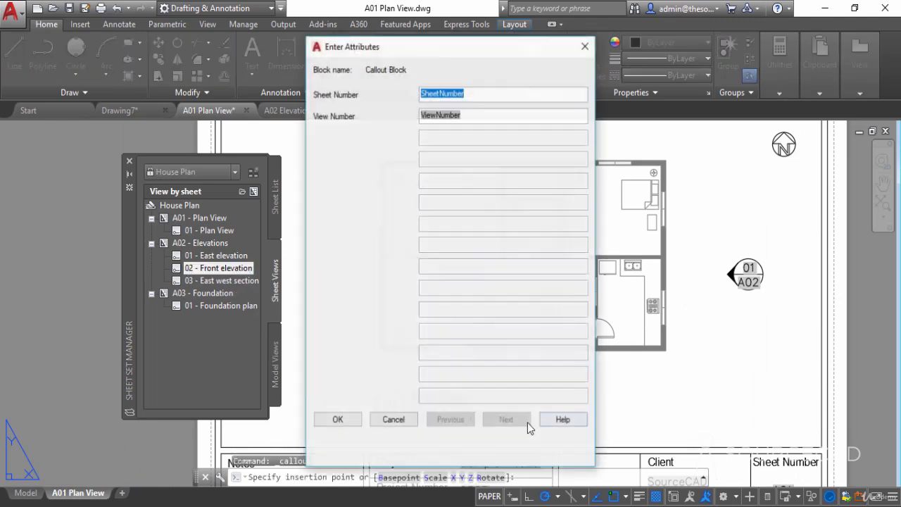
left_click(338, 419)
- Set the Front elevation callout to its Elevation form with the arrow pointing up toward the plan
left_click(557, 387)
mouse_move(577, 363)
left_click(605, 387)
key("Escape")
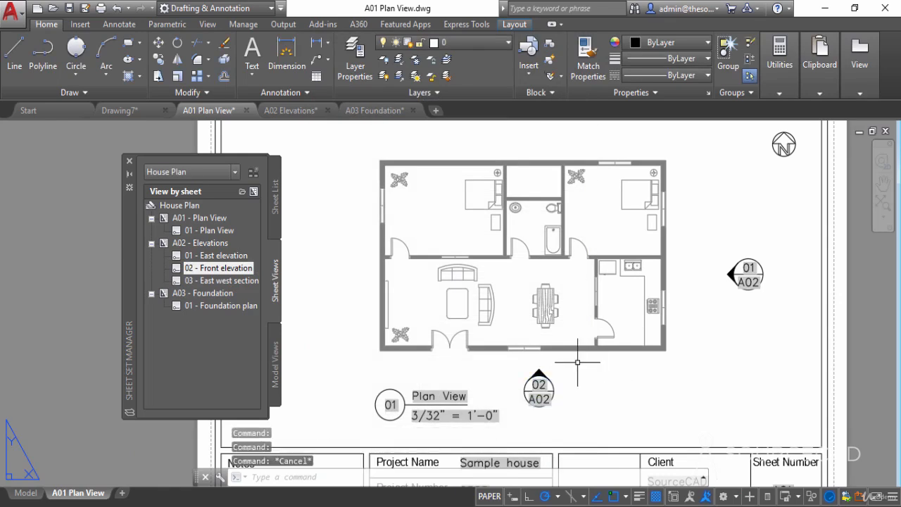
- Place a callout block for the 03 East west section sheet view to the left of the plan, keeping the default field attributes
middle_click_drag(376, 293, 392, 310)
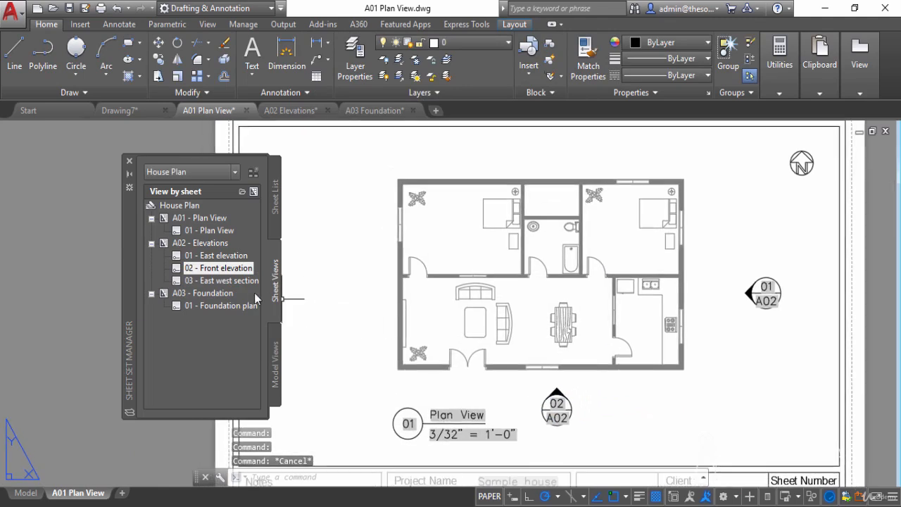
left_click(237, 281)
right_click(215, 280)
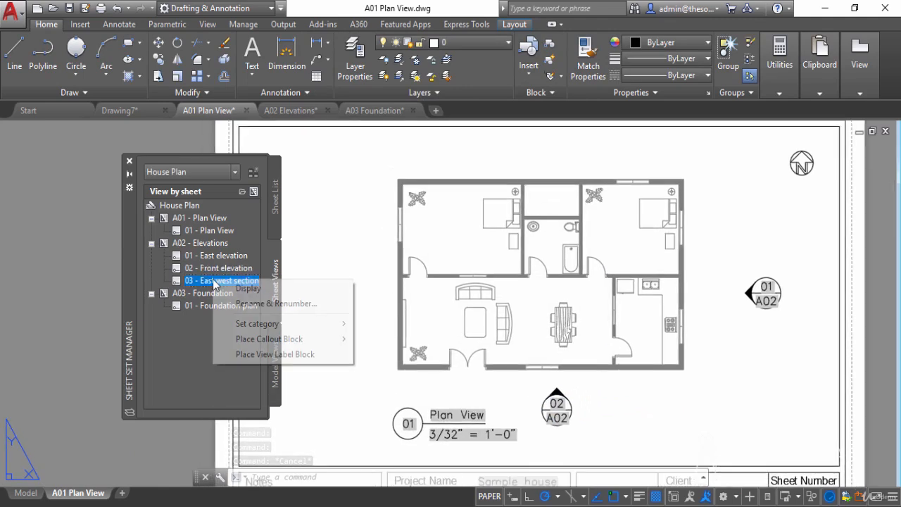
mouse_move(324, 340)
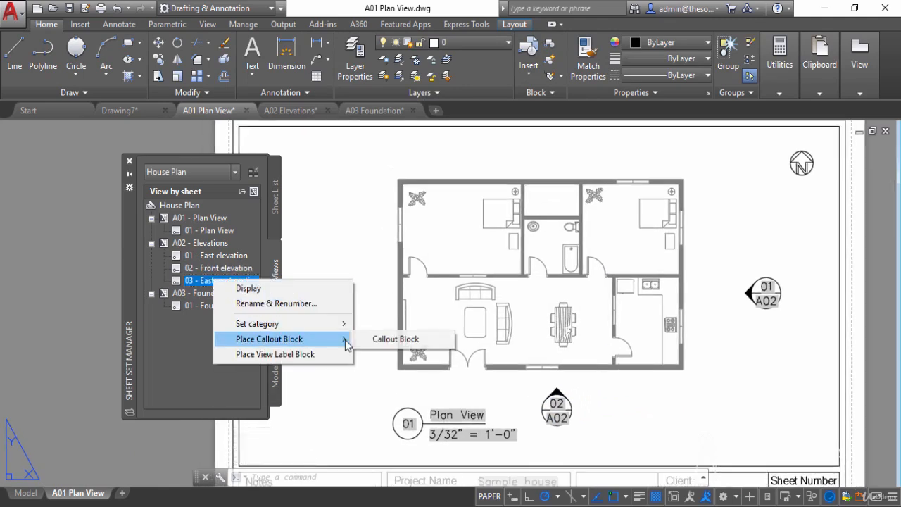
left_click(405, 342)
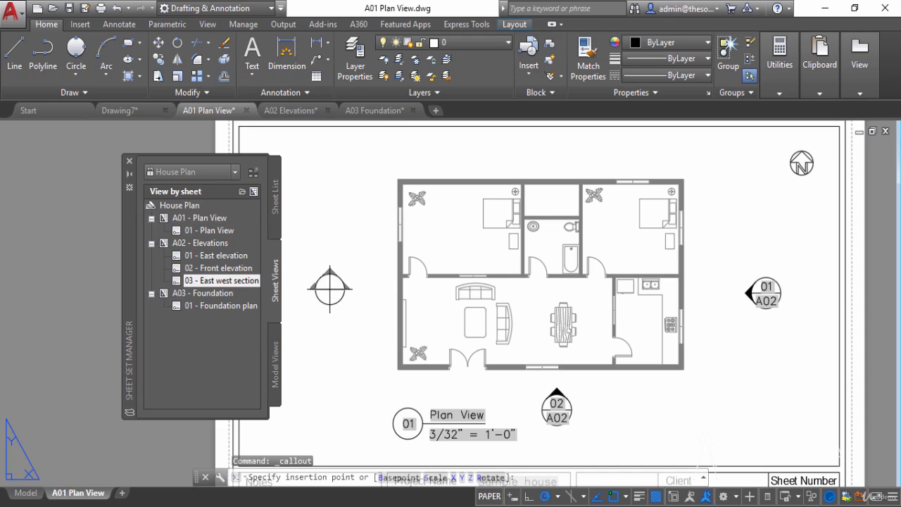
left_click(329, 288)
left_click(338, 421)
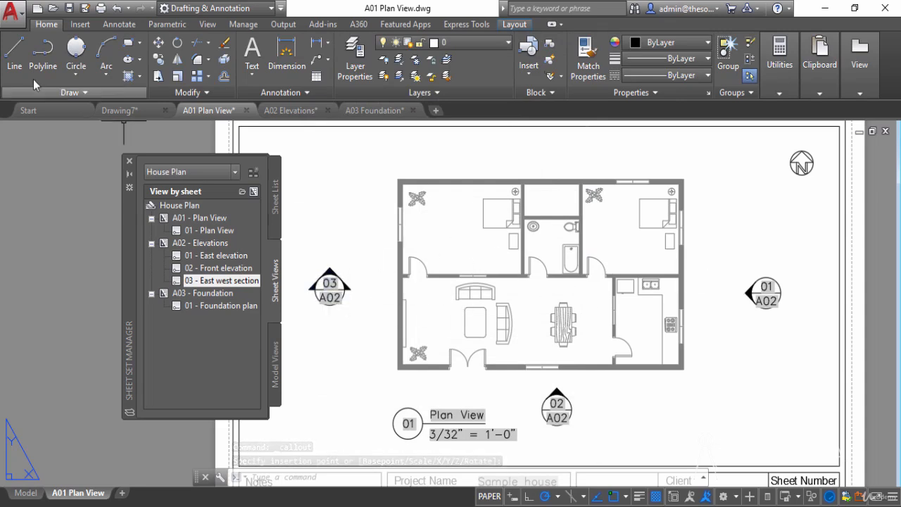
- Draw a section line from the 03 callout's right side horizontally across the plan past the east wall, ending in a short upward segment
left_click(15, 55)
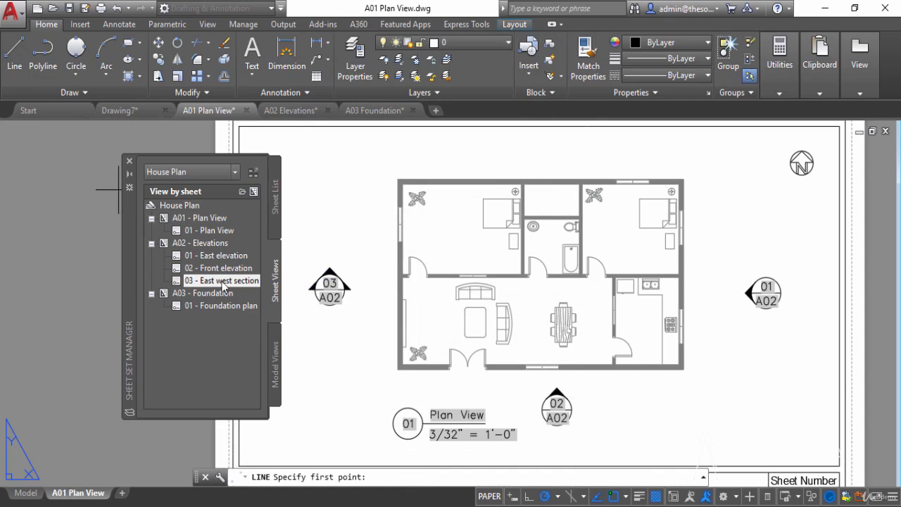
left_click(344, 288)
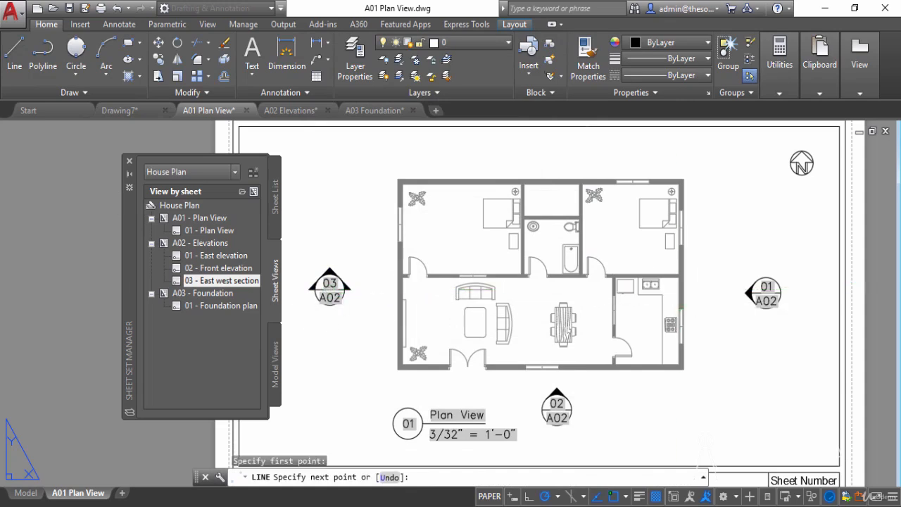
left_click(701, 289)
left_click(699, 273)
right_click(711, 261)
left_click(719, 268)
- Erase the short vertical line segment at the east end of the section line
left_click(703, 278)
right_click(714, 243)
left_click(735, 252)
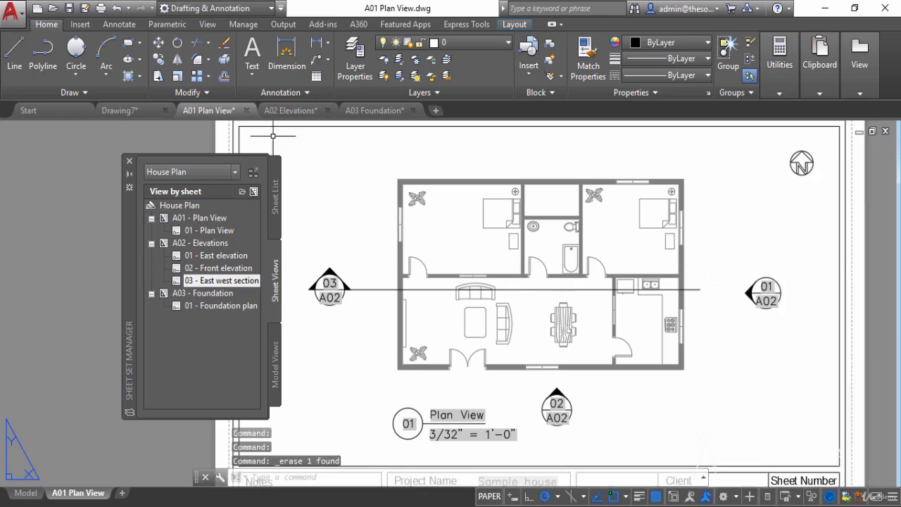
- Draw a short polyline straight up from the east end of the section line
left_click(46, 55)
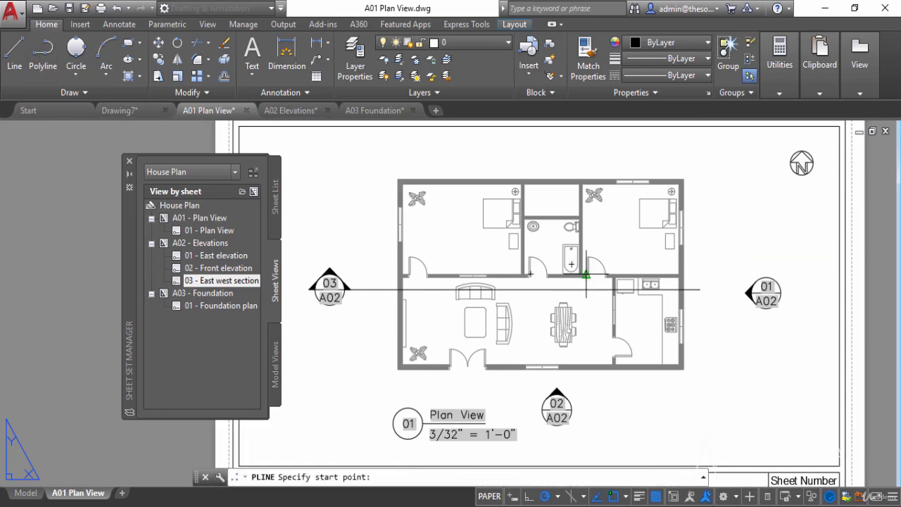
left_click(699, 289)
right_click(708, 273)
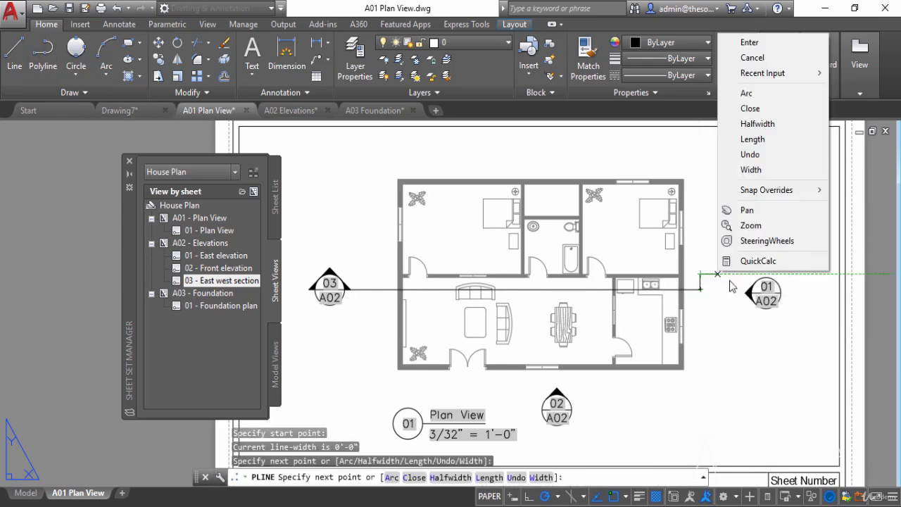
left_click(749, 42)
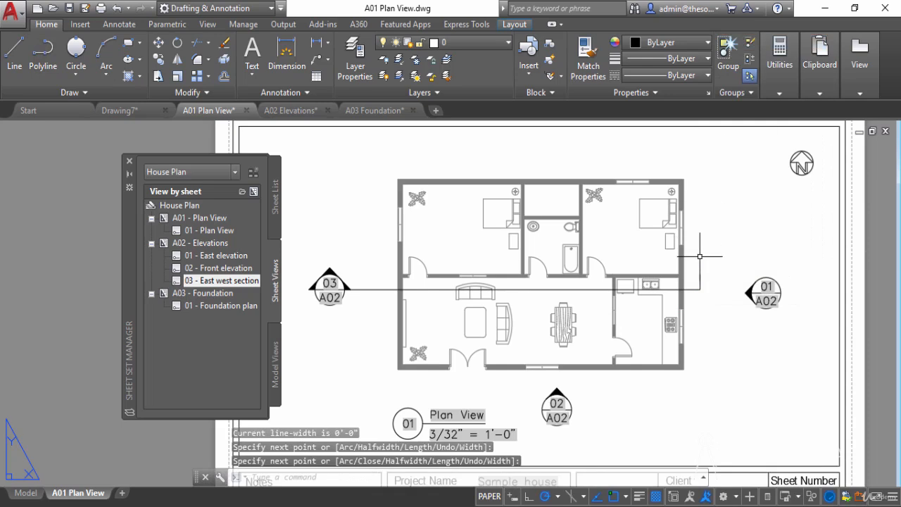
- Set the width of the short end-mark polyline to 0.05 for all segments
double_click(700, 278)
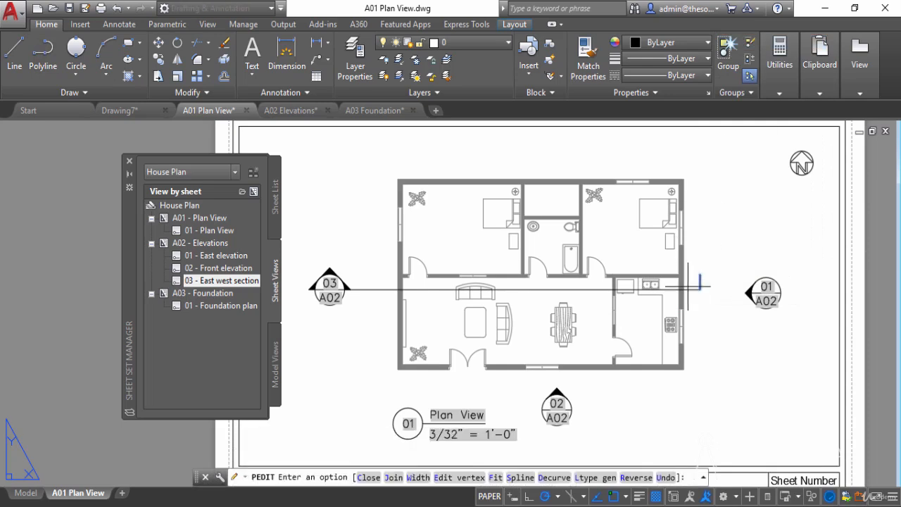
left_click(417, 477)
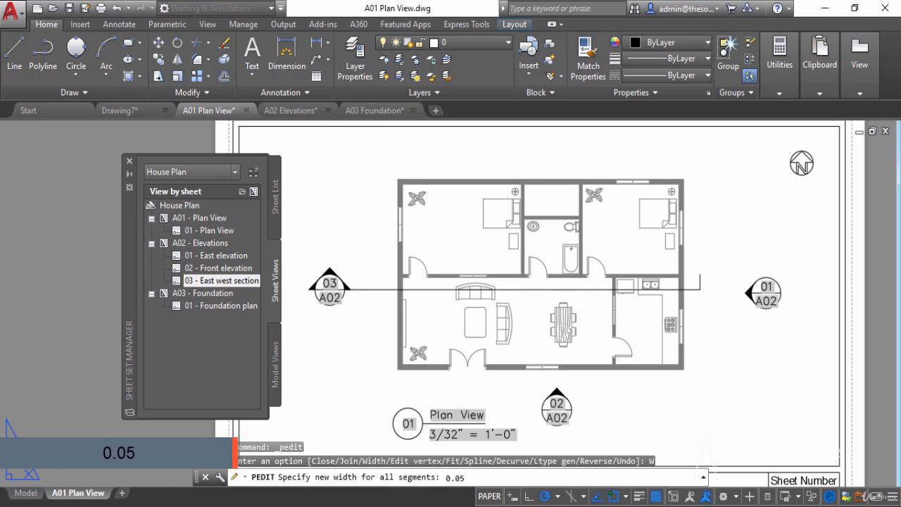
type("0.05")
key("Return")
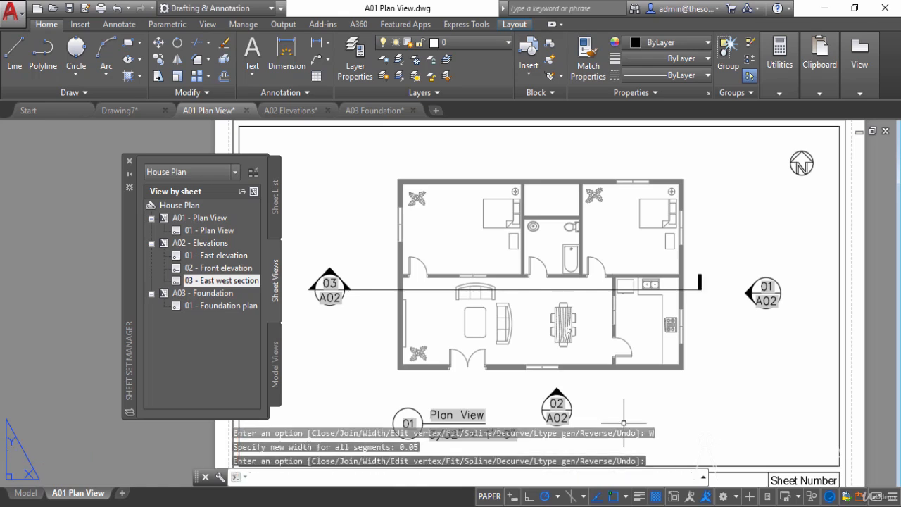
key("Return")
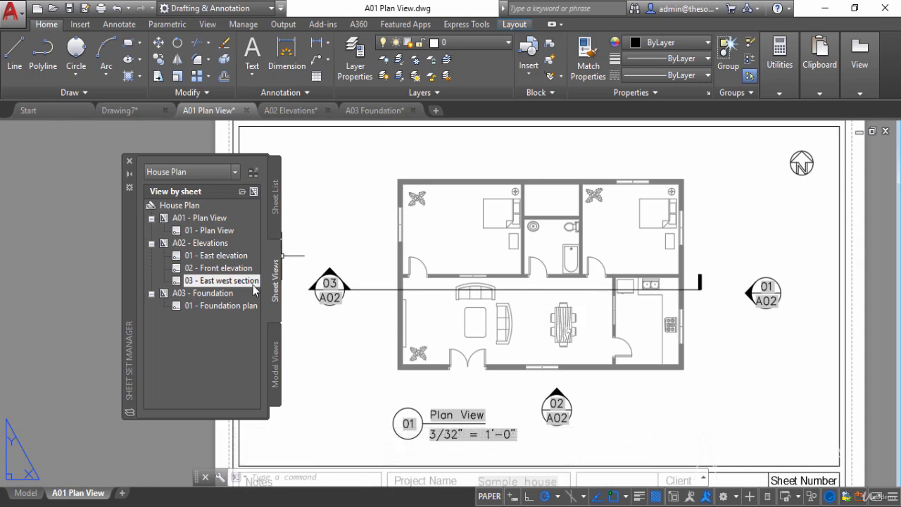
- Open the 03 East west section view from the sheet set and examine where it cuts the interior partition and the east wall
mouse_move(222, 287)
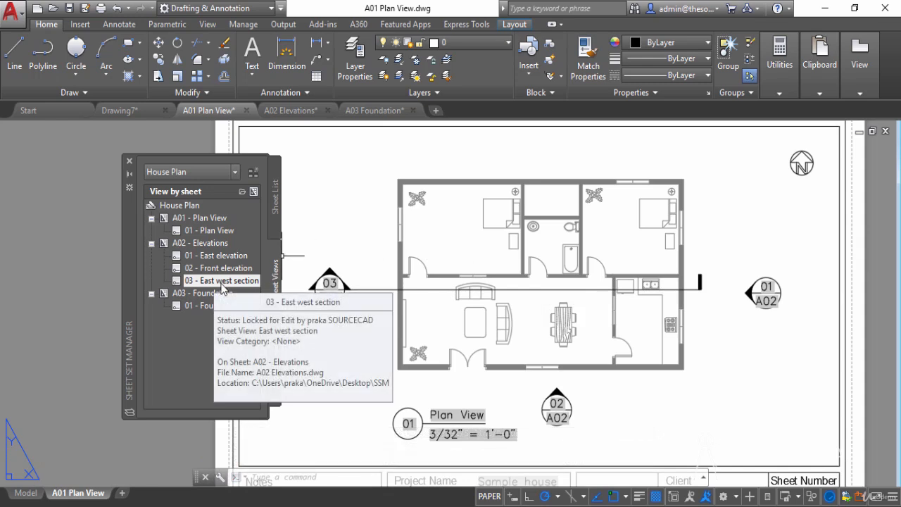
left_click(277, 200)
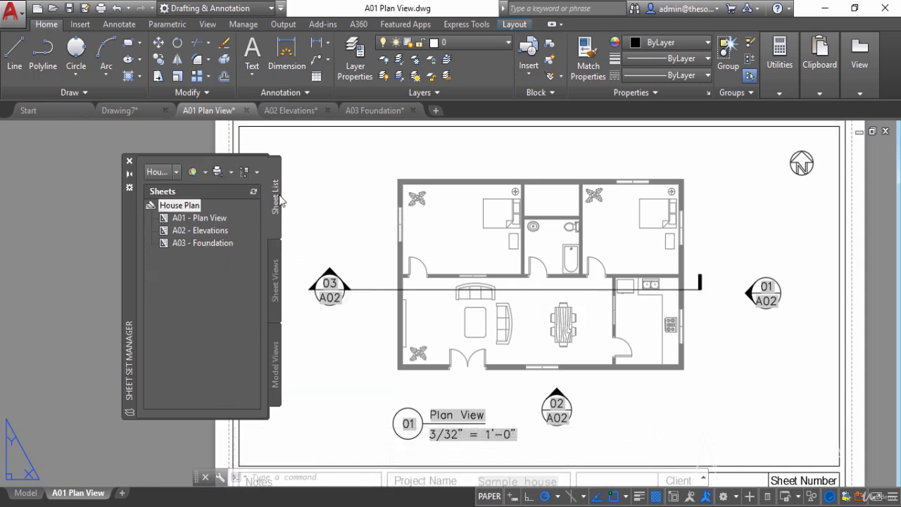
left_click(275, 279)
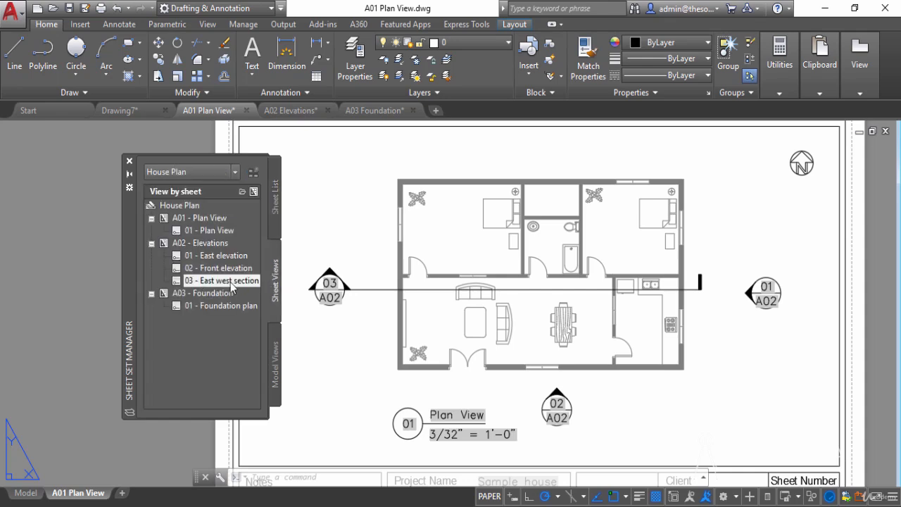
double_click(230, 281)
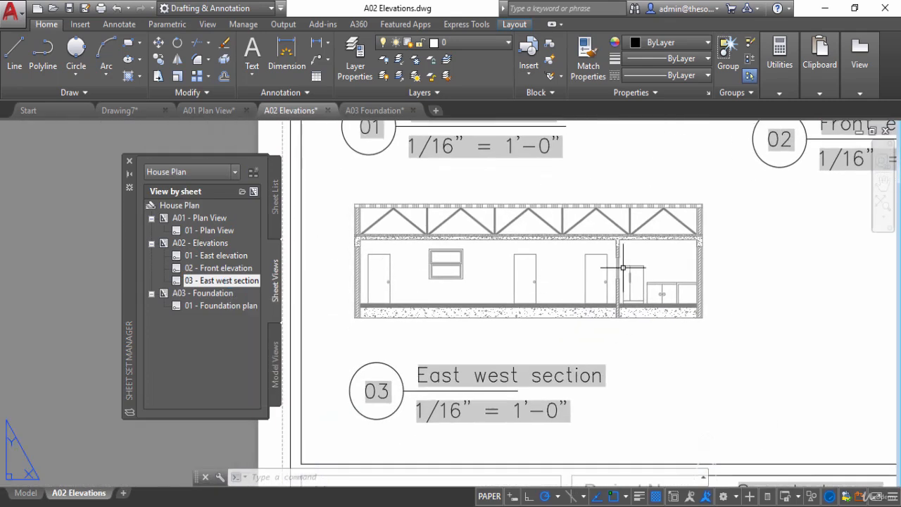
scroll(623, 268, "up", 4)
scroll(604, 245, "up", 2)
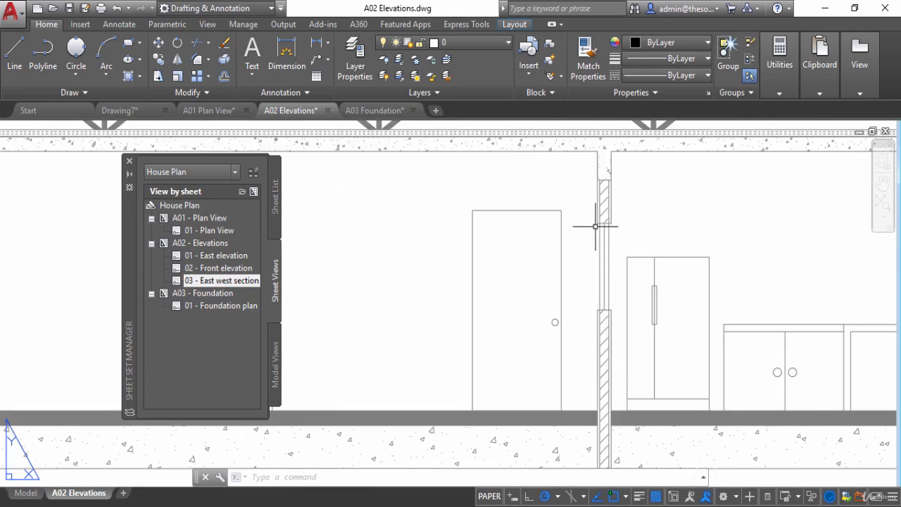
scroll(602, 237, "down", 4)
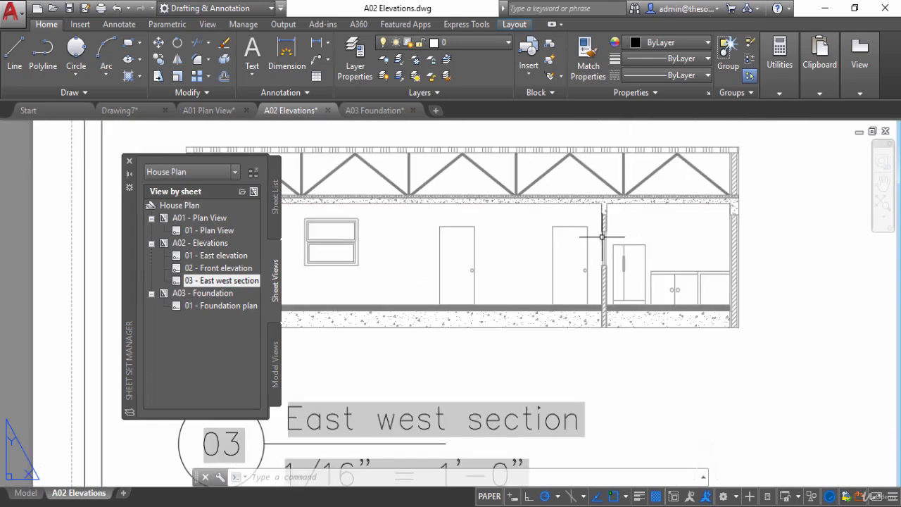
scroll(602, 235, "up", 1)
scroll(704, 263, "up", 1)
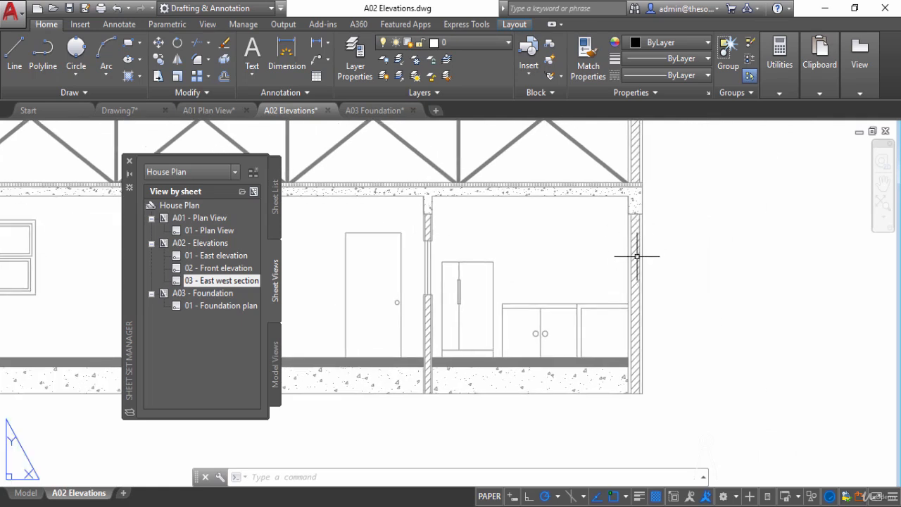
scroll(637, 258, "down", 2)
middle_click_drag(616, 265, 660, 273)
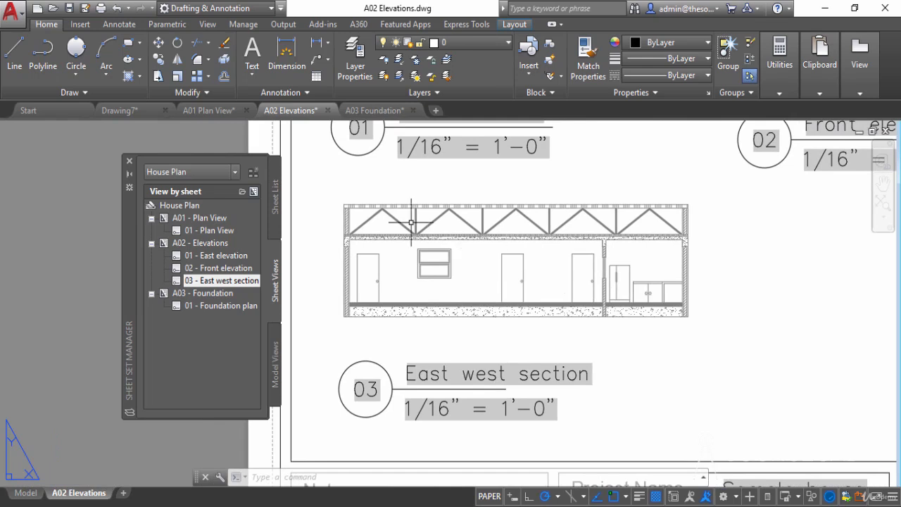
- Back on the A01 Plan View sheet, move the 03 callout, section line and end mark slightly down so the line crosses the kitchen partition's window
left_click(213, 105)
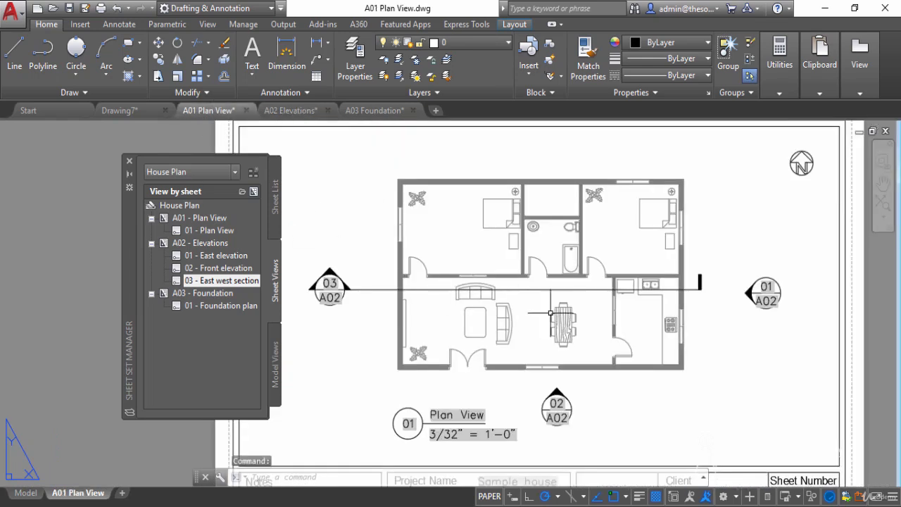
scroll(613, 331, "up", 4)
middle_click_drag(642, 306, 522, 287)
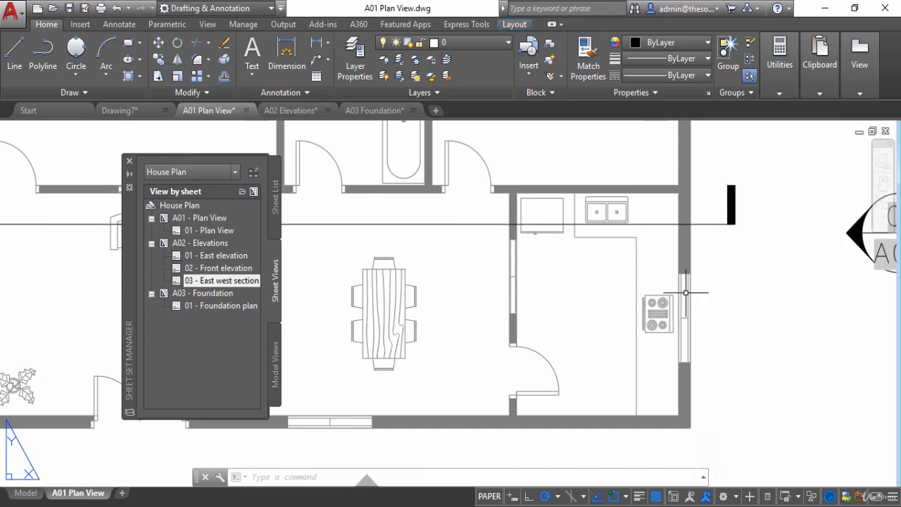
left_click(766, 250)
left_click(714, 185)
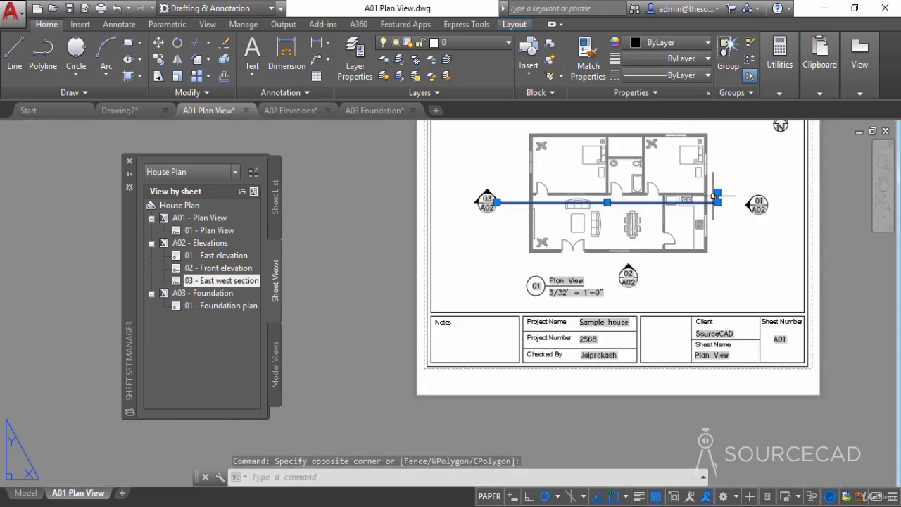
left_click(500, 231)
left_click(462, 164)
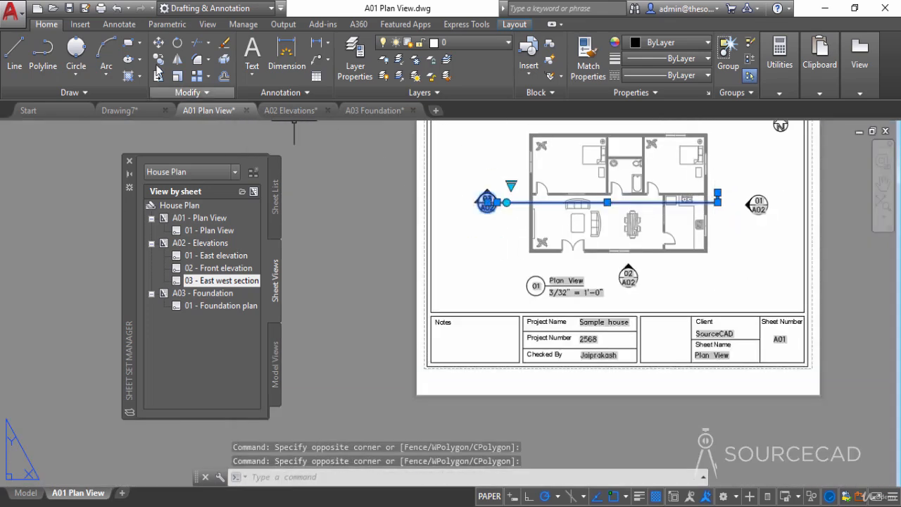
left_click(158, 42)
left_click(463, 202)
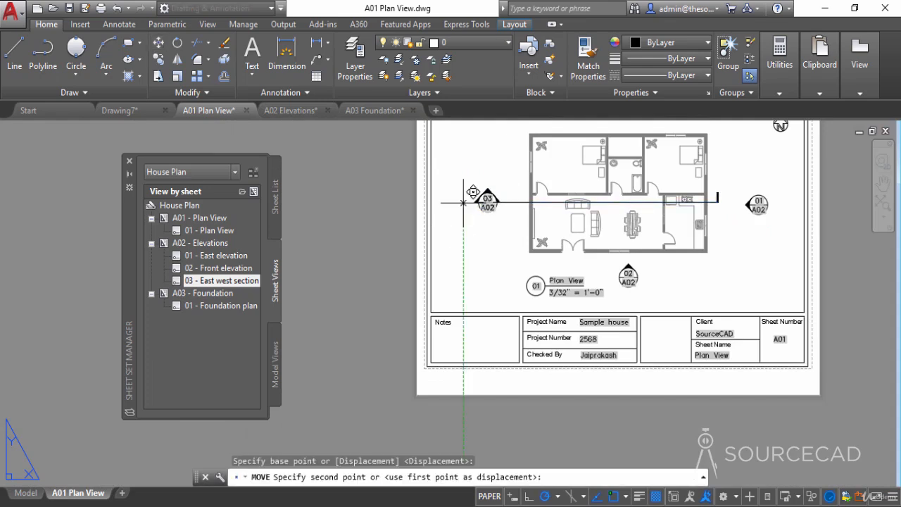
left_click(463, 212)
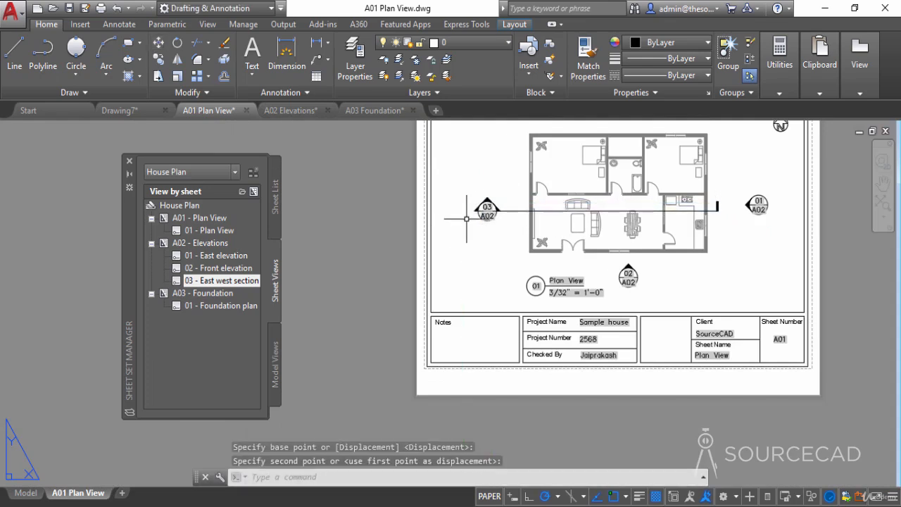
scroll(704, 209, "up", 4)
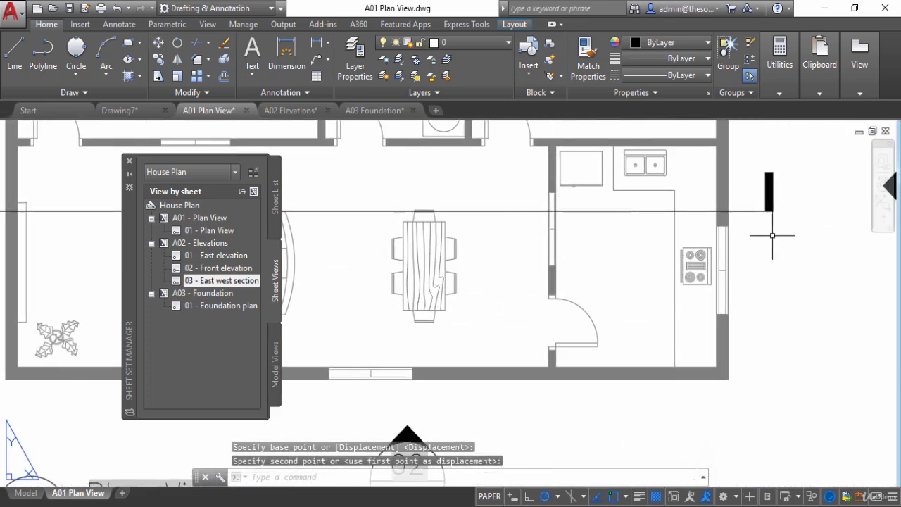
- Compare the 03 callout and section line on the A01 Plan View sheet with the 03 East west section on A02 Elevations
scroll(689, 223, "down", 5)
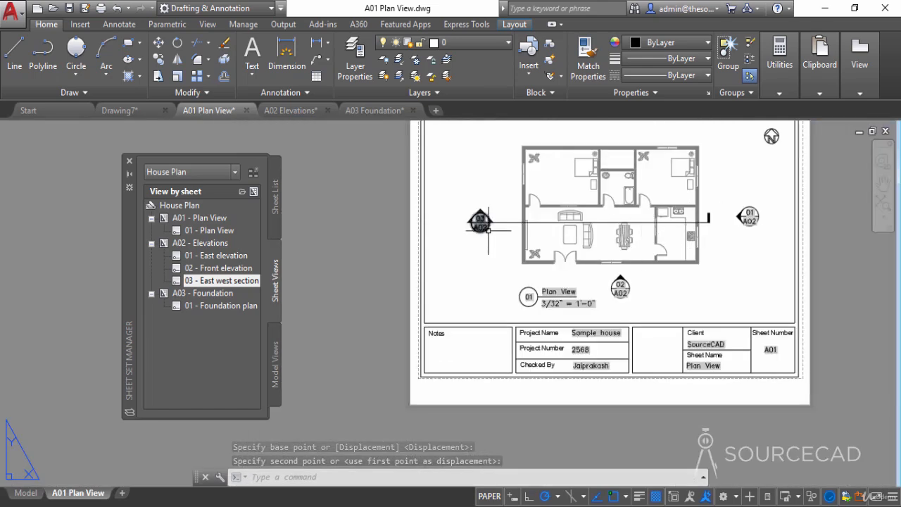
middle_click_drag(572, 253, 509, 266)
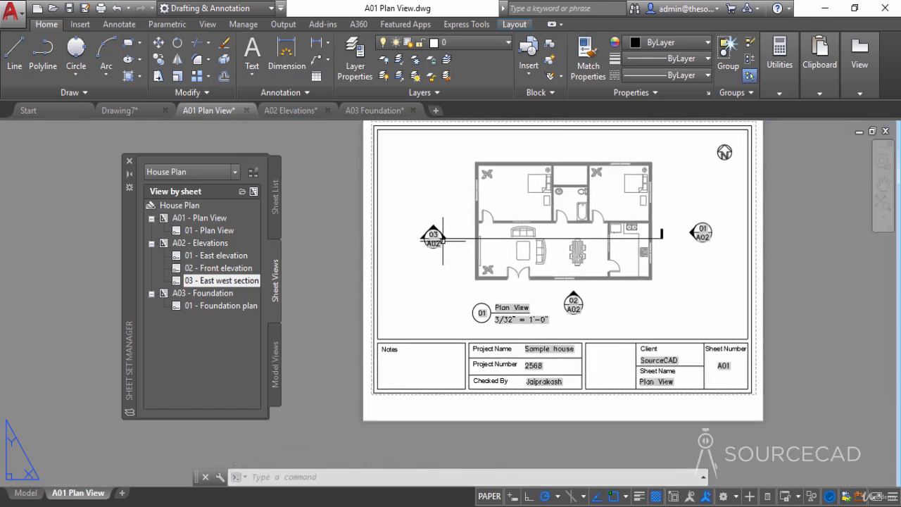
middle_click_drag(645, 255, 623, 300)
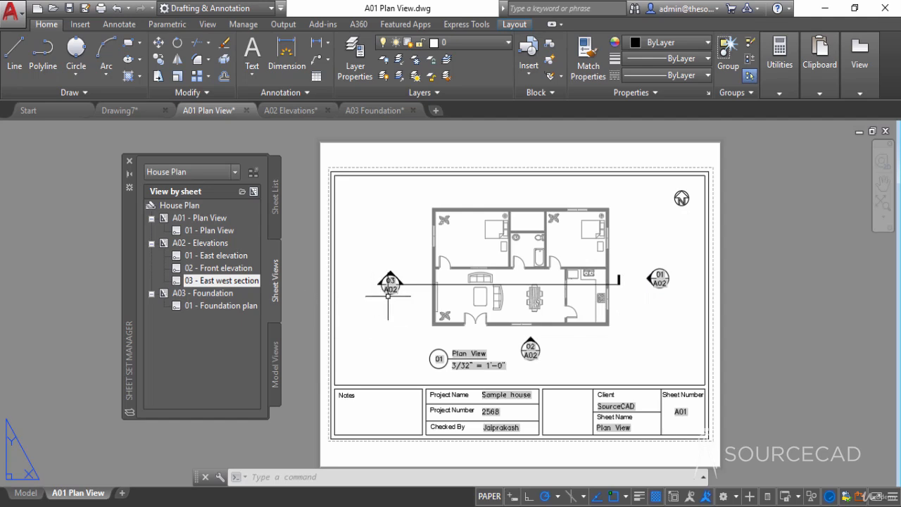
scroll(389, 278, "up", 3)
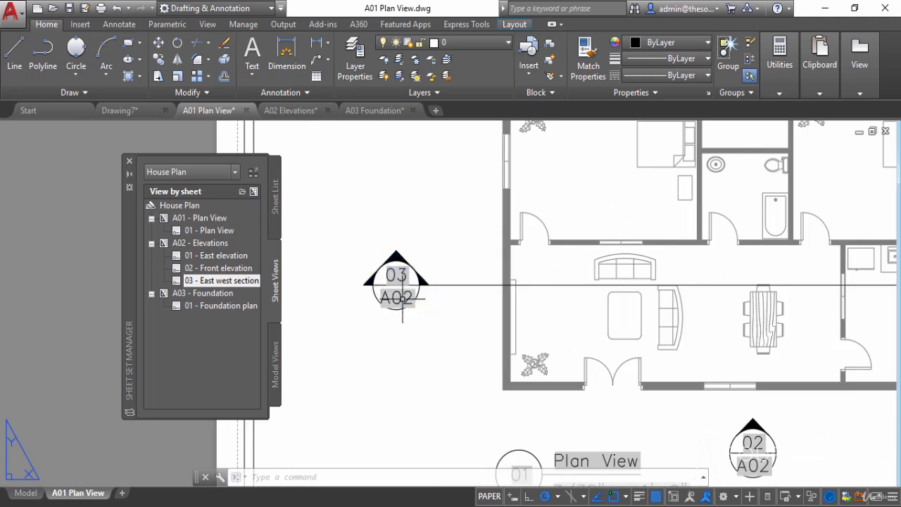
scroll(402, 299, "down", 3)
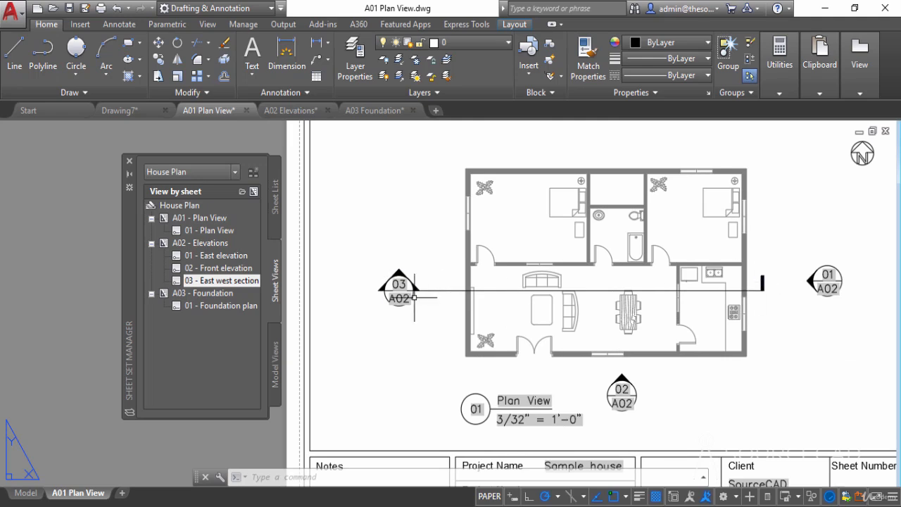
left_click(272, 111)
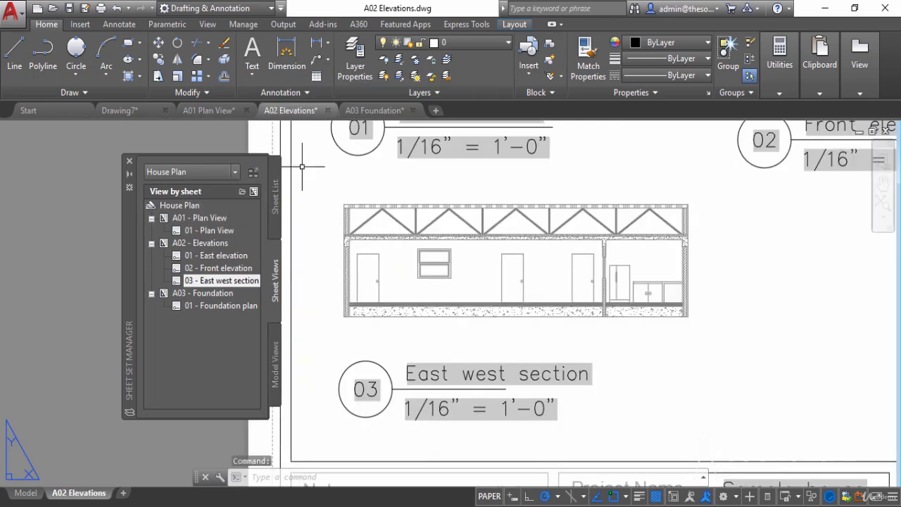
scroll(298, 172, "down", 3)
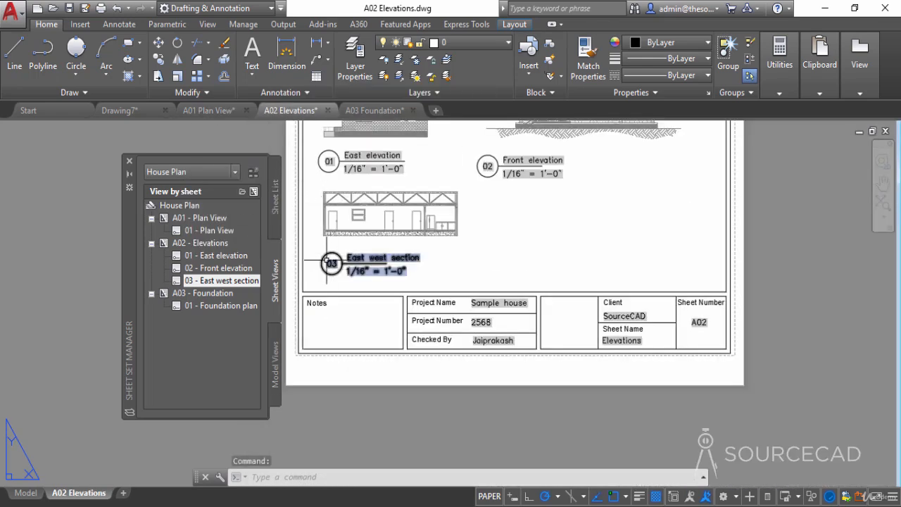
scroll(331, 263, "up", 2)
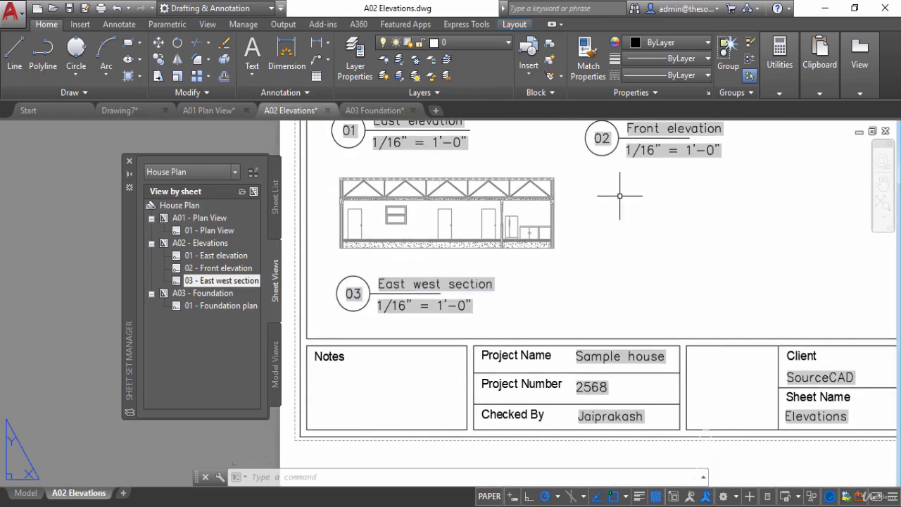
scroll(519, 218, "up", 3)
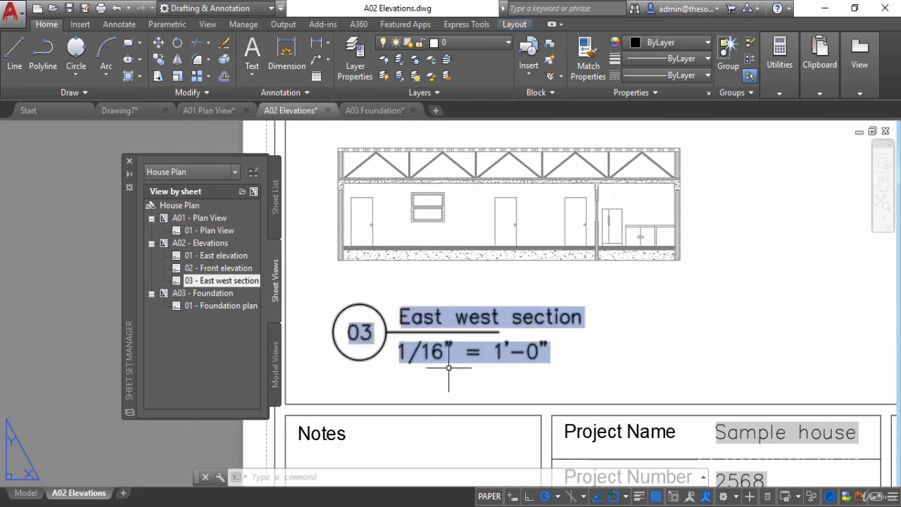
middle_click_drag(524, 356, 528, 385)
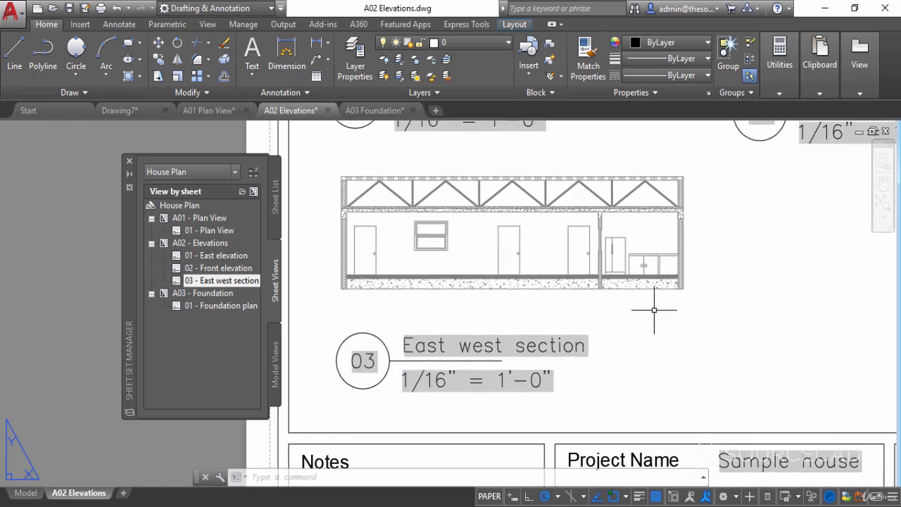
scroll(653, 310, "down", 4)
scroll(643, 241, "up", 4)
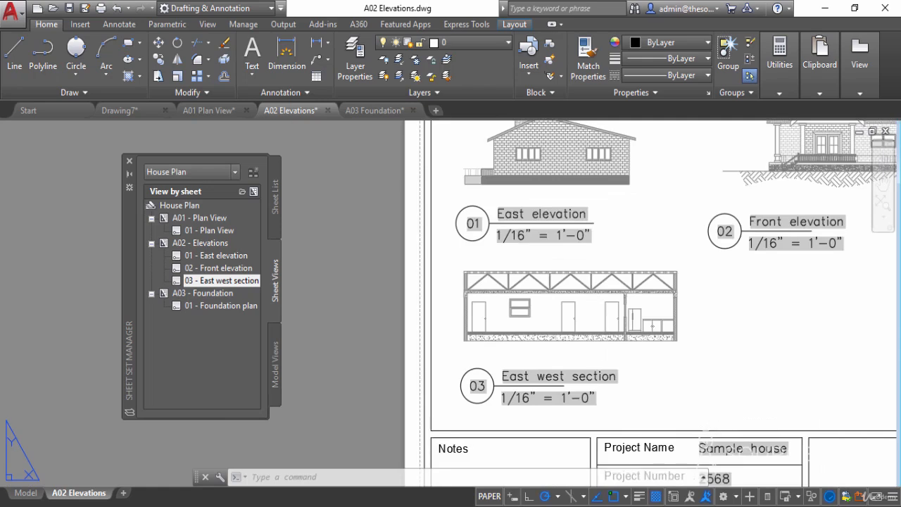
- From the A01 Plan View sheet, follow the 01 callout beside the east wall to its linked elevation, and return to the plan
left_click(205, 111)
middle_click_drag(745, 335, 573, 302)
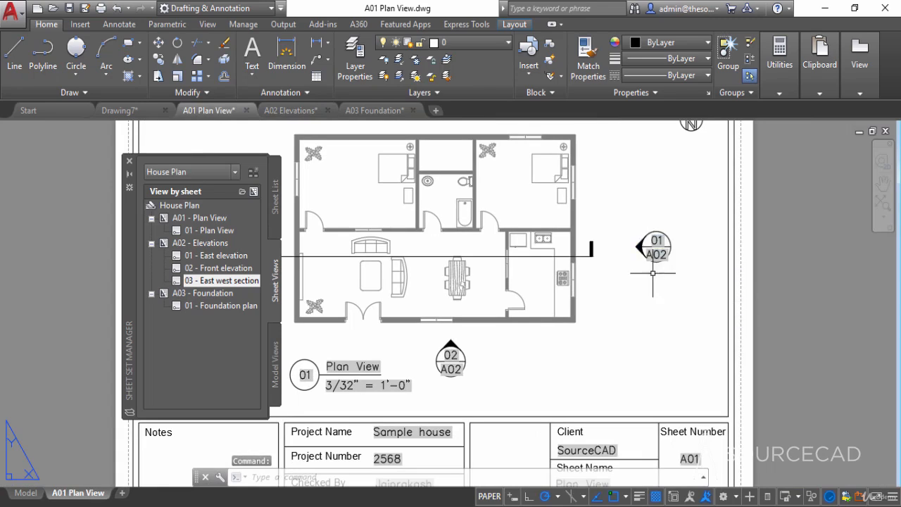
left_click(658, 245, "ctrl")
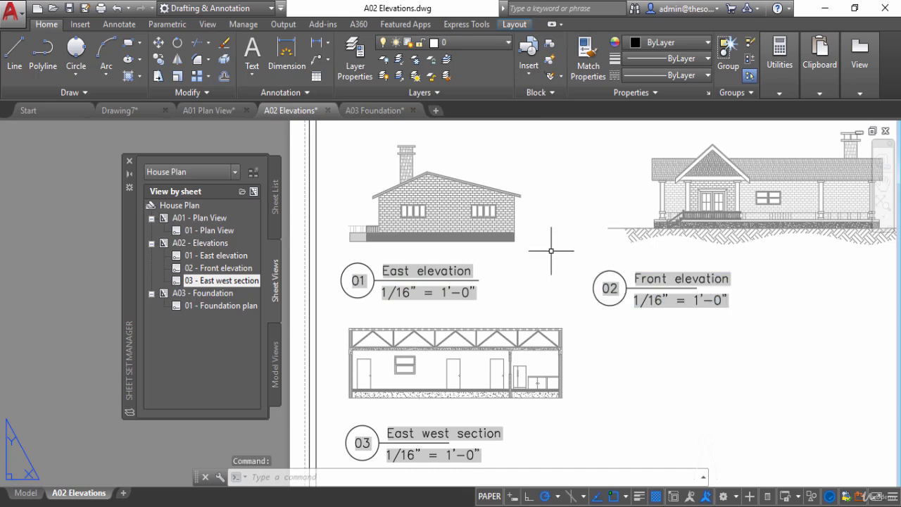
left_click(216, 111)
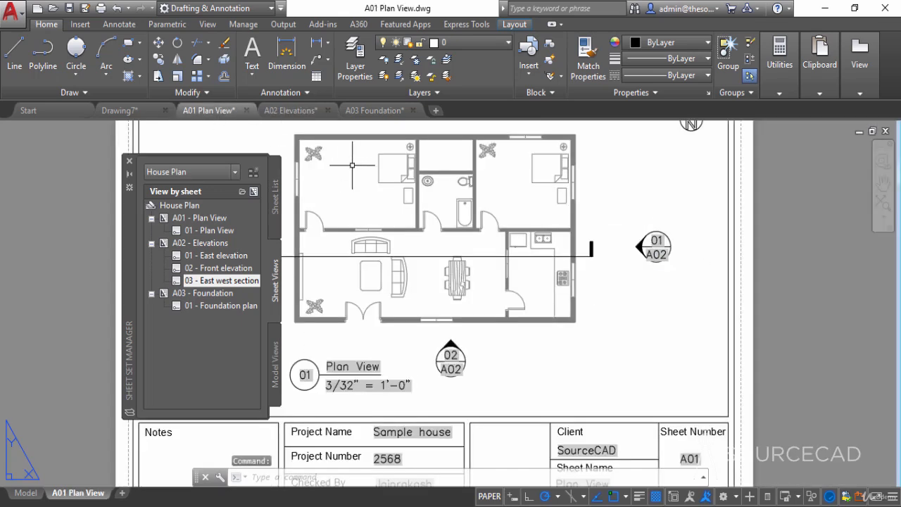
- Review the A03 Foundation sheet and examine the base of the east wall in the East west section on A02 Elevations
left_click(365, 110)
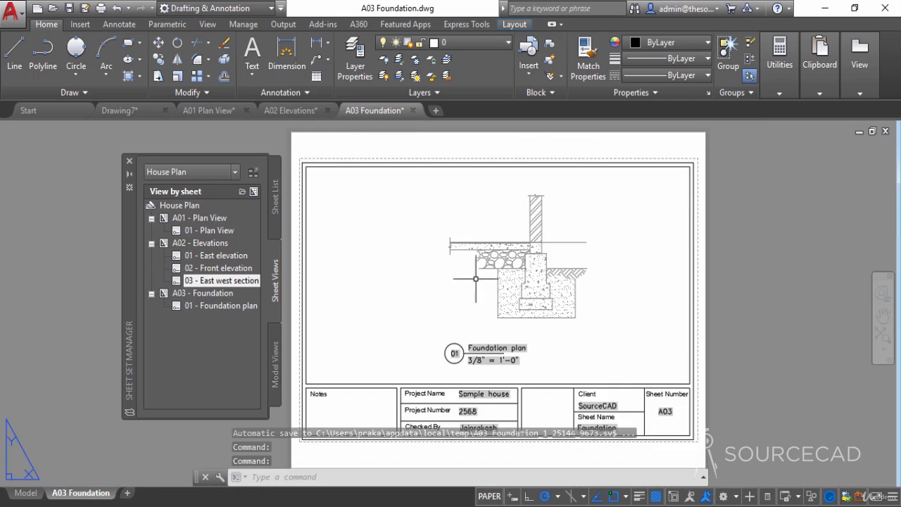
left_click(206, 117)
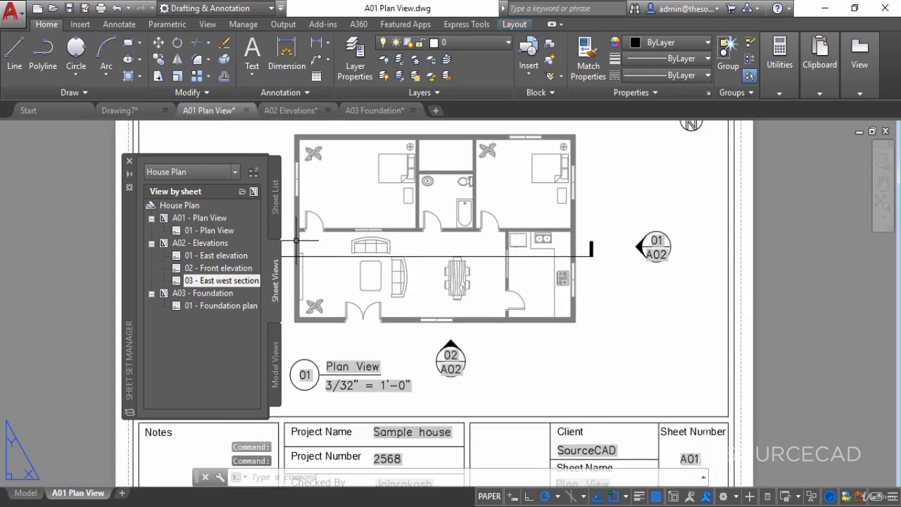
left_click(302, 115)
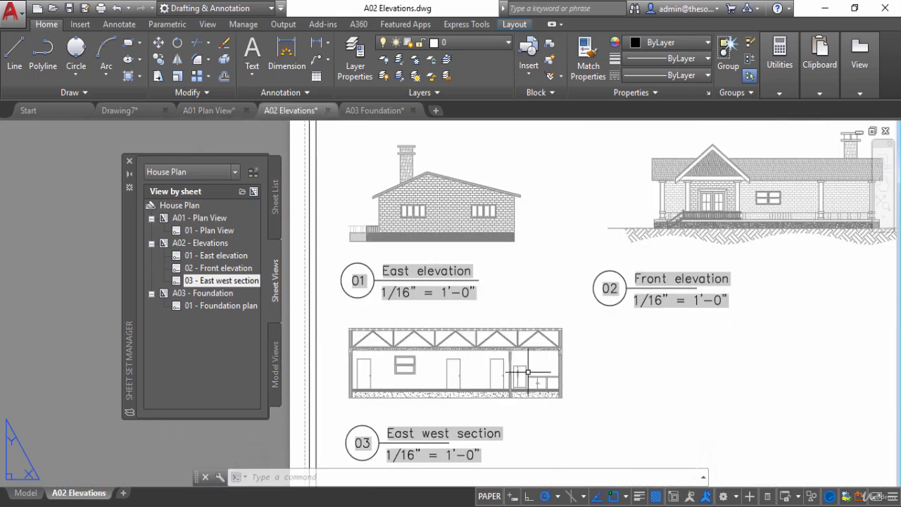
mouse_move(556, 433)
middle_mouse_down()
mouse_move(519, 366)
mouse_move(519, 278)
middle_mouse_up()
scroll(507, 277, "up", 3)
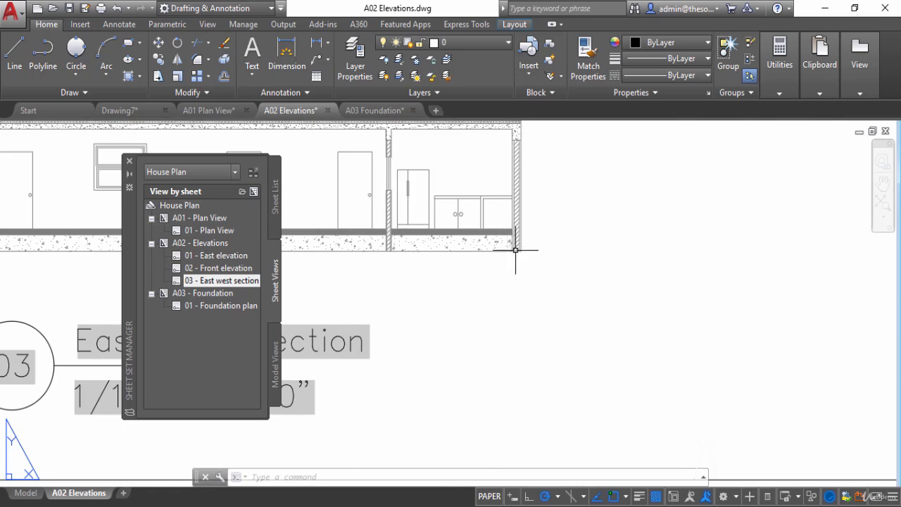
scroll(515, 247, "up", 2)
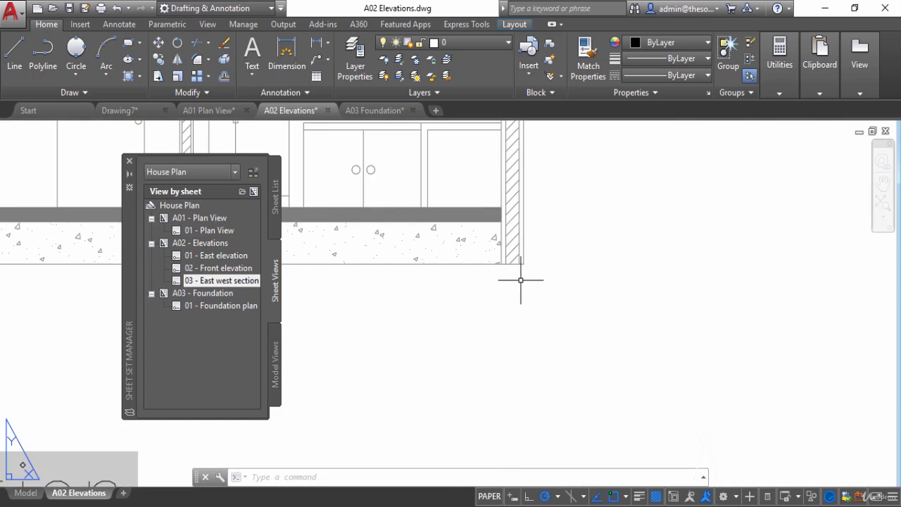
scroll(521, 279, "down", 5)
middle_click_drag(529, 287, 506, 303)
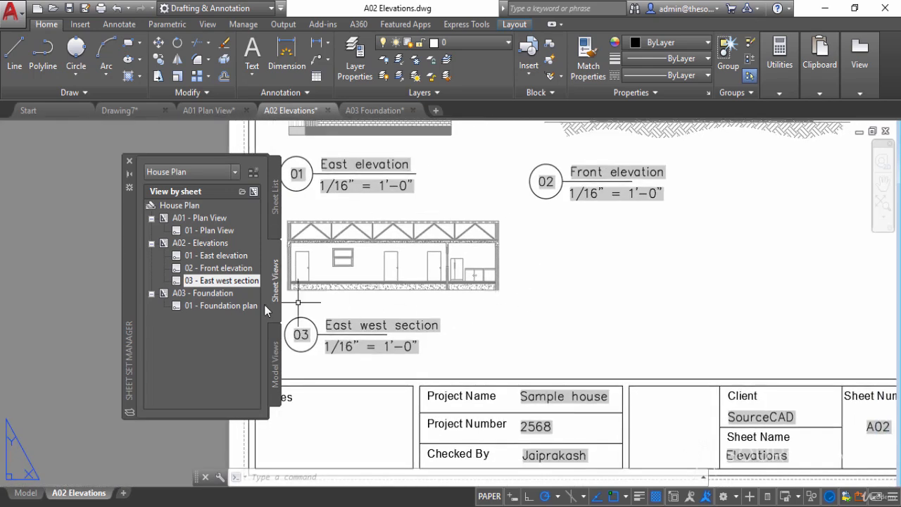
- Place a callout block for the 01 Foundation plan view just below and east of the East west section, keeping its default attributes
left_click(235, 305)
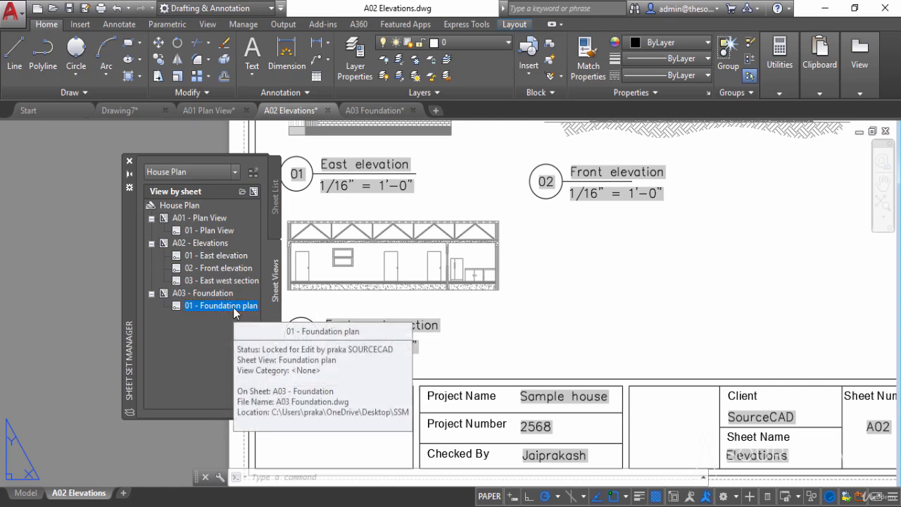
right_click(235, 309)
mouse_move(319, 371)
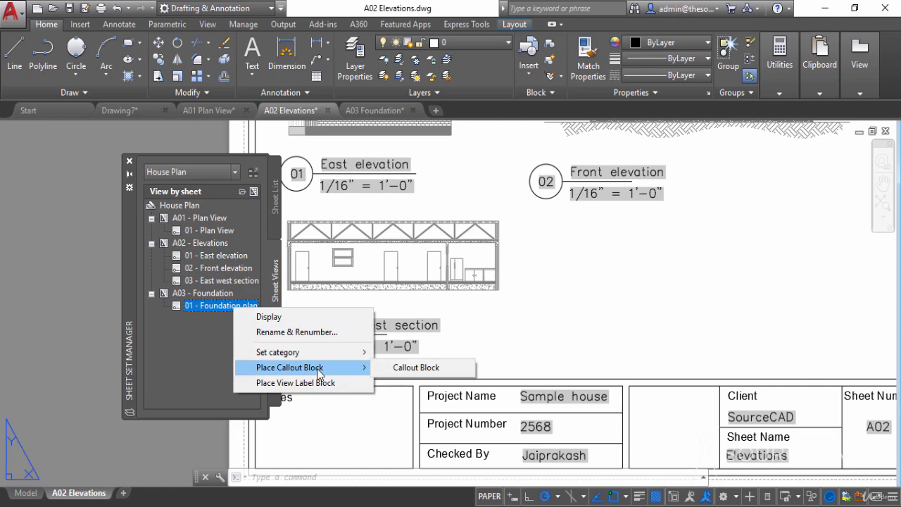
left_click(415, 368)
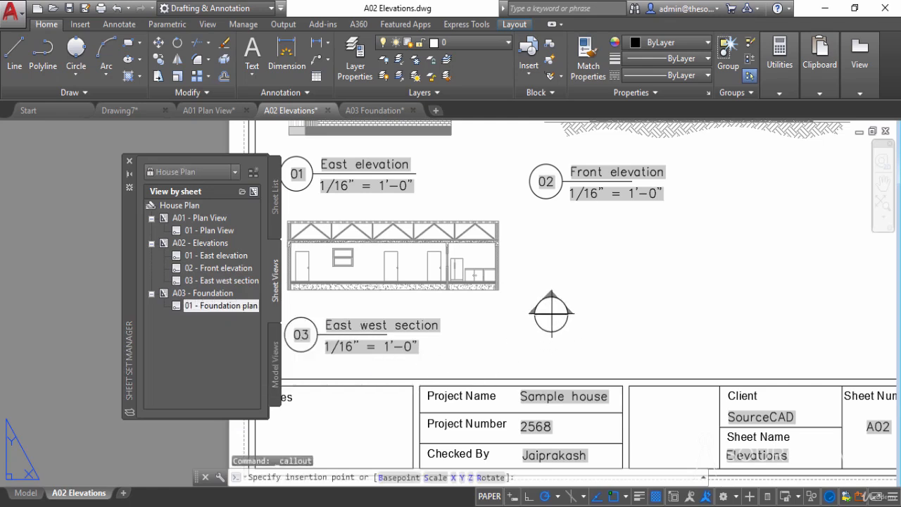
left_click(549, 316)
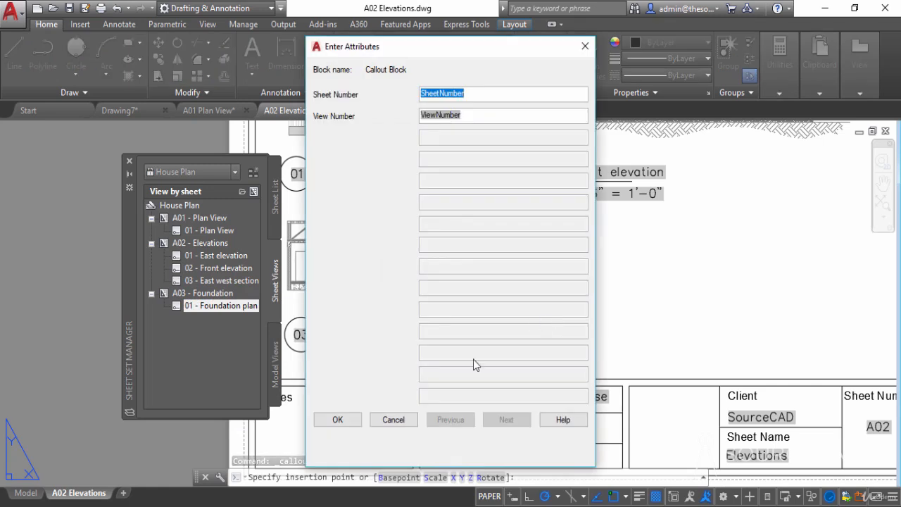
left_click(341, 419)
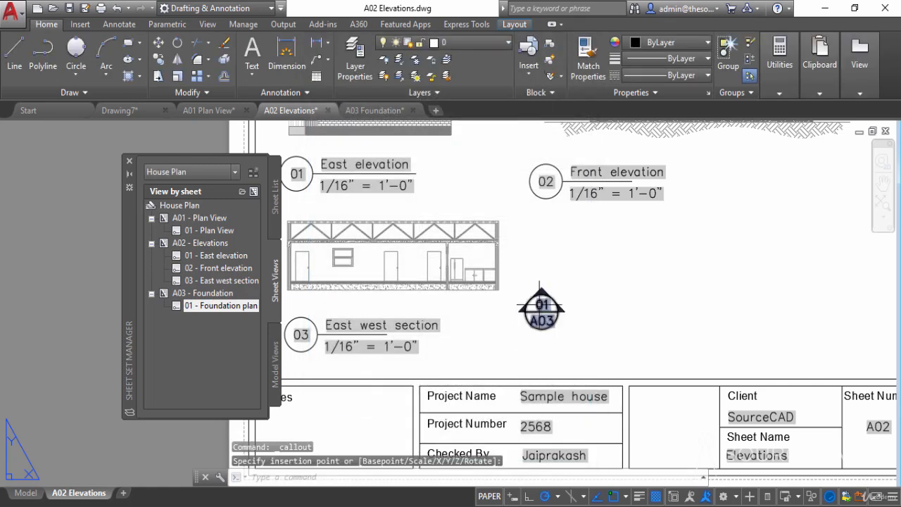
- Switch the new foundation callout from the Section symbol to Detail and deselect it
left_click(559, 312)
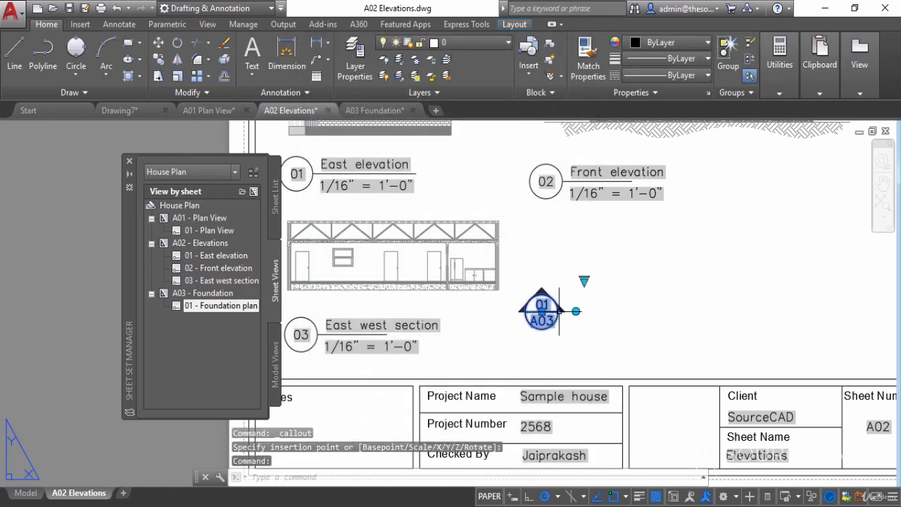
left_click(584, 279)
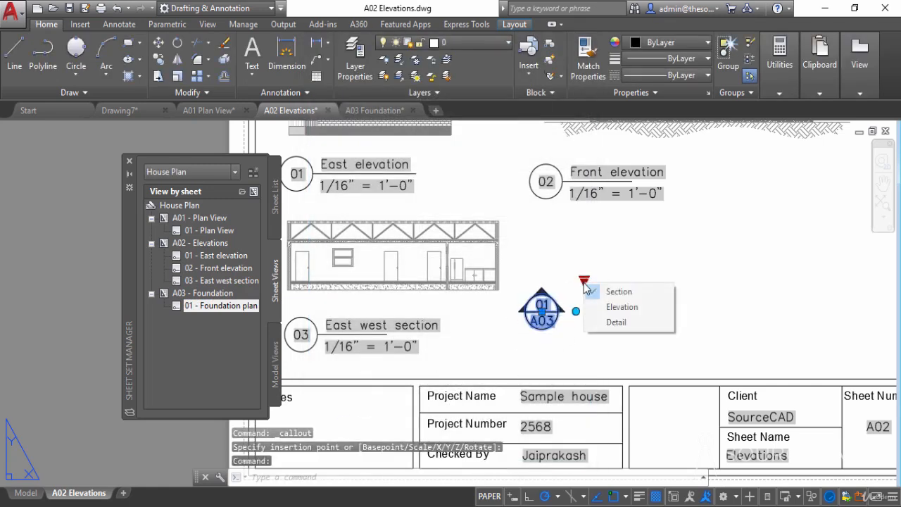
left_click(615, 323)
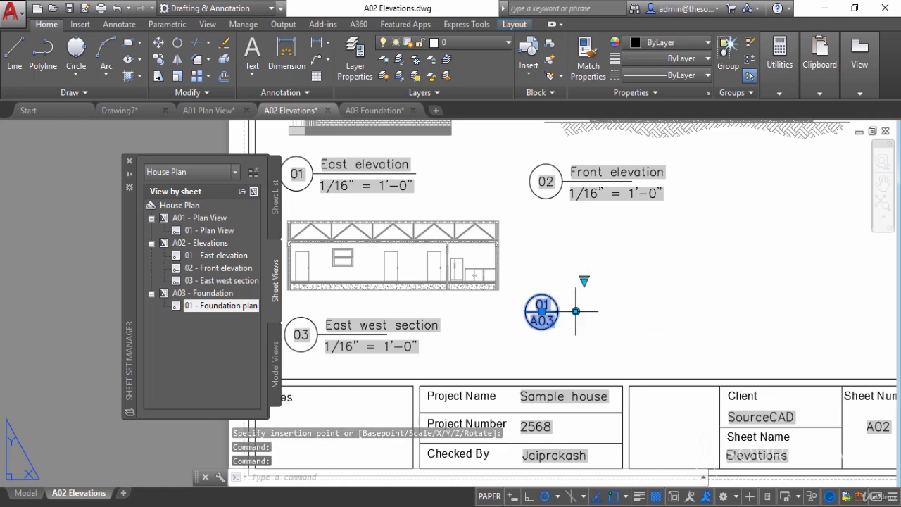
key("Escape")
- Check the detail callout's view and sheet numbers against the Foundation plan on the A03 Foundation sheet, and return to A02 Elevations
scroll(496, 295, "up", 5)
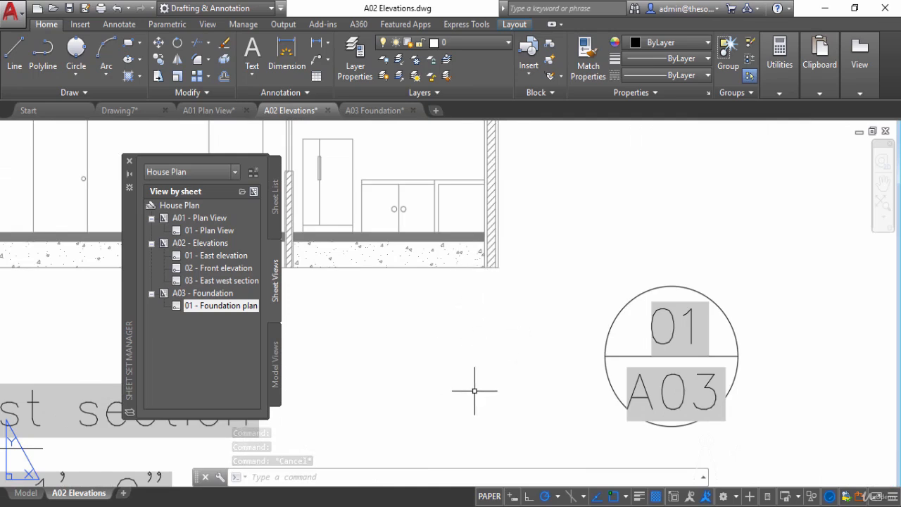
scroll(486, 285, "down", 4)
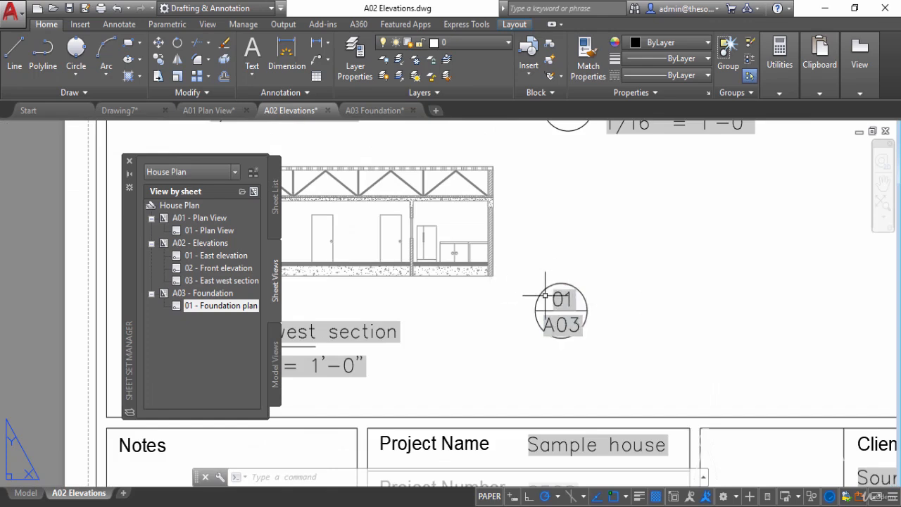
scroll(535, 297, "down", 2)
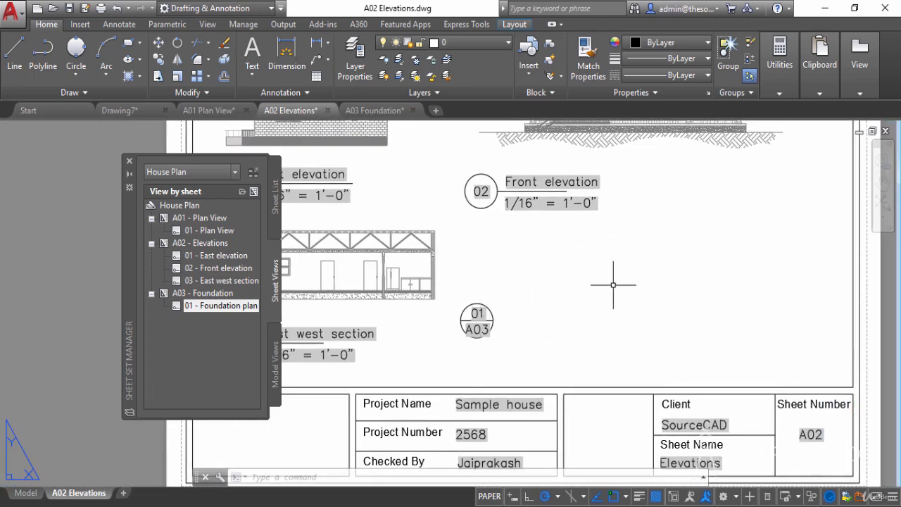
left_click(375, 110)
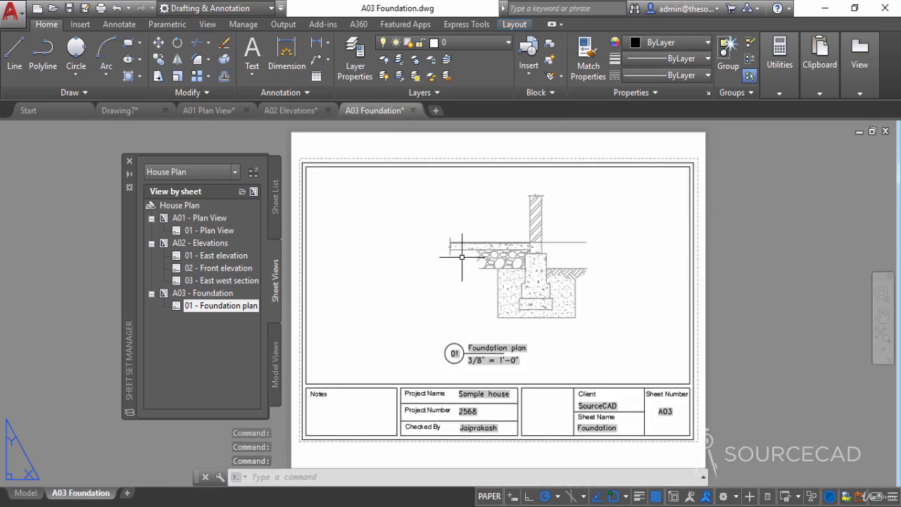
mouse_move(293, 112)
left_click(323, 150)
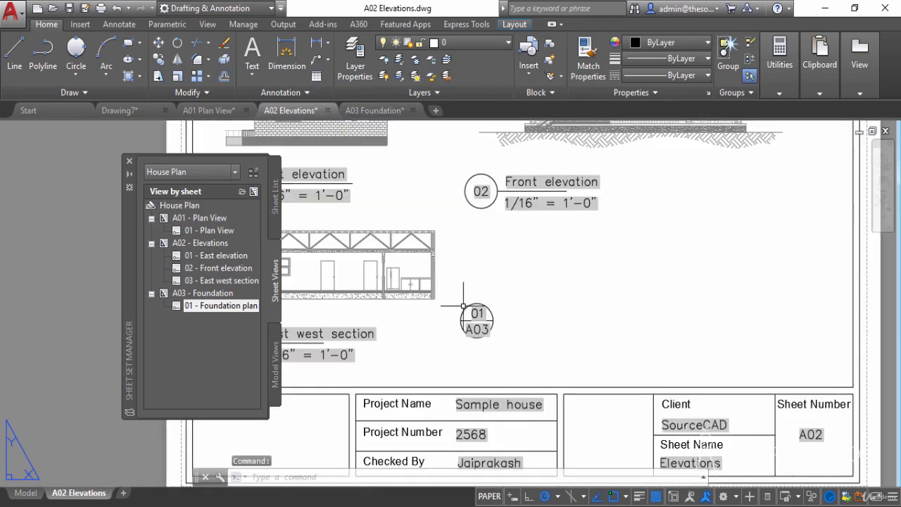
- Draw a small upright rectangle around the base of the east wall in the East west section, extending below the slab
scroll(485, 322, "up", 2)
scroll(484, 324, "up", 2)
middle_click_drag(483, 326, 551, 350)
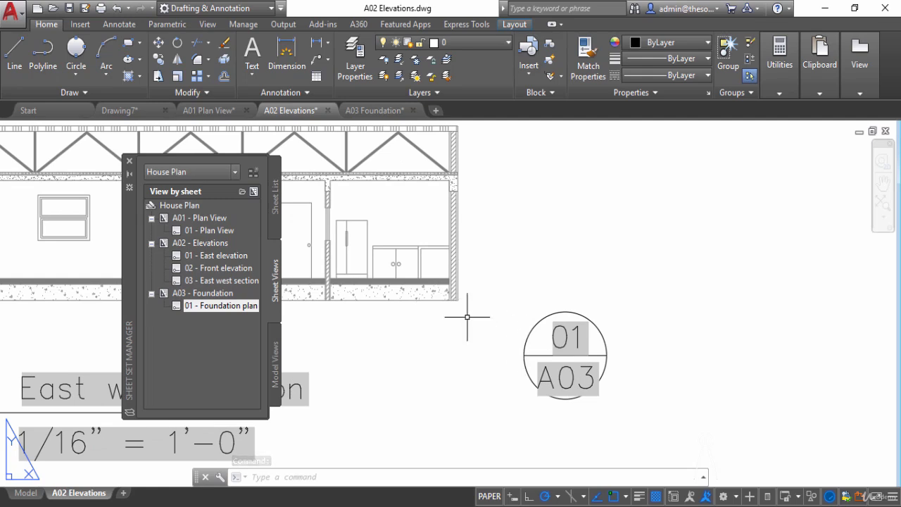
left_click(128, 45)
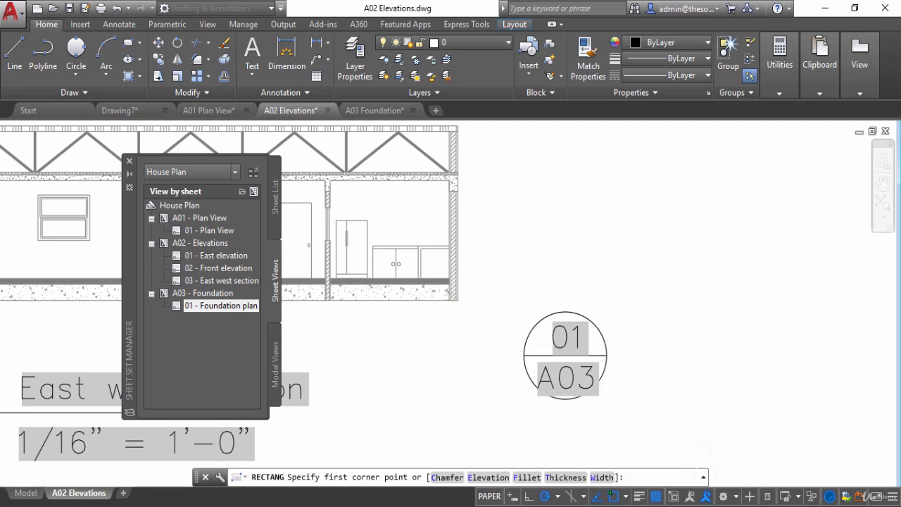
scroll(445, 287, "up", 4)
left_click(450, 280)
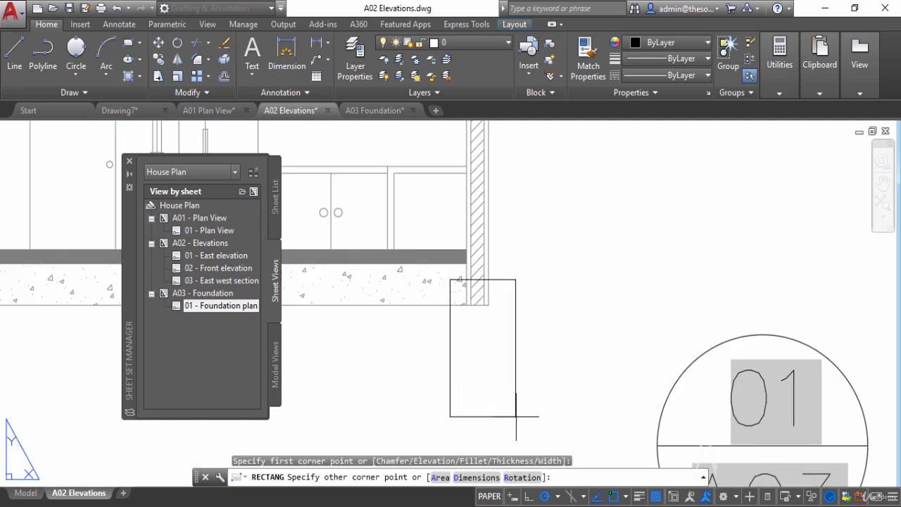
left_click(519, 407)
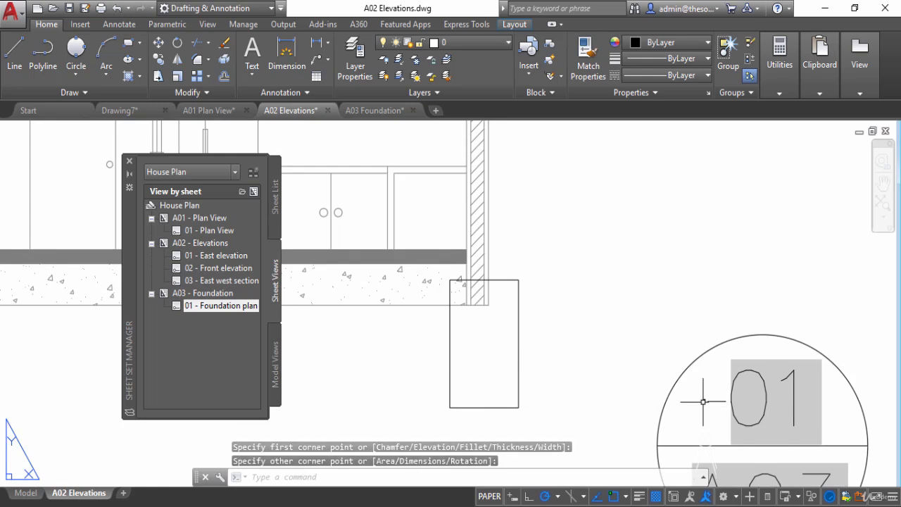
- Fillet all corners of the rectangle as a polyline, using a small radius picked between two points
scroll(489, 356, "down", 3)
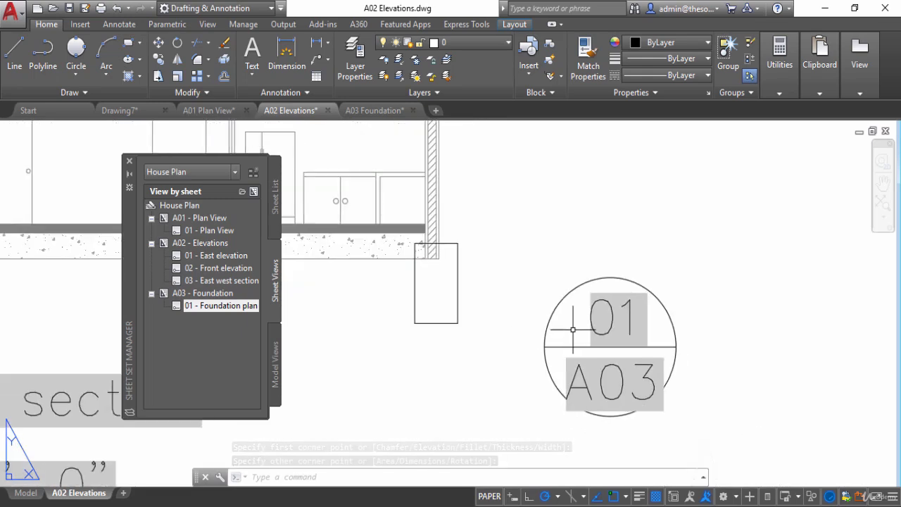
left_click(198, 60)
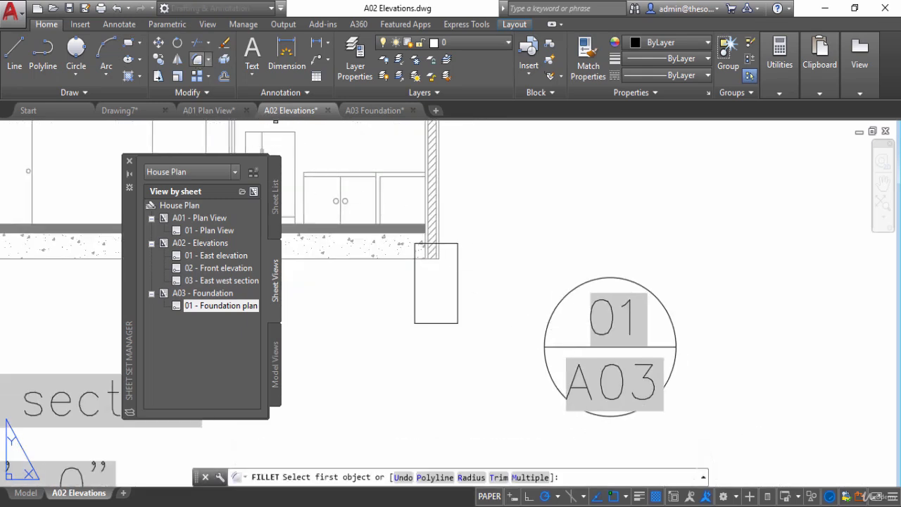
left_click(466, 475)
left_click(462, 333)
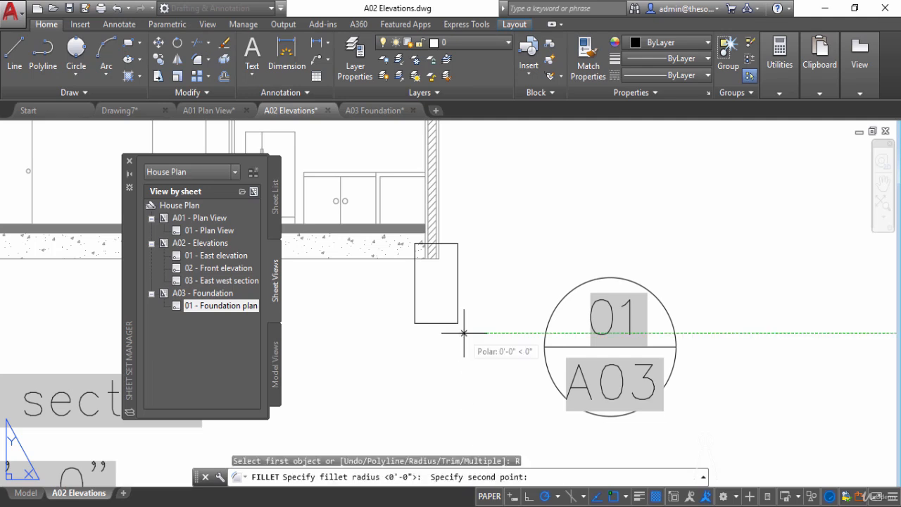
left_click(466, 333)
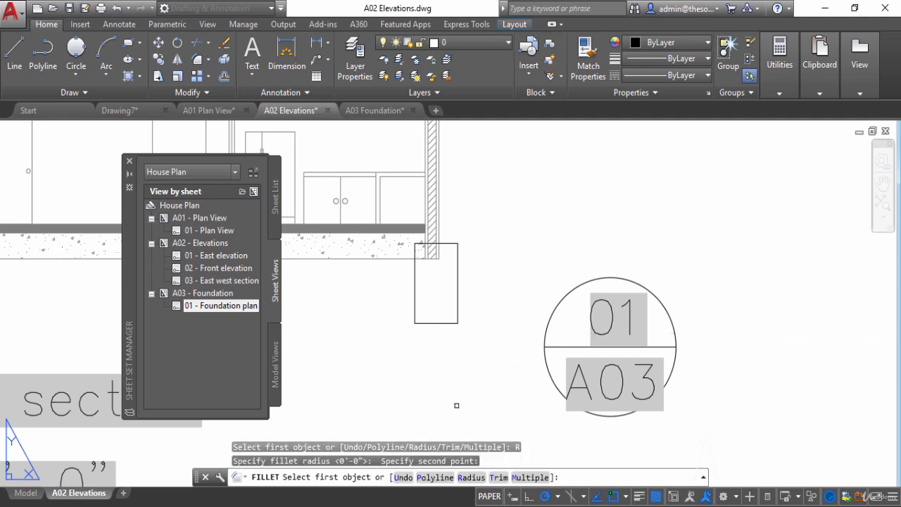
left_click(434, 478)
left_click(438, 323)
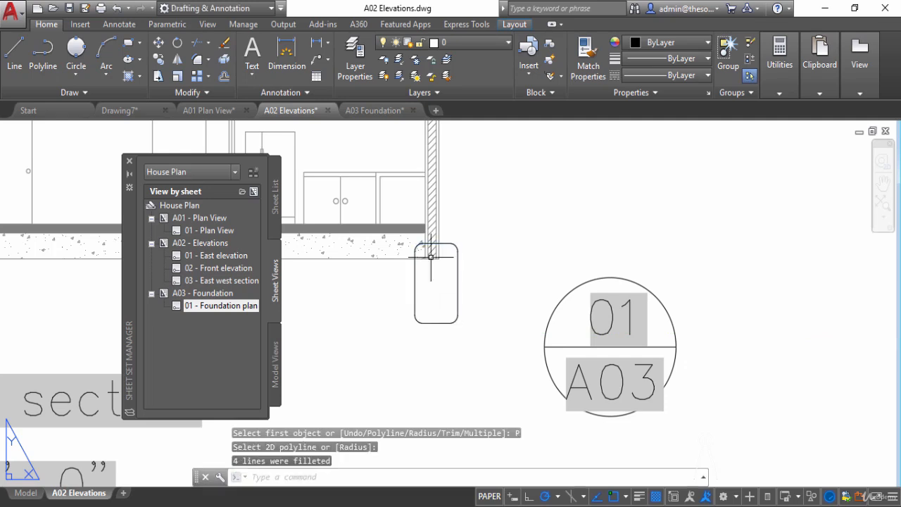
- Select the rounded rectangle and load the ISO dash linetype ACAD_ISO02W100 from acad.lin
left_click(458, 266)
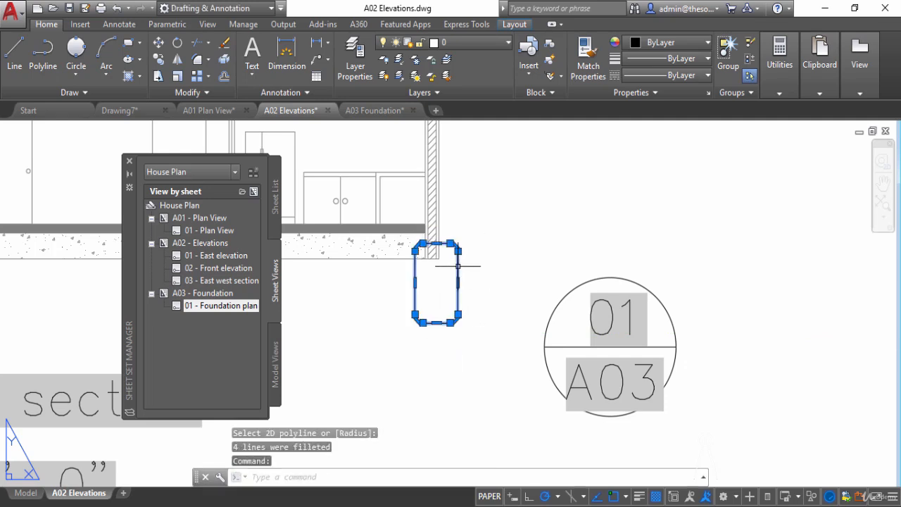
left_click(693, 76)
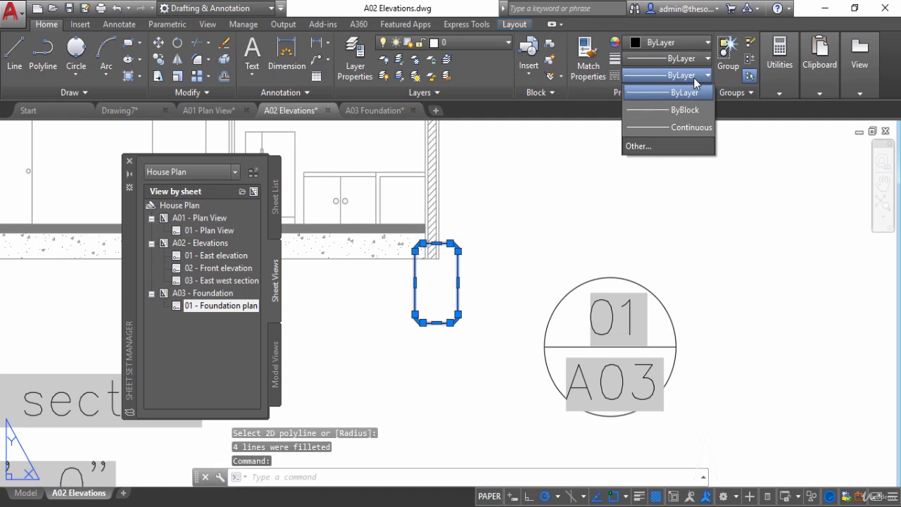
left_click(667, 146)
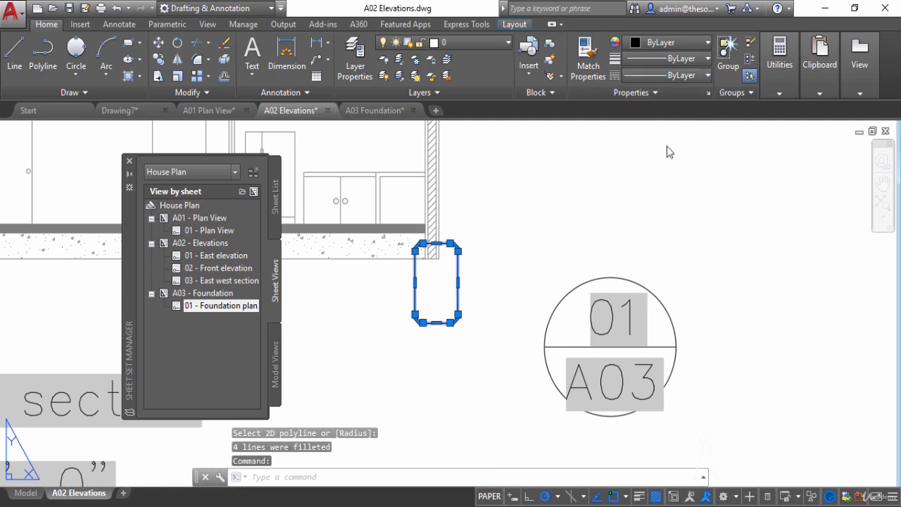
left_click(342, 147)
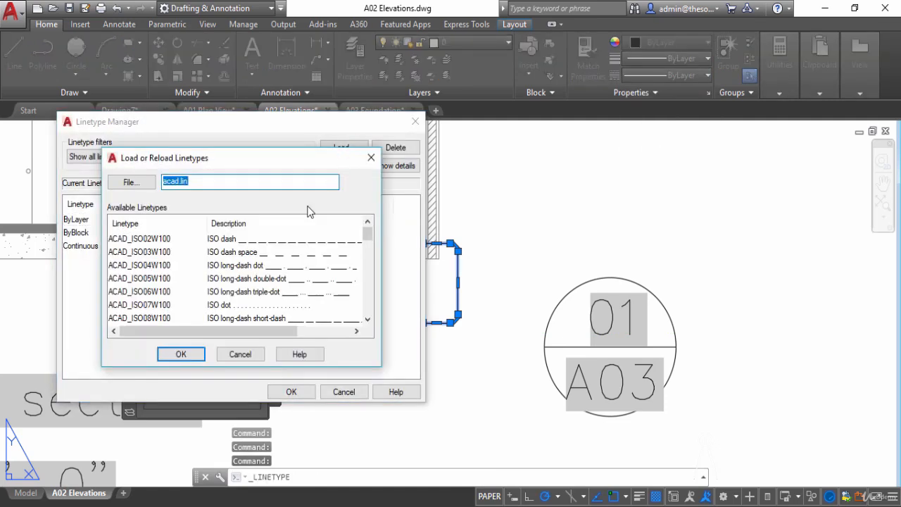
left_click(158, 238)
left_click(183, 354)
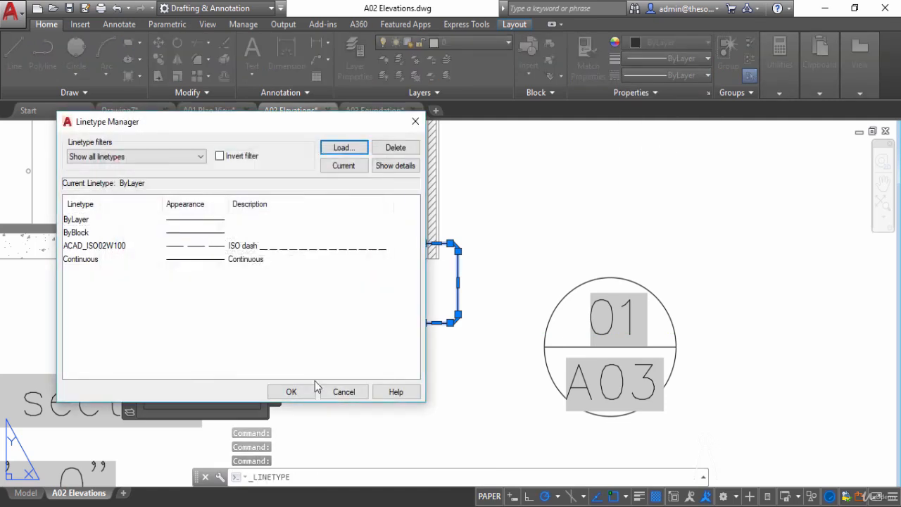
left_click(303, 392)
- Assign the ACAD_ISO02W100 linetype to the rounded rectangle and open its properties
left_click(413, 241)
left_click(491, 326)
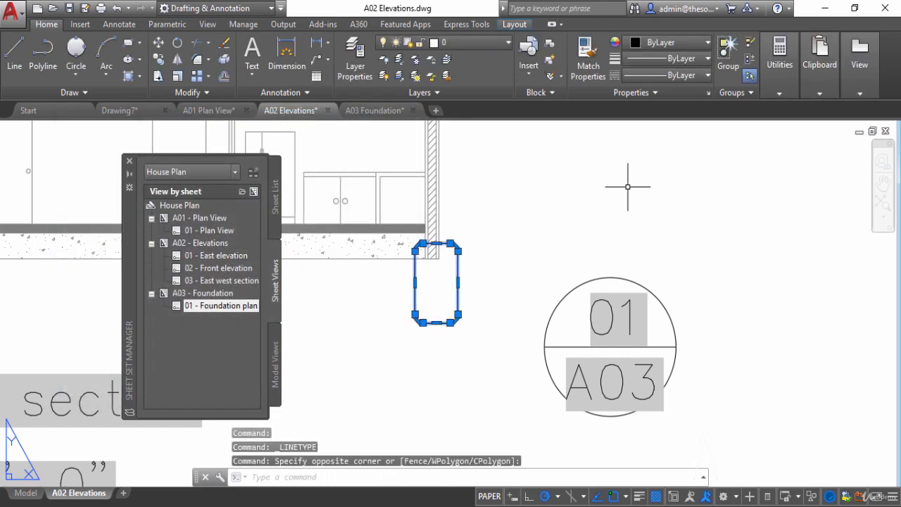
left_click(685, 78)
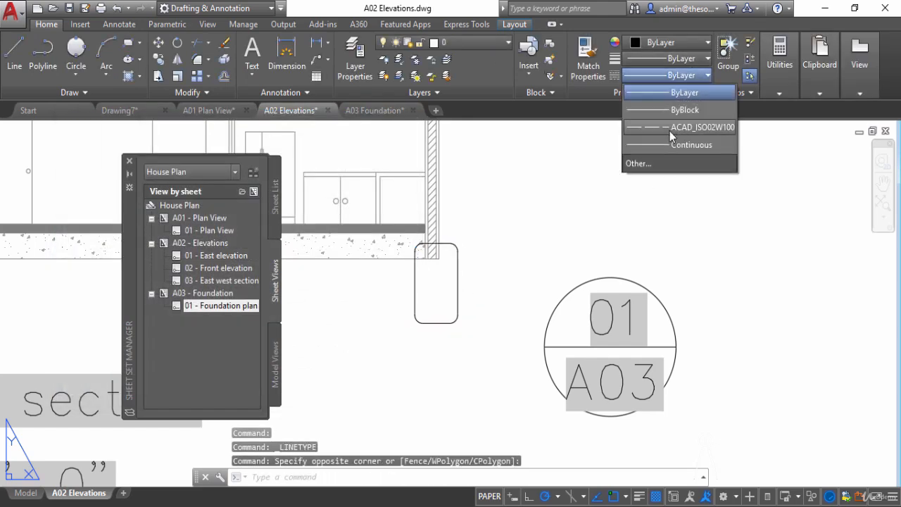
left_click(669, 125)
right_click(530, 183)
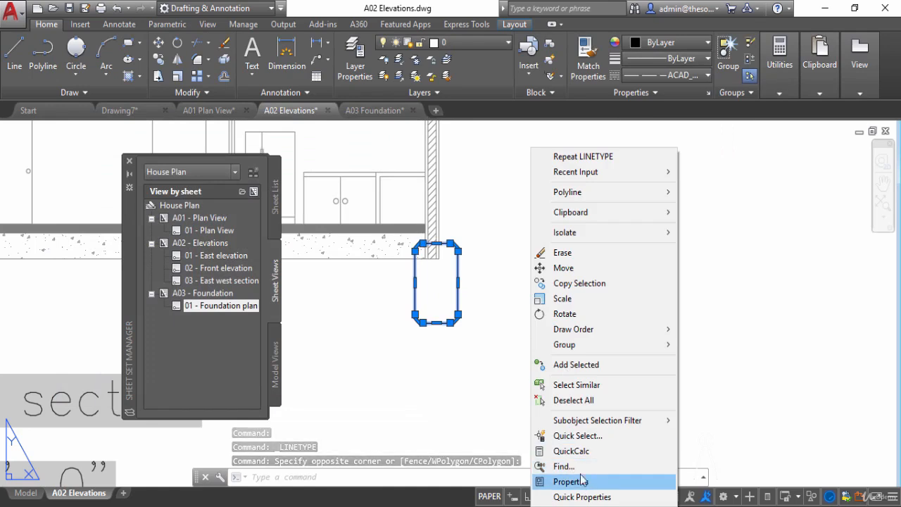
left_click(571, 481)
- Try linetype scales of 0.05 and 0.01 on the rounded rectangle
left_click(685, 233)
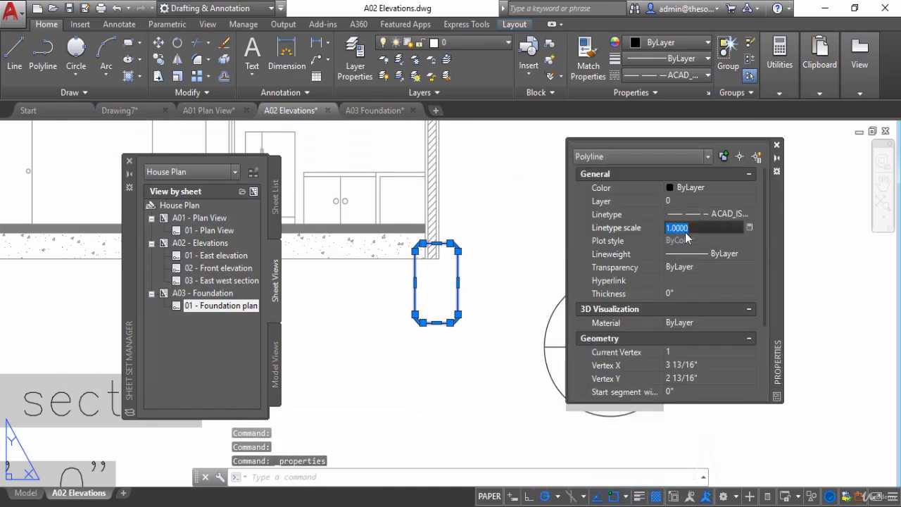
type("0.05")
key("Return")
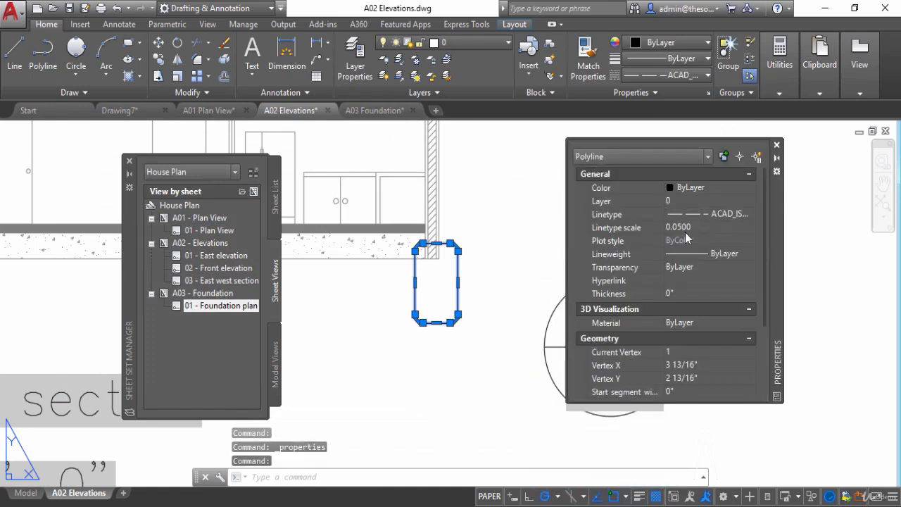
left_click(694, 231)
type("0.")
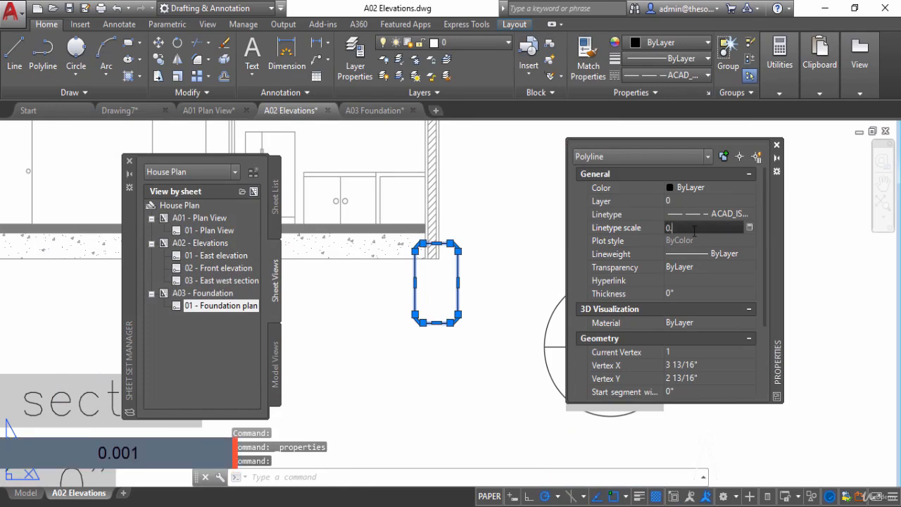
type("0100")
key("Return")
- Set the rounded rectangle's linetype scale to 0.001, deselect it and close its properties
left_click(698, 230)
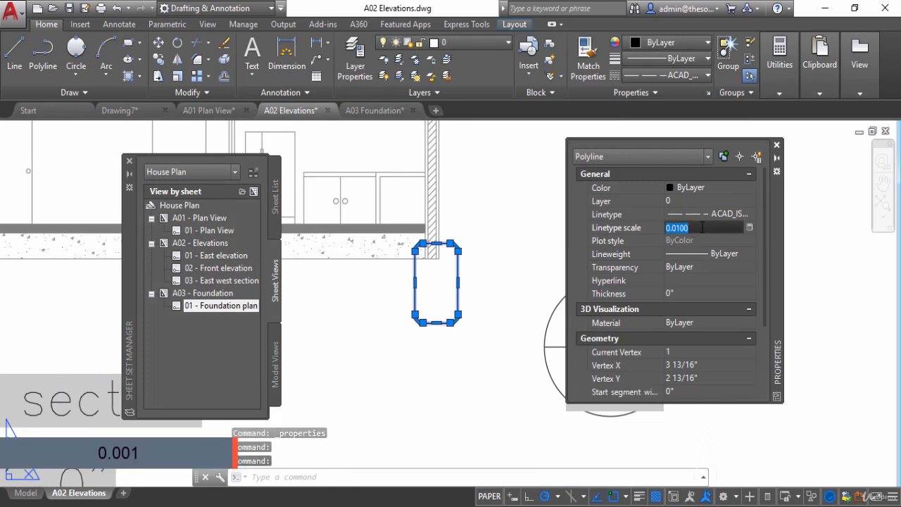
type("0.001")
key("Return")
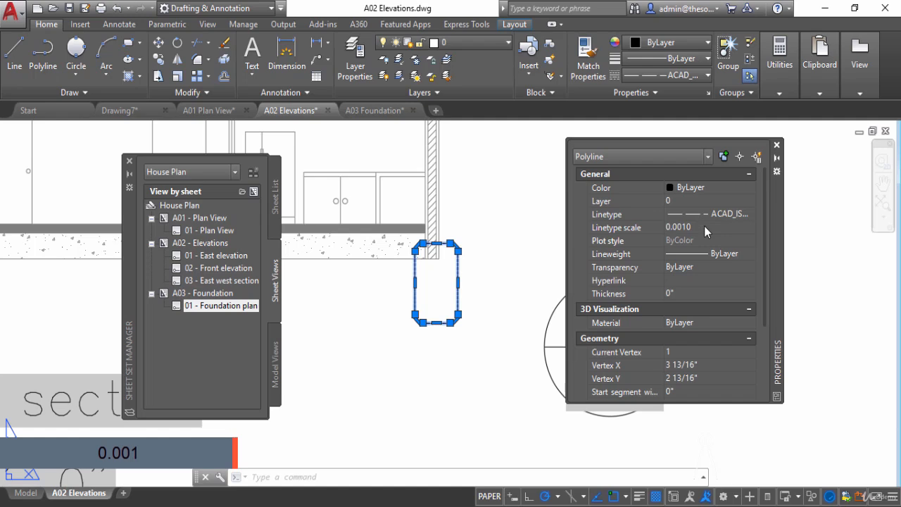
key("Escape")
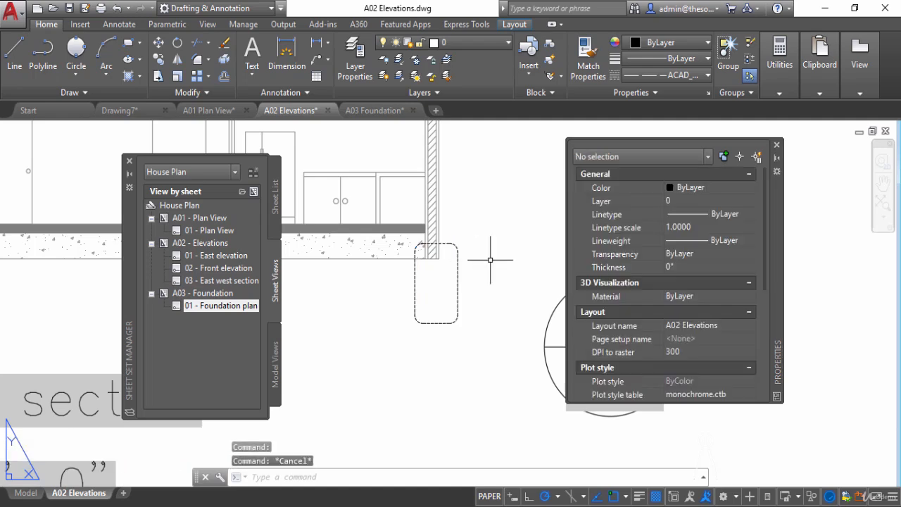
left_click(777, 146)
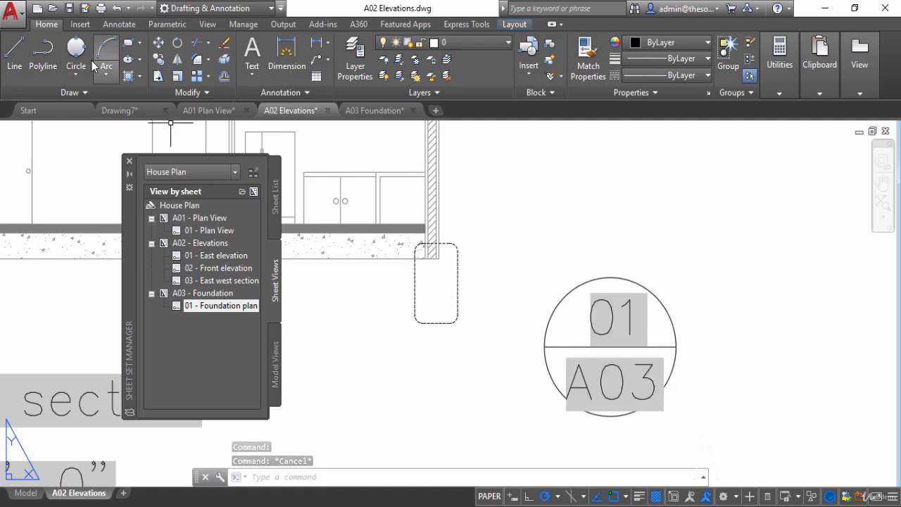
- Draw a leader line from the rounded rectangle's lower-right corner to the west quadrant of the 01/A03 detail callout
left_click(14, 50)
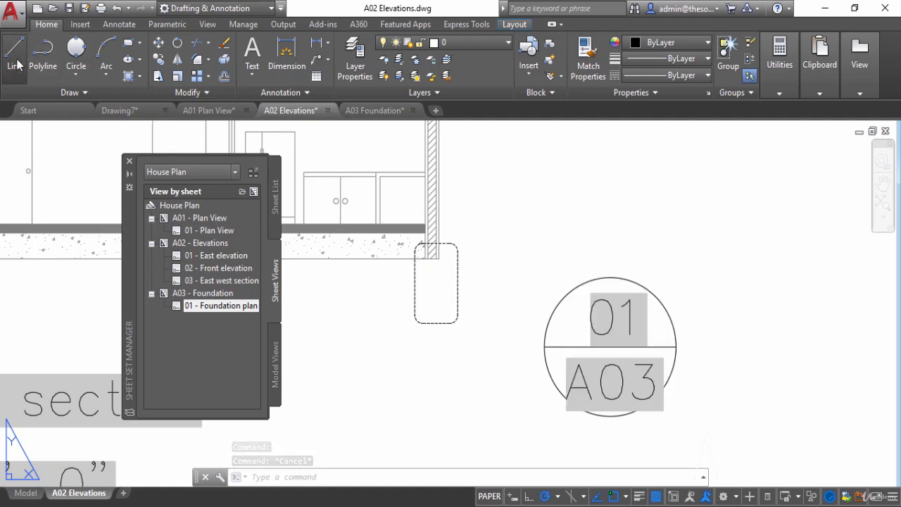
left_click(455, 321)
left_click(544, 347)
right_click(528, 280)
left_click(556, 287)
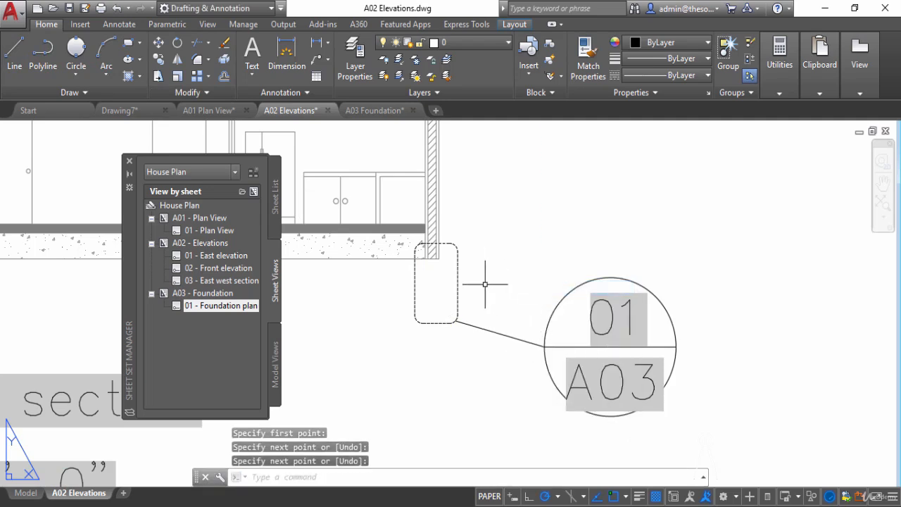
- Give the leader line the ACAD_ISO02W100 linetype with a linetype scale of 0.001, and deselect it
left_click(501, 333)
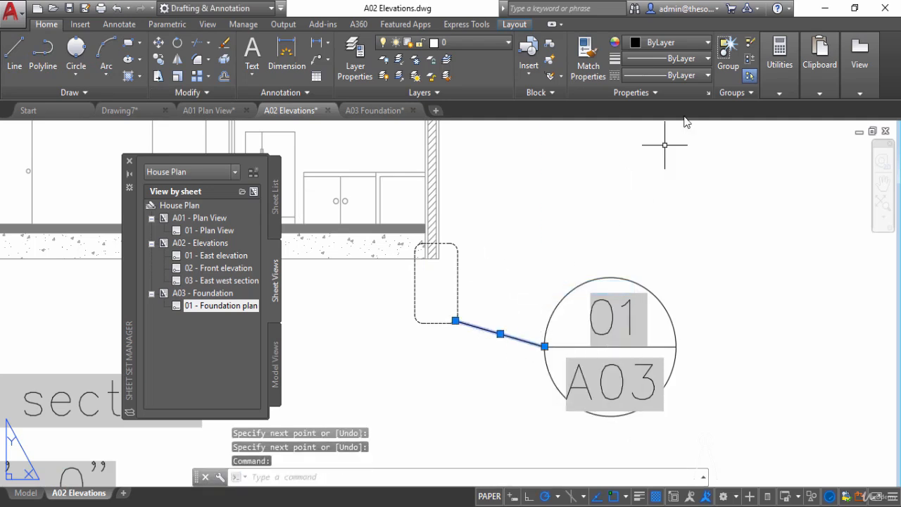
left_click(674, 76)
left_click(689, 130)
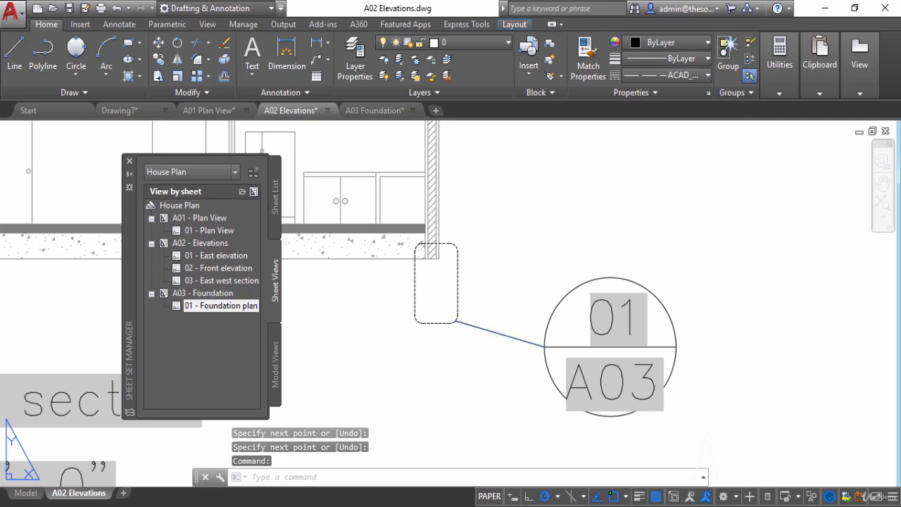
right_click(584, 236)
left_click(660, 483)
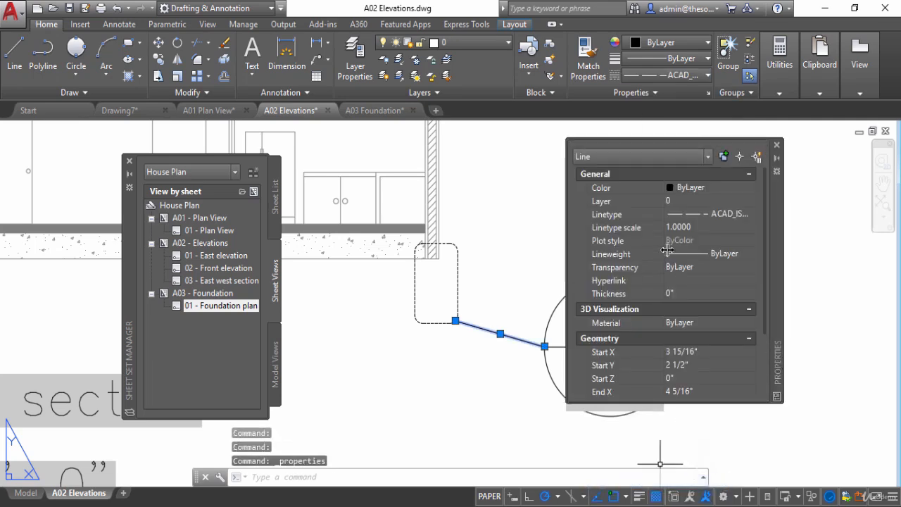
left_click(687, 227)
type("0.001")
key("Return")
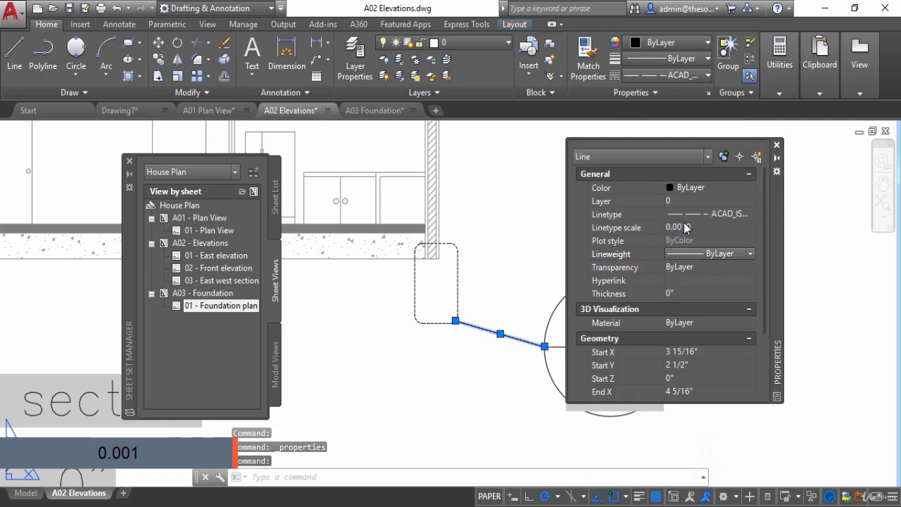
left_click(777, 146)
key("Escape")
- Review the detail callout on A02 Elevations and the Foundation plan view it references on A03 Foundation
scroll(774, 226, "down", 2)
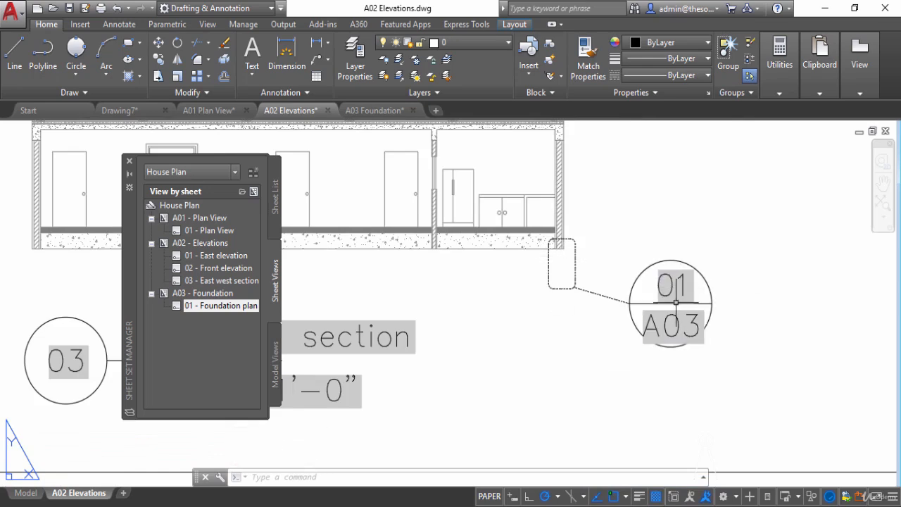
scroll(675, 285, "down", 10)
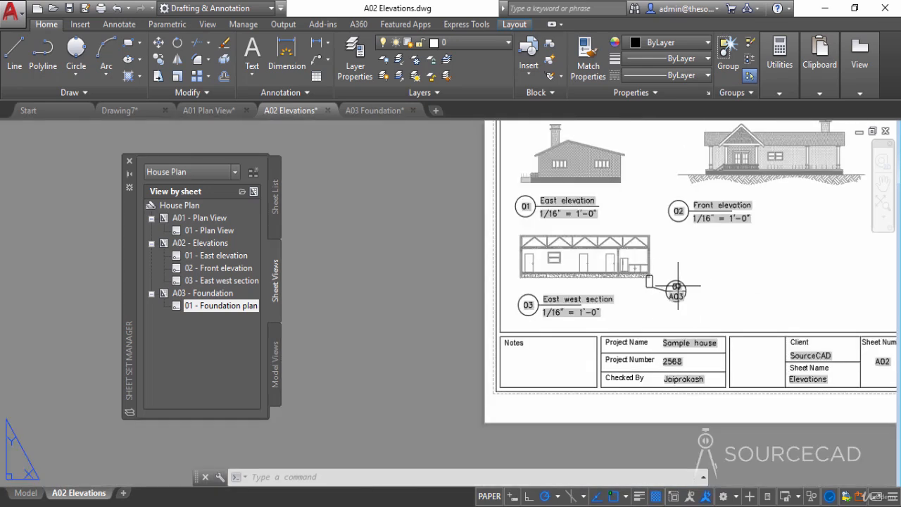
middle_click_drag(695, 300, 600, 329)
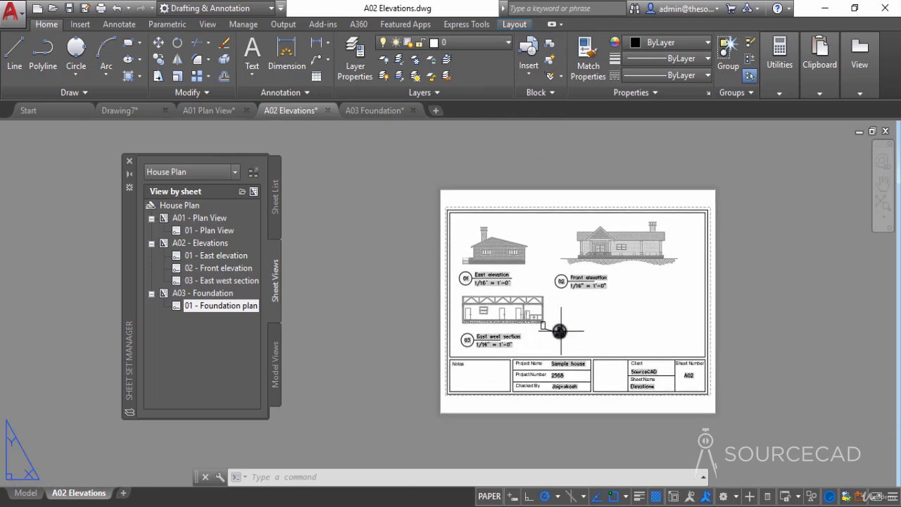
left_click(376, 113)
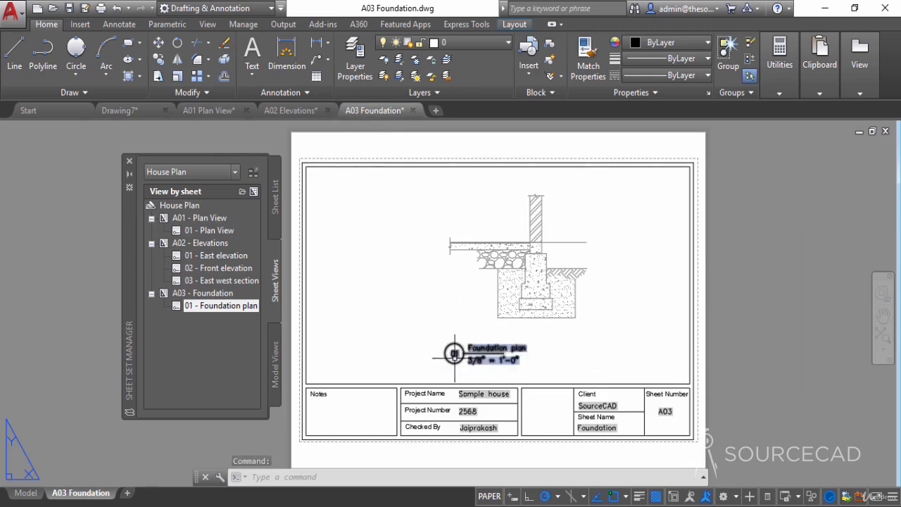
scroll(554, 277, "up", 2)
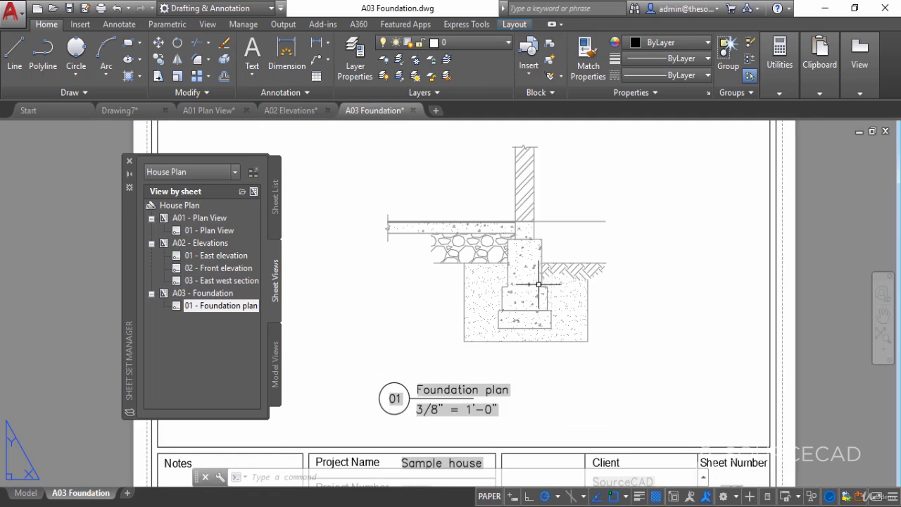
scroll(538, 284, "down", 4)
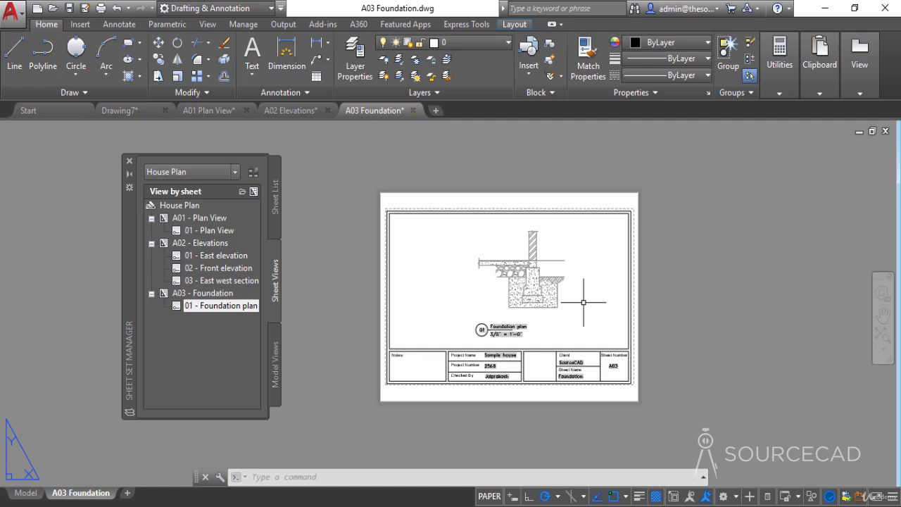
- Show the House Plan sheet list and review the whole A01 Plan View sheet with its elevation and section callouts
left_click(279, 193)
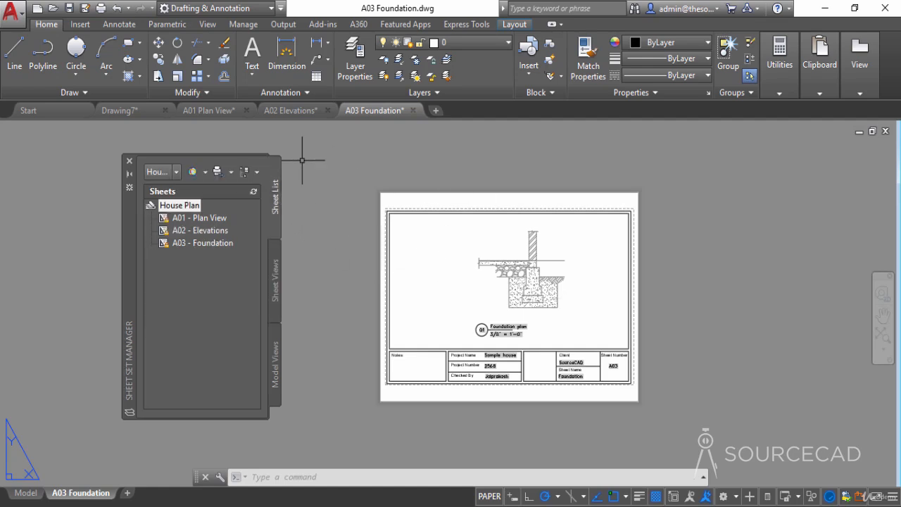
left_click(292, 111)
left_click(209, 111)
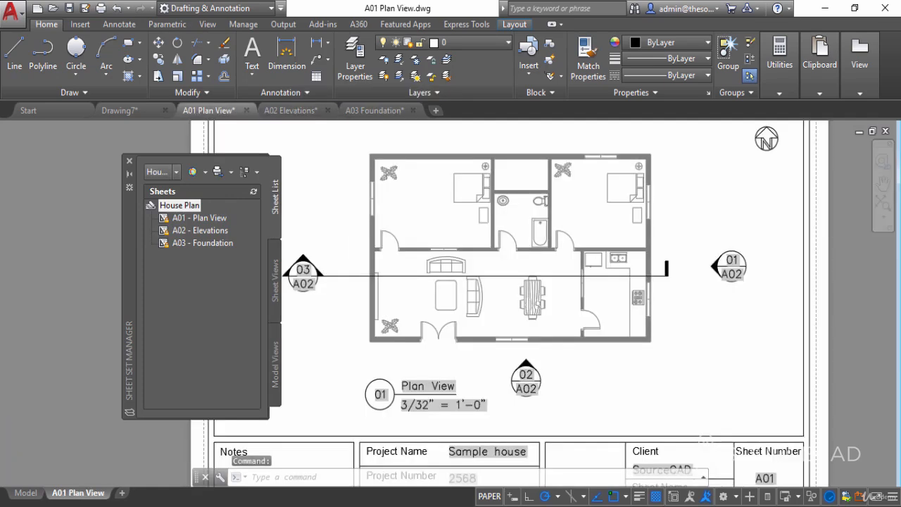
scroll(346, 222, "down", 4)
middle_click_drag(490, 273, 564, 296)
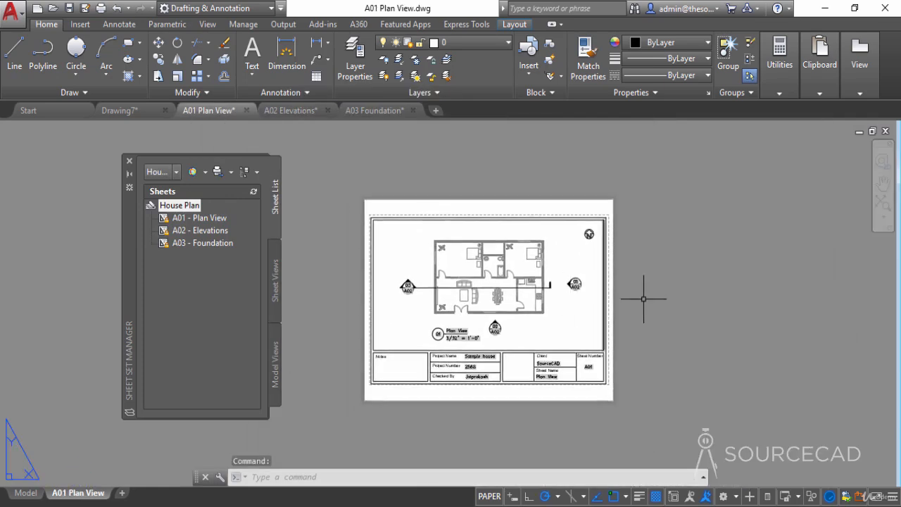
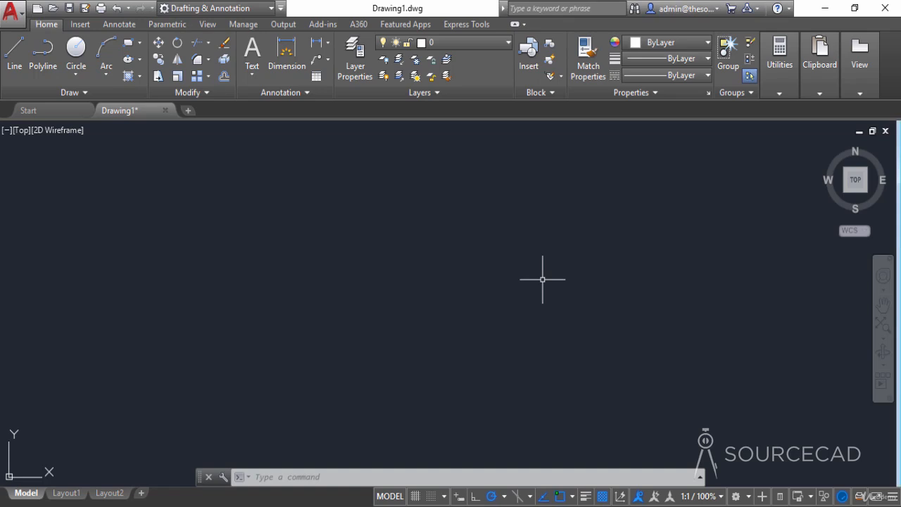
- Open the House Plan sheet set file from the SSM folder on the desktop
left_click(828, 9)
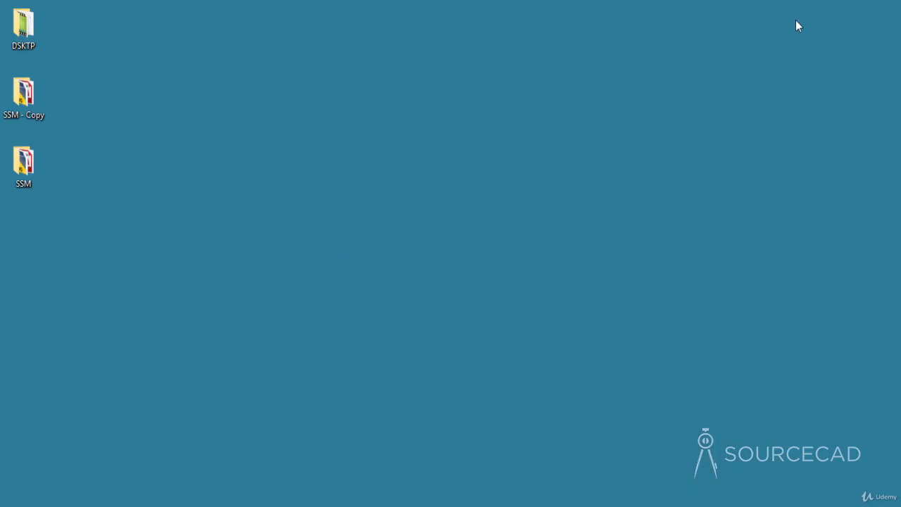
double_click(29, 161)
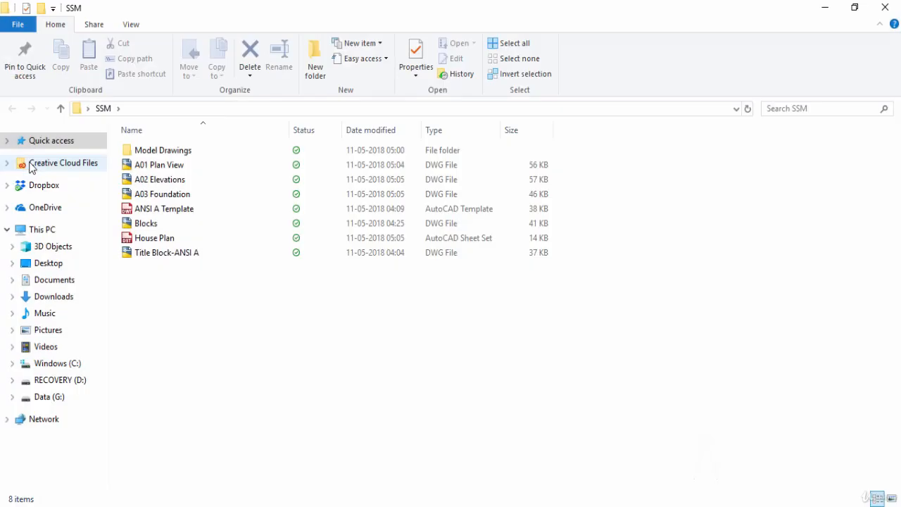
left_click(228, 243)
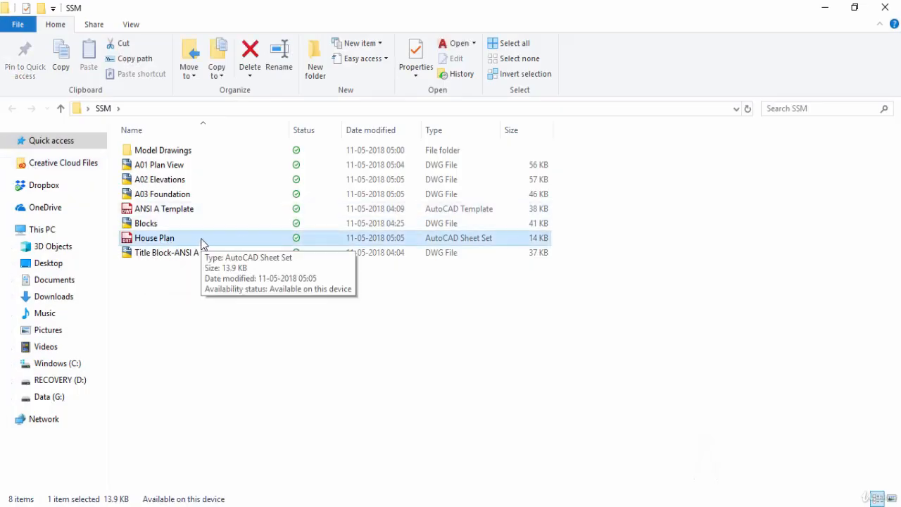
double_click(203, 243)
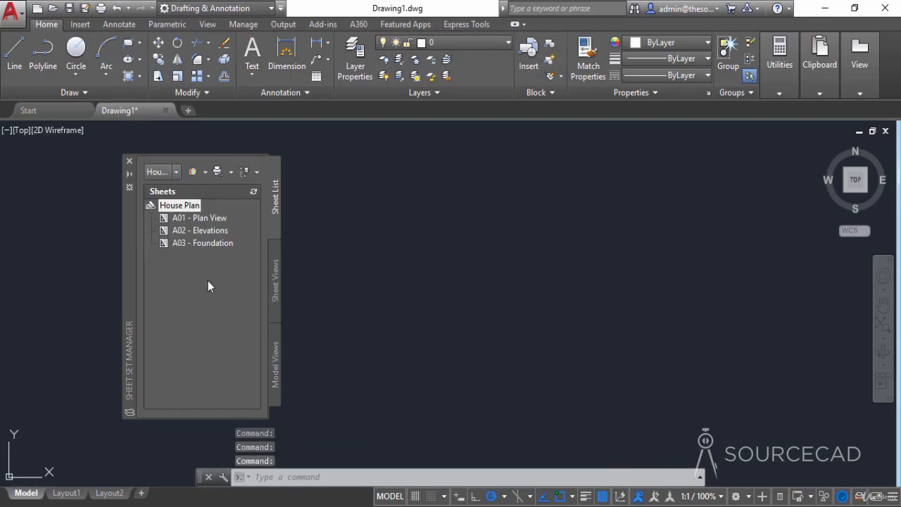
- Look through the three sheets of the House Plan set and show its views grouped by sheet
left_click(212, 217)
left_click(220, 230)
left_click(216, 243)
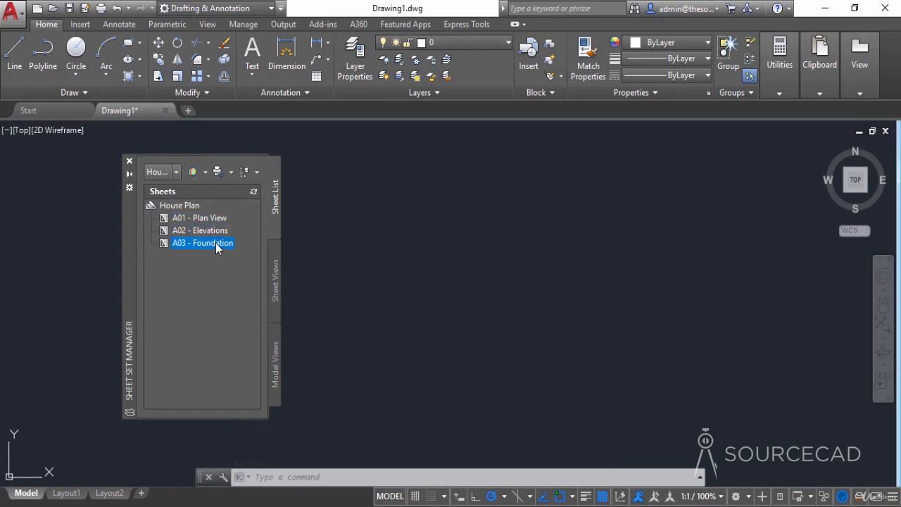
left_click(276, 265)
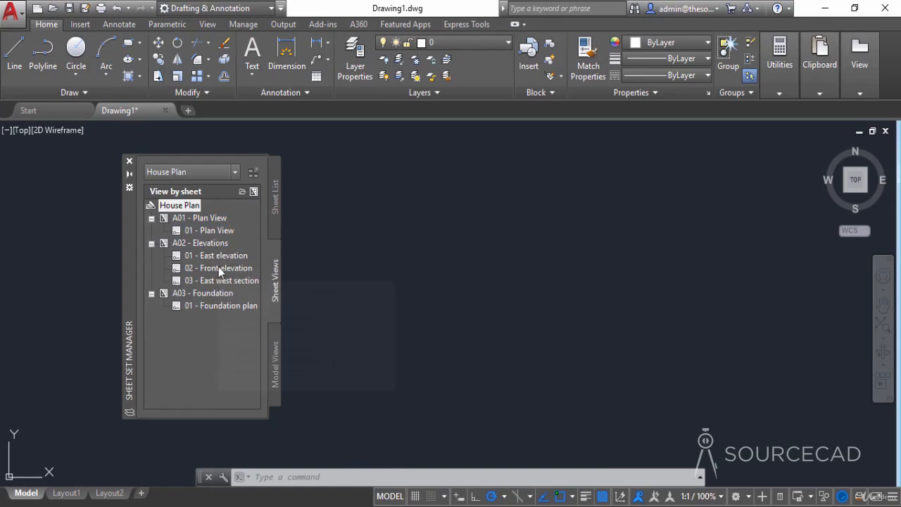
- Review the whole A02 Elevations sheet by opening its East west section view, and close the drawing
mouse_move(226, 279)
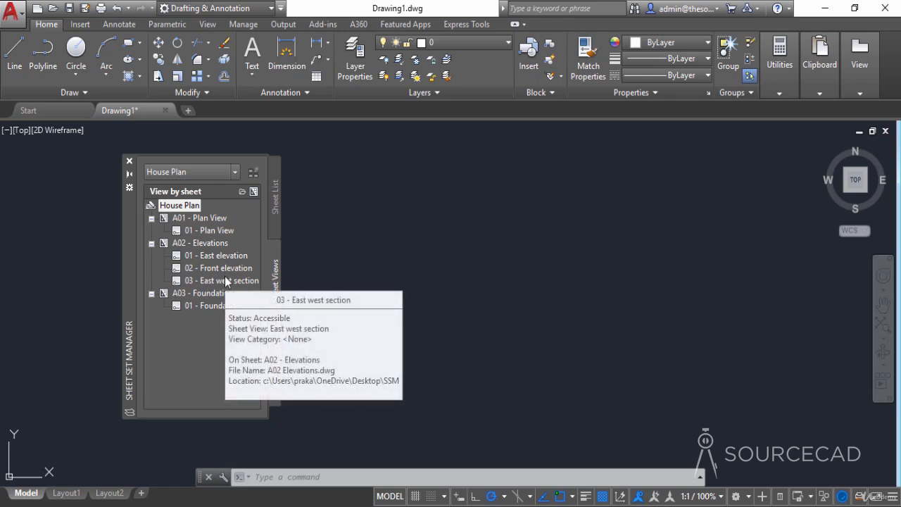
double_click(225, 279)
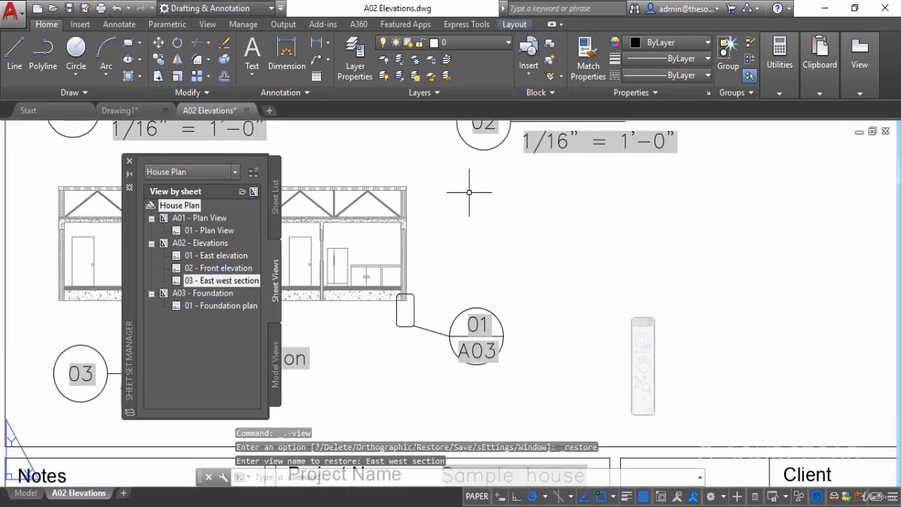
scroll(499, 232, "down", 4)
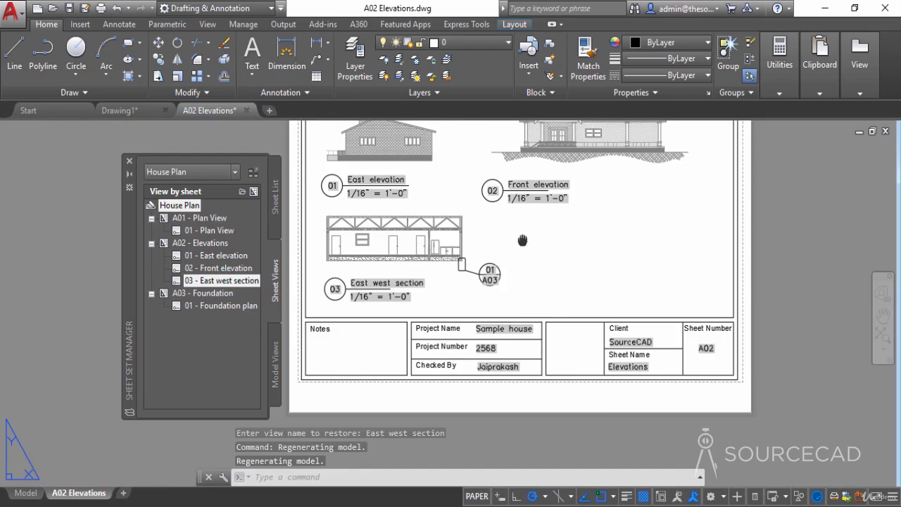
middle_click_drag(527, 237, 527, 297)
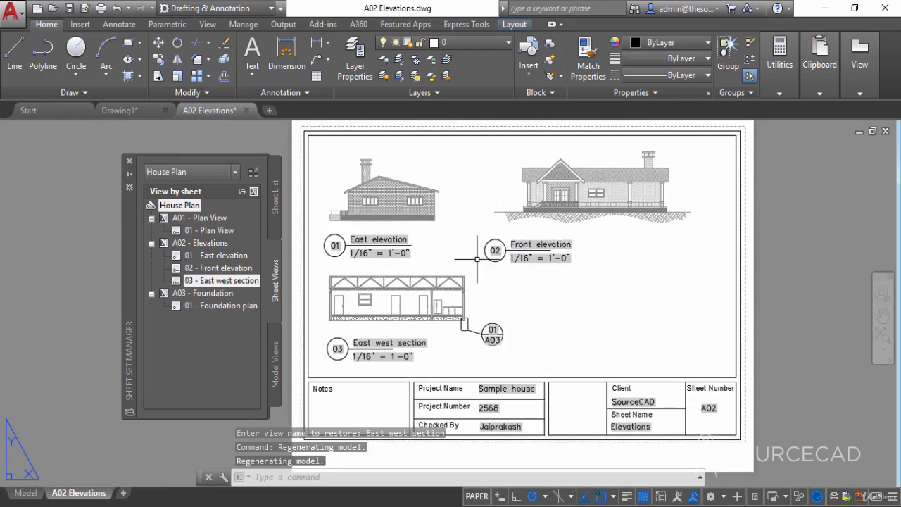
left_click(245, 111)
left_click(485, 290)
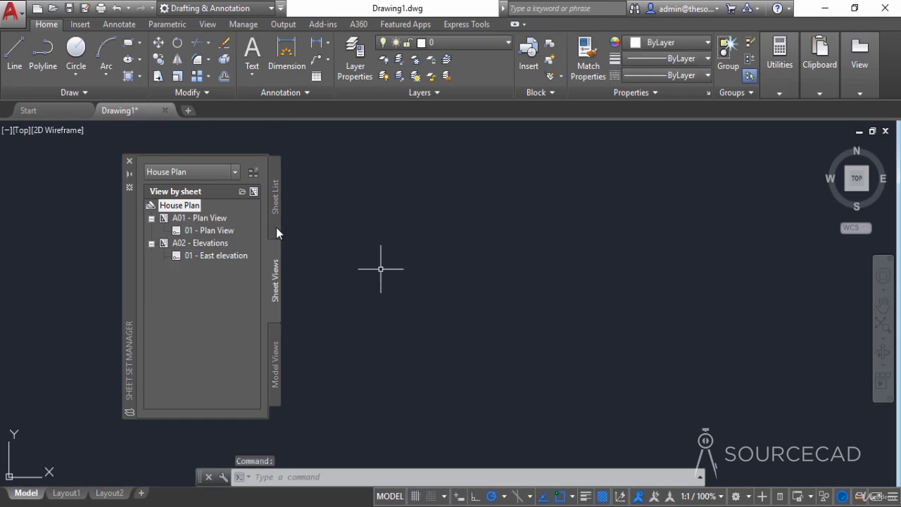
- Publish the entire House Plan sheet set to PDF as House Plan.pdf in the desktop's SSM folder and dismiss the publishing notices
left_click(276, 192)
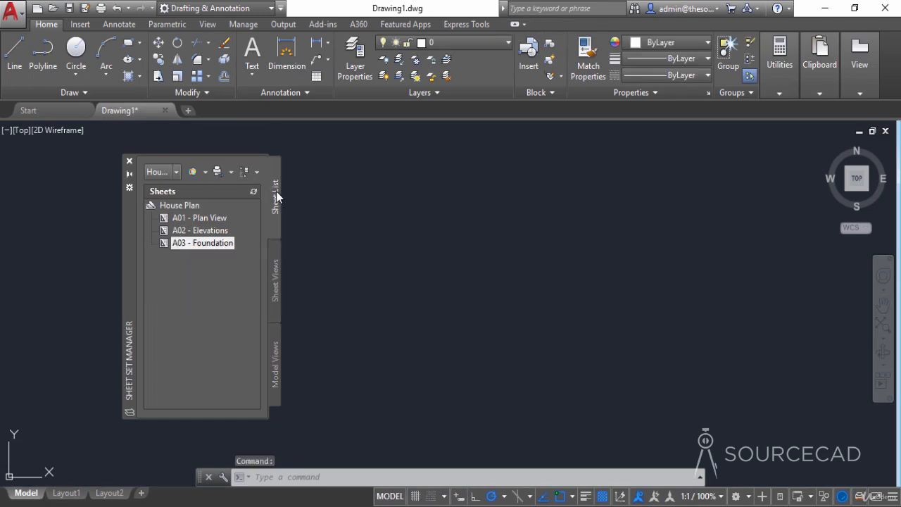
left_click(181, 205)
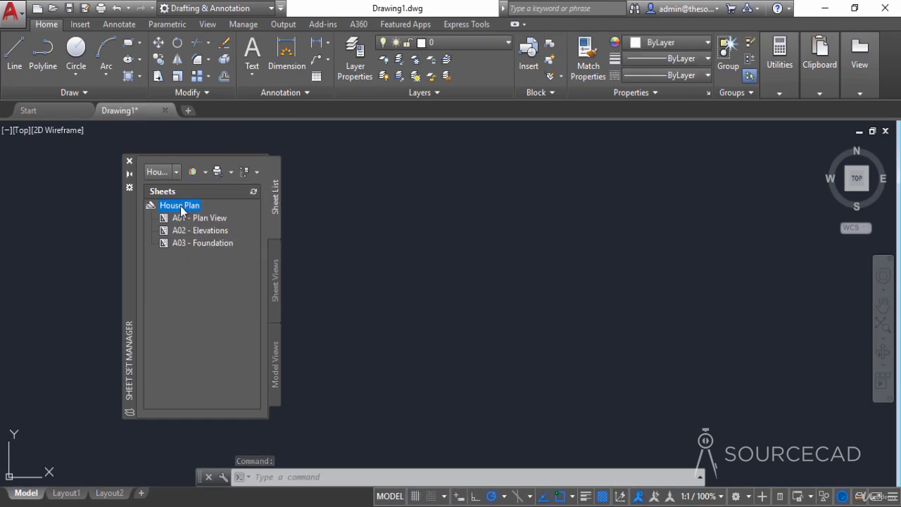
right_click(180, 206)
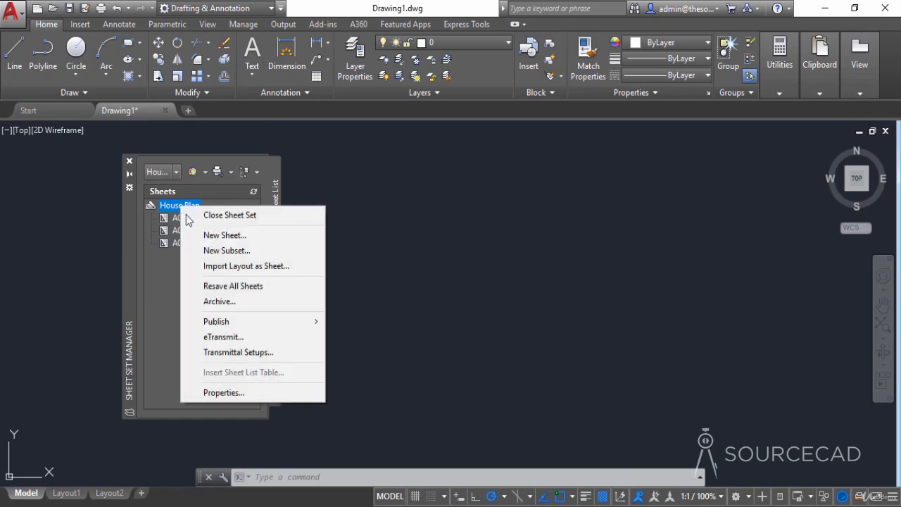
mouse_move(276, 324)
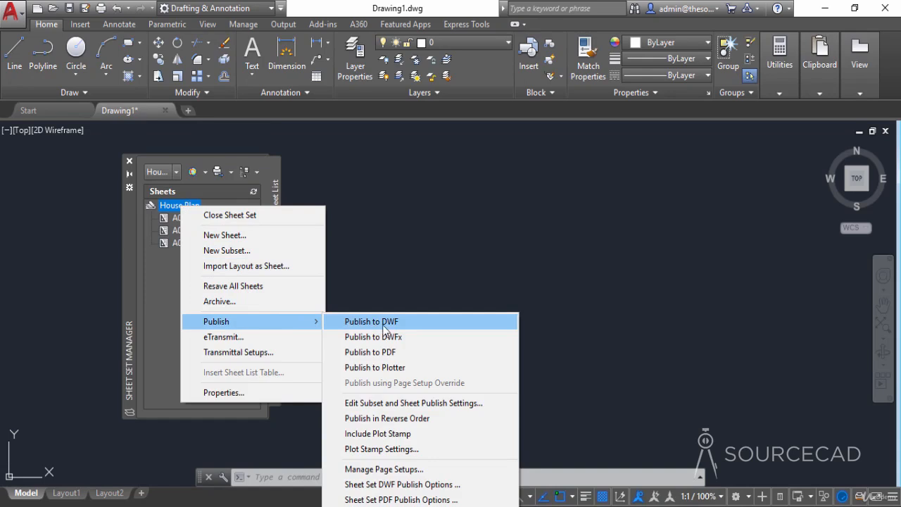
left_click(410, 355)
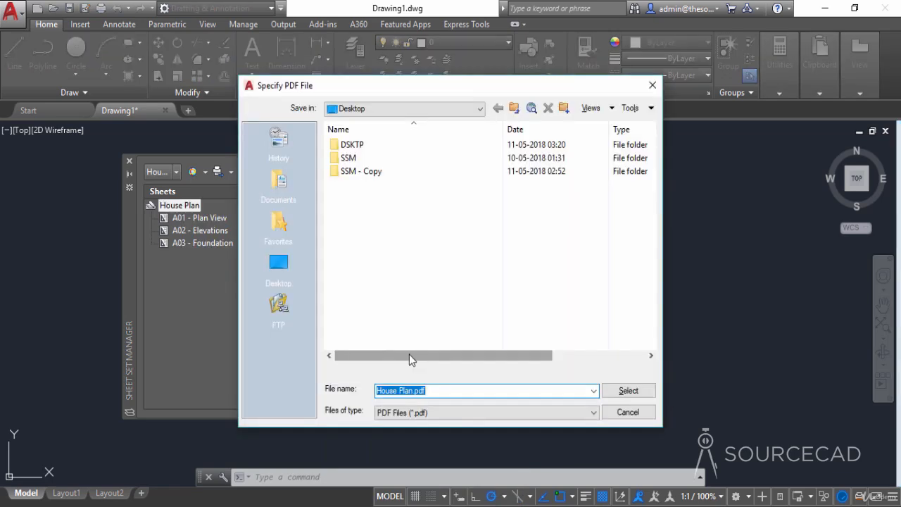
left_click(285, 263)
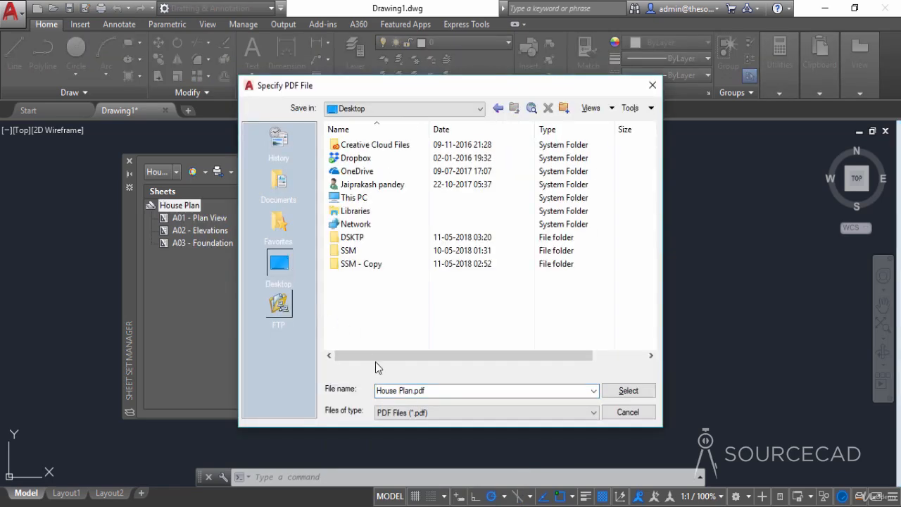
double_click(360, 253)
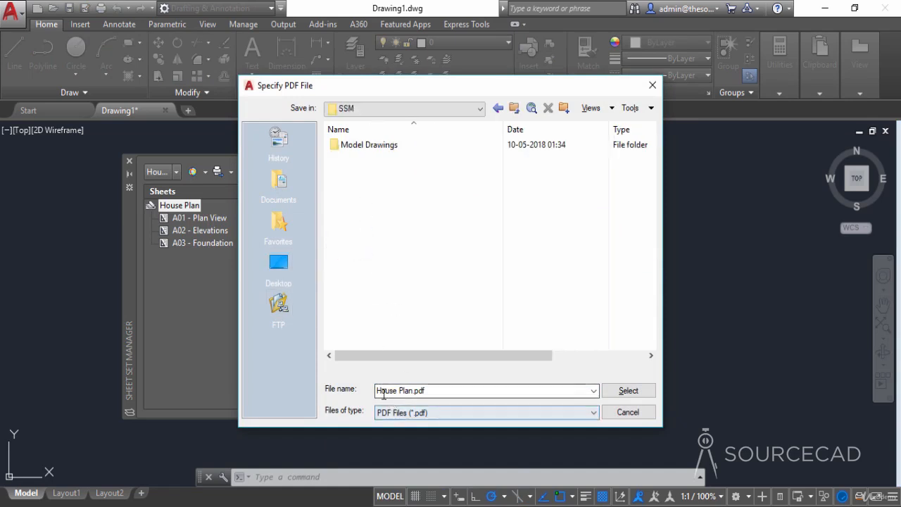
left_click(620, 392)
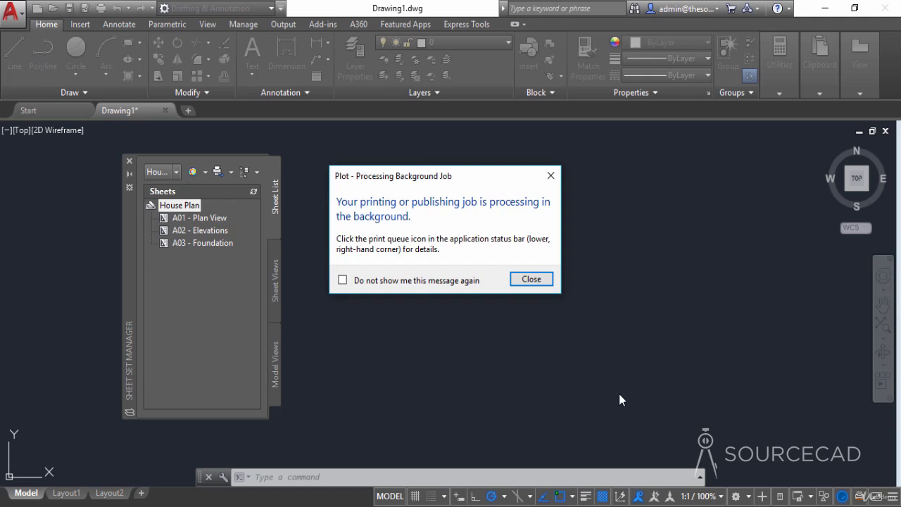
left_click(538, 281)
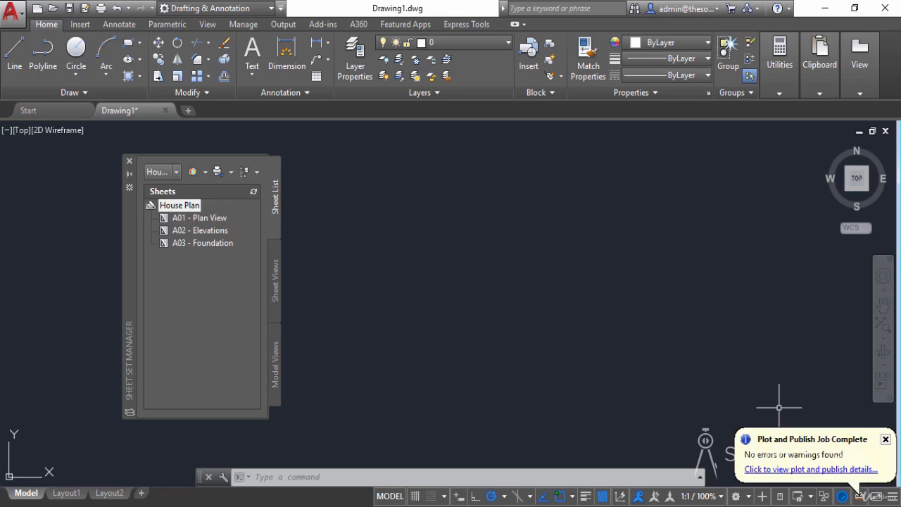
left_click(885, 438)
- Switch to the SSM folder in File Explorer and open the published House Plan PDF
left_click(824, 8)
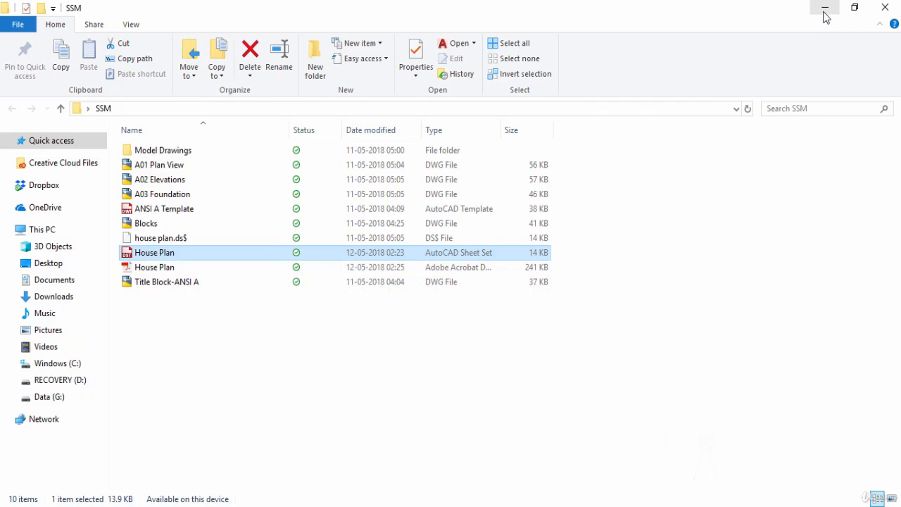
left_click(399, 382)
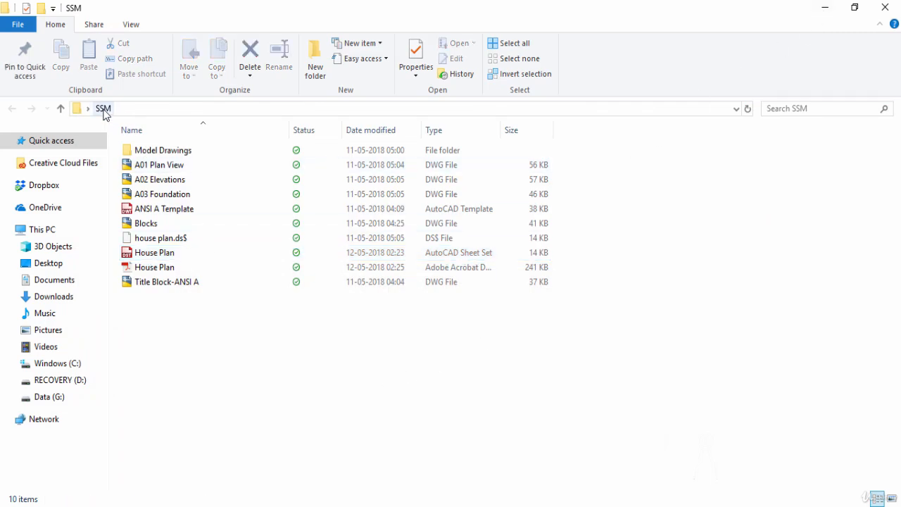
left_click(156, 267)
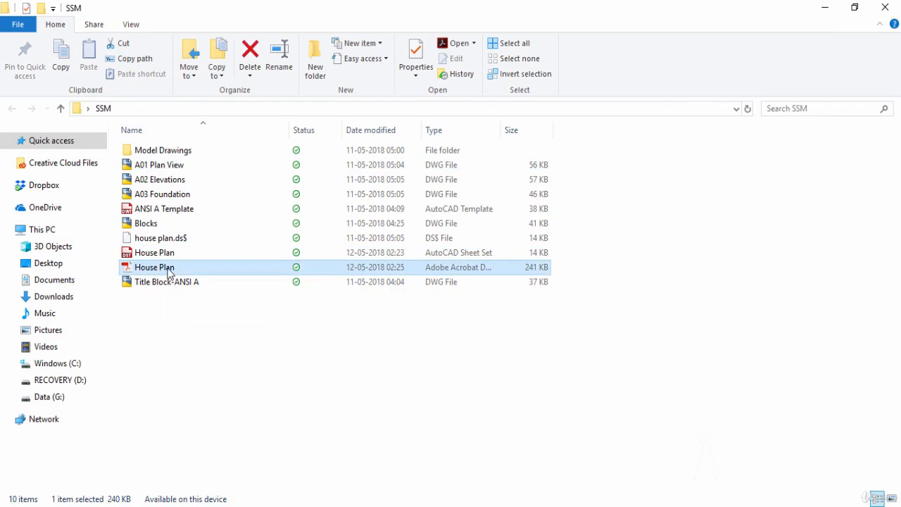
double_click(196, 272)
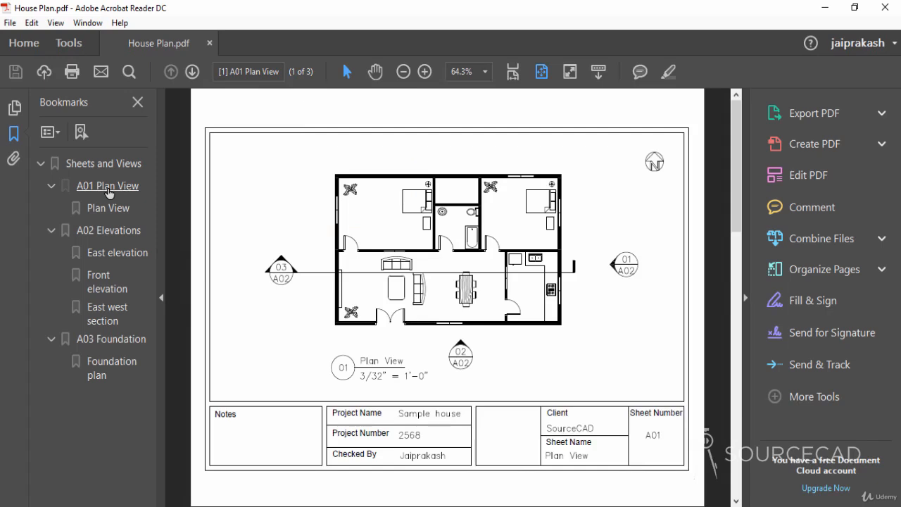
- Check the PDF's bookmarks for sheets A01 Plan View, A02 Elevations and A03 Foundation and their individual views, and close the PDF
left_click(108, 188)
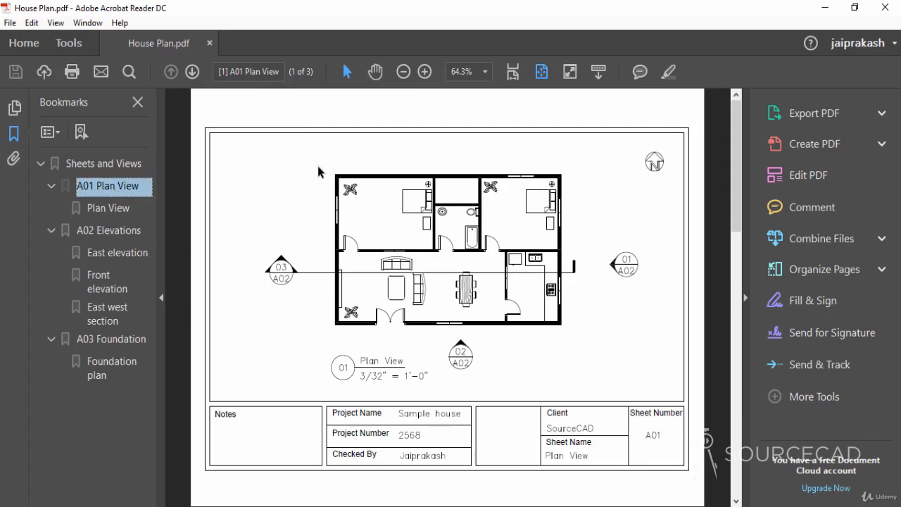
left_click(129, 215)
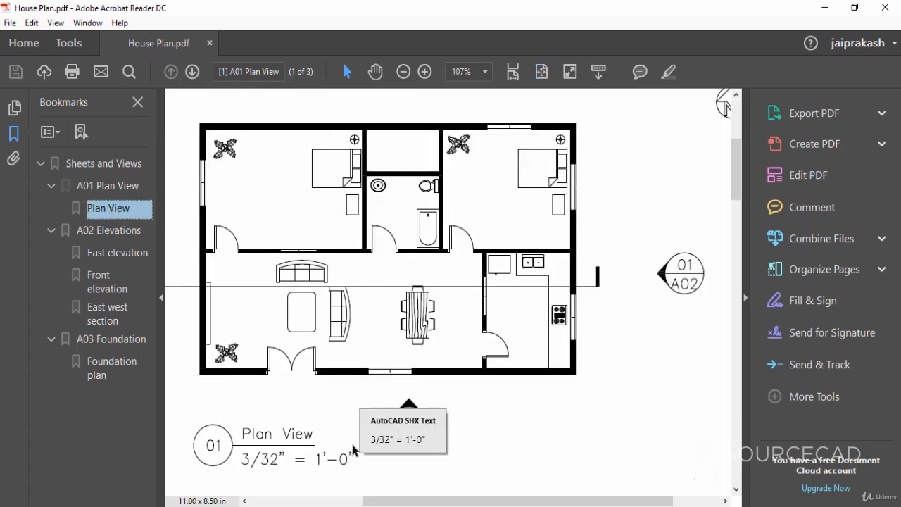
left_click(107, 233)
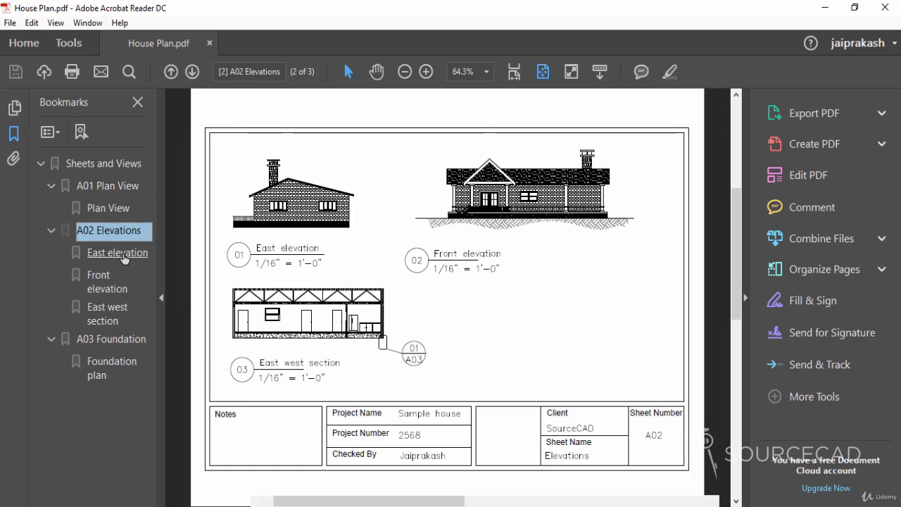
left_click(119, 254)
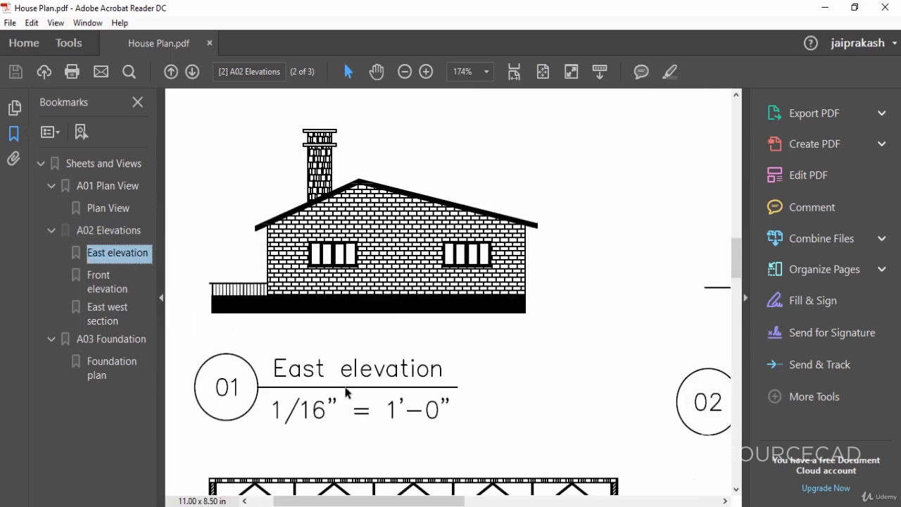
left_click(117, 290)
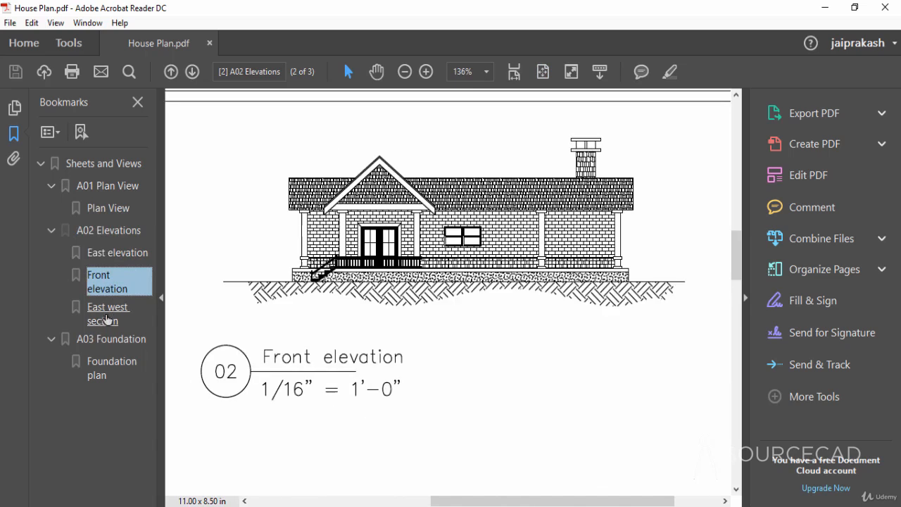
left_click(106, 320)
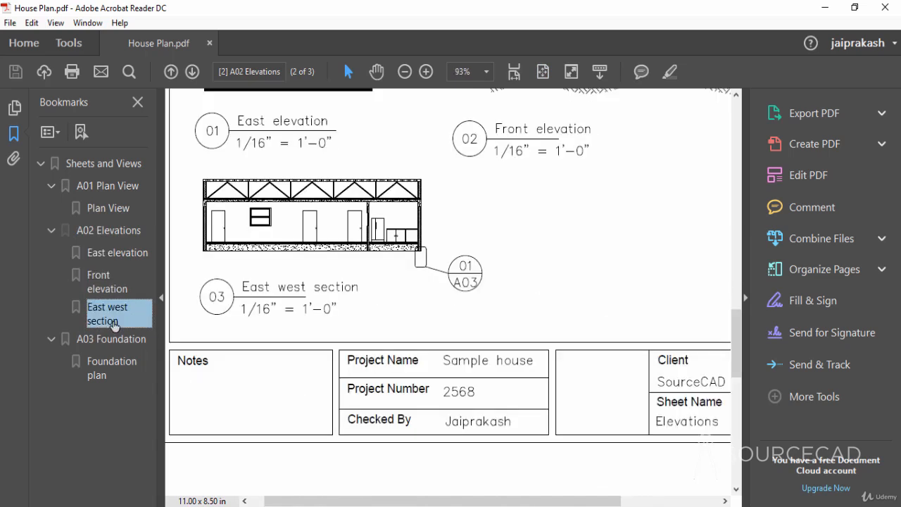
left_click(105, 339)
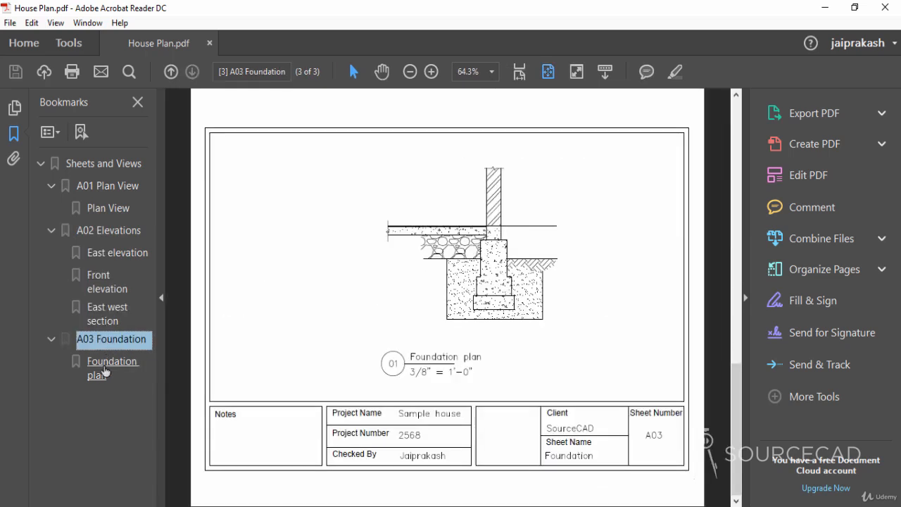
left_click(104, 369)
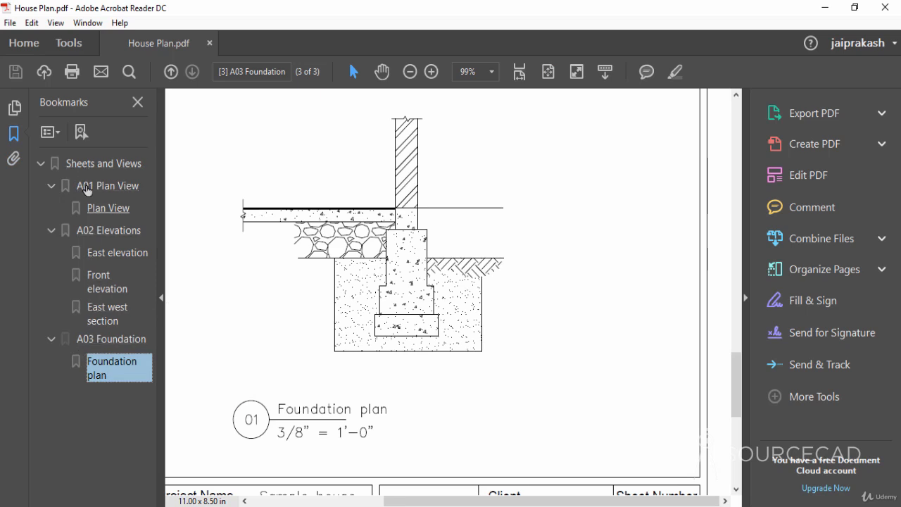
left_click(886, 7)
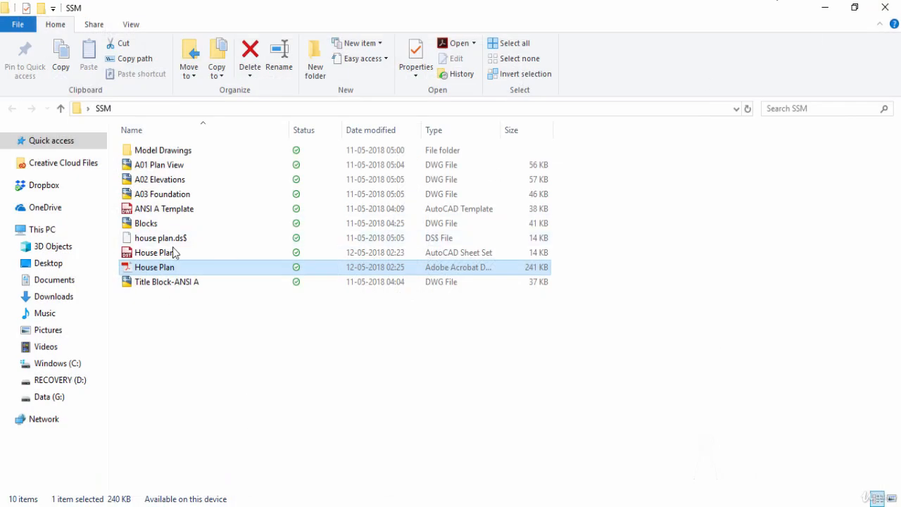
- Open the Model Drawings folder inside SSM to examine its source drawings
left_click(224, 346)
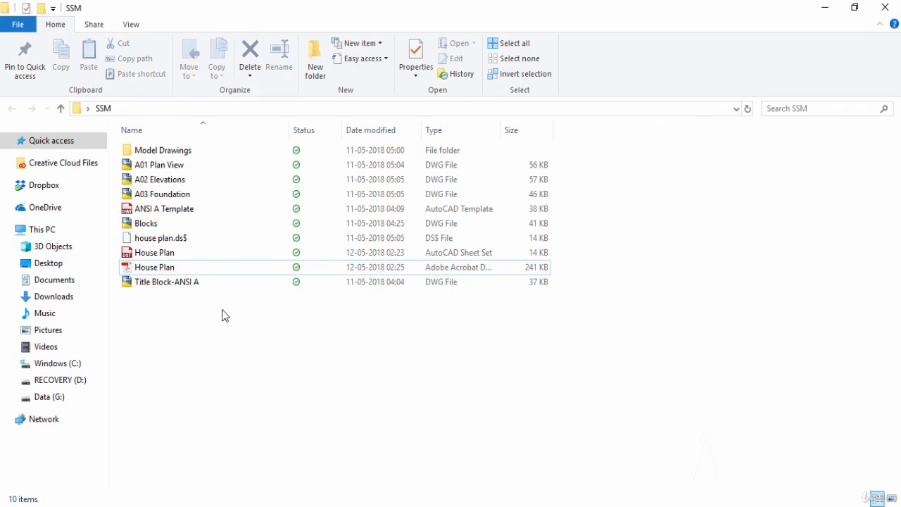
double_click(205, 148)
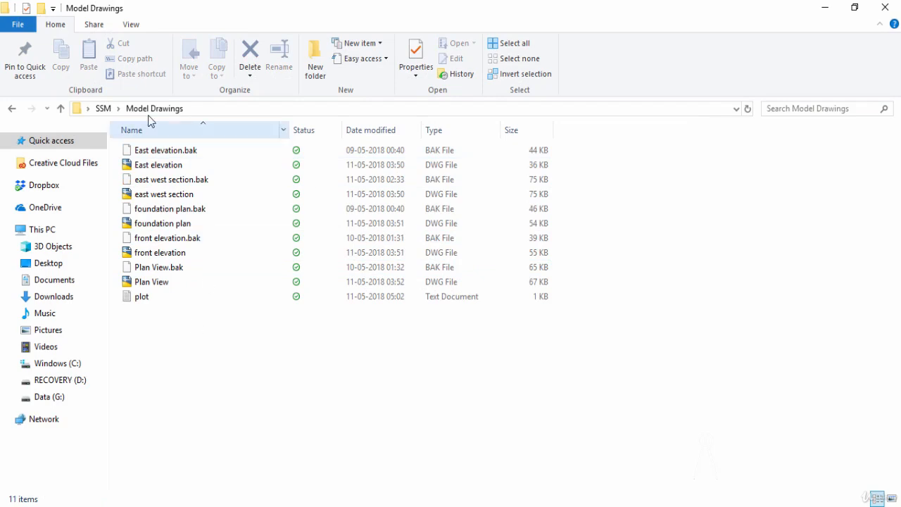
- Return to the SSM folder, look over its project files, and close File Explorer
left_click(112, 109)
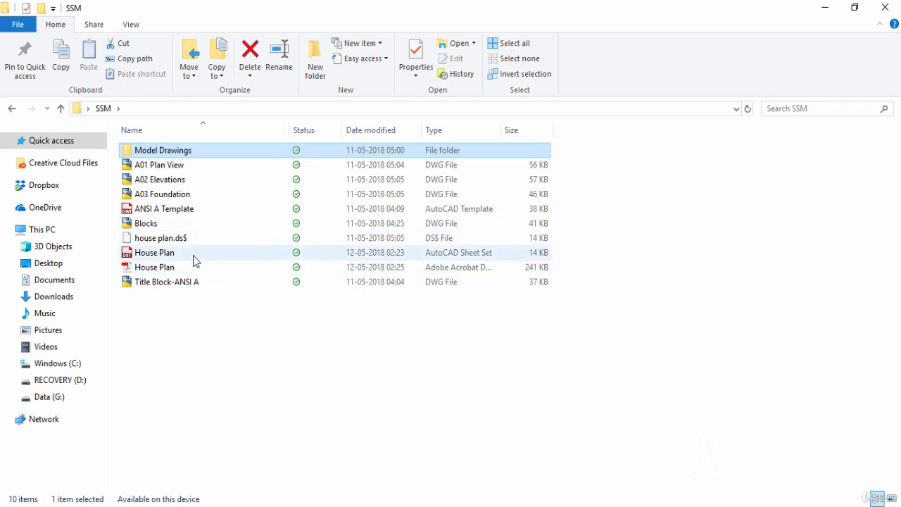
left_click(196, 303)
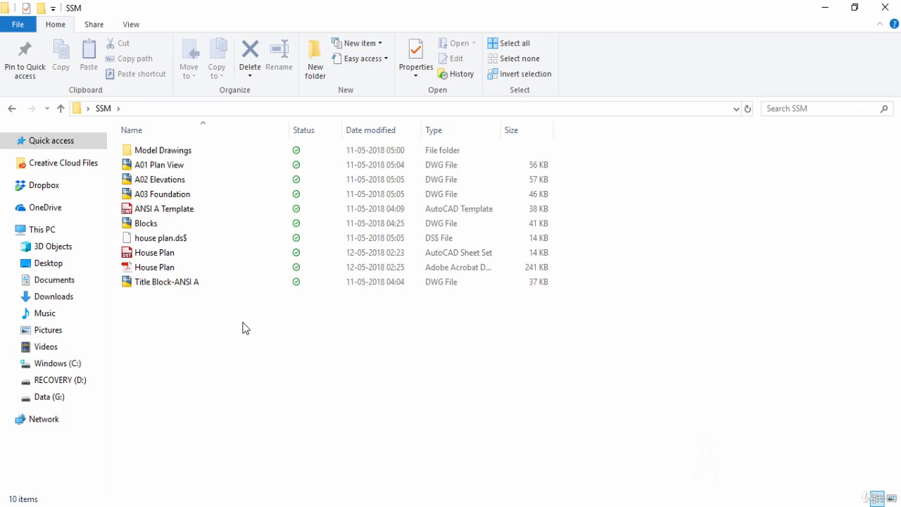
left_click(894, 7)
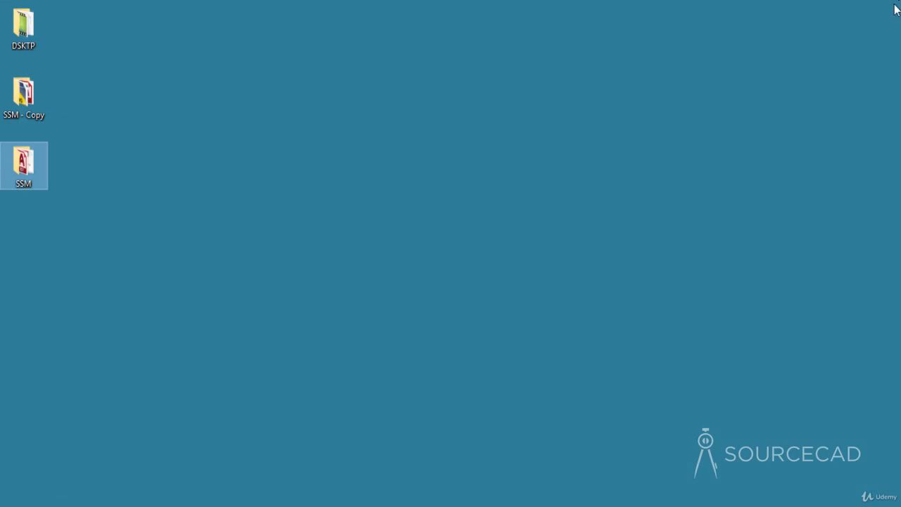
- Switch to AutoCAD and start an eTransmit package for the whole House Plan sheet set
left_click(363, 505)
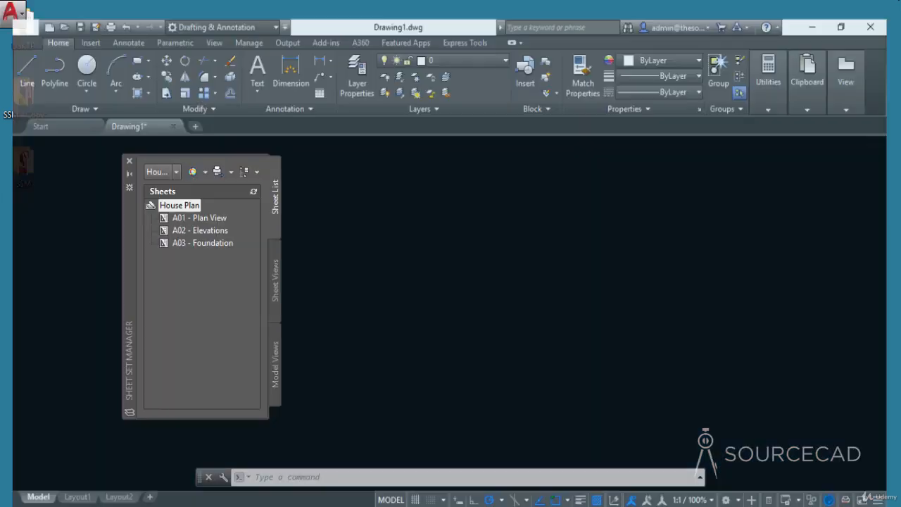
right_click(181, 206)
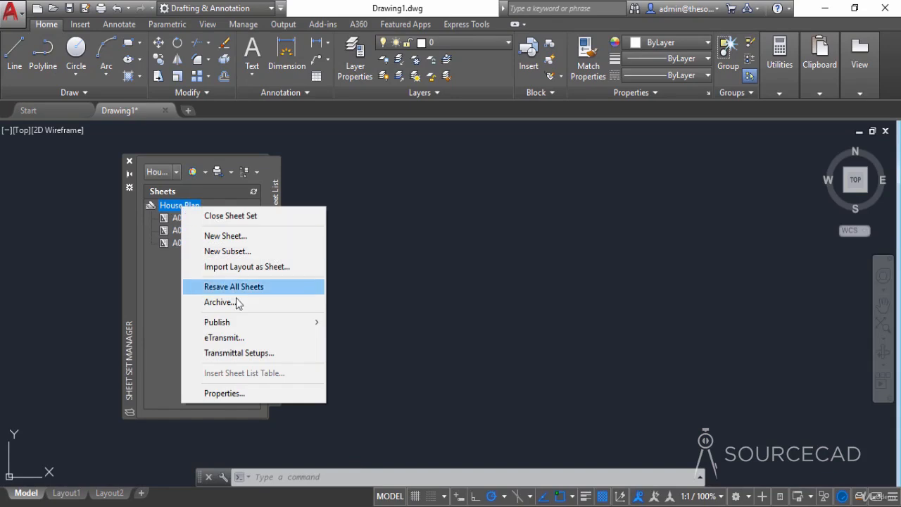
left_click(254, 338)
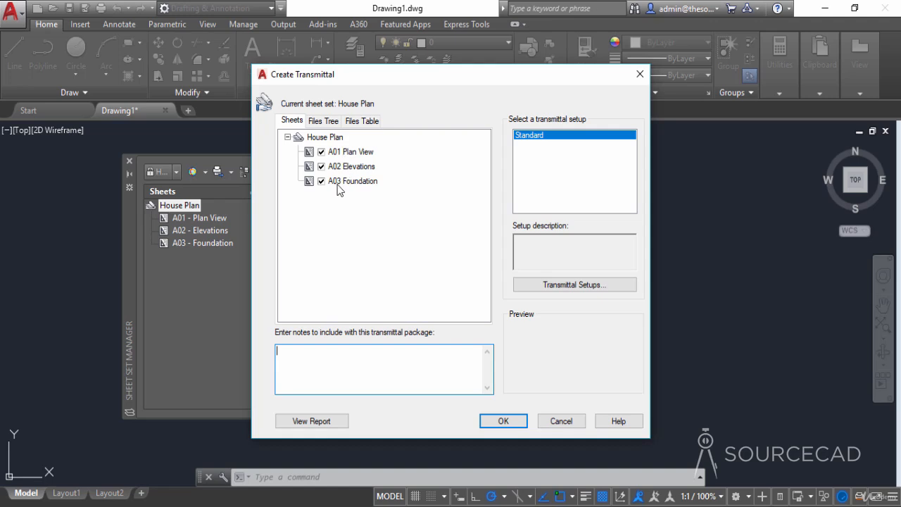
- Examine the transmittal's file tree and file table, excluding and re-including the east west section drawing
left_click(324, 122)
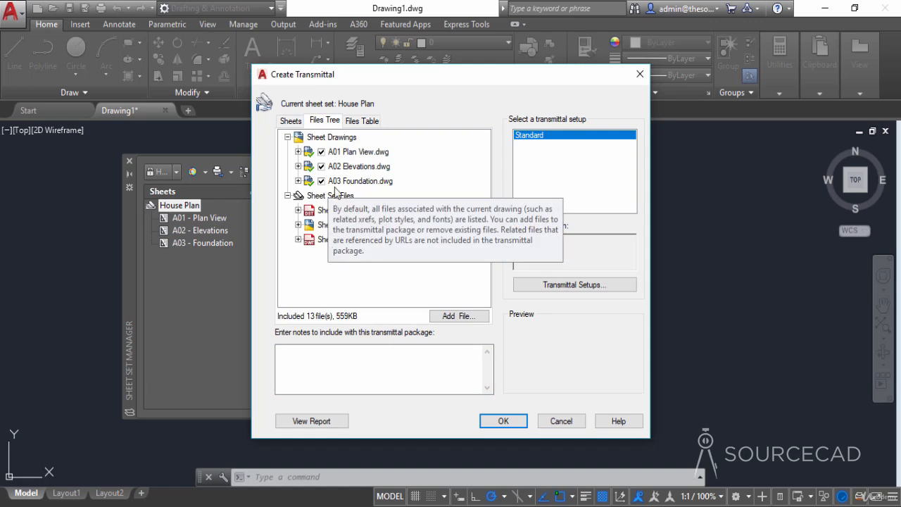
left_click(362, 121)
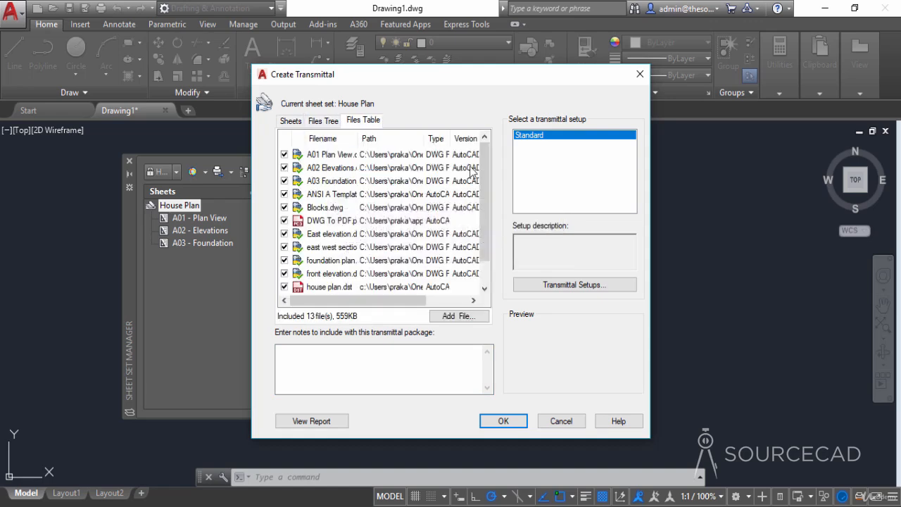
left_click_drag(491, 162, 491, 190)
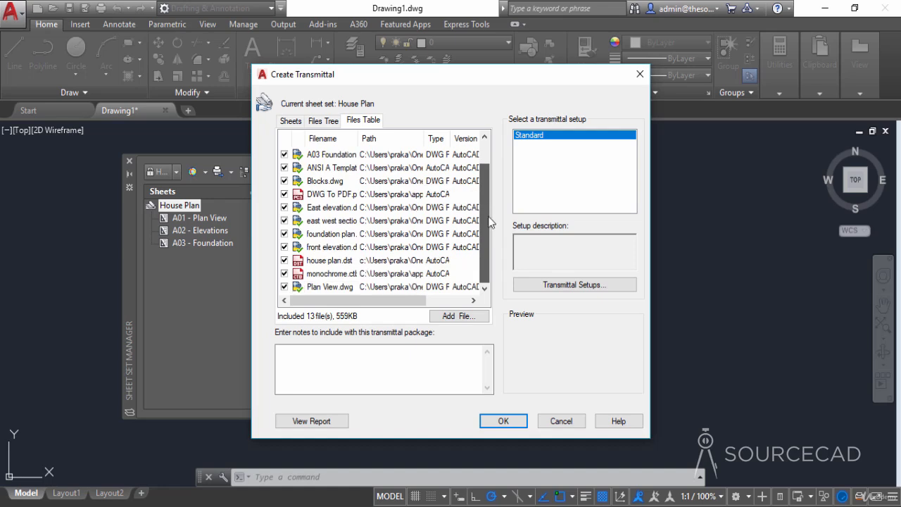
left_click_drag(486, 236, 488, 211)
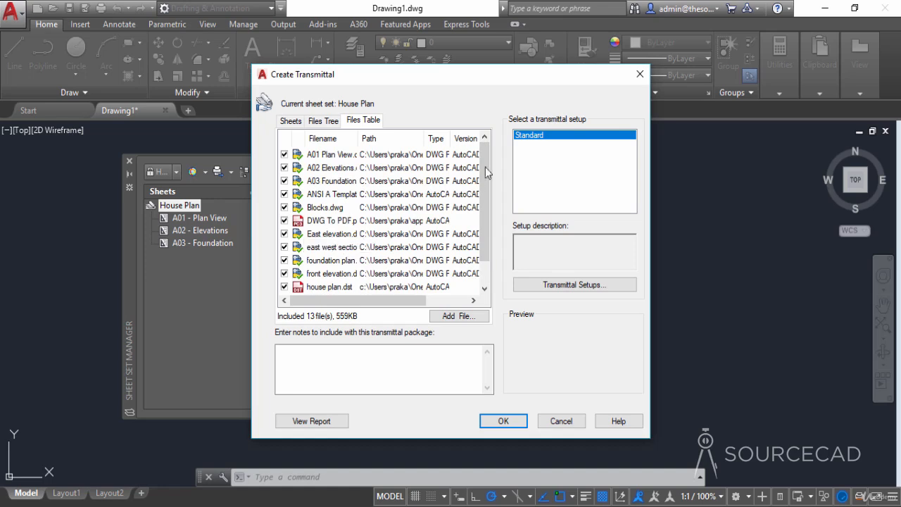
scroll(487, 166, "down", 1)
left_click(284, 220)
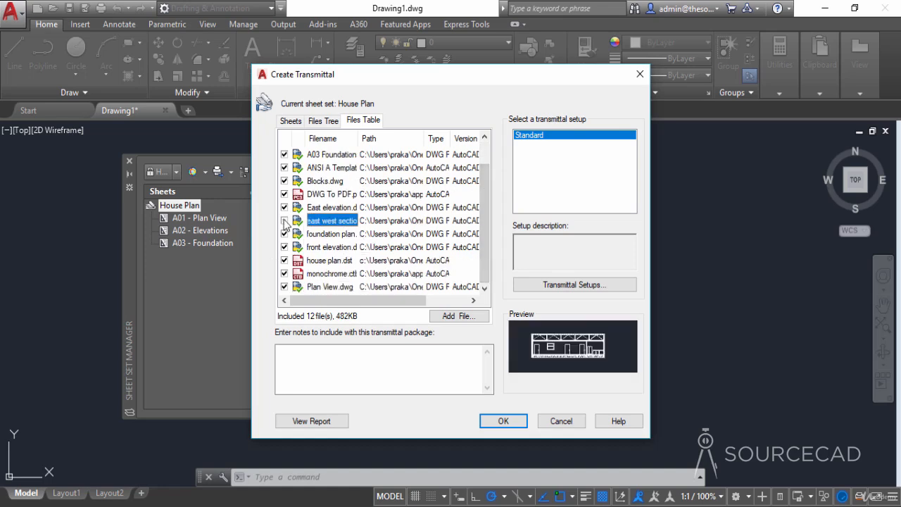
left_click(284, 221)
- Modify the Standard transmittal setup to use a Zip package, purge drawings and include fonts
left_click(573, 287)
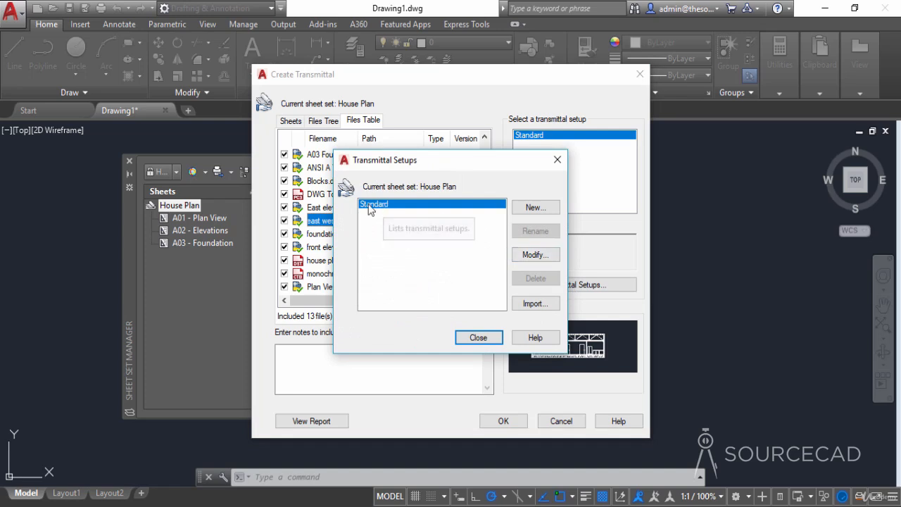
left_click(539, 256)
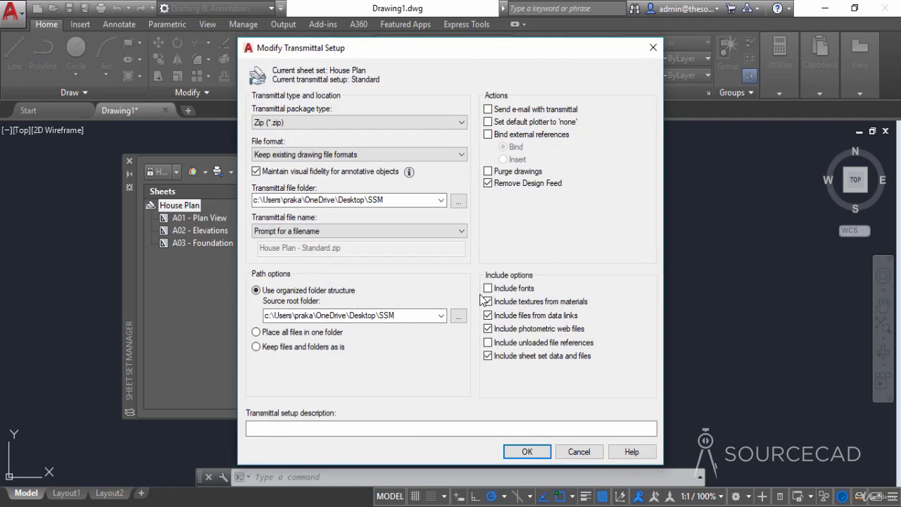
left_click(275, 122)
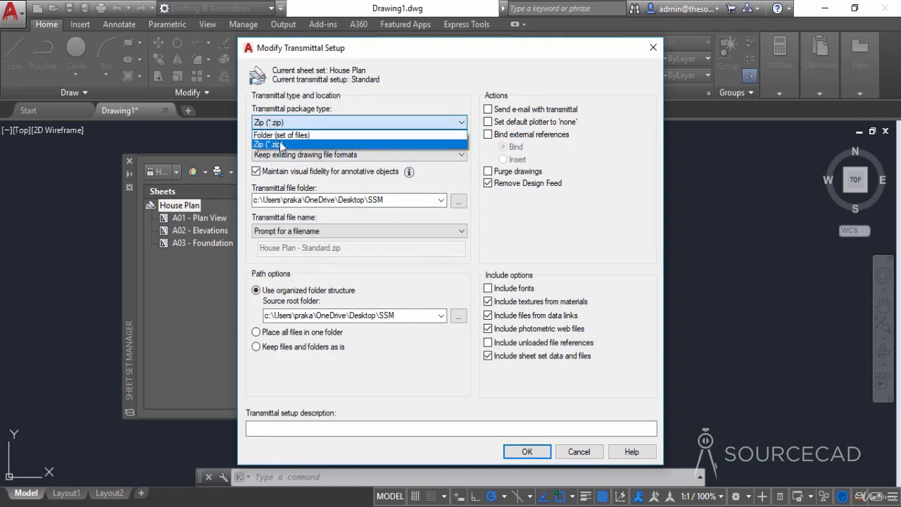
left_click(294, 144)
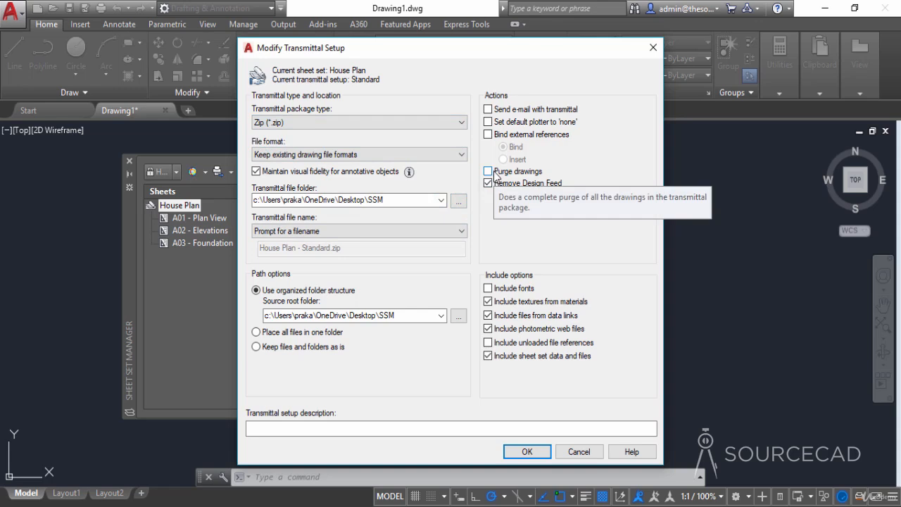
left_click(520, 173)
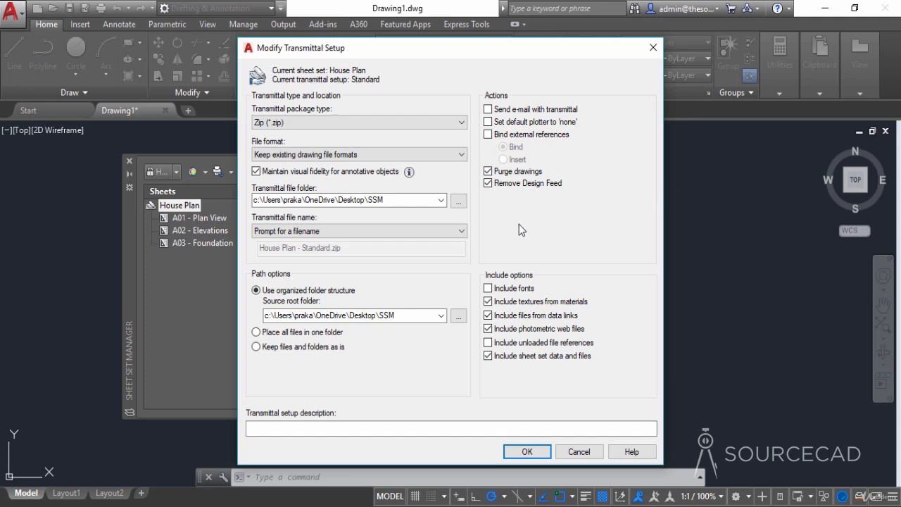
left_click(498, 294)
left_click(535, 454)
left_click(480, 339)
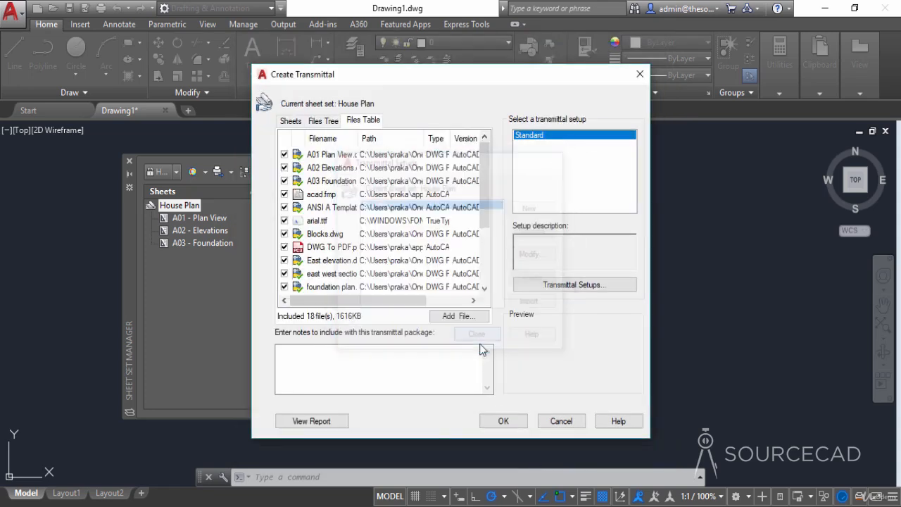
- Create the transmittal package as House Plan - Standard.zip in the SSM folder and minimise AutoCAD
left_click(503, 421)
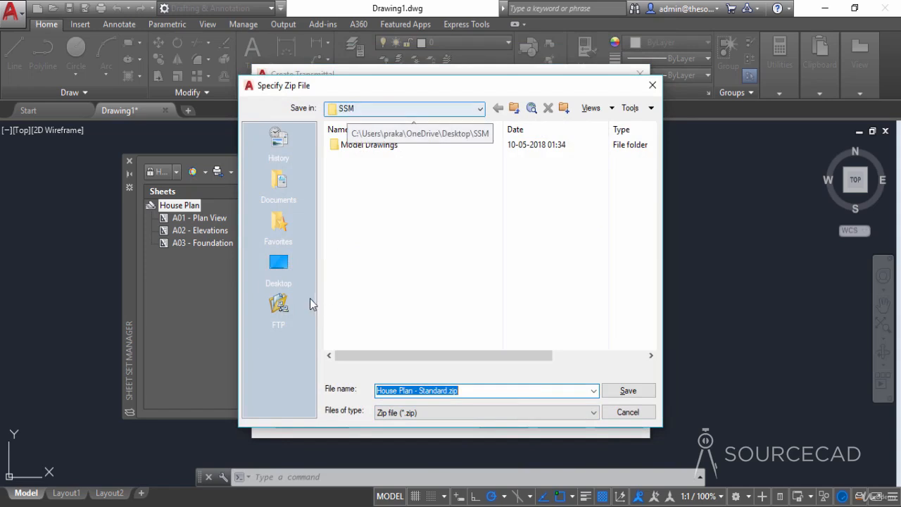
left_click(626, 391)
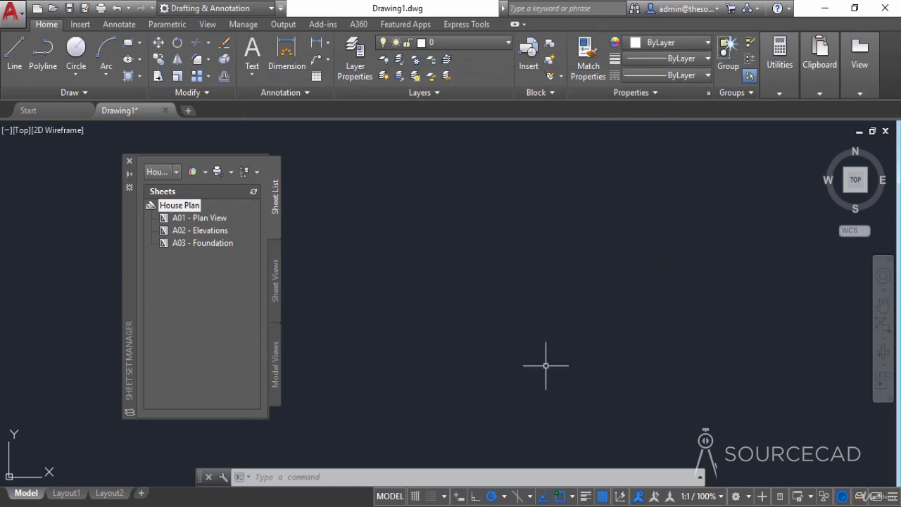
left_click(827, 8)
- Open House Plan - Standard.zip from the desktop's SSM folder in WinRAR and examine its packaged files and folders
double_click(2, 172)
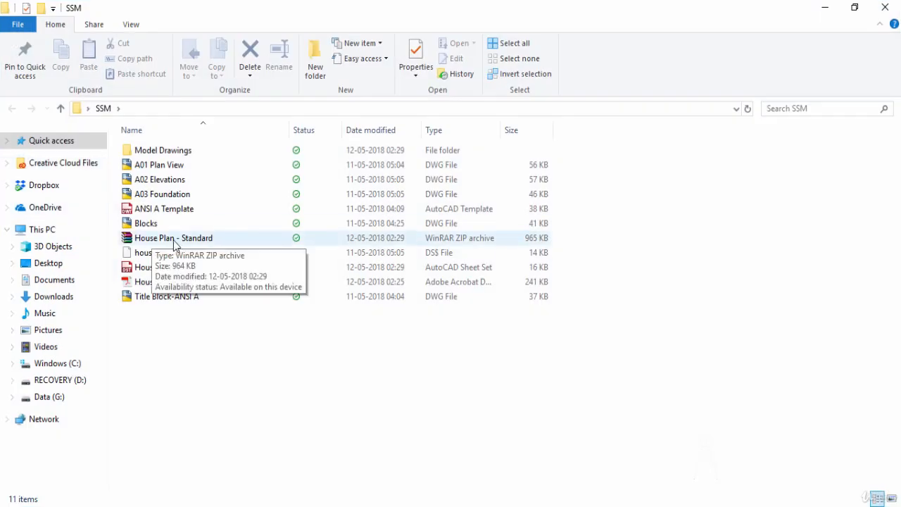
double_click(174, 240)
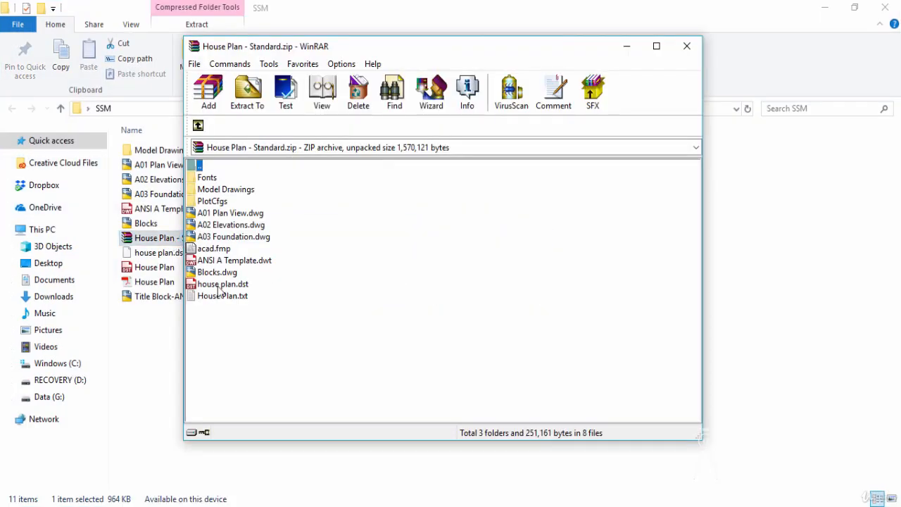
left_click_drag(226, 316, 252, 181)
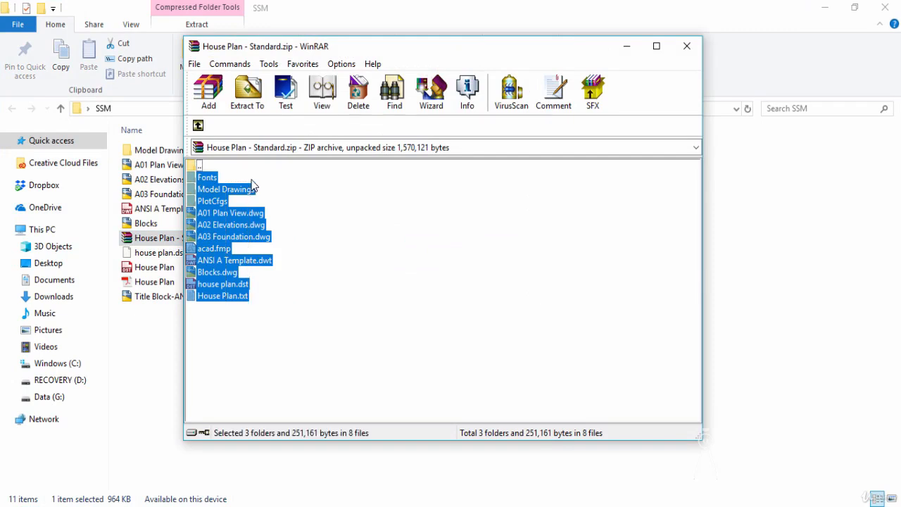
left_click(302, 304)
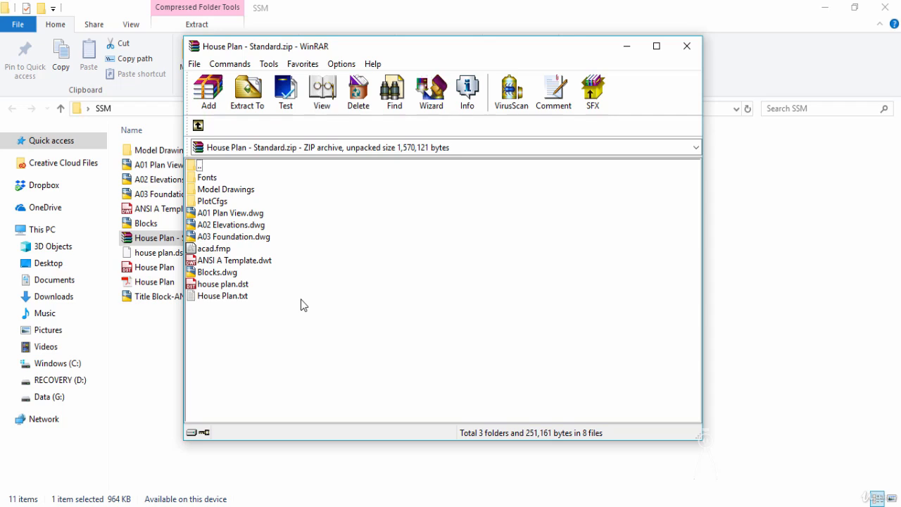
- Check the font files in the archive's Fonts folder and close the archive
double_click(207, 180)
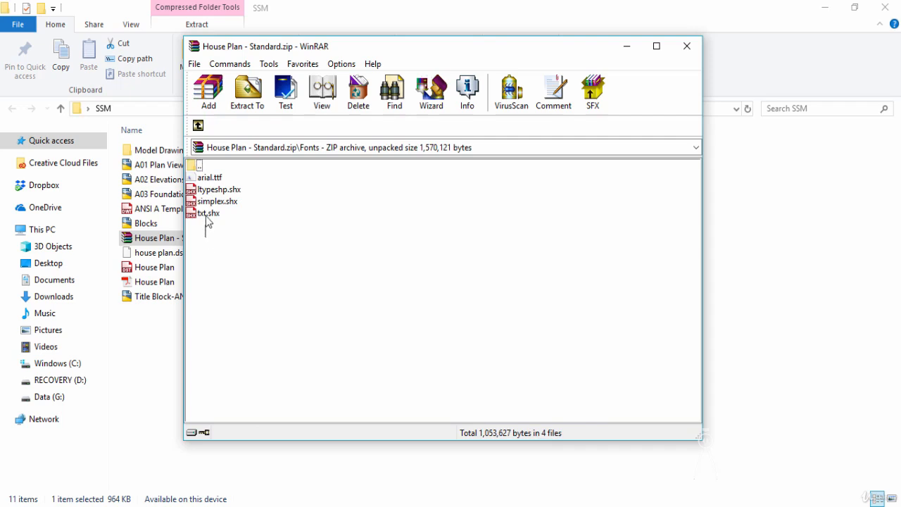
left_click_drag(208, 222, 209, 190)
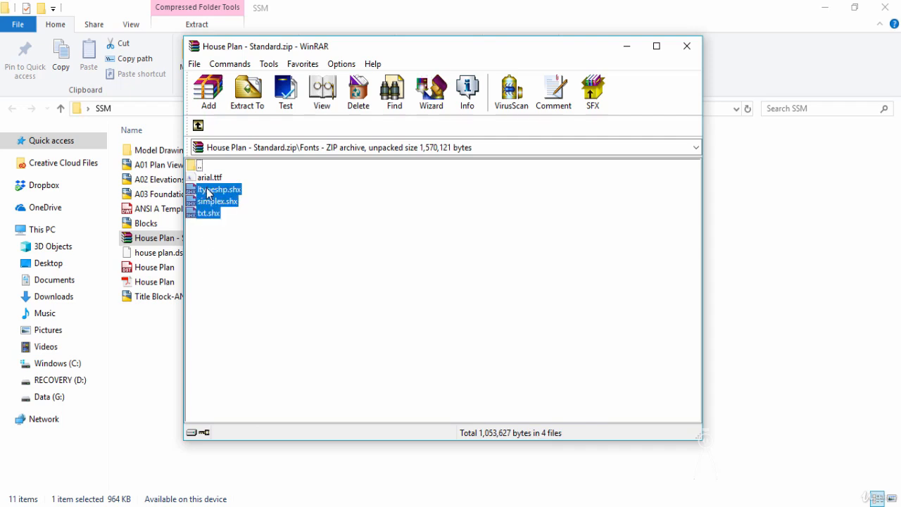
left_click_drag(221, 234, 203, 177)
left_click(237, 235)
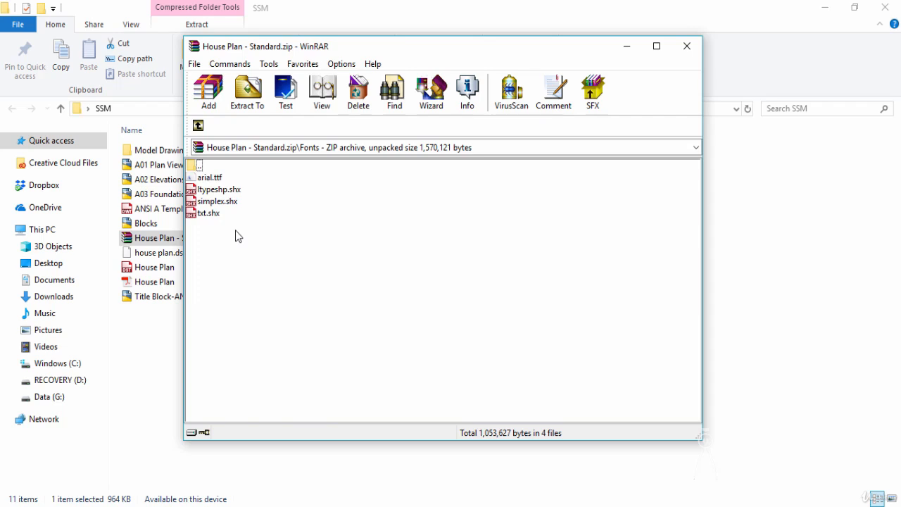
left_click(687, 46)
left_click(619, 233)
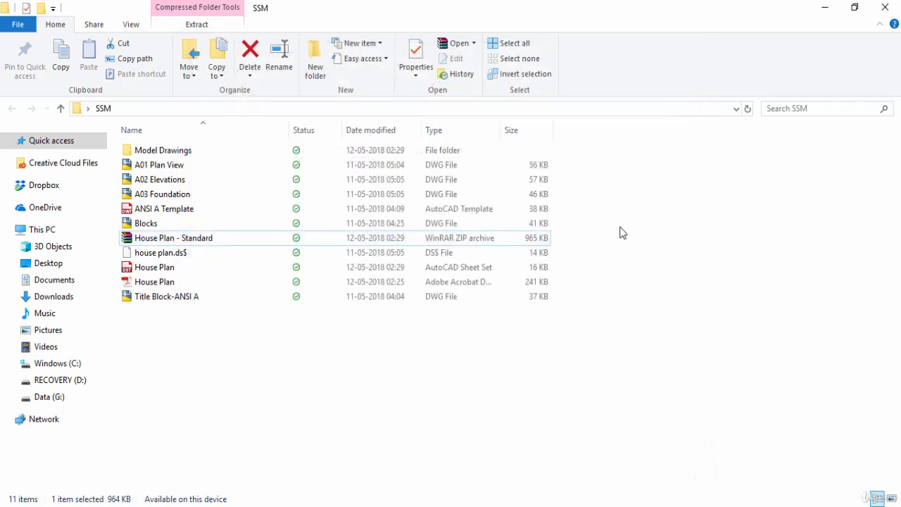